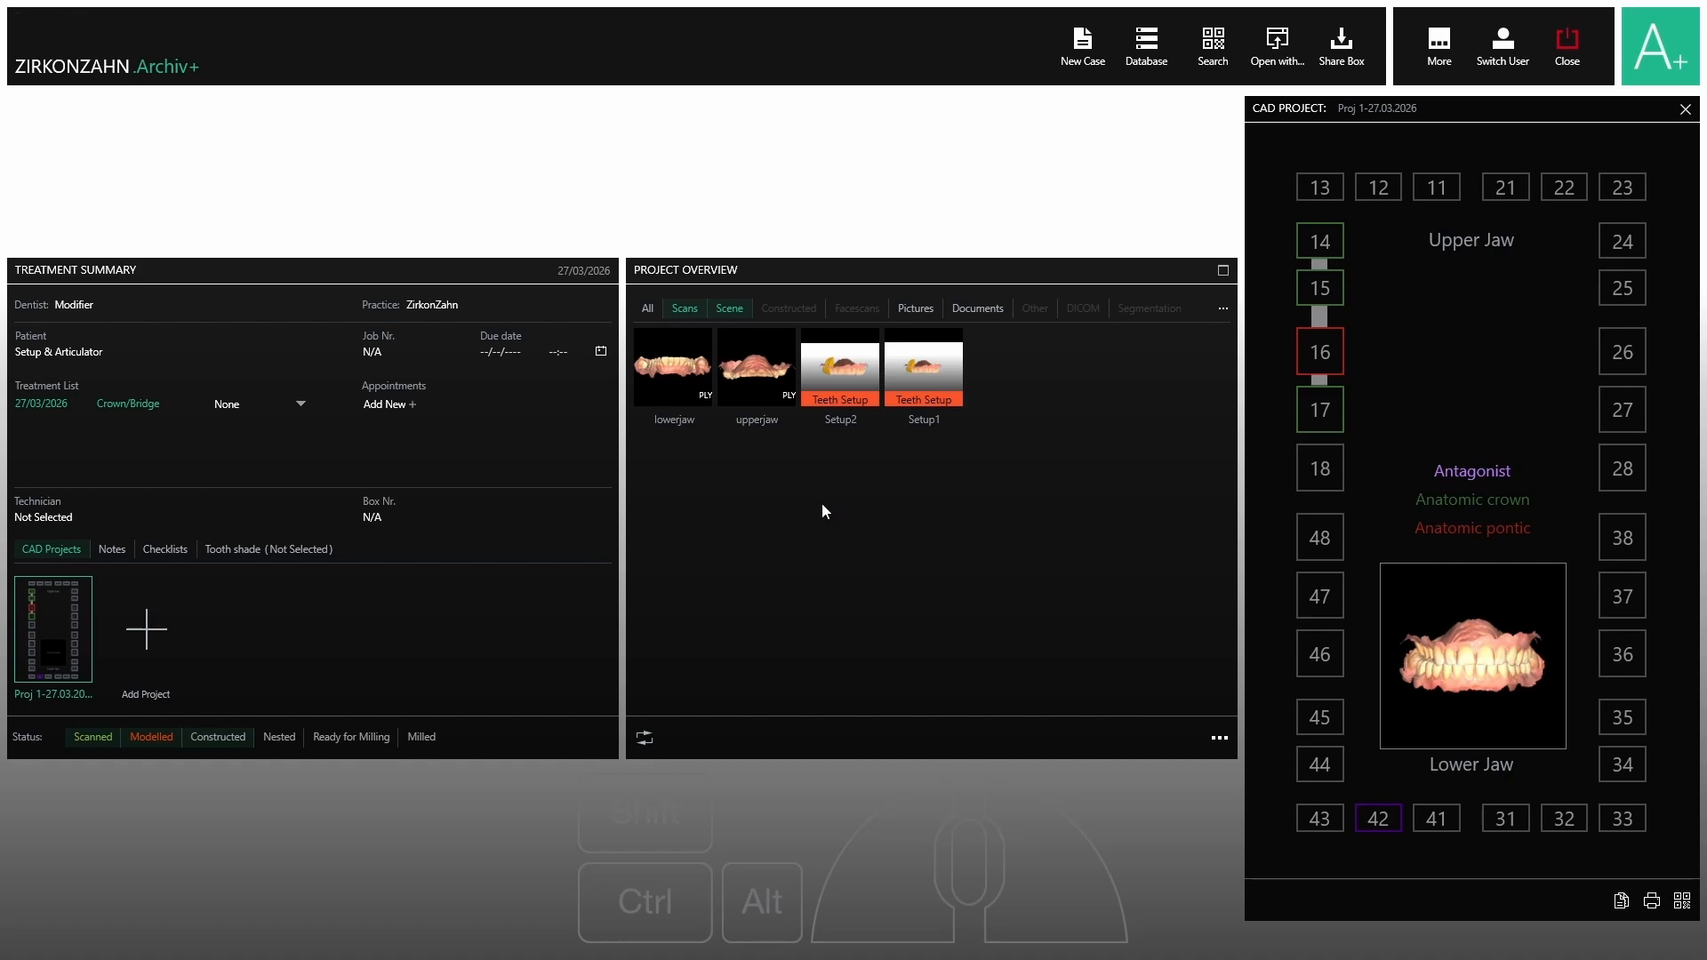
Open the case's CAD project in Modifier and continue with the signed-in user.
double_click(46, 601)
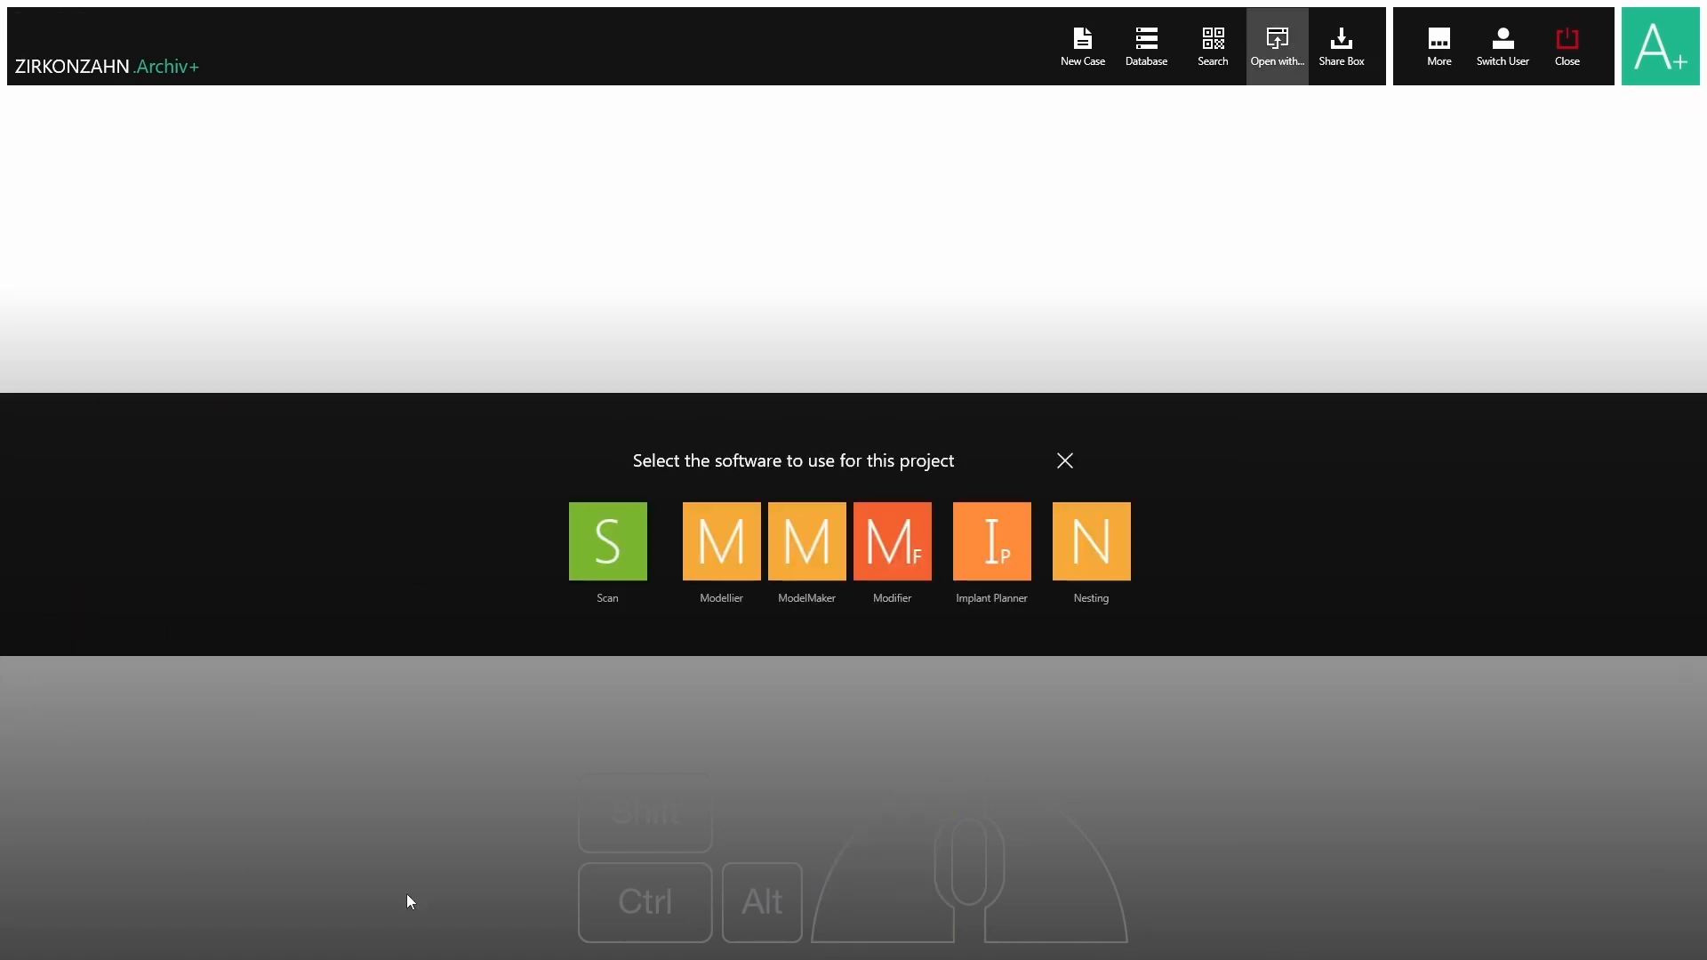
click(887, 543)
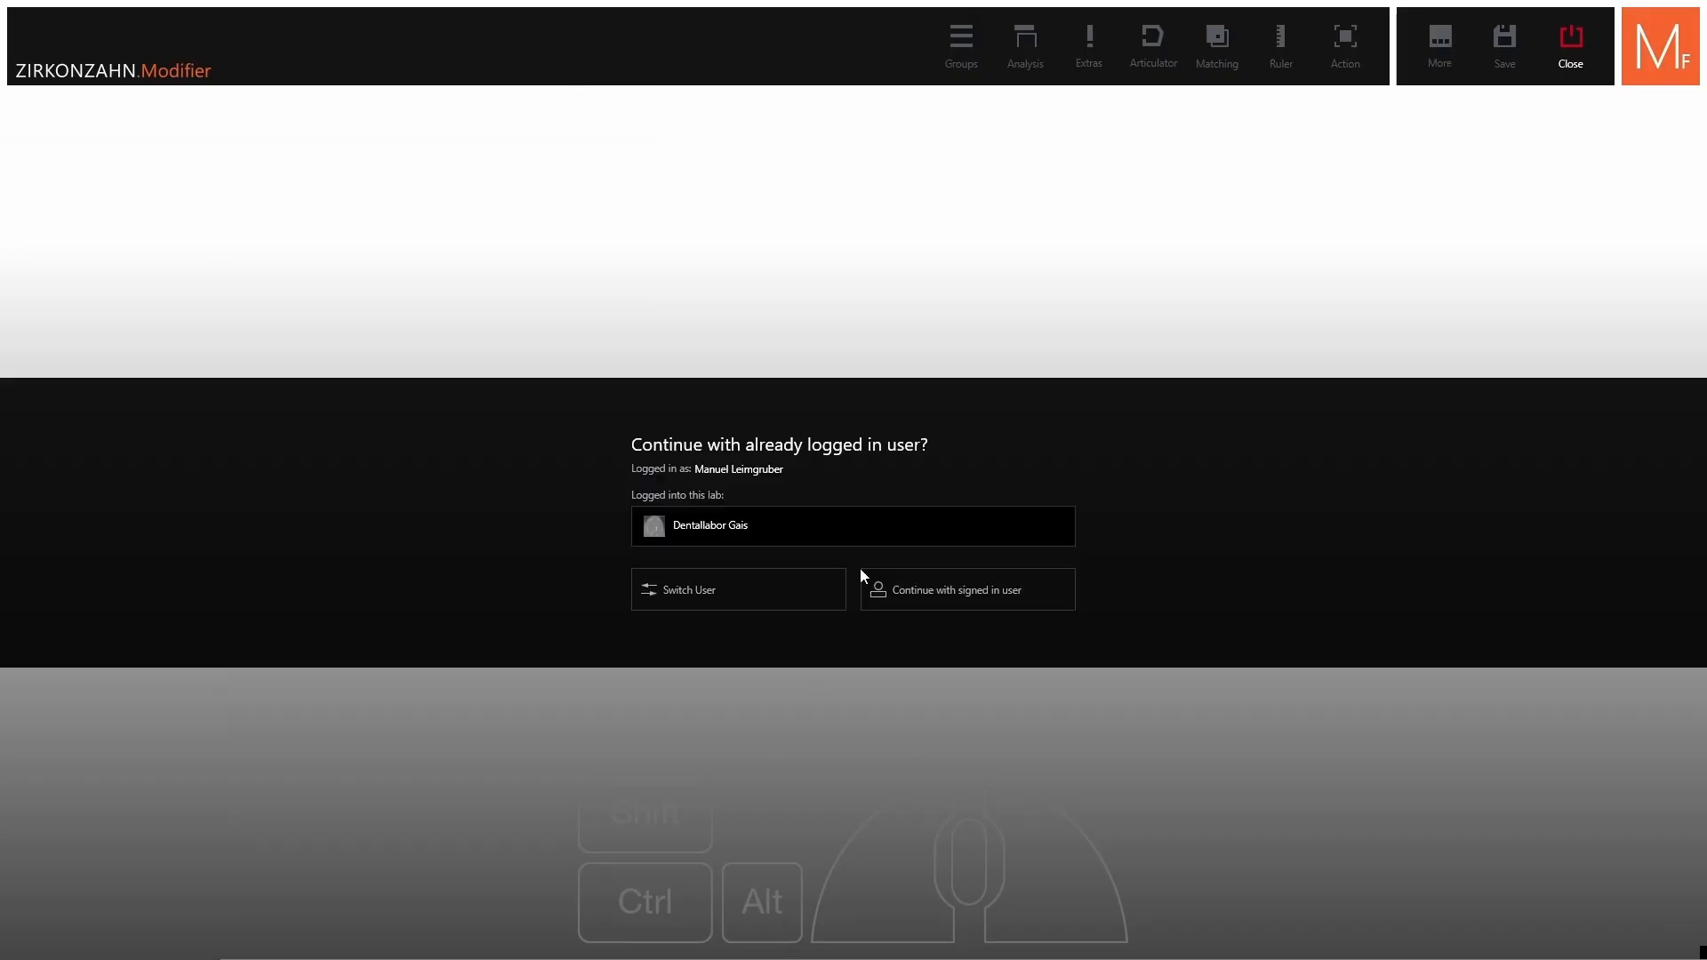
click(931, 599)
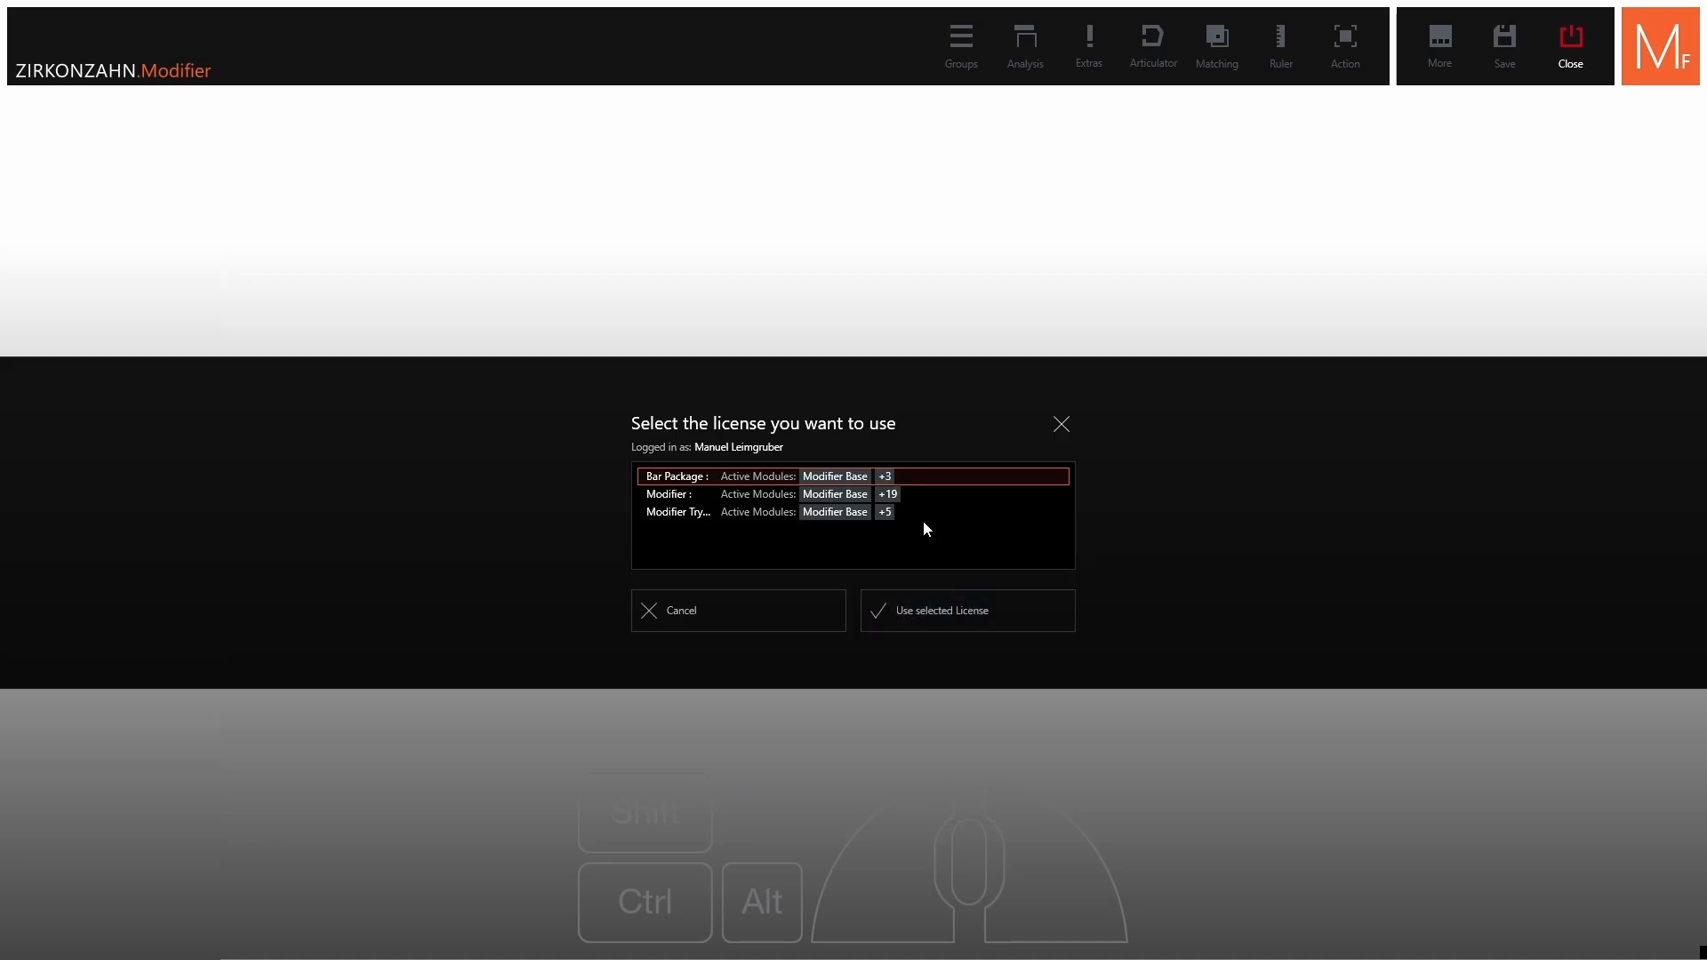
Use the Modifier licence for the session and load the scans in their aligned position.
click(910, 508)
click(909, 500)
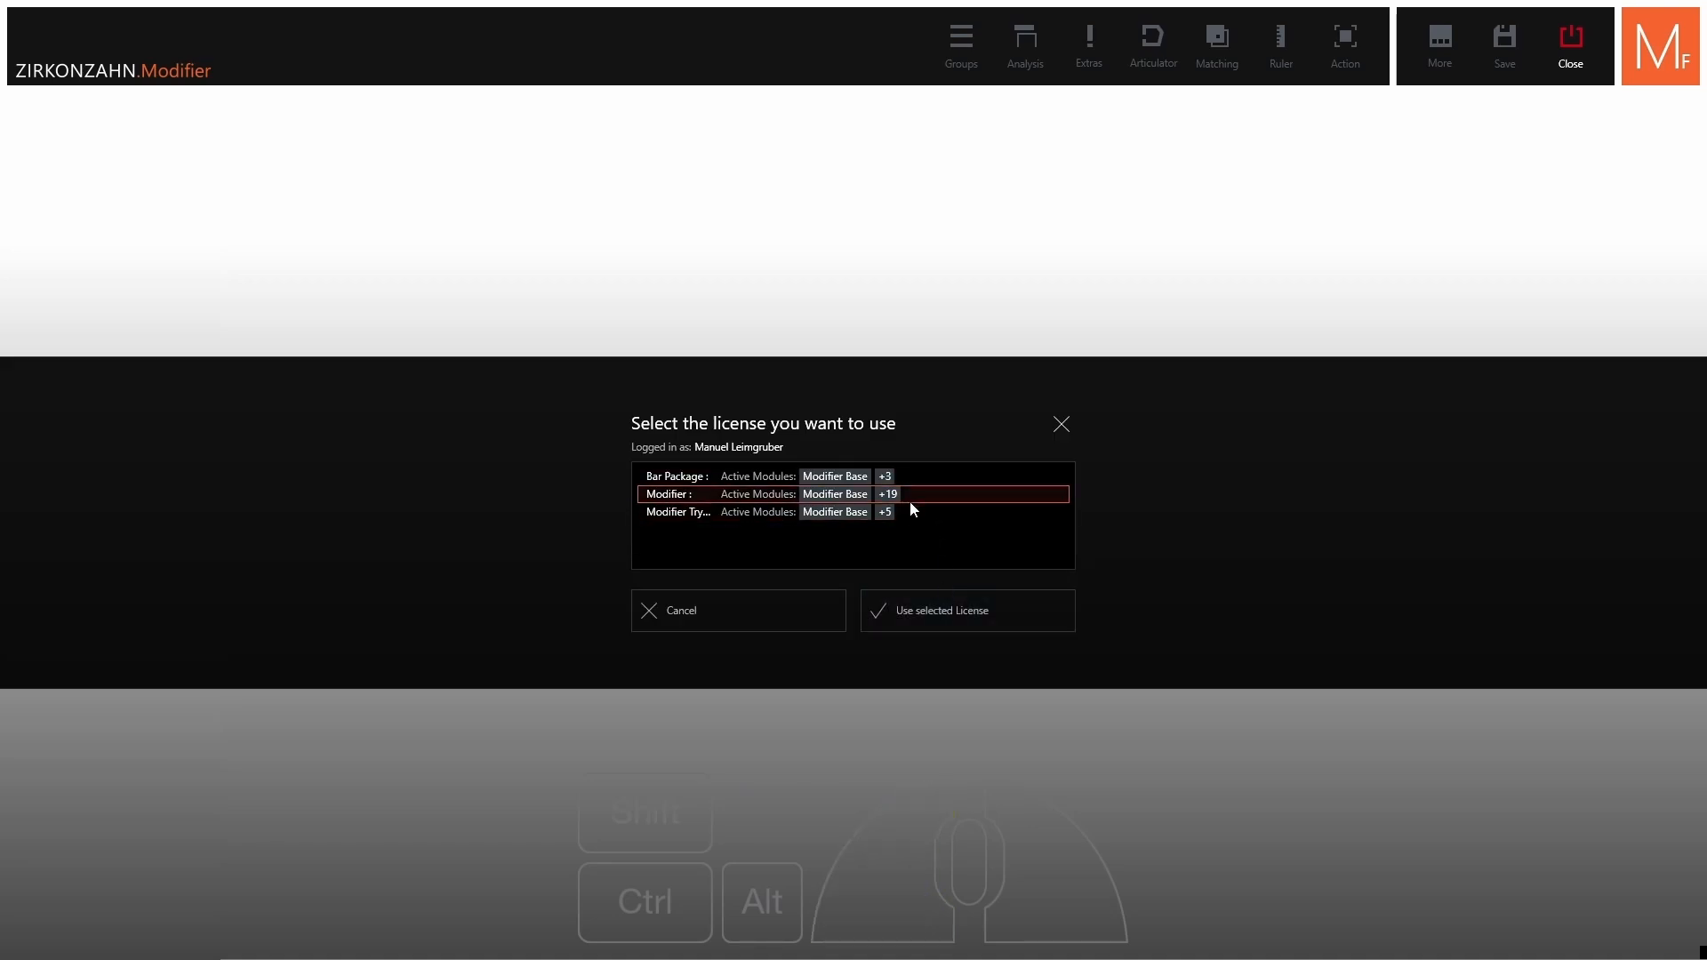
click(925, 627)
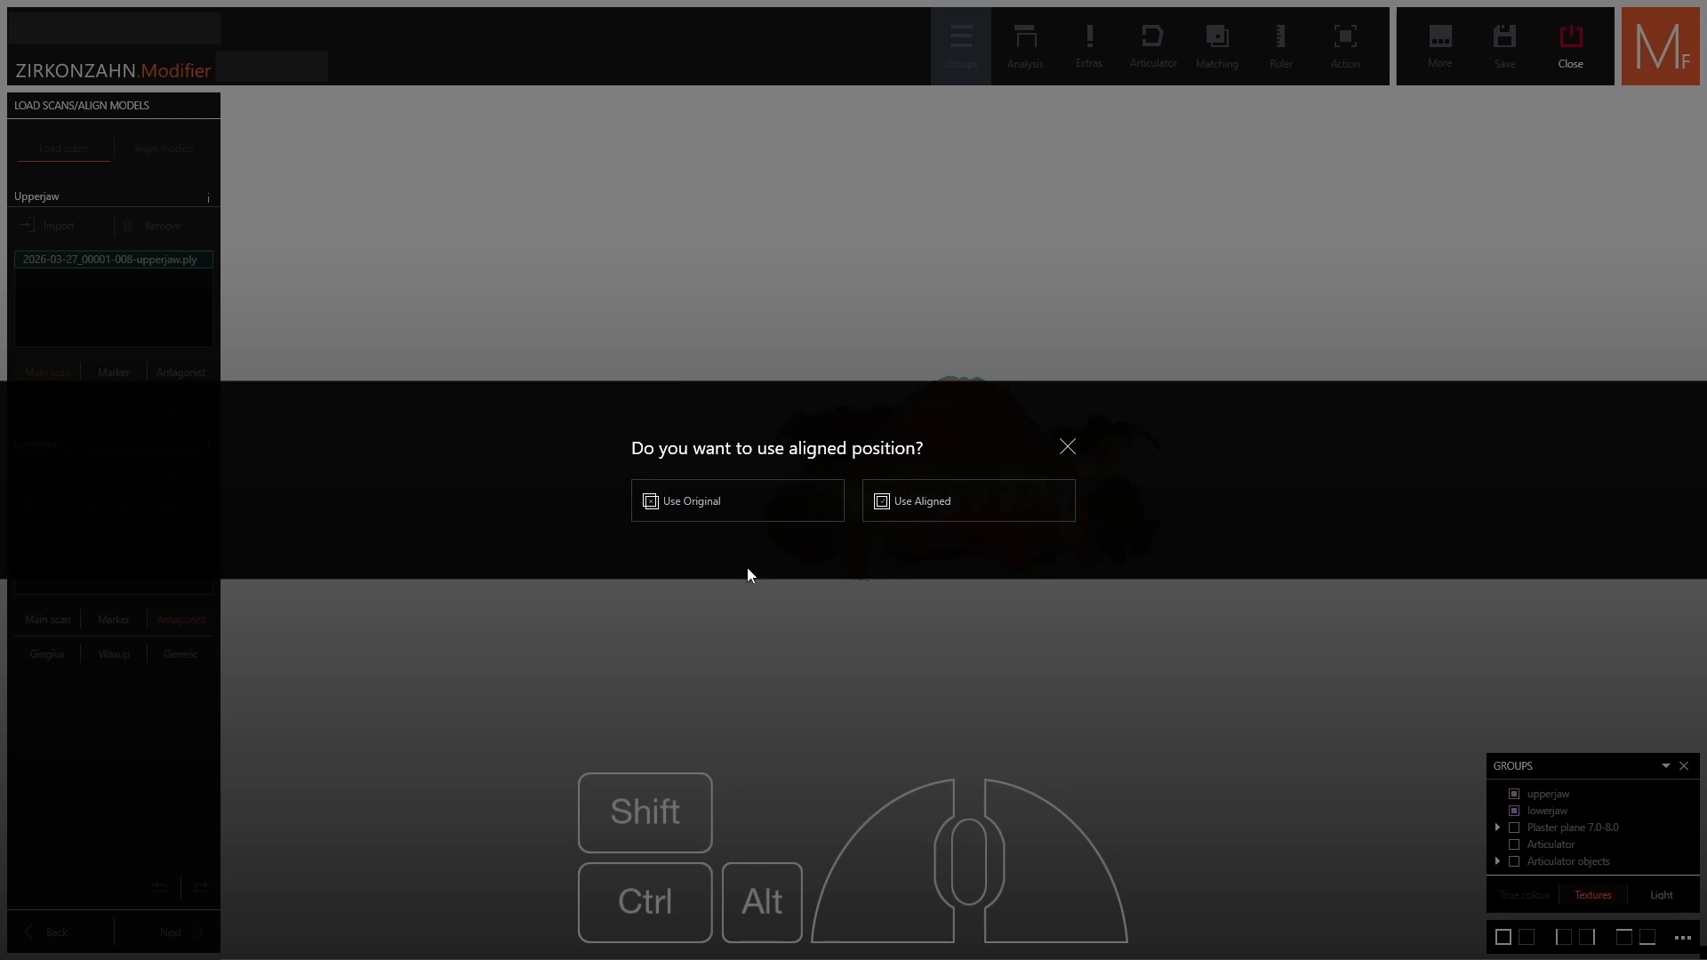
click(987, 504)
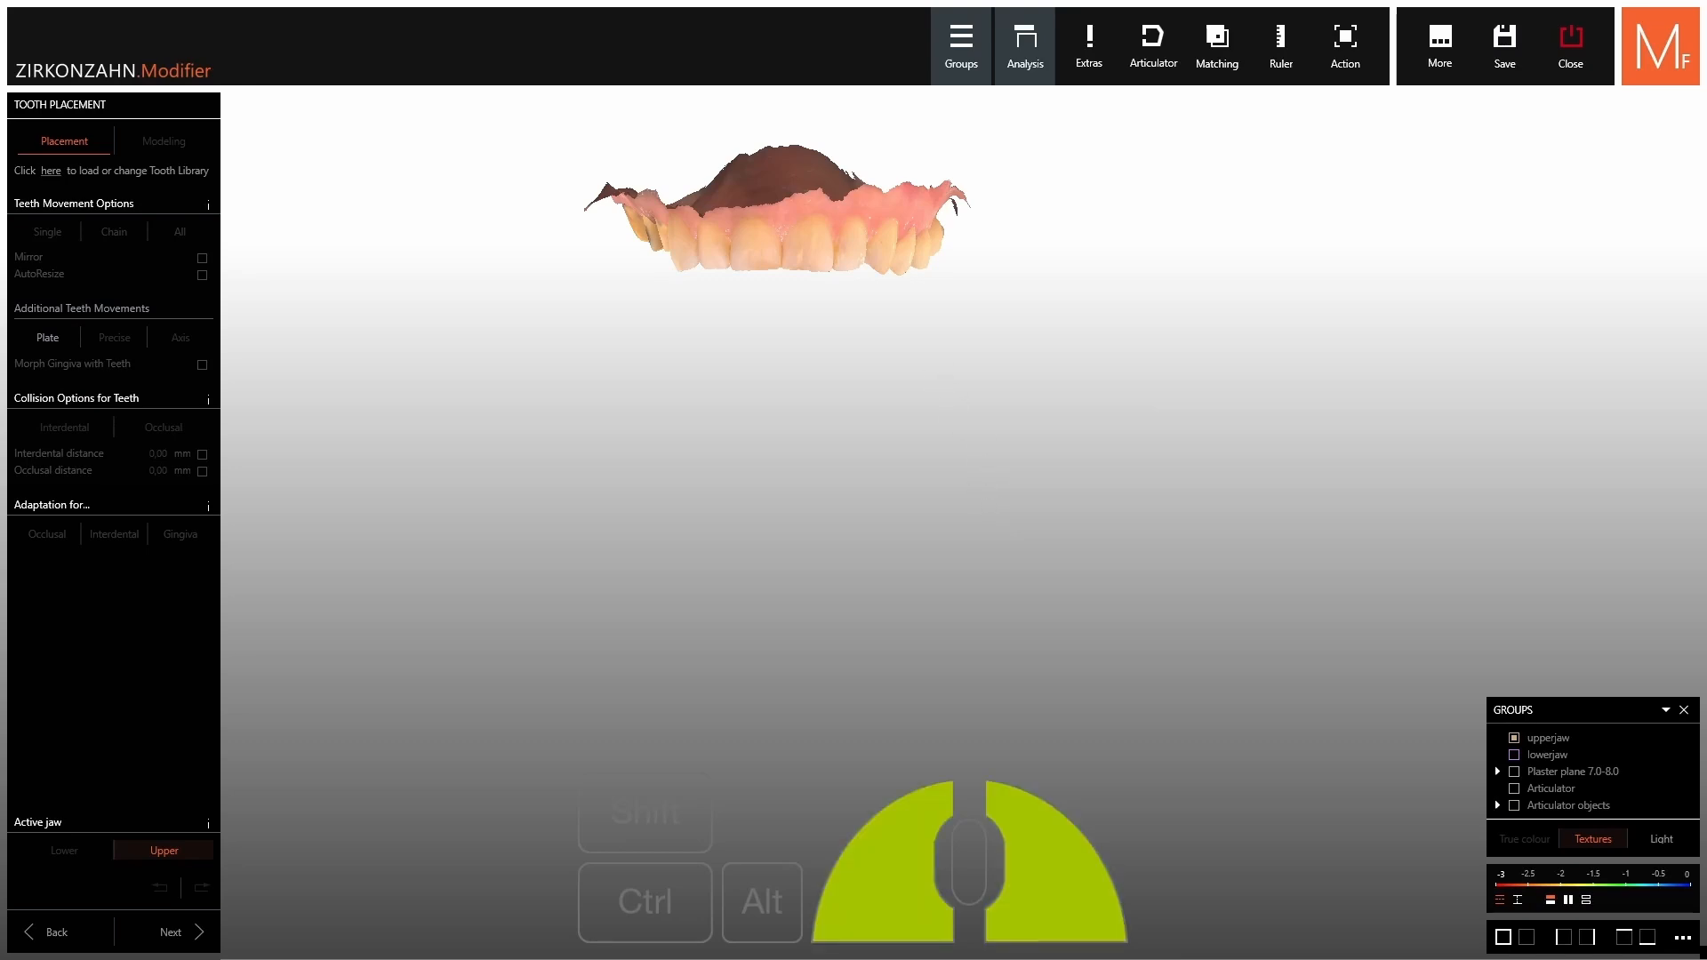
Show the lower jaw alongside the upper jaw, toggle the articulator on and off, and examine the bite from the side and front.
drag(983, 470, 1140, 615)
click(1526, 759)
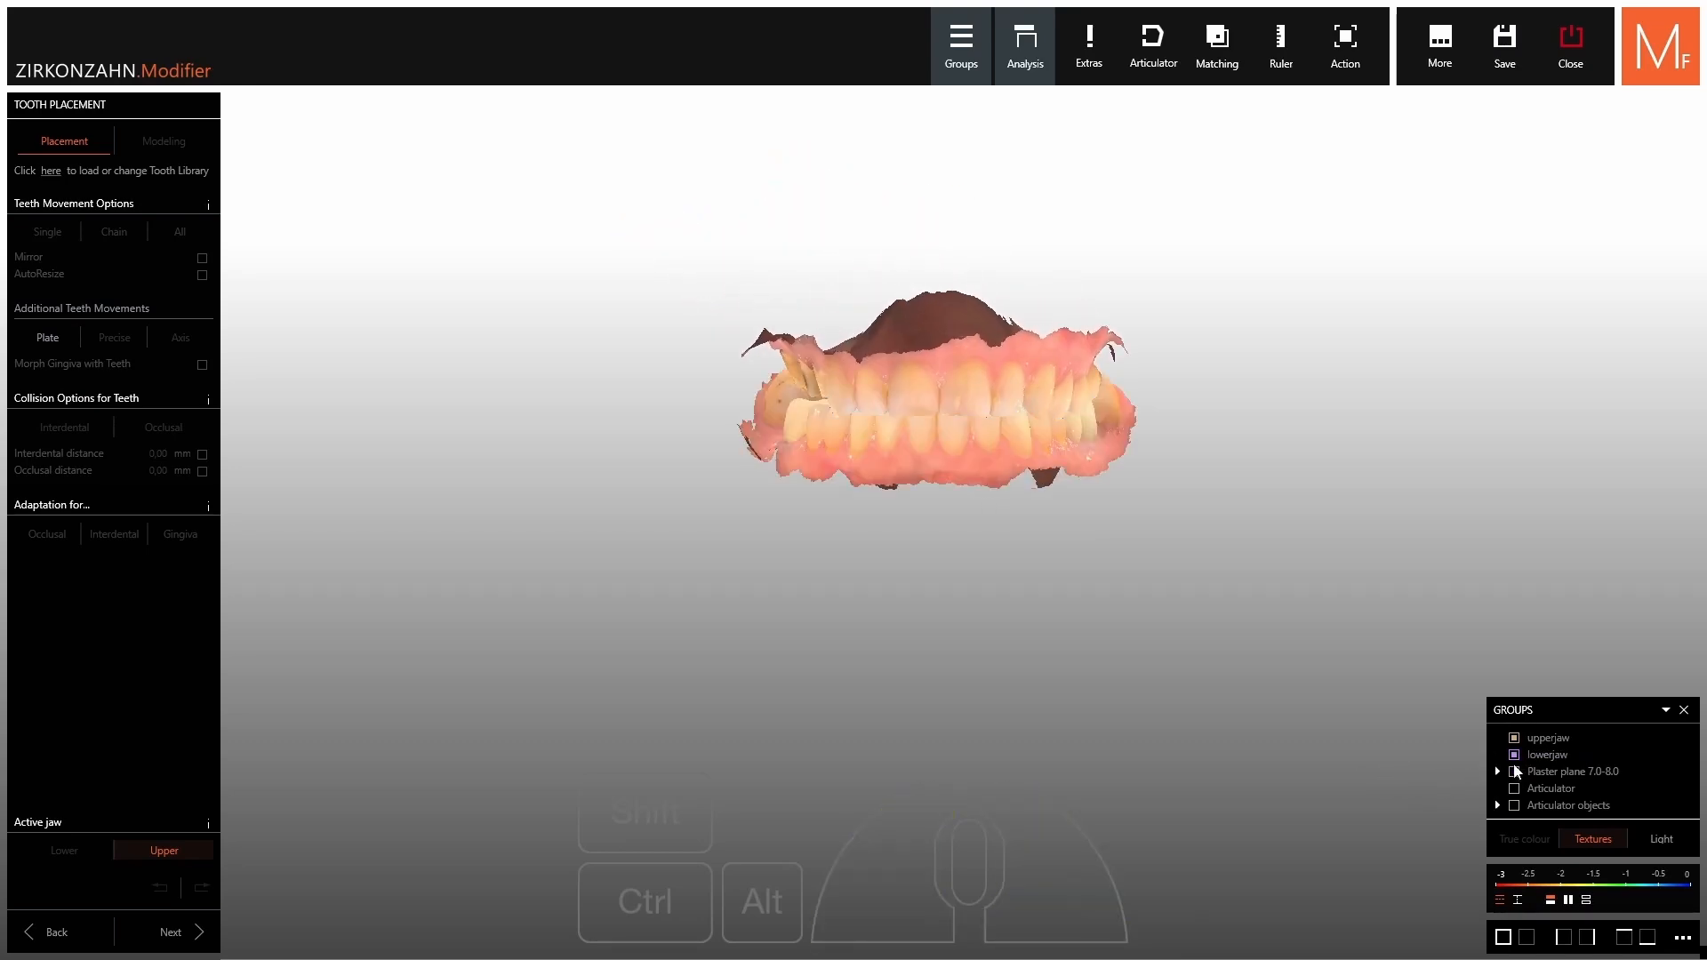
click(1515, 789)
right_drag(1146, 672, 1429, 753)
click(1512, 790)
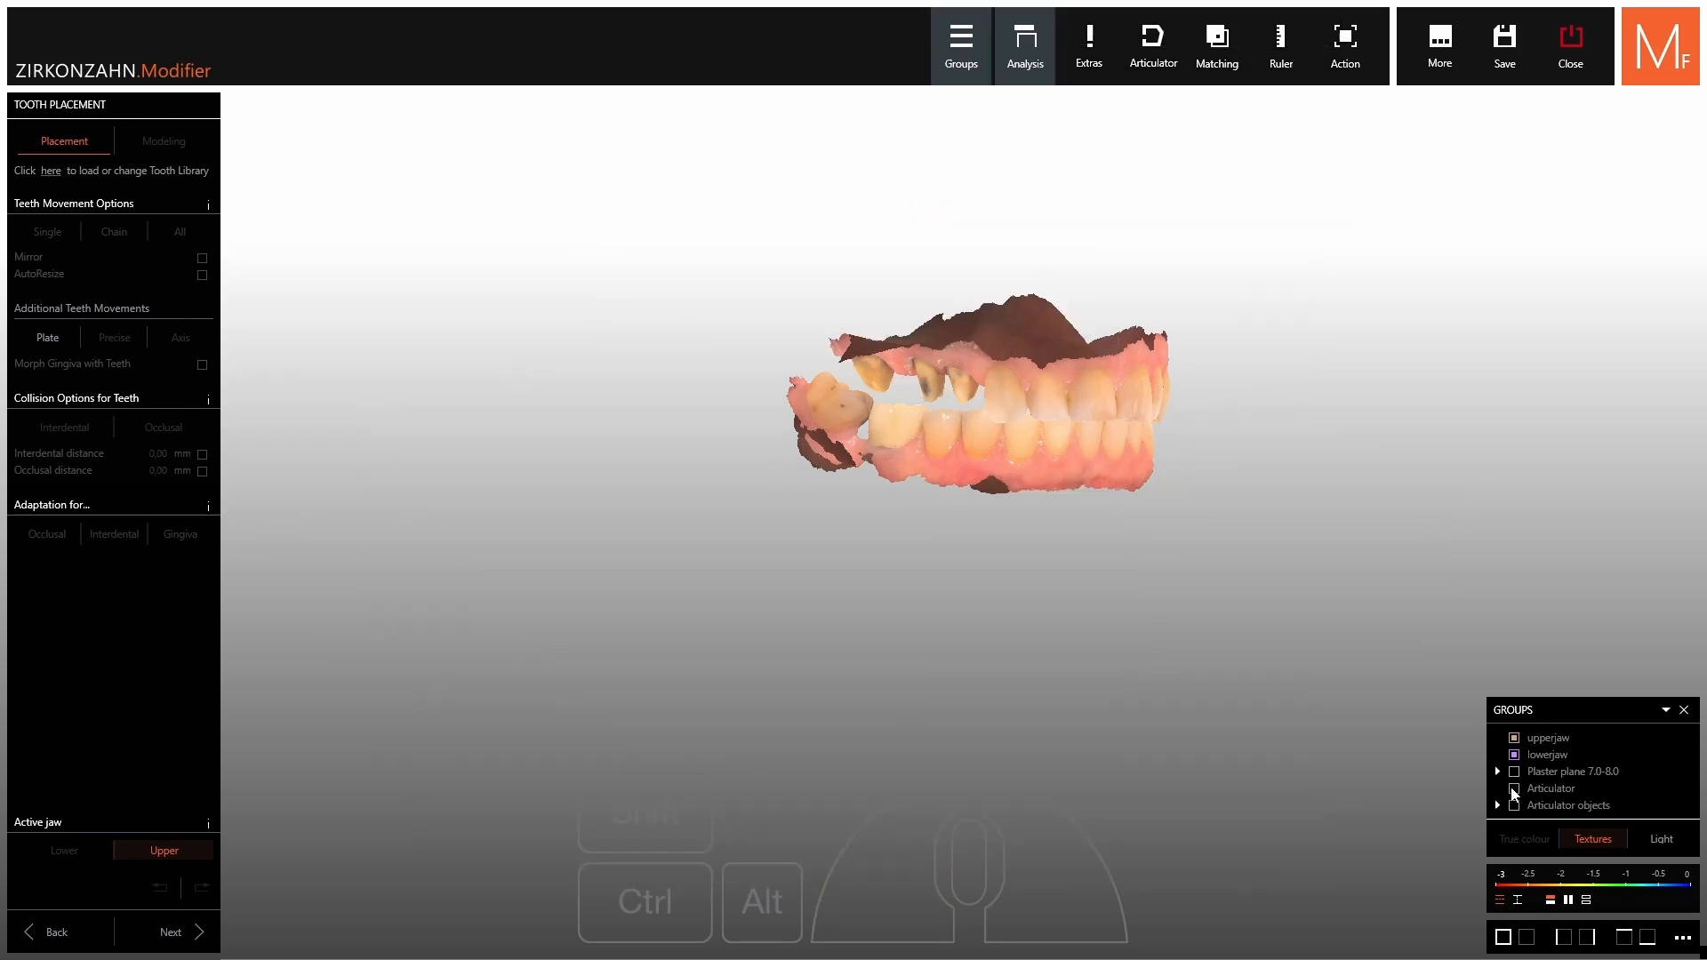
right_drag(1224, 546, 1182, 582)
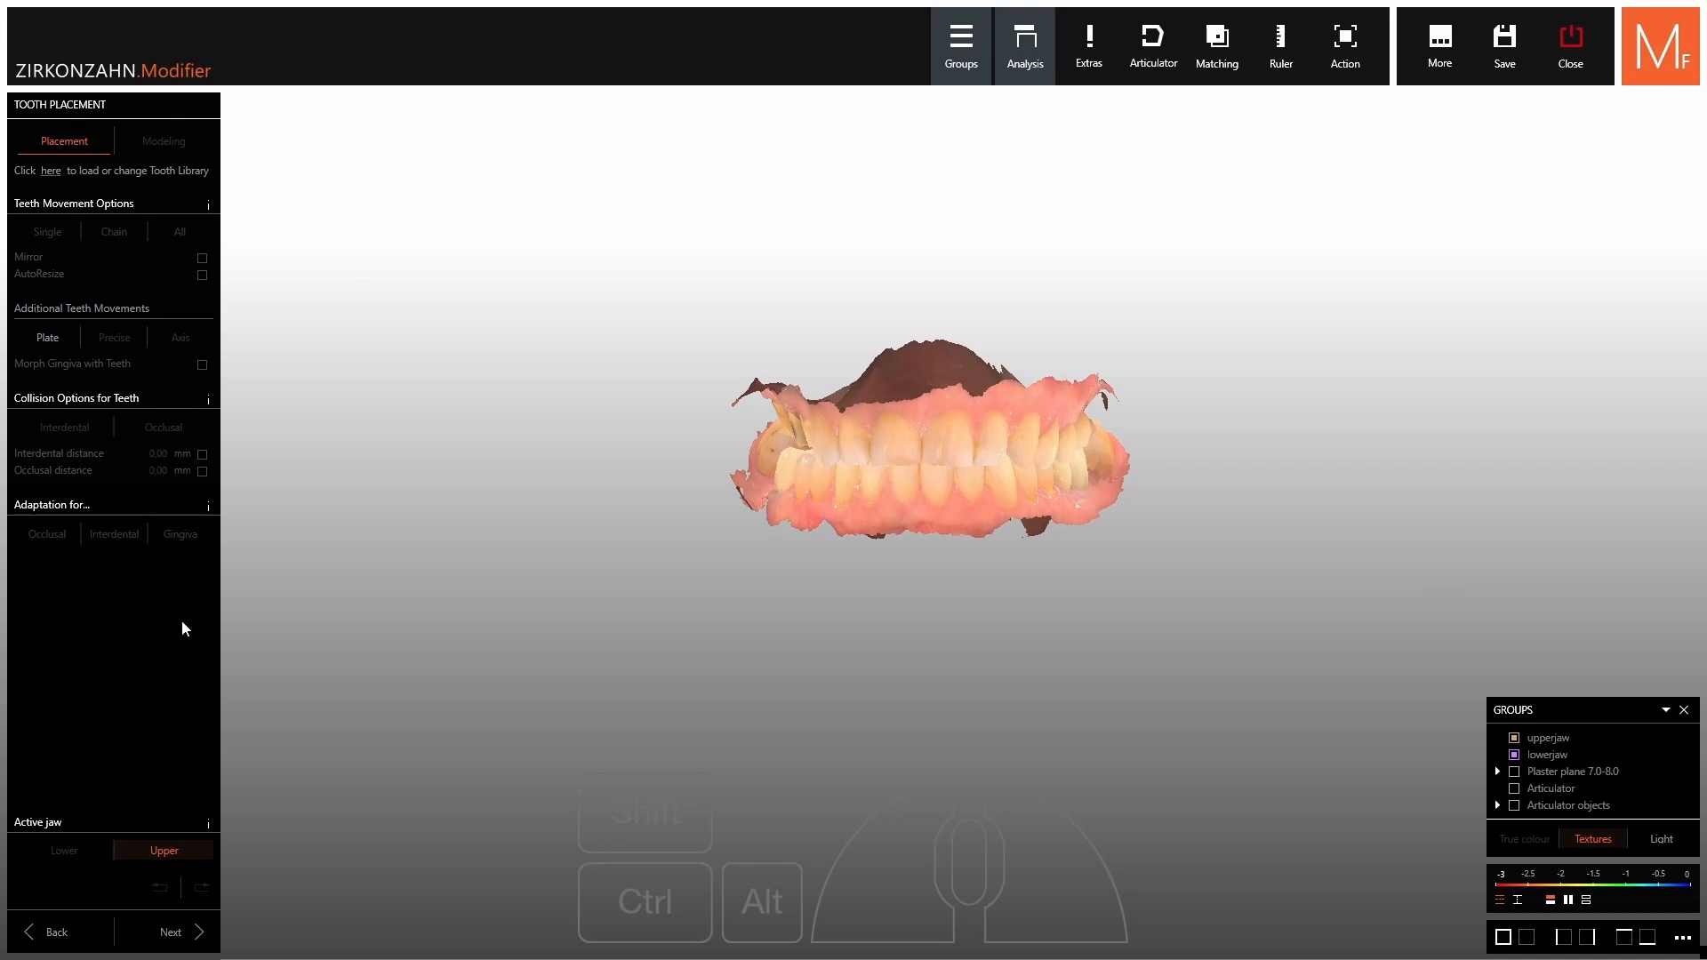
Continue from tooth placement to the construction types and start a Dies & Implants construction with Setup2.
click(174, 930)
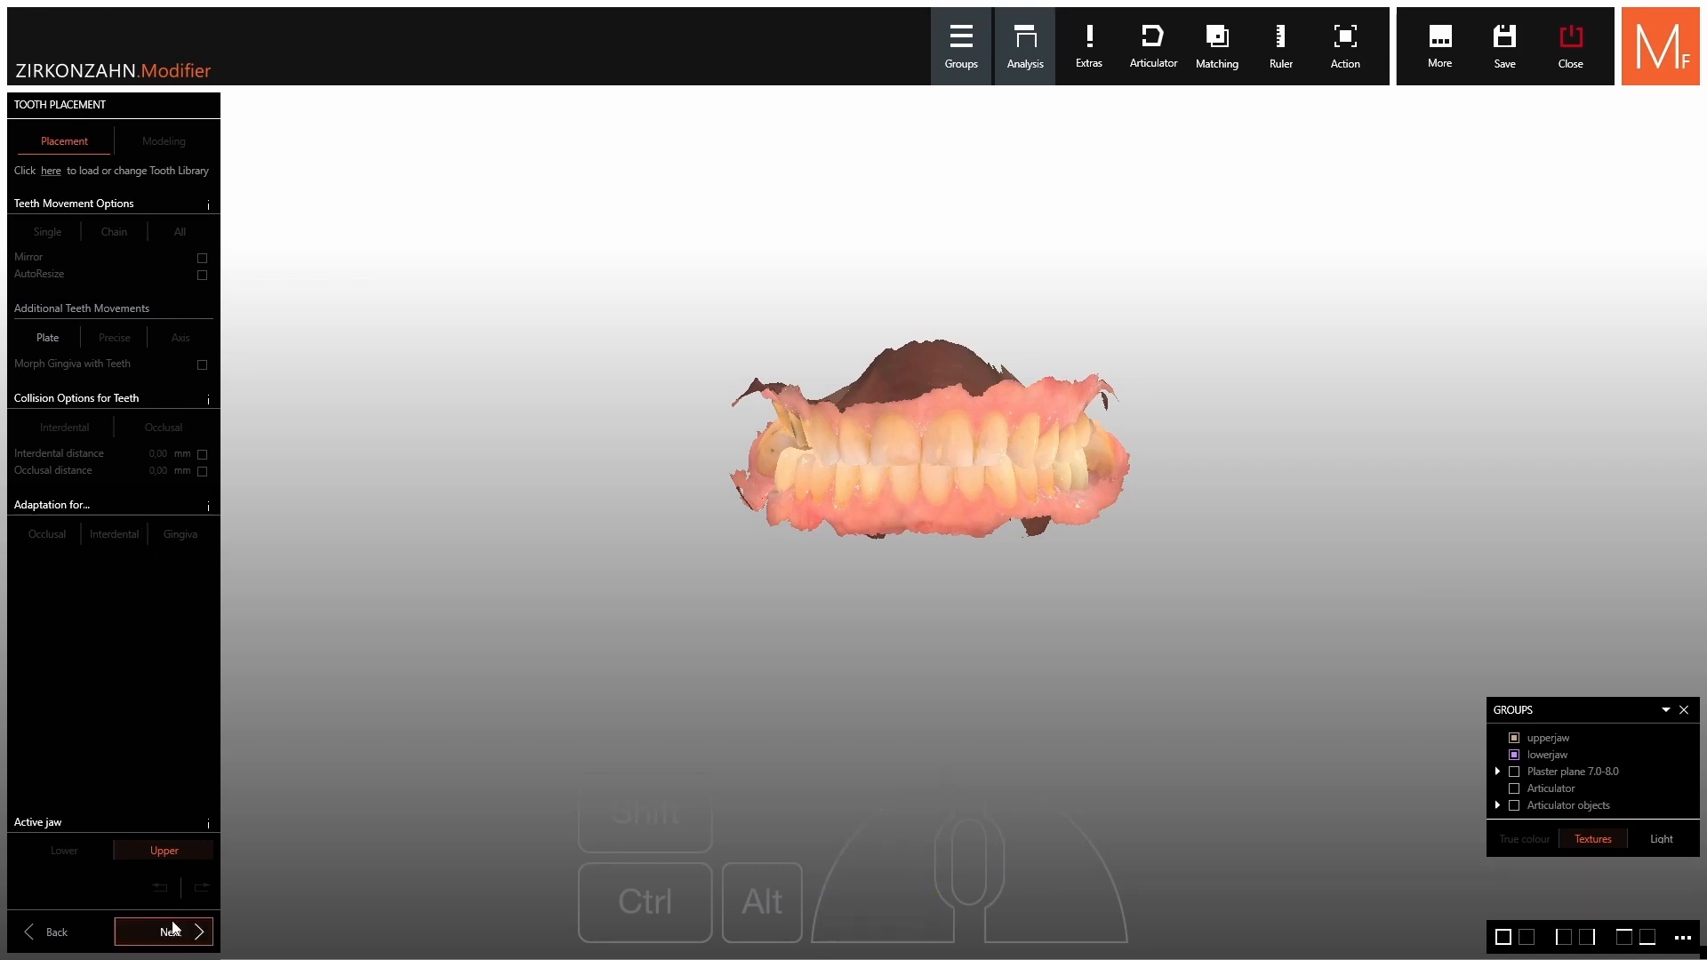
scroll(737, 602, up, 2)
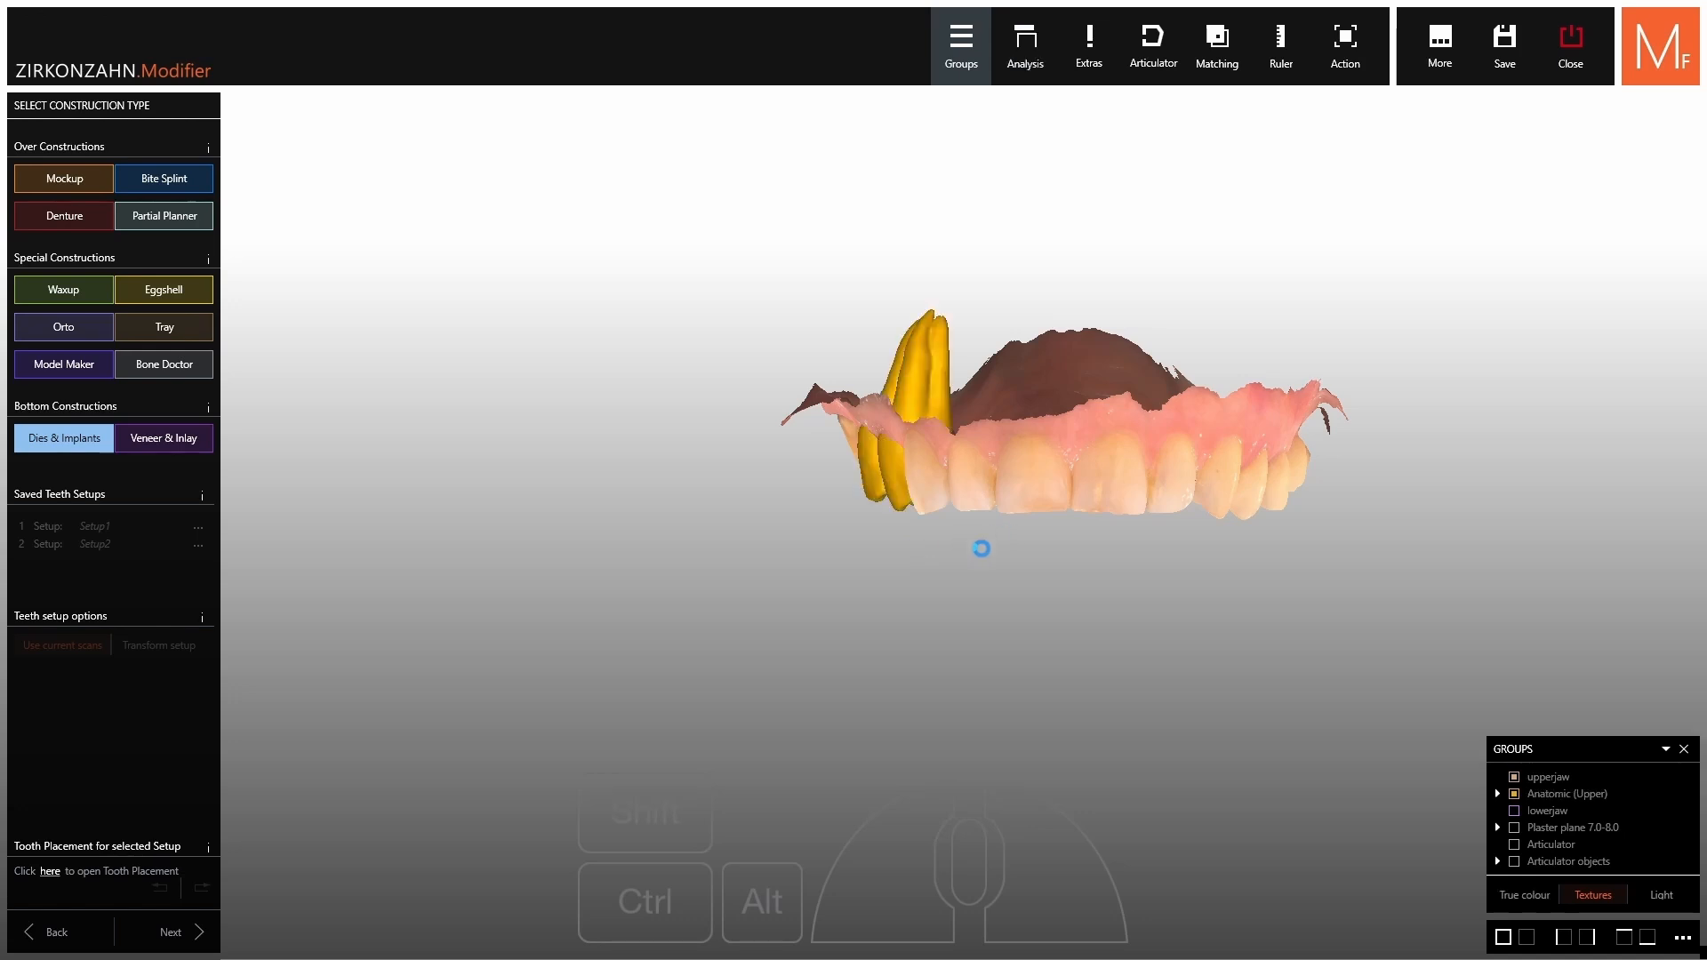
right_drag(1082, 610, 1074, 381)
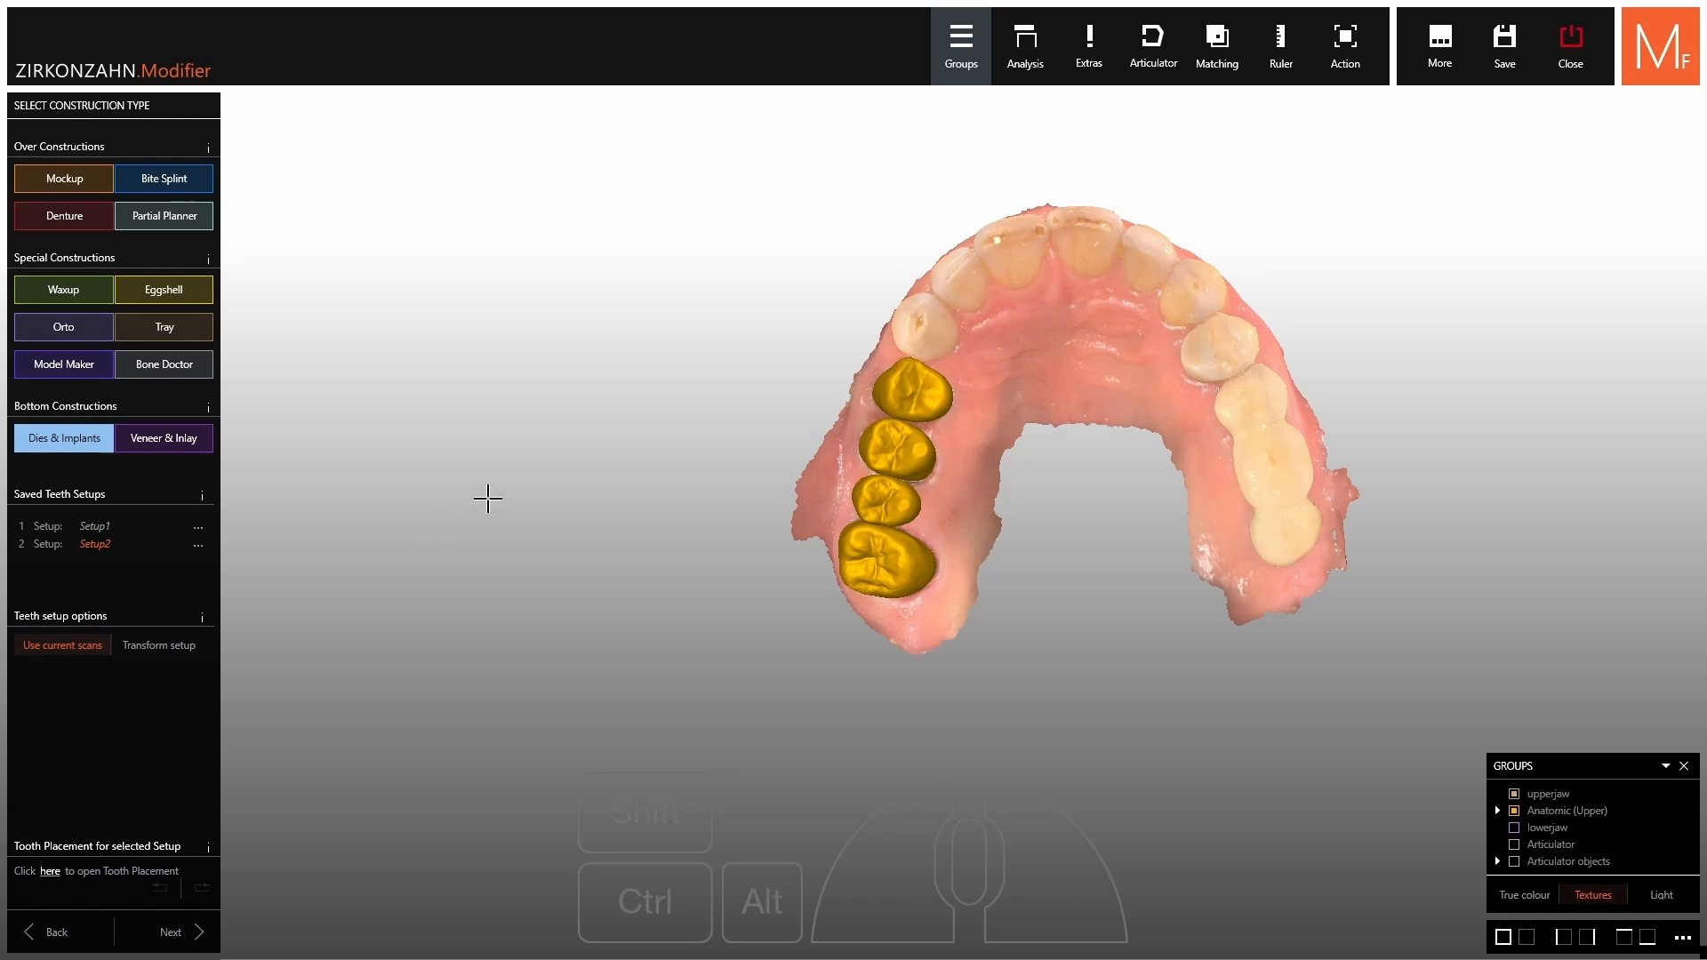
right_drag(488, 499, 431, 486)
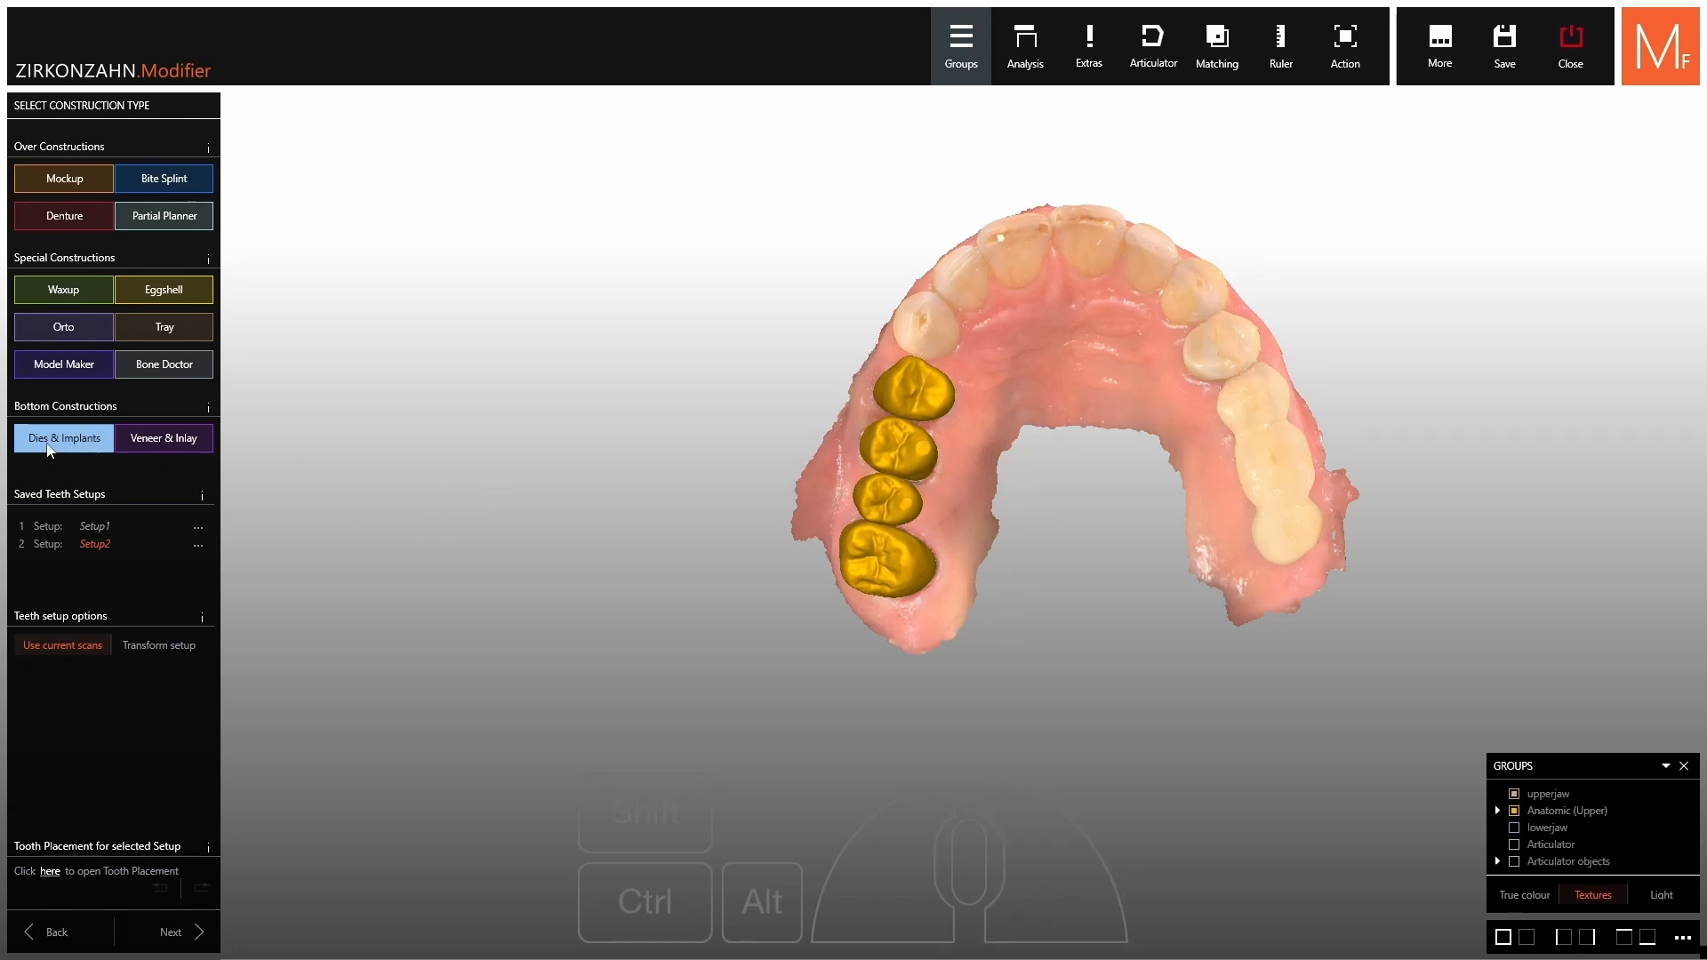
click(49, 448)
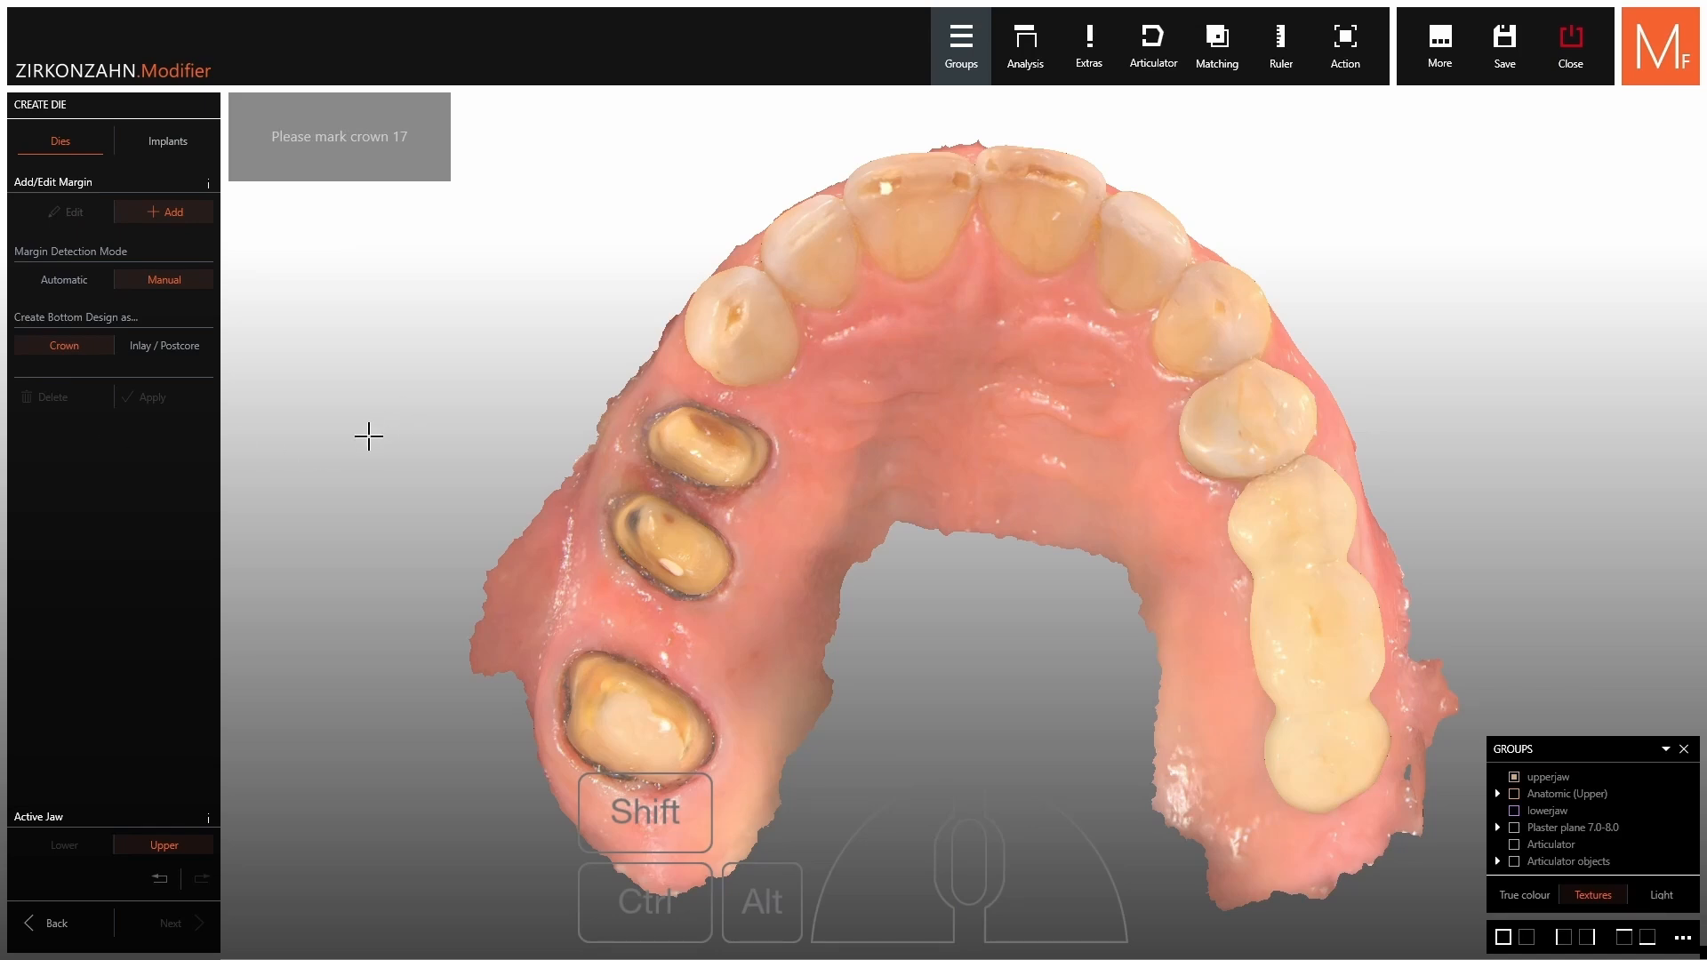
Place the first margin point on the prepared tooth for crown 17 and set the margin detection mode to Manual.
drag(349, 520, 414, 412)
scroll(651, 672, up, 5)
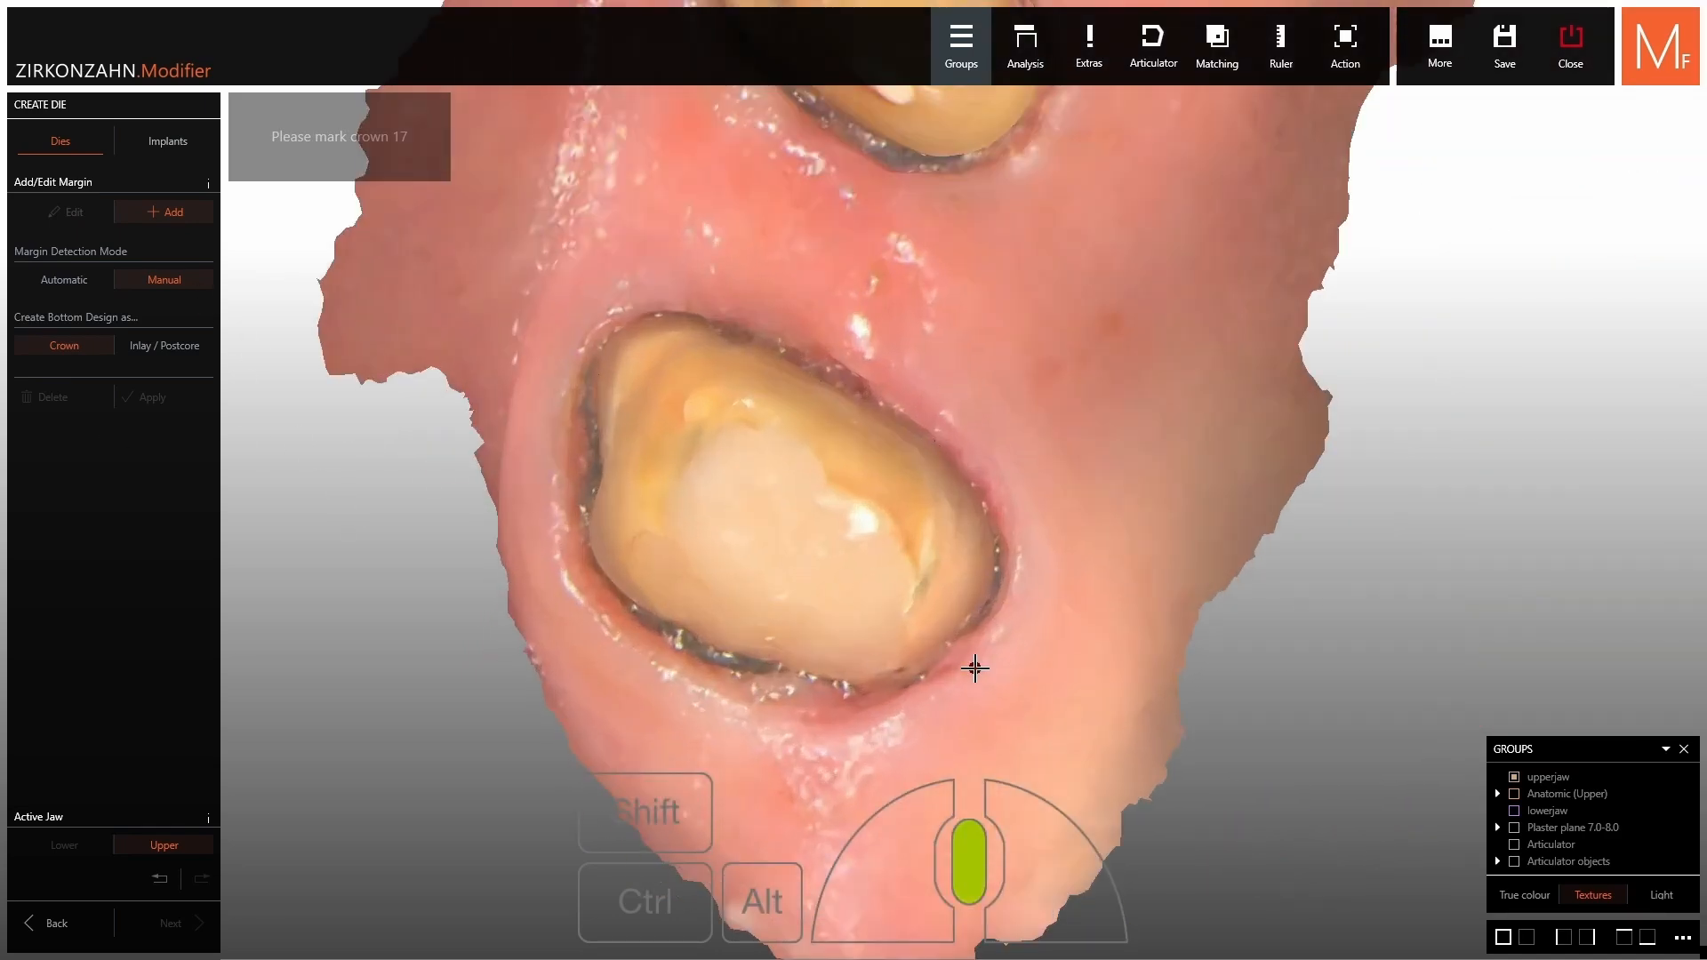
right_drag(975, 668, 984, 530)
click(1013, 520)
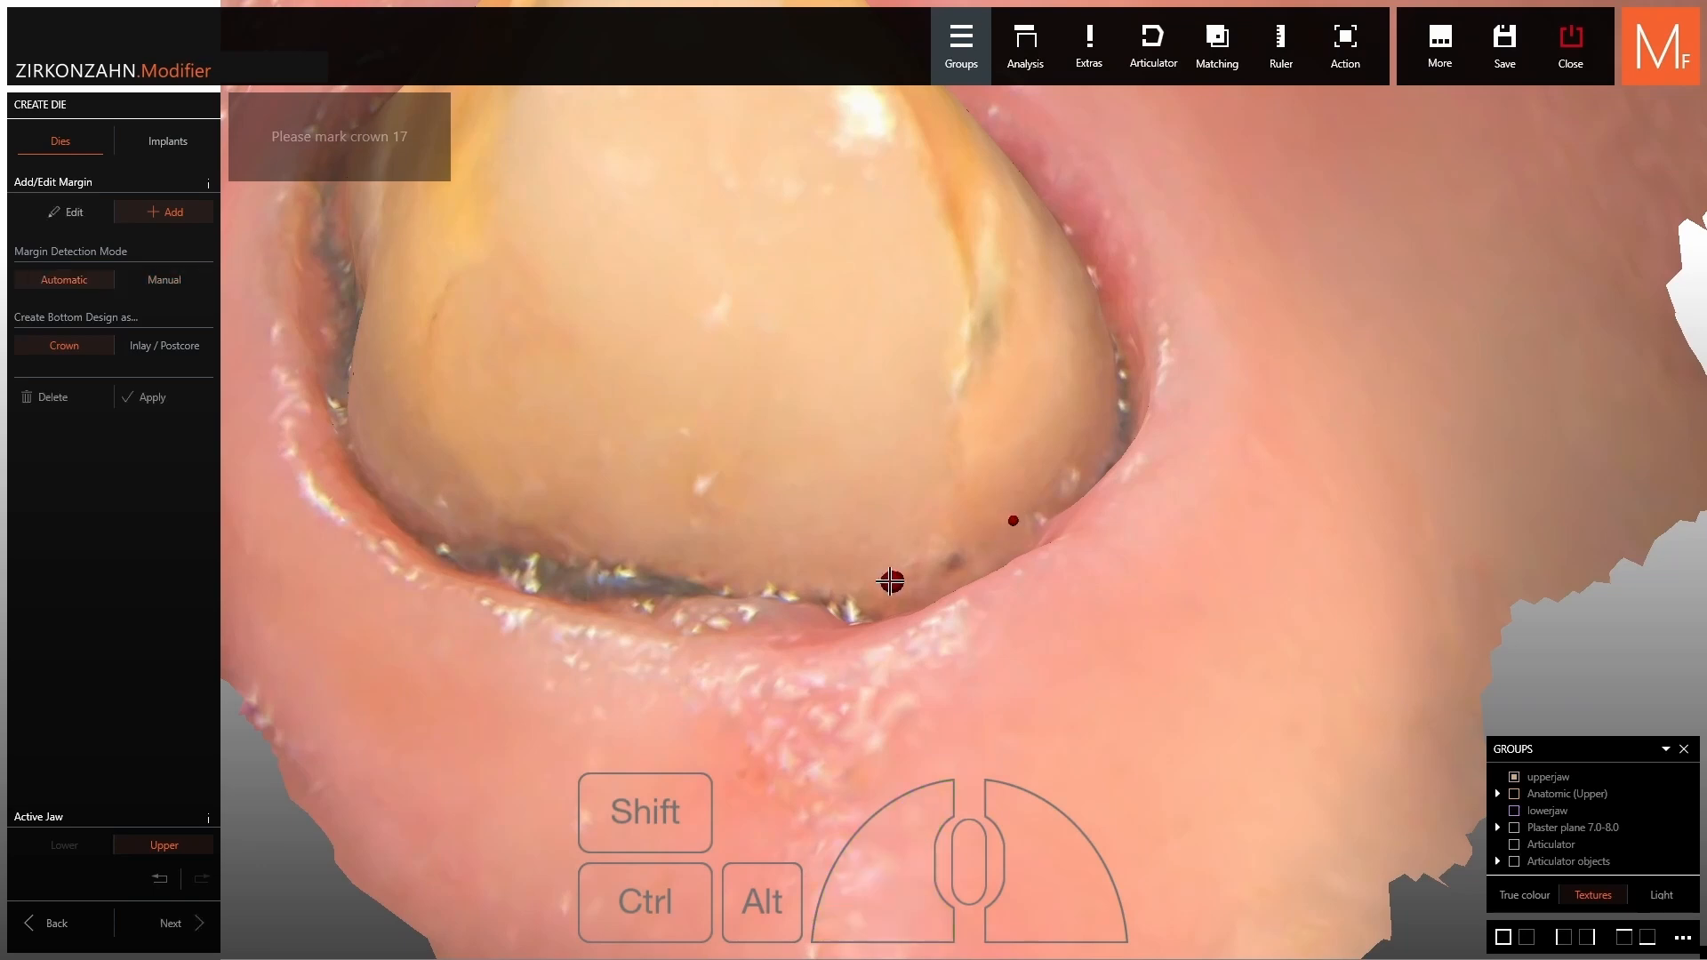
click(158, 281)
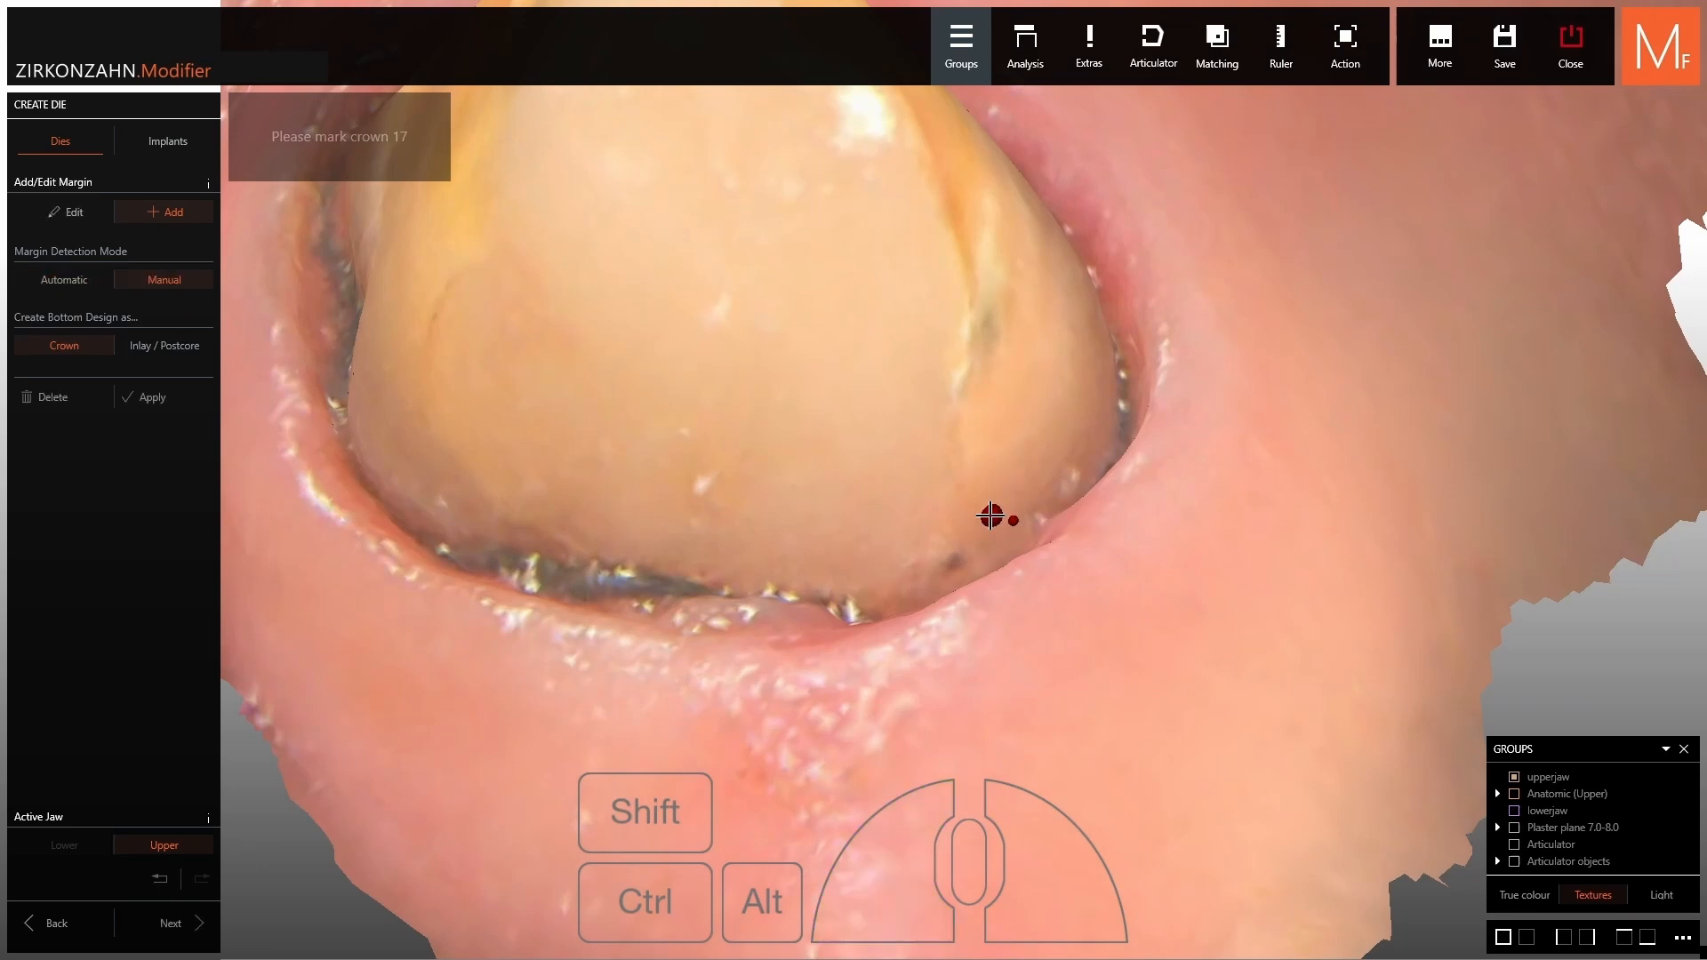
Mark the margin points of crown 17 along the distal edge of the preparation up to its buccal side.
click(869, 580)
click(701, 564)
click(571, 541)
click(449, 531)
right_drag(449, 530, 489, 560)
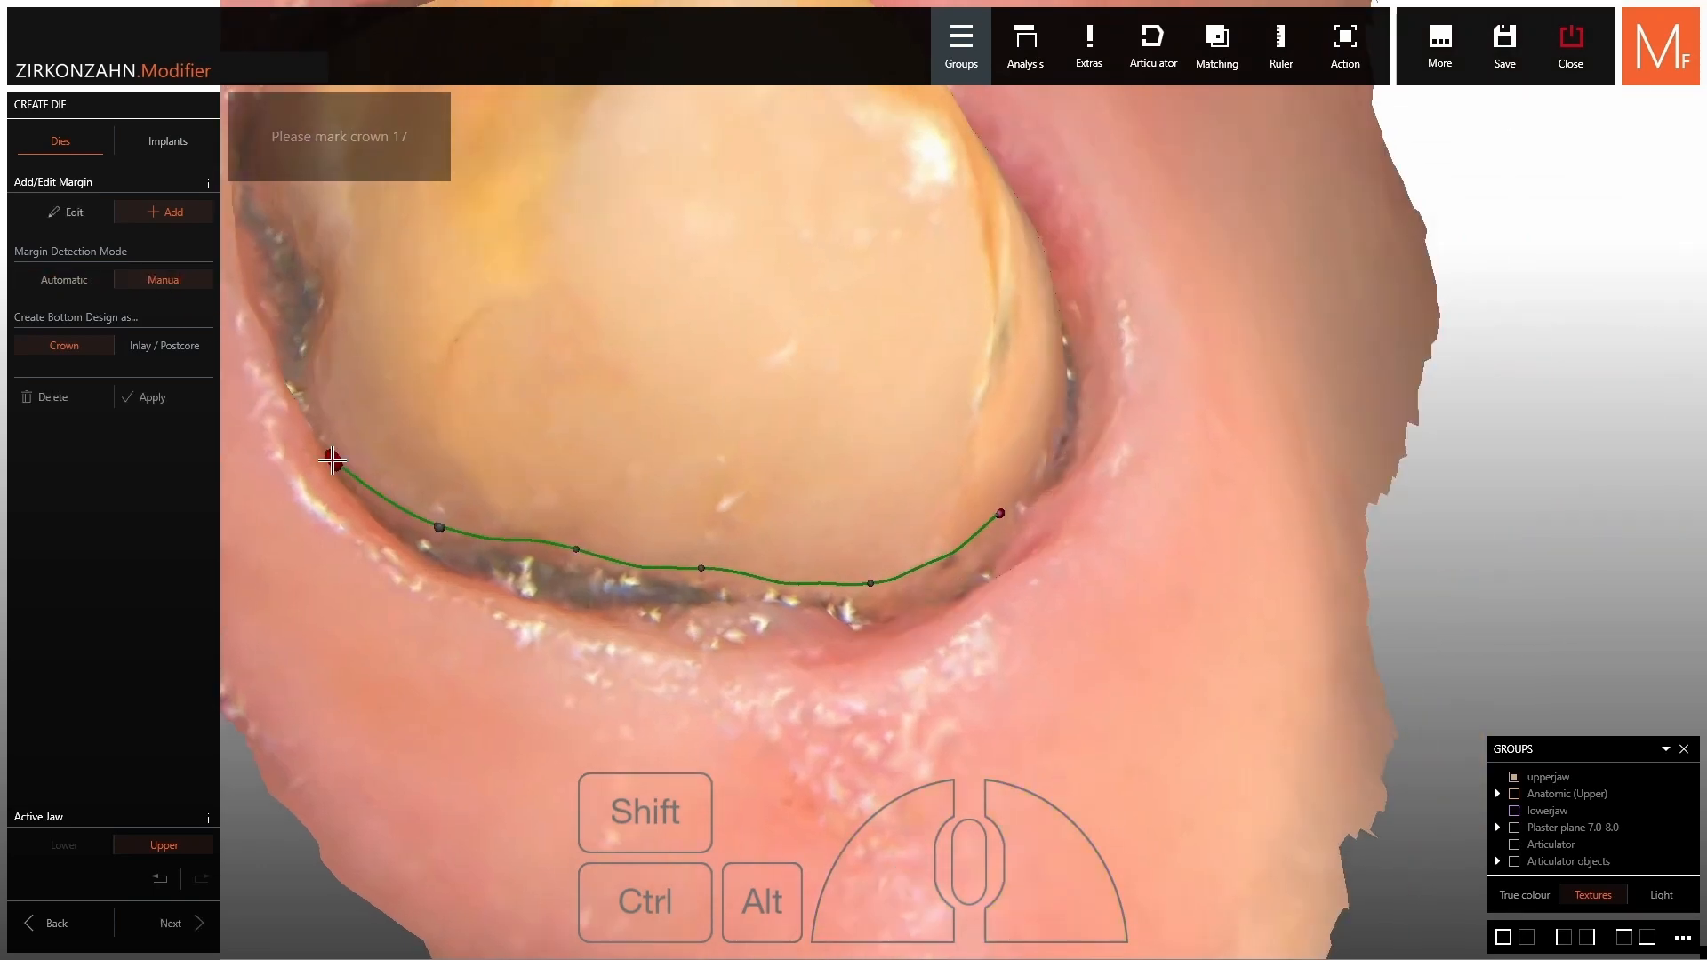
click(318, 364)
Continue the margin of crown 17 up the buccal side and along the mesial edge of the preparation.
right_drag(318, 362, 898, 498)
click(911, 436)
click(883, 358)
click(808, 270)
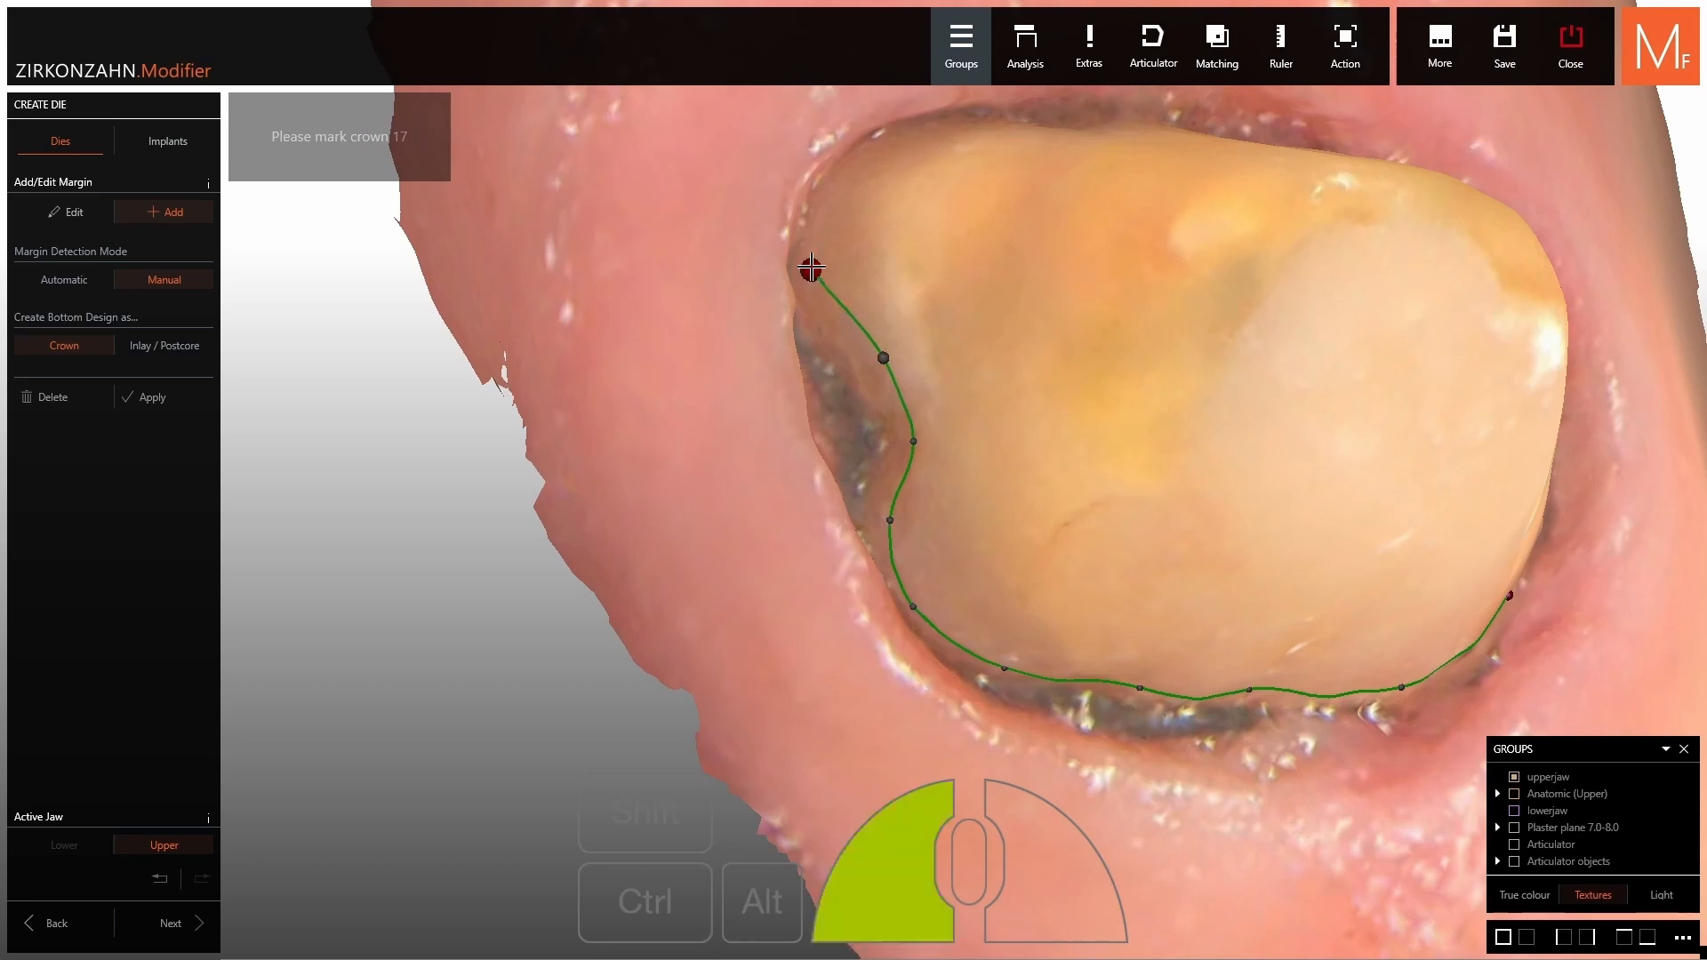
right_drag(880, 156, 925, 114)
click(1023, 132)
click(1130, 151)
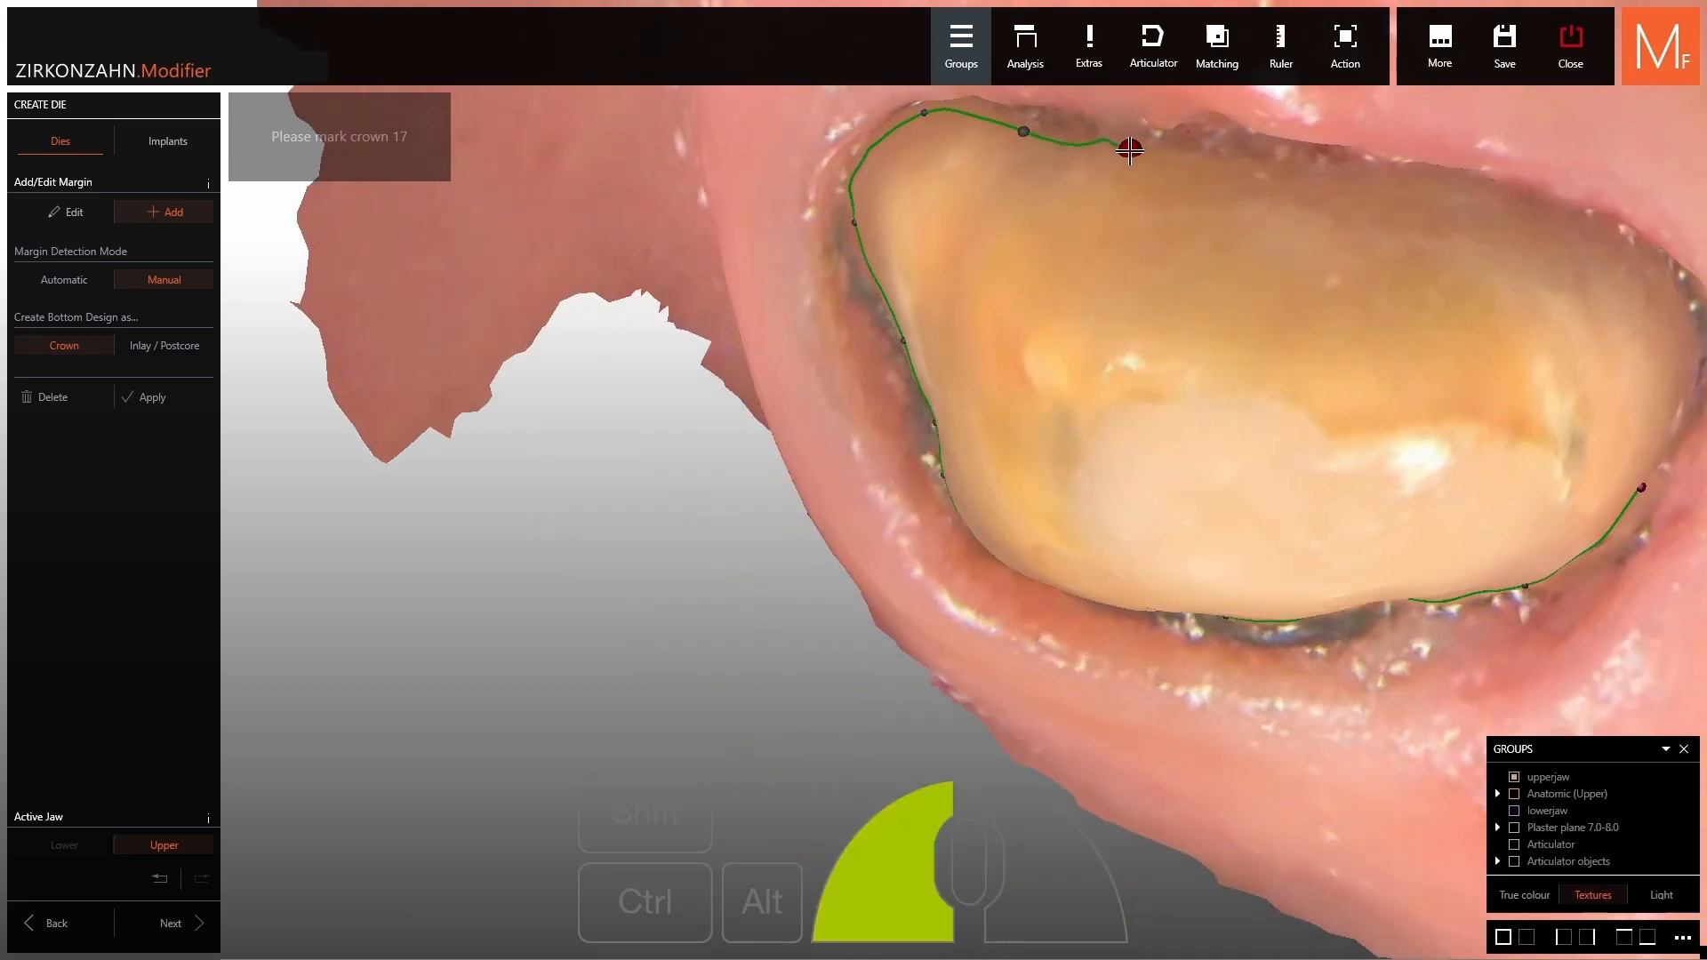
click(1273, 167)
Finish the mesial and palatal margin points of crown 17 and close the line at its starting point.
right_drag(1366, 173, 1358, 150)
click(1413, 156)
click(1516, 185)
right_drag(1579, 209, 1563, 183)
click(1606, 213)
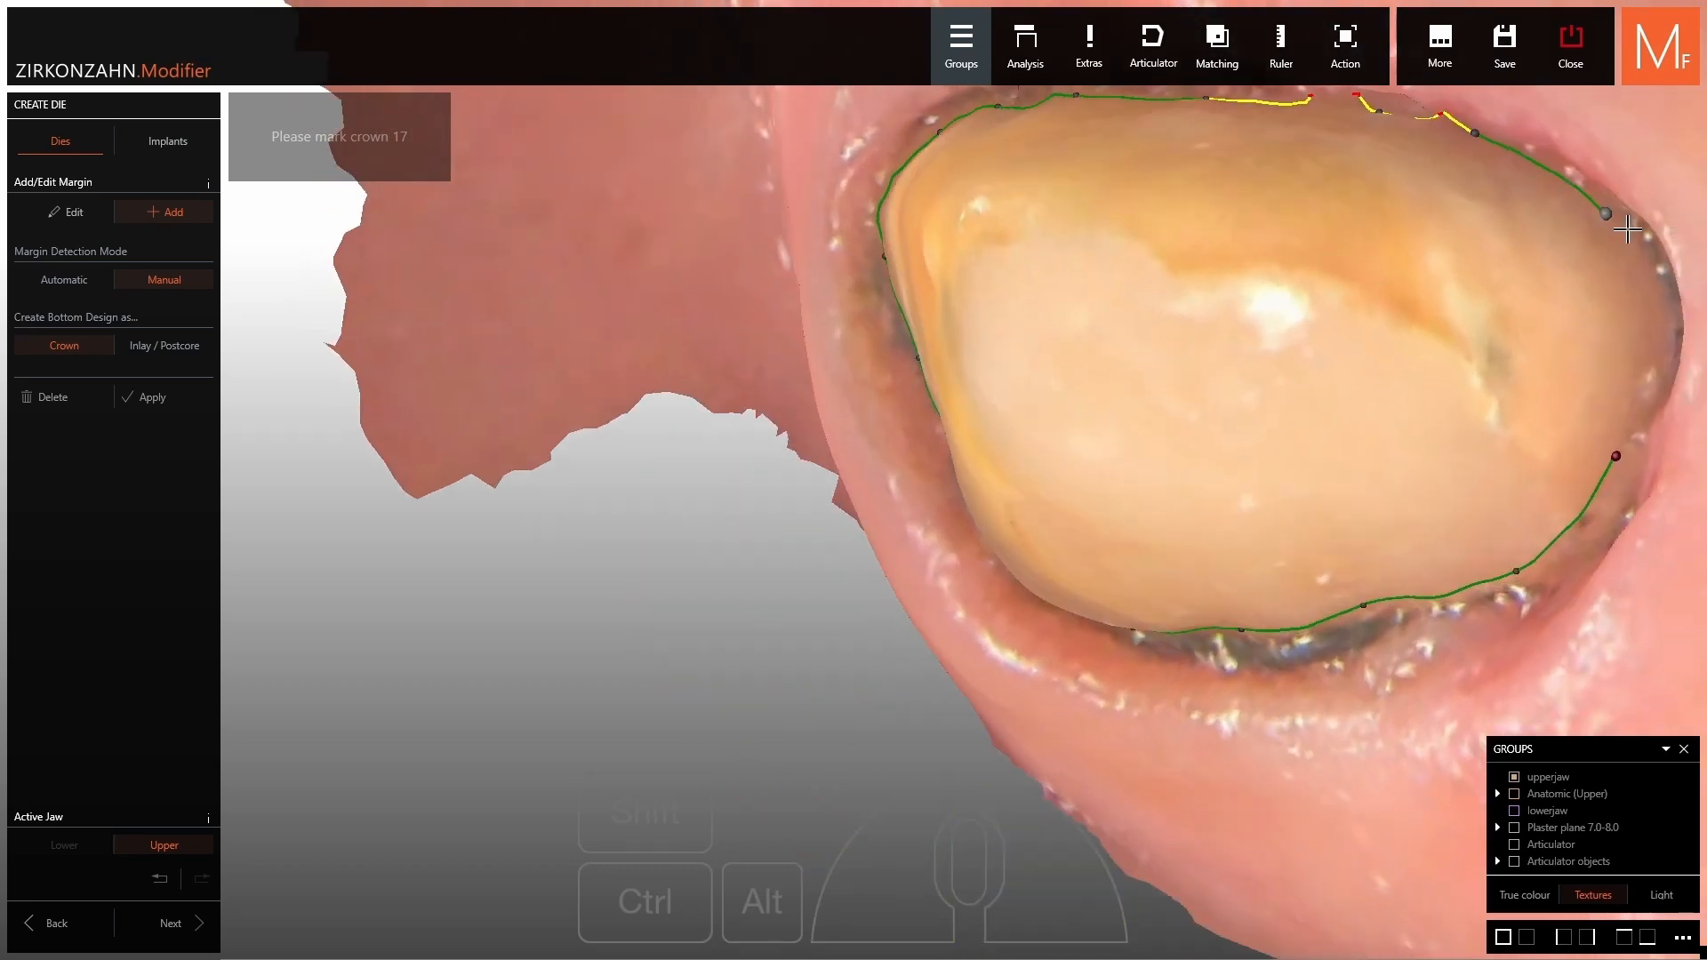
click(1642, 361)
click(1616, 457)
right_drag(1616, 457, 1487, 634)
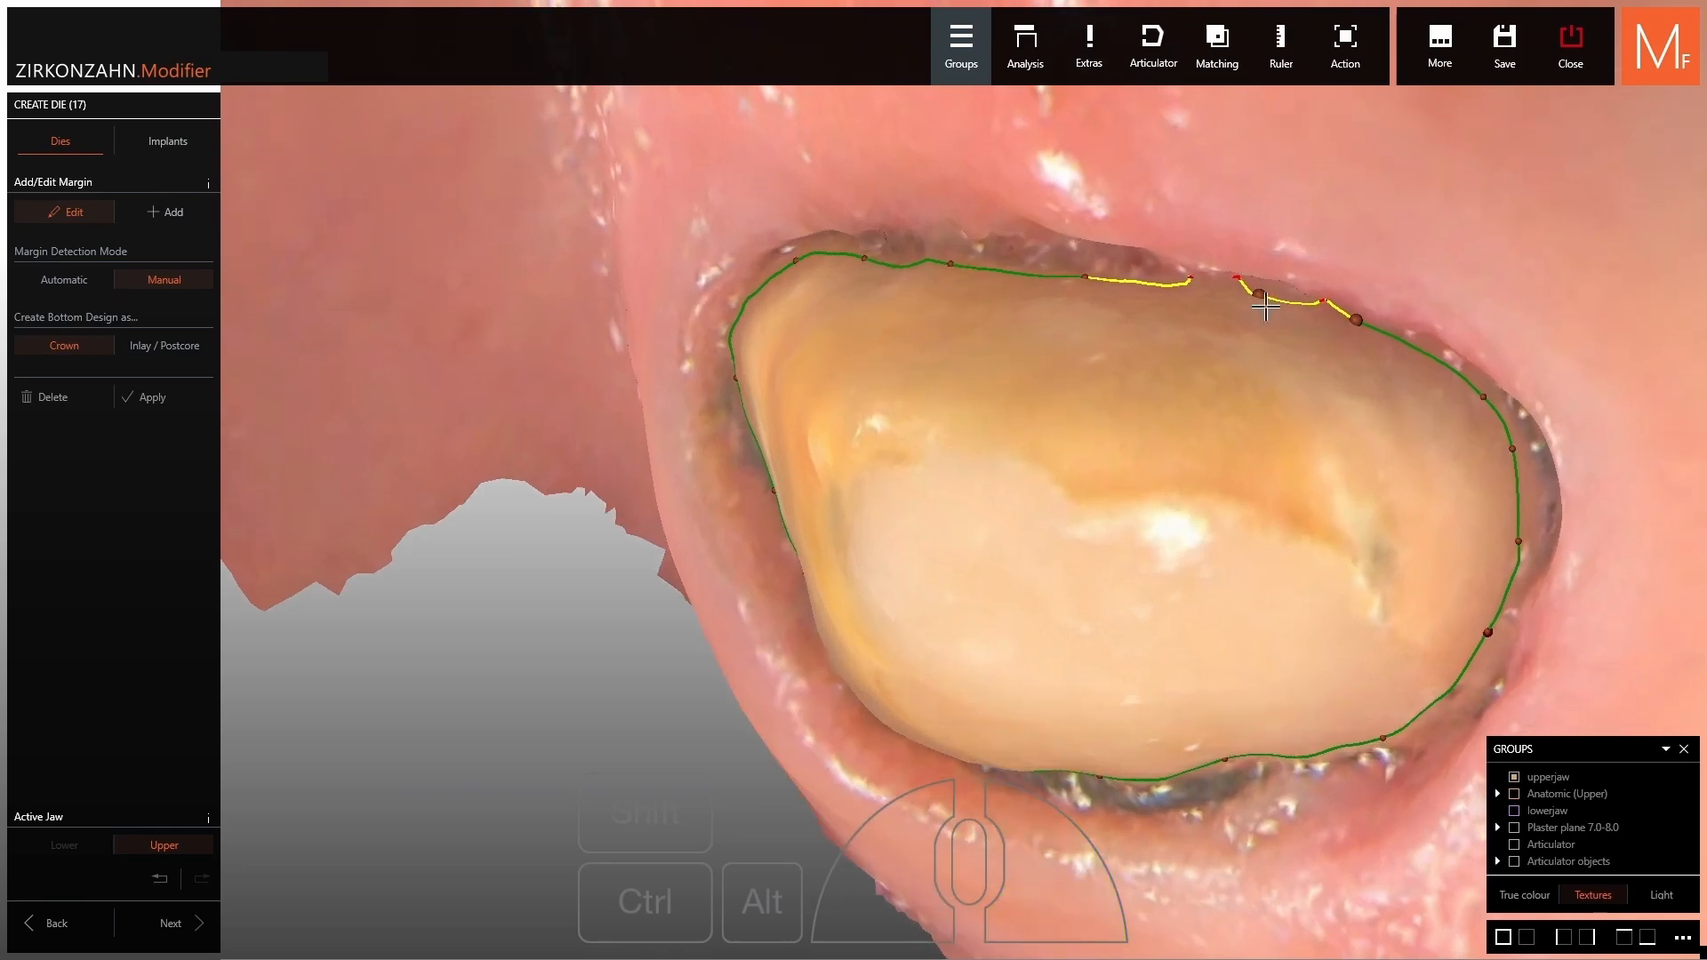
Adjust the margin point at the broken mesial segment of crown 17 and turn off the scan textures.
mouse_move(1258, 292)
mouse_down()
mouse_move(1244, 308)
mouse_move(1246, 292)
mouse_up()
right_drag(1409, 316, 1356, 326)
right_drag(1382, 755, 1600, 864)
click(1605, 896)
Fine-tune the margin points along the buccal side of crown 17 to follow the preparation edge.
scroll(745, 545, up, 4)
drag(725, 508, 704, 518)
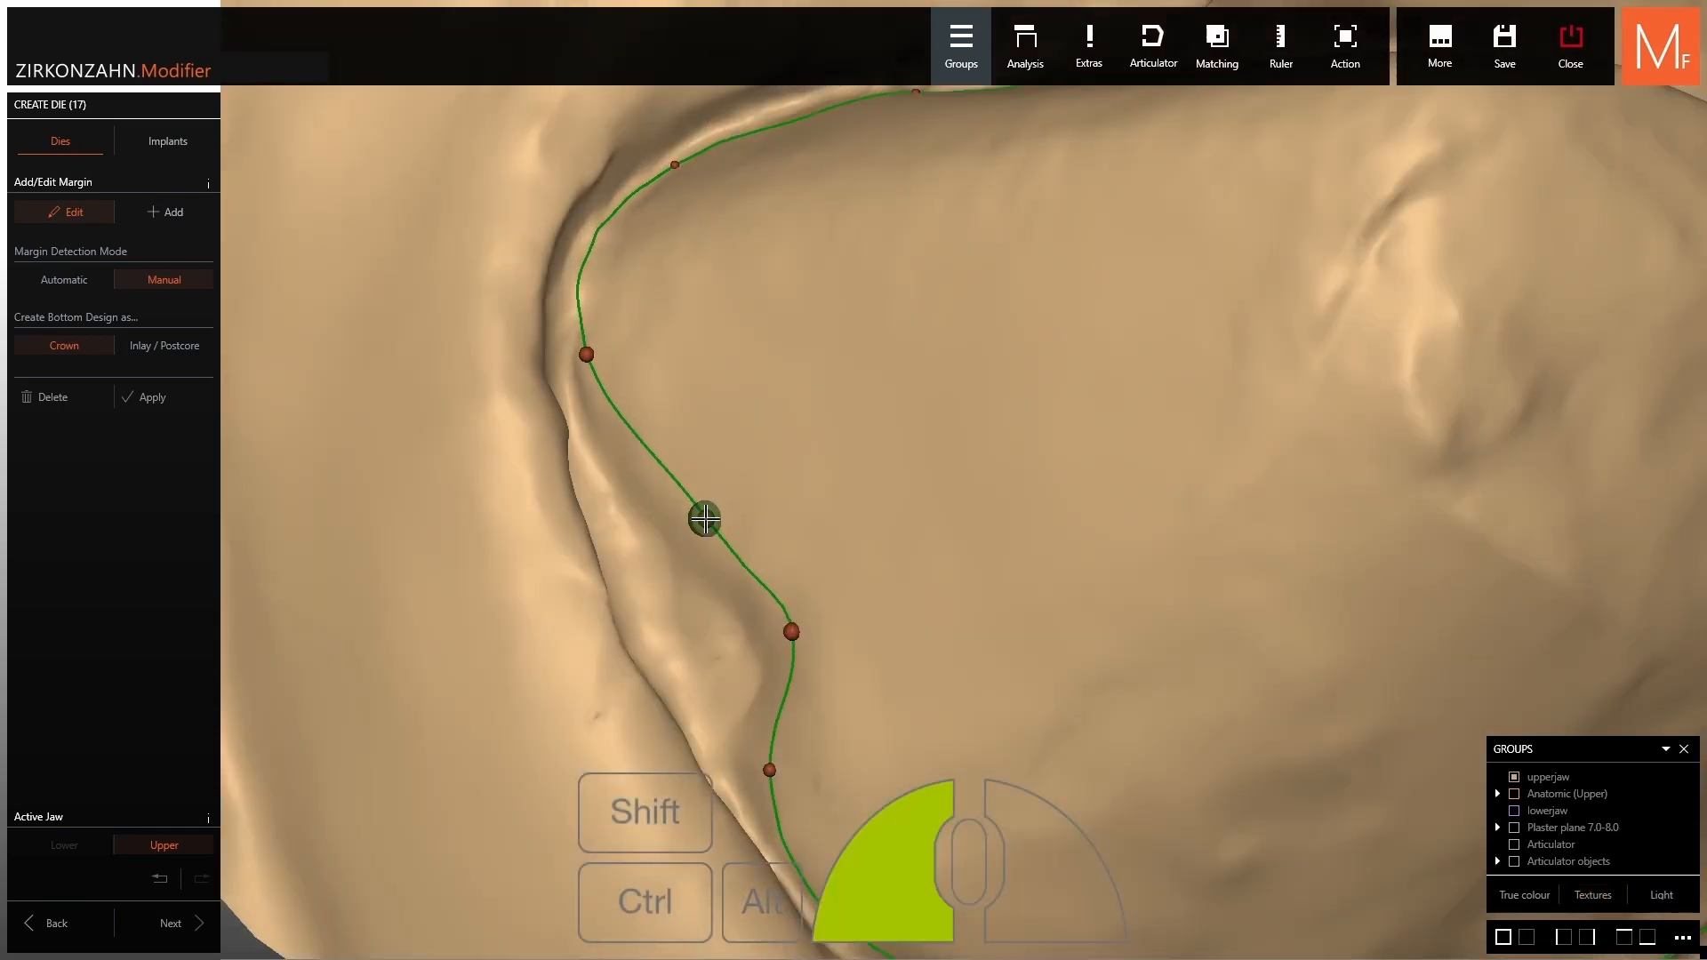
drag(790, 632, 777, 605)
right_drag(658, 406, 609, 372)
drag(561, 348, 565, 386)
drag(553, 275, 579, 257)
Reposition the margin points around the mesiobuccal corner of crown 17.
middle_drag(632, 233, 928, 463)
drag(923, 366, 974, 340)
right_drag(1147, 392, 1246, 352)
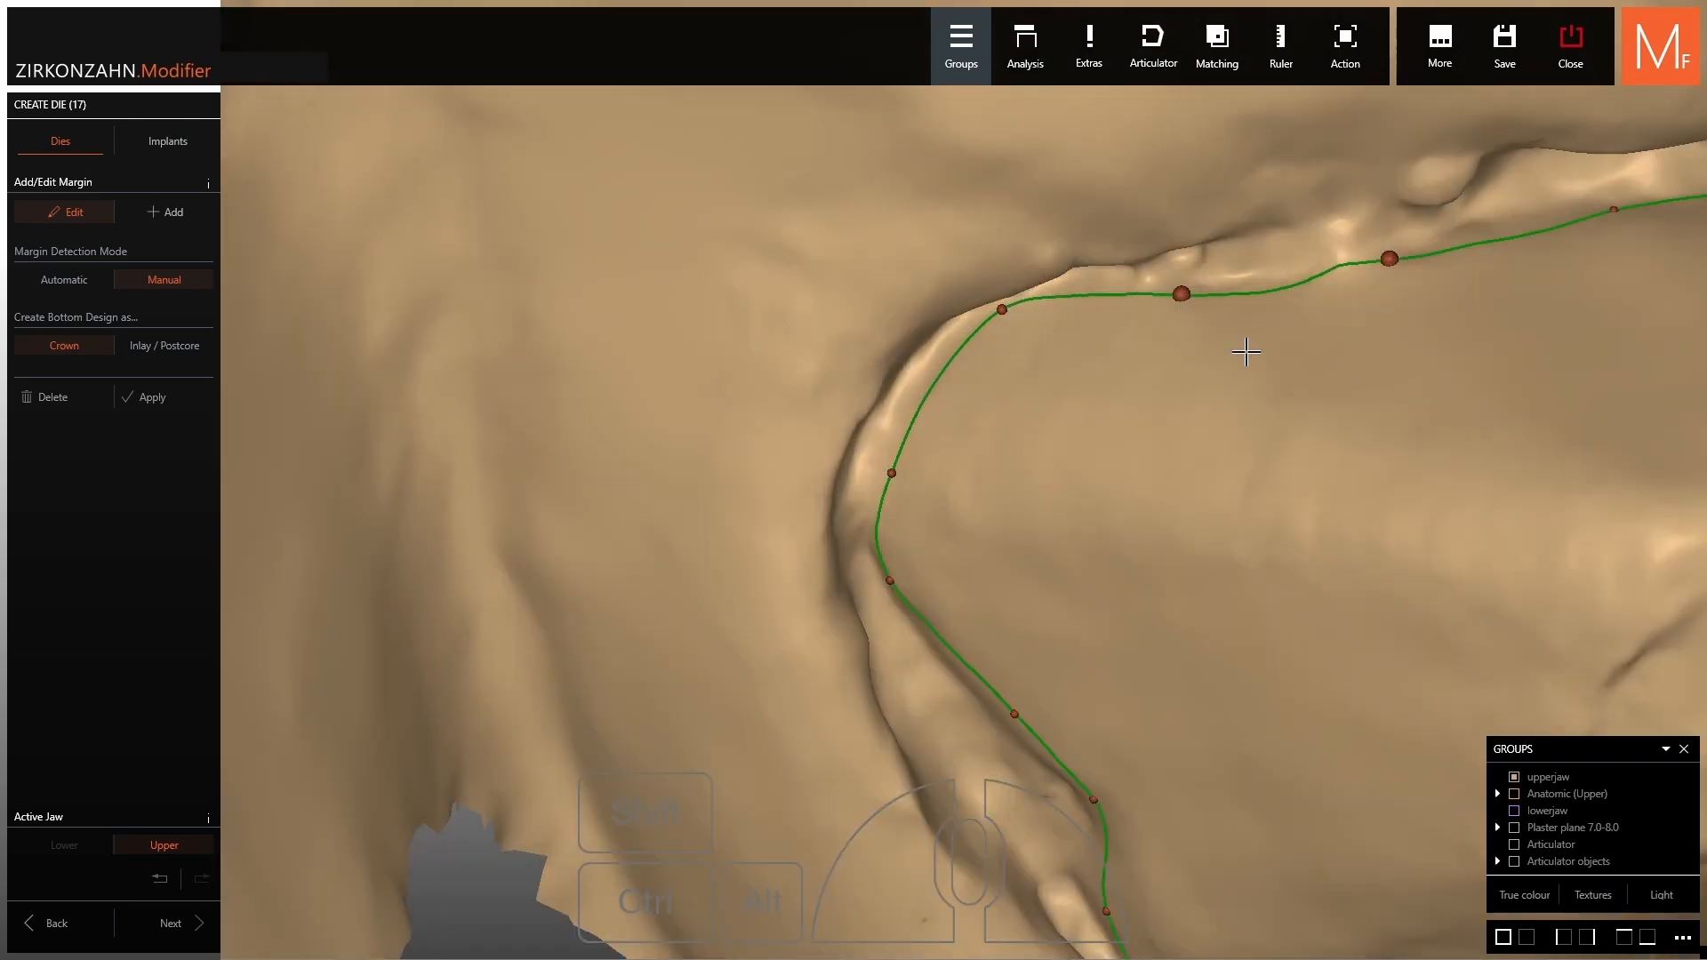
drag(1181, 294, 1177, 293)
right_drag(1033, 372, 940, 418)
drag(923, 396, 903, 385)
drag(872, 486, 870, 495)
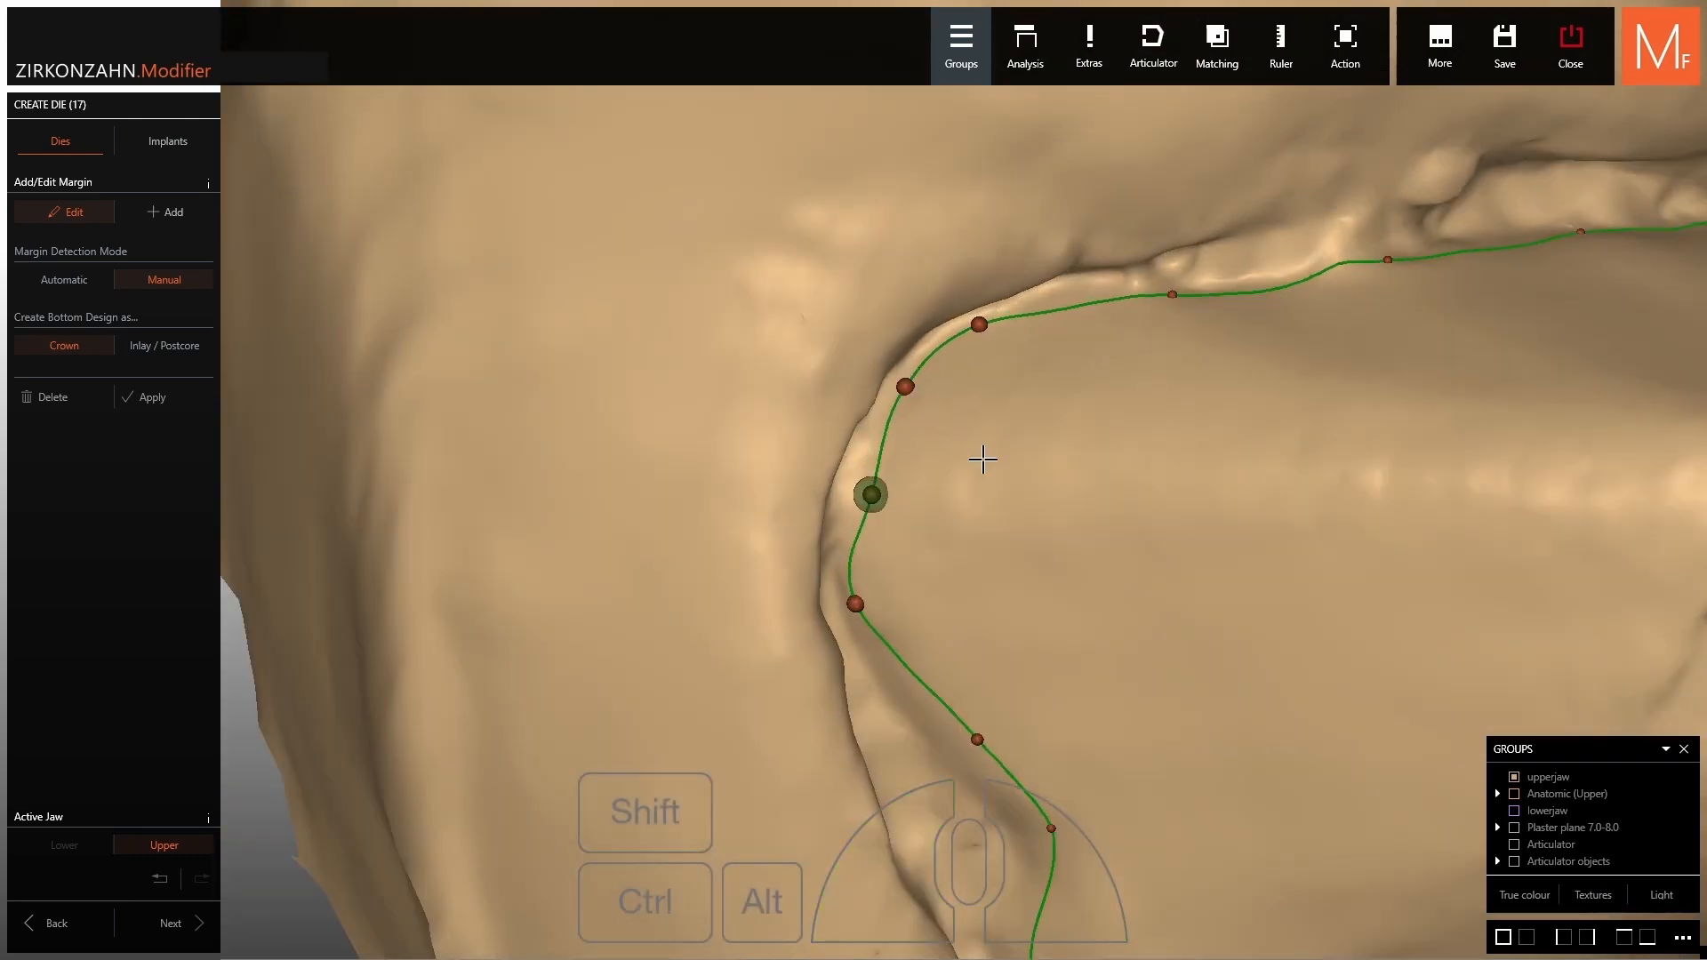
Correct the margin points along the mesial edge of crown 17.
right_drag(983, 461, 1103, 391)
middle_drag(1356, 351, 996, 407)
drag(1015, 331, 974, 348)
drag(1127, 308, 1146, 309)
drag(1245, 276, 1288, 285)
drag(1147, 309, 1142, 315)
middle_drag(1368, 283, 919, 305)
right_drag(919, 305, 989, 281)
drag(1062, 234, 1058, 252)
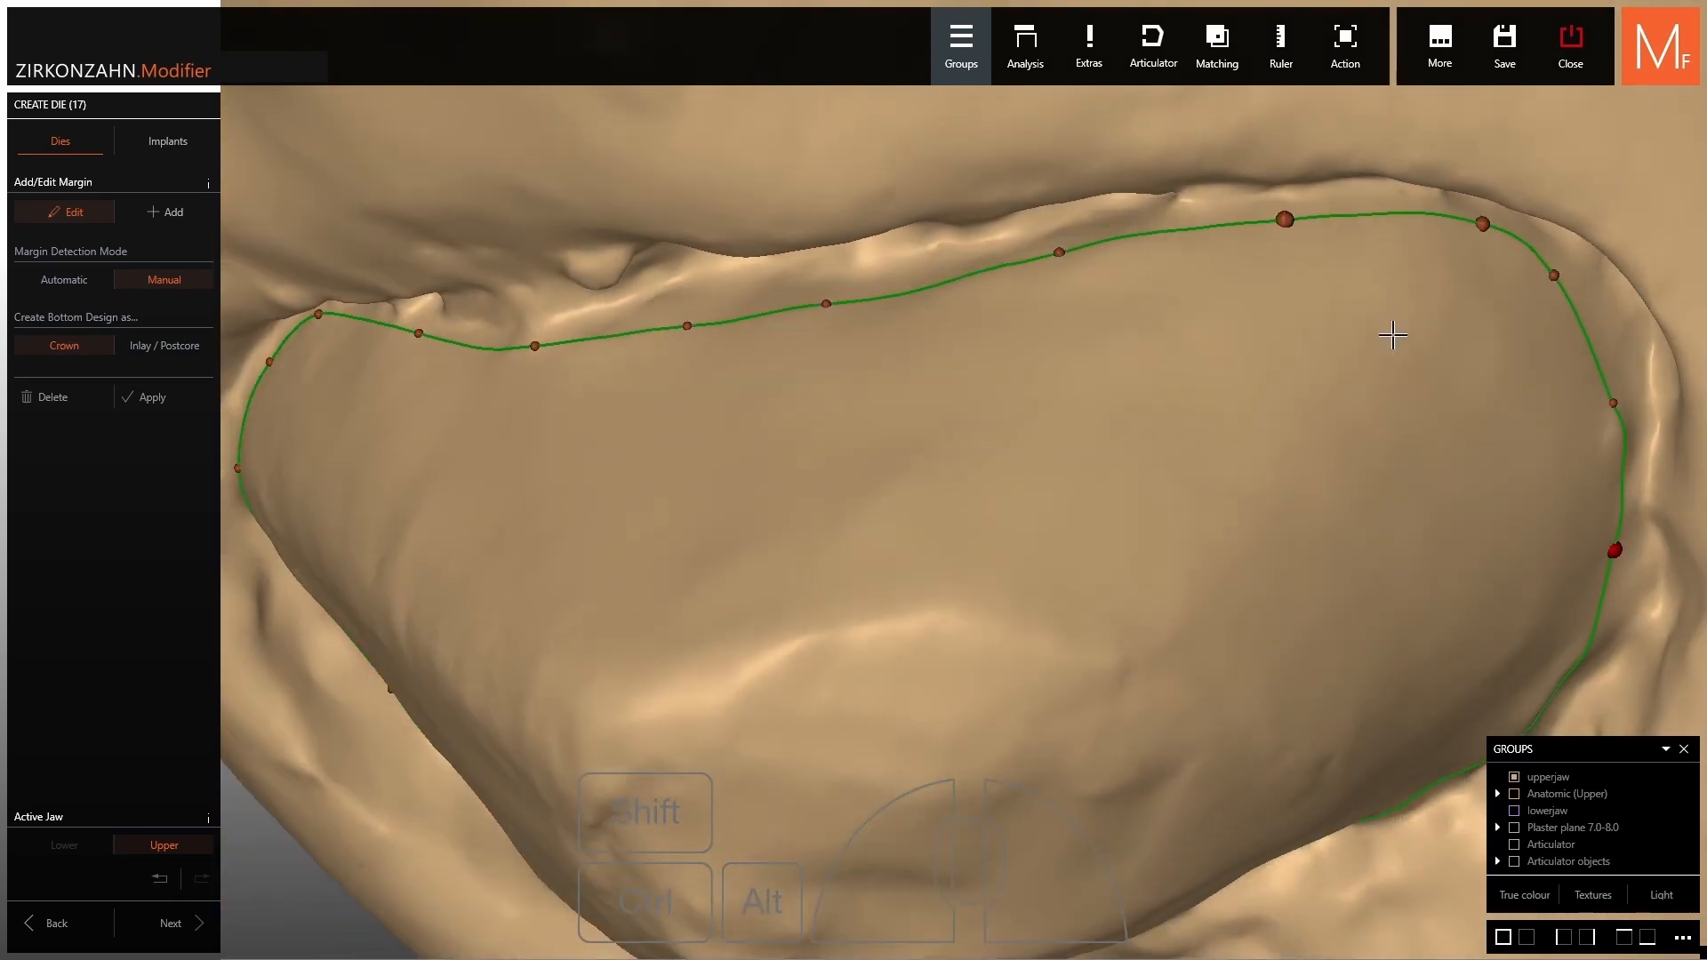
Refine the margin points around the mesiopalatal corner of crown 17.
right_drag(1391, 336, 1440, 309)
drag(1479, 216, 1485, 220)
right_drag(1518, 327, 1558, 291)
drag(1559, 251, 1570, 256)
right_drag(1552, 364, 1596, 312)
drag(1620, 348, 1611, 344)
drag(1623, 529, 1623, 522)
Adjust the margin points down the palatal side and distopalatal corner of crown 17.
middle_drag(1614, 560, 1125, 444)
right_drag(1125, 445, 1062, 644)
drag(1106, 549, 1094, 537)
right_drag(1060, 650, 1027, 693)
drag(1026, 704, 1018, 710)
middle_drag(943, 738, 1222, 294)
right_drag(1222, 293, 1165, 418)
drag(1156, 344, 1139, 362)
drag(1056, 413, 998, 471)
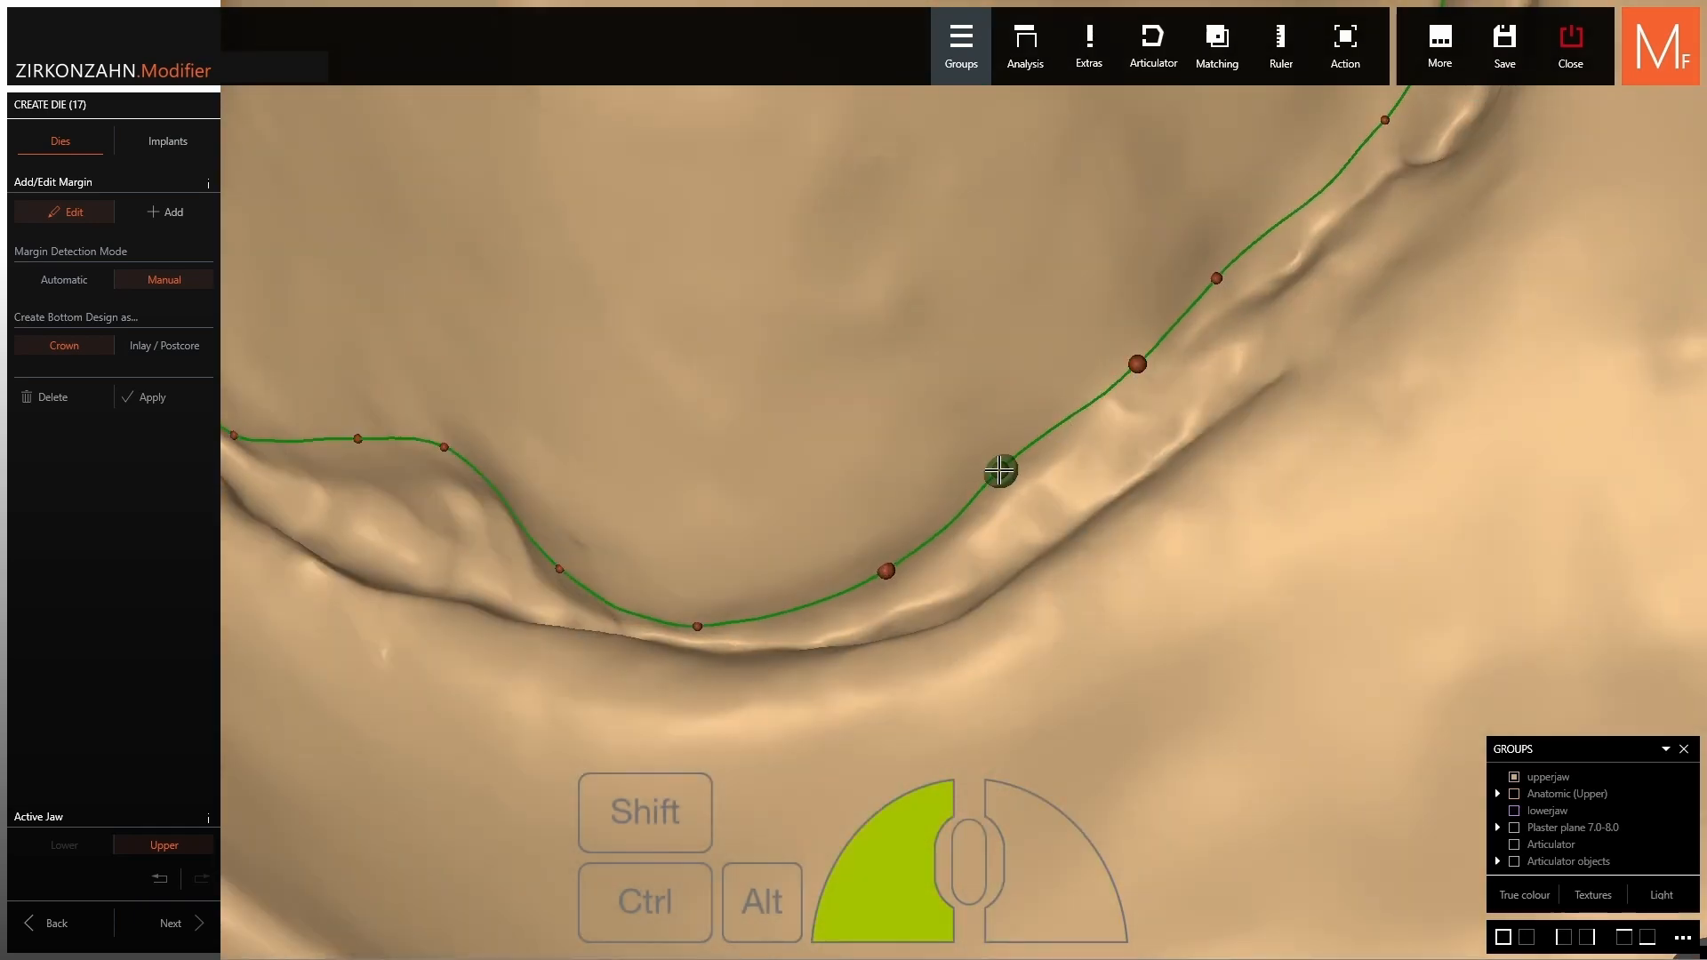
Move the remaining margin points along the distal edge of crown 17 onto the preparation border.
right_drag(807, 574, 800, 600)
drag(880, 581, 850, 591)
right_drag(694, 638, 690, 656)
drag(695, 634, 697, 618)
drag(552, 582, 549, 569)
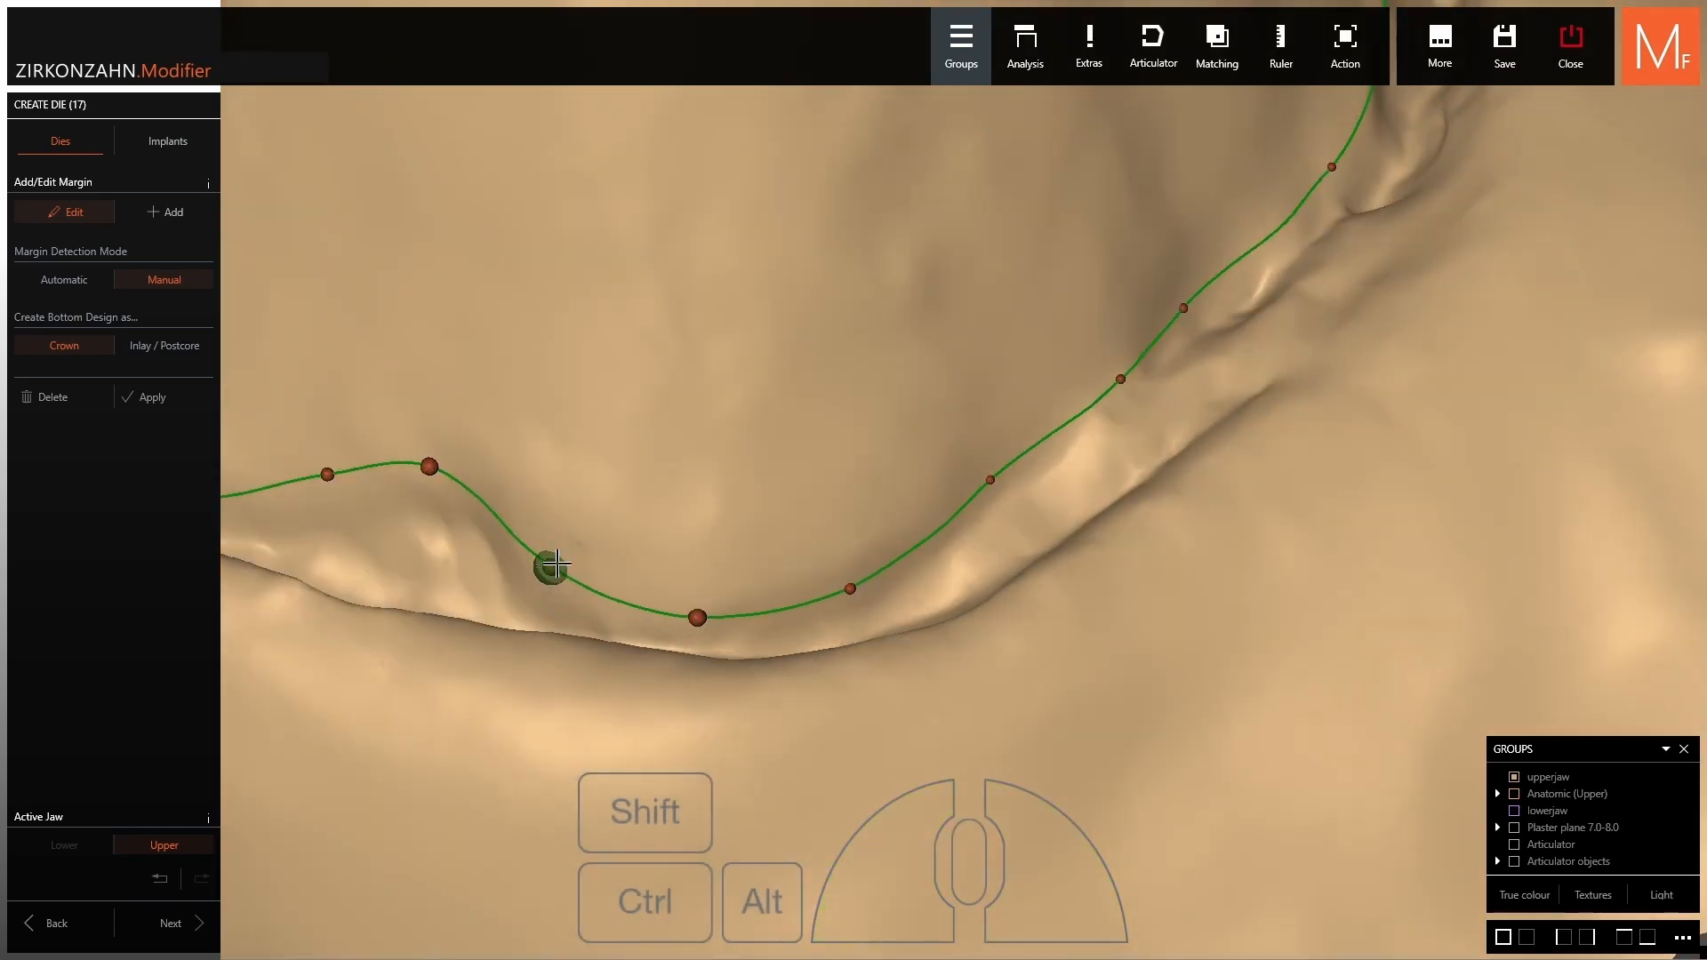
Add a new margin for crown 15 and place its first points at the distopalatal edge of the preparation.
scroll(550, 569, down, 5)
right_drag(549, 569, 729, 620)
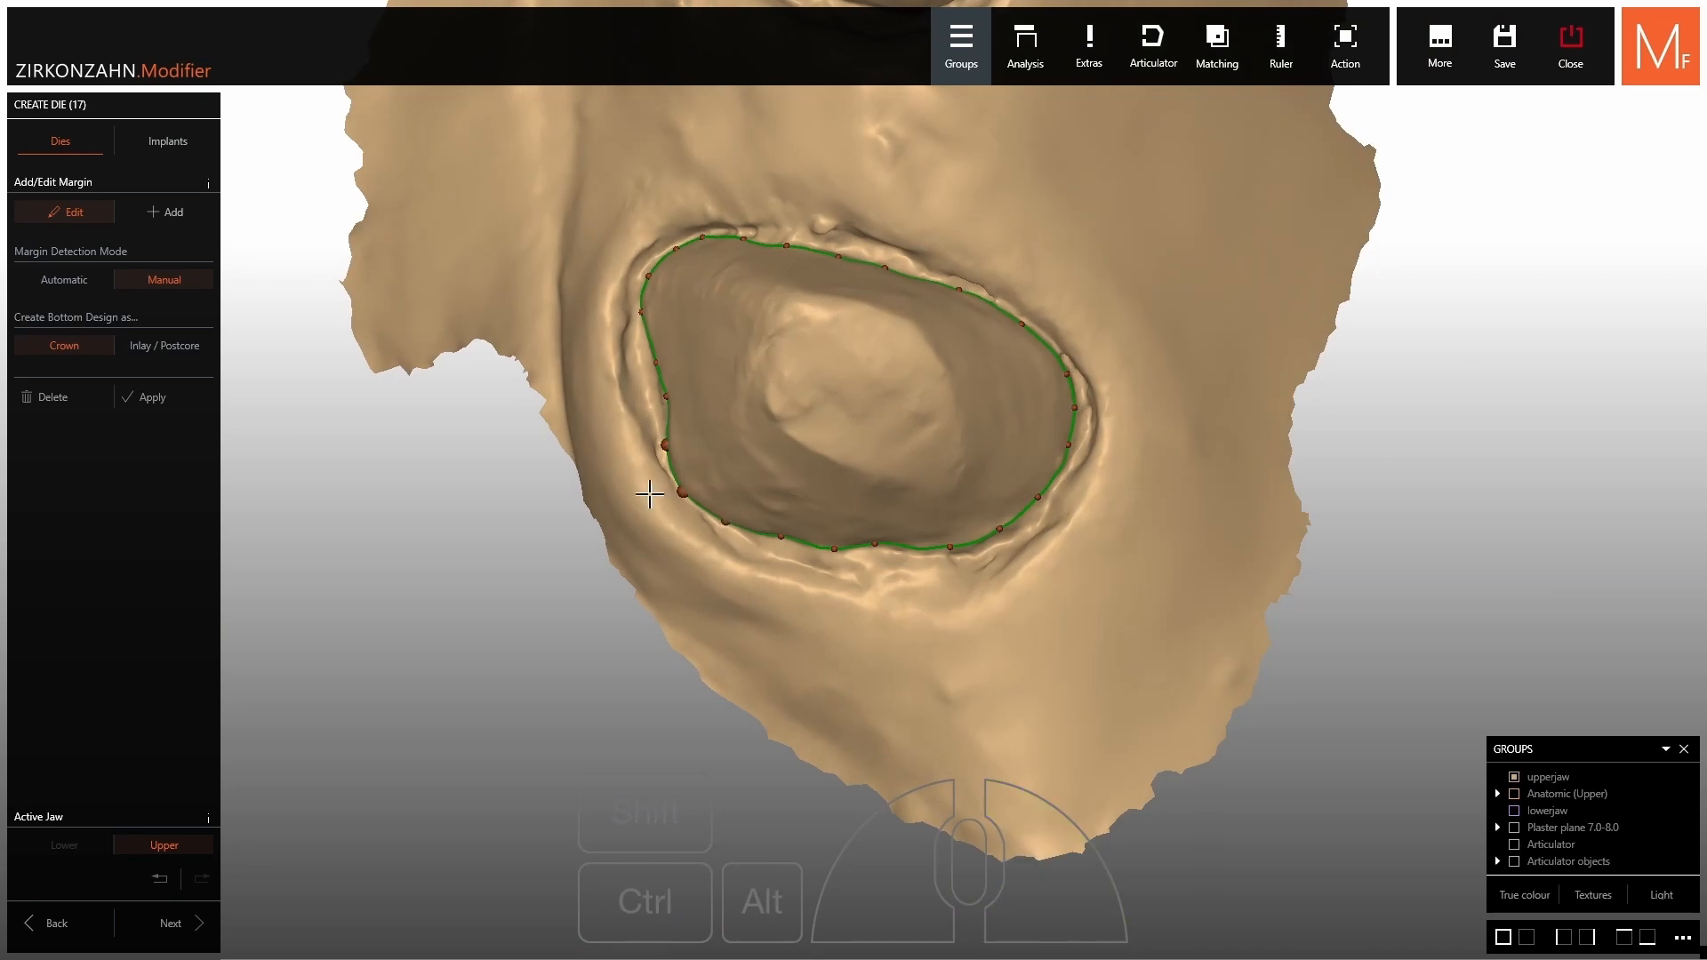
middle_drag(688, 364, 686, 378)
middle_drag(811, 249, 819, 381)
scroll(819, 381, down, 2)
scroll(819, 381, up, 2)
middle_drag(793, 98, 870, 217)
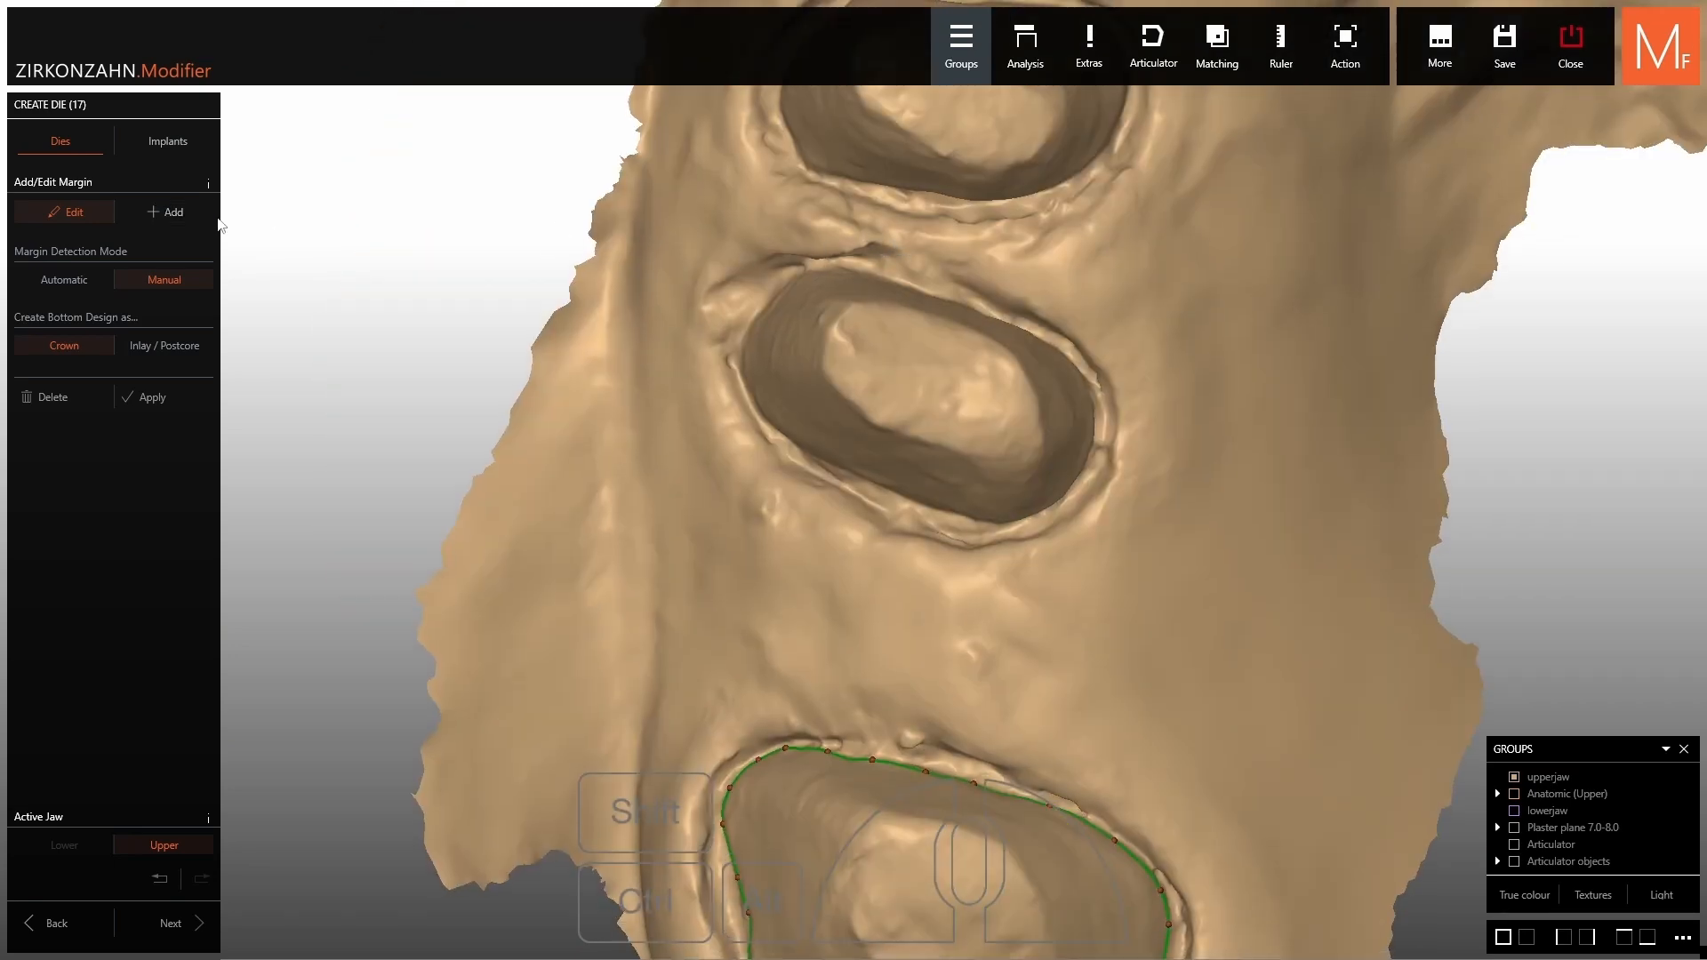
click(185, 219)
scroll(955, 487, up, 2)
right_drag(960, 491, 985, 533)
scroll(985, 534, up, 2)
click(1215, 559)
click(1123, 625)
right_drag(1116, 627, 1058, 633)
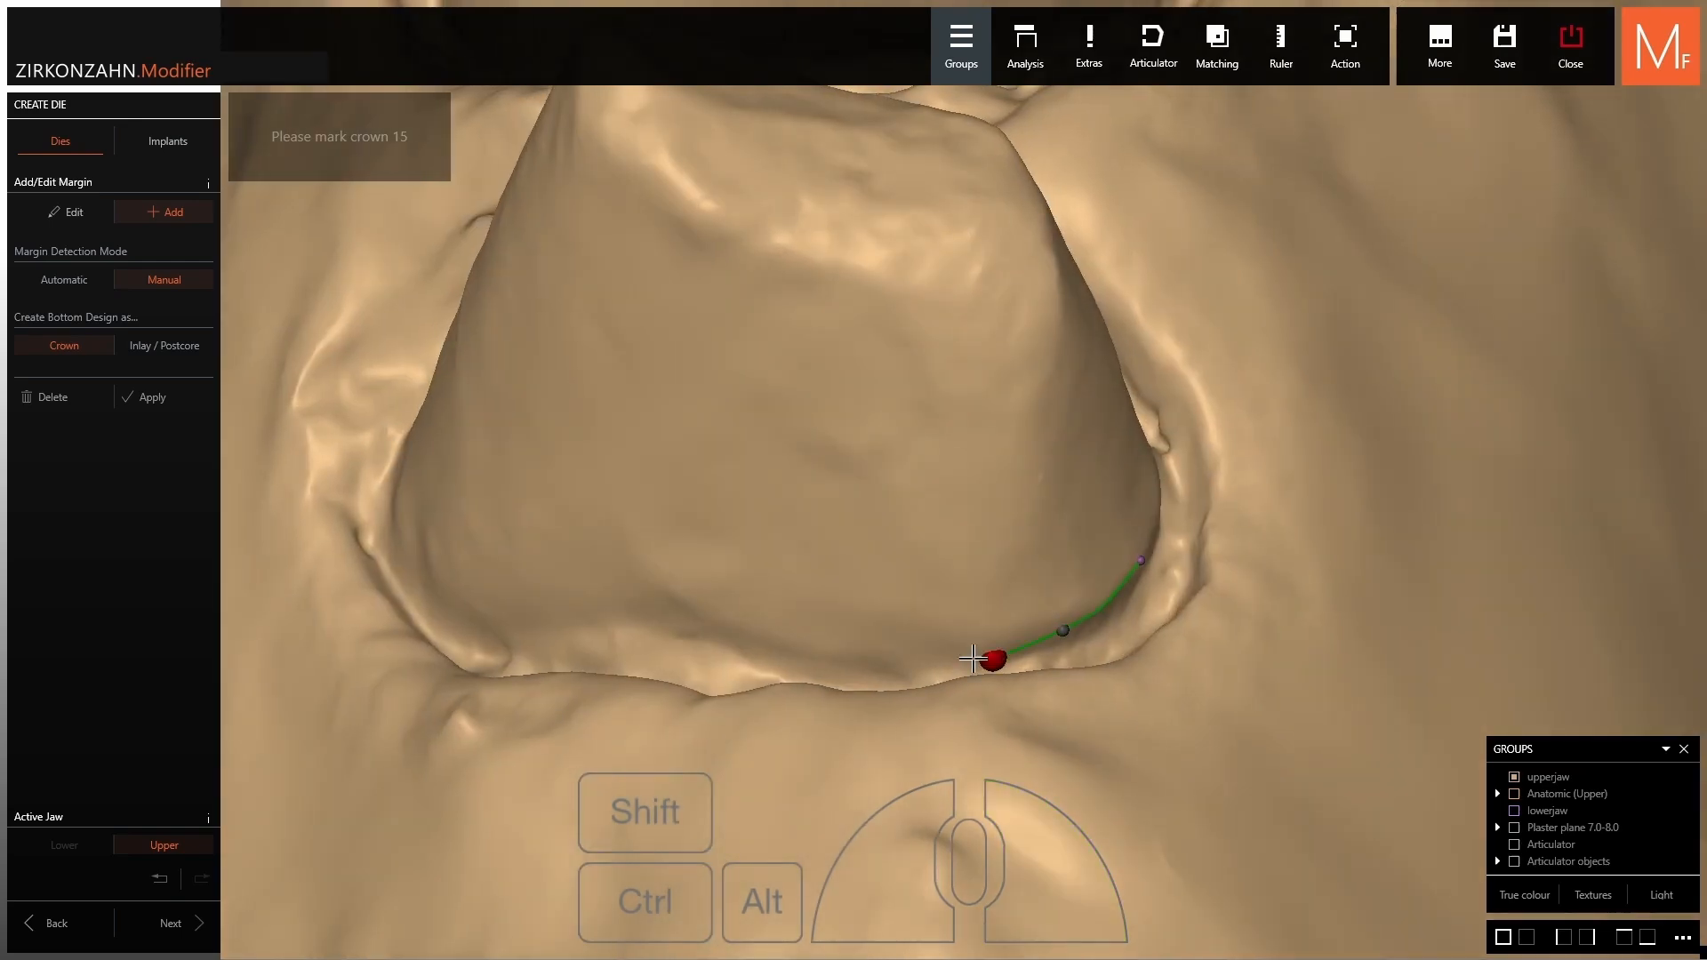
Turn the scan textures back on and mark the margin of crown 15 along the distal edge.
click(710, 607)
click(1595, 893)
click(608, 614)
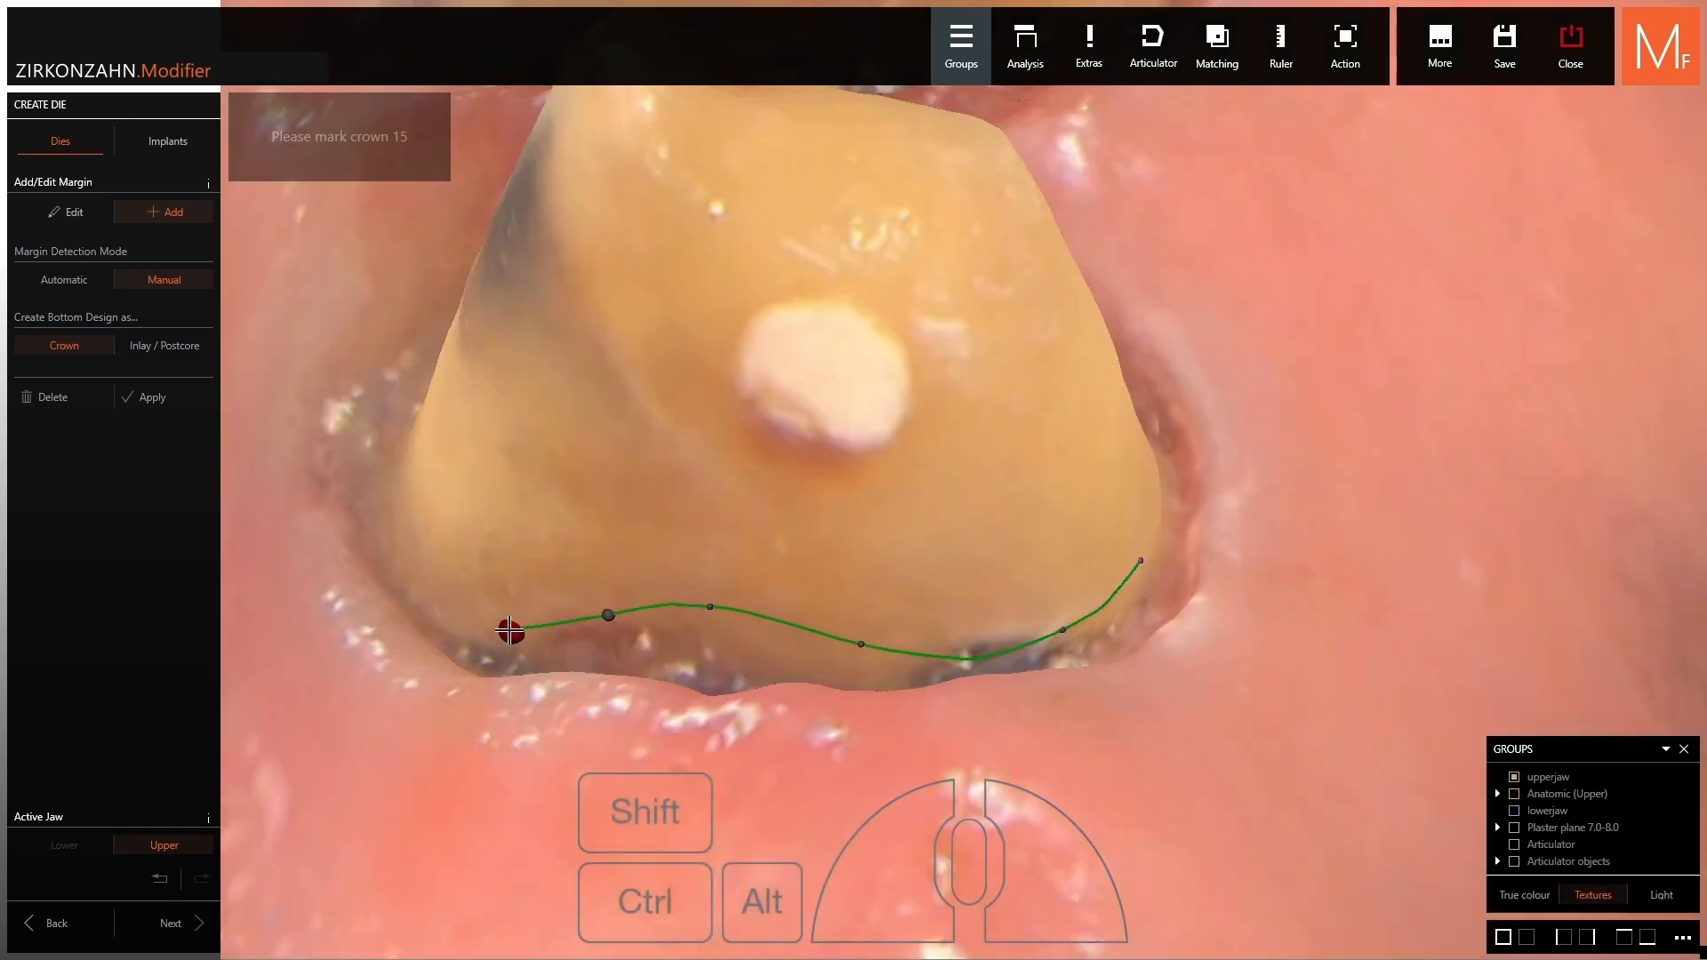
click(497, 631)
click(398, 576)
Continue the margin of crown 15 around the buccal side and along the mesial edge.
right_drag(398, 576, 332, 385)
click(831, 377)
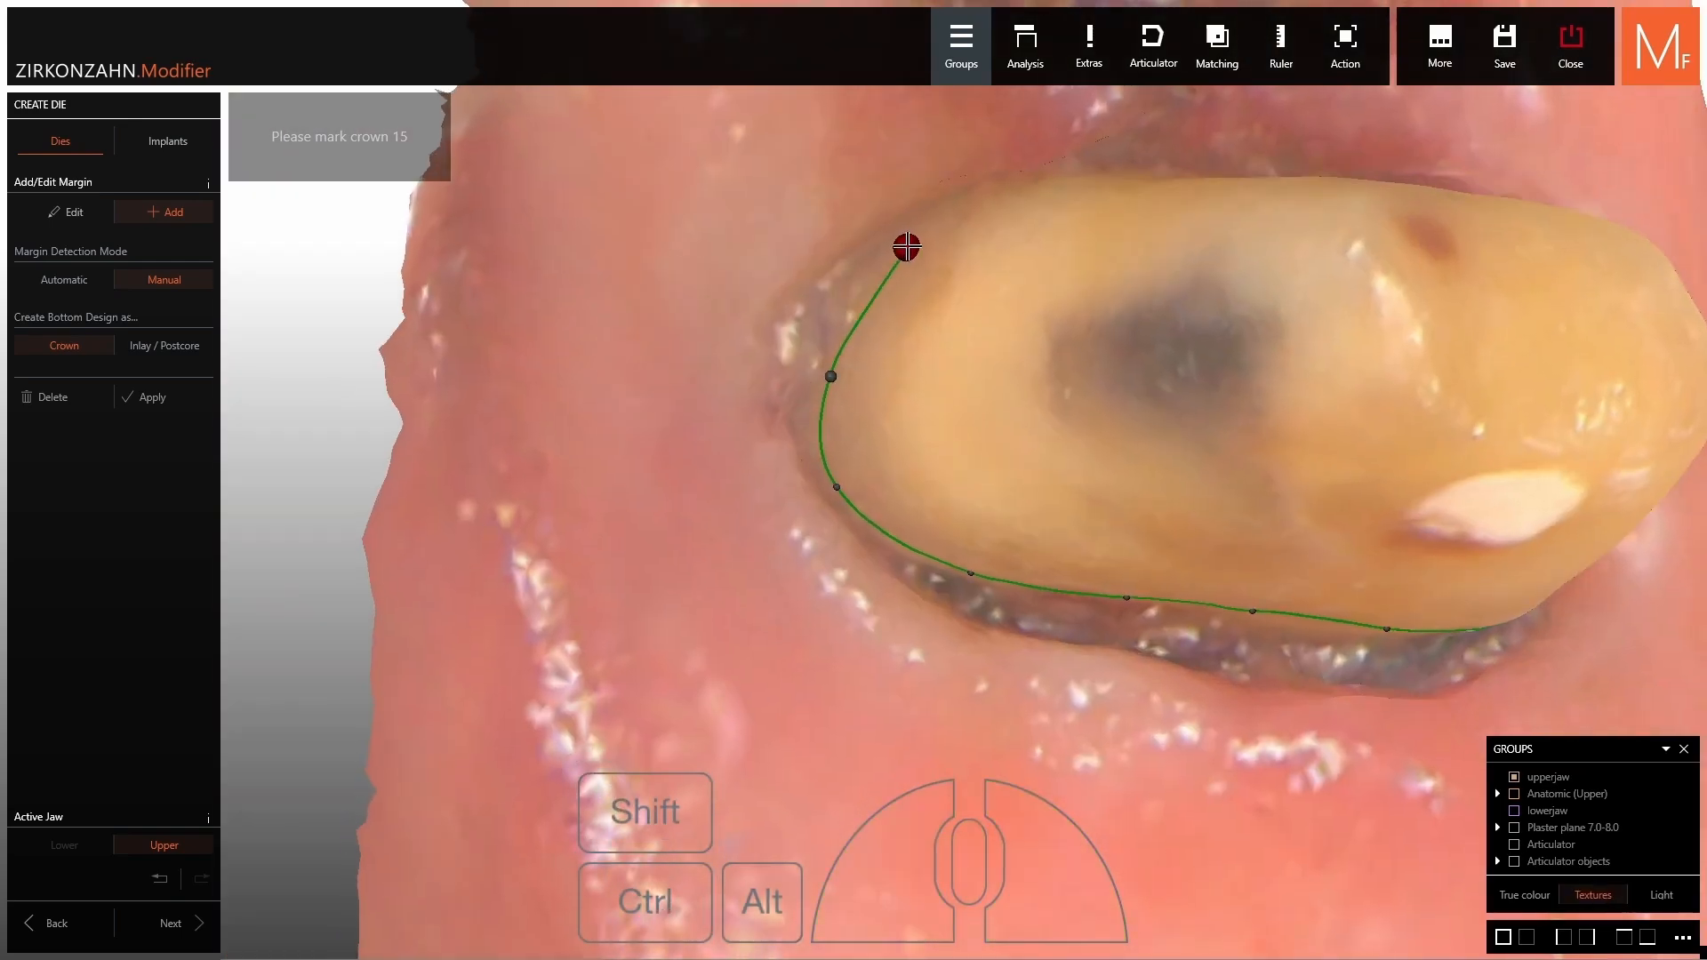
click(903, 248)
right_drag(903, 248, 987, 217)
click(1047, 203)
click(1171, 206)
click(1322, 203)
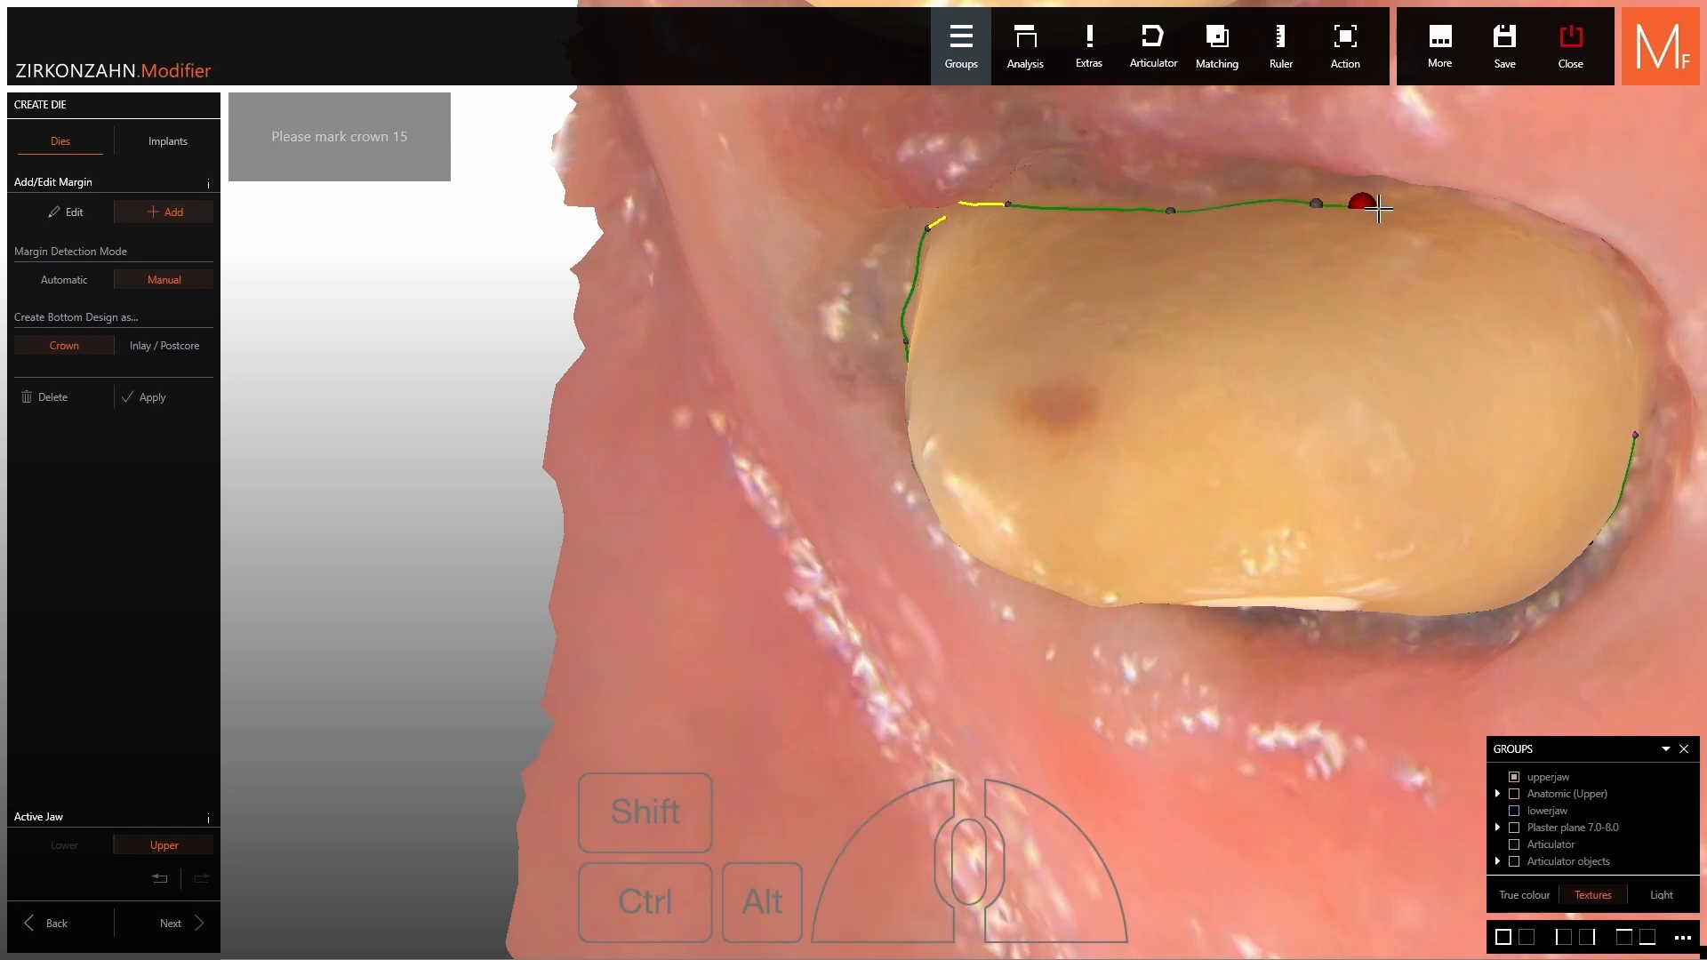
Place the last mesial and palatal margin points of crown 15 and close the margin line.
click(1438, 202)
right_drag(1438, 202, 1331, 150)
click(1499, 232)
double_click(1509, 292)
right_drag(1318, 275, 1431, 287)
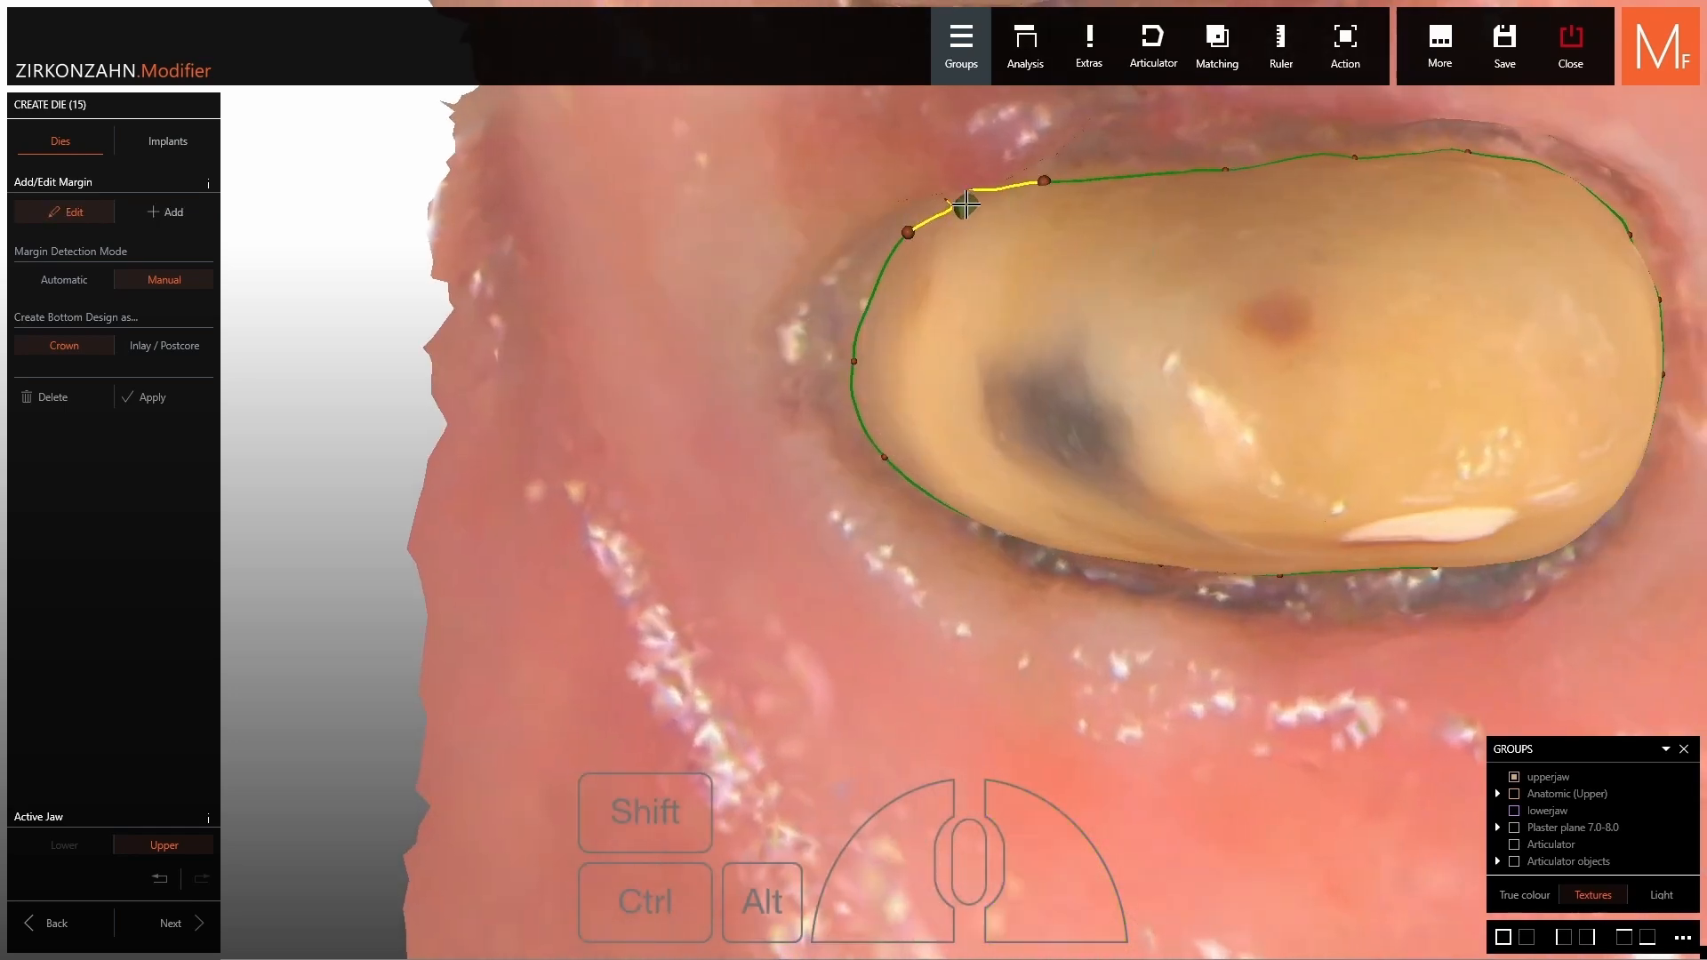
Insert a margin point at the mesiobuccal edge of crown 15 and refine its palatal margin points with the scan textures hidden.
click(965, 207)
click(1598, 898)
right_drag(1667, 333, 1566, 304)
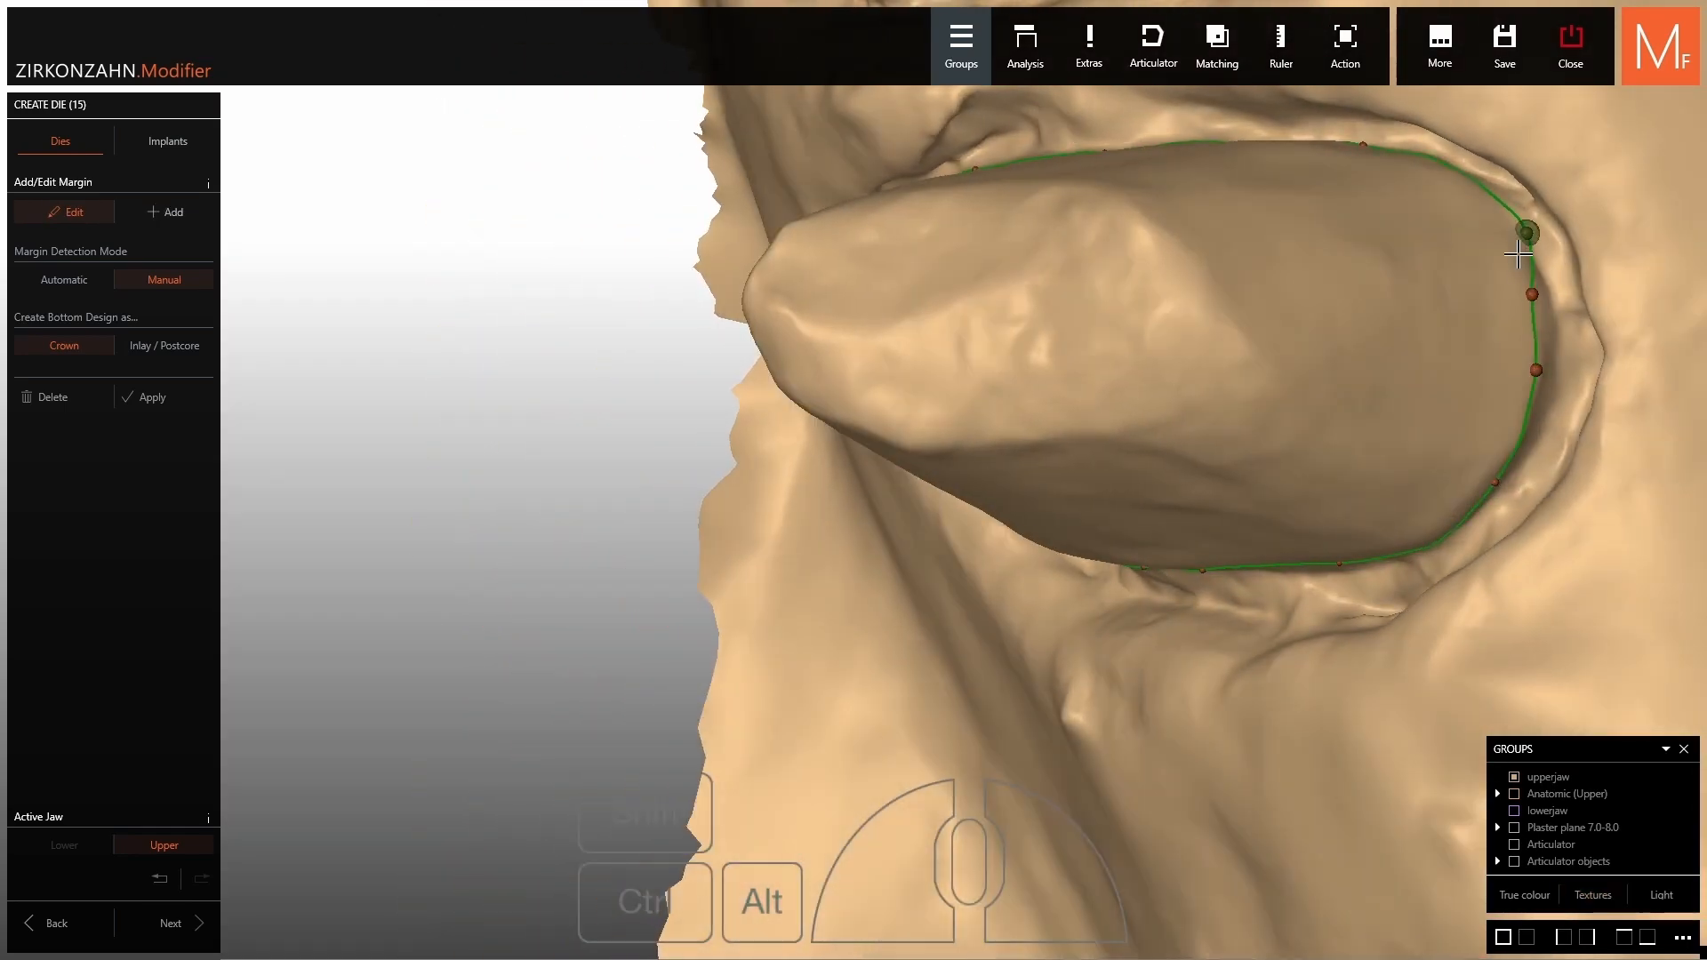
drag(1528, 234, 1490, 210)
right_drag(1489, 210, 1512, 329)
drag(1511, 332, 1496, 316)
Adjust the margin points of crown 15 along the distal edge so the line follows the preparation border.
drag(1395, 388, 1389, 367)
right_drag(1344, 382, 1396, 365)
drag(1294, 422, 1279, 401)
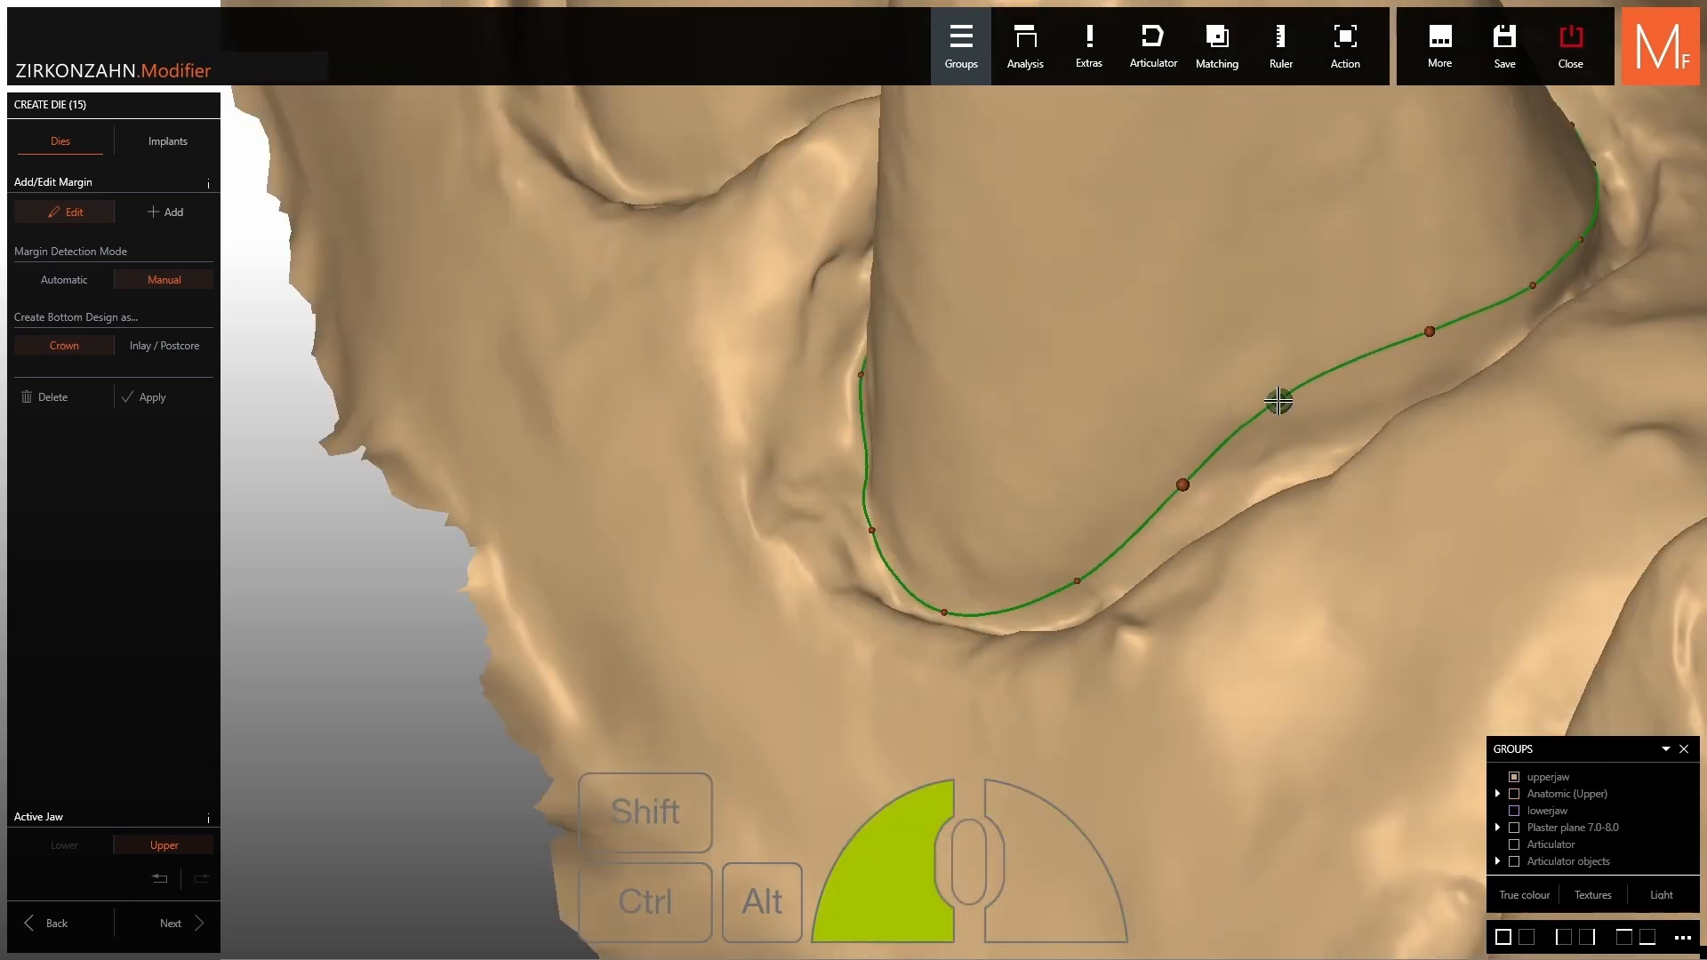
right_drag(1278, 401, 1307, 398)
drag(1185, 486, 1181, 473)
right_drag(1124, 522, 1143, 529)
drag(1055, 597, 1052, 587)
right_drag(1052, 587, 1078, 609)
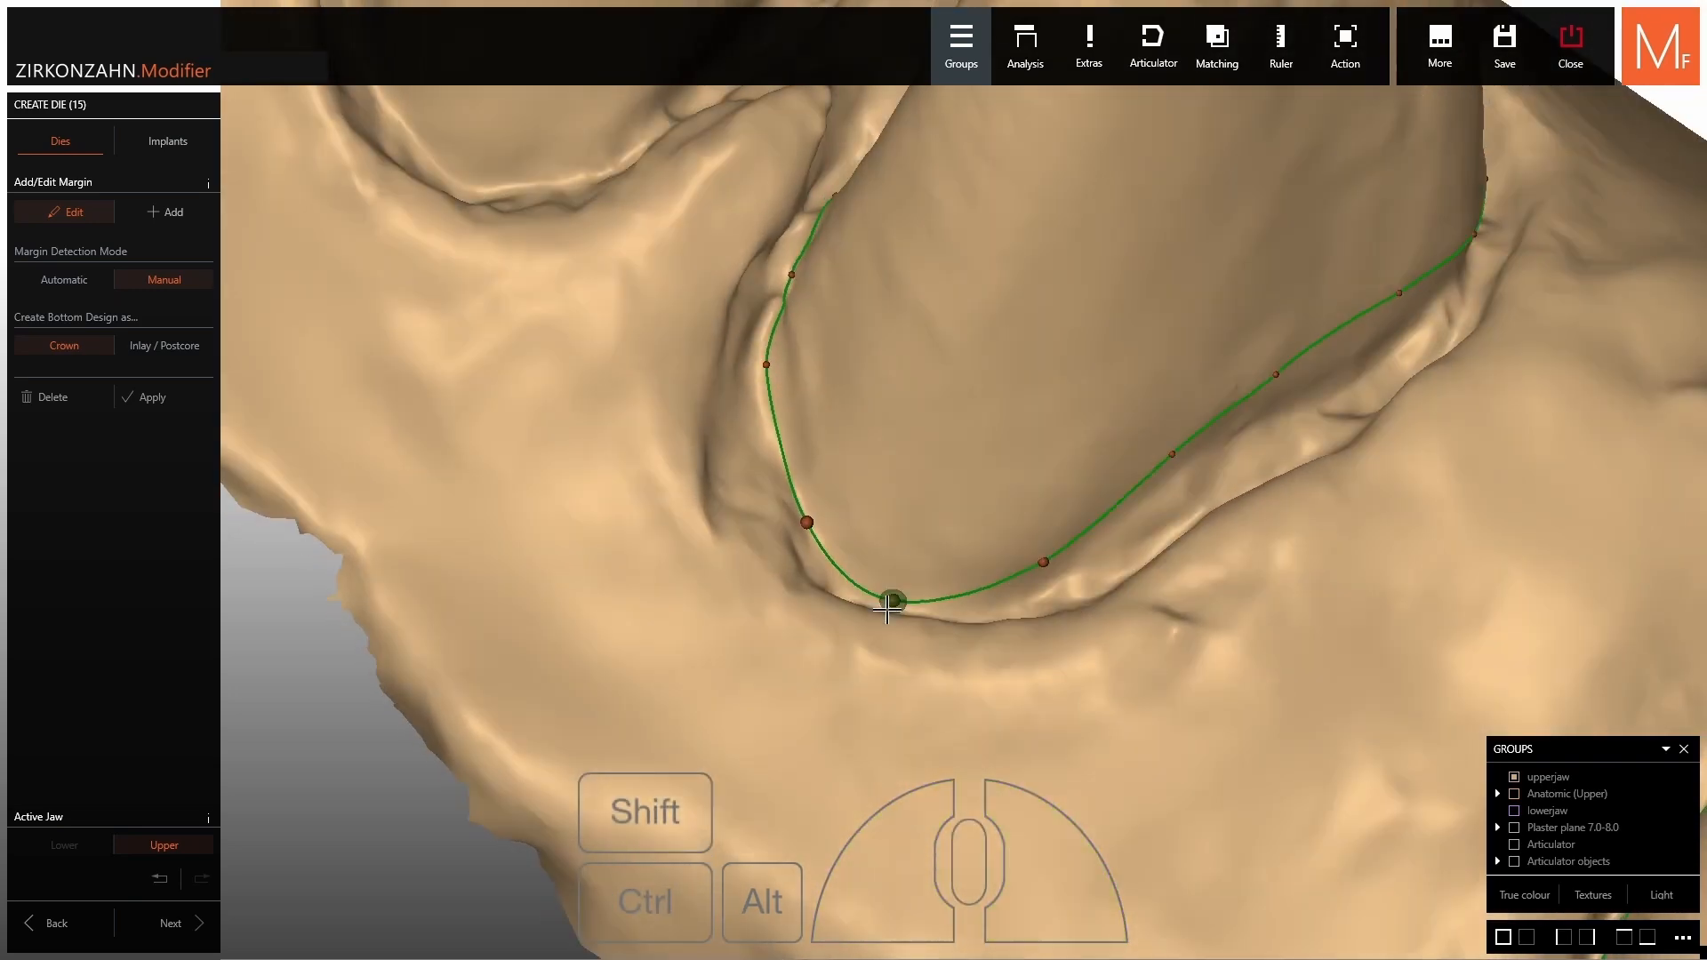
Move the margin points around the buccal end of crown 15 onto the preparation border.
drag(887, 607, 915, 598)
right_drag(915, 599, 792, 515)
drag(792, 515, 834, 569)
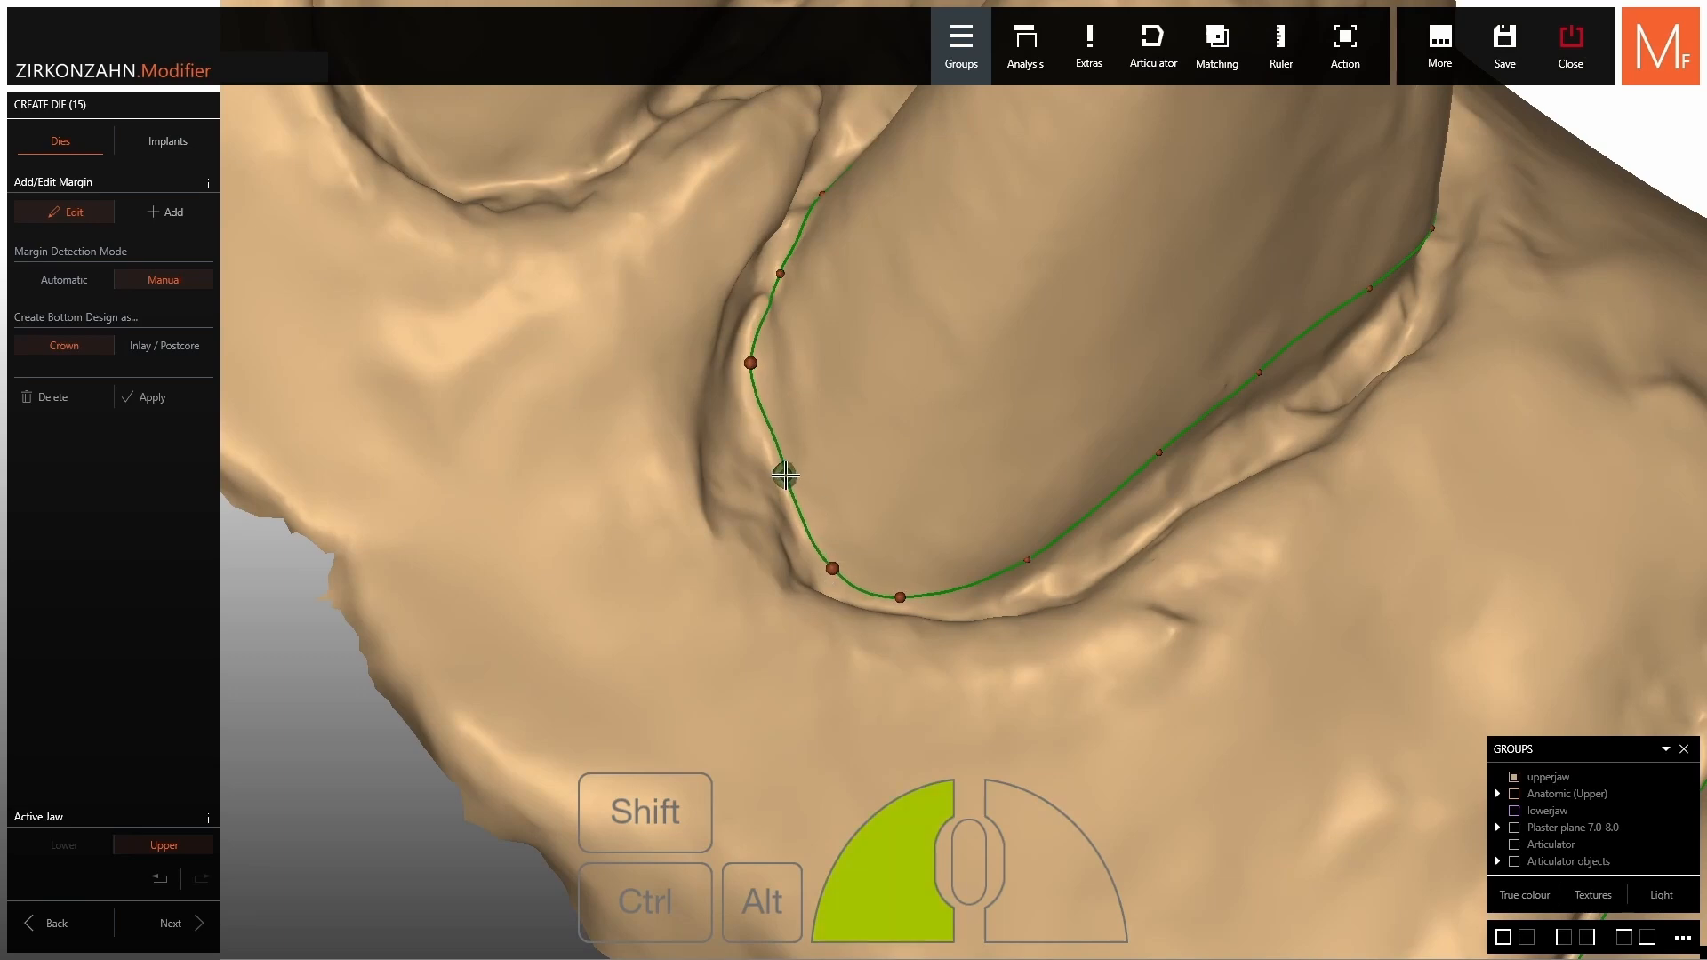
drag(785, 474, 782, 470)
right_drag(783, 469, 757, 418)
right_drag(756, 355, 845, 231)
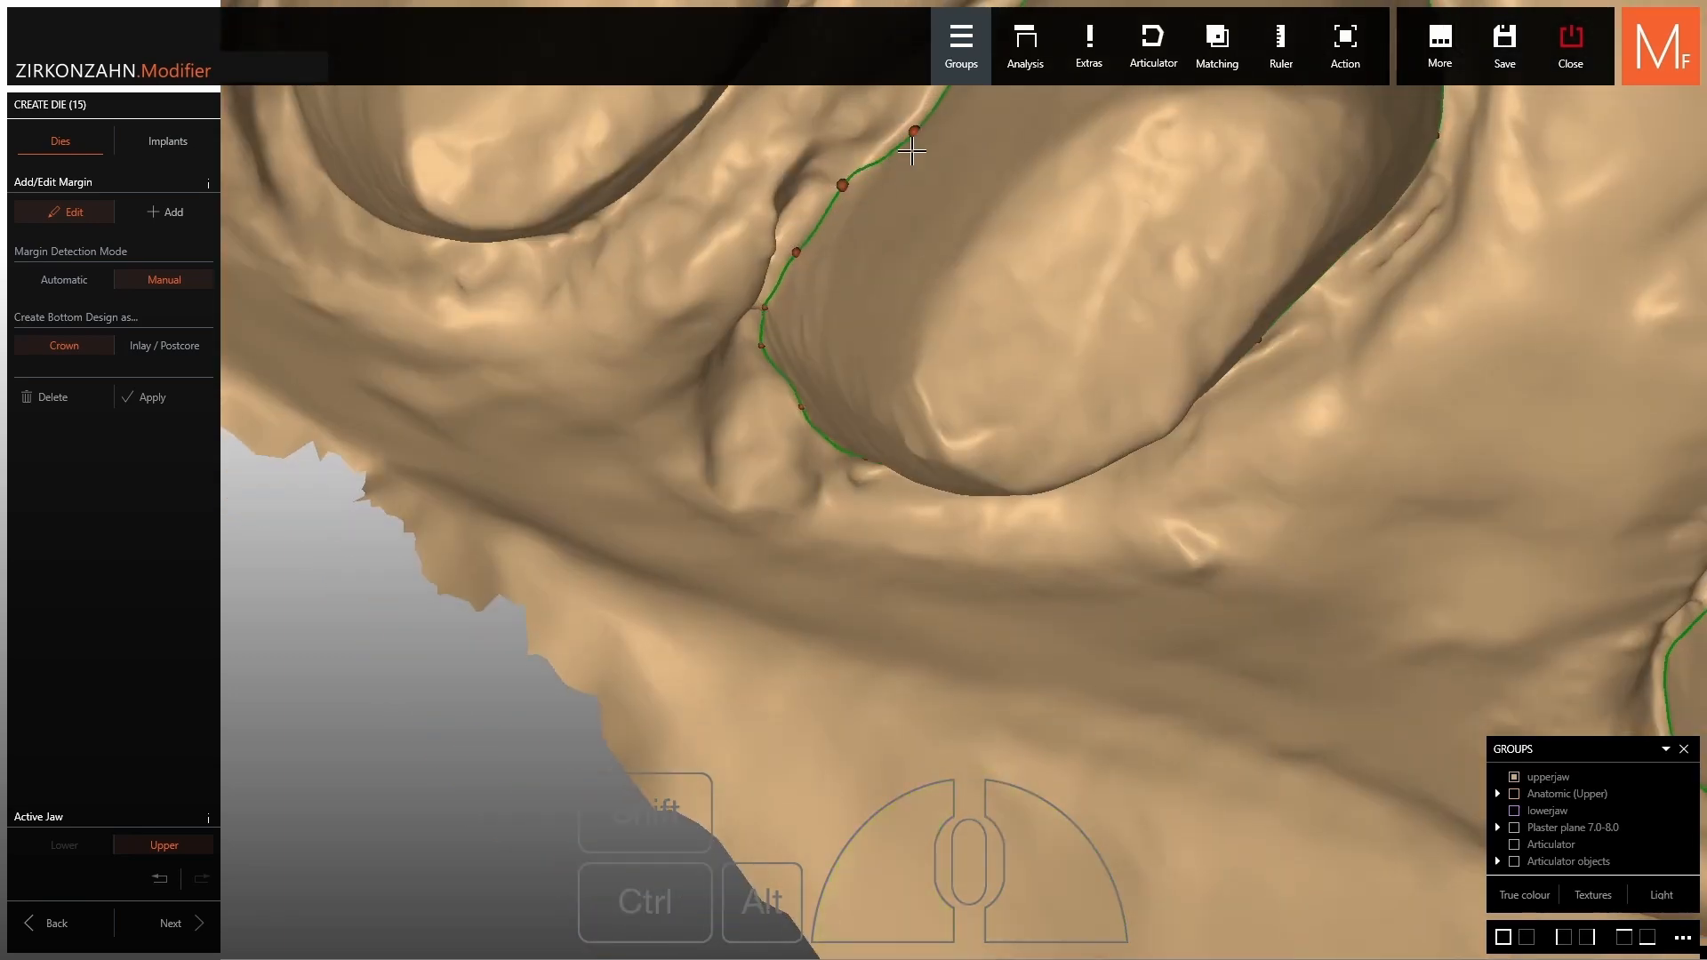
Check the mesial edge of crown 15's margin and correct a margin point there.
right_drag(911, 152, 733, 316)
scroll(893, 494, down, 5)
scroll(820, 194, up, 5)
right_drag(701, 404, 672, 414)
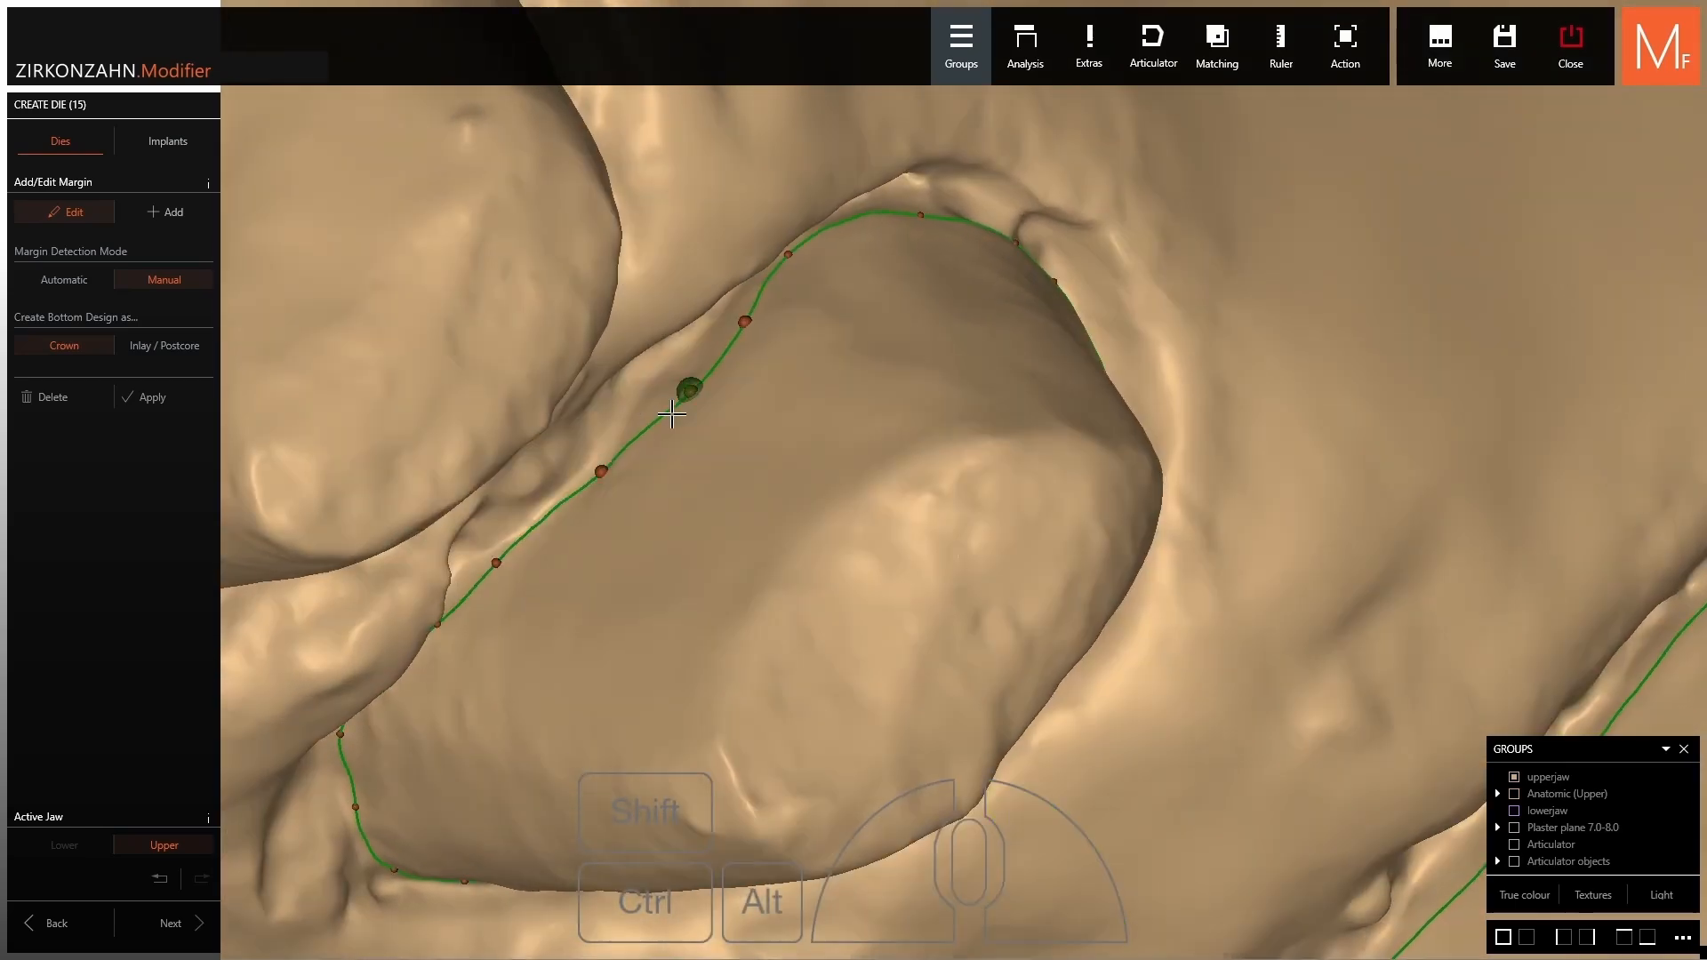
drag(601, 471, 615, 473)
right_drag(764, 300, 863, 801)
scroll(919, 255, down, 4)
scroll(881, 622, up, 4)
scroll(792, 427, down, 5)
right_drag(791, 426, 782, 604)
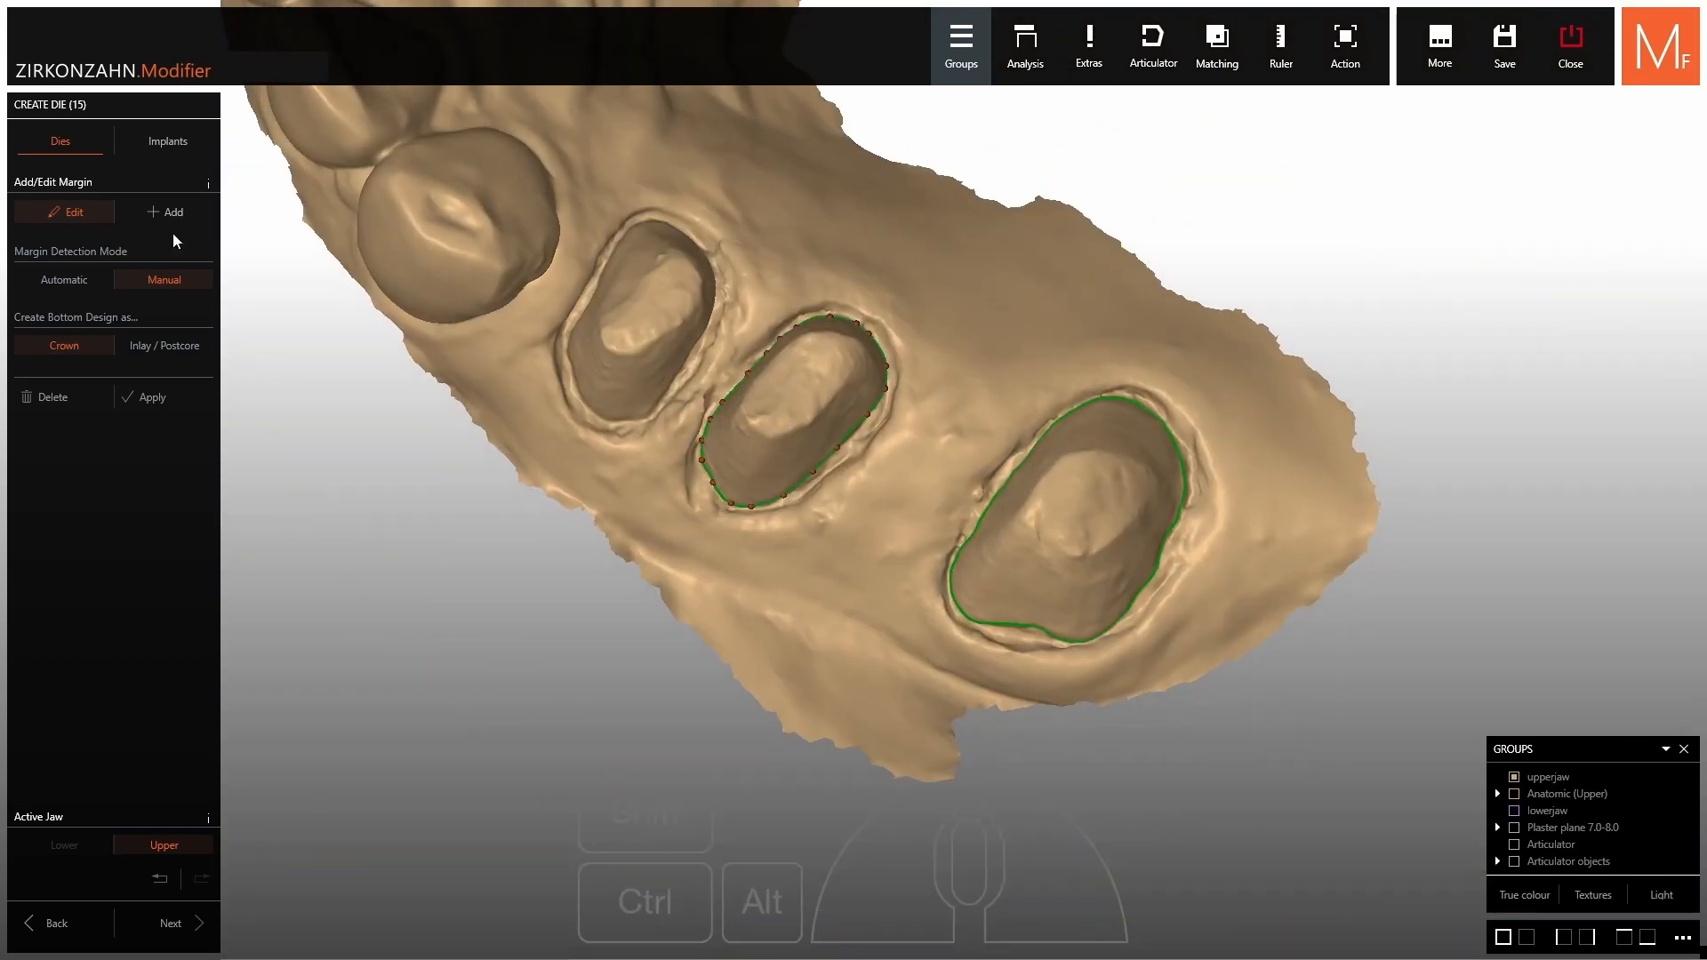
Add a new margin for crown 14 with the scan textures shown and place its first points along the distal edge.
click(171, 219)
scroll(637, 327, up, 4)
click(1593, 895)
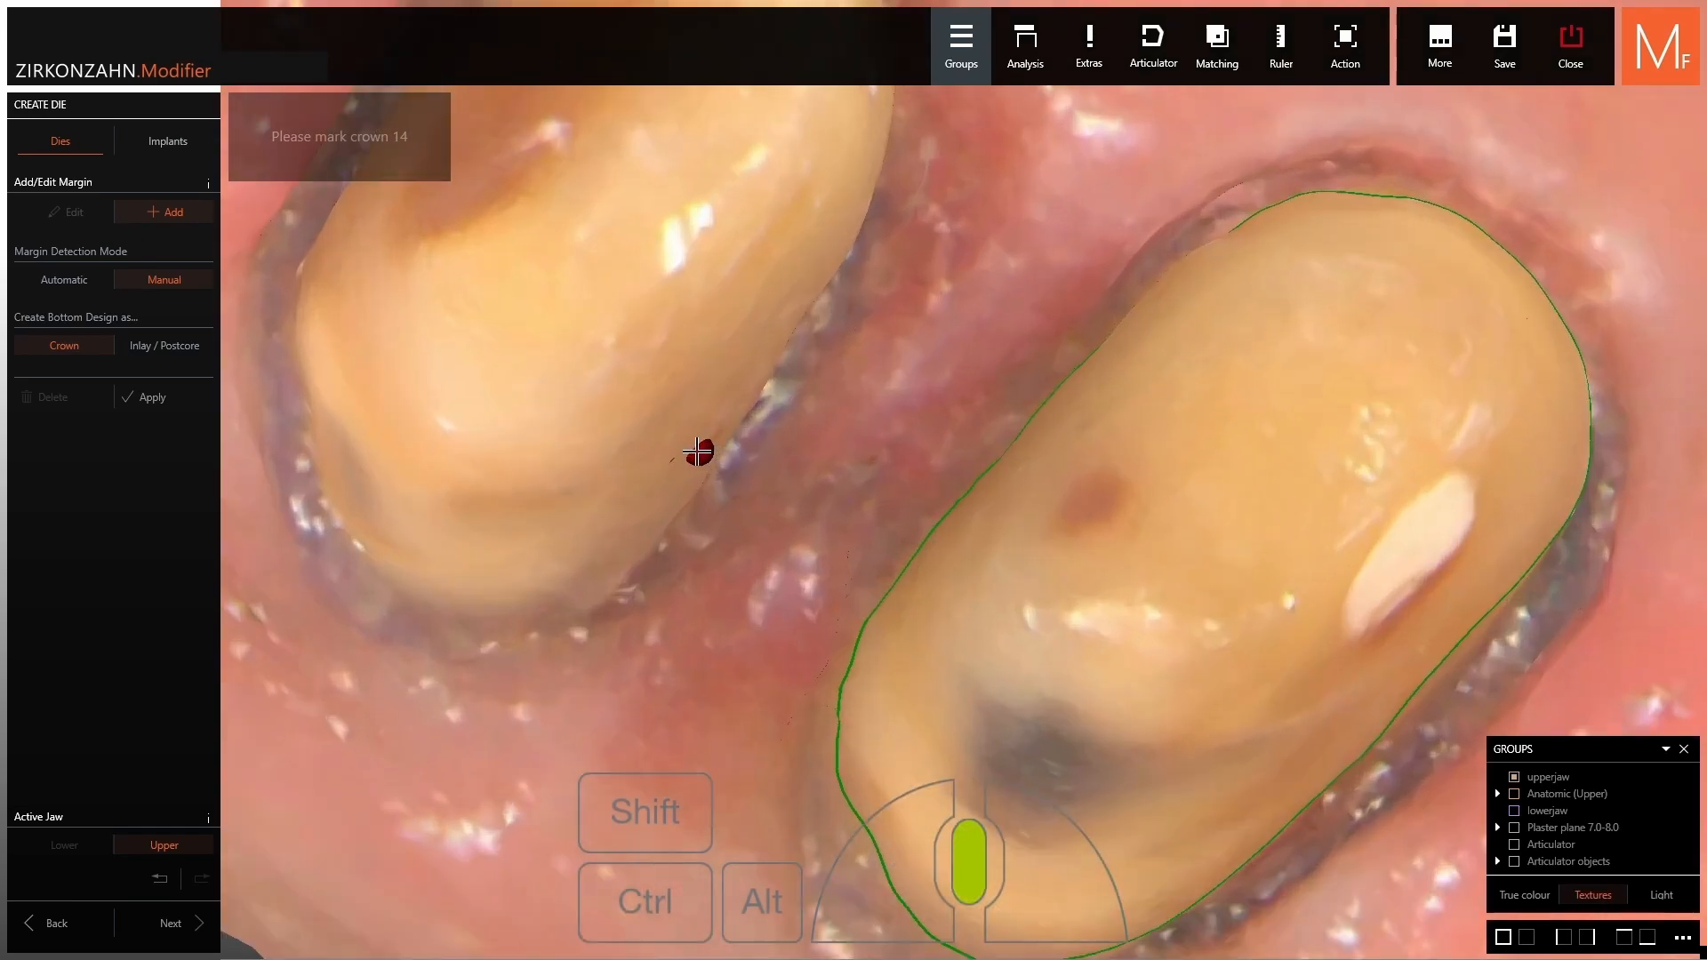
scroll(697, 450, up, 5)
click(1019, 460)
click(921, 598)
right_drag(850, 697, 889, 719)
click(835, 694)
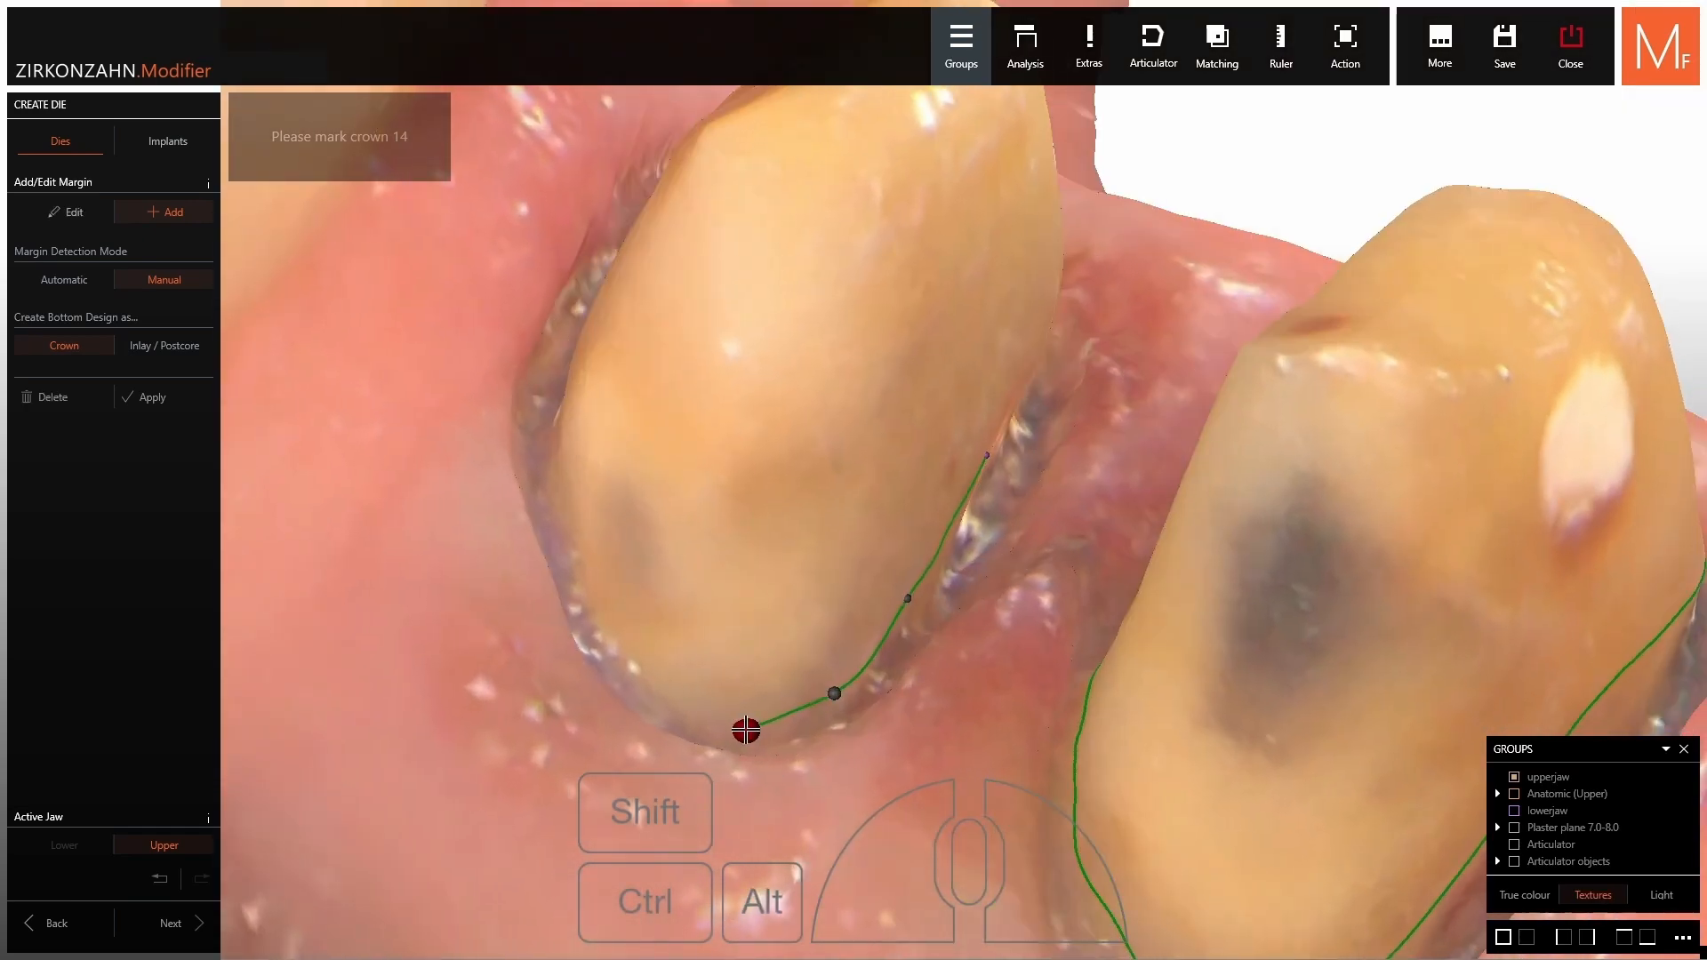
Continue the margin of crown 14 around the buccal side to the mesial edge.
click(747, 727)
click(679, 690)
right_drag(598, 576, 618, 589)
click(595, 577)
click(587, 304)
right_drag(588, 304, 591, 338)
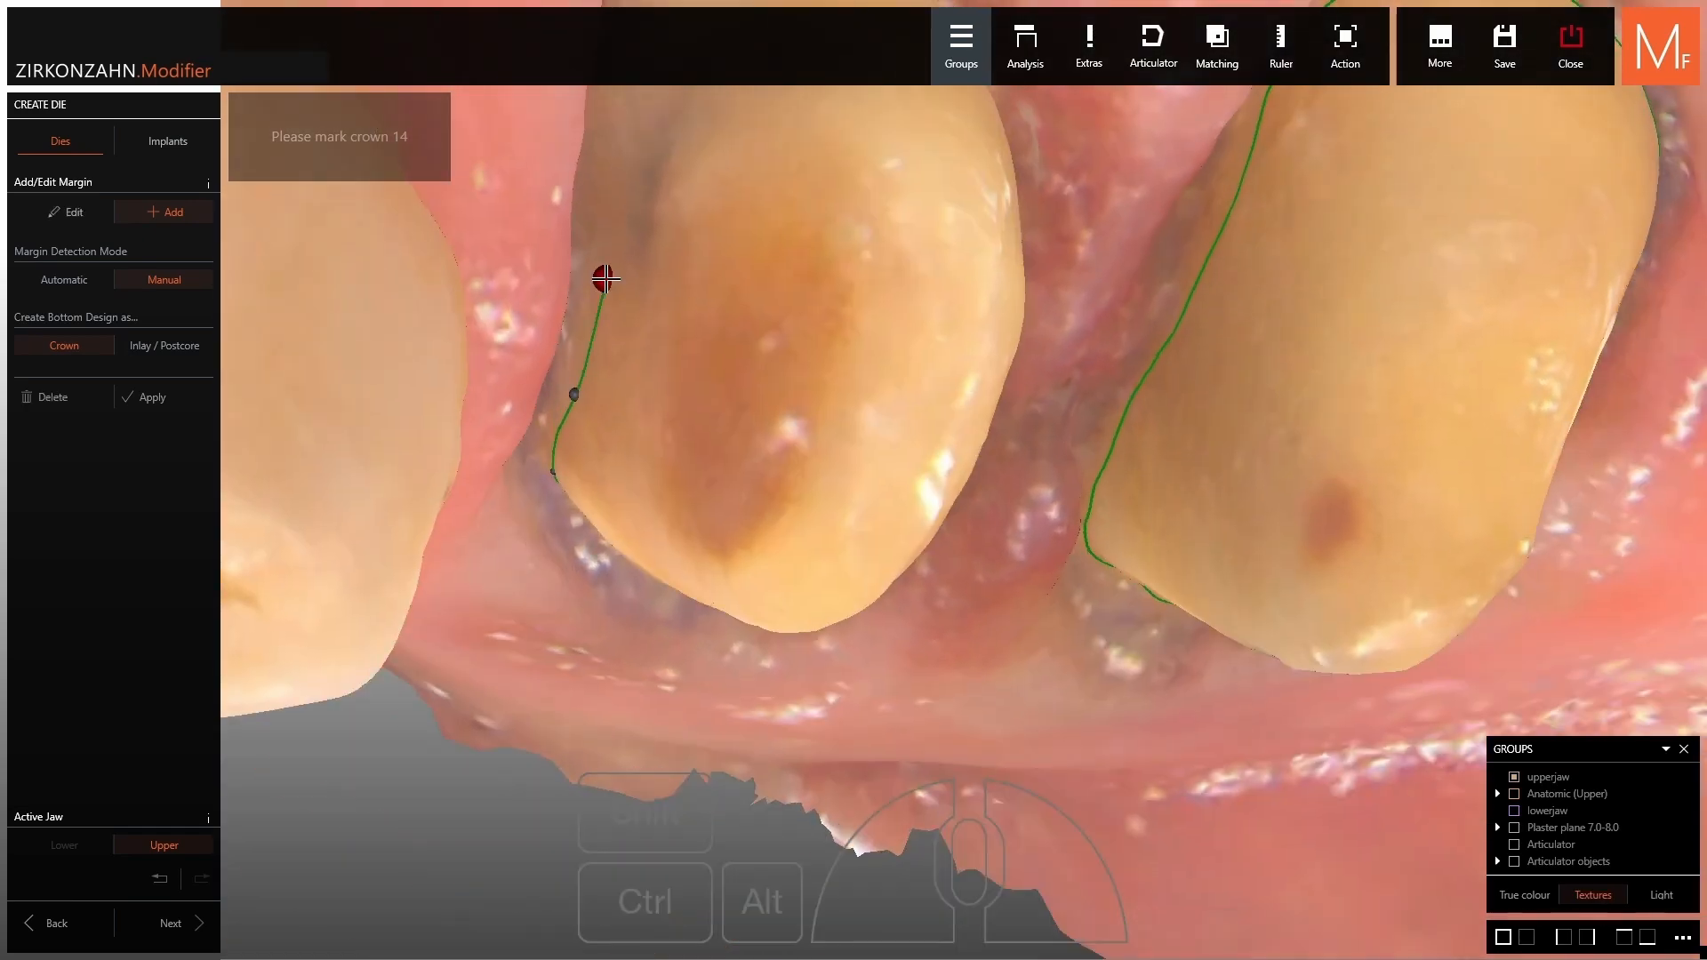
Mark the mesial, palatal and remaining distal margin of crown 14 and close the margin line.
click(624, 234)
right_drag(624, 234, 832, 258)
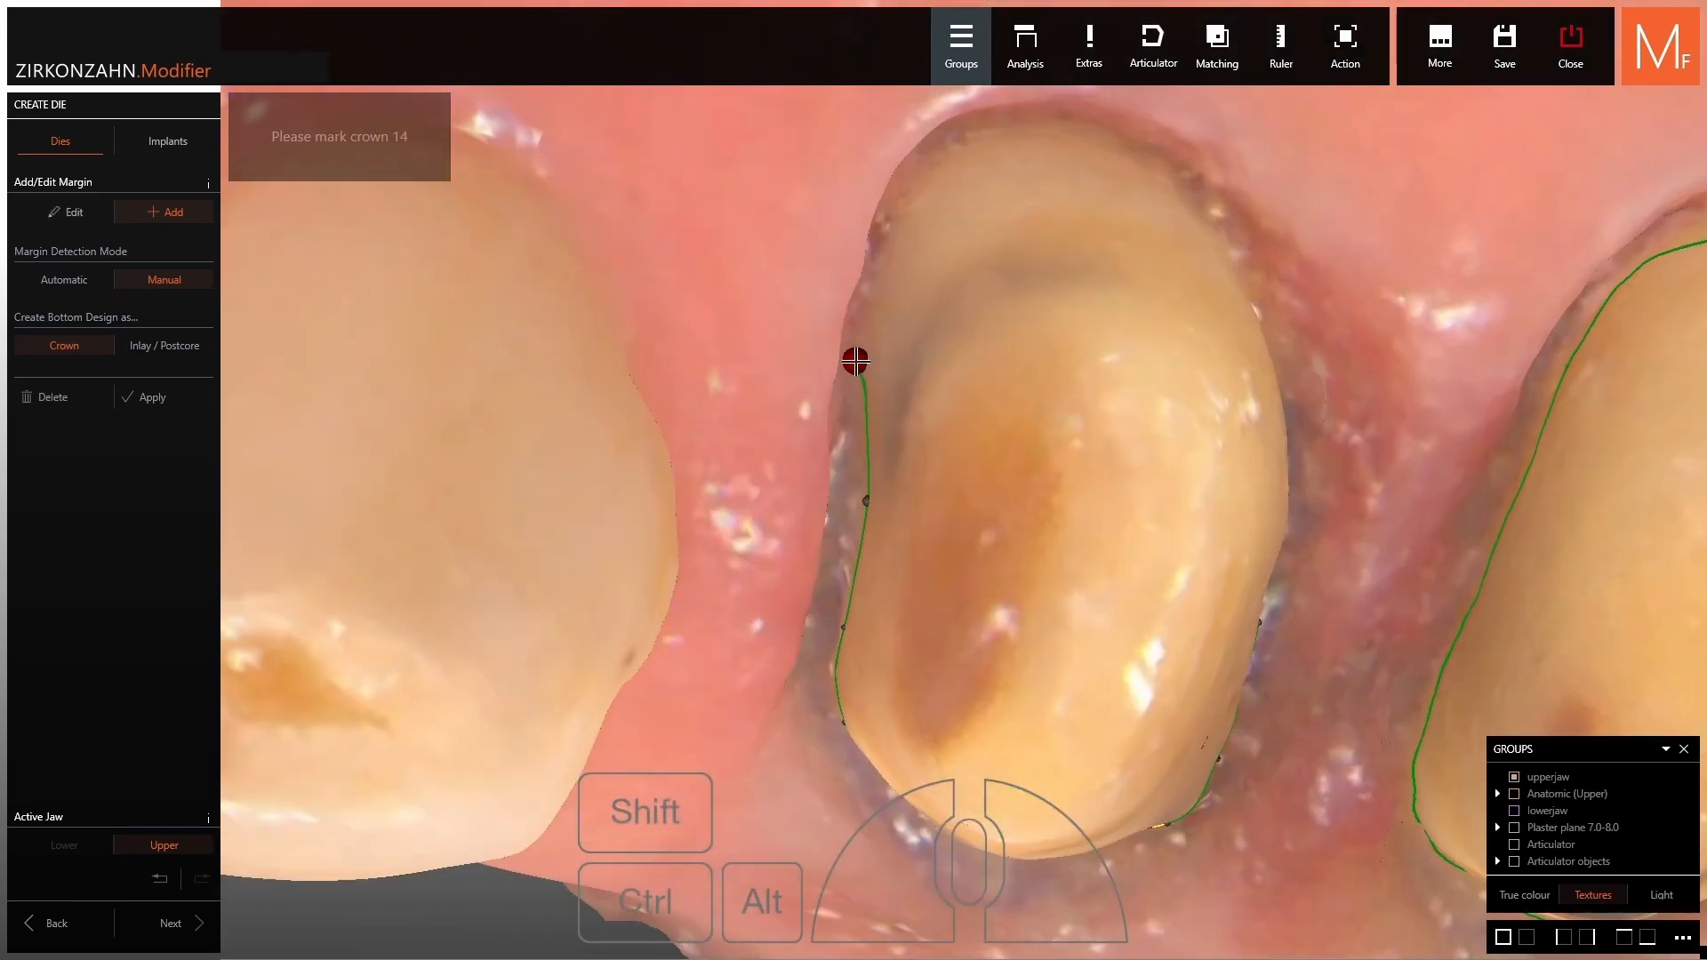
click(986, 144)
right_drag(986, 145, 1108, 237)
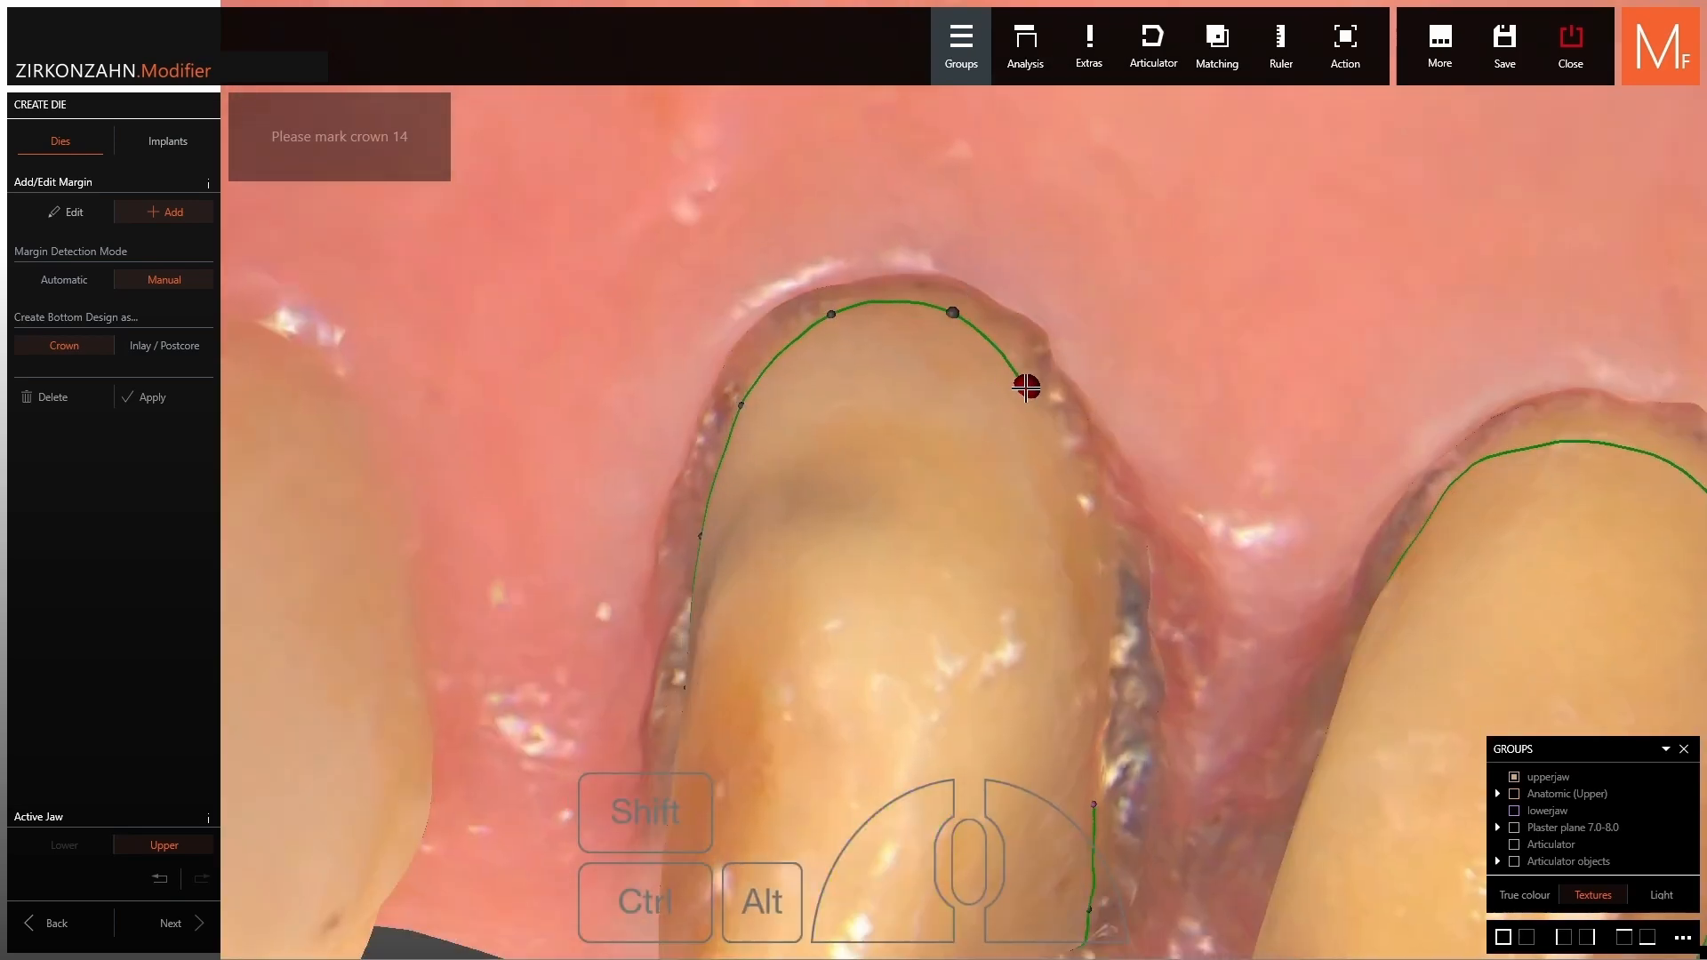
click(1026, 388)
right_drag(1026, 388, 1063, 413)
click(1111, 560)
double_click(1140, 697)
scroll(1049, 632, down, 5)
right_drag(1049, 632, 1058, 427)
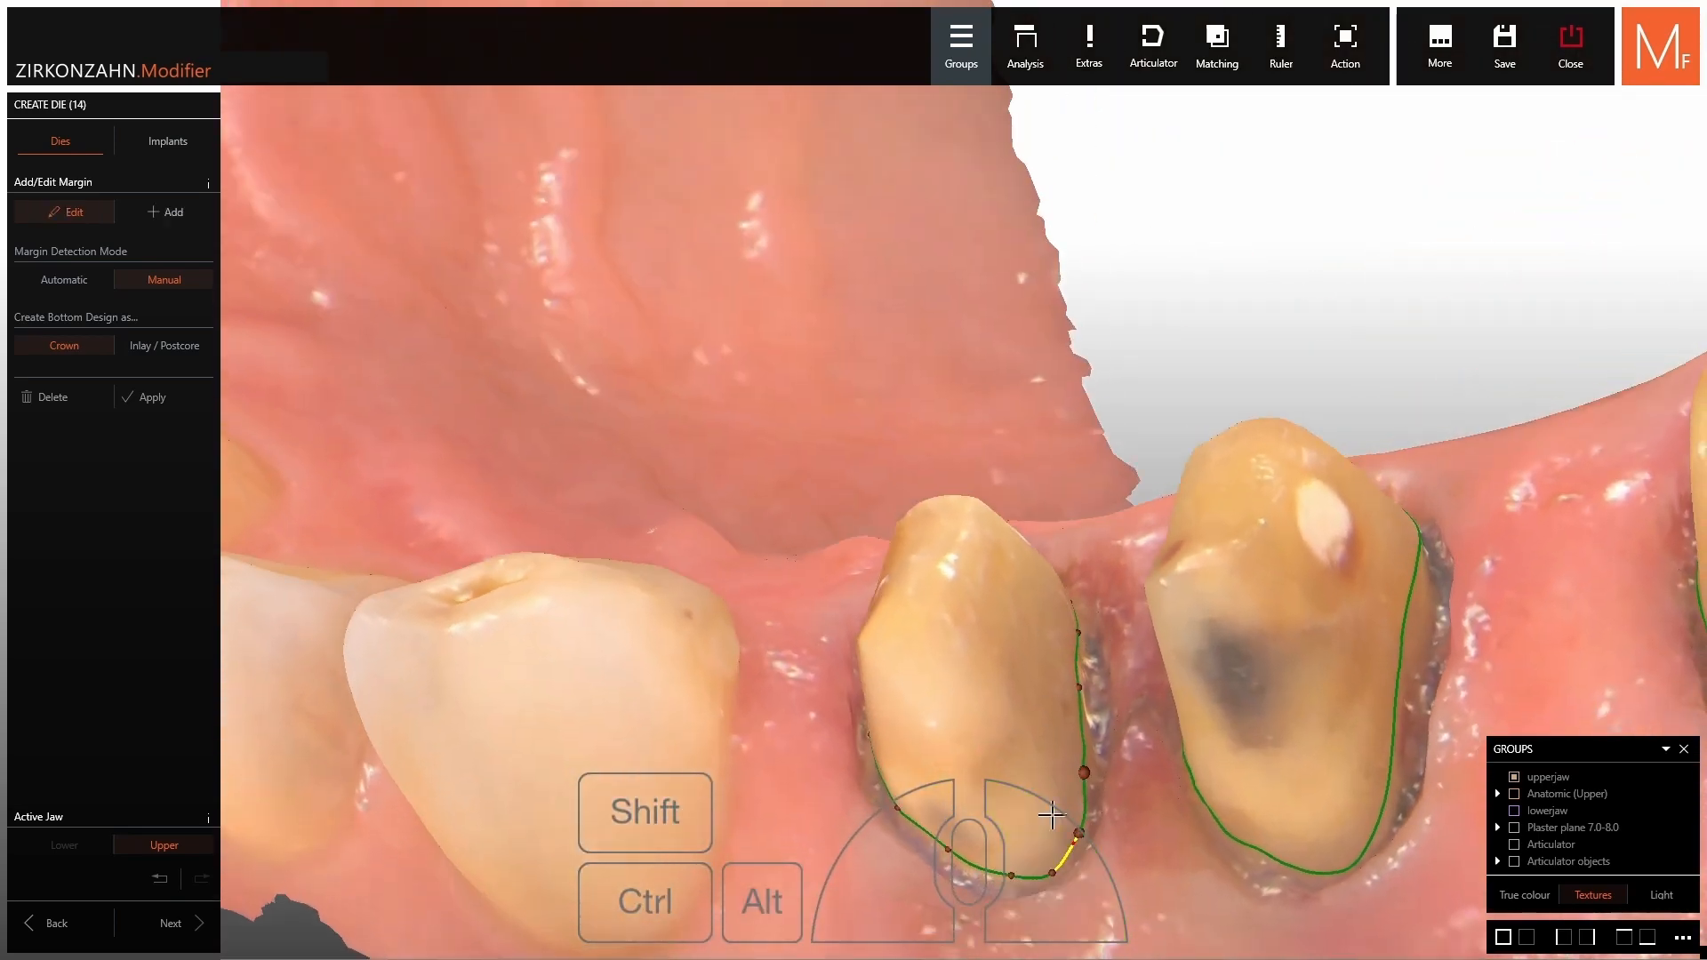
Insert a distobuccal margin point on crown 14, hide the scan textures and shift a distal point onto the preparation border.
scroll(1062, 849, up, 5)
click(1074, 838)
click(1581, 900)
right_drag(1263, 738, 1201, 734)
right_drag(1062, 702, 1041, 827)
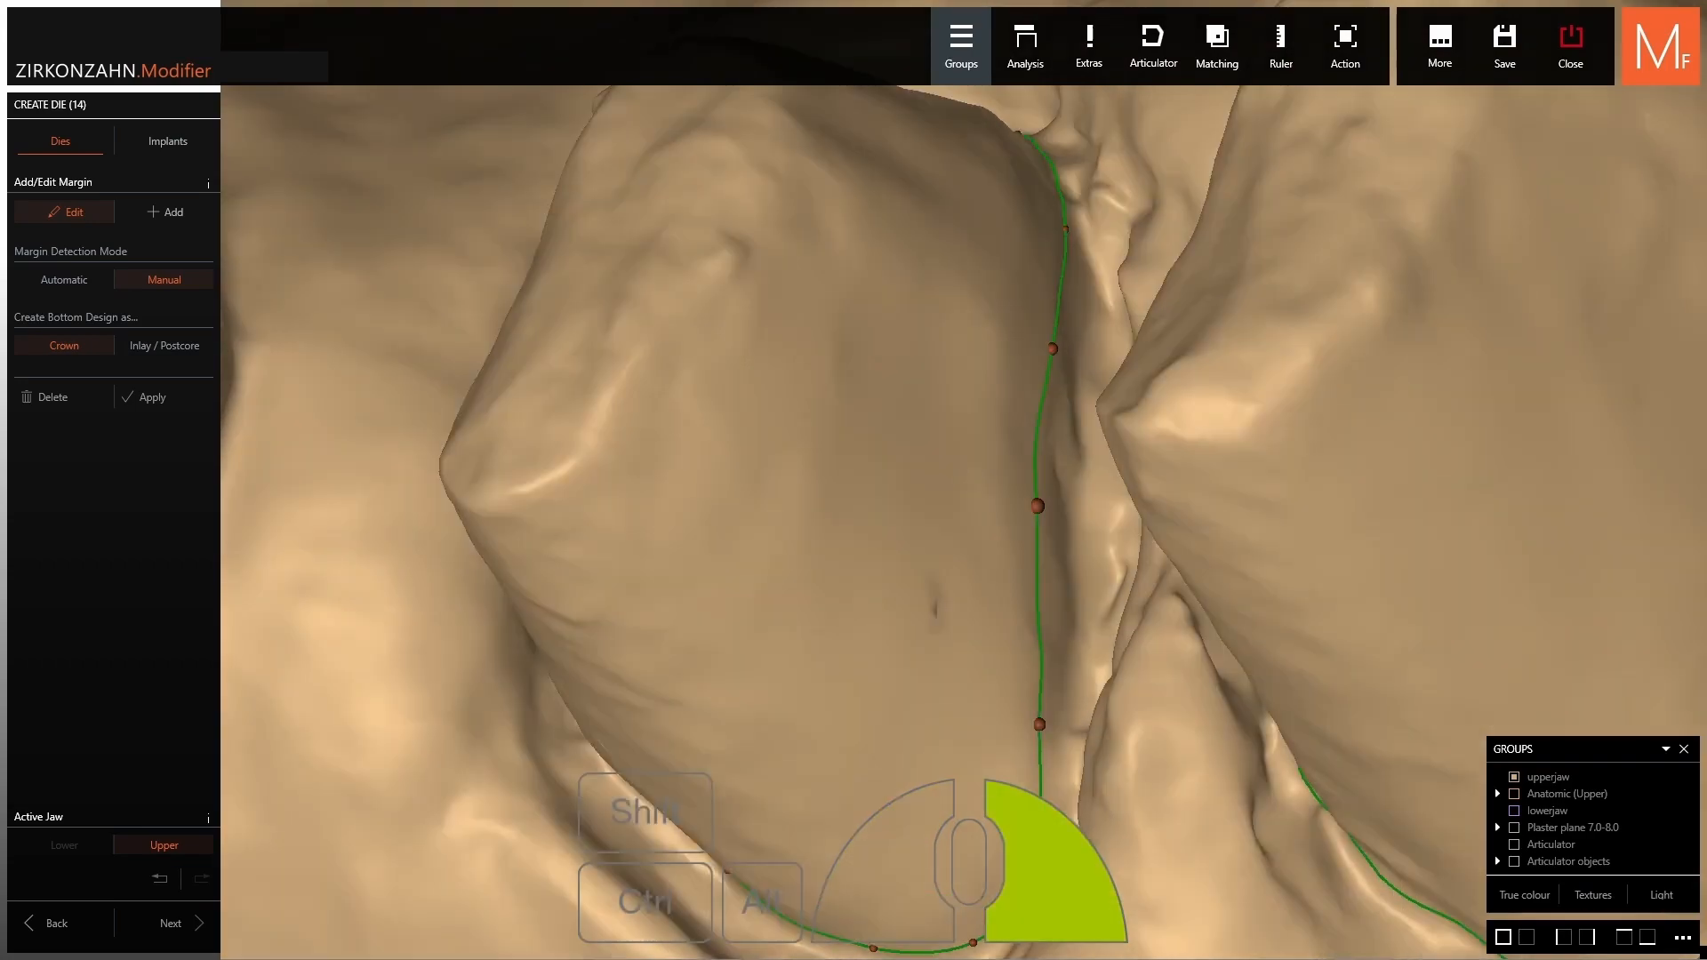
right_drag(1041, 498, 1035, 528)
drag(1035, 530, 1019, 537)
Adjust the margin points of crown 14 along the buccal and mesial edges.
scroll(1019, 537, down, 5)
right_drag(1019, 537, 916, 302)
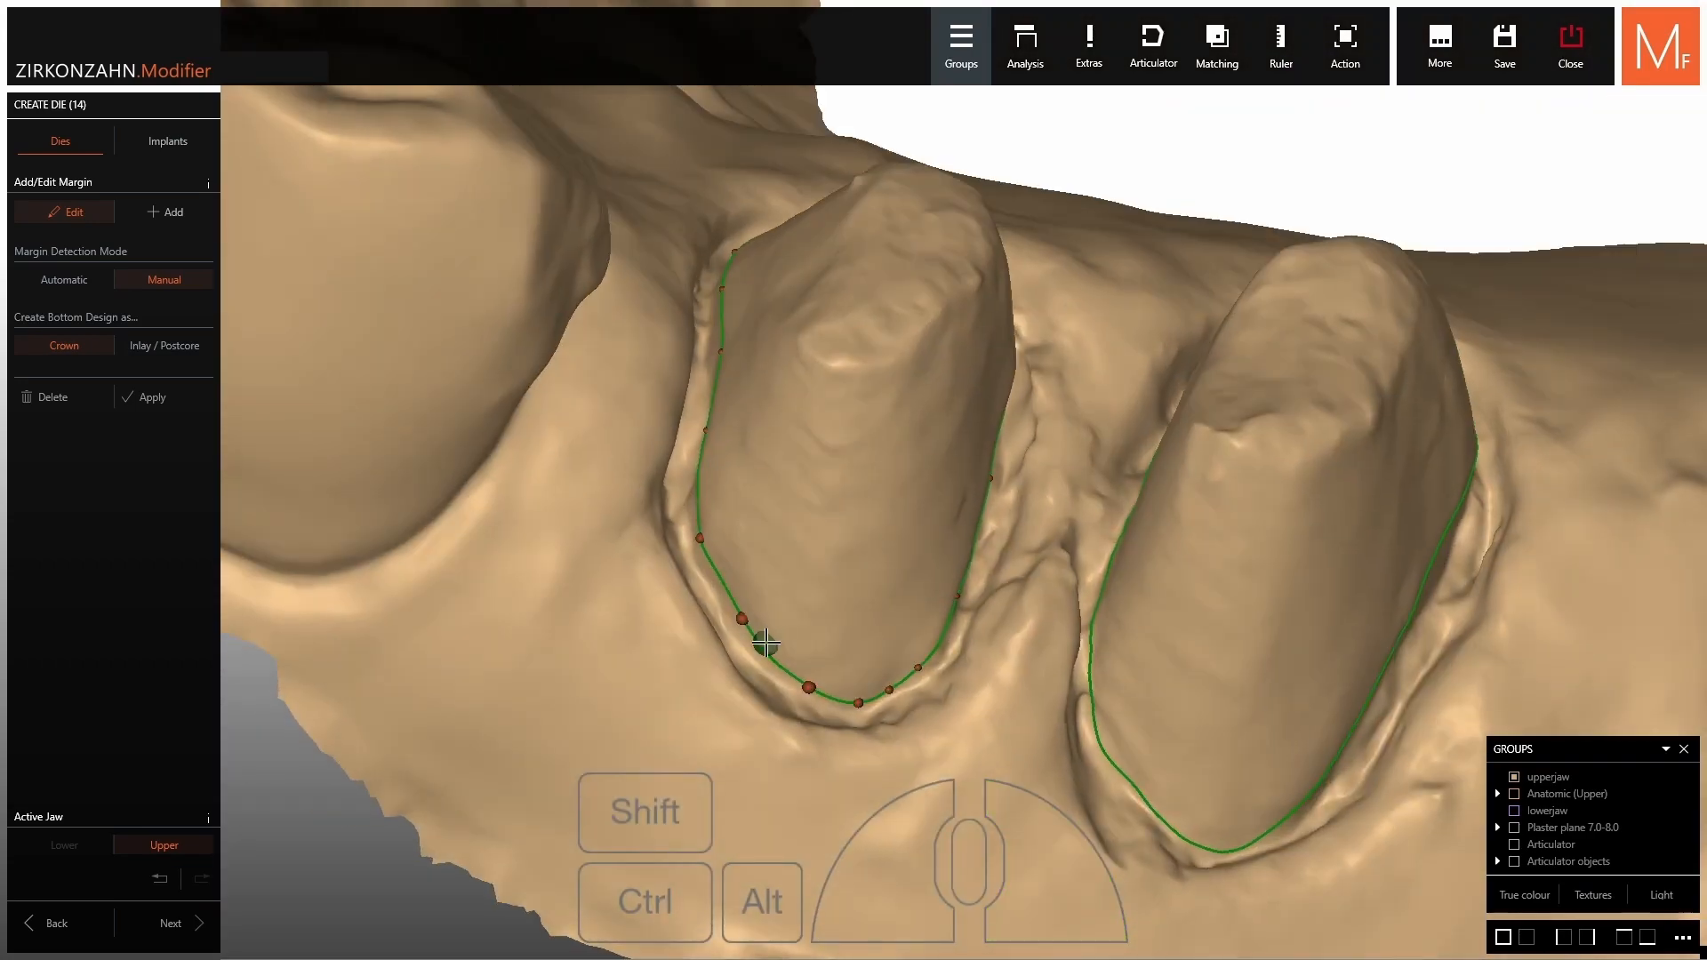
right_drag(765, 643, 809, 642)
scroll(809, 640, up, 4)
drag(782, 602, 776, 623)
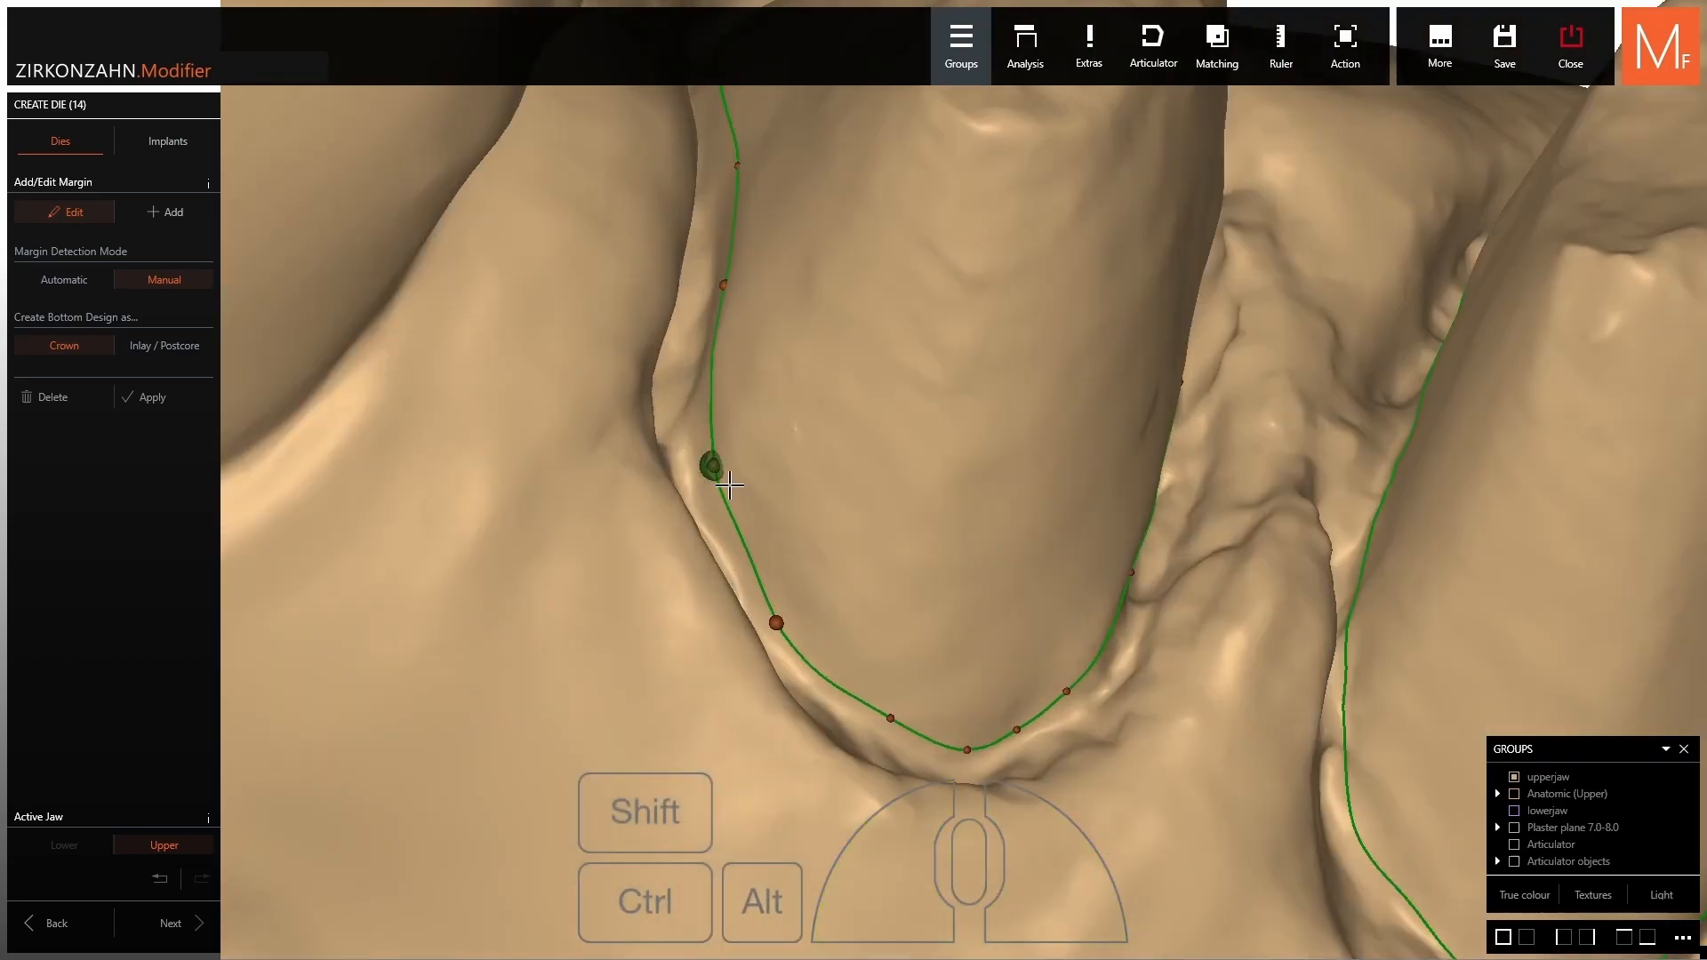
middle_click(883, 281)
drag(867, 242, 864, 245)
right_drag(864, 244, 773, 294)
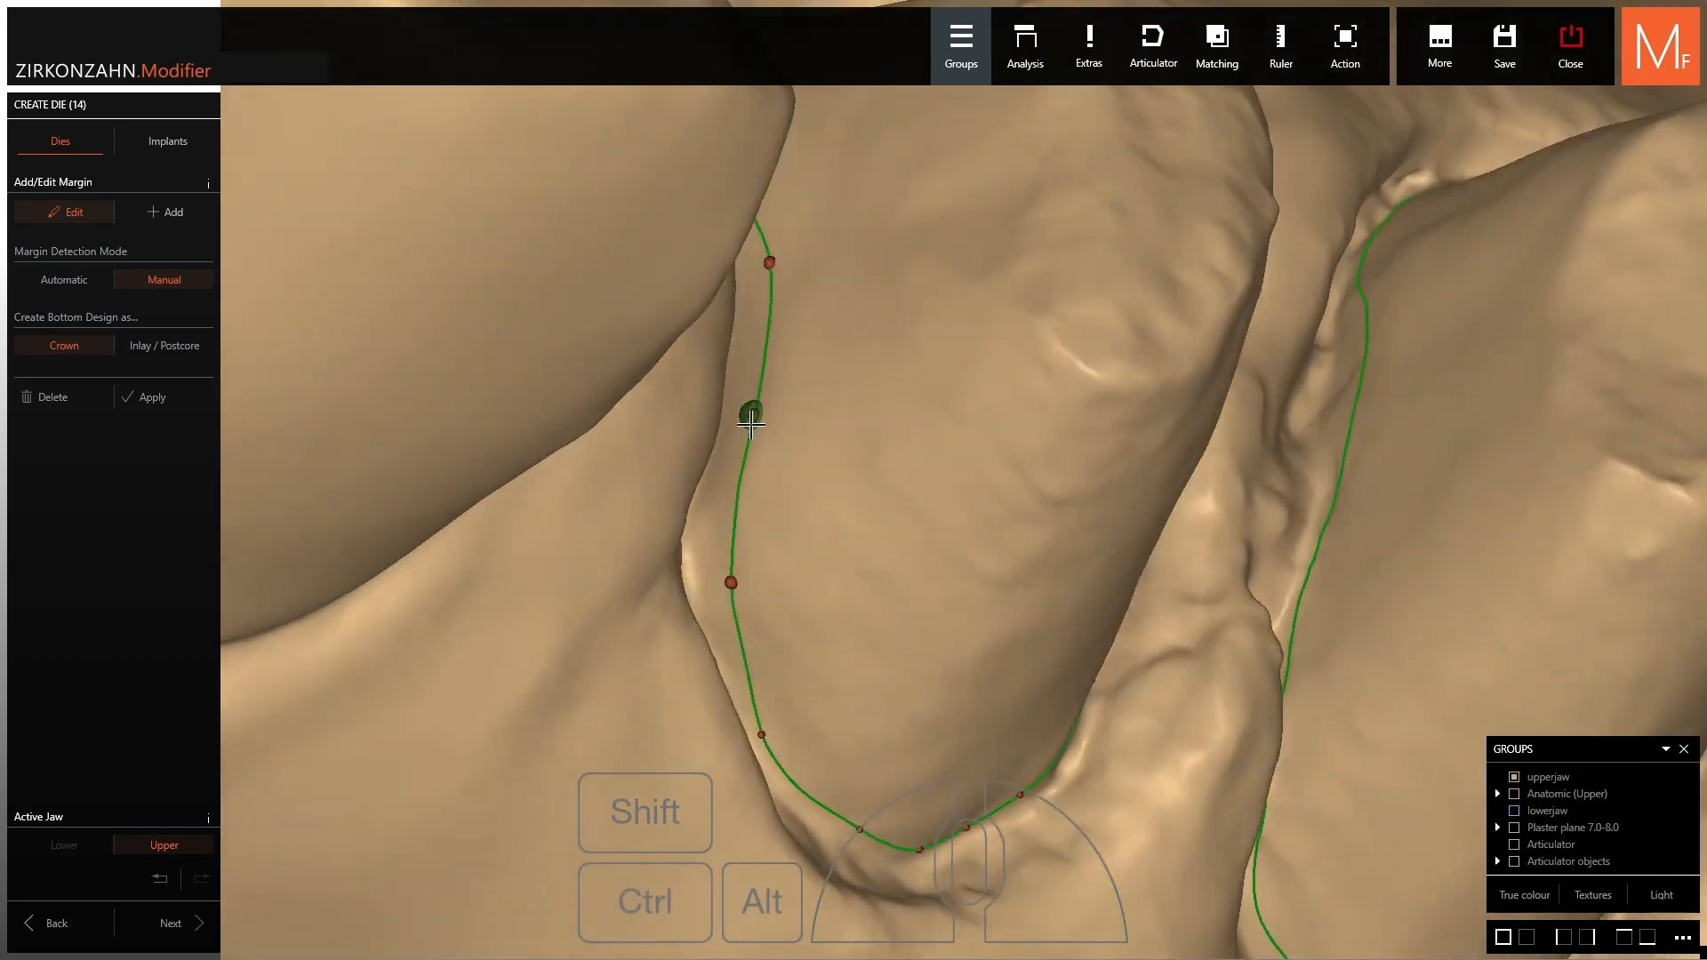
drag(750, 412, 756, 405)
Fine-tune the margin points around the palatal end of crown 14.
scroll(756, 404, down, 5)
scroll(857, 285, up, 5)
right_drag(857, 286, 962, 283)
drag(962, 282, 968, 278)
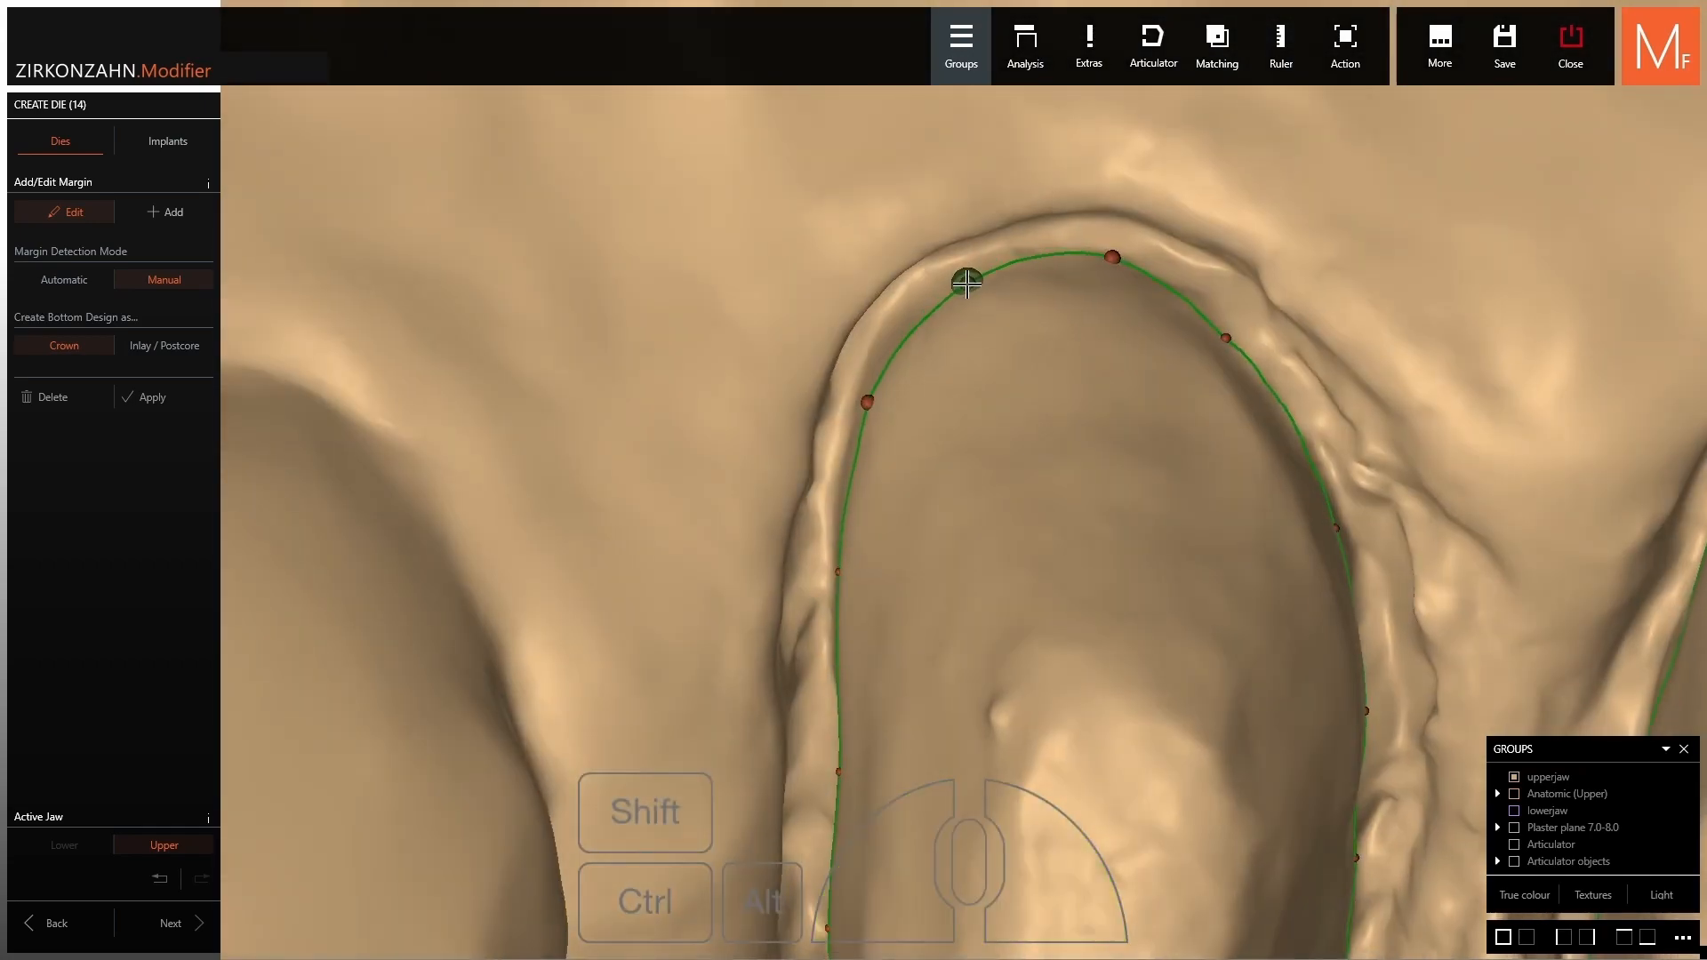
right_drag(967, 278, 1129, 242)
drag(1141, 237, 1142, 234)
scroll(1105, 285, down, 5)
right_drag(1105, 285, 1179, 250)
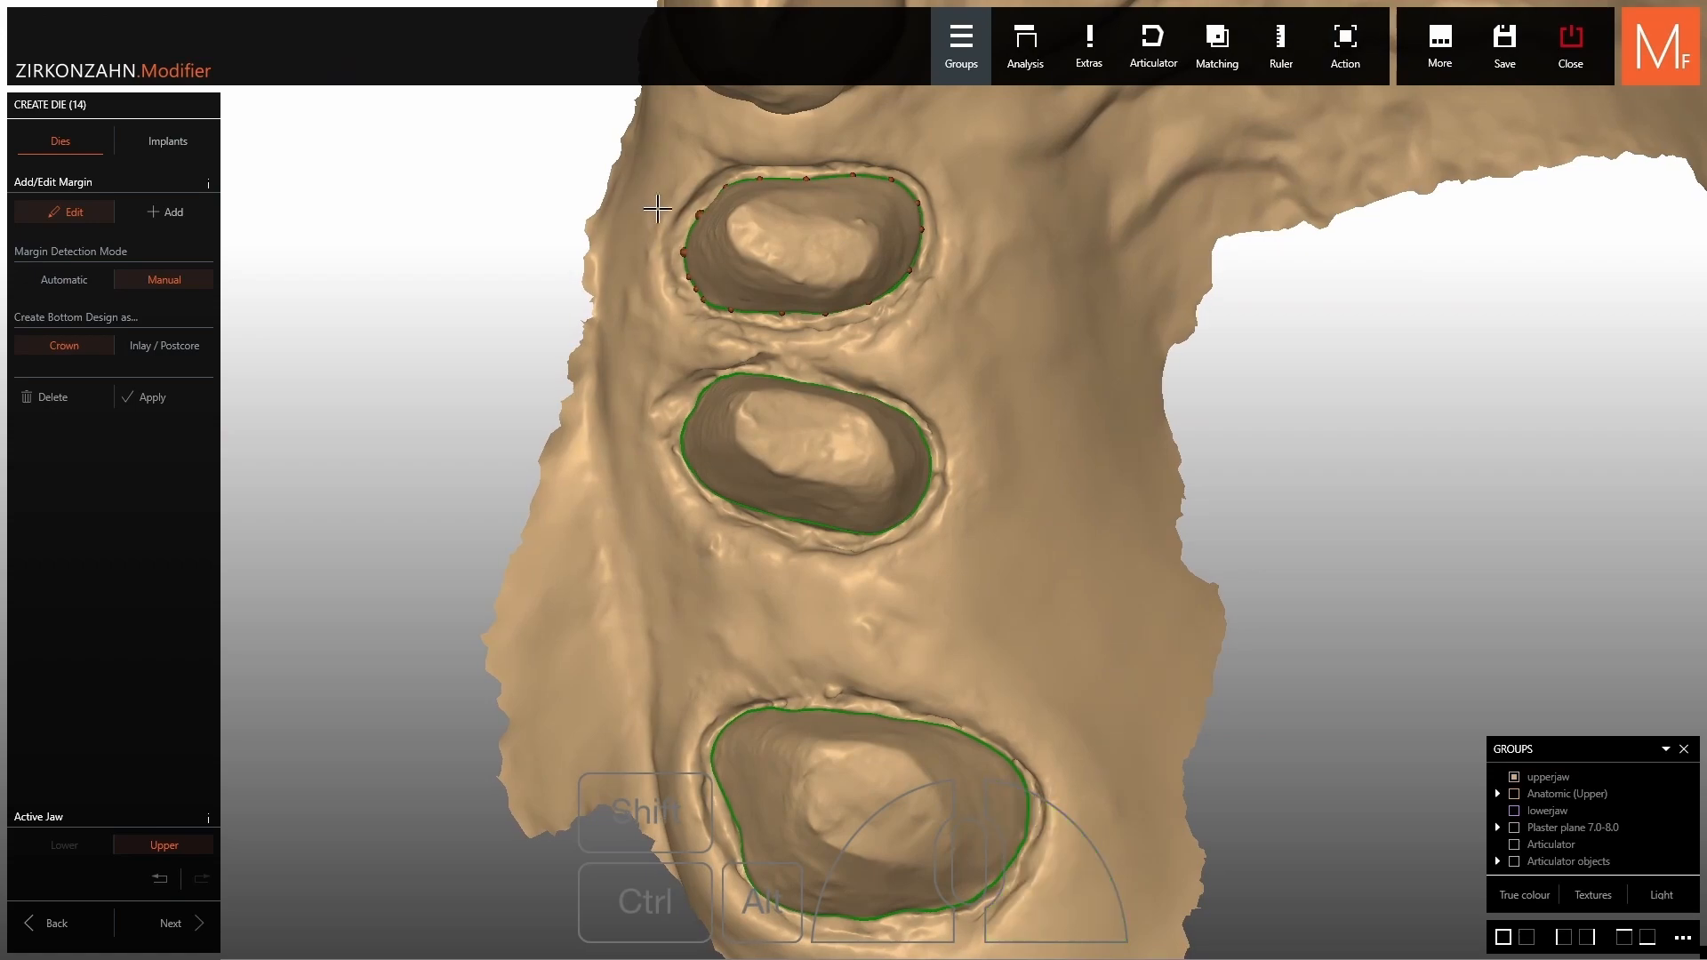
Inspect the margins from the occlusal side, then select the margin of crown 15 and adjust its mesial points.
scroll(711, 199, up, 6)
scroll(657, 238, down, 3)
scroll(1181, 495, up, 3)
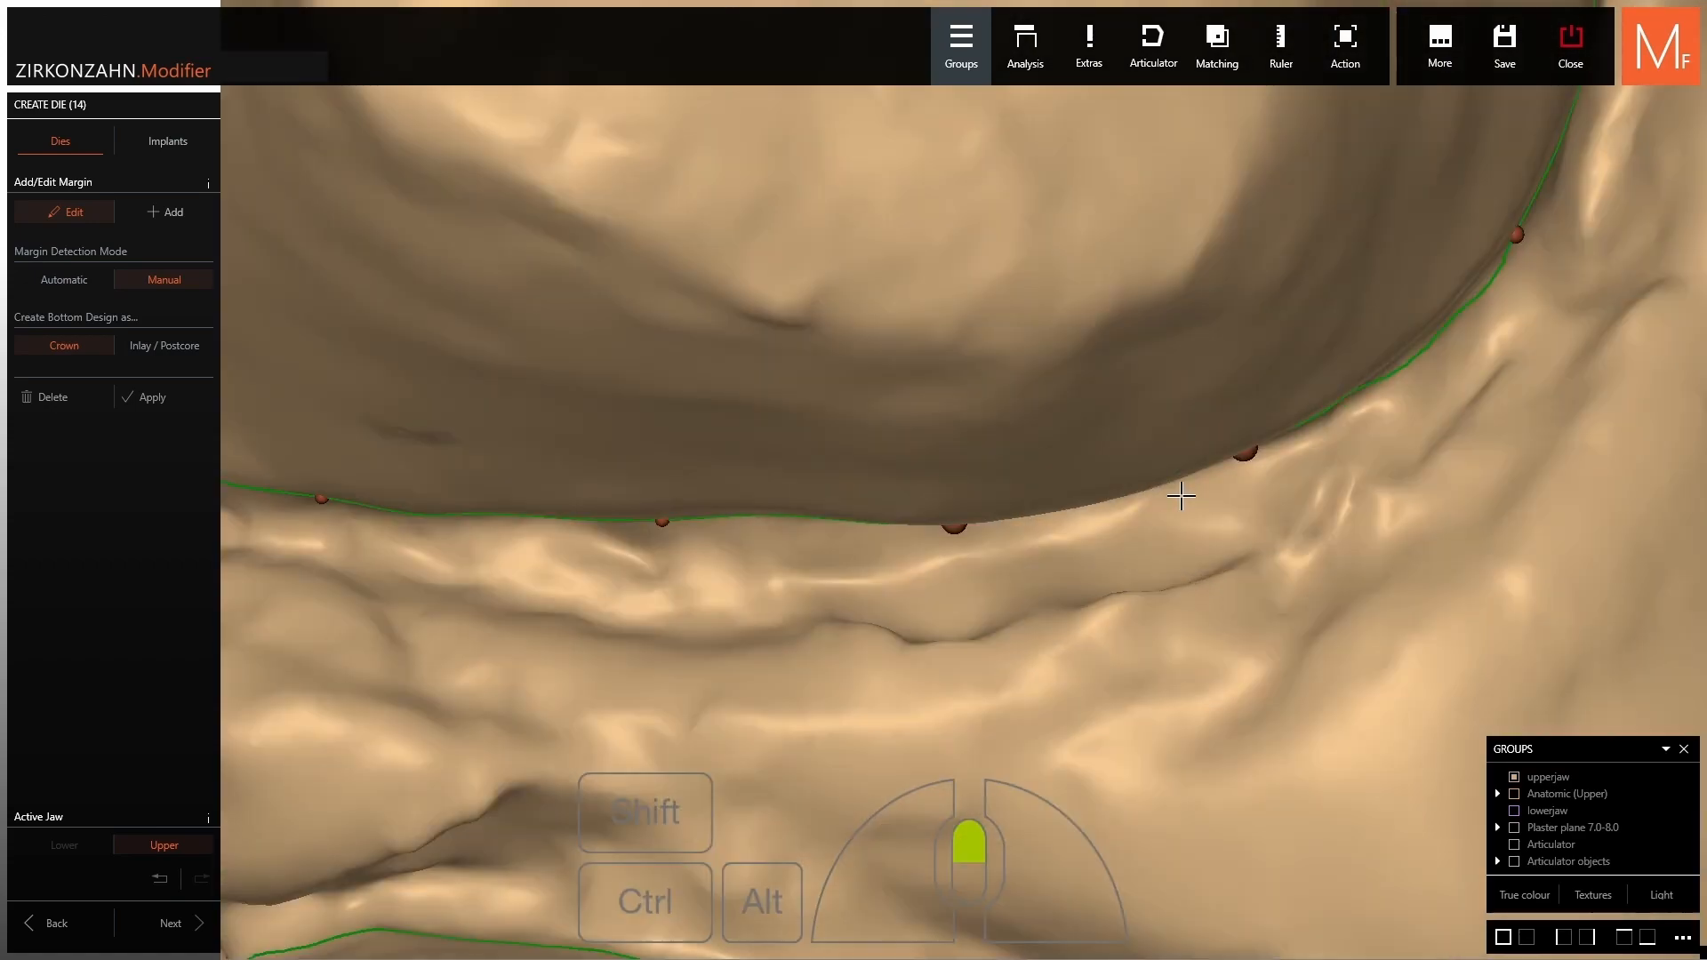
scroll(1090, 457, down, 6)
scroll(1102, 422, up, 4)
scroll(1102, 423, down, 2)
scroll(1086, 461, up, 4)
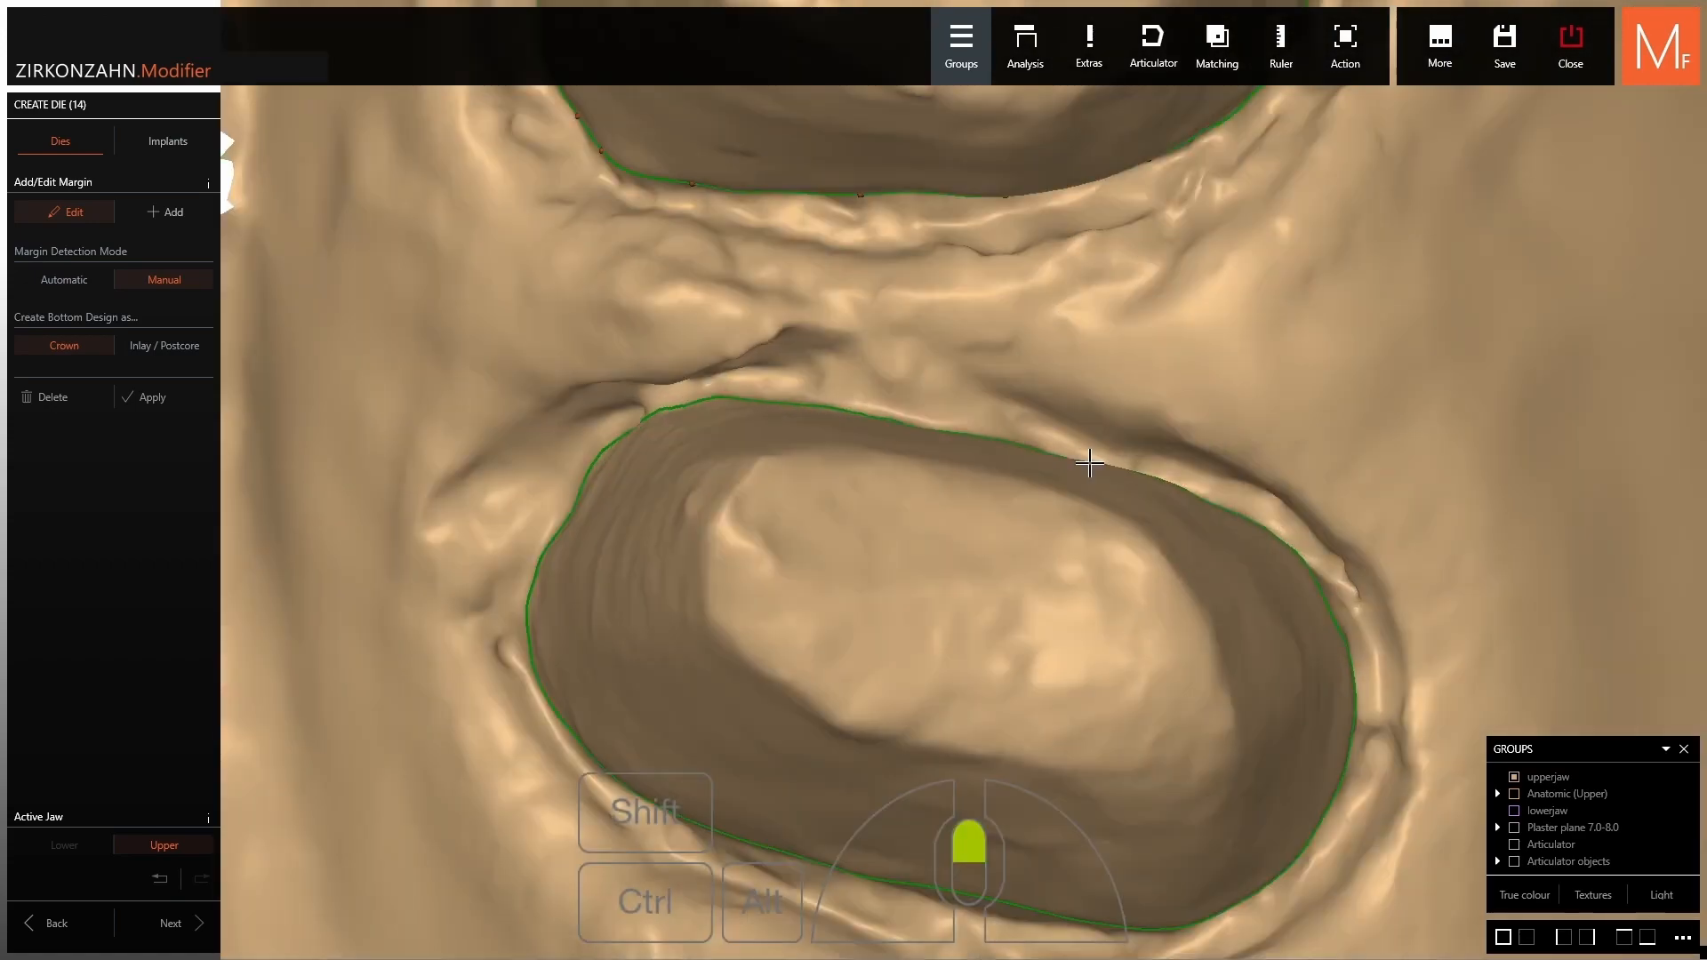
click(1093, 536)
middle_drag(1262, 409, 1086, 441)
right_drag(1086, 442, 1042, 573)
drag(966, 526, 965, 537)
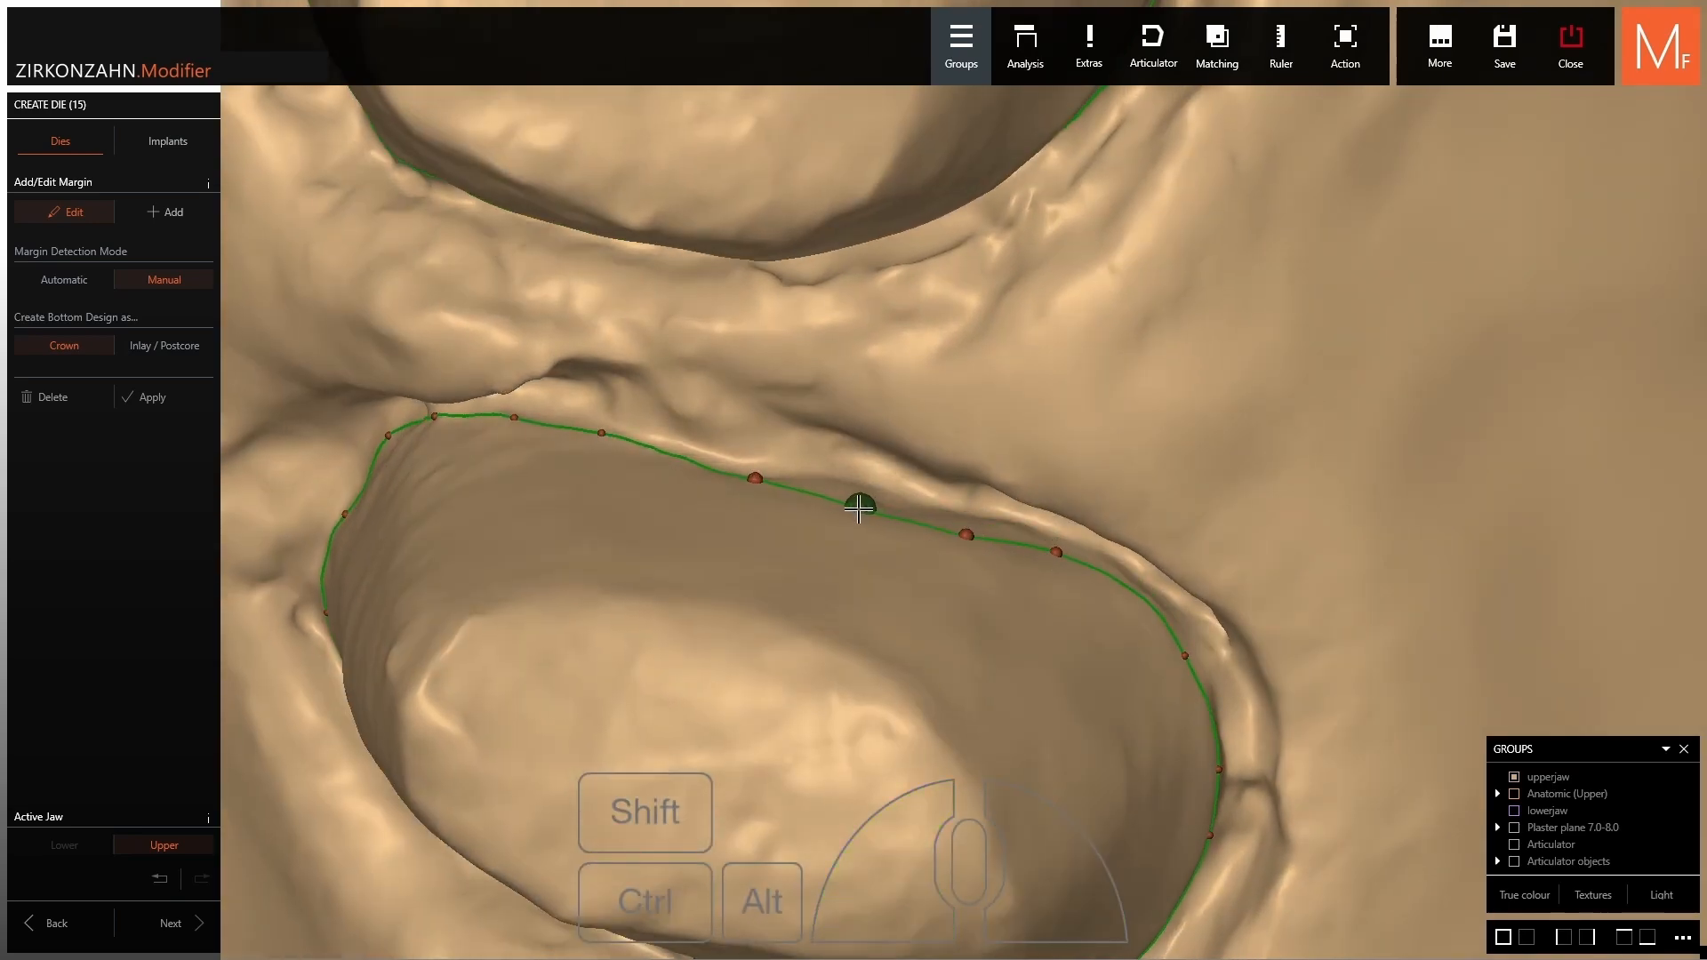
Reselect the margin of crown 14 and smooth its distal edge by inserting a point and moving the neighbouring ones.
scroll(860, 503, down, 5)
right_drag(861, 503, 865, 488)
scroll(865, 355, up, 5)
right_drag(865, 347, 847, 364)
click(874, 354)
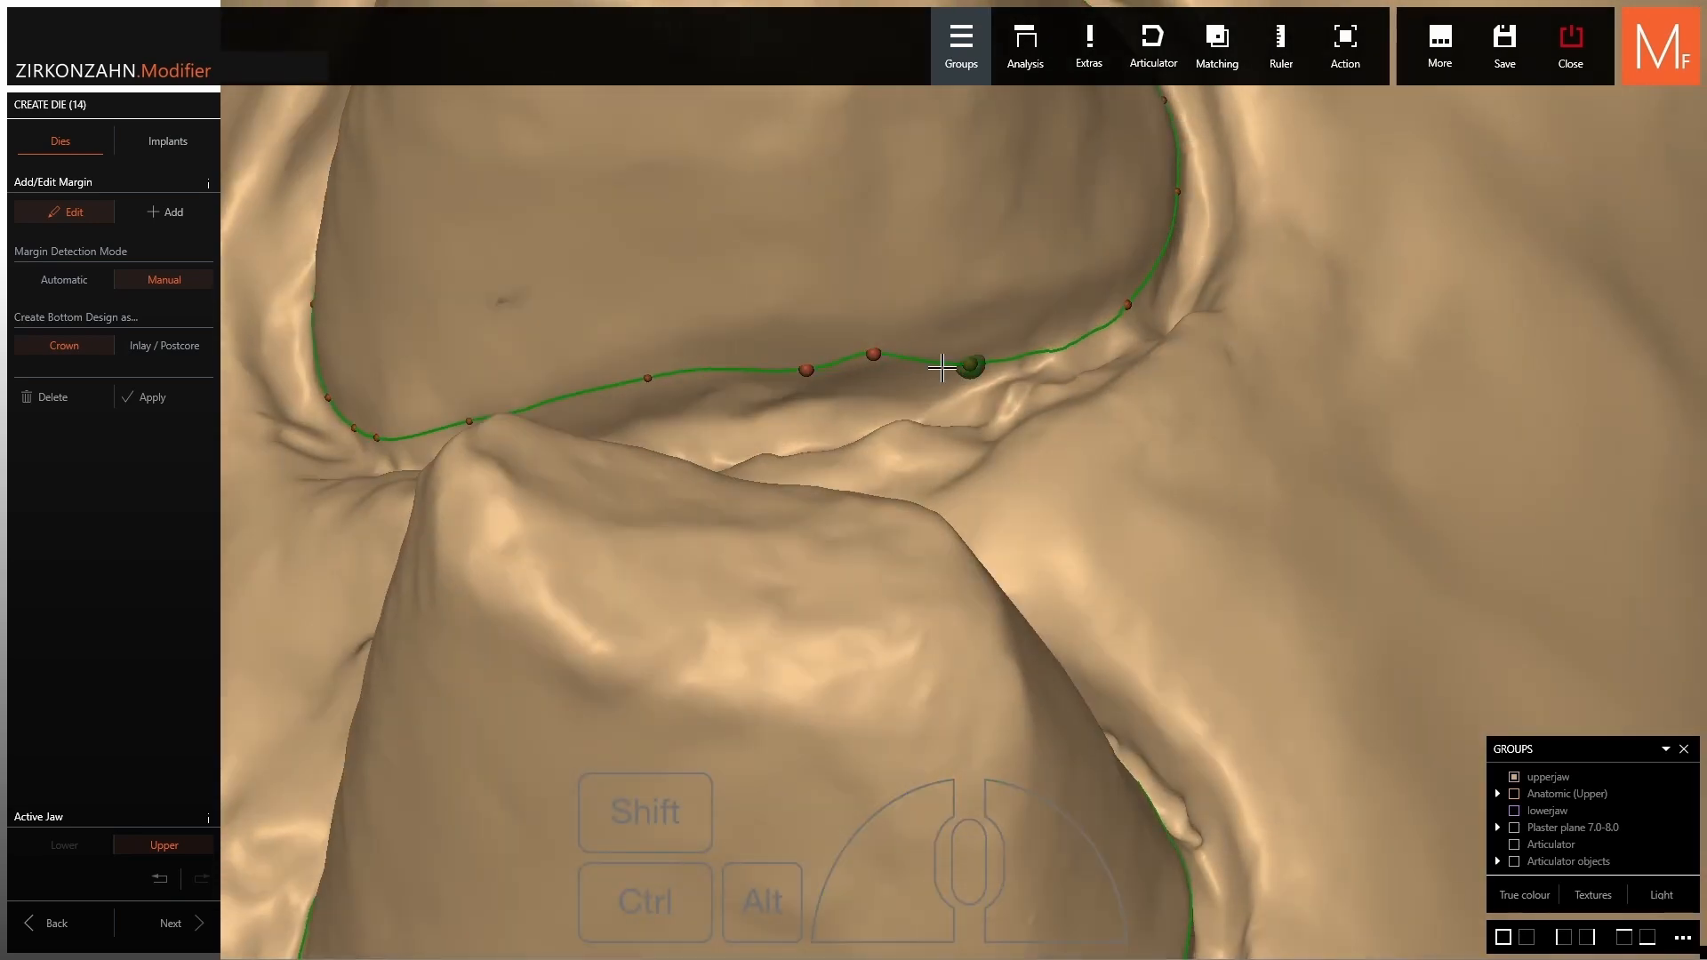
drag(970, 364, 986, 340)
drag(807, 371, 785, 359)
scroll(784, 359, down, 5)
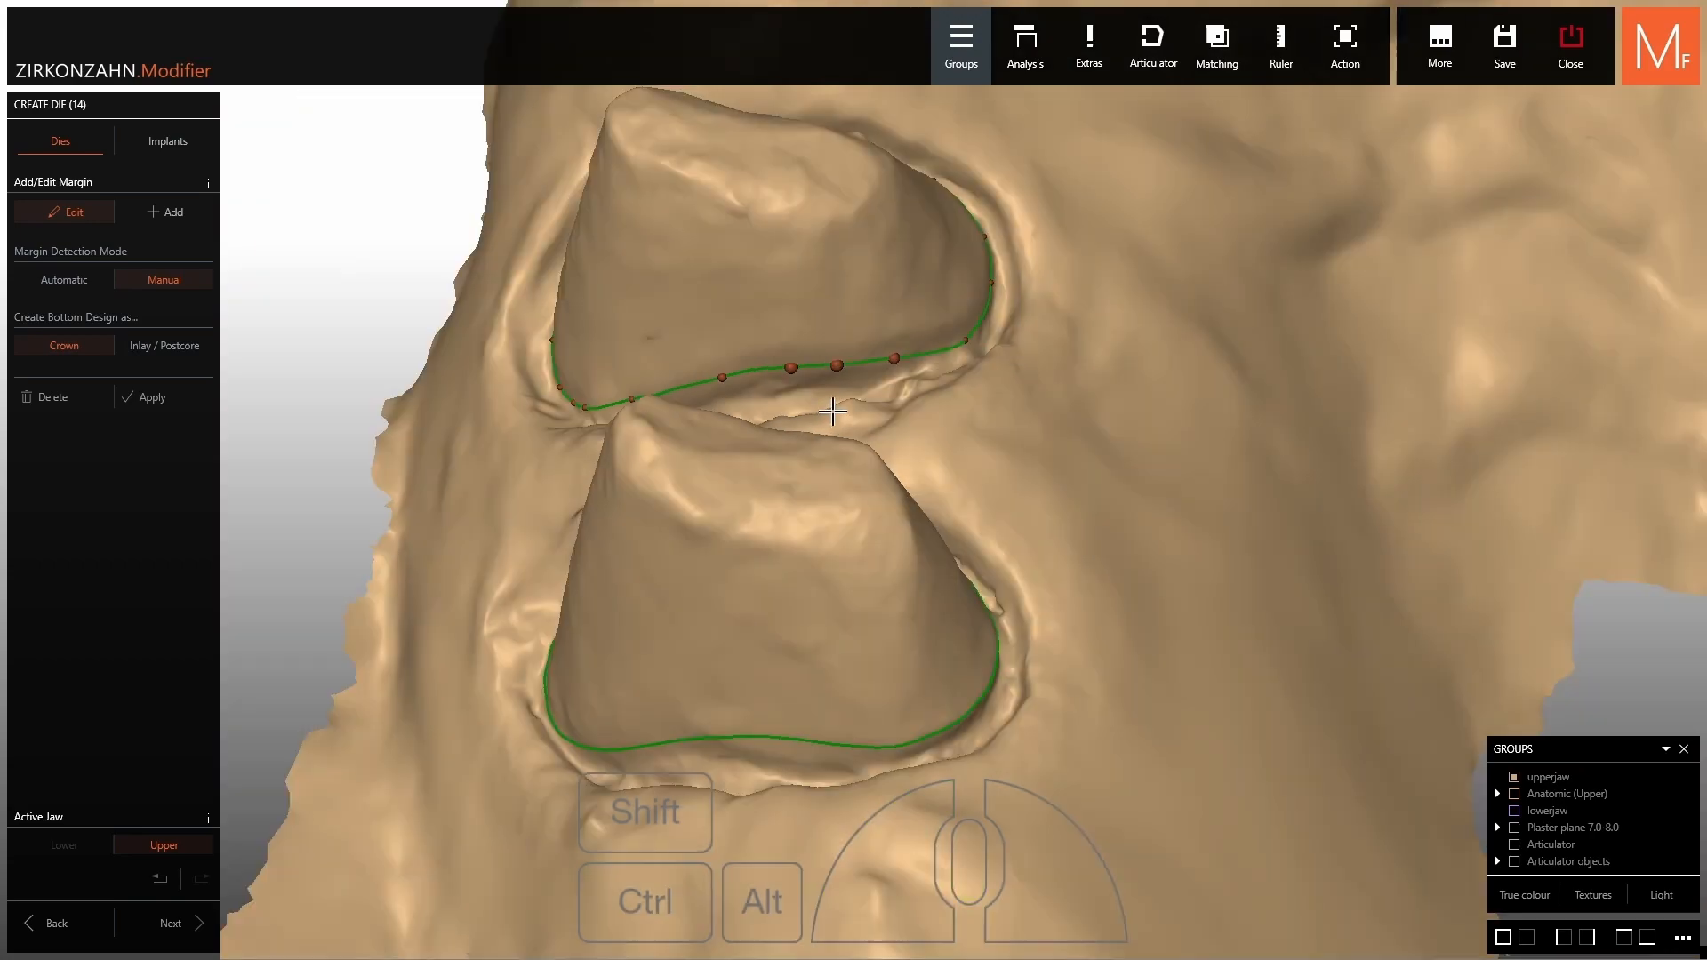
Correct the margin points along the mesial edge of crown 14.
right_drag(834, 412, 823, 533)
scroll(796, 256, up, 4)
drag(850, 309, 856, 309)
scroll(858, 311, down, 5)
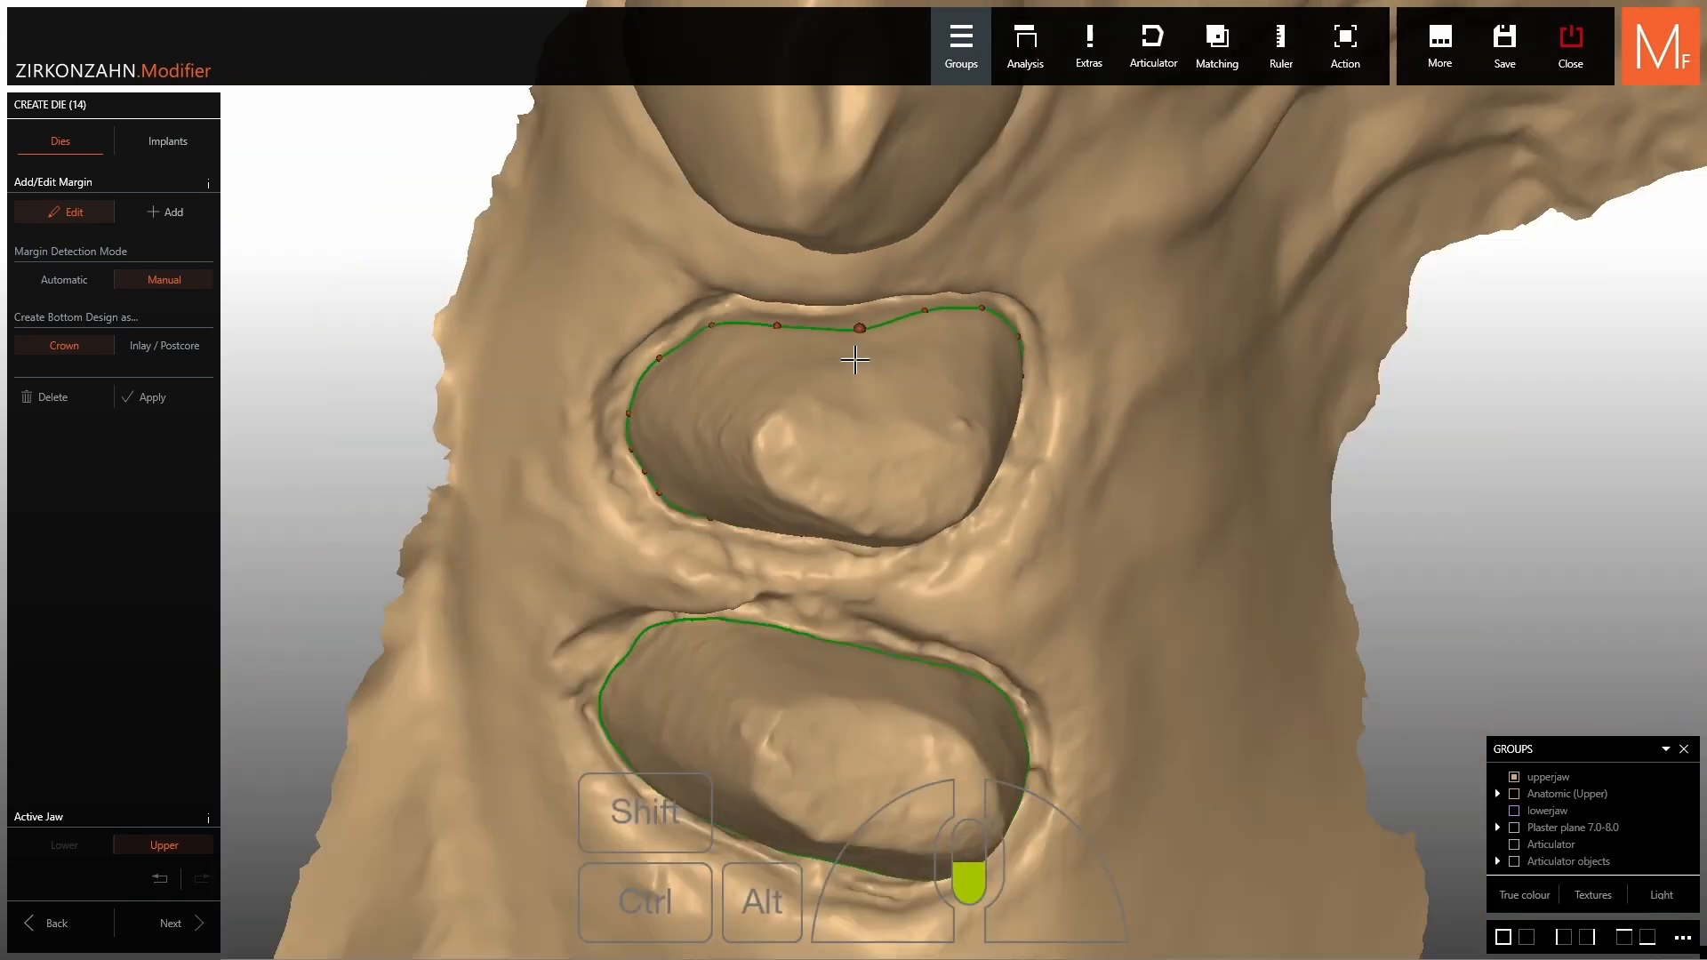
scroll(717, 290, up, 4)
mouse_move(782, 356)
right_down()
mouse_move(721, 290)
mouse_move(765, 373)
right_up()
drag(820, 360, 825, 366)
scroll(825, 366, down, 6)
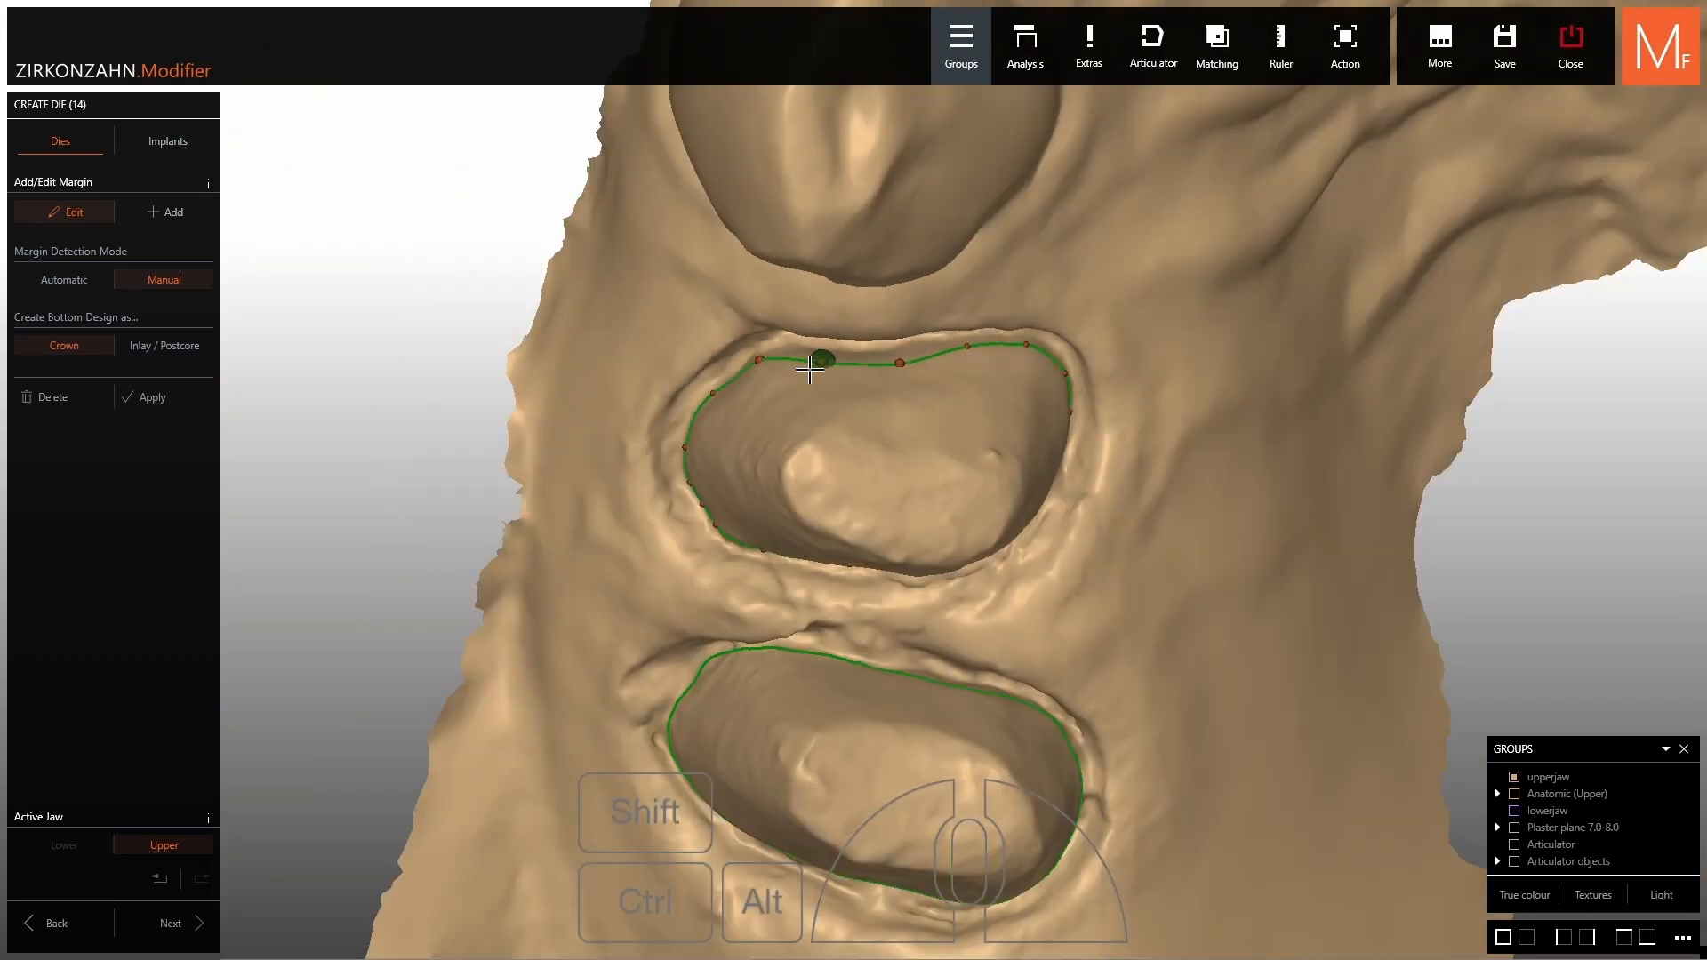
Review the three finished margins and apply them to create the crown dies.
right_drag(826, 365, 845, 450)
scroll(873, 695, up, 3)
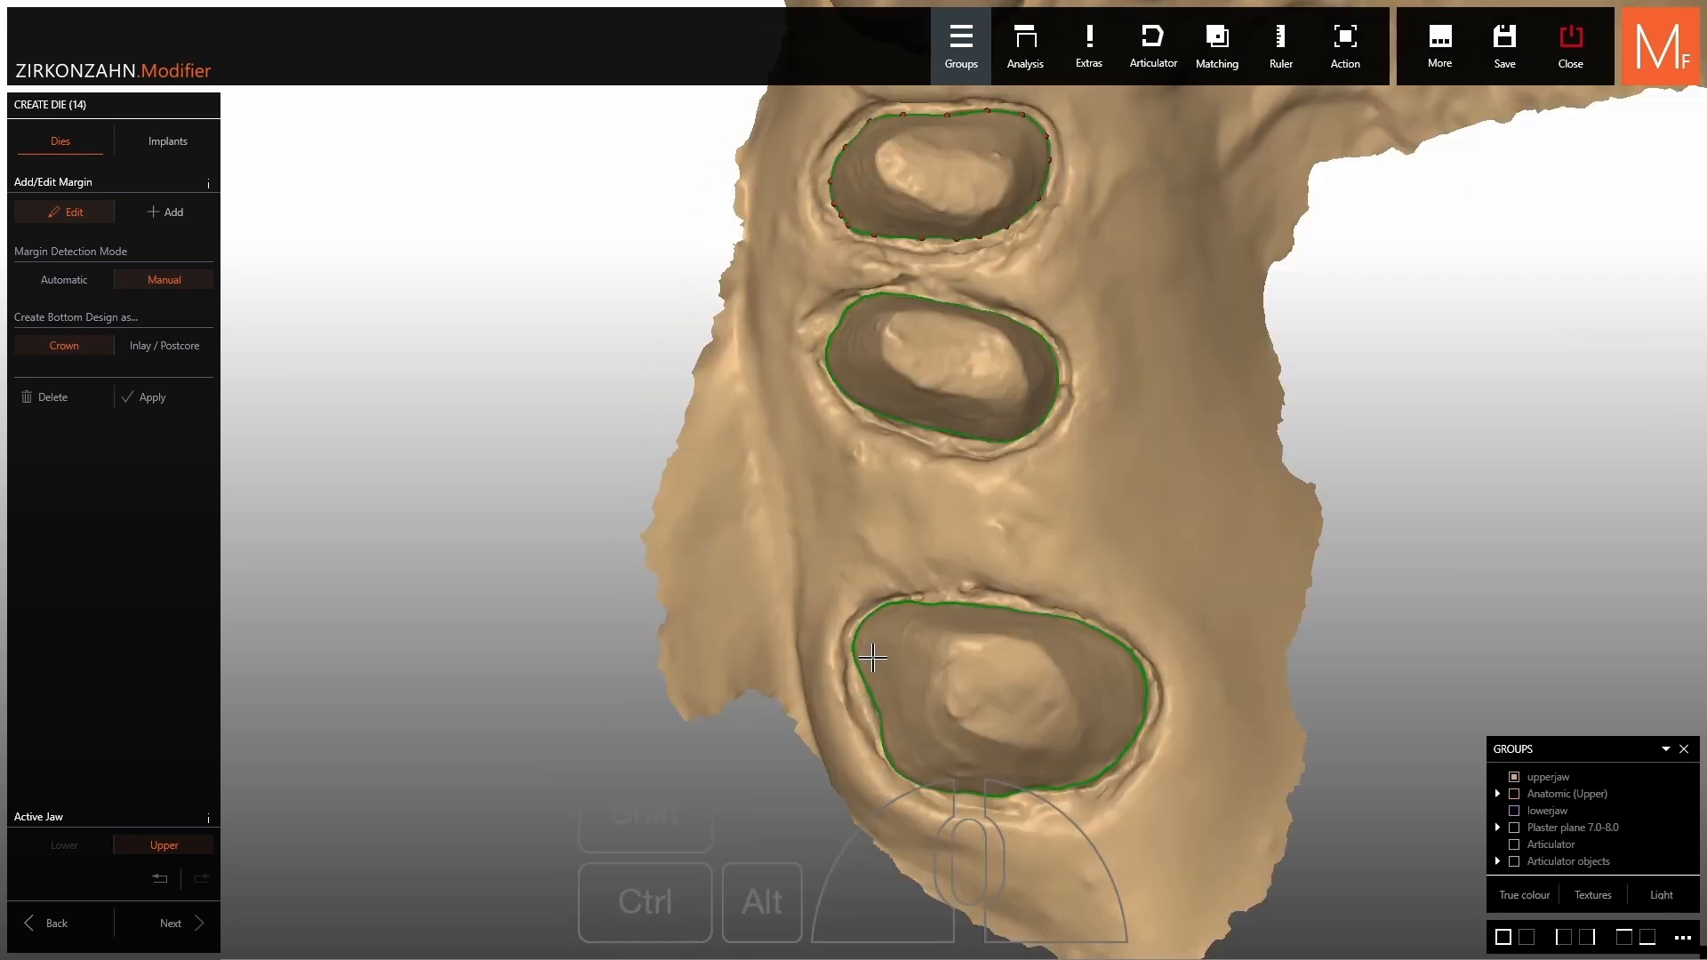
scroll(728, 324, down, 5)
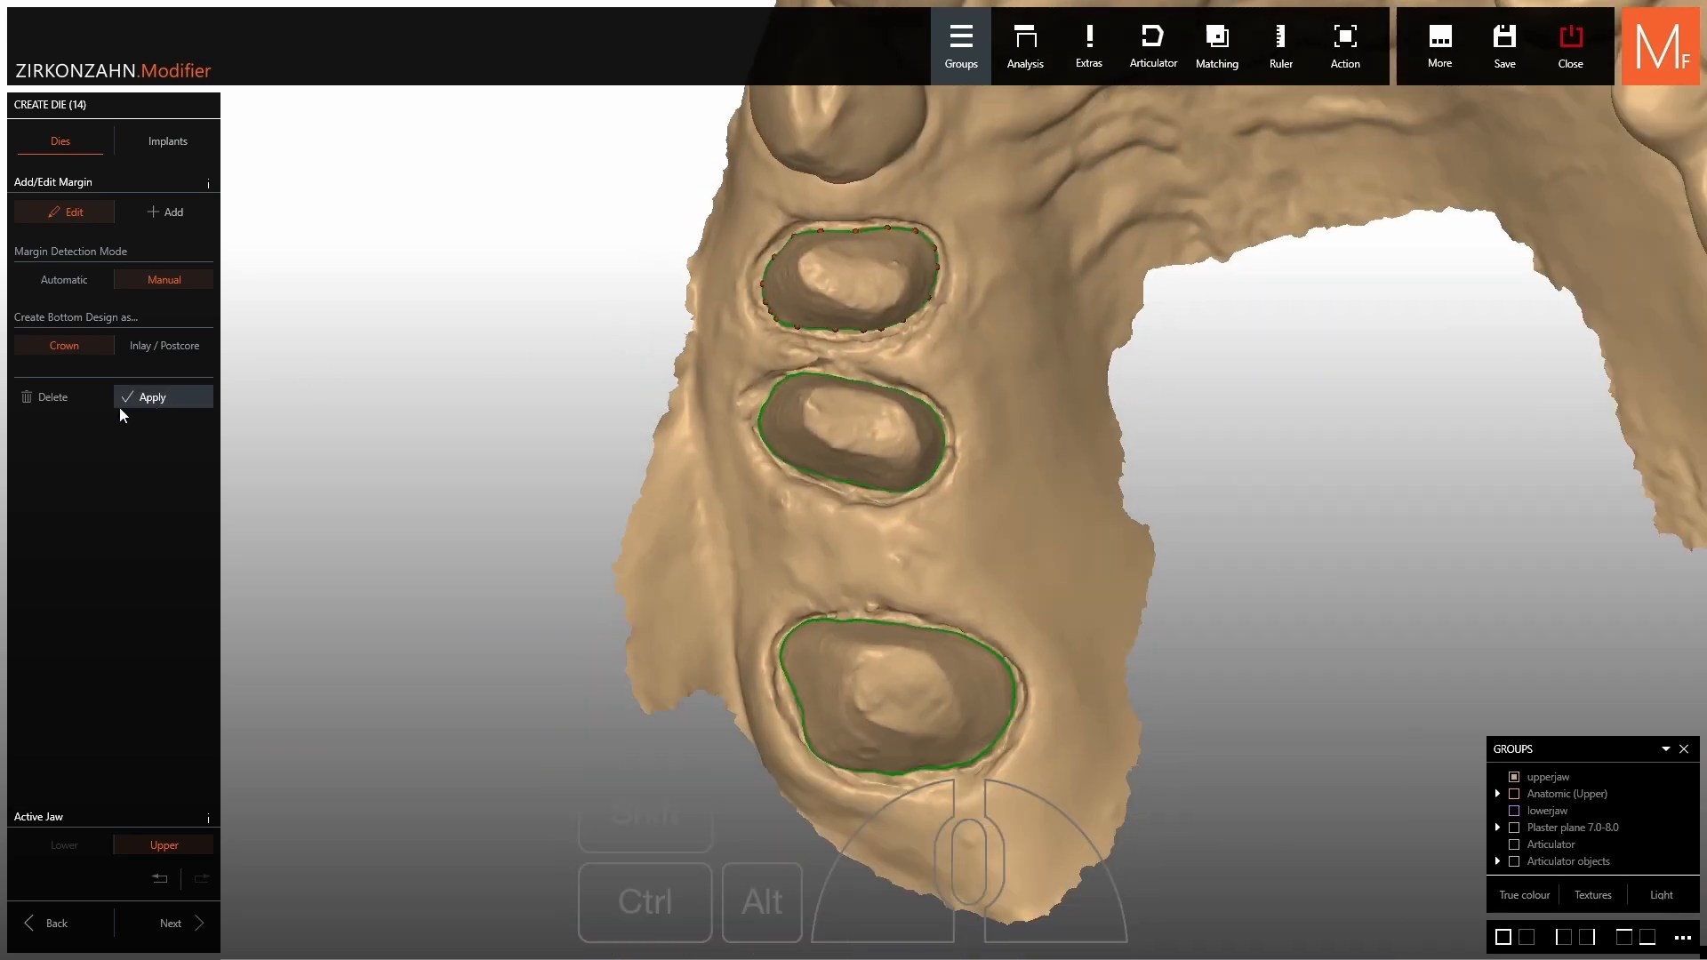
click(140, 397)
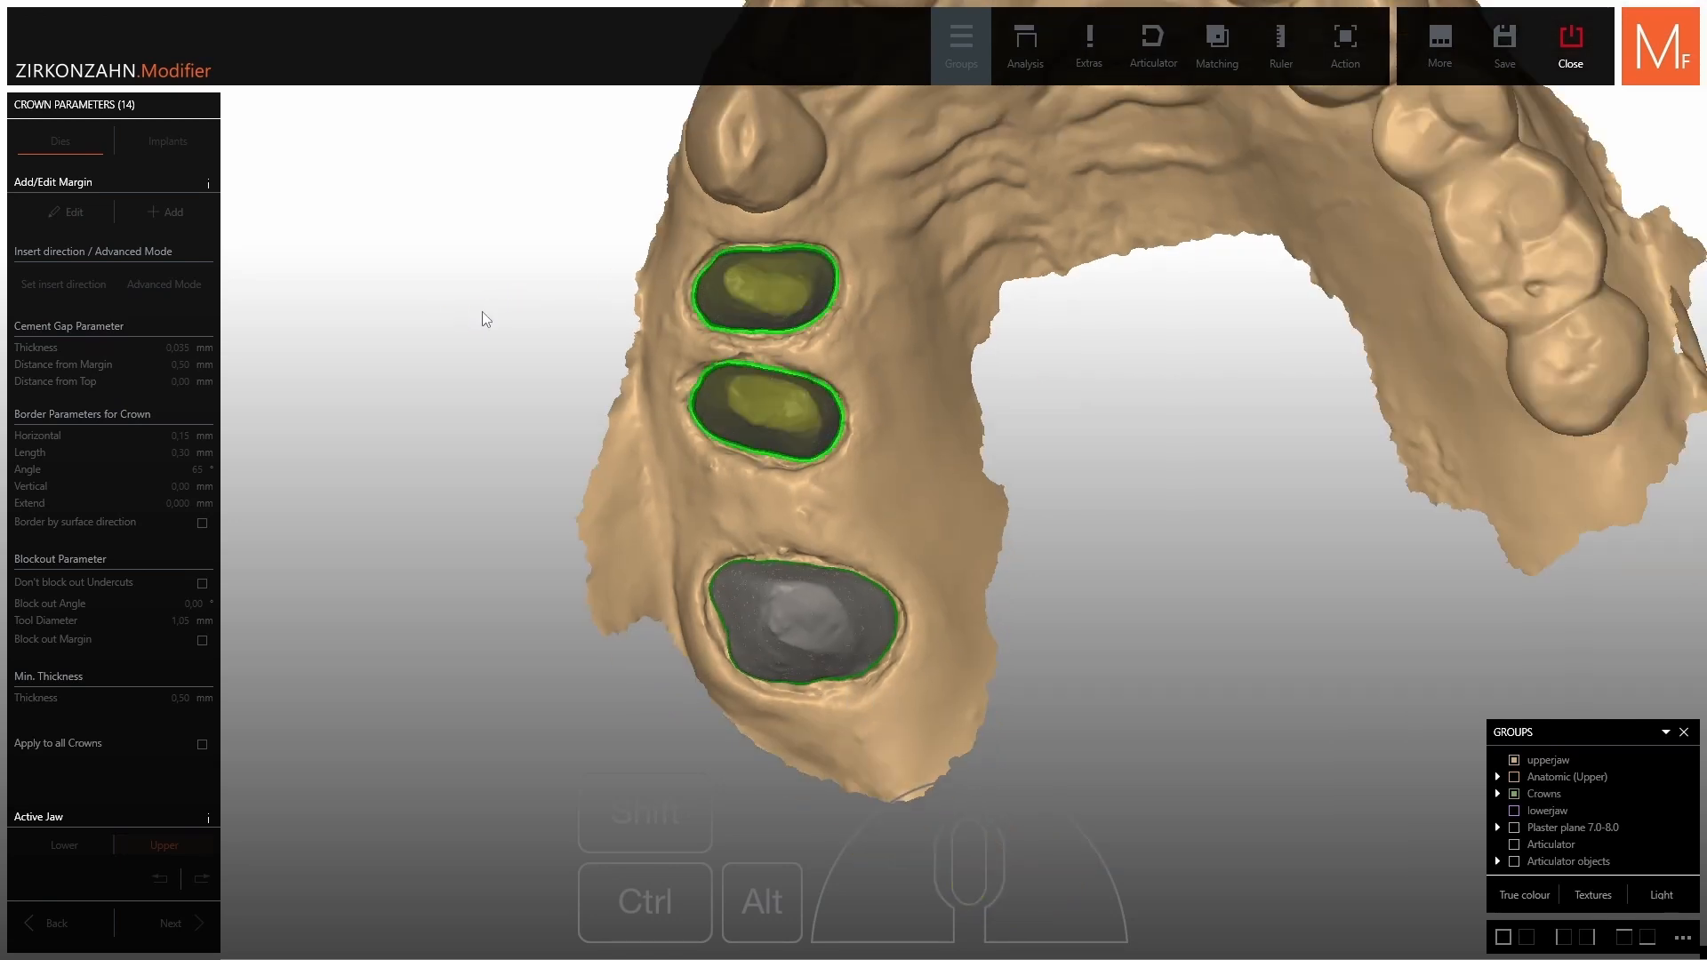
click(189, 929)
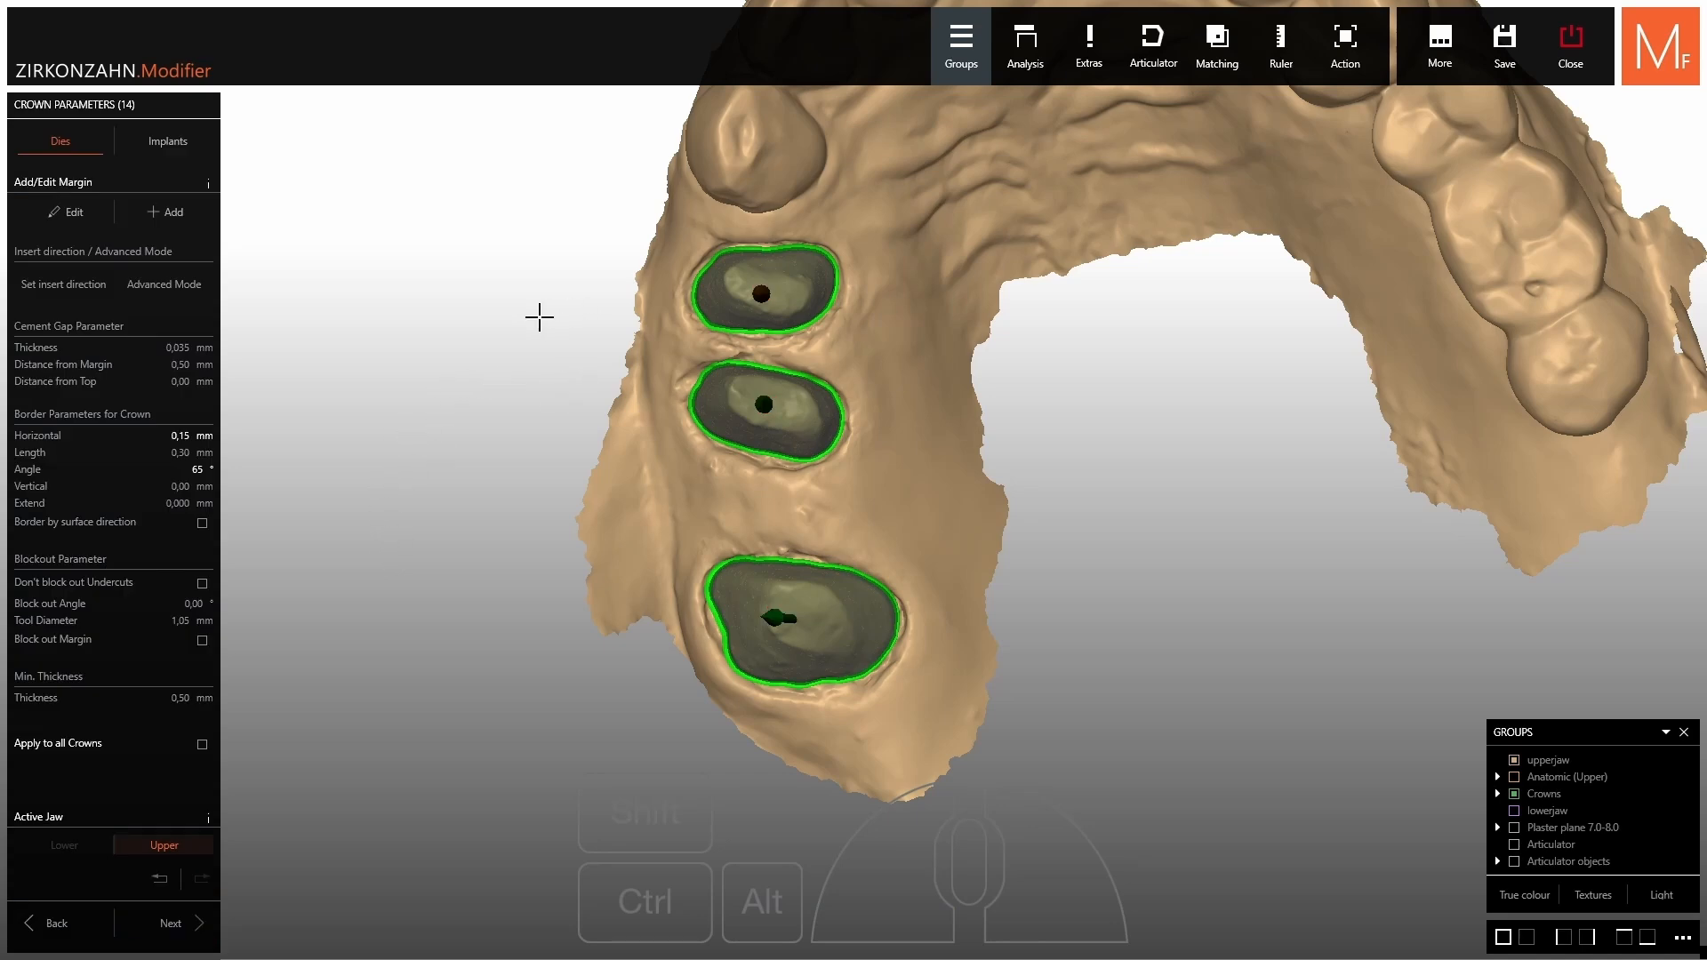
Reopen the margins for editing, select the margin of crown 15 and apply the dies again.
right_drag(530, 331, 527, 265)
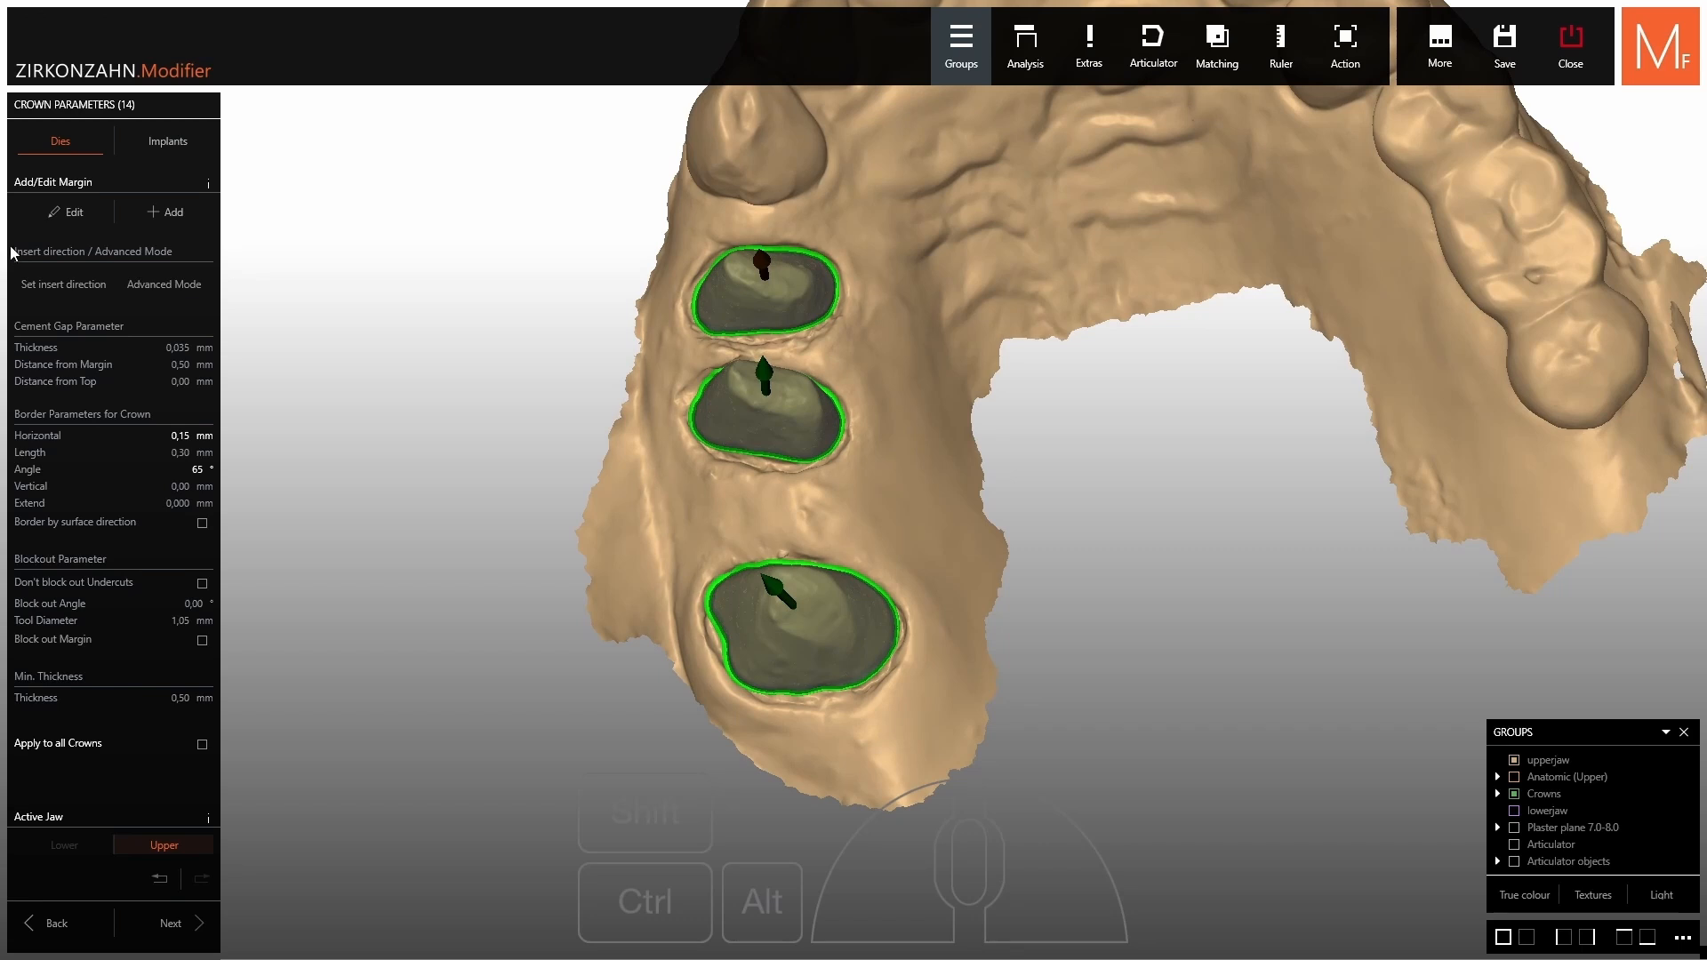
click(70, 215)
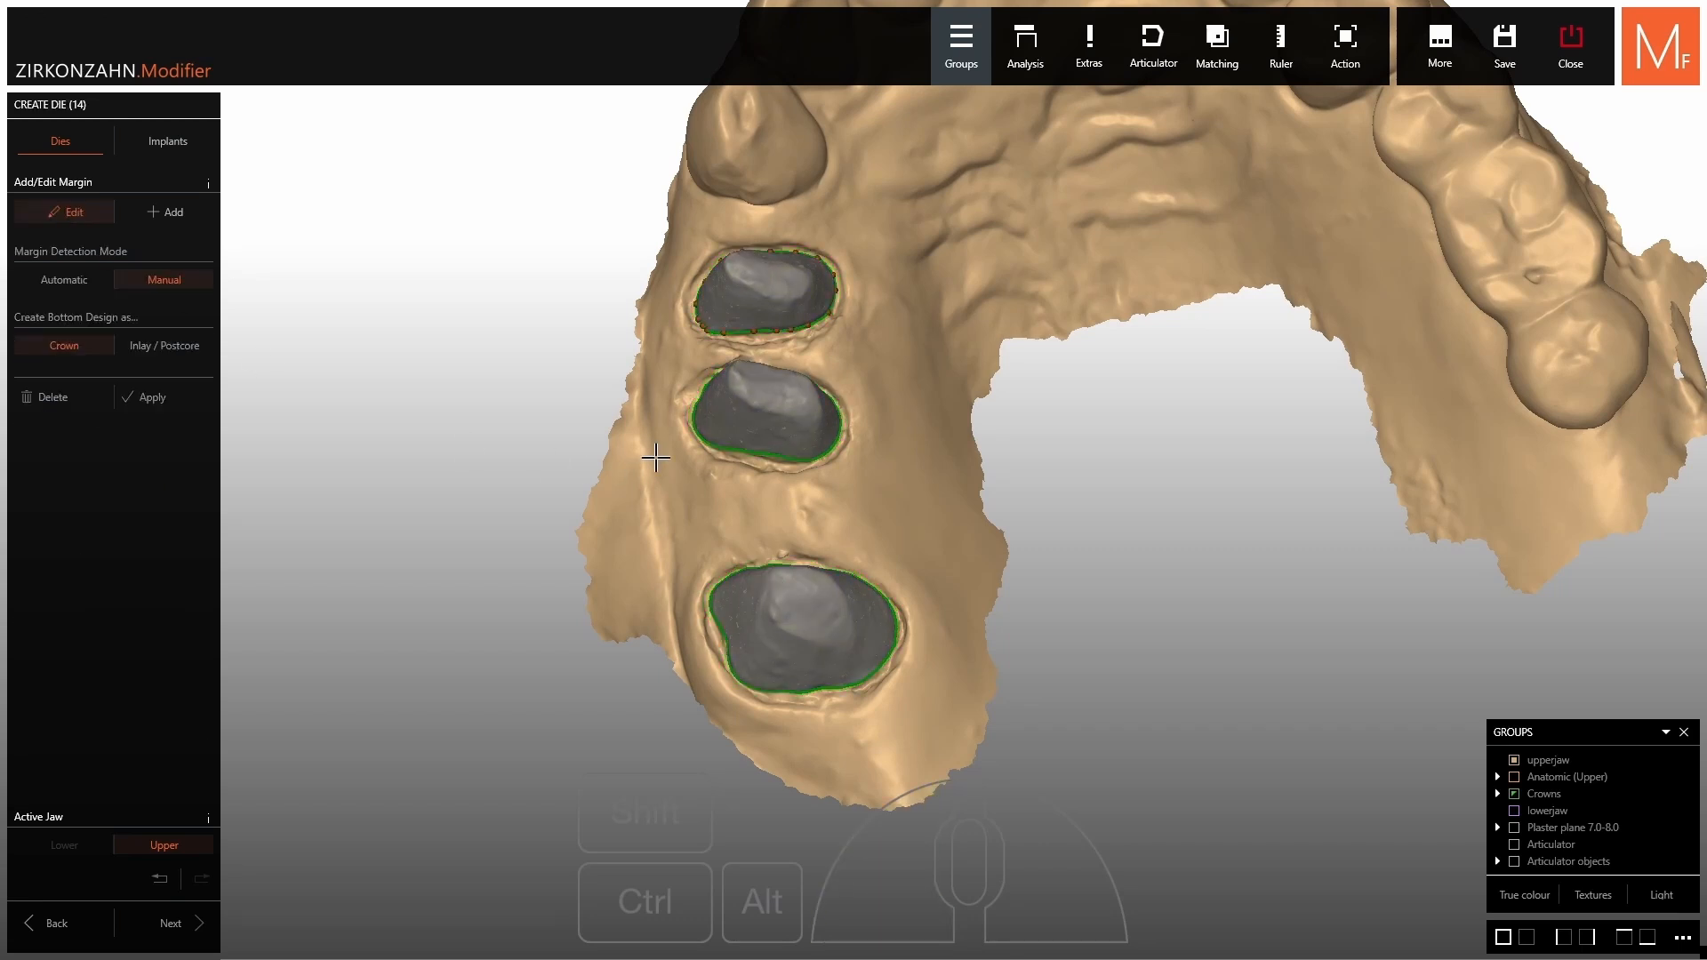
click(714, 404)
click(157, 406)
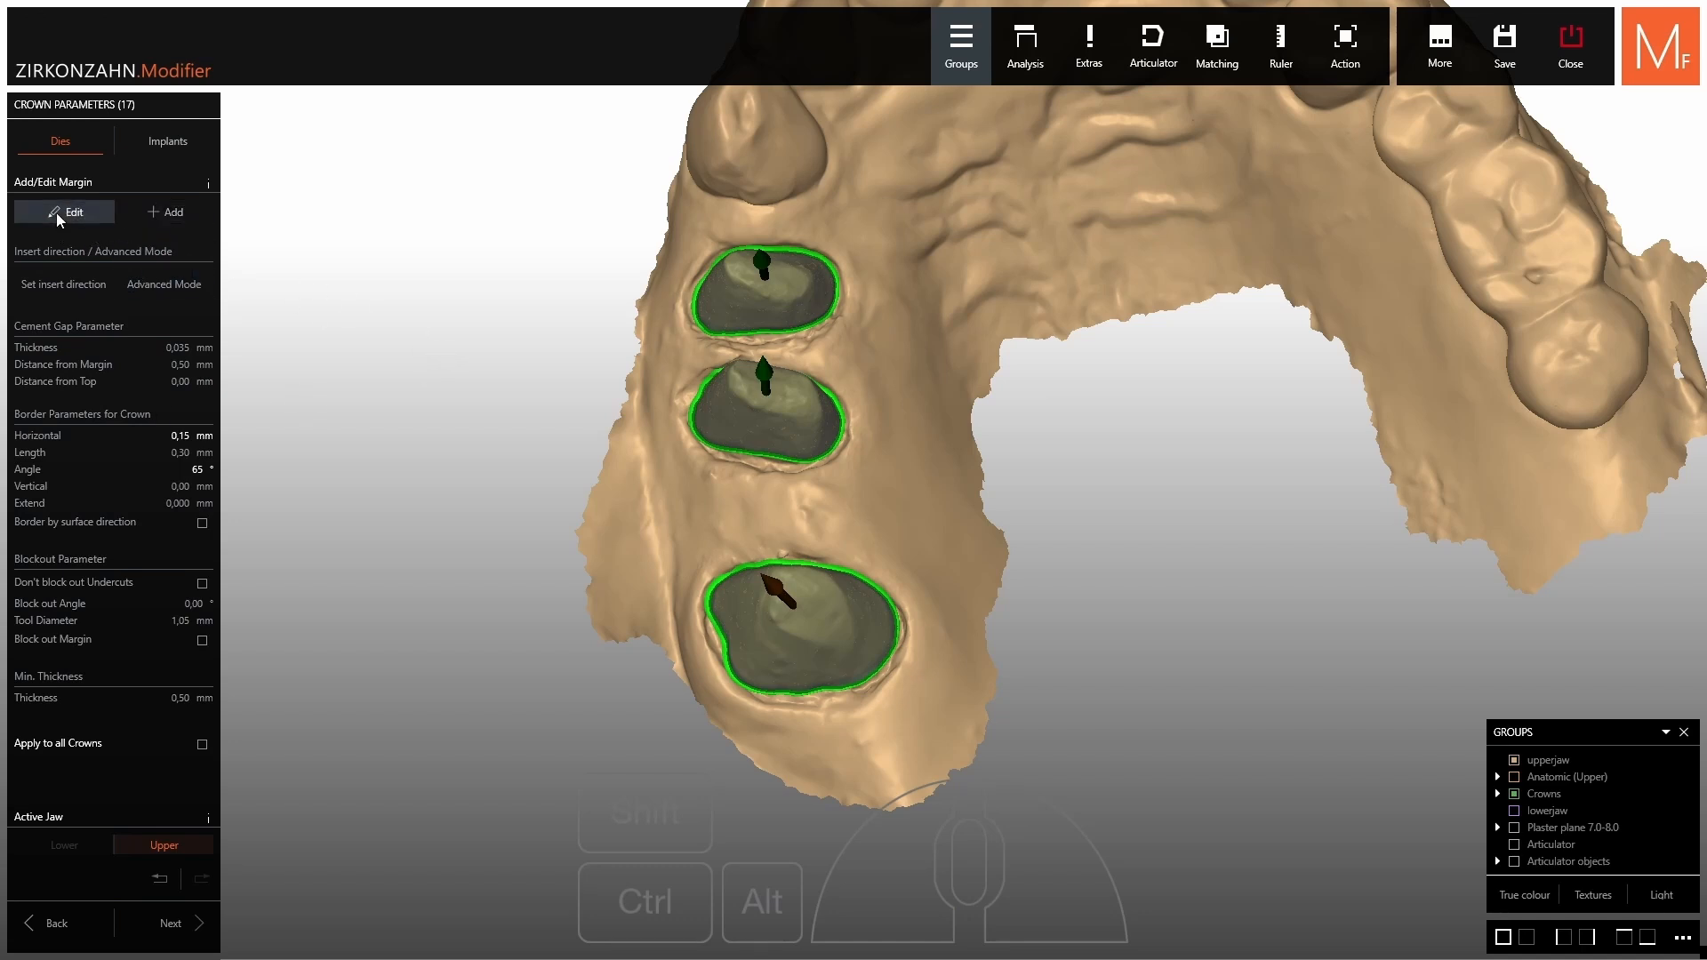
Set the insert direction of all three crown dies from an occlusal view straight onto the preparations and apply it.
click(63, 283)
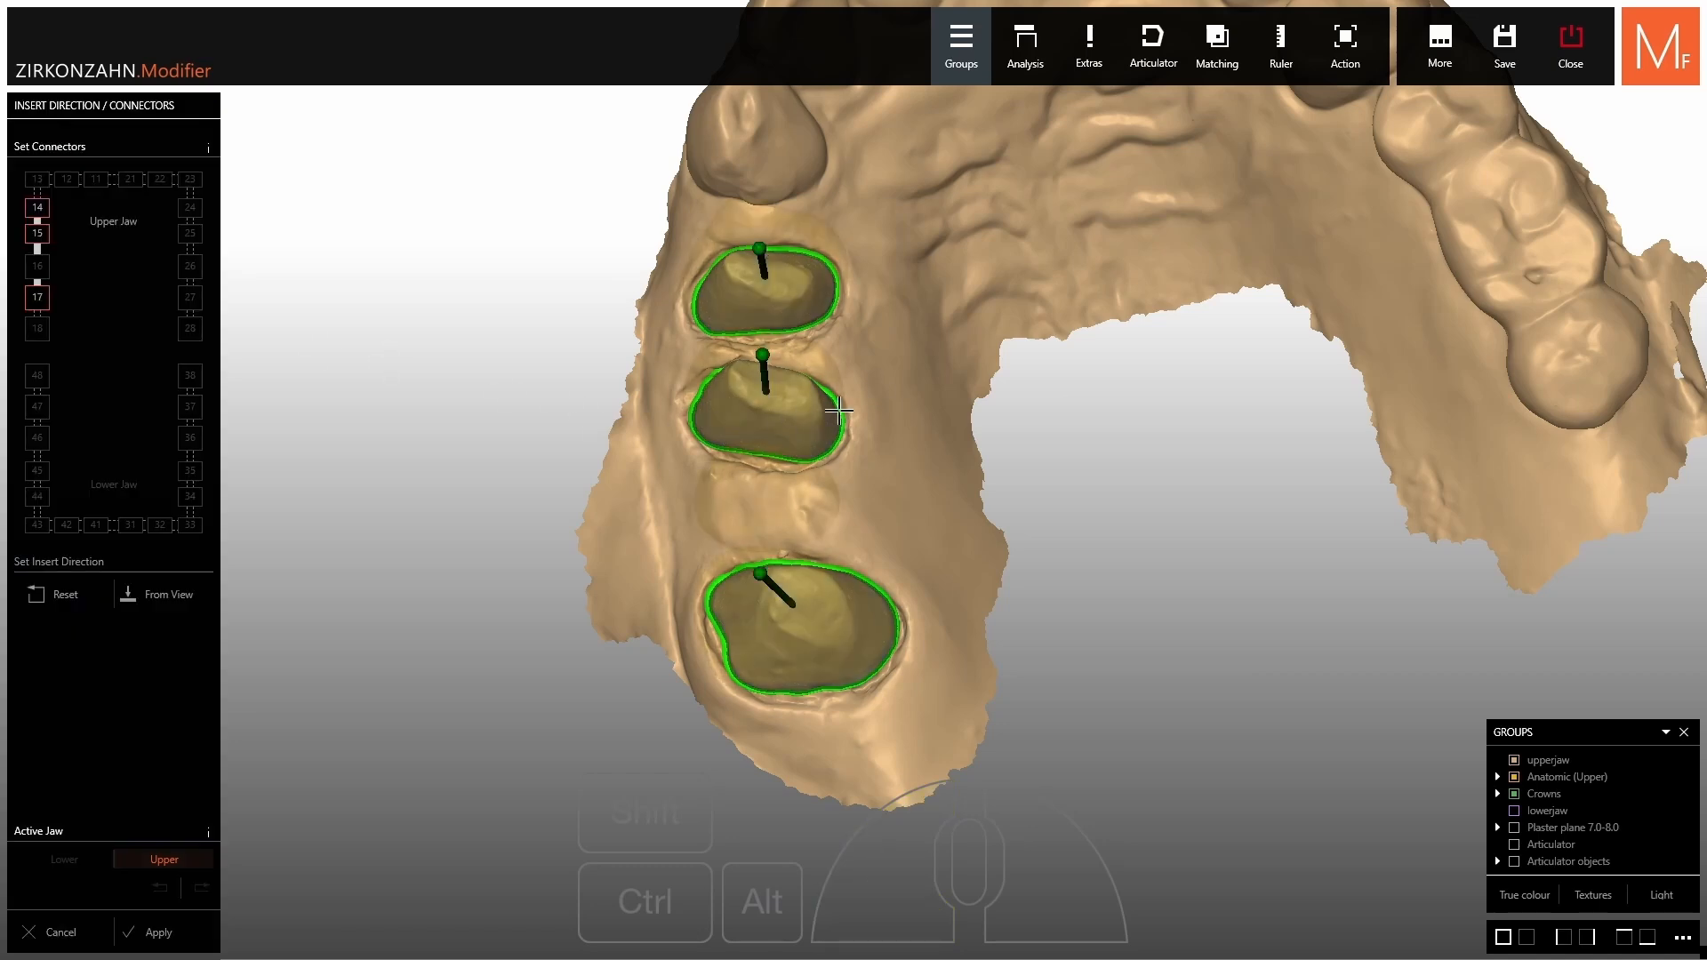
mouse_move(835, 409)
right_down()
mouse_move(835, 454)
mouse_move(836, 431)
right_up()
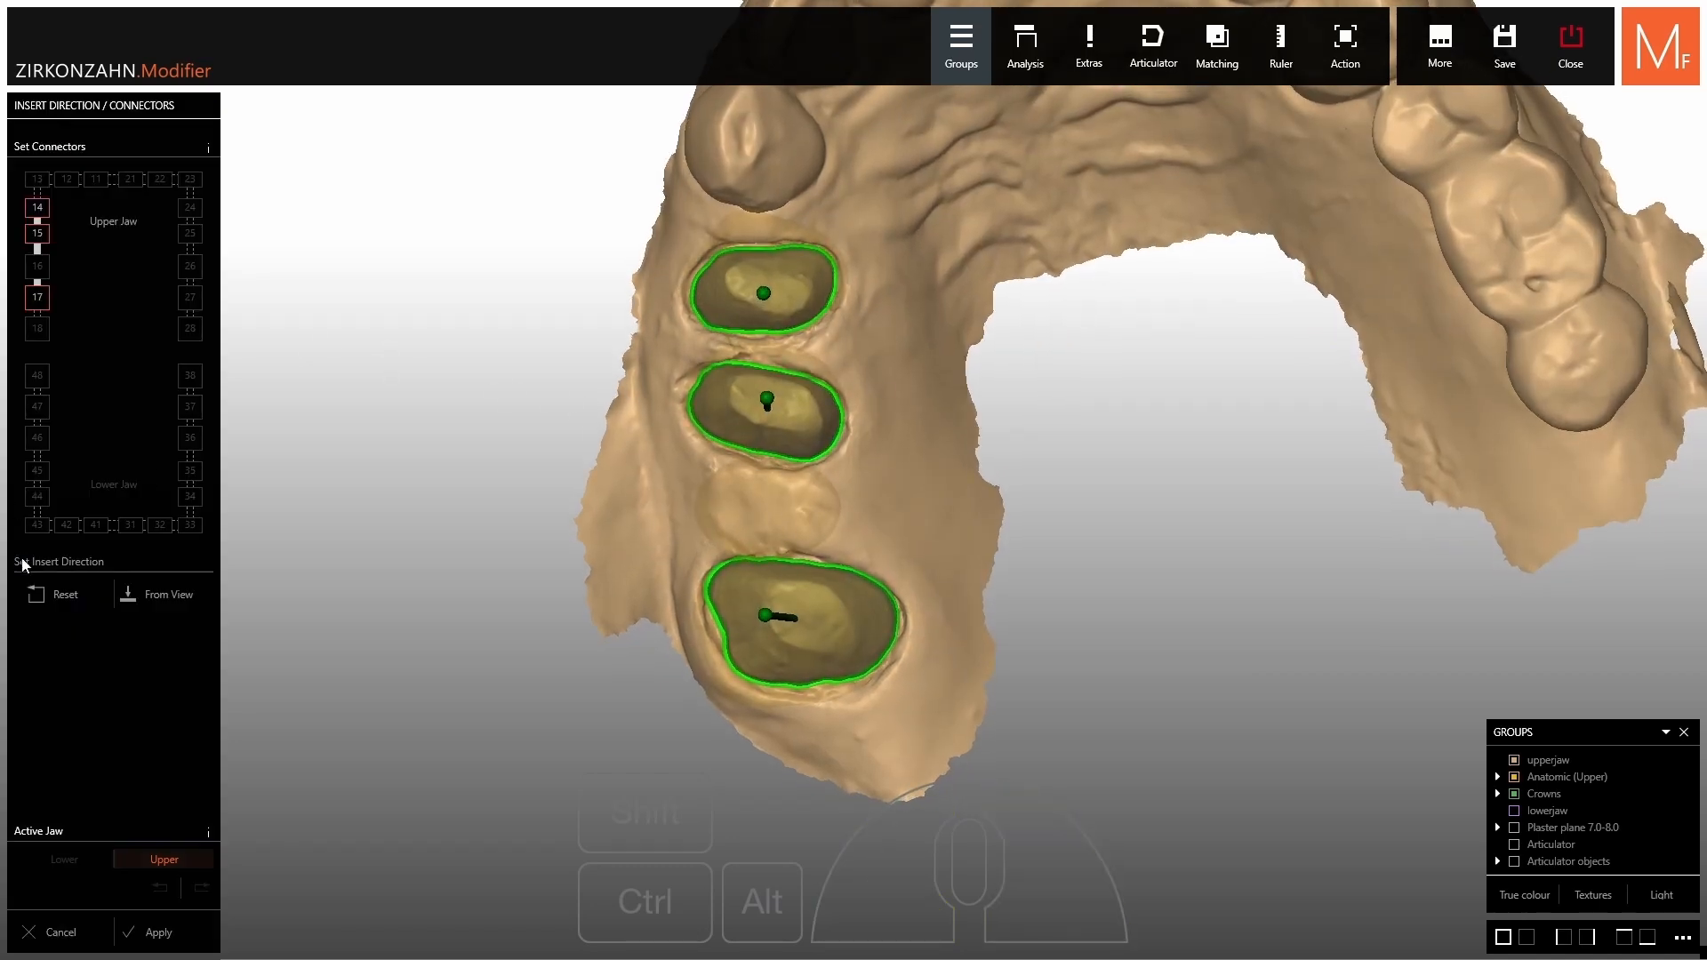
click(157, 601)
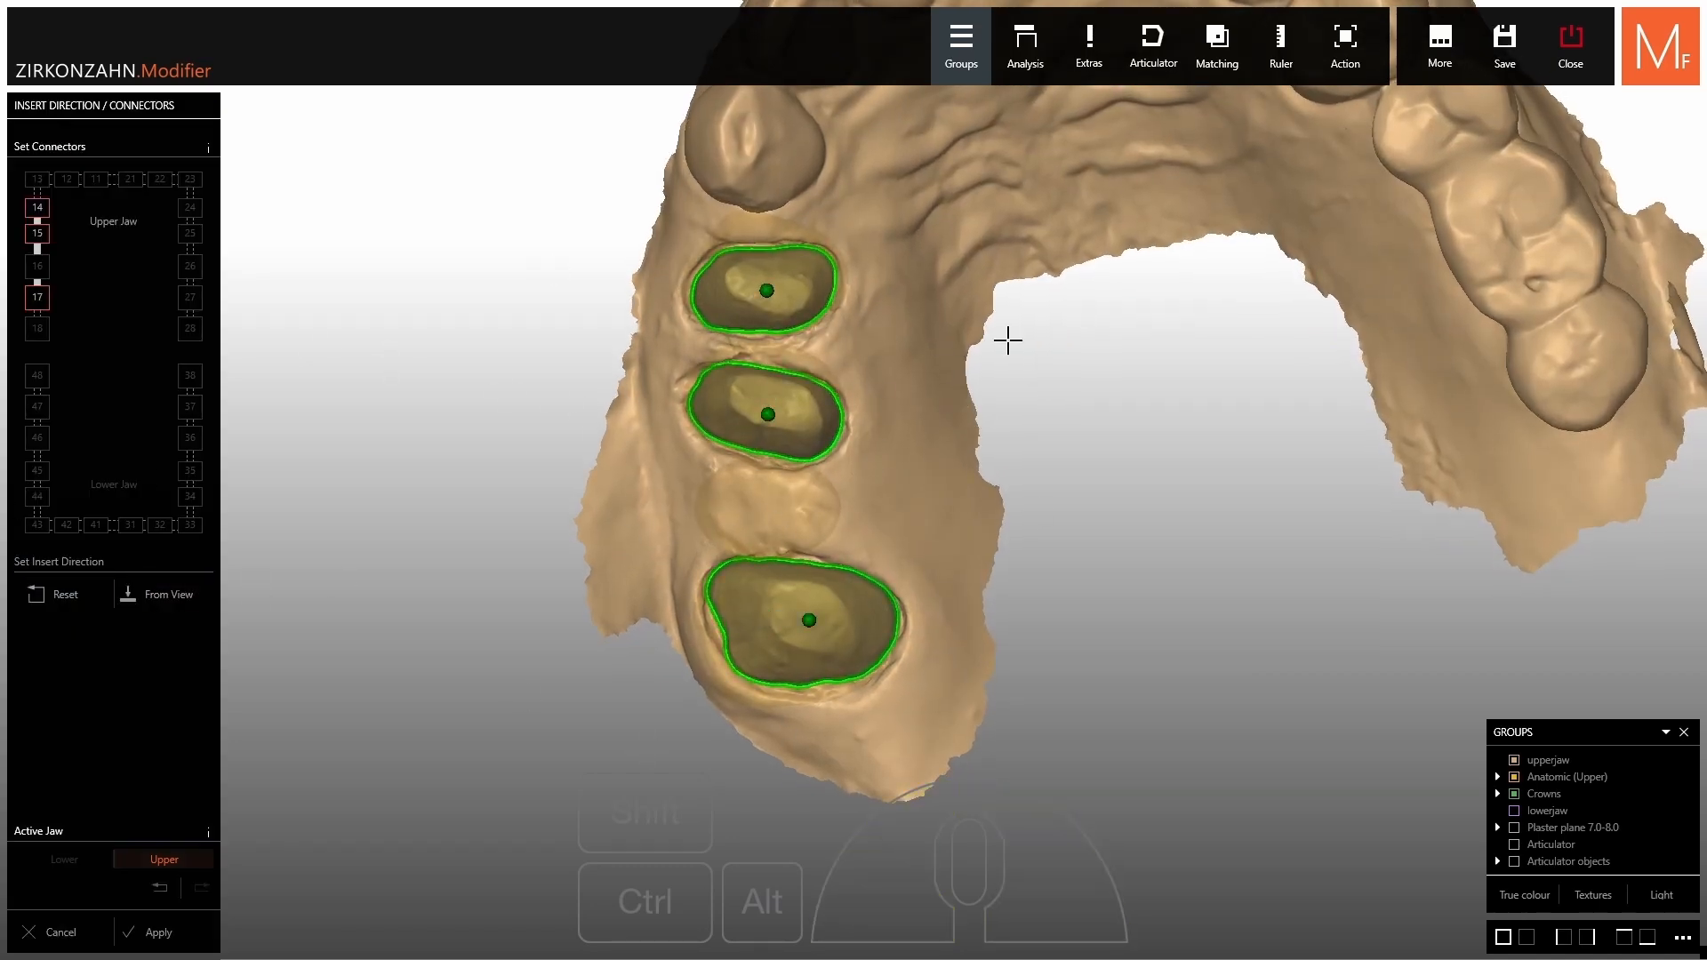
click(156, 930)
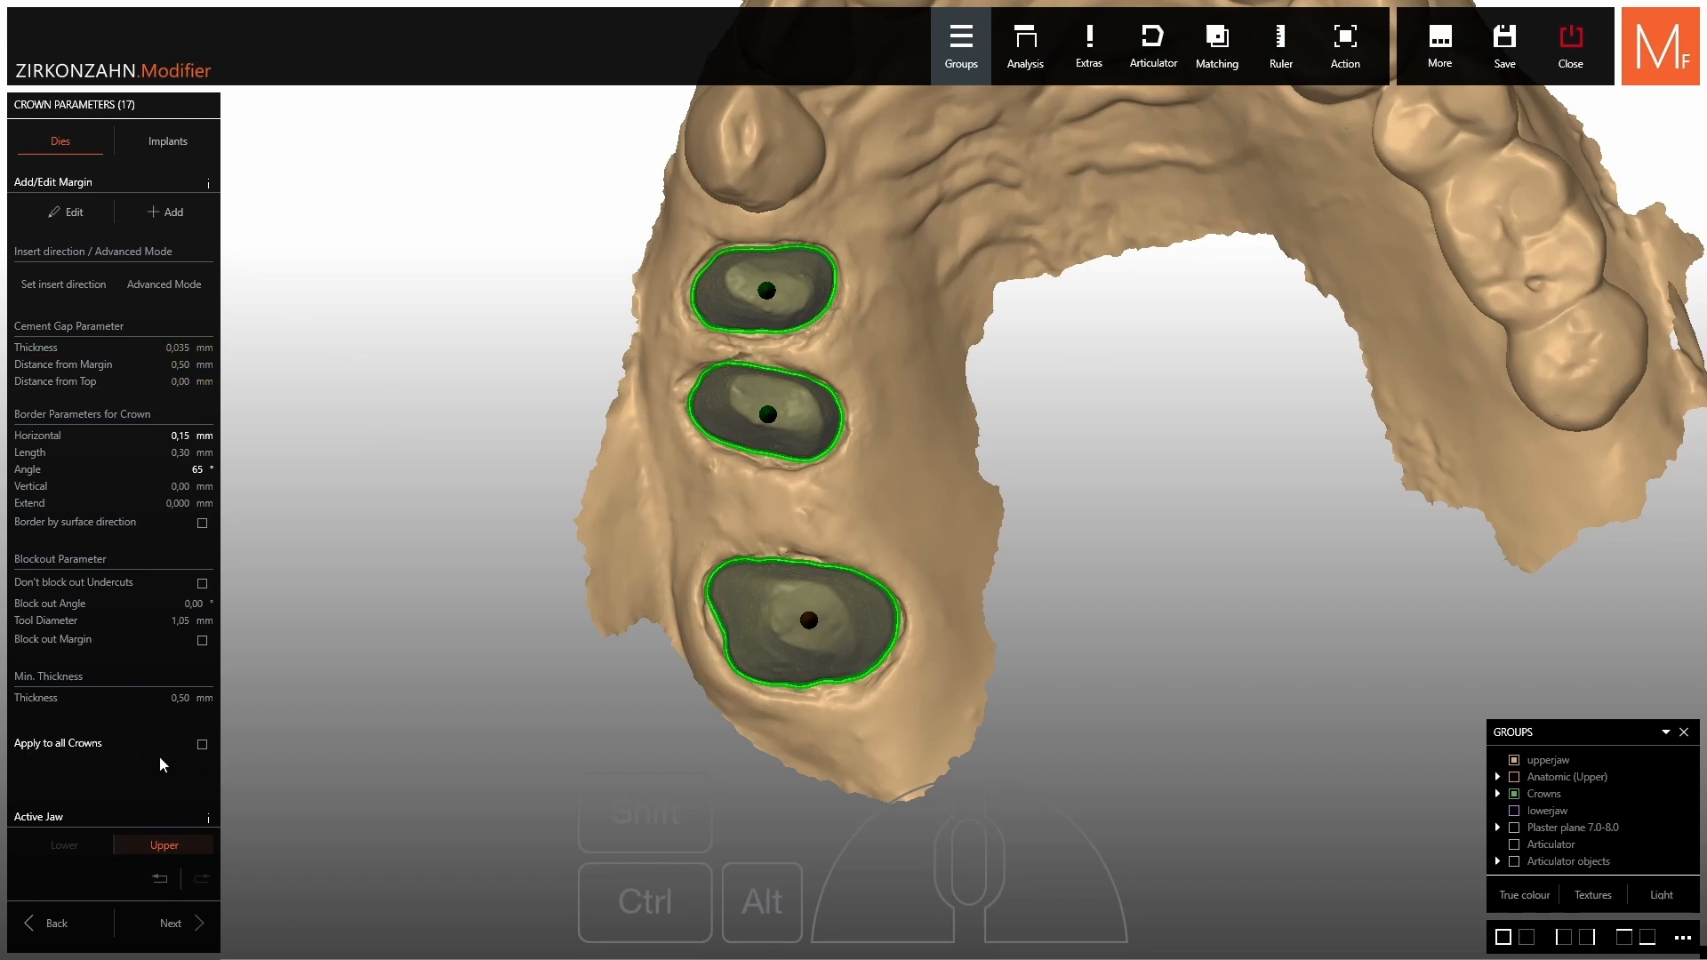
Apply the parameters to all crowns with a 0.10 mm horizontal border and 0.00 mm length, and continue to tooth placement.
click(203, 747)
mouse_move(39, 456)
mouse_down()
mouse_move(160, 443)
mouse_move(45, 447)
mouse_up()
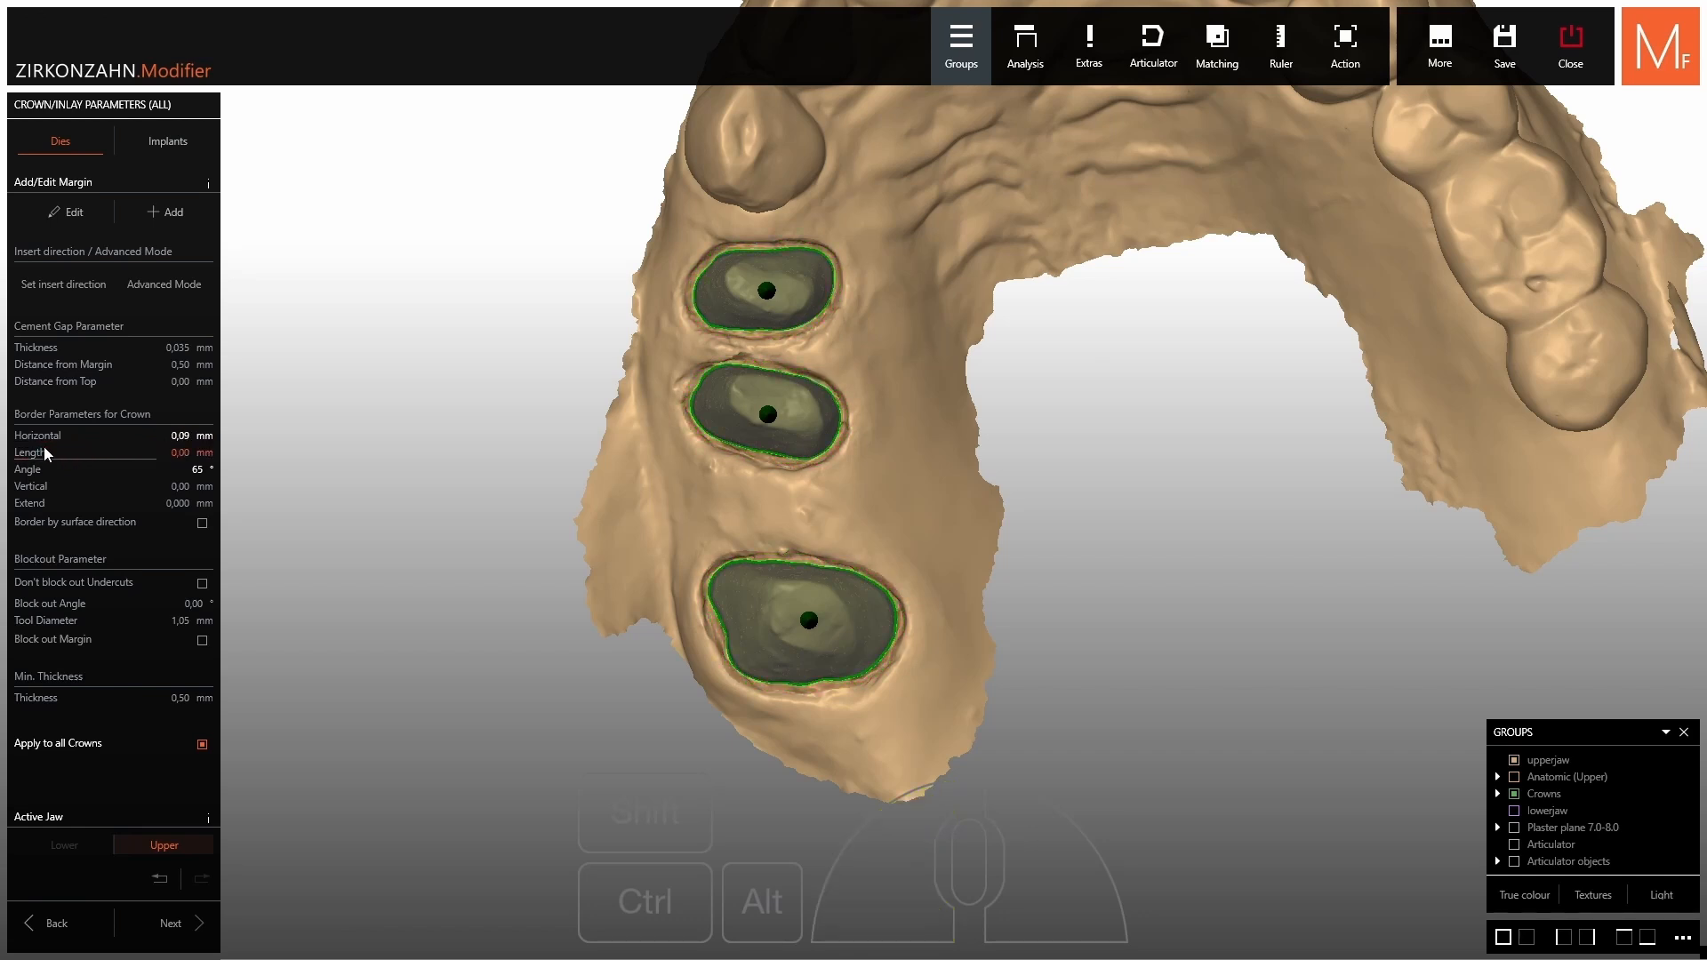
scroll(51, 439, up, 1)
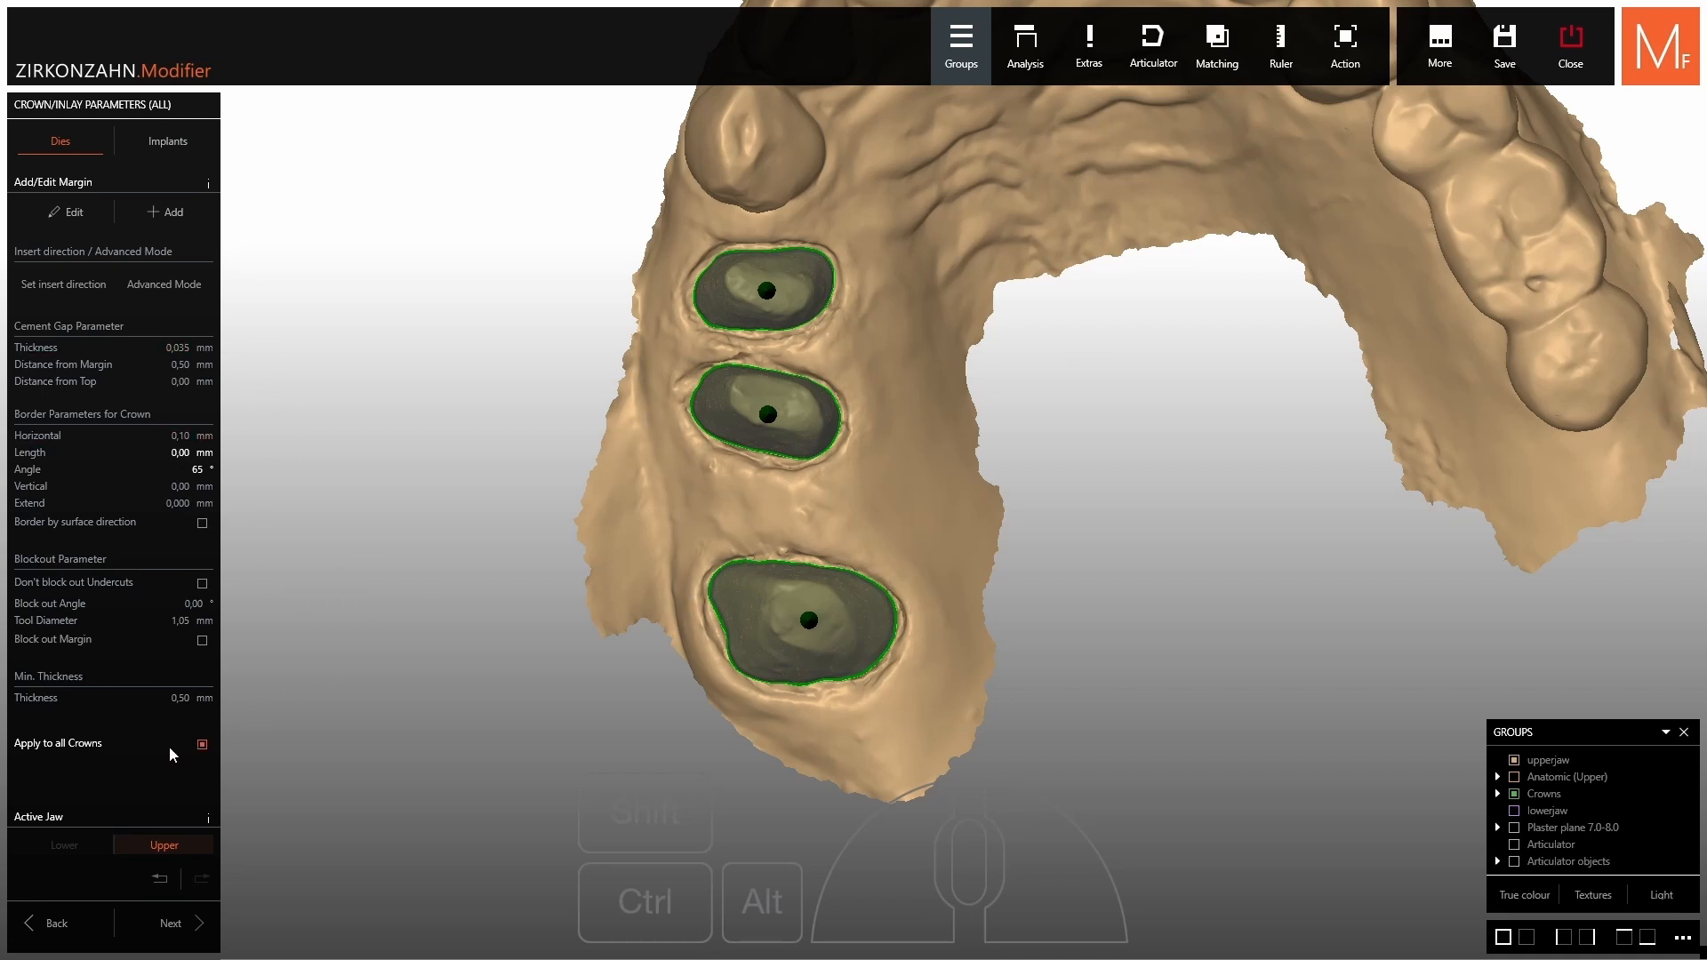
click(178, 925)
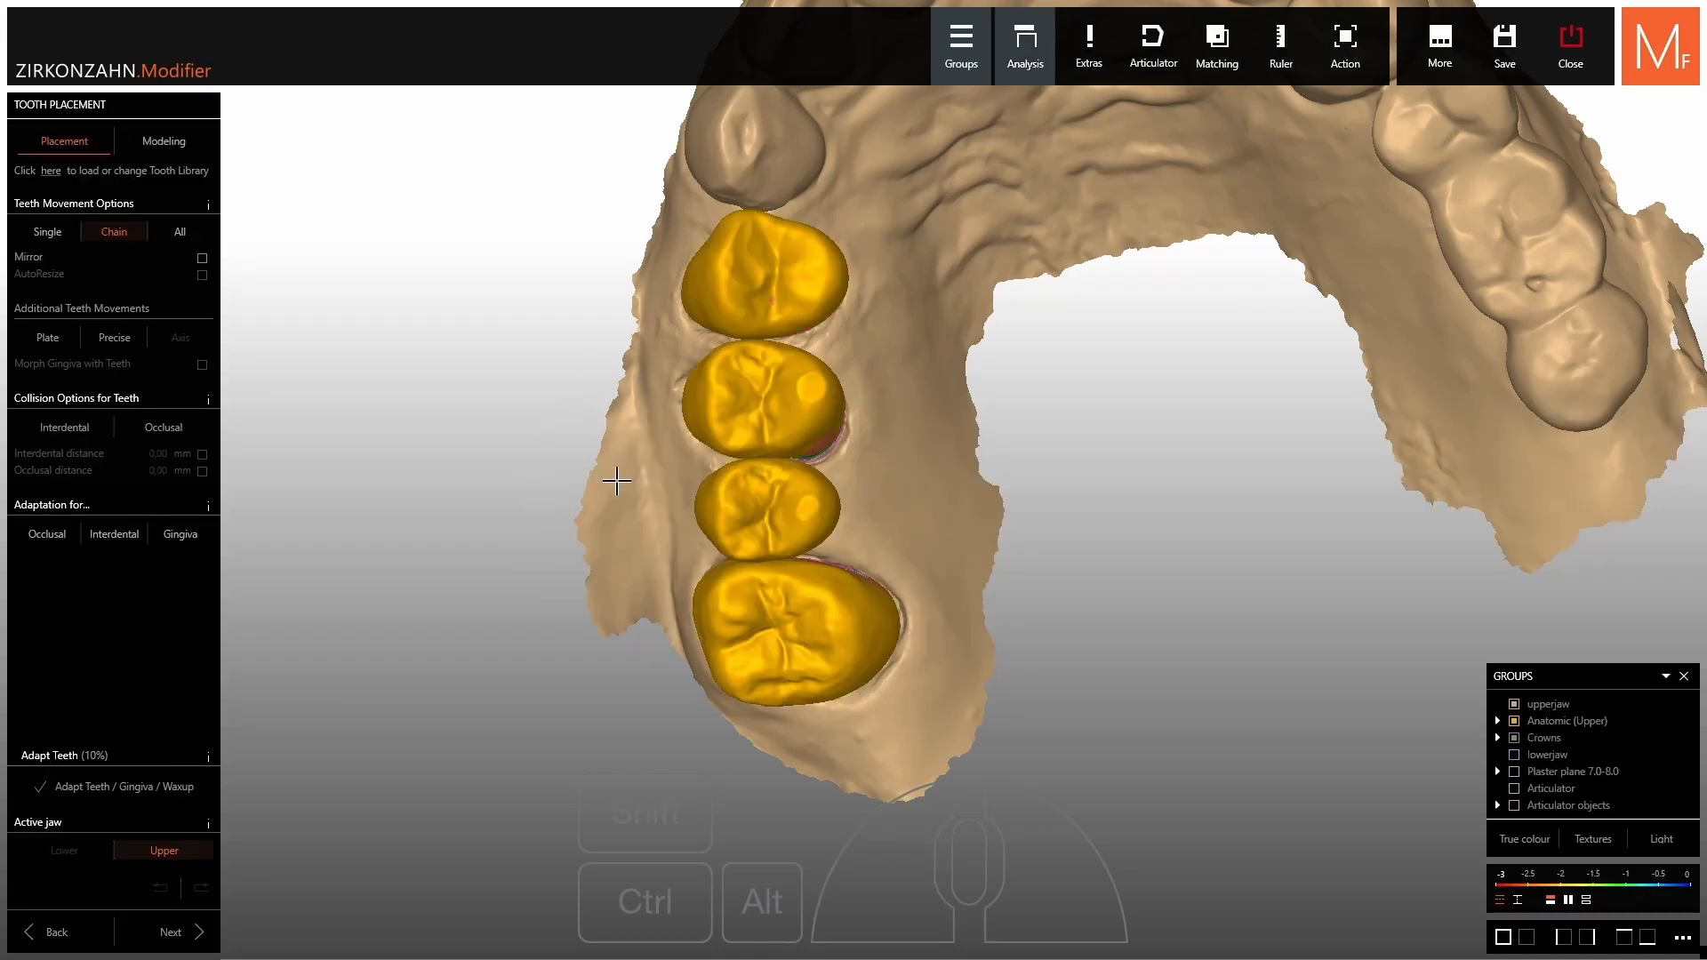
Reduce the Adapt Teeth value to 4% and adapt the anatomic teeth to the dies.
right_drag(616, 480, 859, 587)
scroll(845, 579, up, 4)
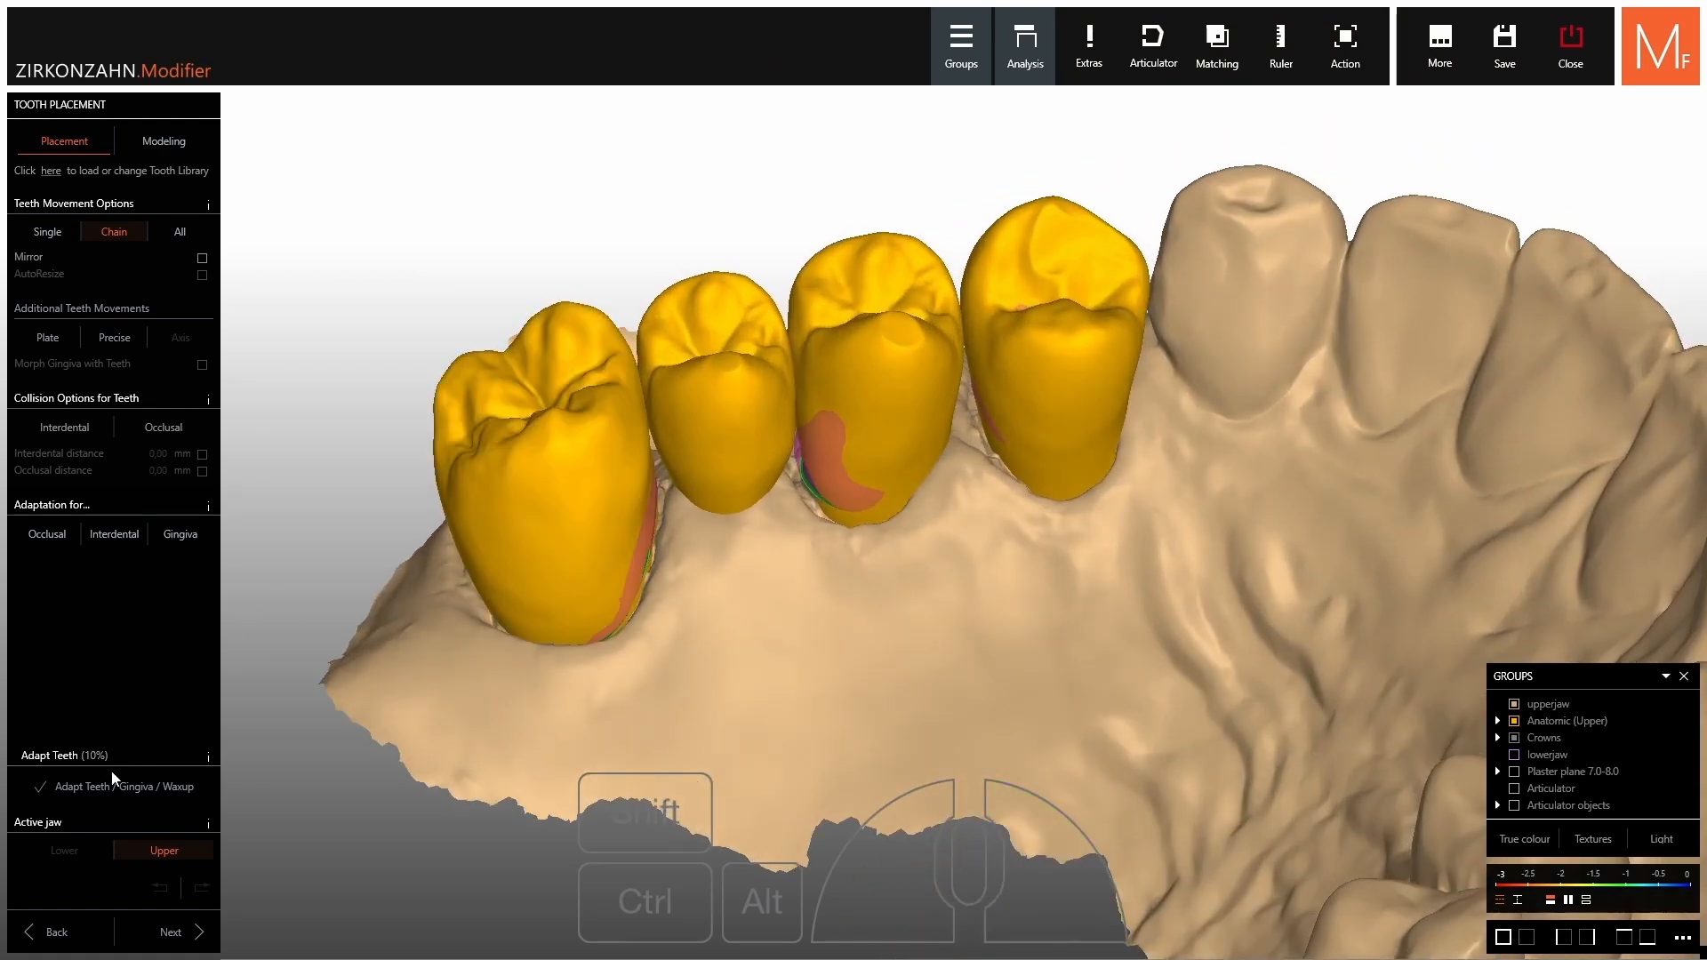
scroll(103, 759, down, 4)
scroll(103, 758, down, 2)
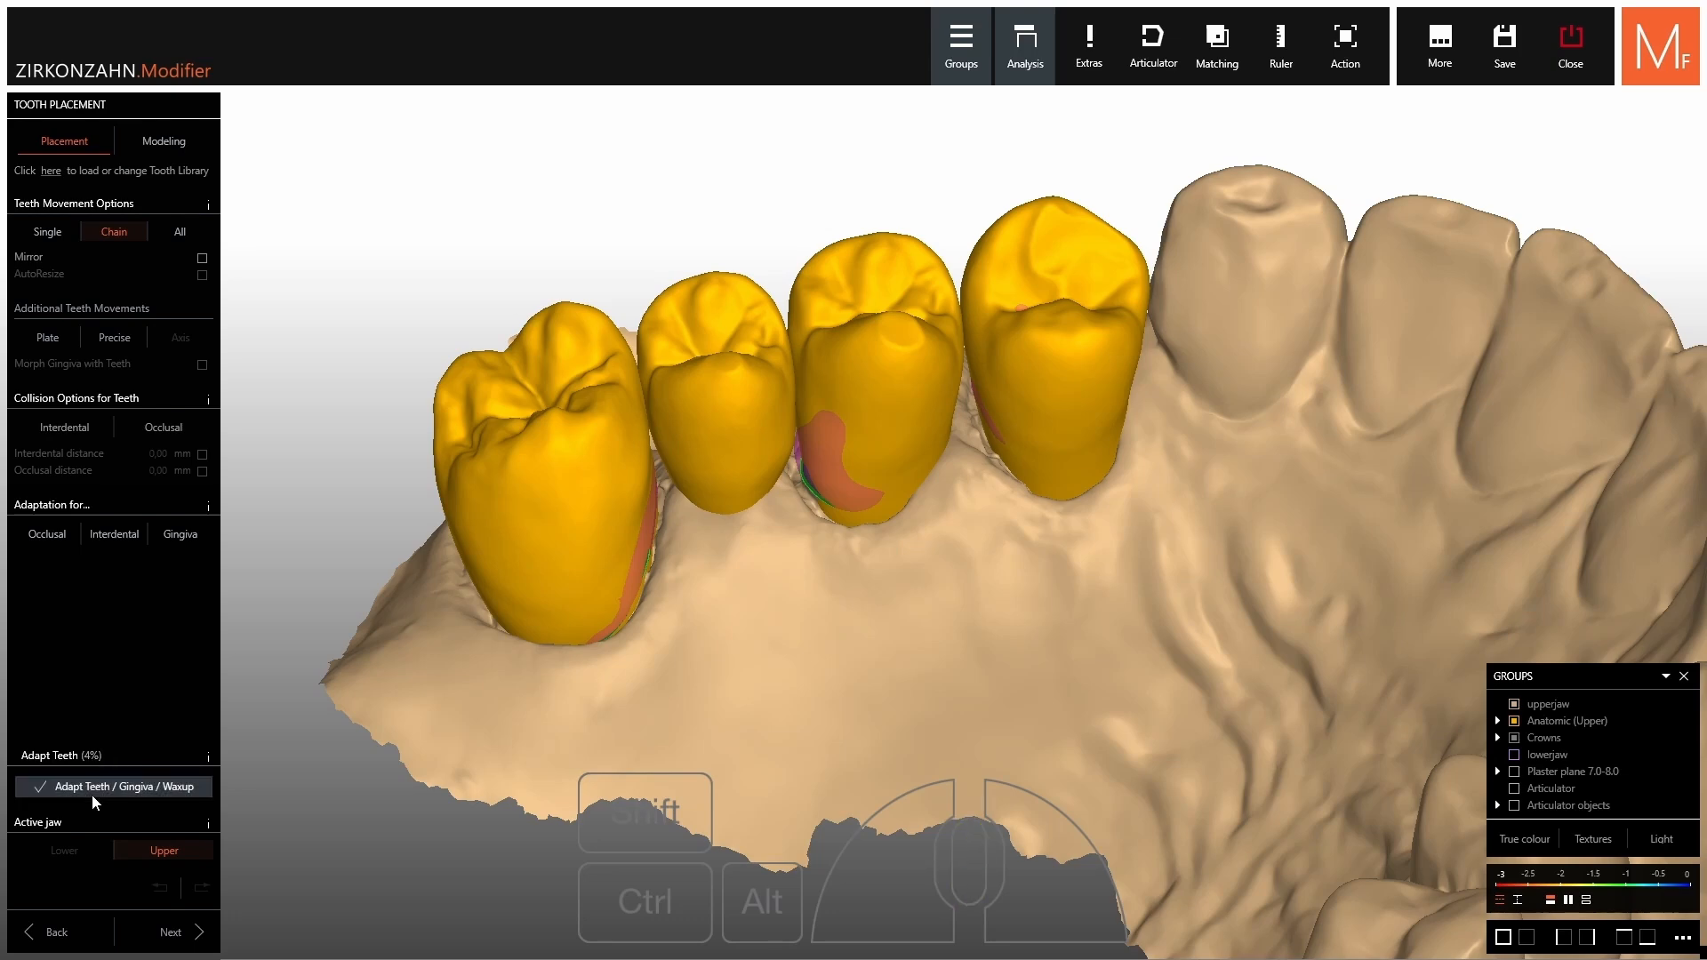
click(93, 793)
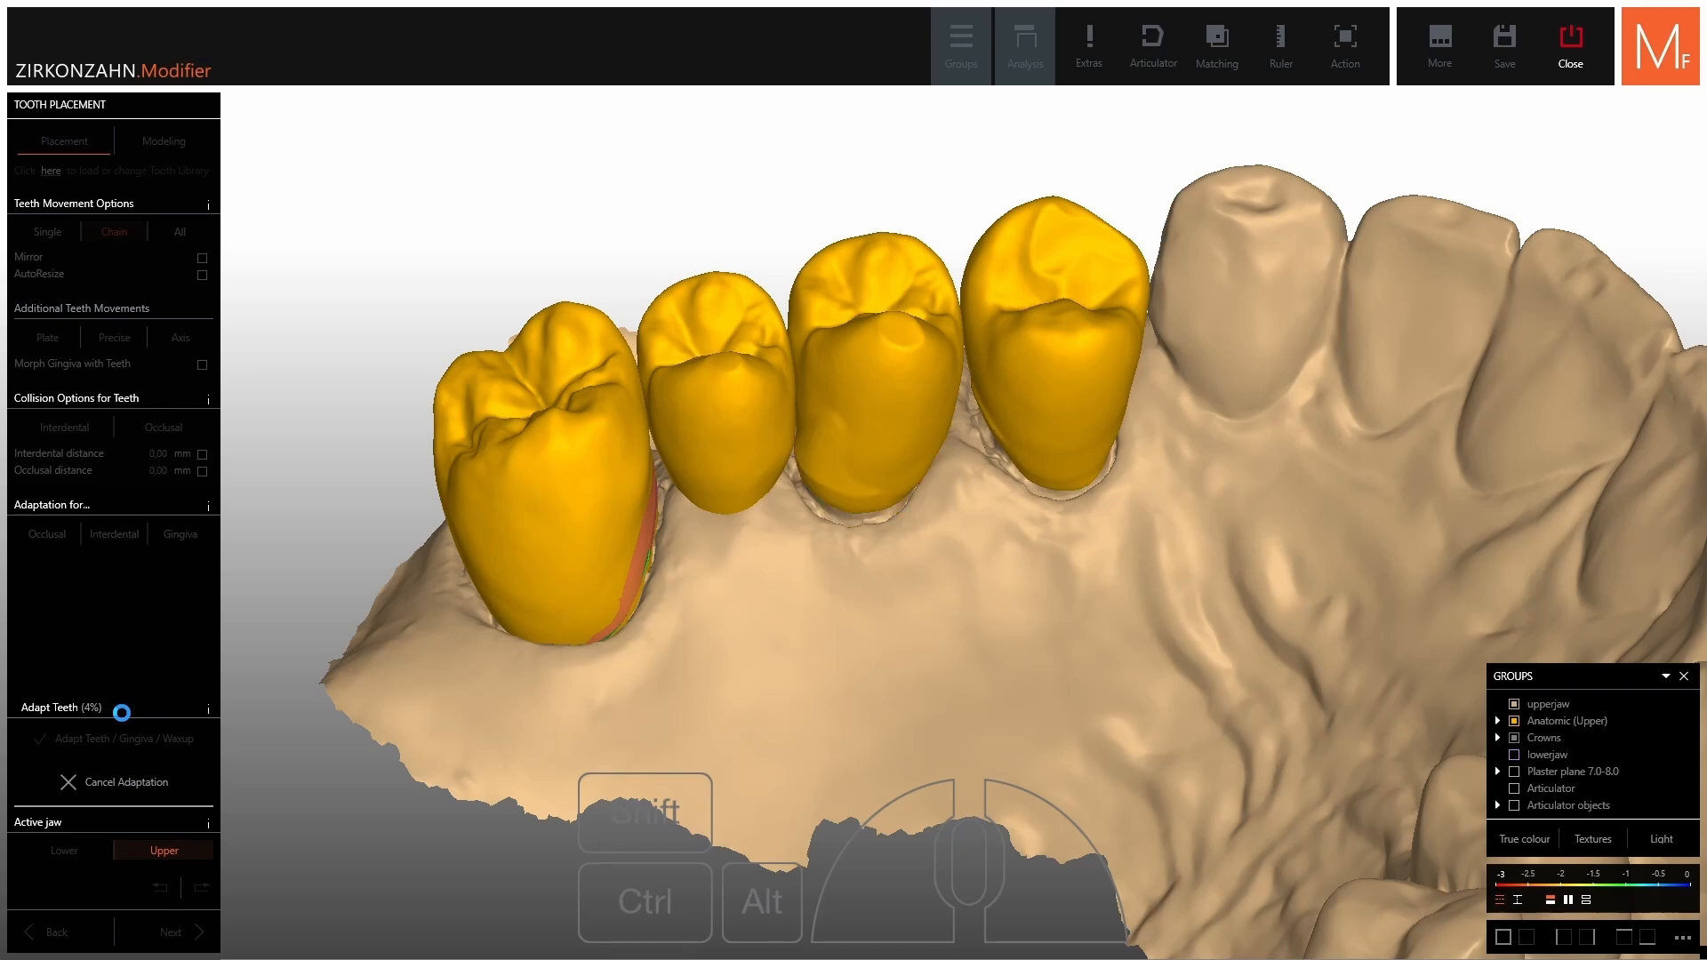
Compare the adaptation by undoing and redoing it, and revert adaptation and free modellation on tooth 15.
ctrl+middle_click(760, 775)
right_drag(812, 755, 976, 418)
ctrl+shift+middle_click(832, 724)
click(157, 893)
click(202, 888)
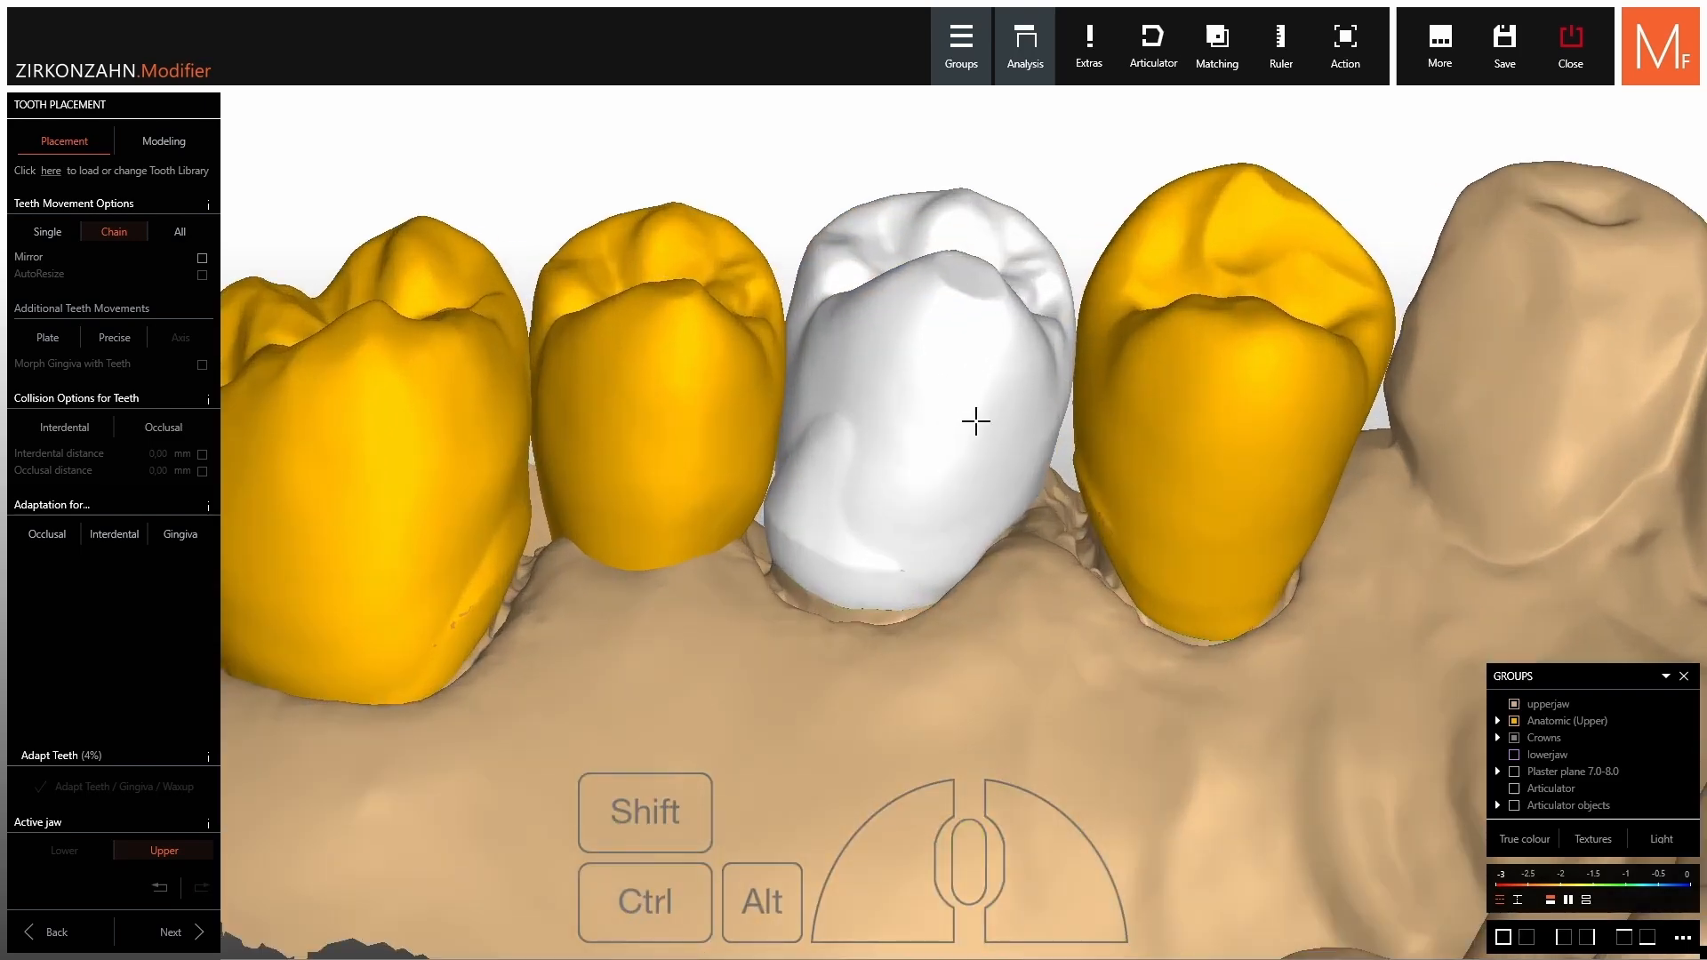
right_click(907, 355)
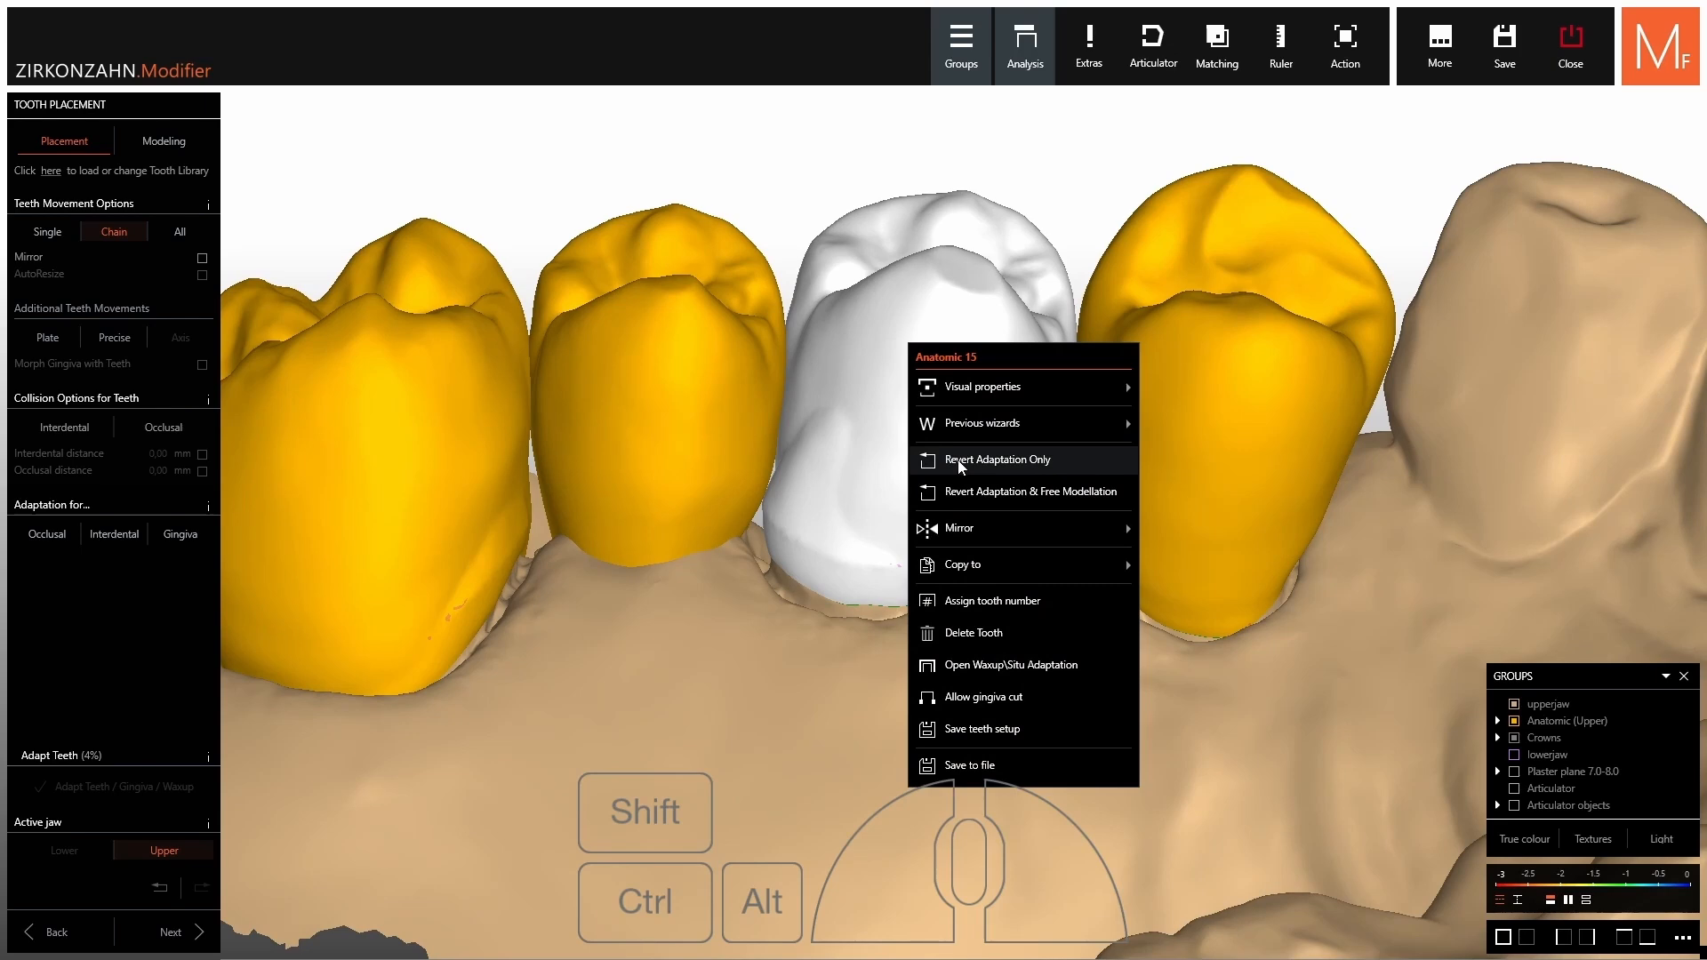
click(968, 494)
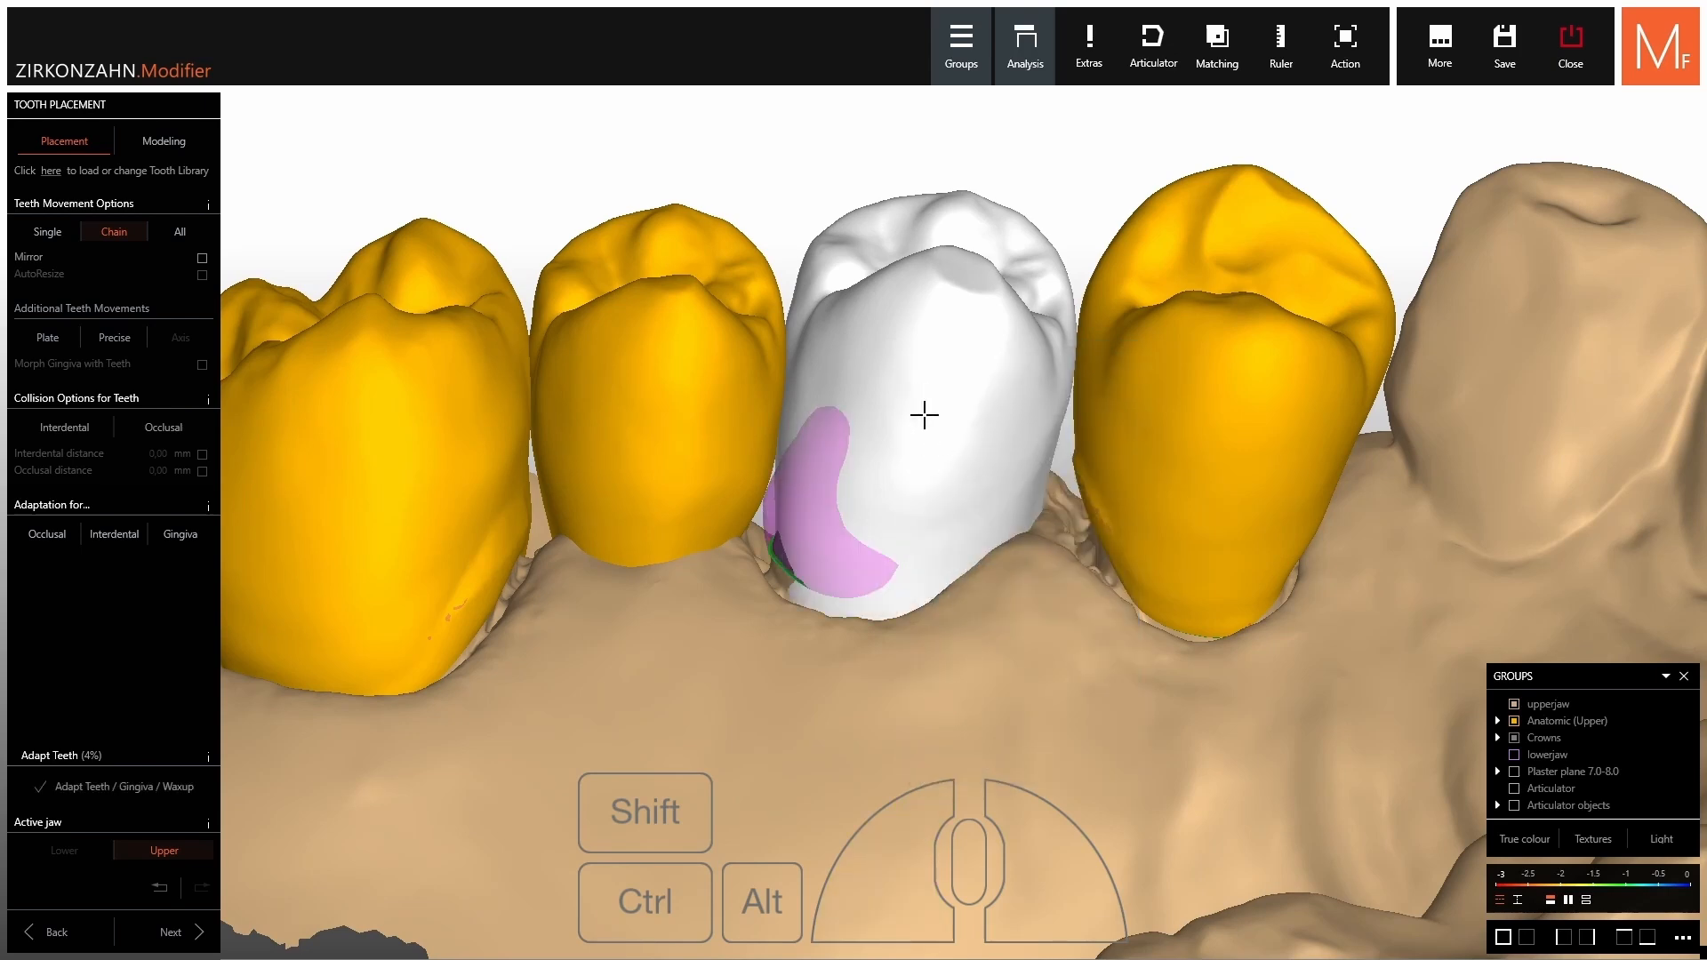
Try shifting tooth 15 on its own with single tooth movement and undo the shift.
right_drag(922, 411, 867, 444)
click(47, 236)
drag(881, 426, 886, 429)
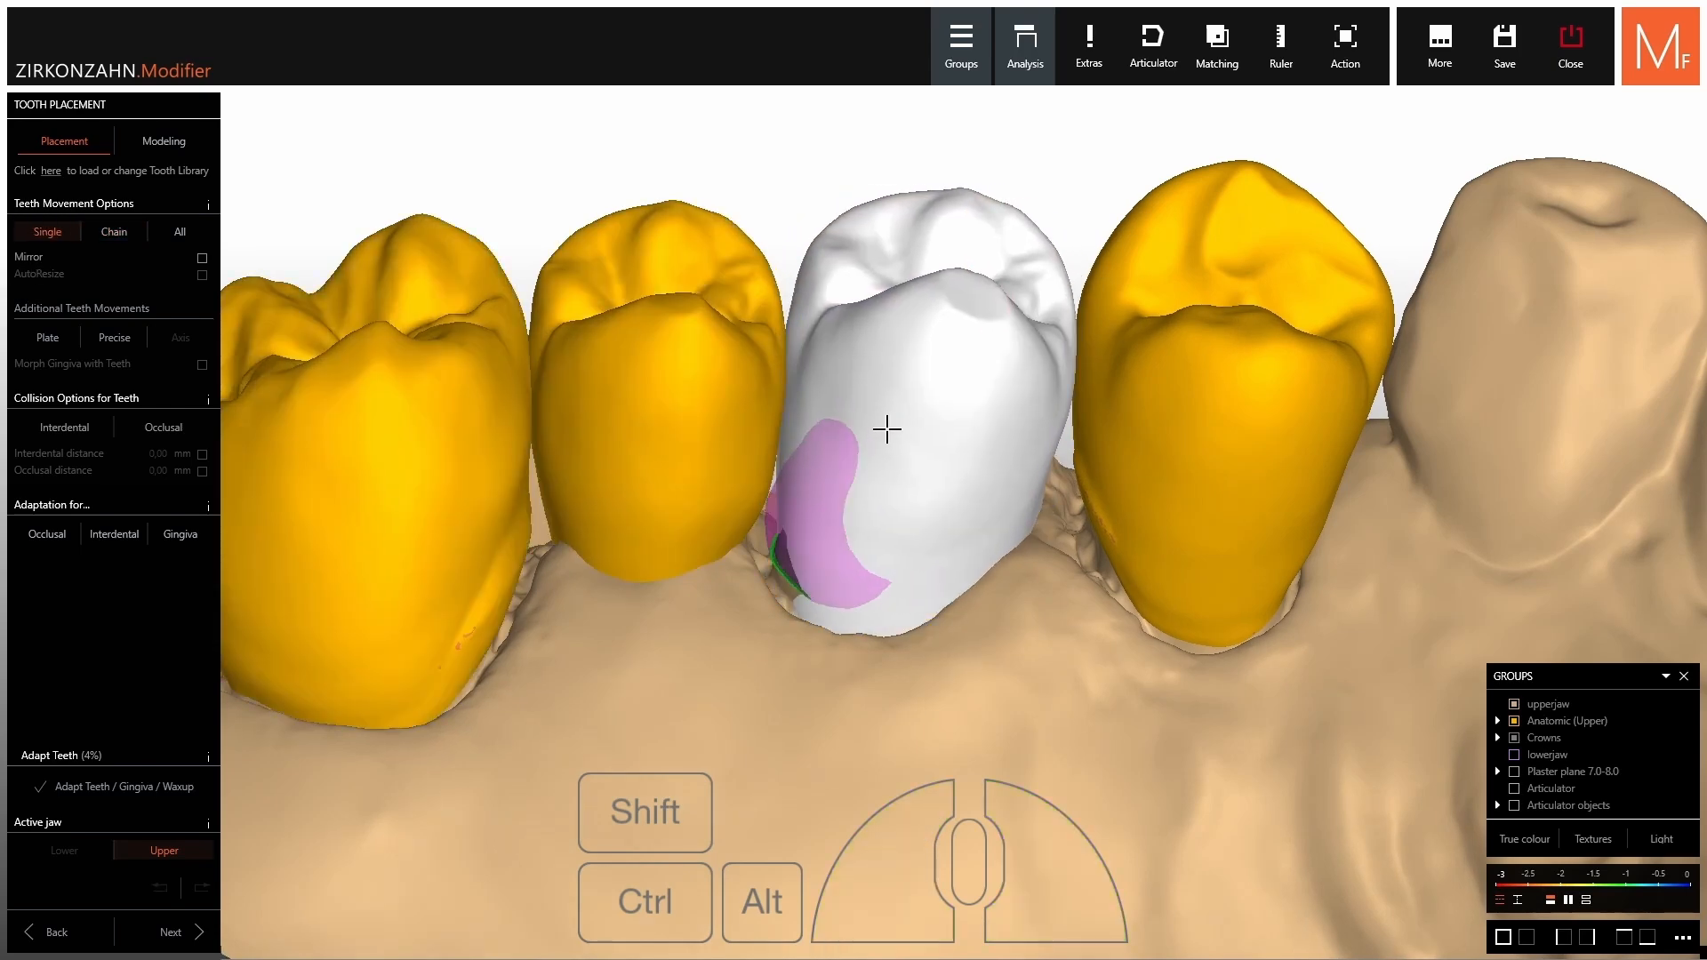
click(160, 888)
right_click(872, 540)
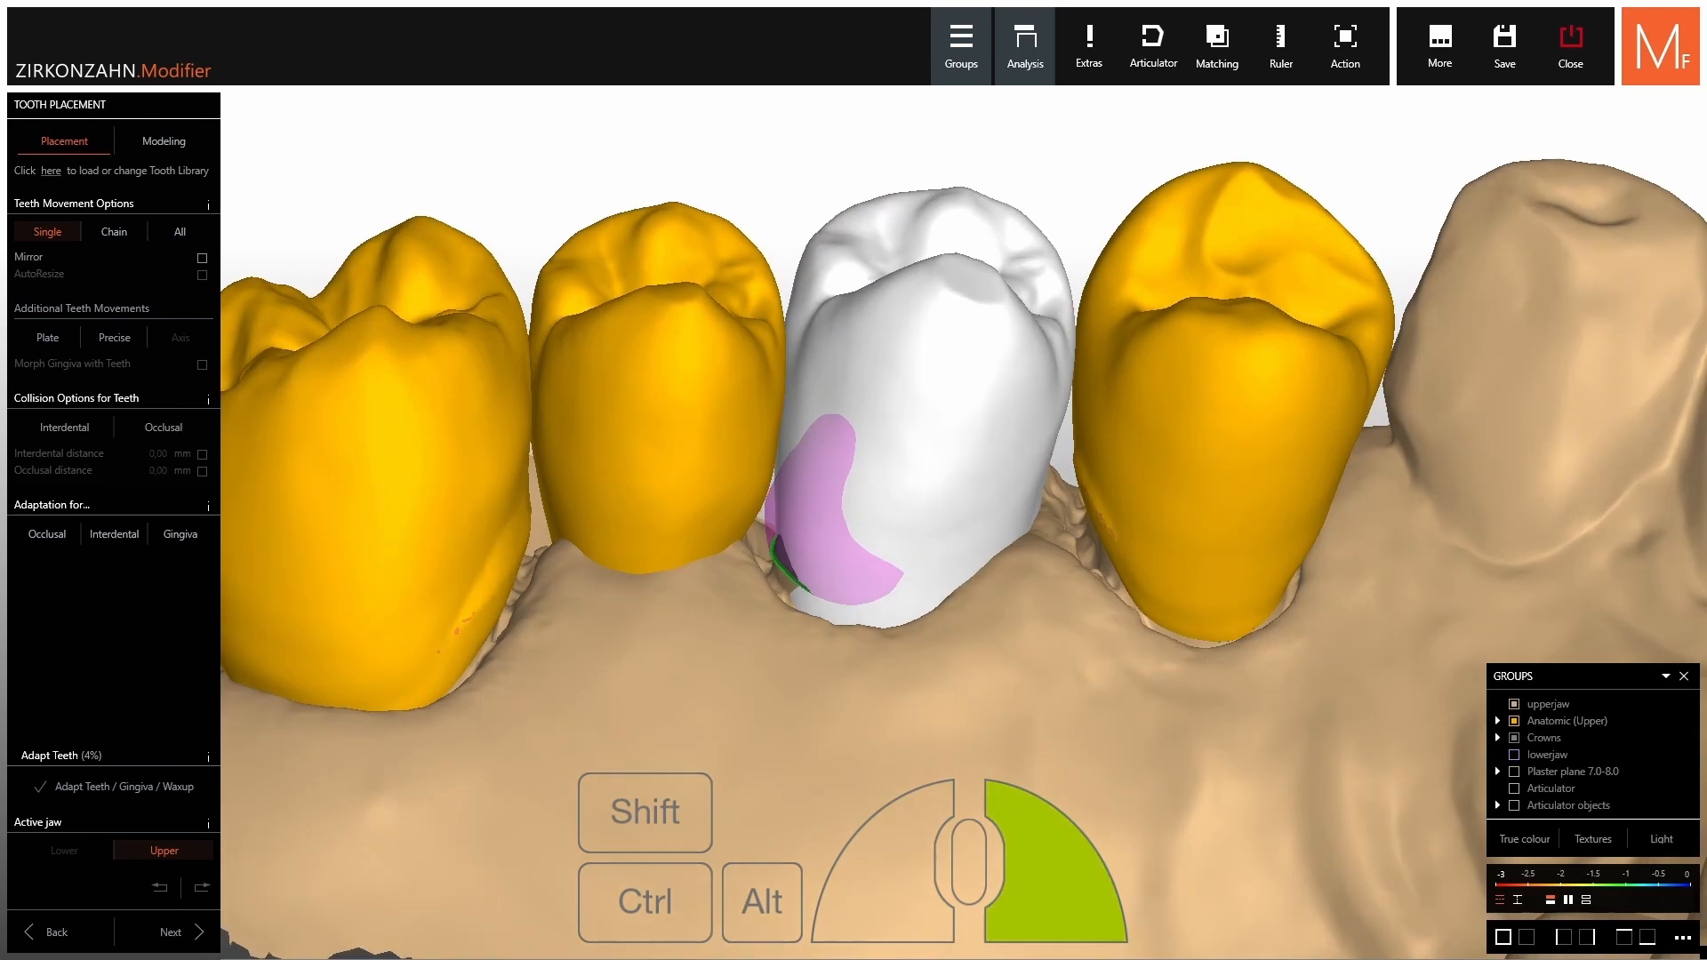
Try shifting teeth 15 and 16 individually, checking the die protruding at the distal cervical area of tooth 15.
scroll(822, 378, up, 2)
drag(851, 378, 871, 375)
right_drag(871, 375, 868, 353)
drag(670, 374, 717, 392)
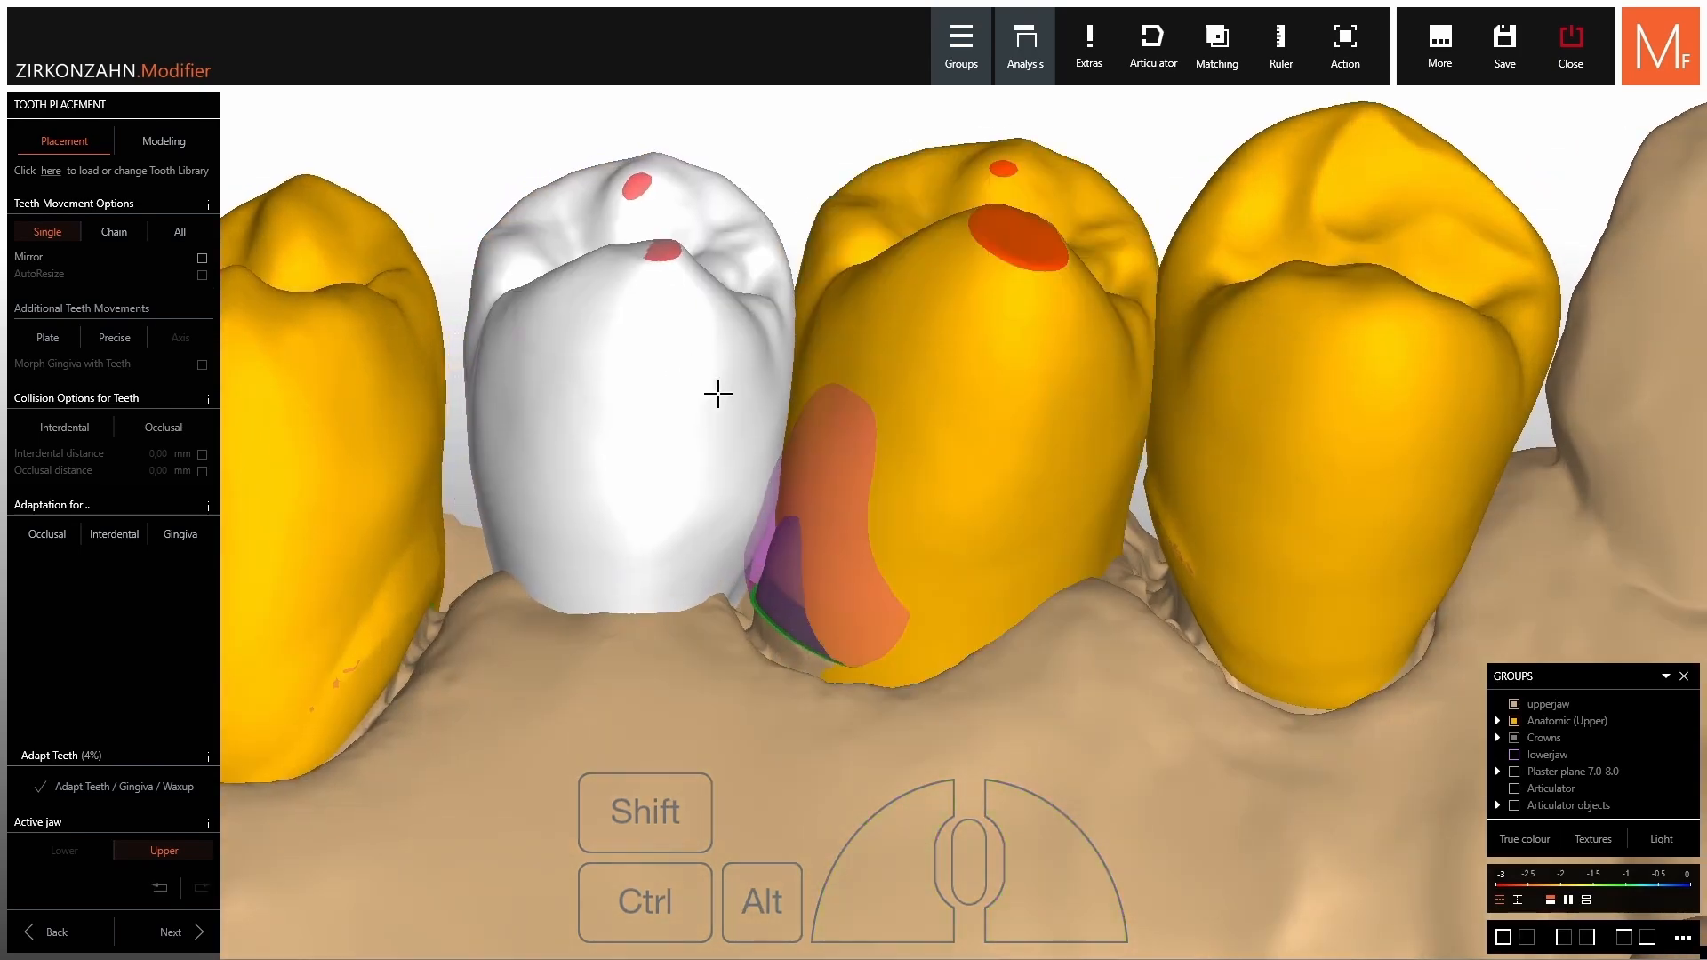
scroll(783, 463, up, 3)
key(shift)
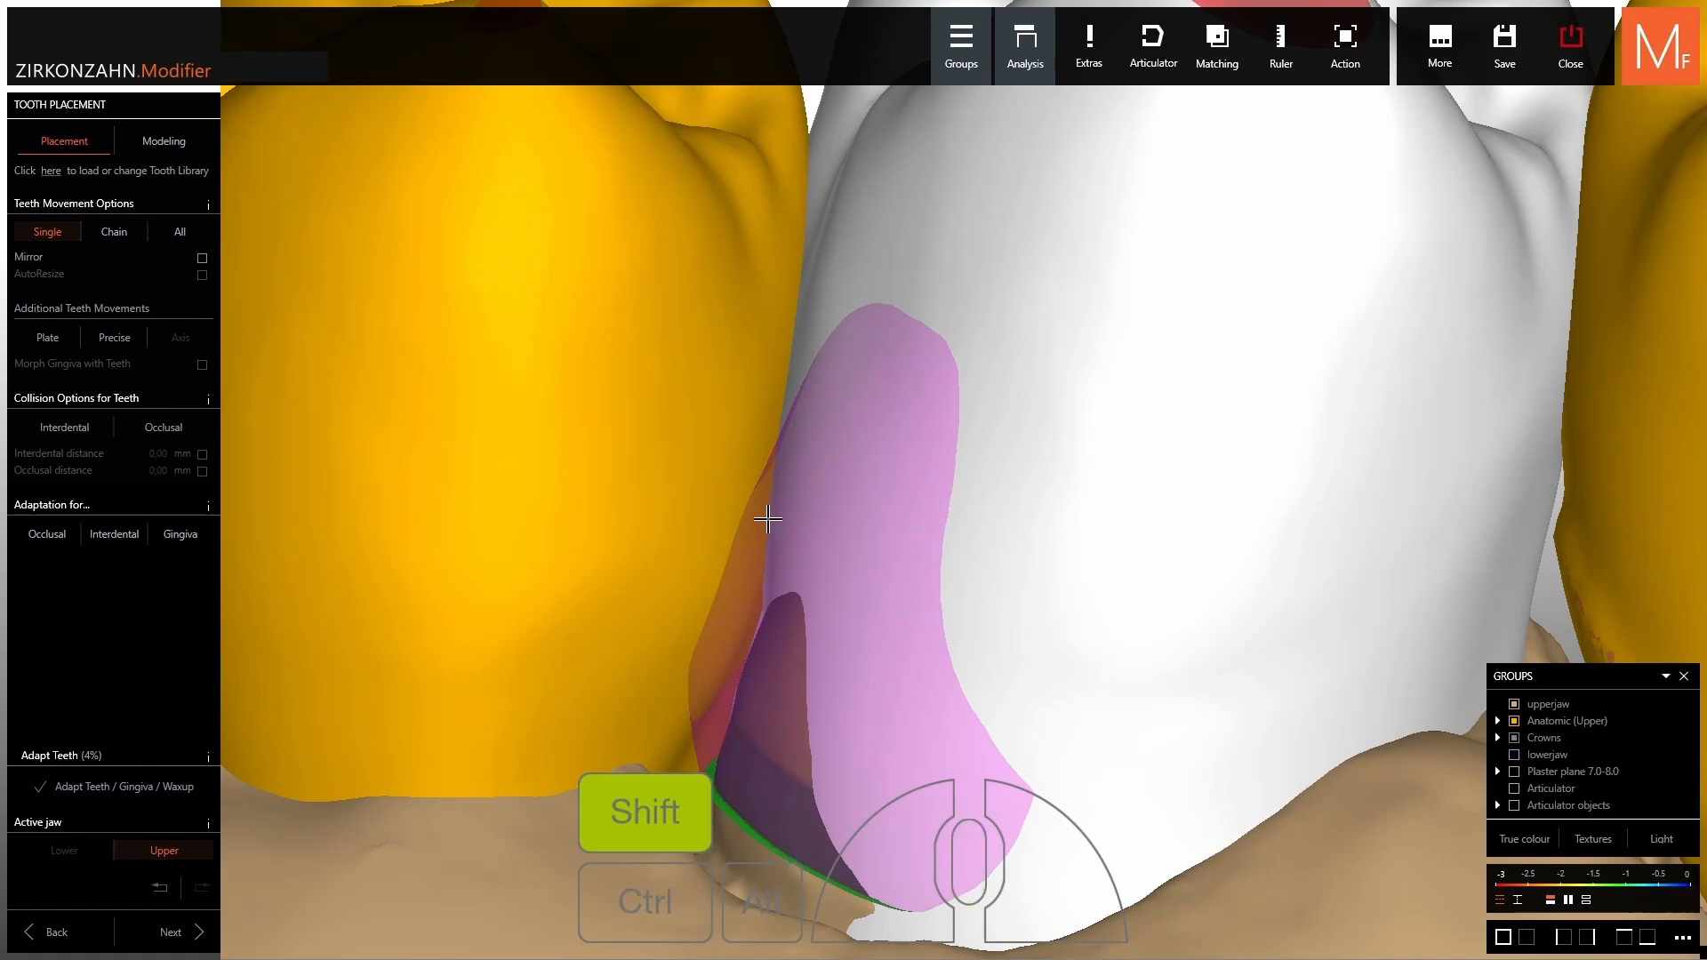
scroll(766, 480, down, 4)
right_drag(772, 478, 774, 481)
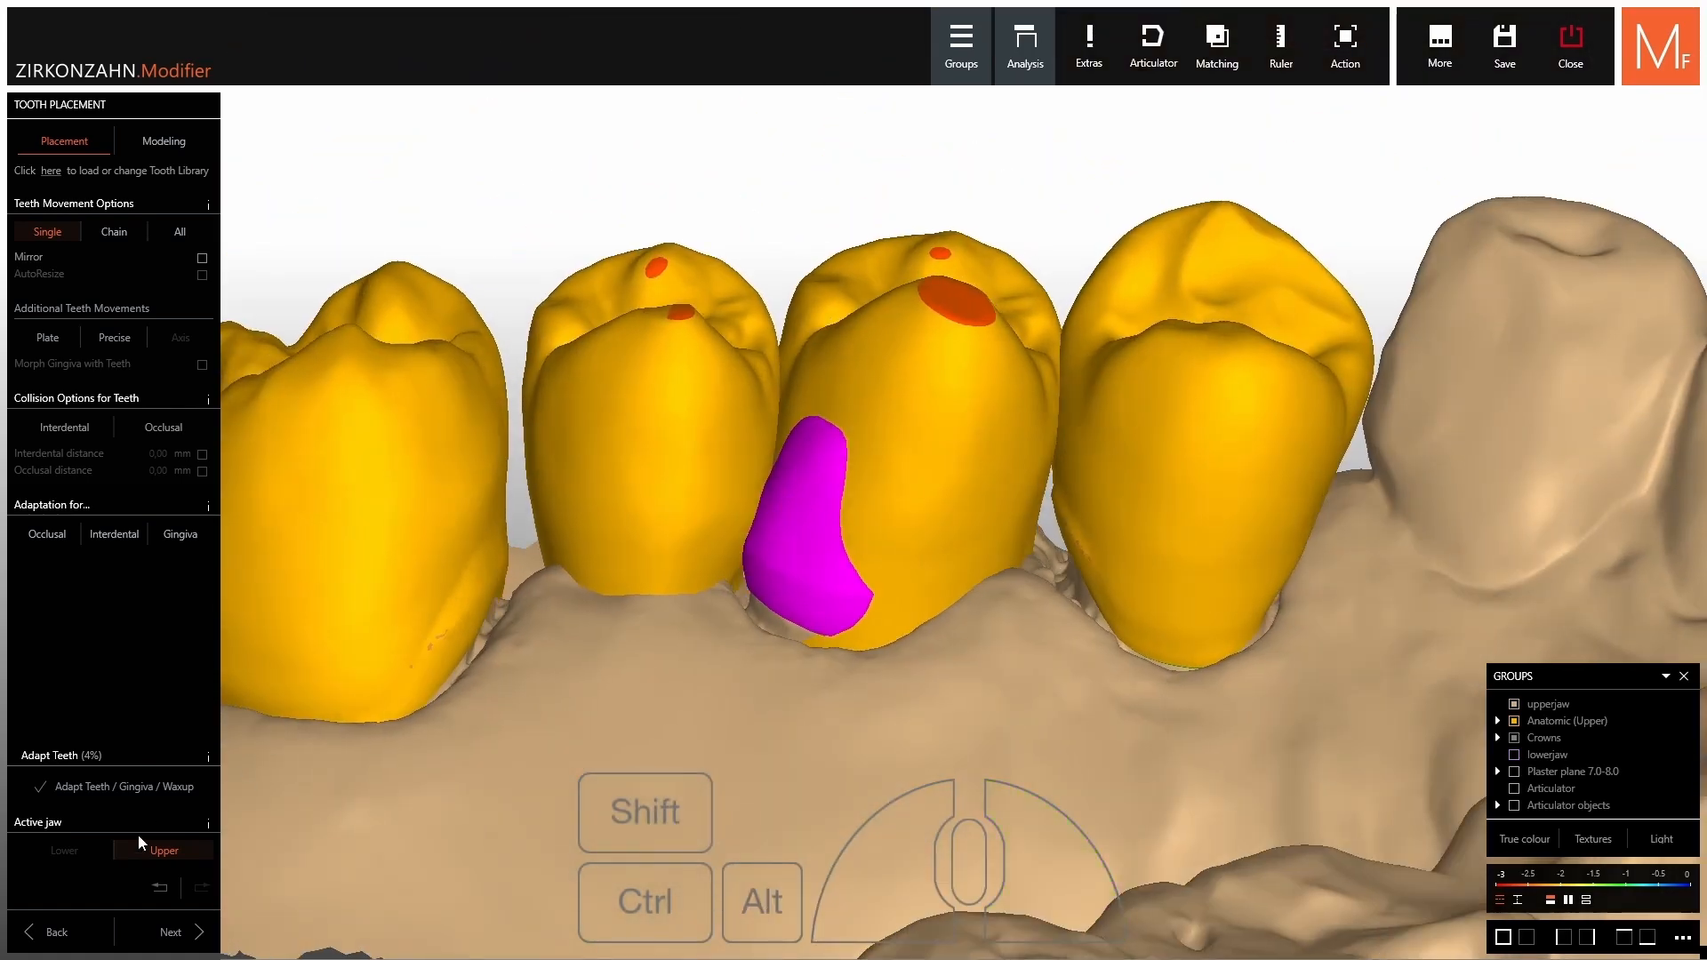
Try adapting all teeth again, inspect tooth 15 and undo back to its unadapted state.
click(130, 786)
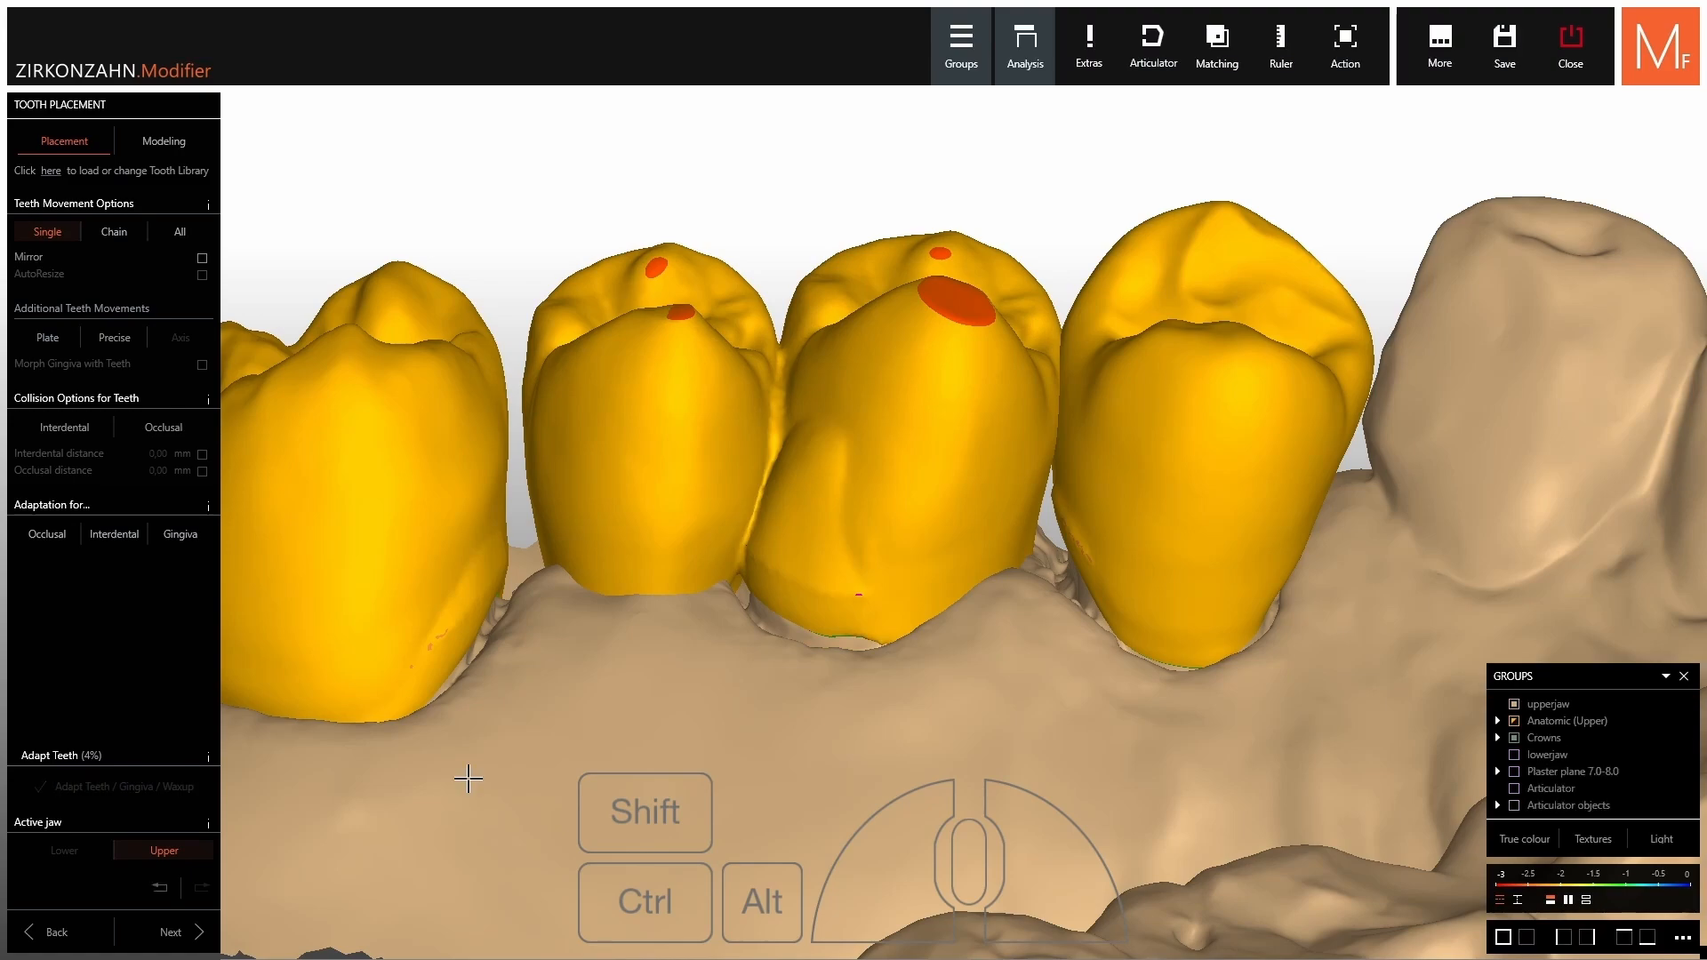
scroll(809, 354, up, 3)
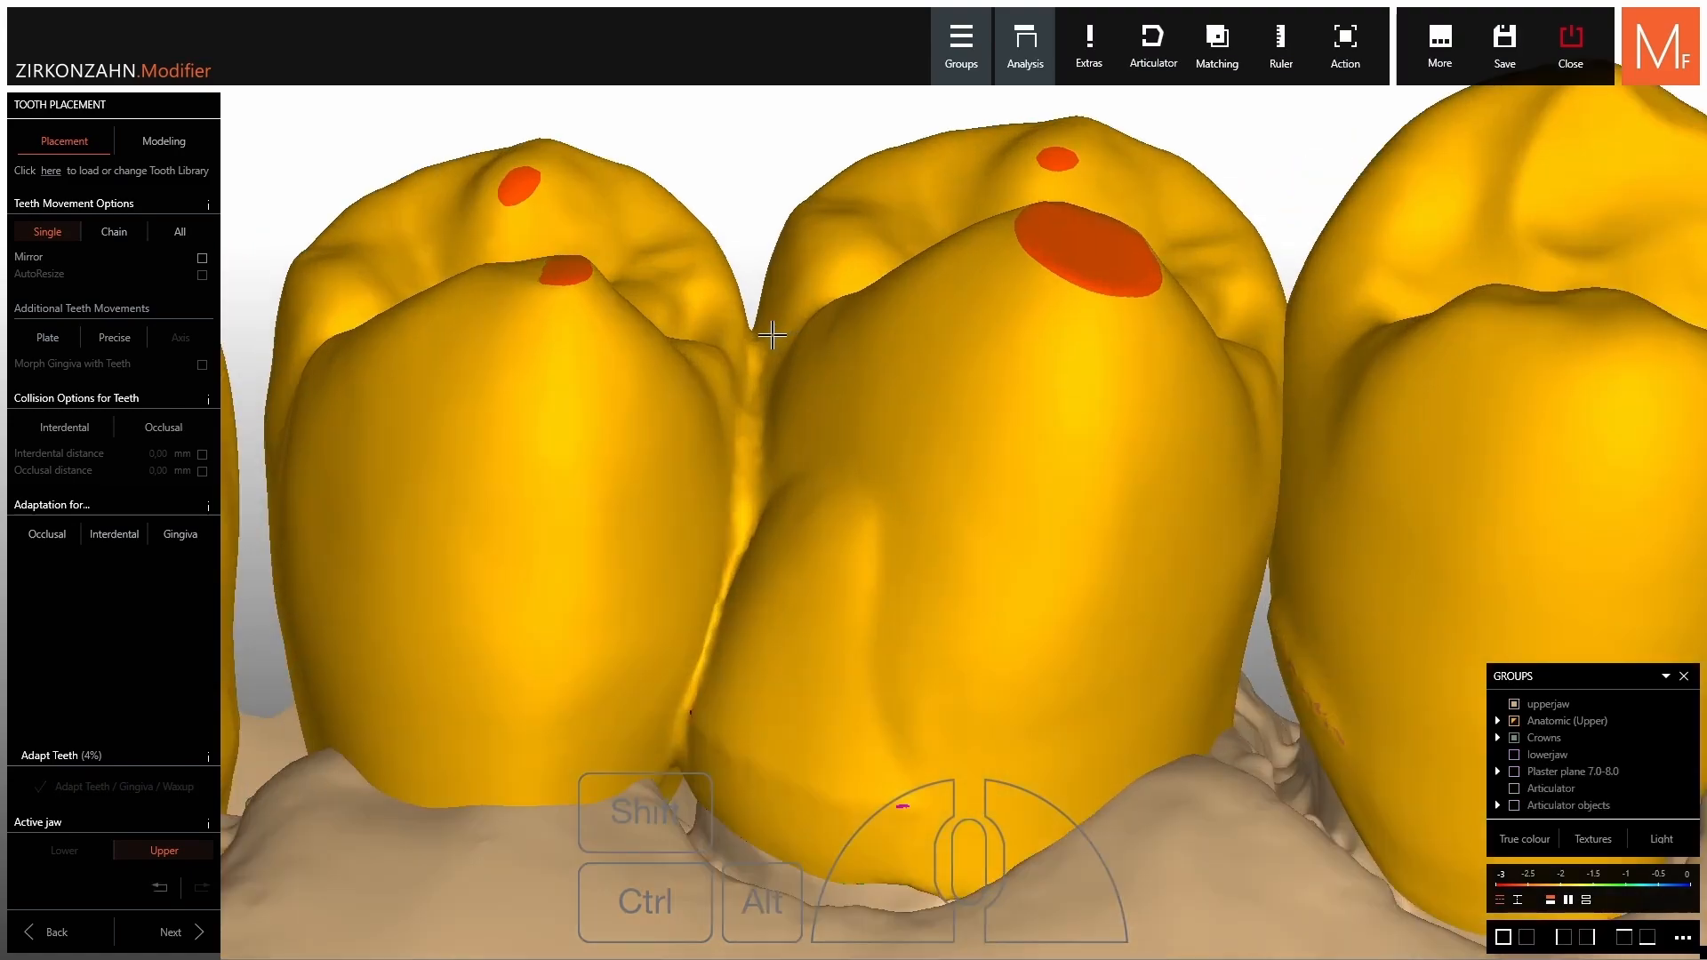
scroll(804, 488, down, 4)
mouse_move(804, 488)
right_down()
mouse_move(811, 747)
mouse_move(800, 409)
mouse_move(800, 503)
right_up()
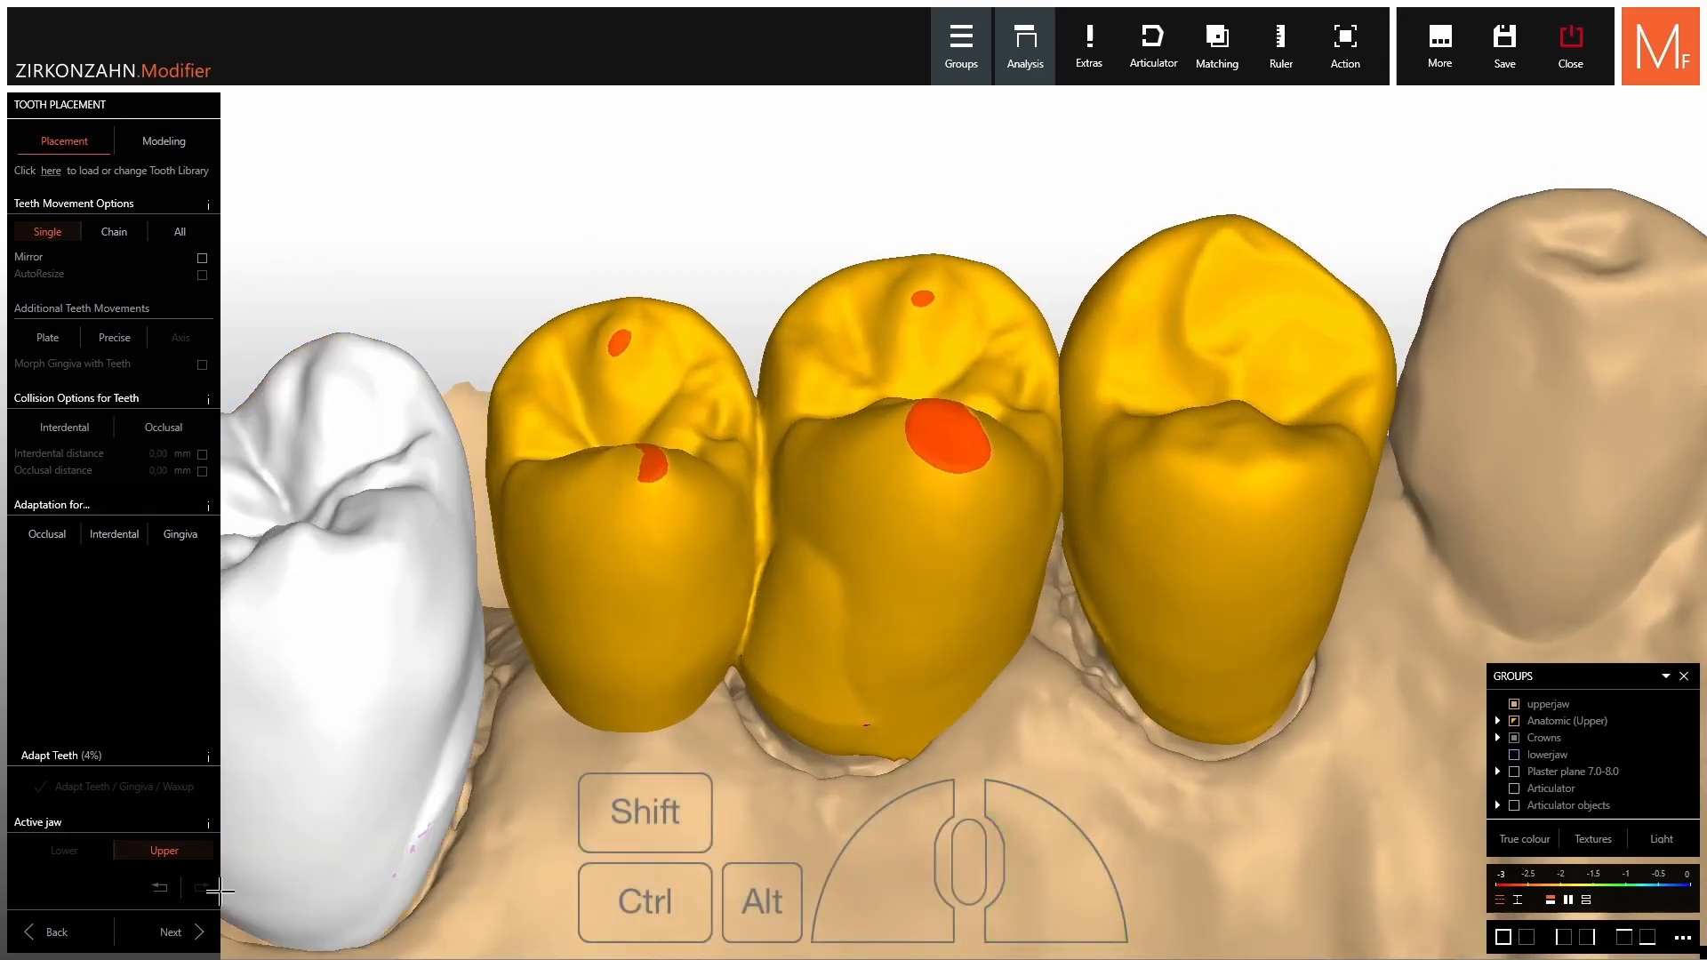
click(159, 887)
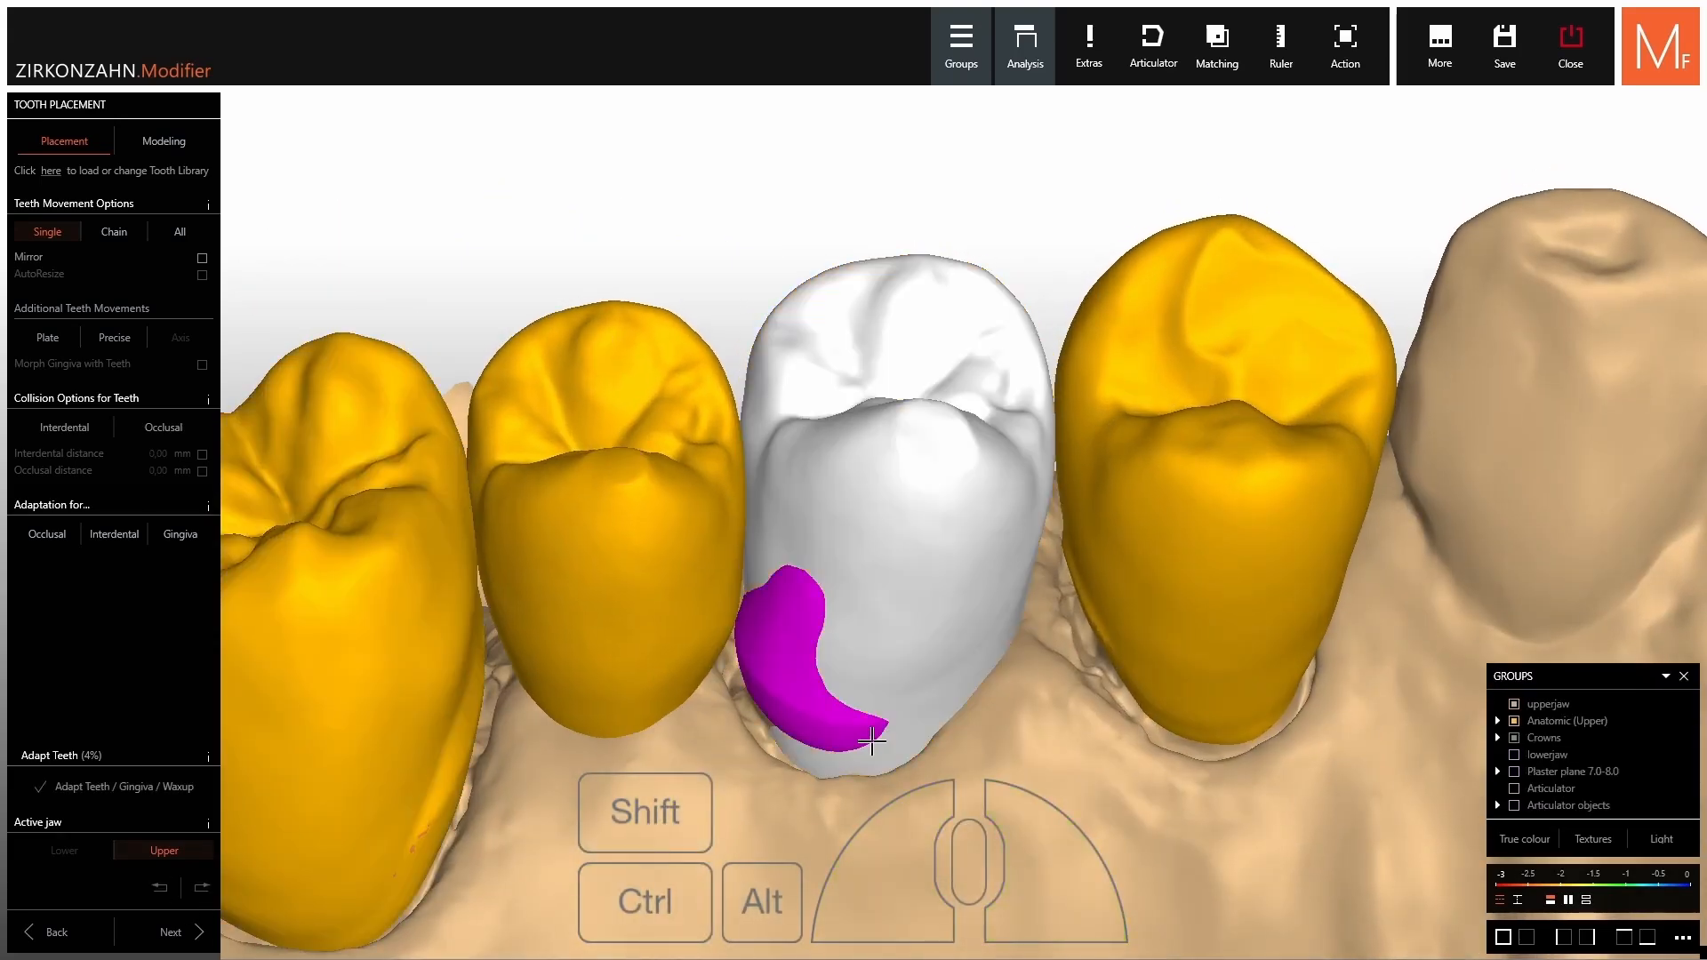
Adapt only tooth 15 to its die.
right_drag(873, 743, 876, 587)
right_drag(878, 439, 862, 392)
right_click(867, 405)
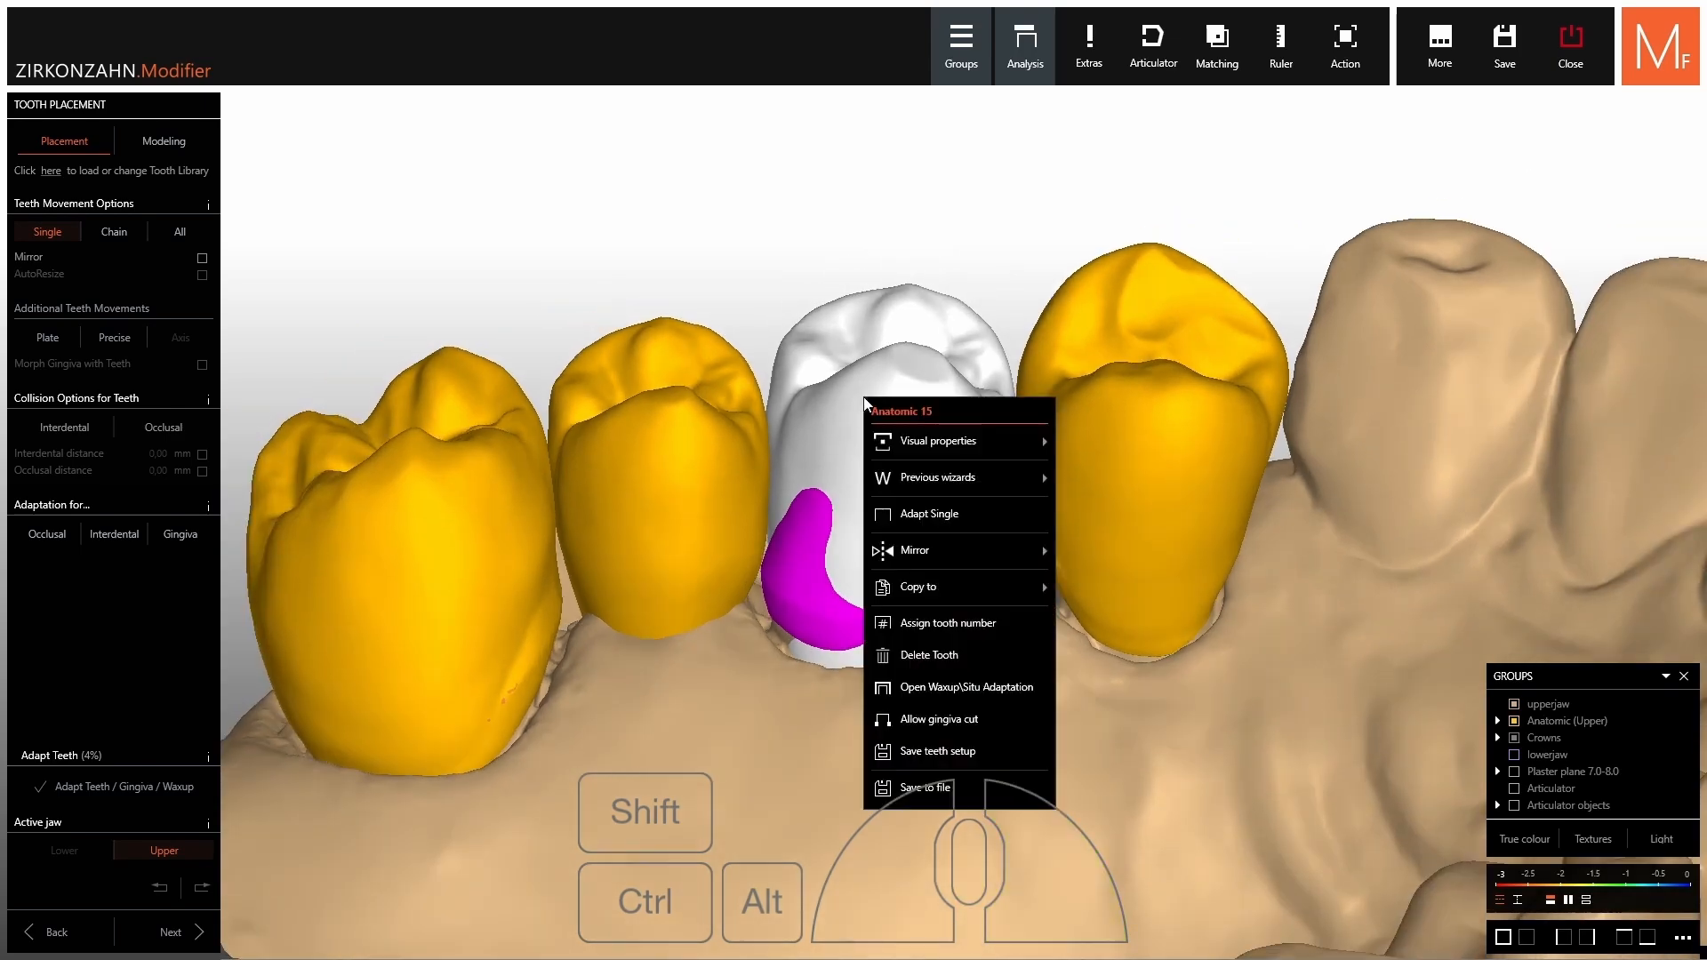
click(951, 514)
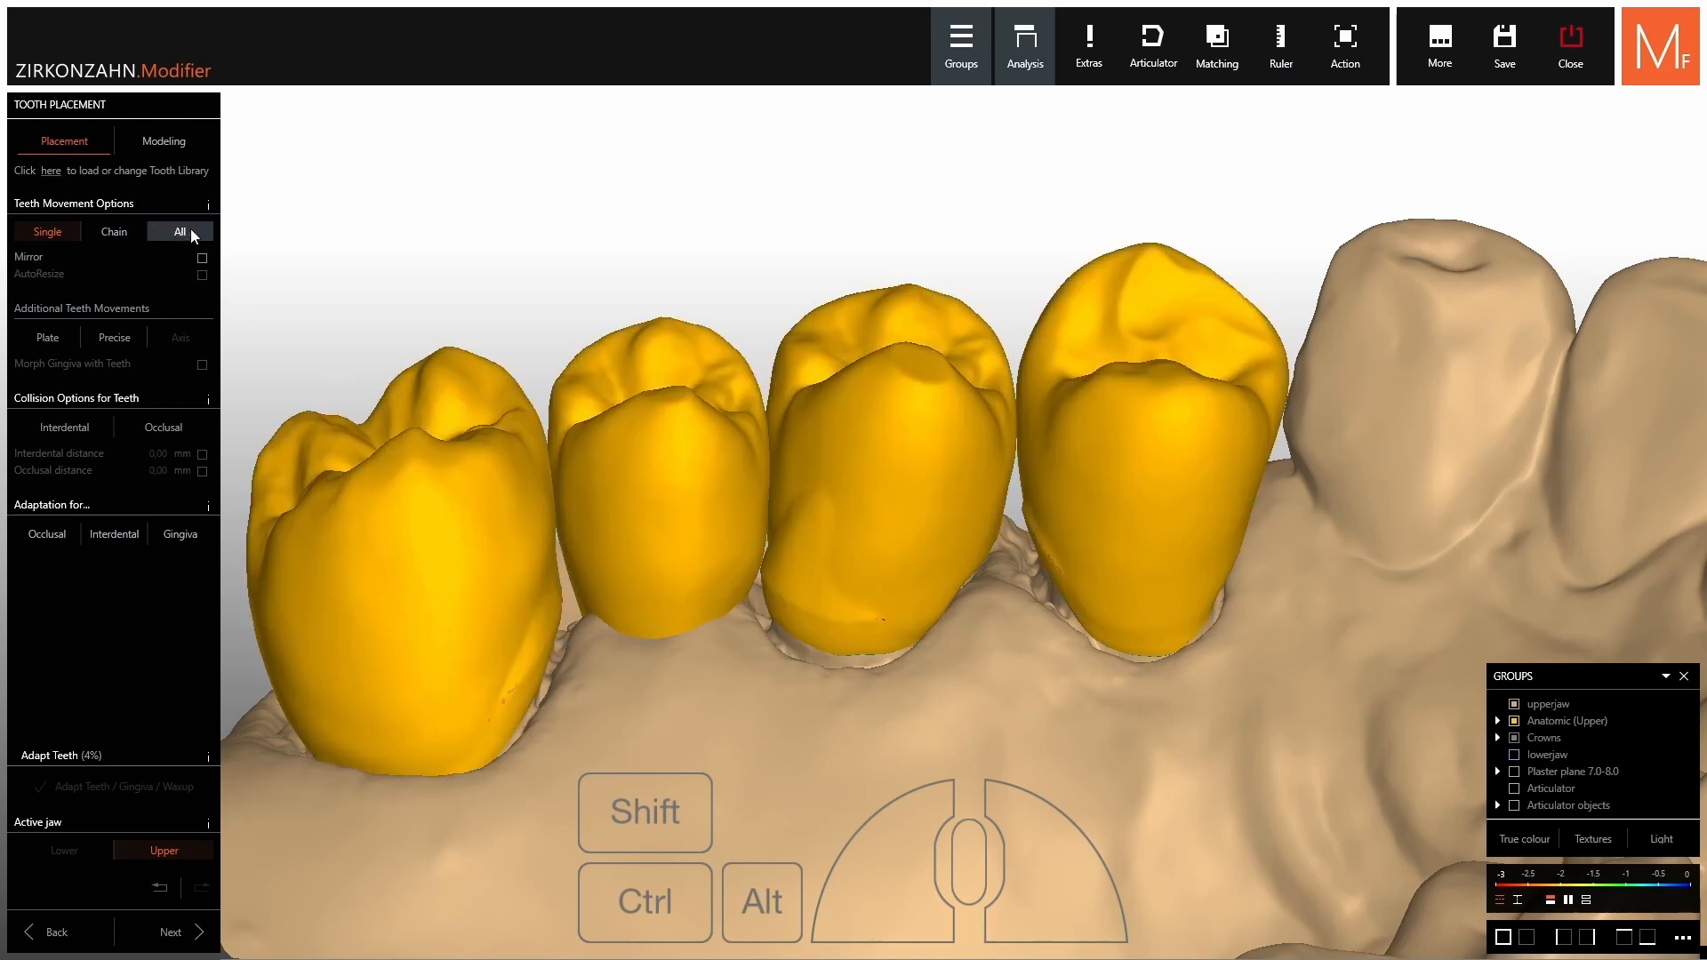
Switch to tooth modeling and reshape the mesial cervical area of molar 17 with a large brush.
click(167, 144)
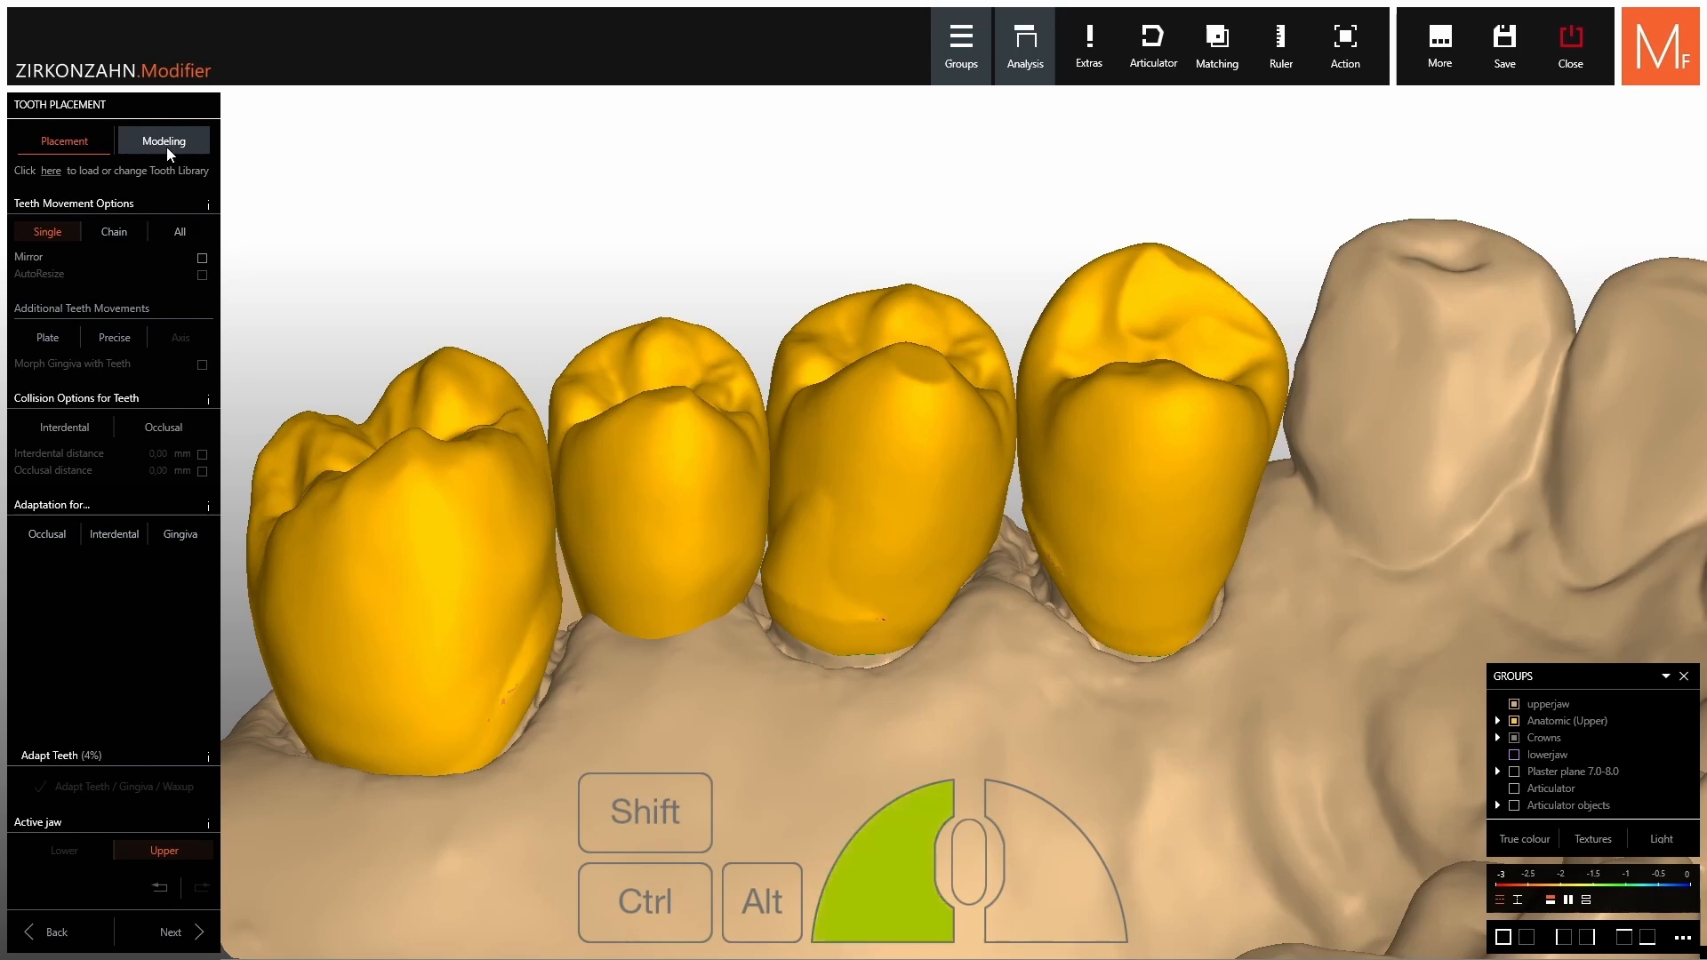
right_drag(604, 667, 598, 658)
scroll(599, 658, up, 4)
shift+scroll(457, 549, up, 5)
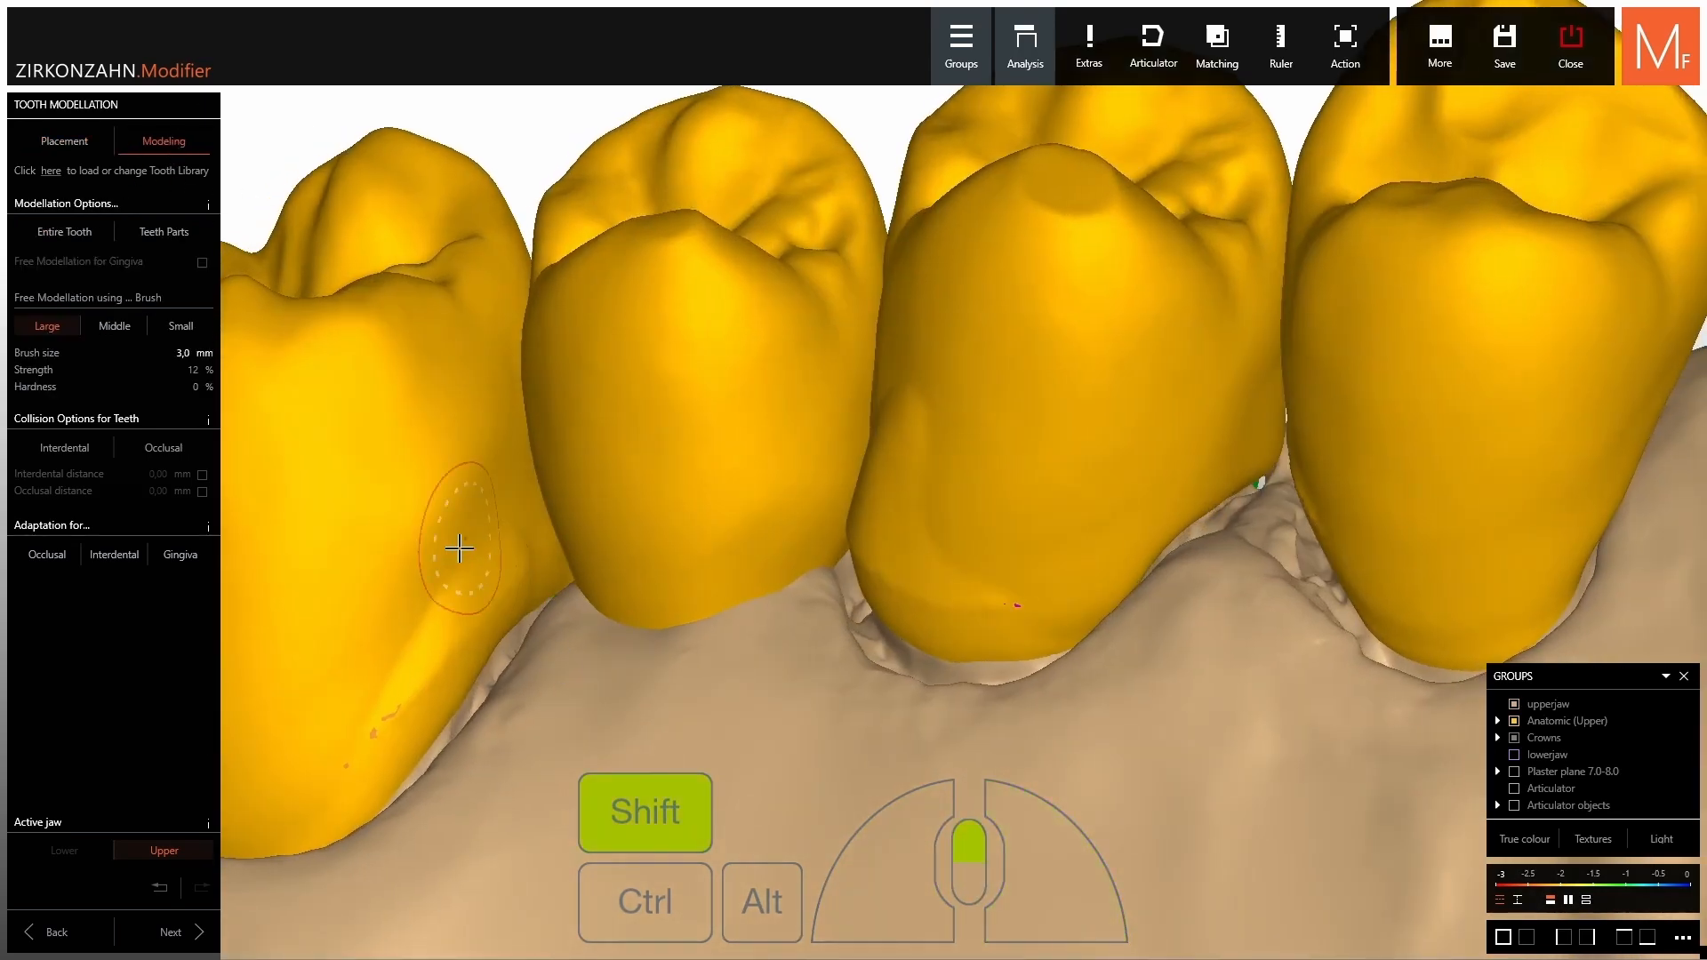
mouse_move(462, 551)
ctrl+mouse_down()
mouse_move(497, 569)
mouse_move(333, 751)
ctrl+mouse_up()
middle_drag(398, 696, 931, 498)
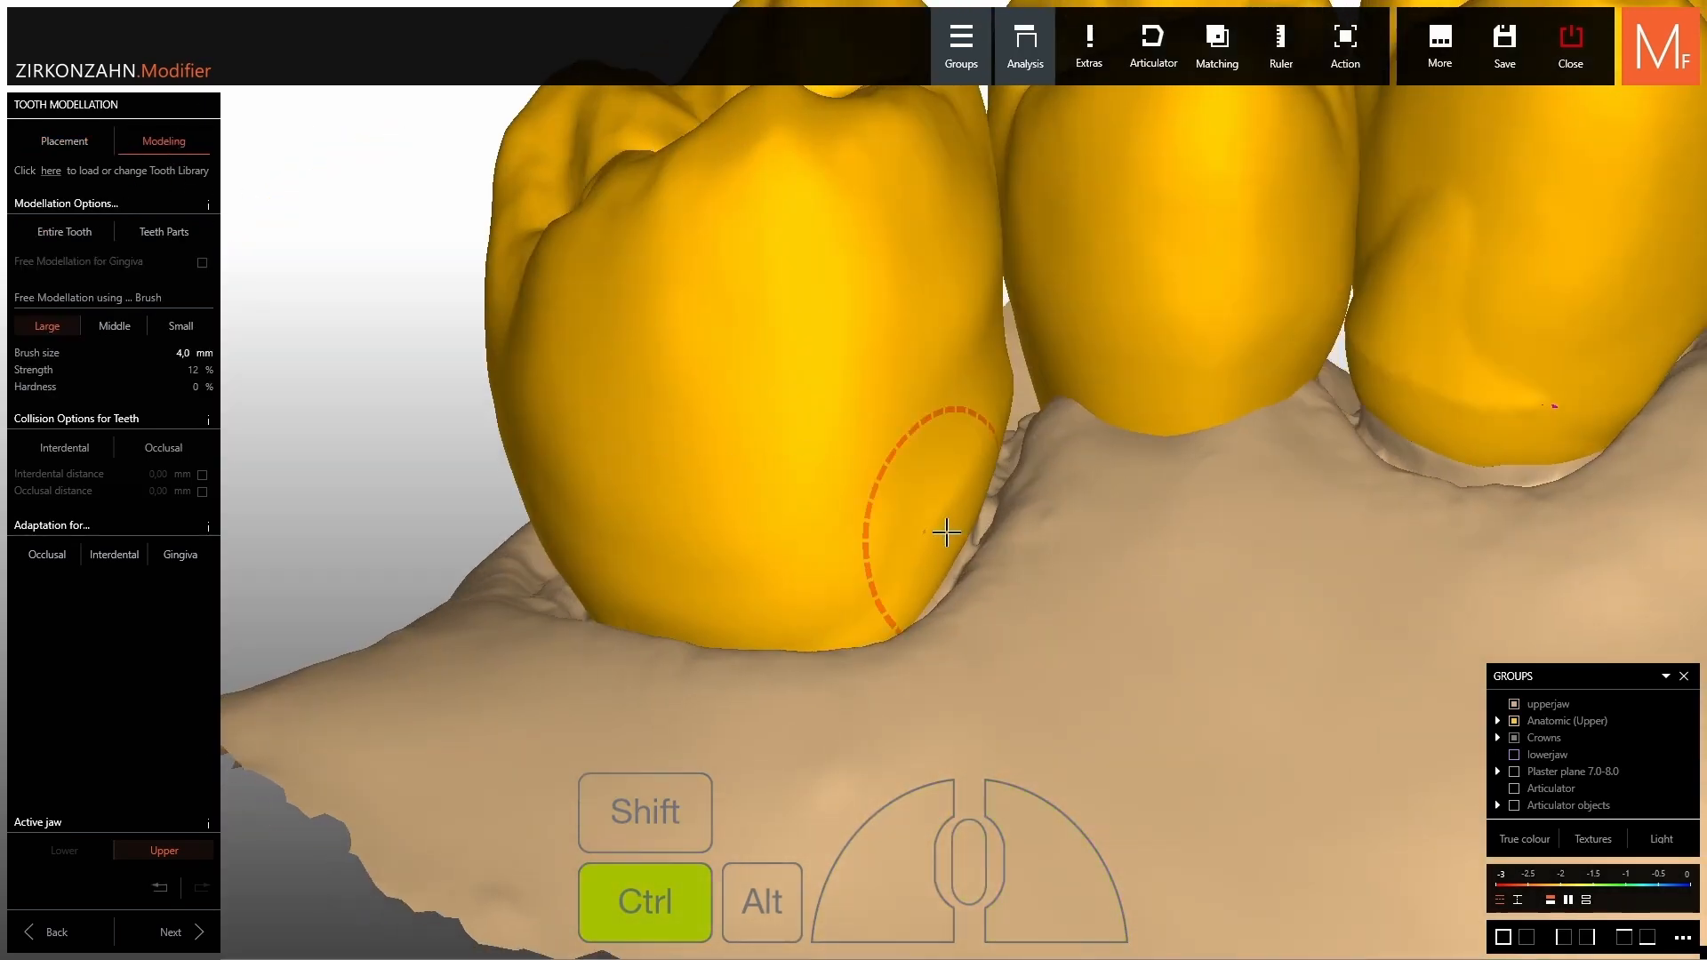
Refine the palatal and mesial cervical contour of molar 17 with a 3.5 mm large brush.
right_drag(907, 534, 938, 511)
shift+scroll(916, 502, down, 1)
drag(907, 501, 942, 444)
ctrl+shift+drag(1014, 311, 857, 583)
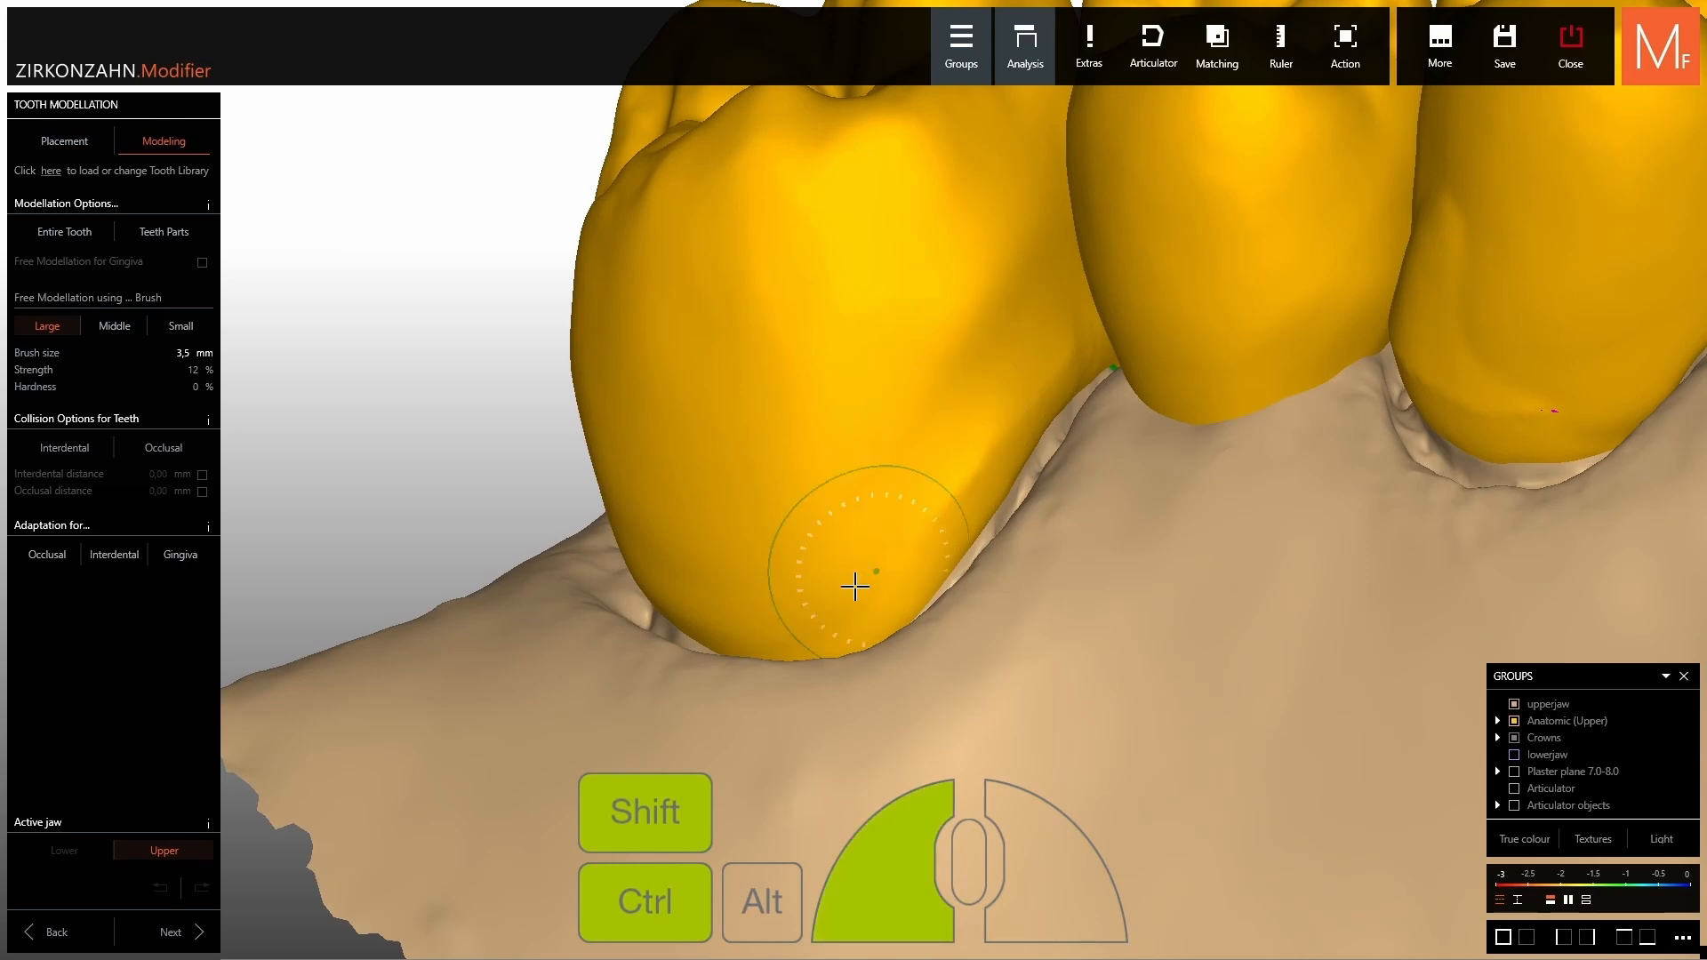
right_drag(827, 582, 875, 582)
mouse_move(858, 597)
ctrl+shift+mouse_down()
mouse_move(685, 595)
mouse_move(881, 569)
ctrl+shift+mouse_up()
Reshape the palatal cervical area and distal bulge of tooth 15 with the 3.5 mm large brush.
middle_drag(1387, 374, 965, 471)
right_drag(965, 471, 987, 480)
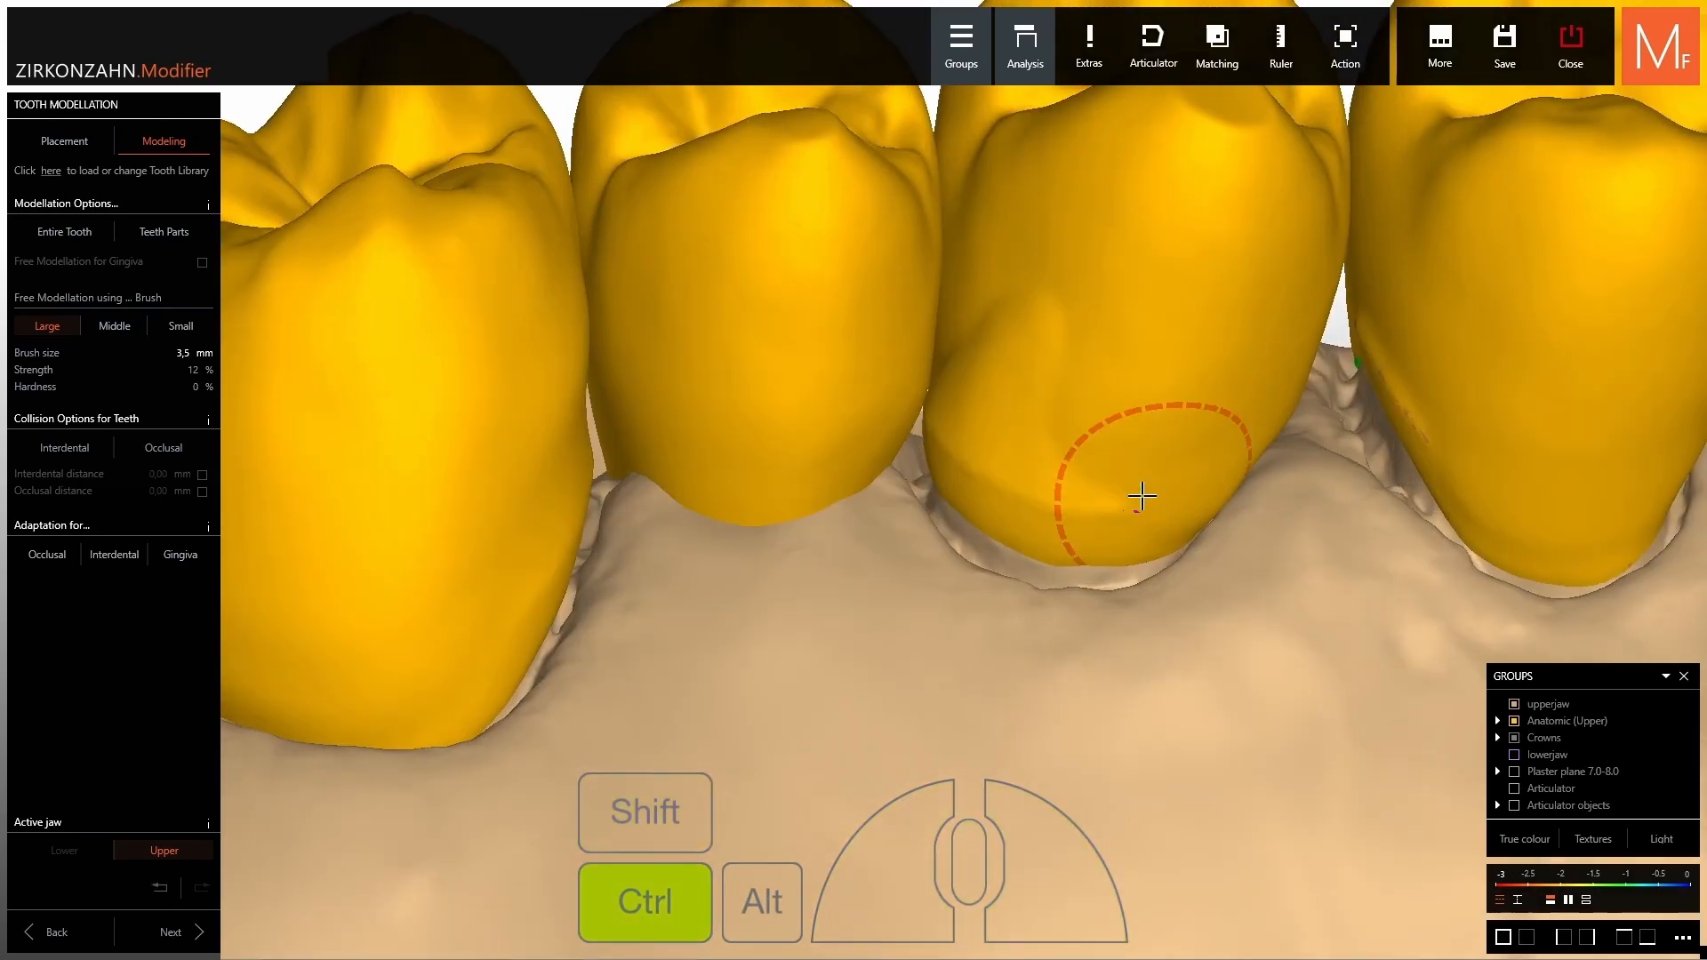
ctrl+drag(1133, 496, 1062, 472)
mouse_move(1041, 343)
ctrl+shift+mouse_down()
mouse_move(1085, 449)
mouse_move(1107, 356)
ctrl+shift+mouse_up()
scroll(1107, 356, down, 2)
right_drag(1107, 356, 1017, 477)
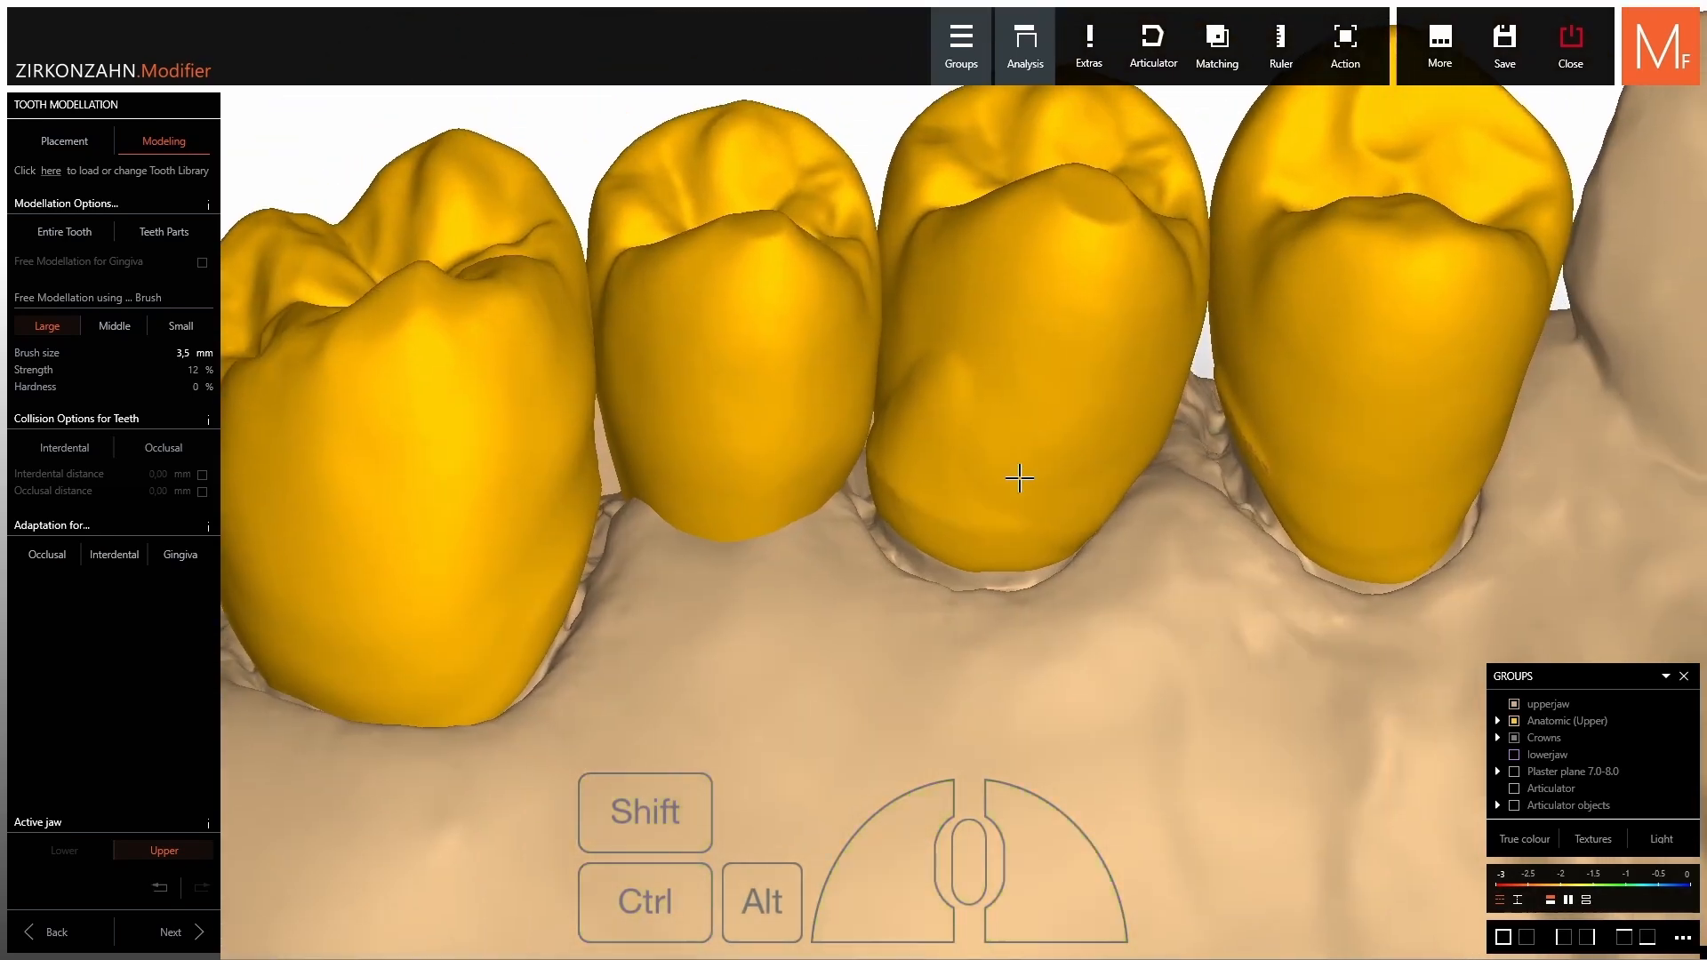
Revert only the adaptation of tooth 15, keeping its free modellation.
scroll(1027, 391, up, 1)
right_click(1041, 350)
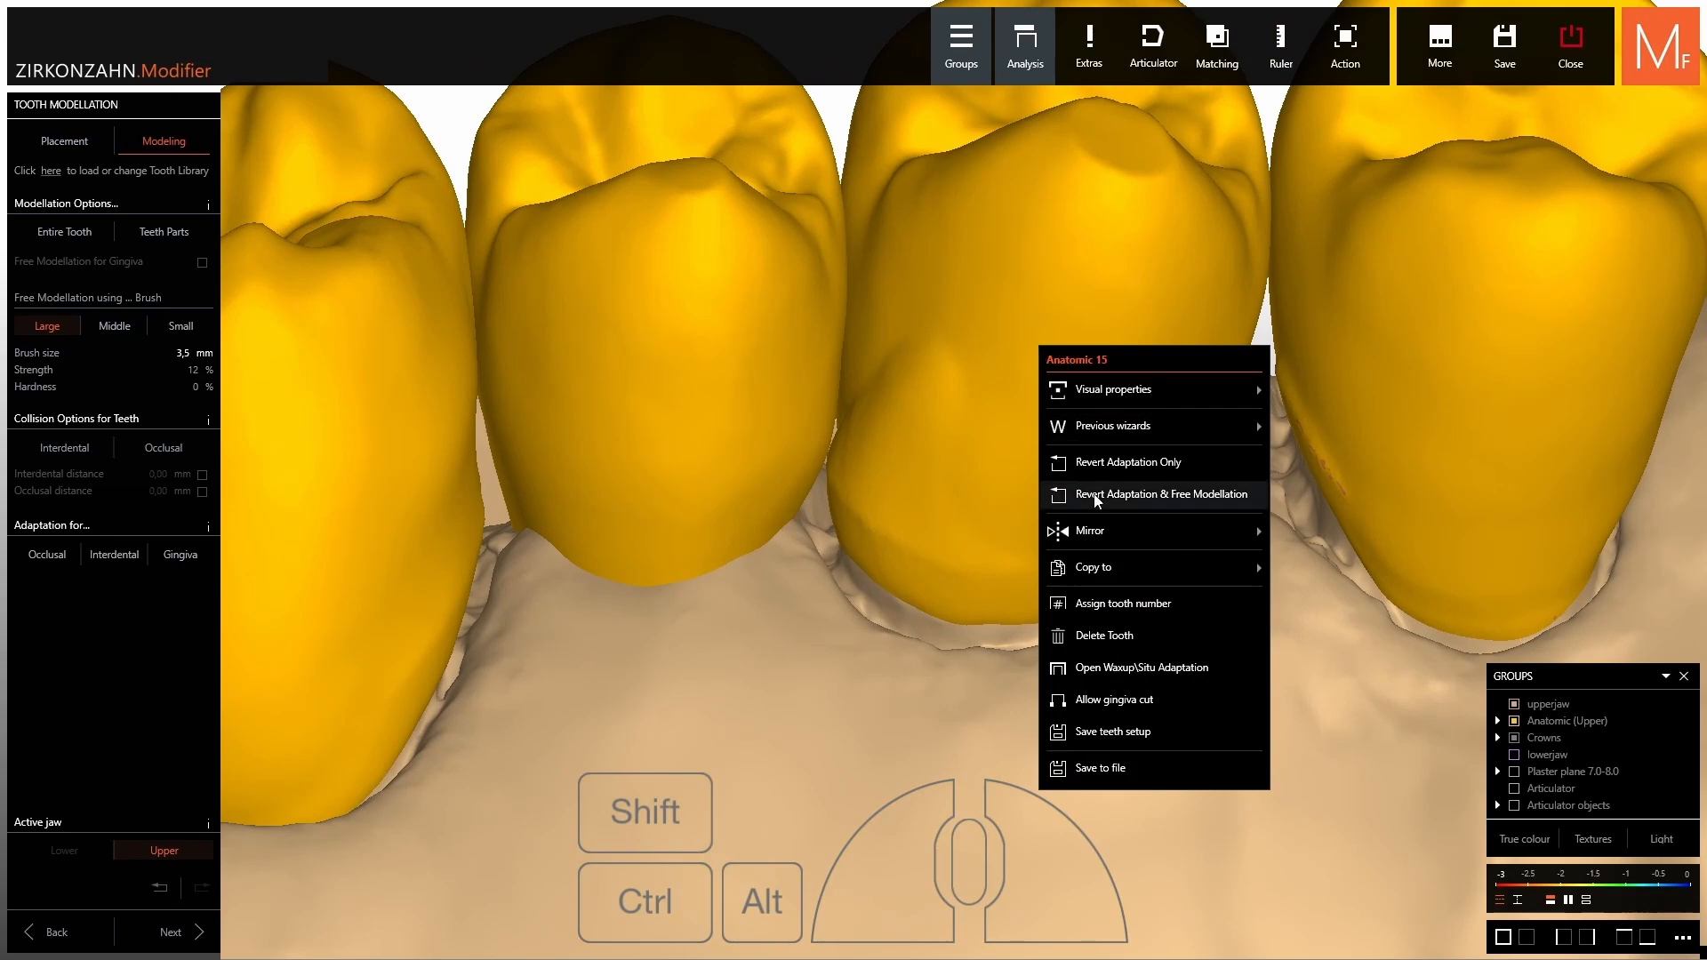
click(1109, 462)
Pull the distal part of tooth 15 outward over the protruding die using Teeth Parts, and adapt this tooth alone.
click(182, 235)
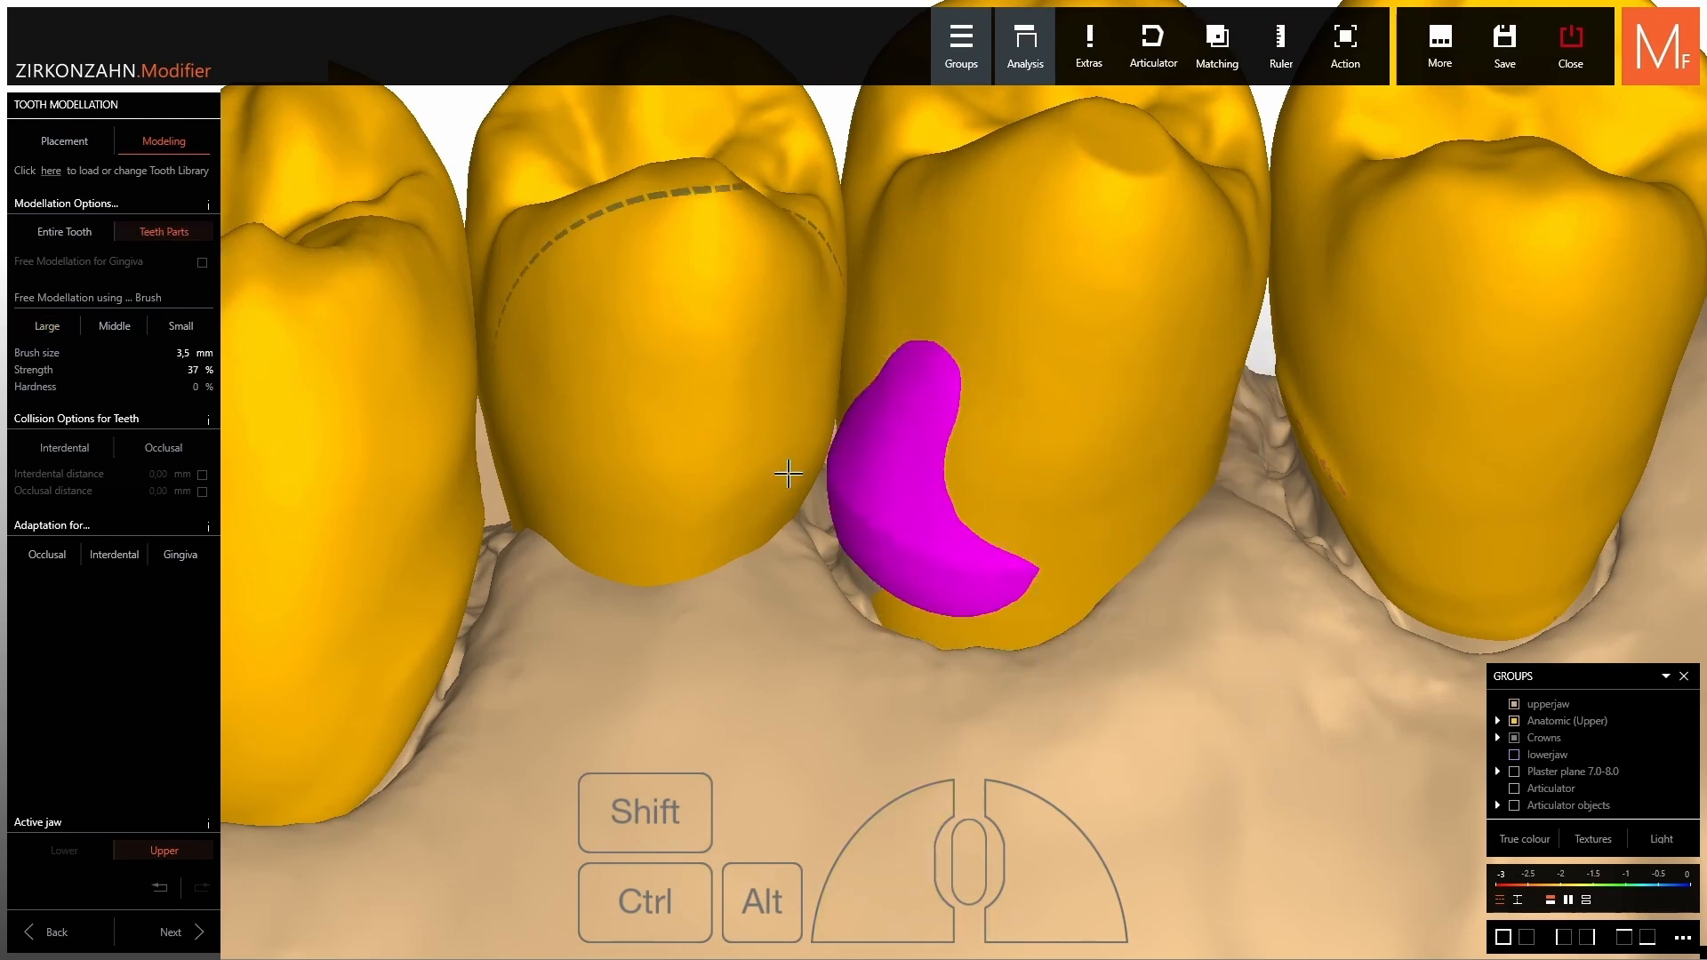
shift+scroll(922, 486, up, 1)
ctrl+drag(916, 442, 874, 440)
right_drag(916, 411, 917, 410)
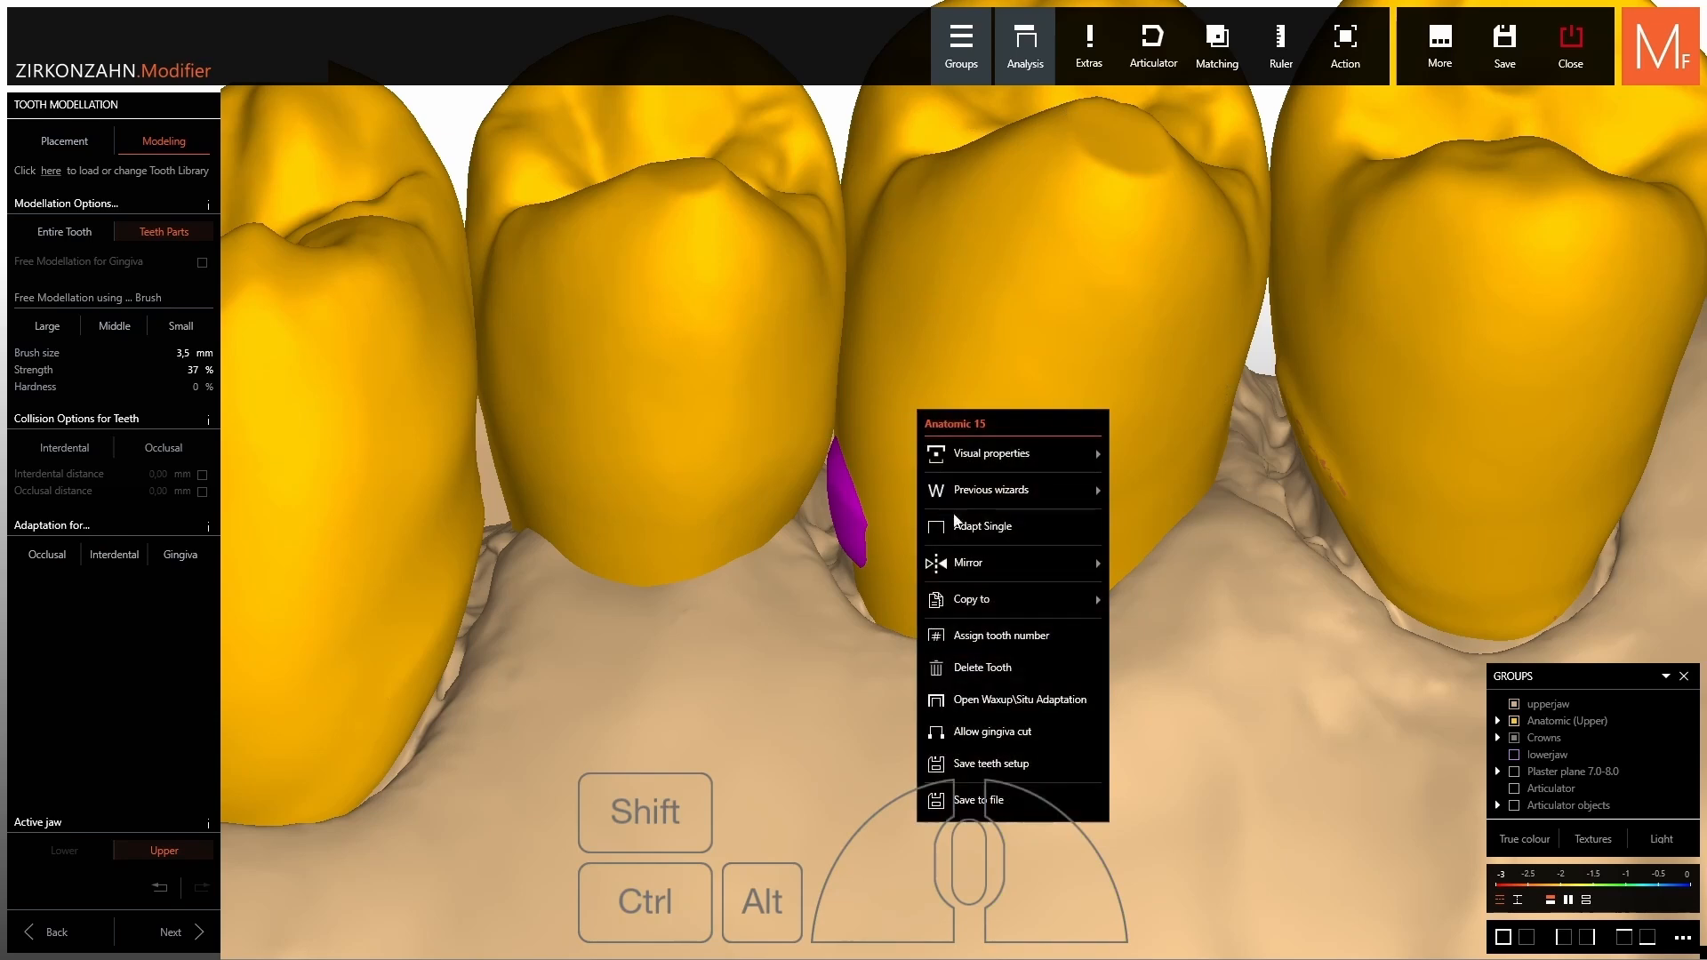
click(956, 525)
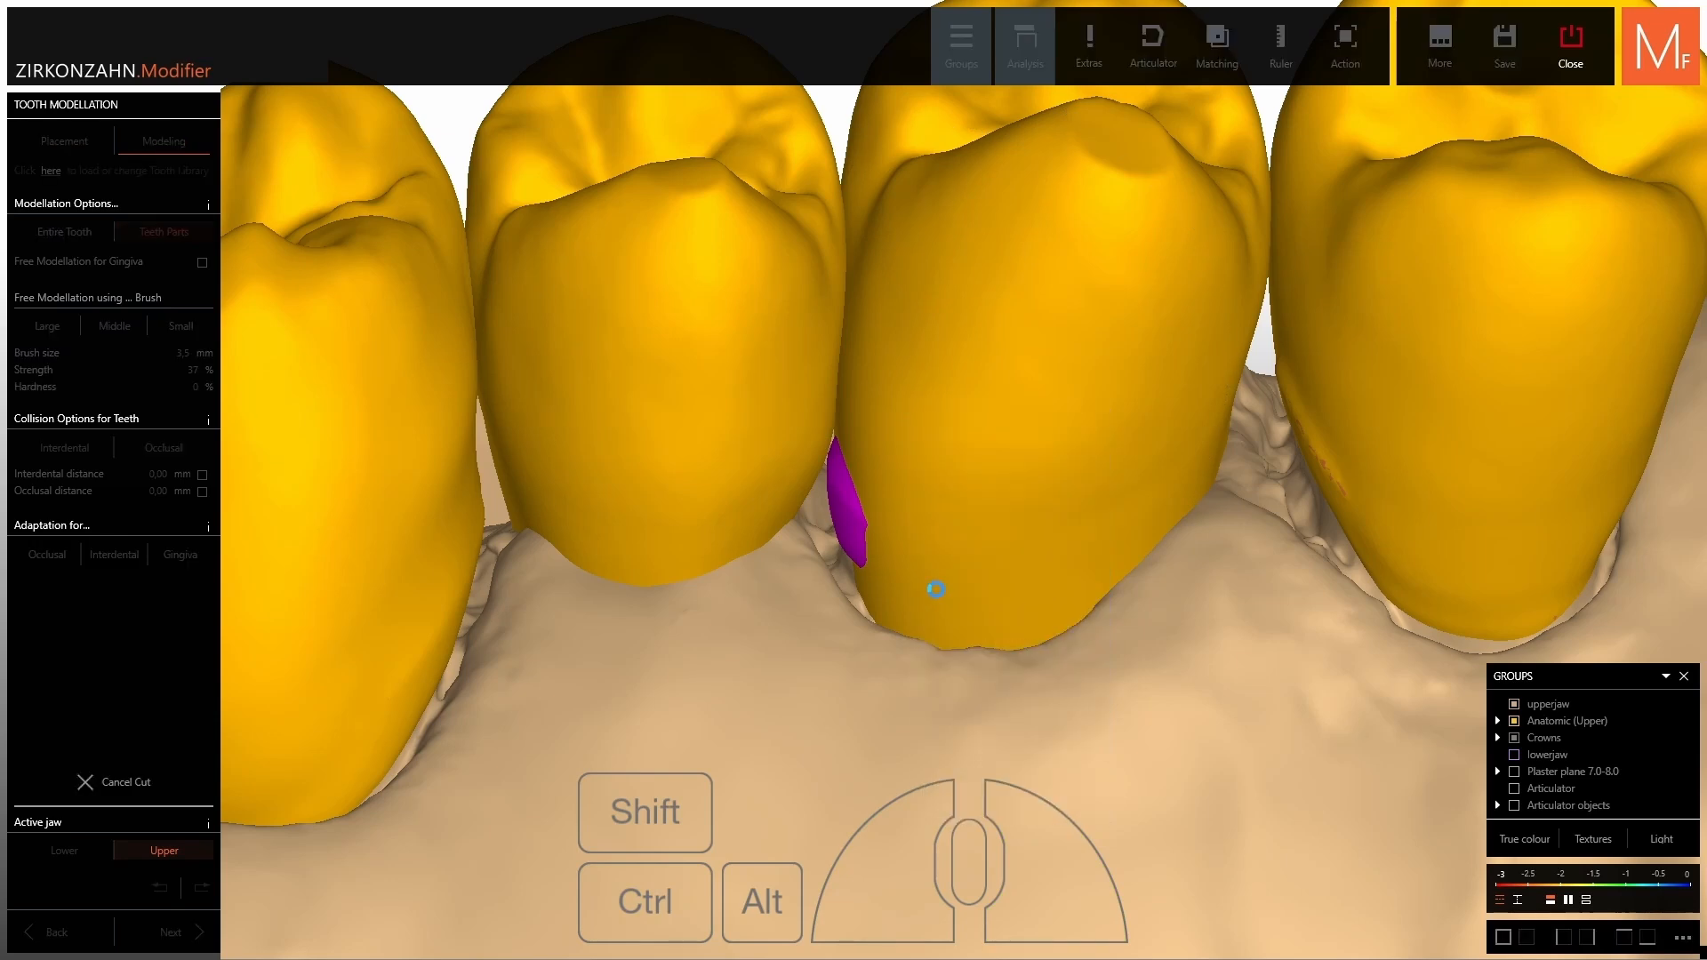
Smooth the palatal distal cervical area of tooth 15 with the middle brush at 2.5 mm.
right_drag(1027, 476, 1040, 485)
click(119, 334)
scroll(899, 523, down, 2)
shift+scroll(899, 525, up, 2)
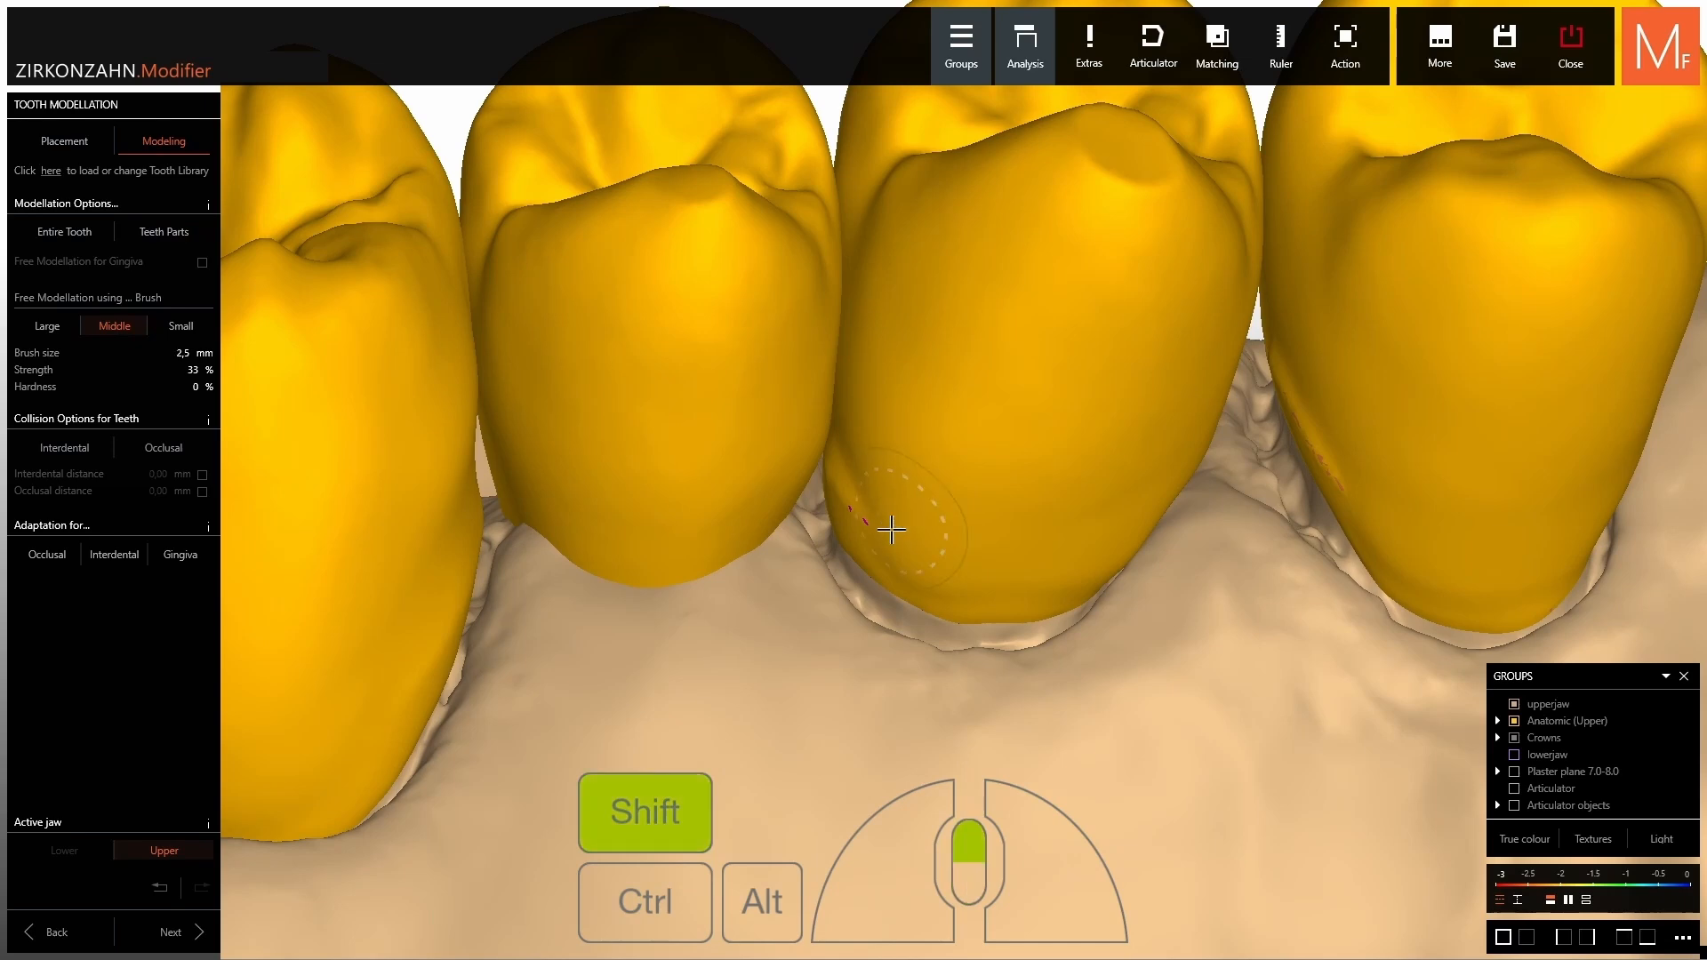
ctrl+shift+drag(831, 488, 979, 594)
right_drag(979, 594, 944, 569)
shift+scroll(804, 484, up, 2)
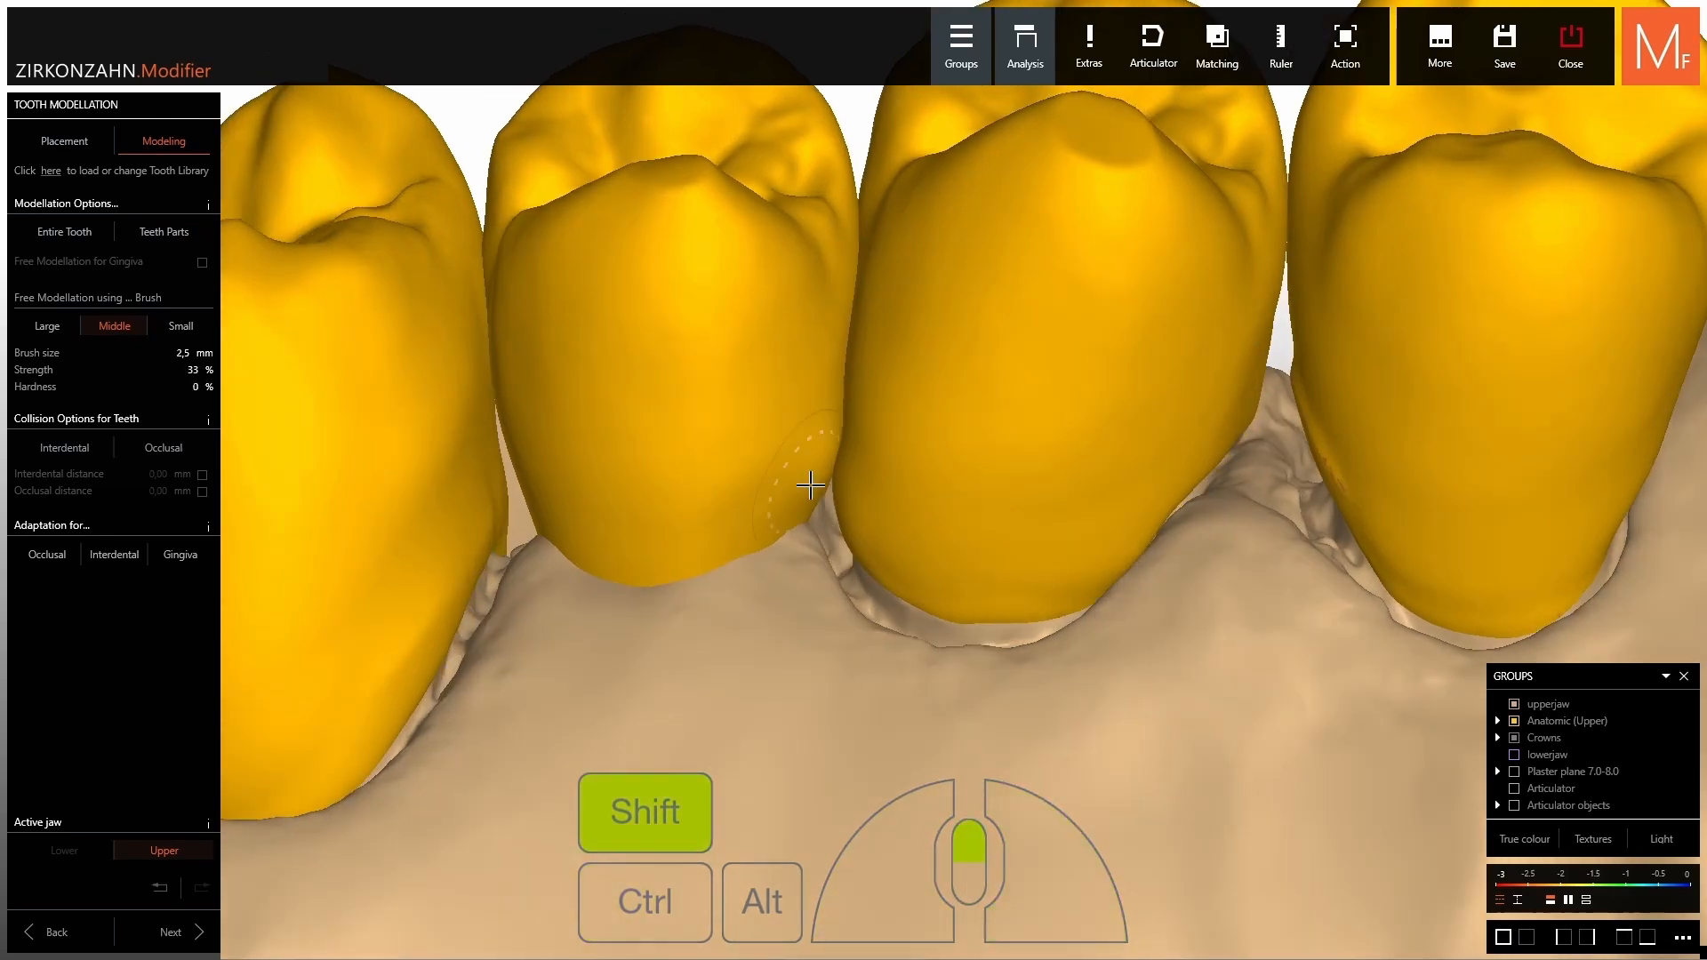
Smooth the mesial flank and palatal cervical edge of pontic 16 with the middle brush, enlarging it up to 4 mm.
ctrl+shift+drag(811, 464, 826, 456)
scroll(822, 467, down, 2)
right_drag(822, 466, 810, 477)
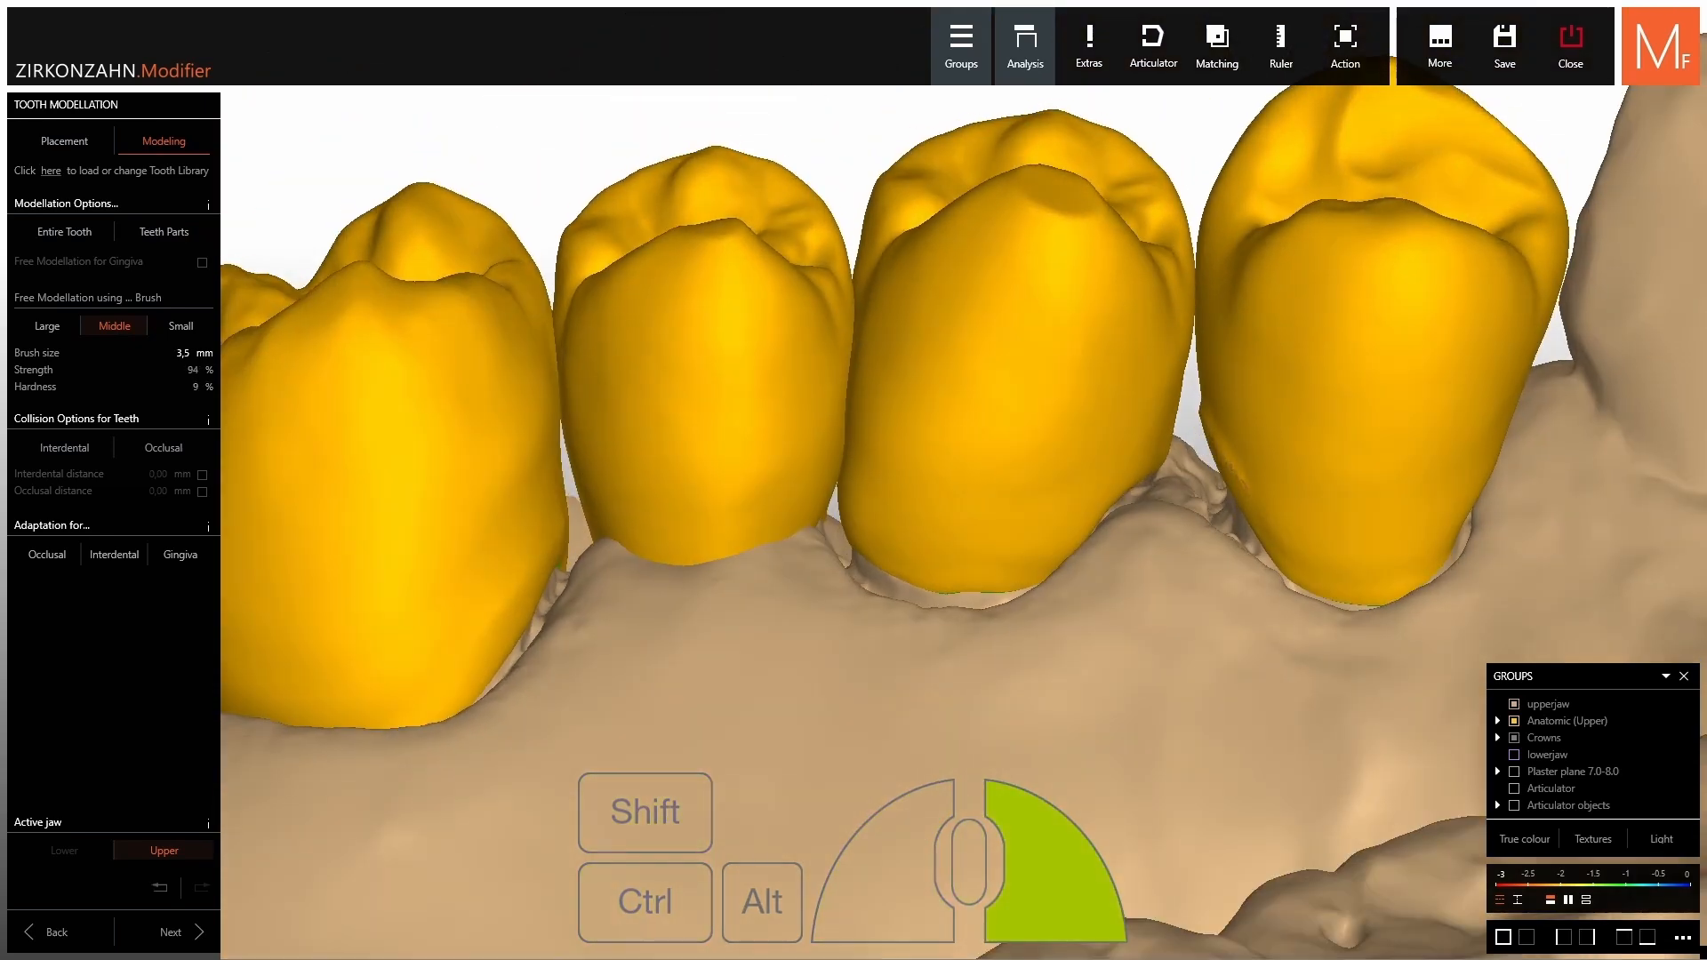
scroll(809, 477, up, 4)
ctrl+shift+drag(928, 405, 931, 353)
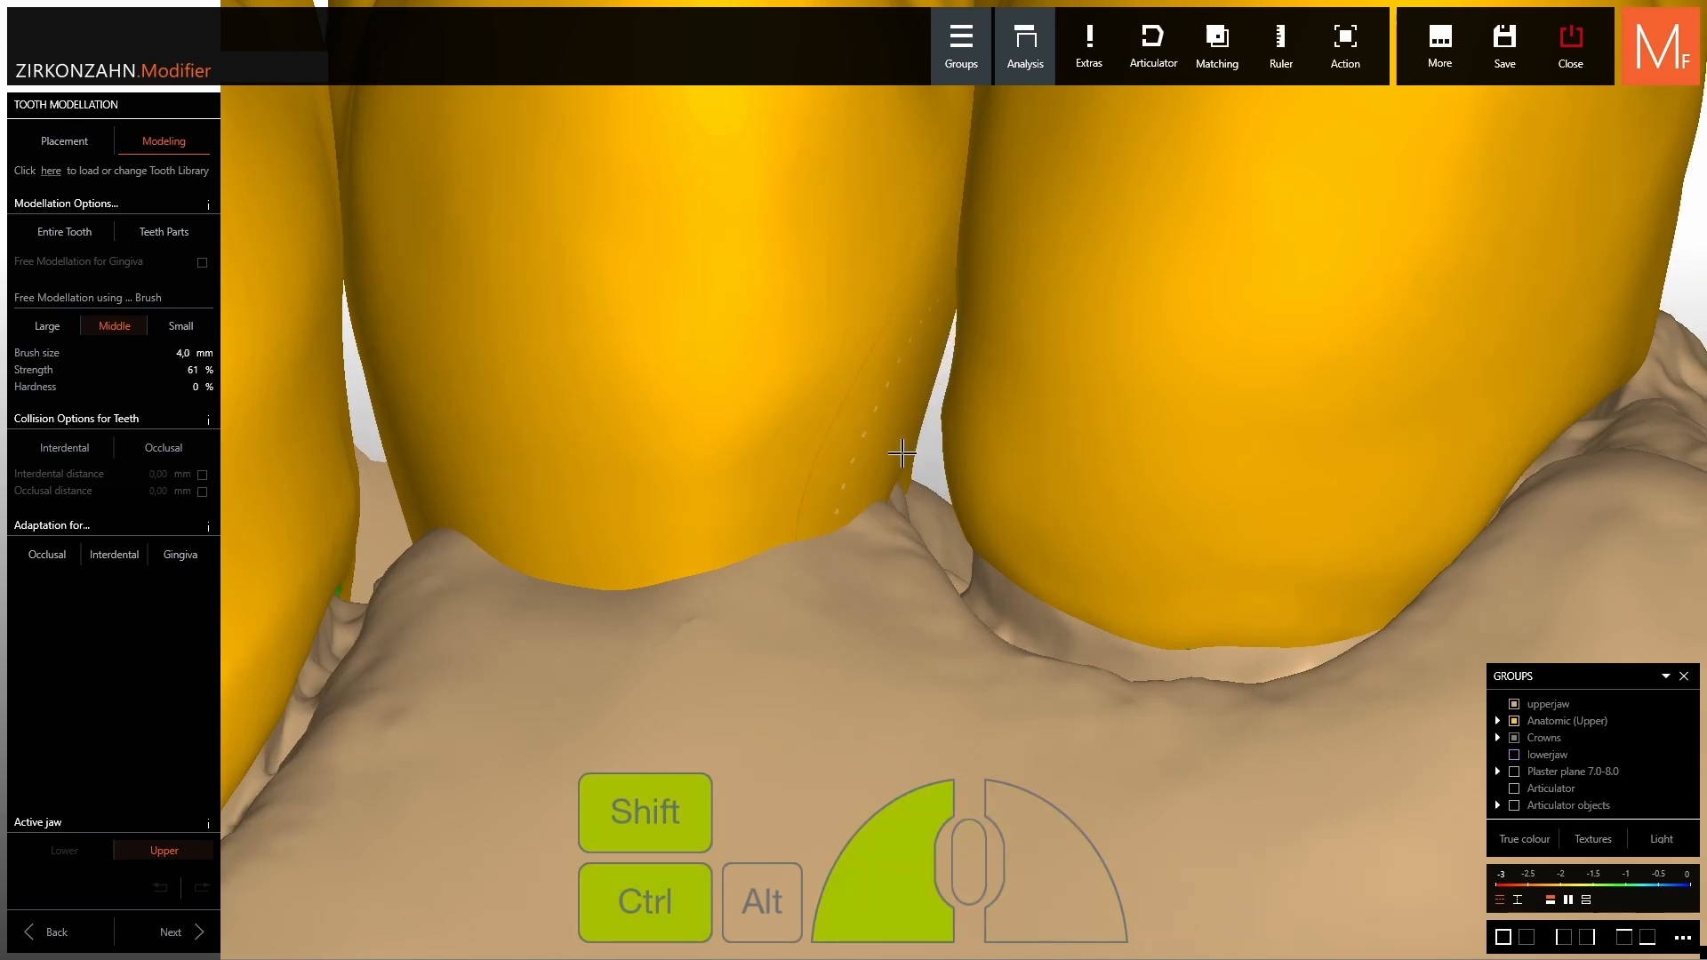
scroll(697, 557, down, 2)
mouse_move(618, 551)
ctrl+shift+mouse_down()
mouse_move(603, 546)
mouse_move(688, 509)
ctrl+shift+mouse_up()
scroll(1109, 515, down, 2)
right_drag(1109, 515, 802, 548)
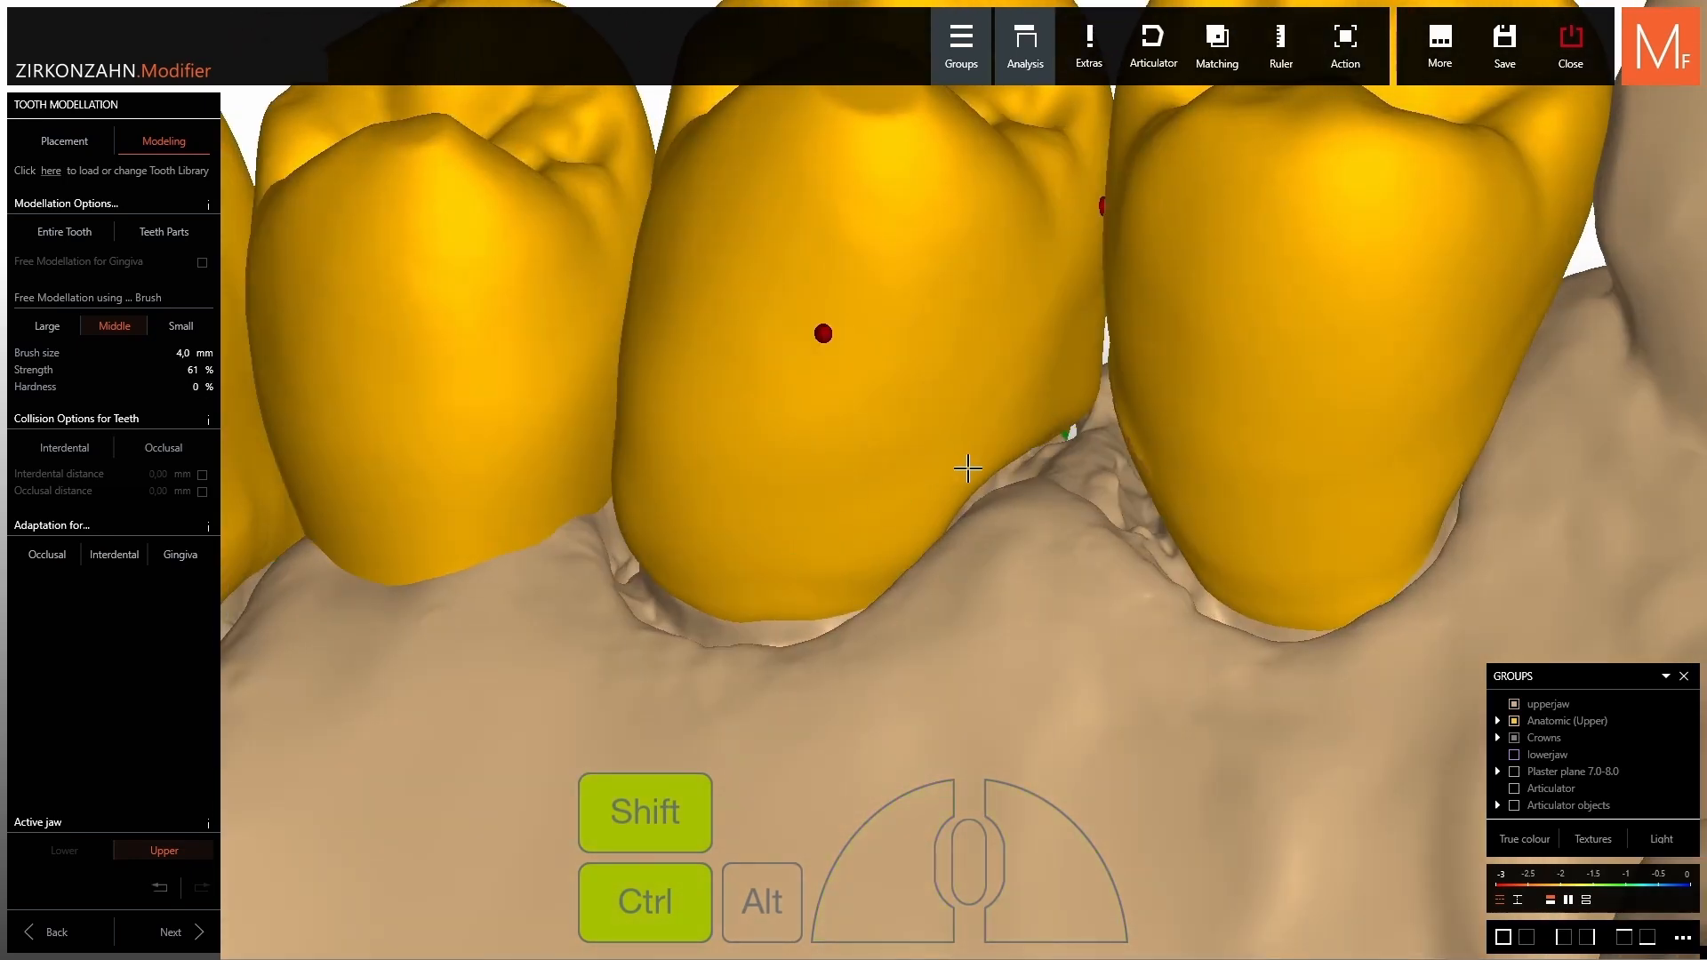
Refine the mesial cervical flank of tooth 15 and the distal cervical flank of tooth 14 with the 4 mm middle brush.
ctrl+shift+drag(945, 489, 896, 534)
right_drag(896, 534, 930, 518)
ctrl+shift+drag(956, 481, 968, 453)
mouse_move(1105, 381)
right_down()
mouse_move(1164, 400)
mouse_move(1096, 423)
right_up()
ctrl+drag(1095, 423, 1098, 428)
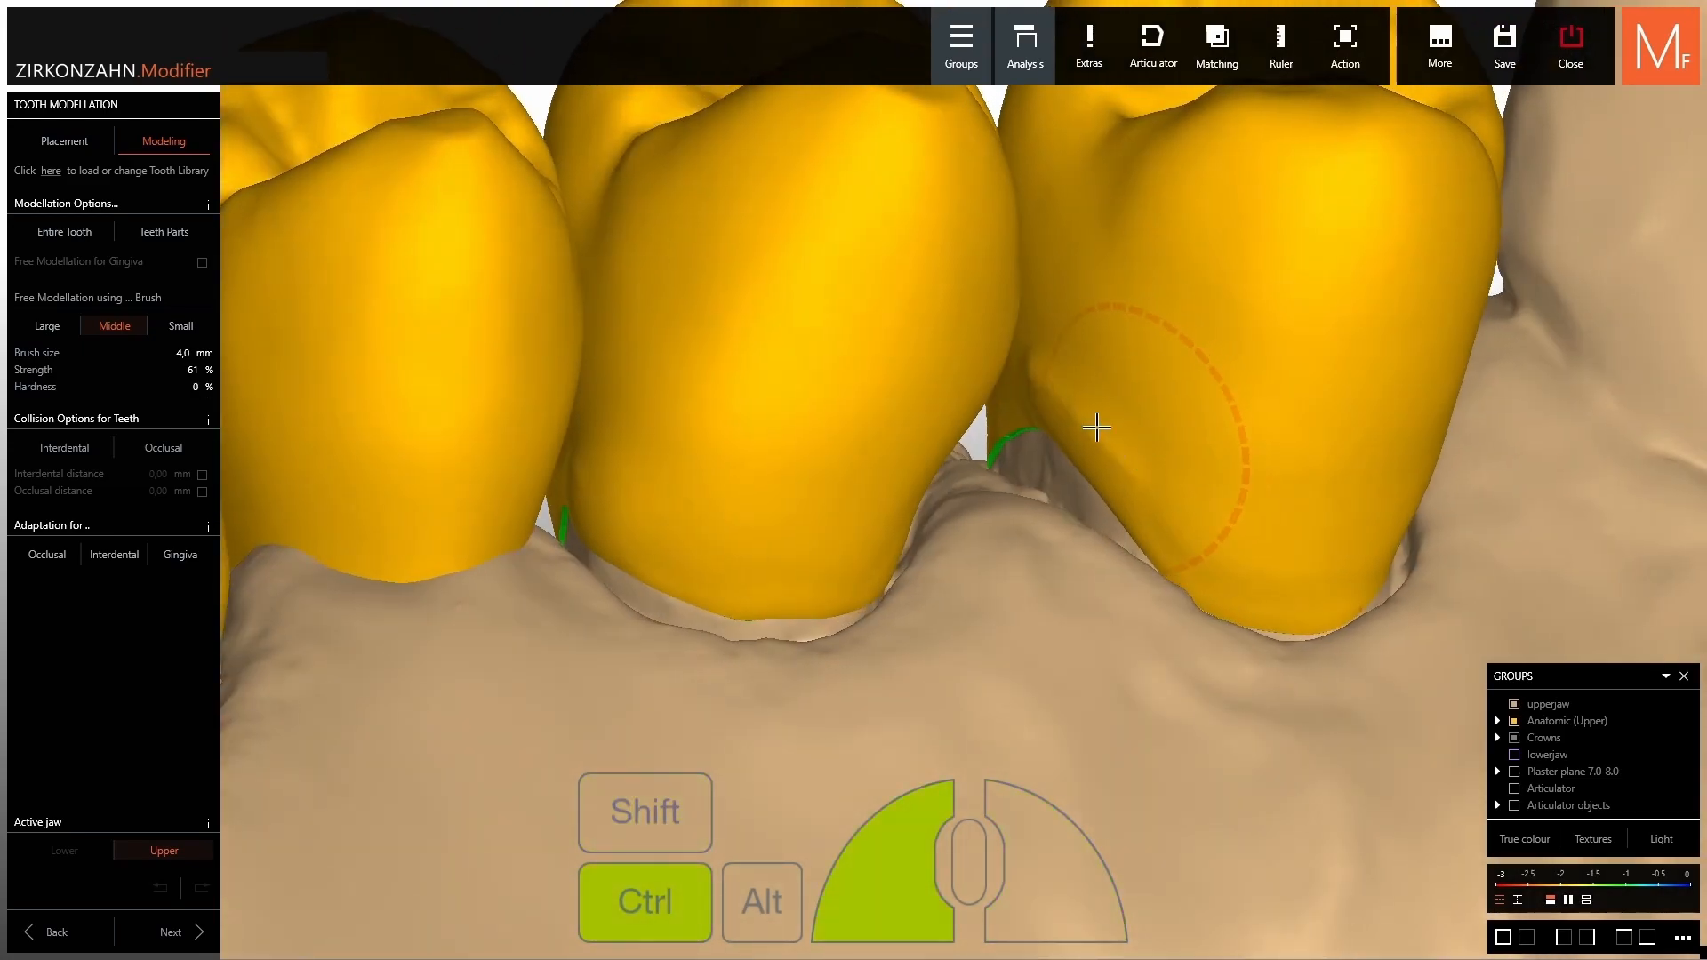
Reshape and smooth the buccal cervical contours of teeth 14 and 15 with the 4 mm middle brush.
scroll(1072, 399, down, 4)
right_drag(1071, 398, 1087, 435)
scroll(1124, 344, up, 4)
ctrl+drag(1075, 242, 1202, 271)
right_drag(944, 229, 927, 287)
ctrl+drag(827, 261, 699, 290)
right_drag(728, 372, 689, 375)
drag(860, 405, 898, 428)
ctrl+shift+drag(905, 431, 916, 437)
Smooth the buccal cervical contour of pontic 16 and adjust the mesial cervical edge of molar 17.
mouse_move(547, 433)
right_down()
mouse_move(609, 427)
mouse_move(589, 424)
right_up()
ctrl+shift+drag(587, 428, 583, 422)
right_drag(569, 414, 614, 407)
ctrl+shift+drag(436, 360, 440, 353)
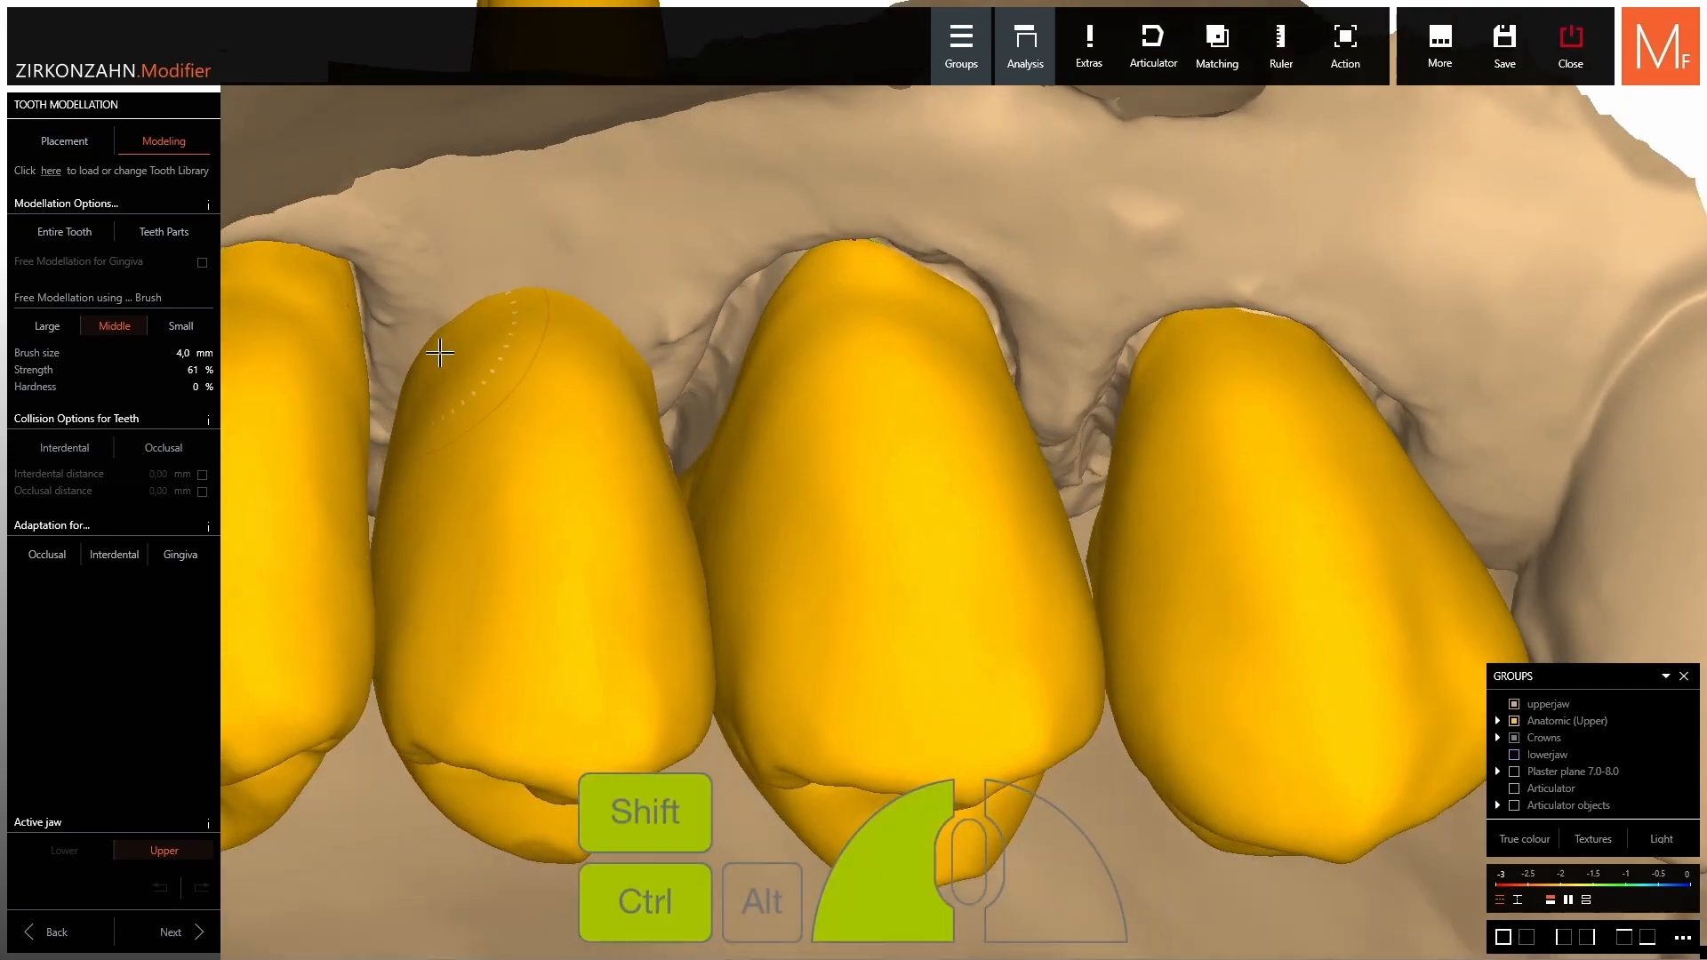
ctrl+shift+drag(395, 429, 391, 433)
right_drag(382, 423, 365, 367)
middle_drag(364, 366, 901, 480)
right_drag(902, 480, 916, 476)
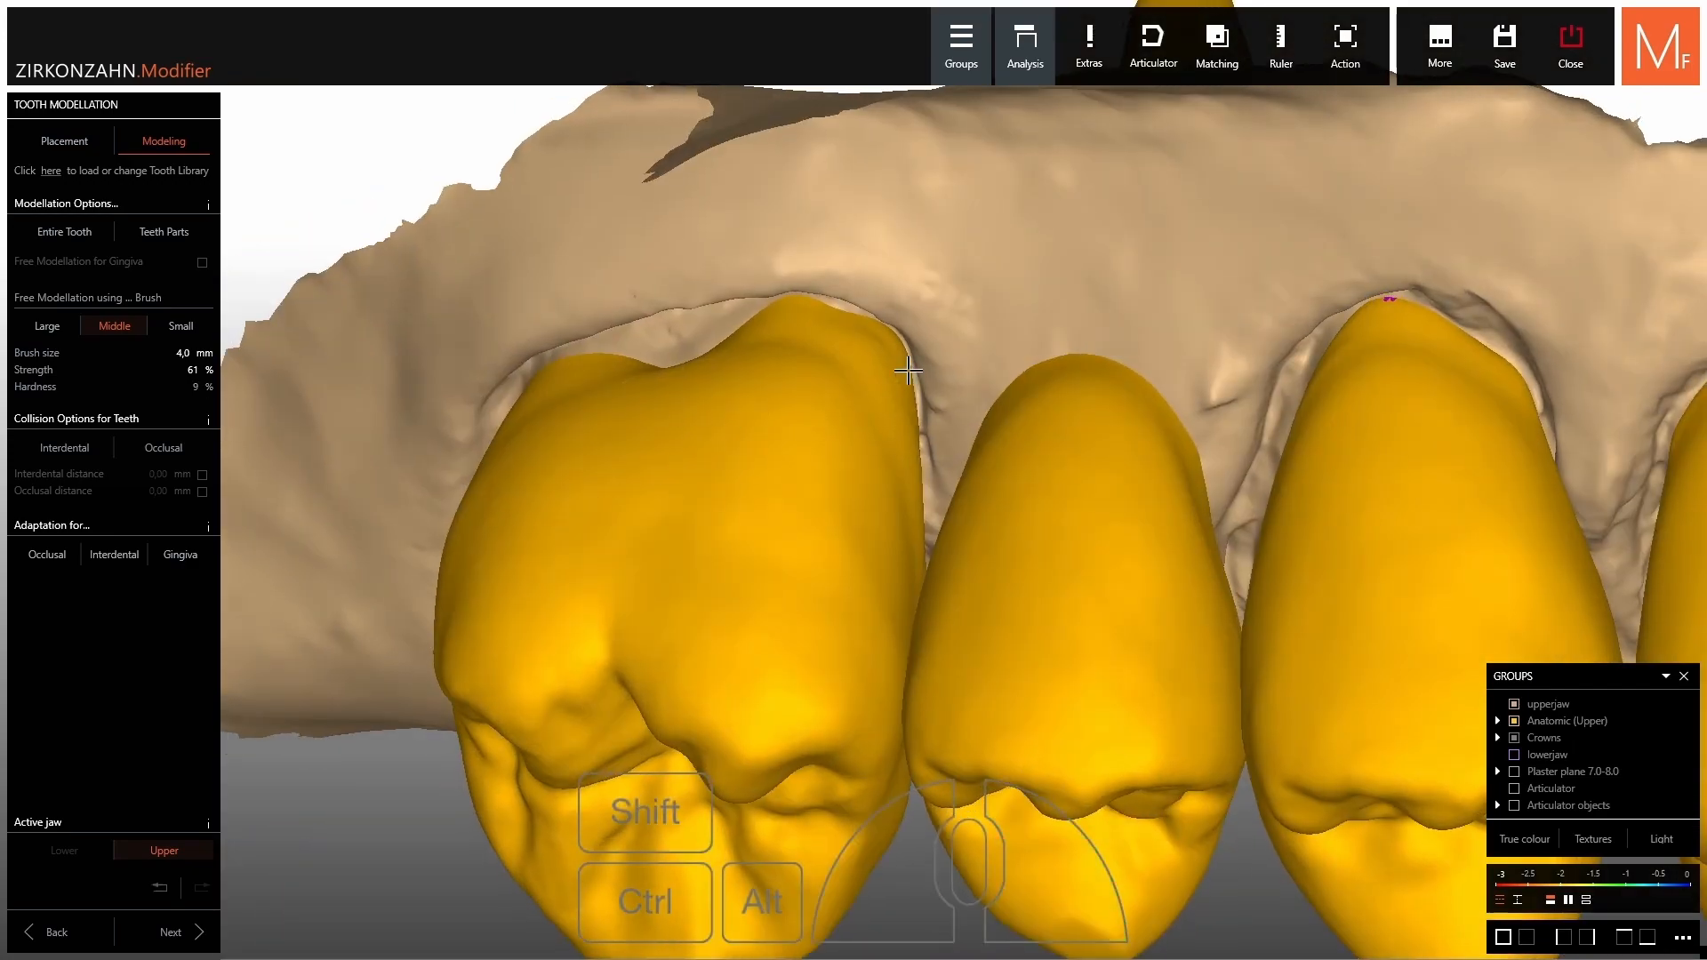
ctrl+drag(898, 356, 876, 352)
Touch up the palatal interdental flanks of pontic 16 and the neighbouring bridge teeth with the middle brush at 5 mm.
scroll(830, 352, down, 1)
scroll(830, 352, down, 2)
right_drag(876, 703, 934, 511)
middle_drag(1461, 588, 1052, 602)
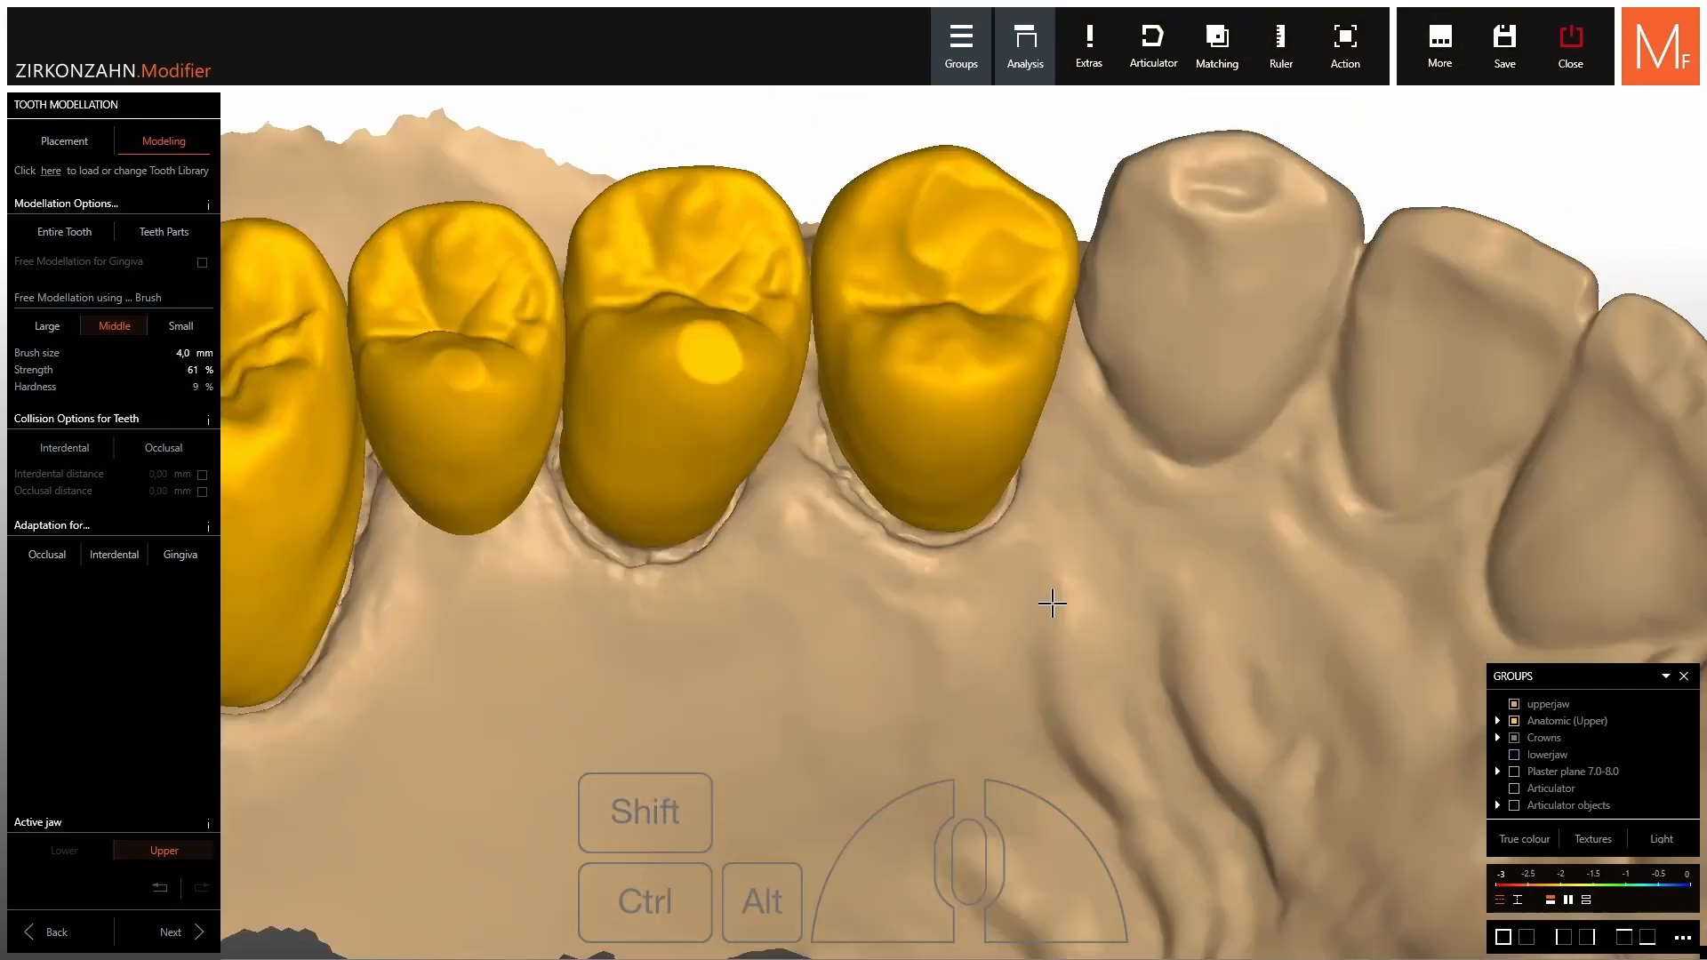
right_drag(1052, 602, 1047, 548)
scroll(516, 501, up, 5)
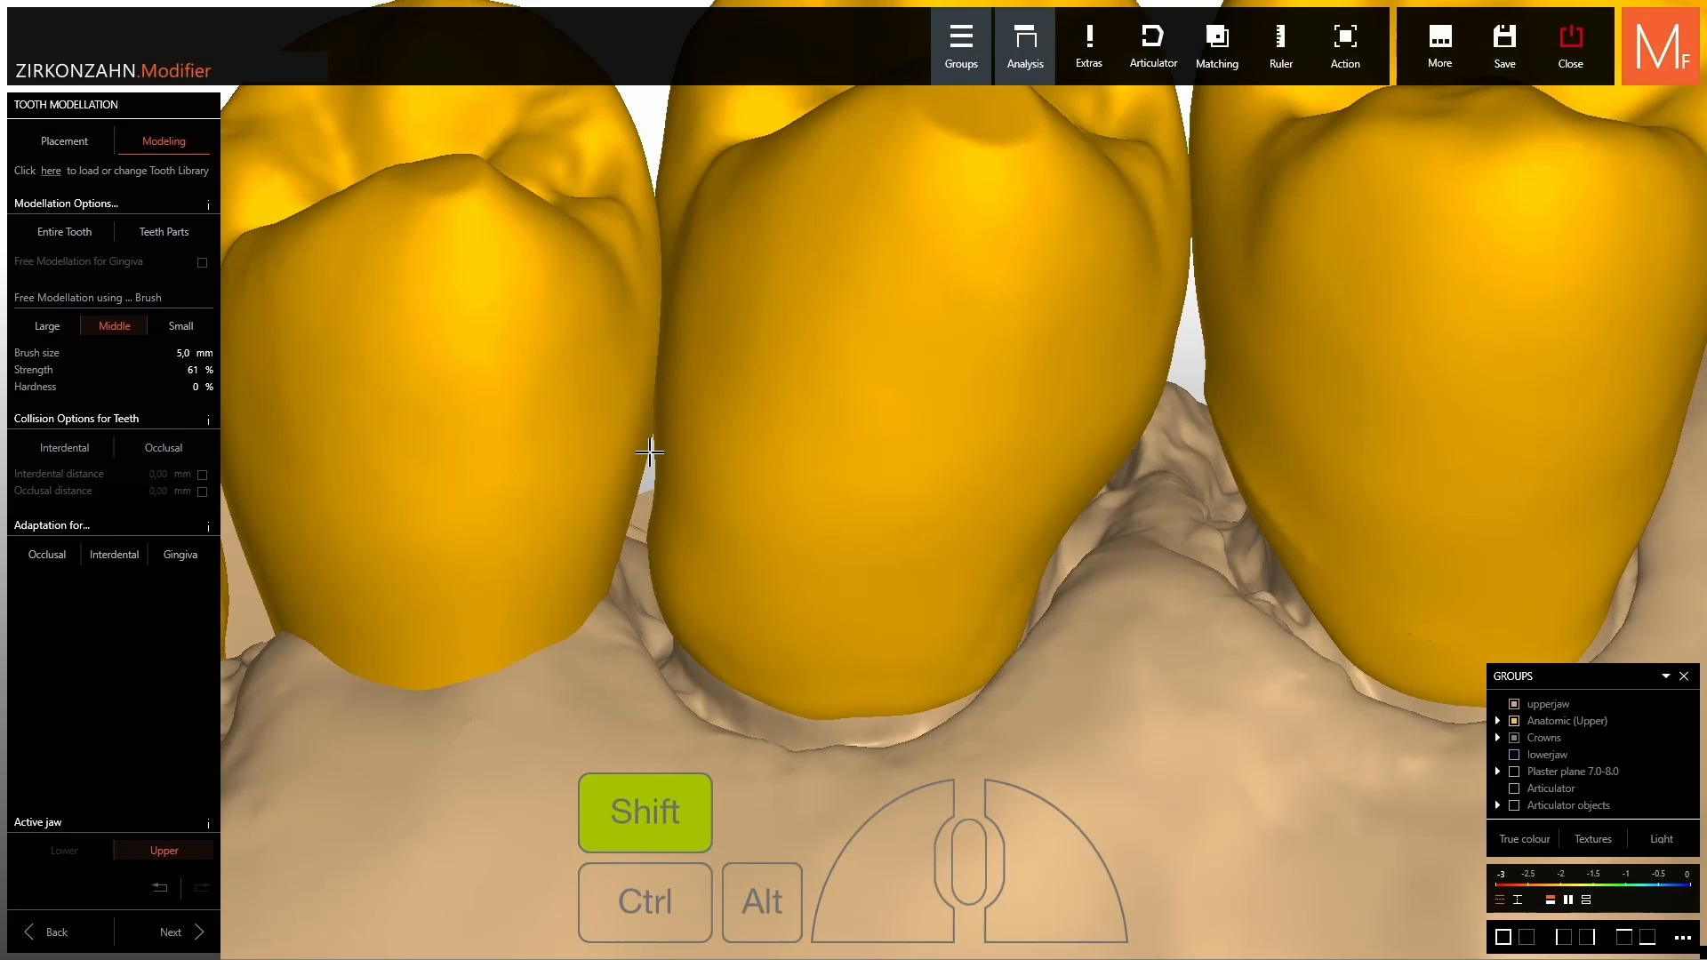
ctrl+shift+drag(635, 461, 637, 463)
scroll(658, 462, down, 3)
mouse_move(765, 524)
right_down()
mouse_move(818, 600)
mouse_move(837, 675)
right_up()
scroll(819, 601, down, 3)
scroll(1220, 372, up, 3)
right_drag(1220, 371, 1231, 338)
scroll(1086, 446, up, 3)
right_drag(1086, 445, 1114, 395)
ctrl+drag(1097, 392, 1105, 395)
scroll(1101, 398, down, 3)
right_drag(1101, 398, 1086, 392)
scroll(1164, 496, down, 3)
right_drag(1164, 495, 1157, 493)
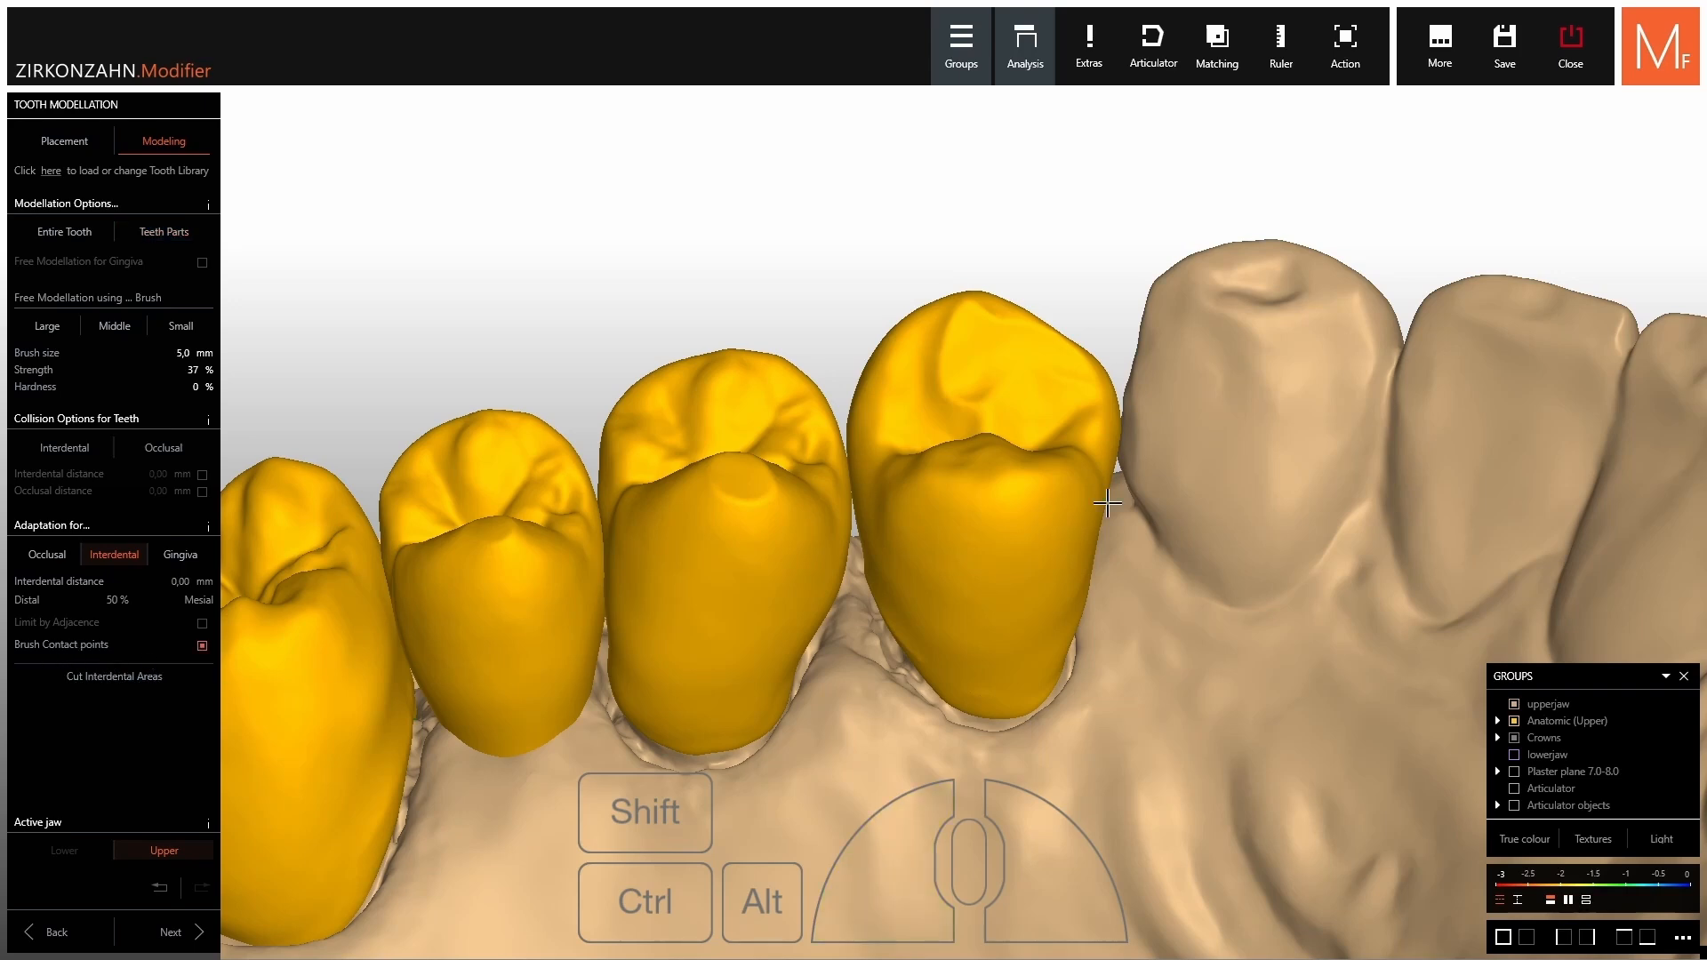
Hide crown 14, brush an interdental contact area onto the distal surface of the adjacent canine, and show the crown again.
ctrl+middle_click(997, 367)
scroll(1112, 424, up, 5)
right_drag(1113, 424, 1102, 442)
drag(1086, 444, 1049, 393)
right_drag(1045, 383, 1071, 411)
drag(1070, 412, 952, 313)
shift+middle_click(880, 263)
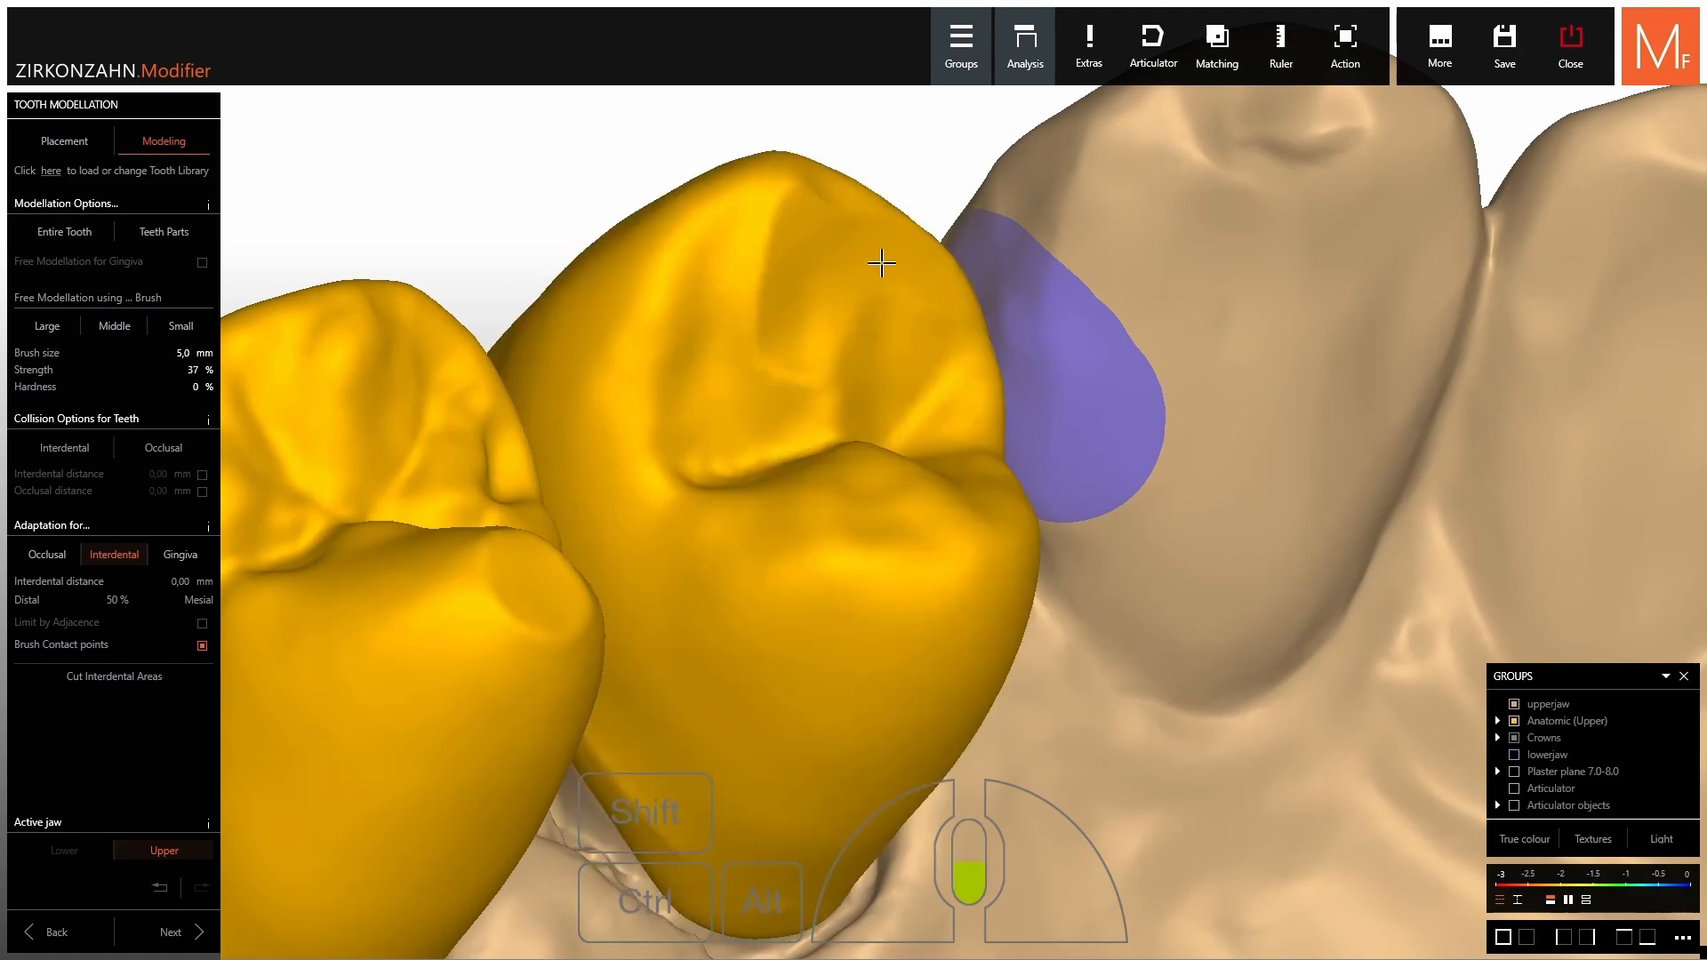
Cut the interdental areas with 0.00 mm interdental distance, using the brushed contact points.
scroll(880, 263, down, 5)
mouse_move(880, 263)
right_down()
mouse_move(995, 499)
mouse_move(988, 466)
mouse_move(903, 679)
mouse_move(904, 610)
mouse_move(762, 590)
mouse_move(747, 544)
mouse_move(938, 625)
right_up()
scroll(995, 499, up, 4)
scroll(916, 489, up, 5)
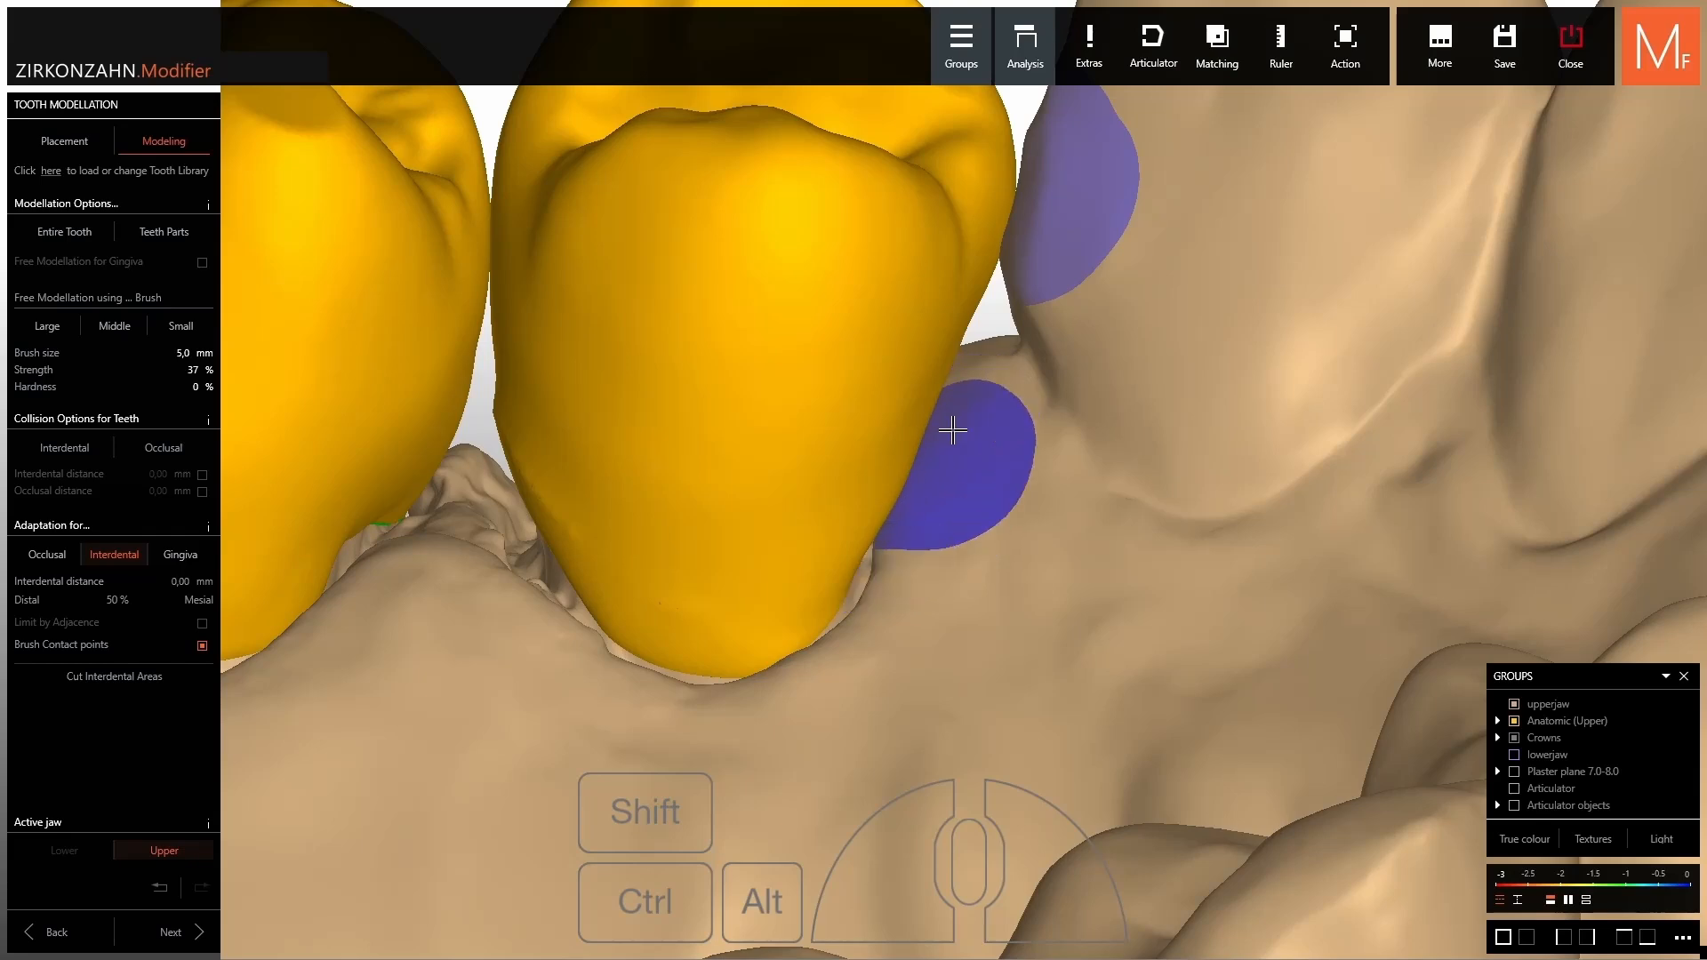
mouse_move(1047, 490)
right_down()
mouse_move(1000, 524)
mouse_move(1027, 474)
right_up()
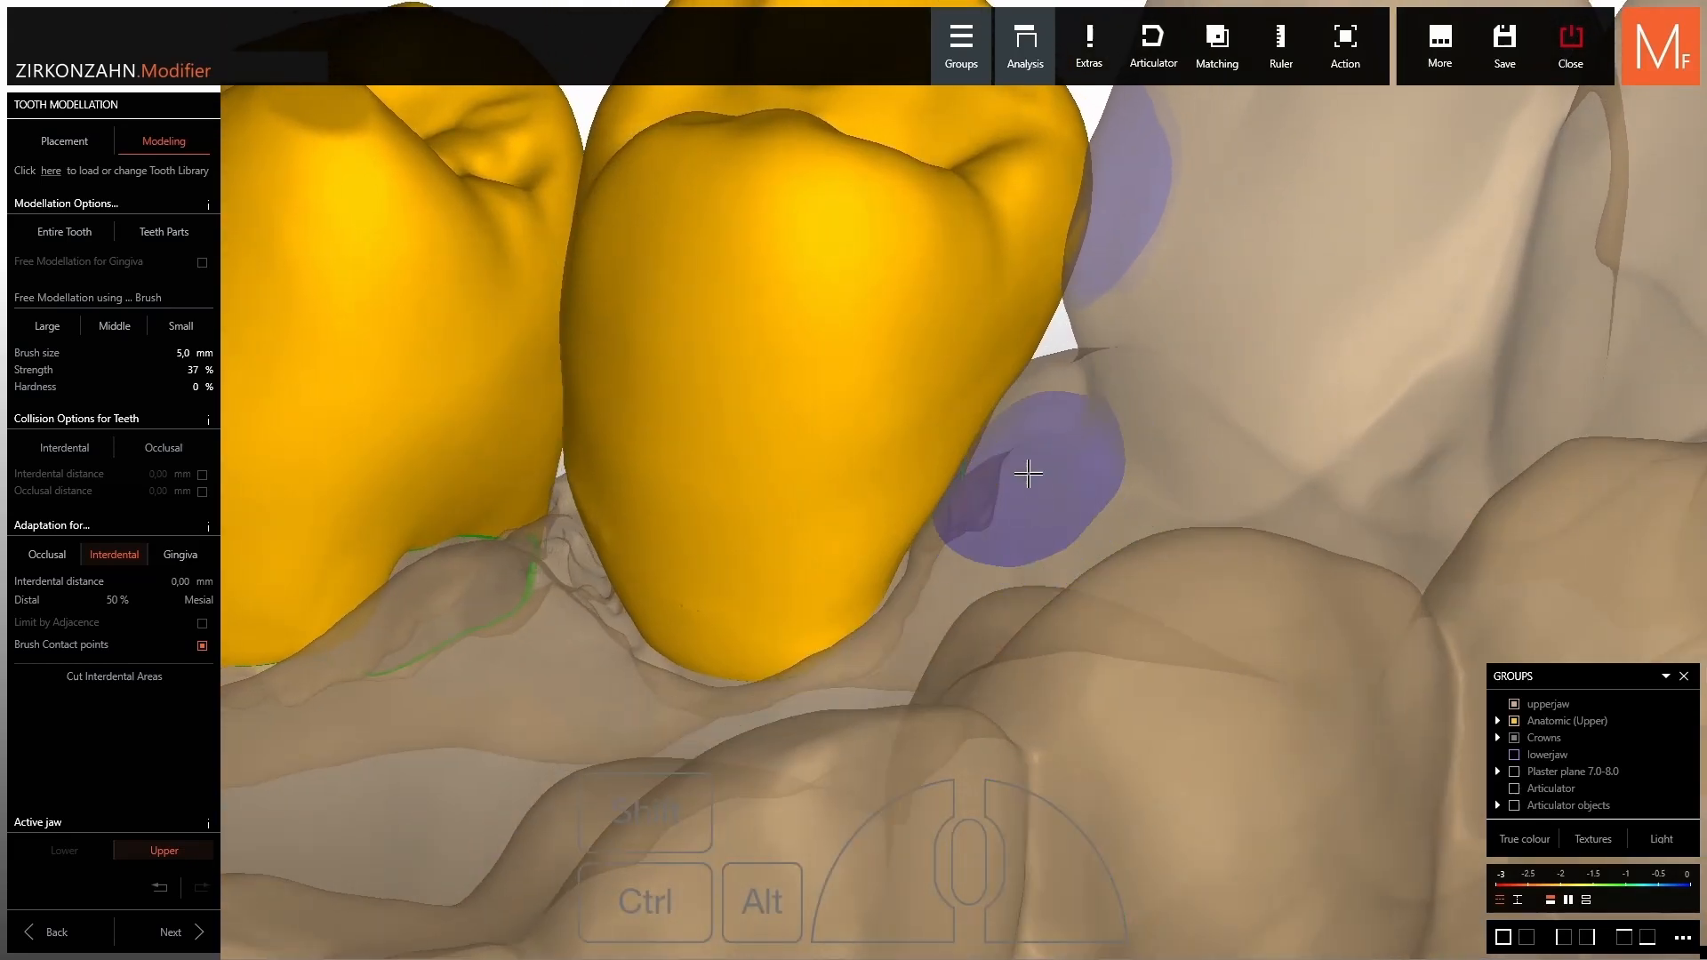
click(122, 680)
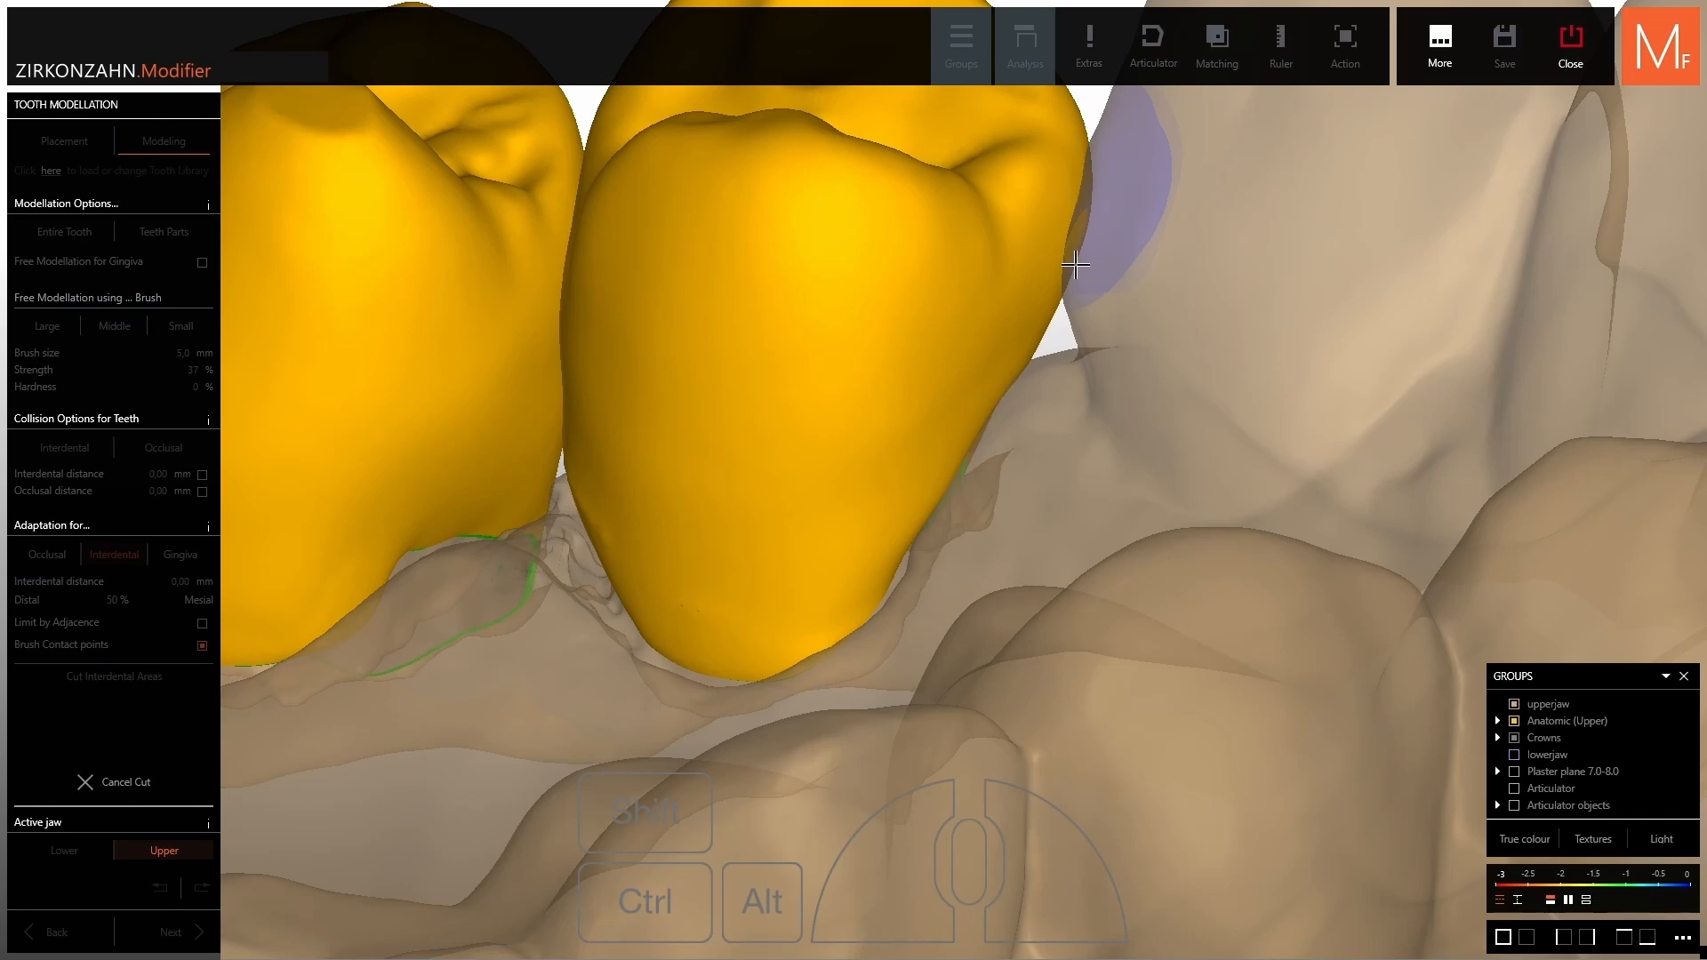
right_drag(961, 534, 879, 389)
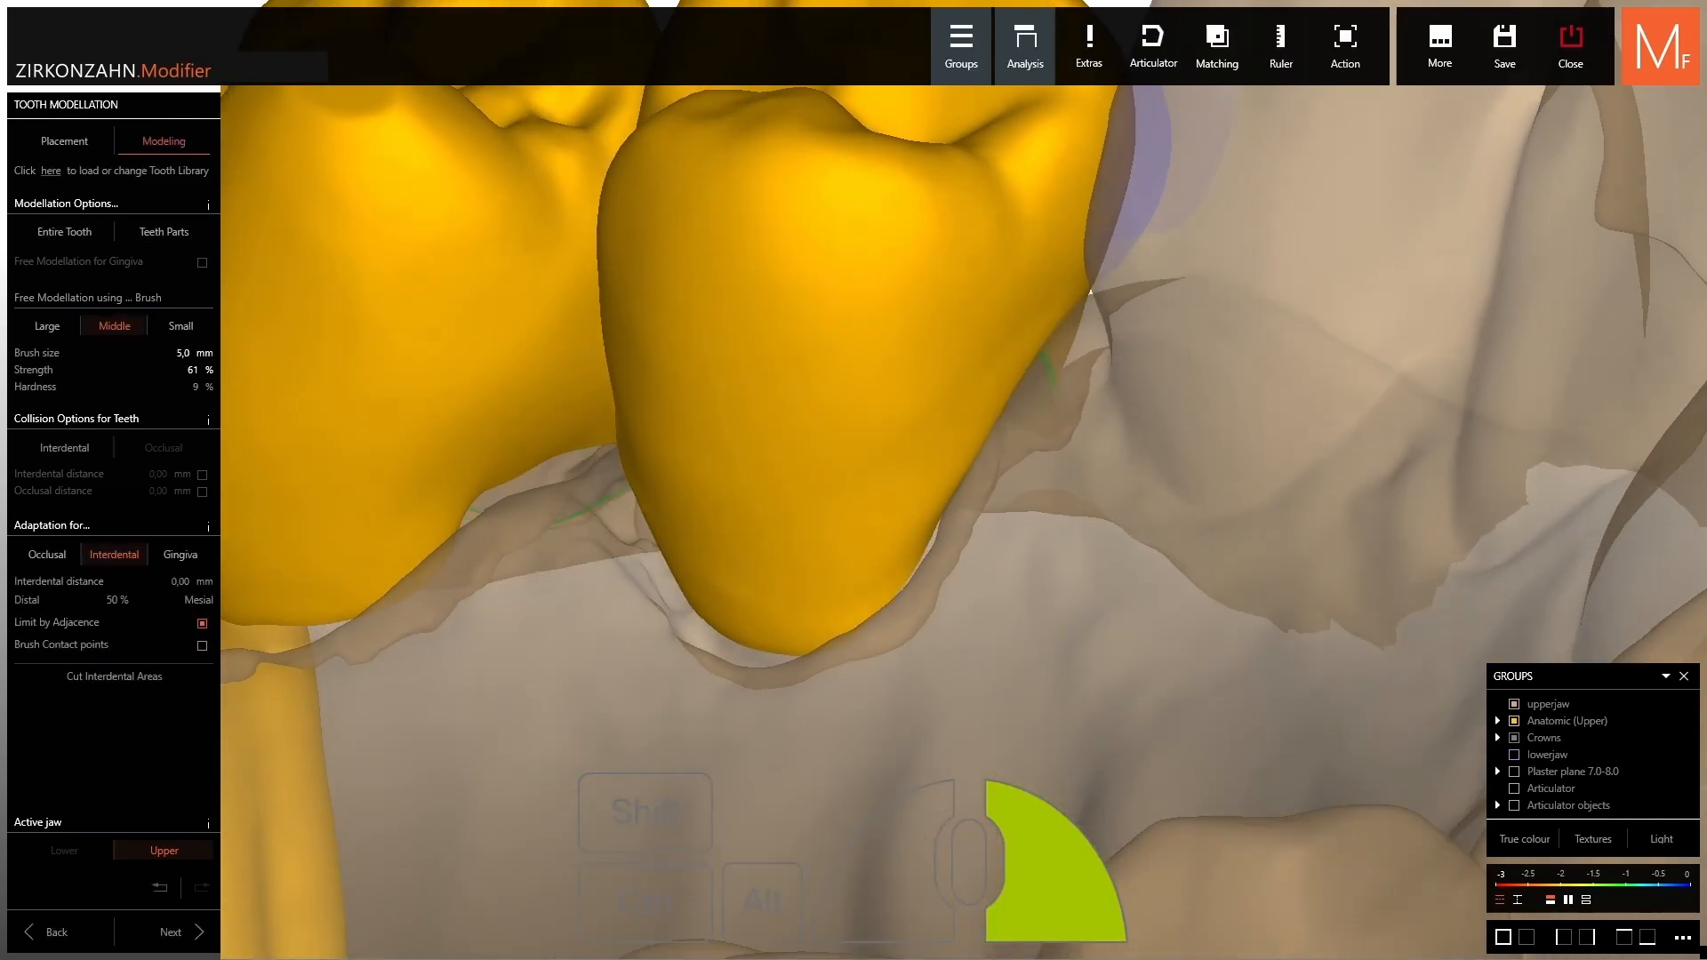
key(ctrl)
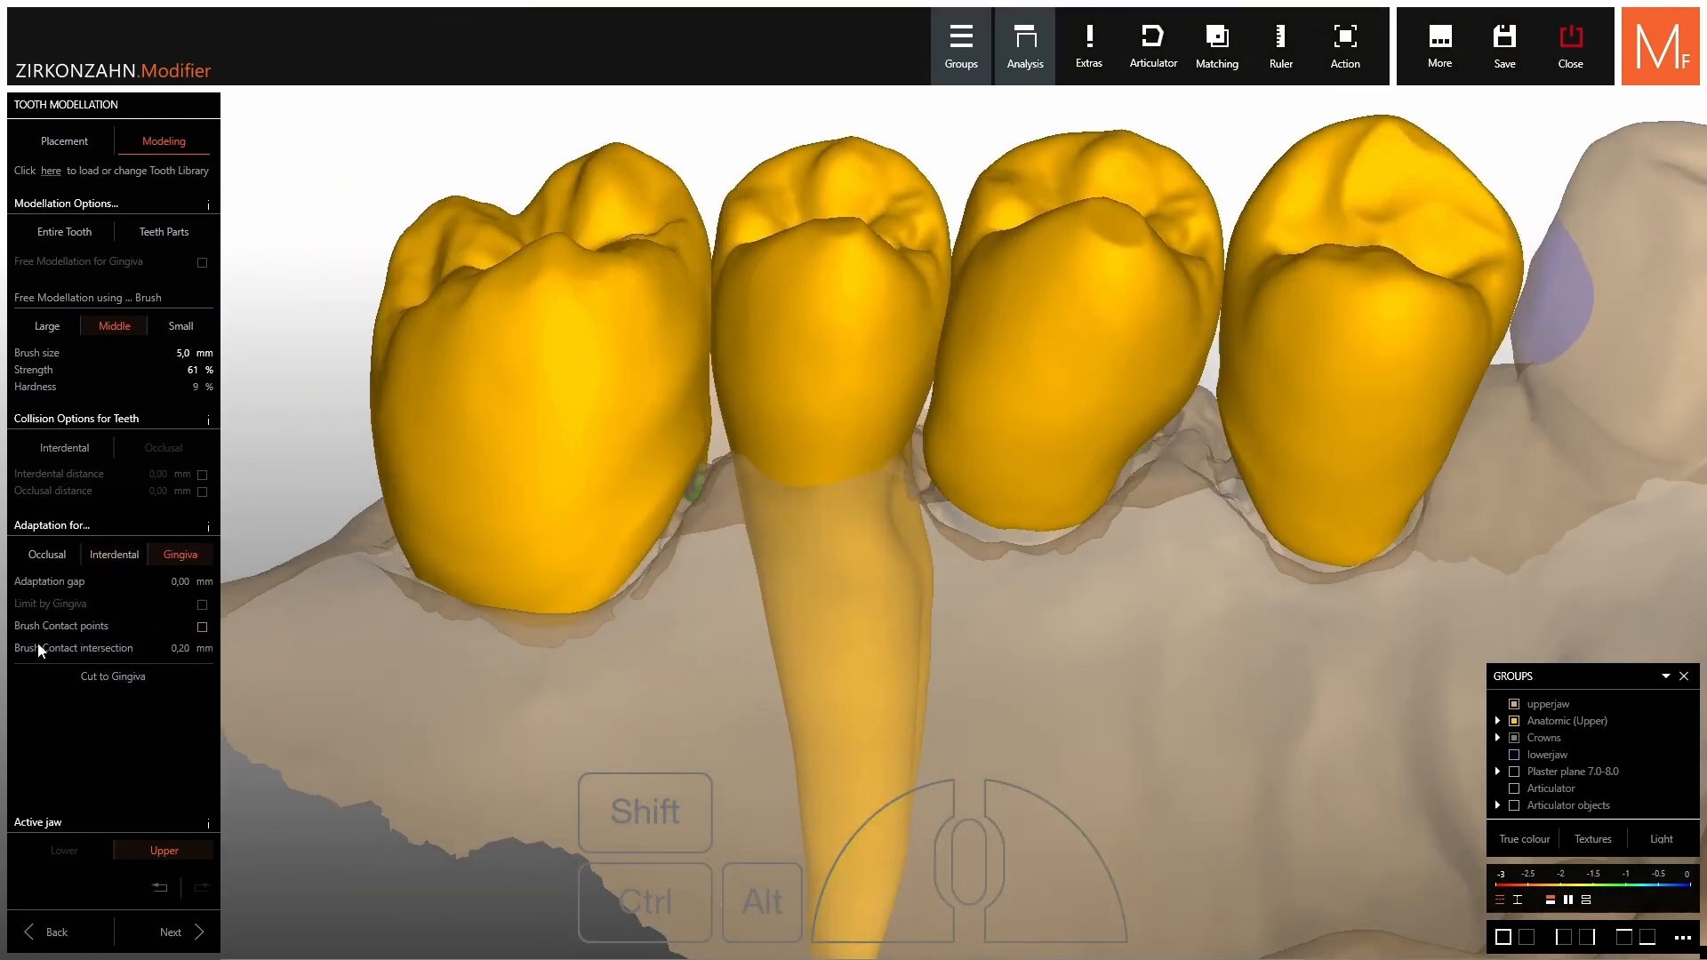
Enable brushed contact points for the gingiva adaptation and paint the pontic contact area on the ridge below temporarily hidden tooth 16.
click(50, 629)
scroll(817, 342, up, 3)
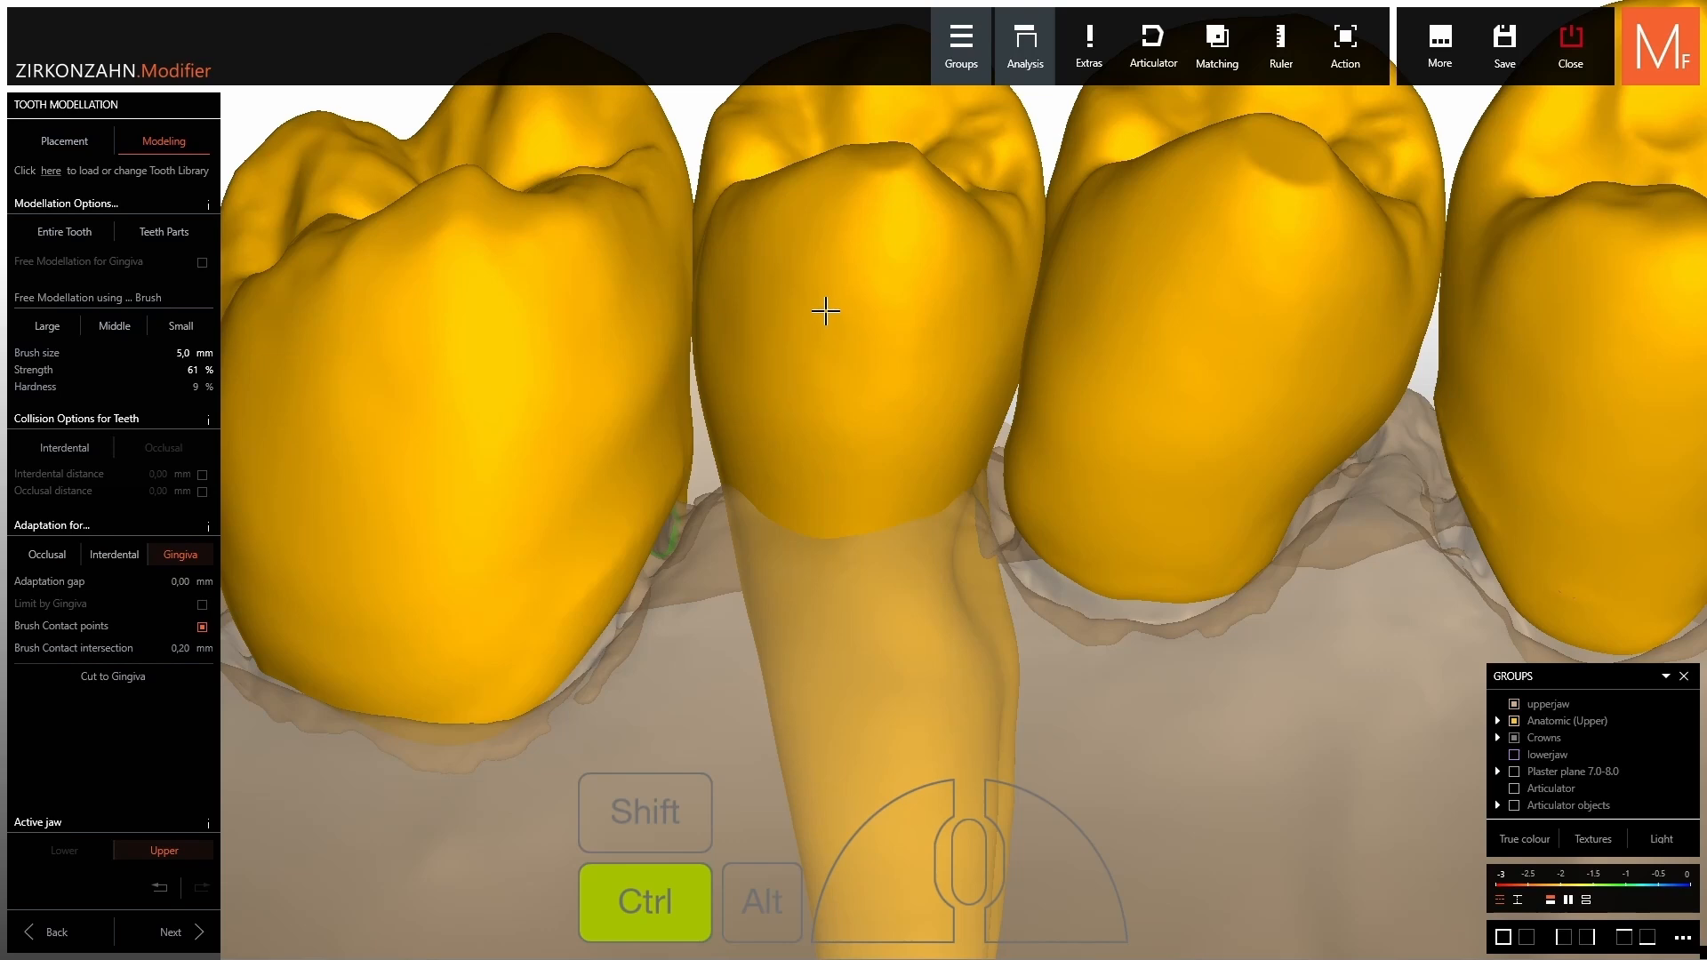
ctrl+middle_click(825, 310)
right_drag(823, 308, 871, 338)
shift+middle_click(873, 339)
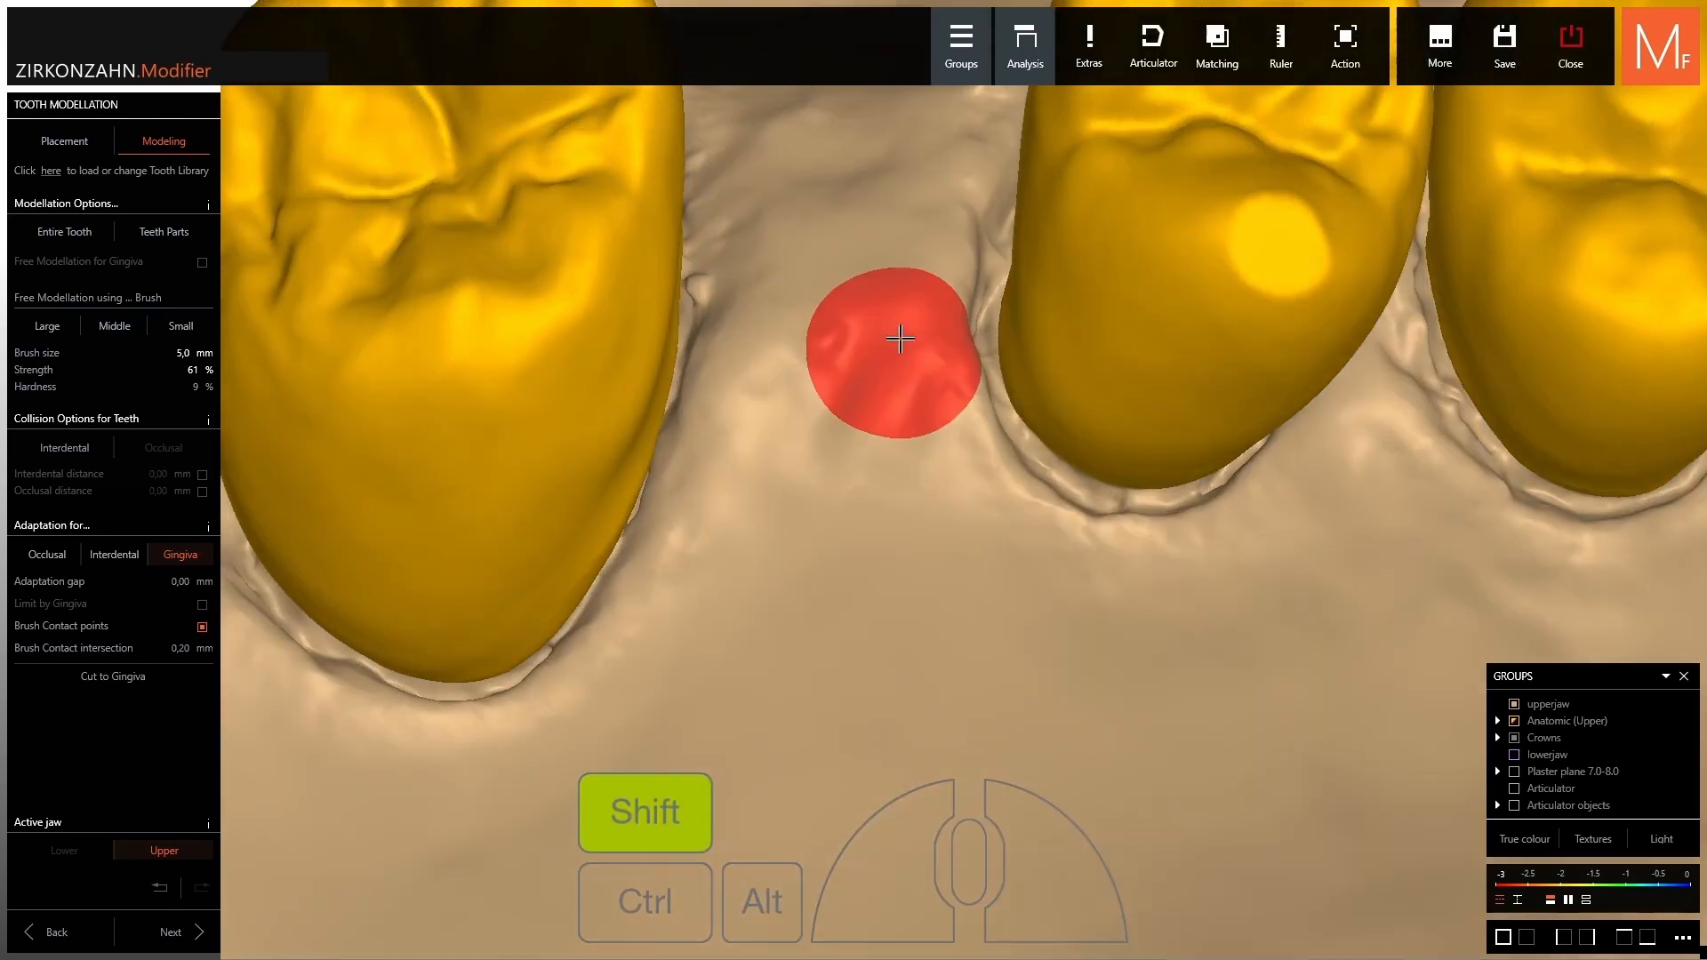
mouse_move(903, 430)
mouse_down()
mouse_move(923, 209)
mouse_move(796, 229)
mouse_move(777, 421)
mouse_move(872, 451)
mouse_up()
ctrl+middle_click(872, 451)
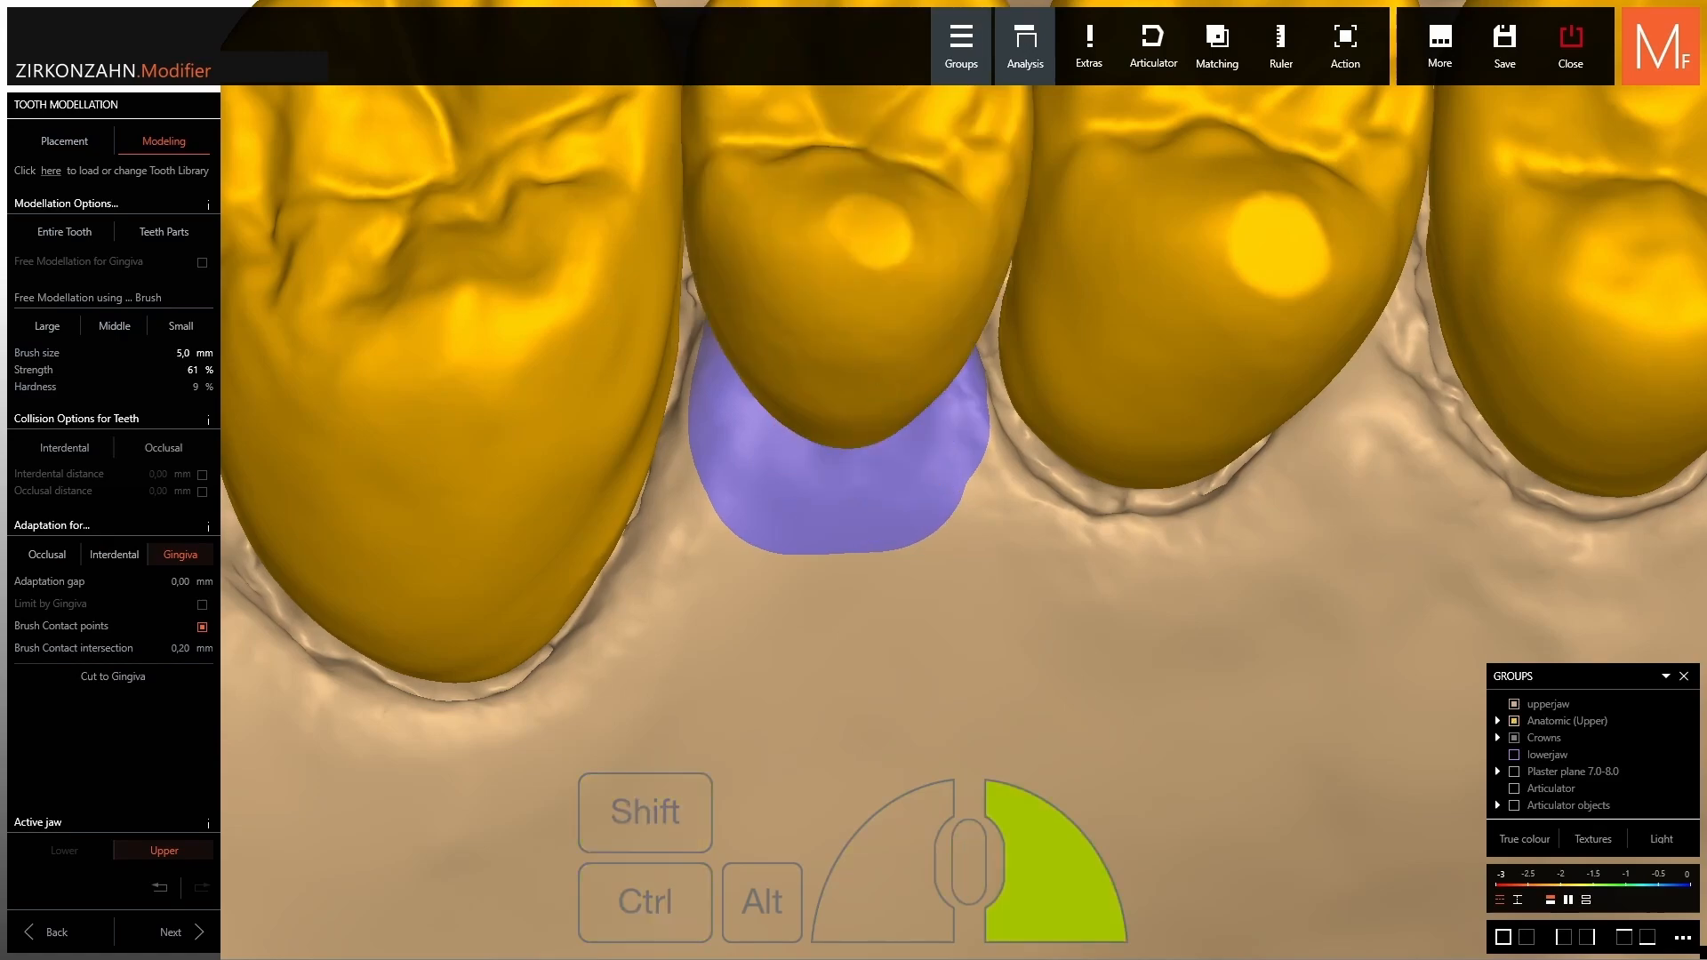
Adjust the buccal cervical contour of pontic 16 with the 5 mm brush.
right_drag(876, 253, 937, 360)
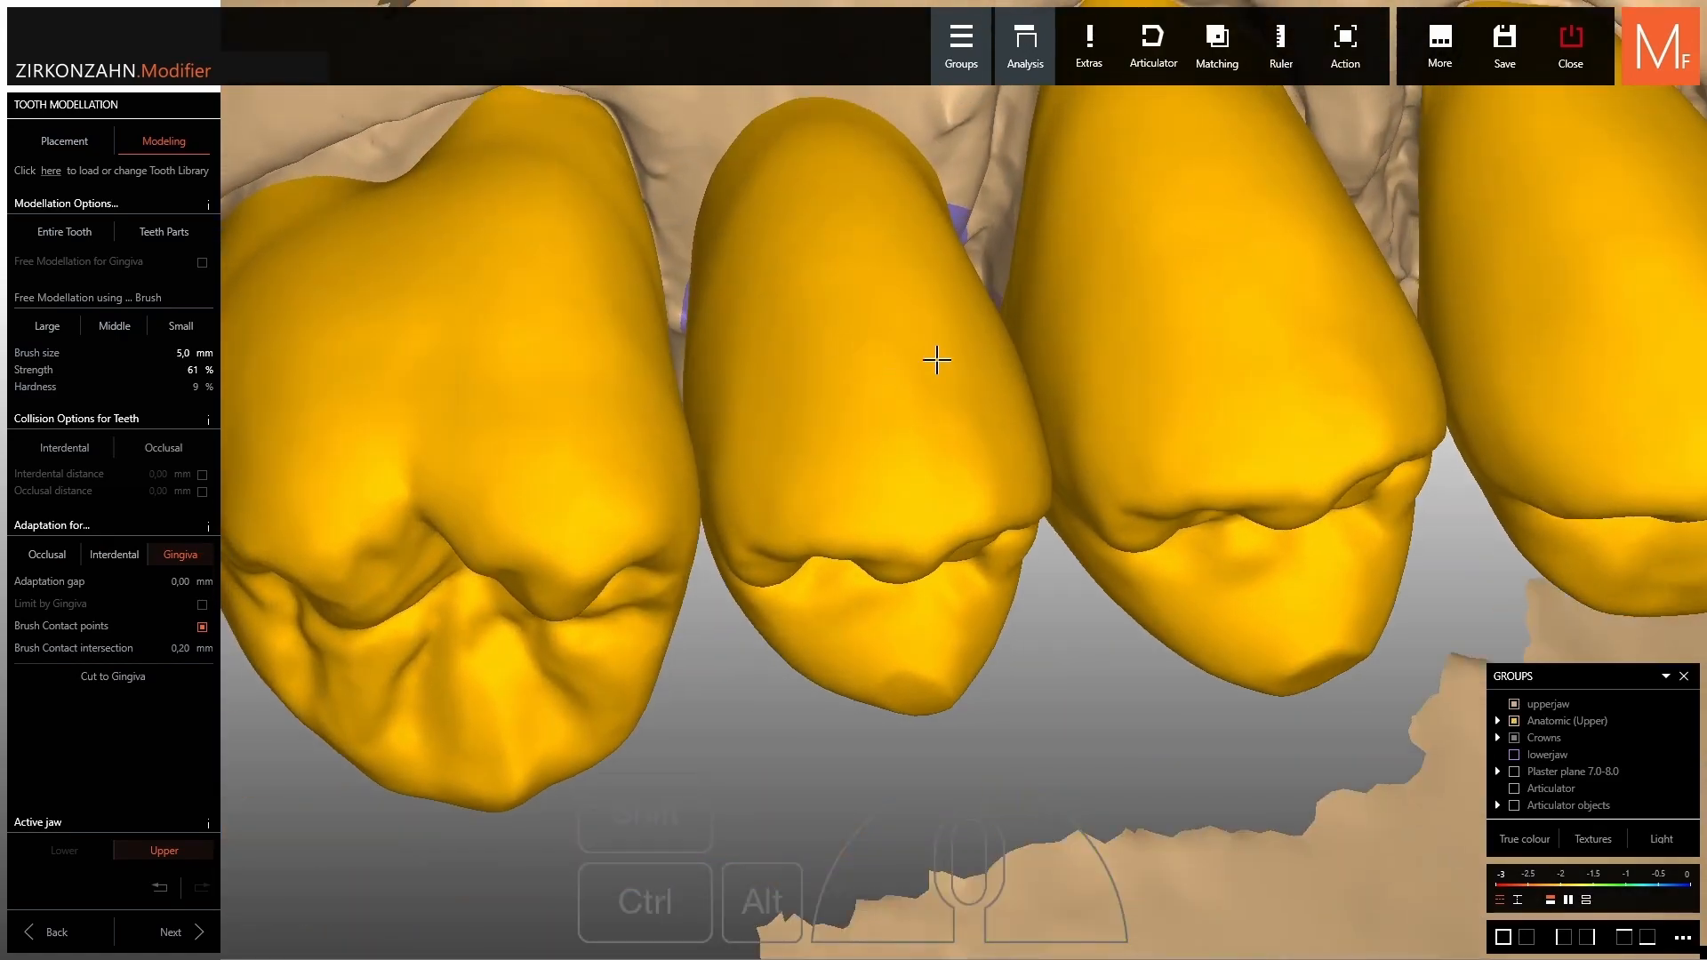
drag(877, 190, 816, 135)
drag(745, 258, 746, 263)
scroll(747, 263, down, 3)
mouse_move(747, 263)
right_down()
mouse_move(755, 138)
mouse_move(743, 160)
right_up()
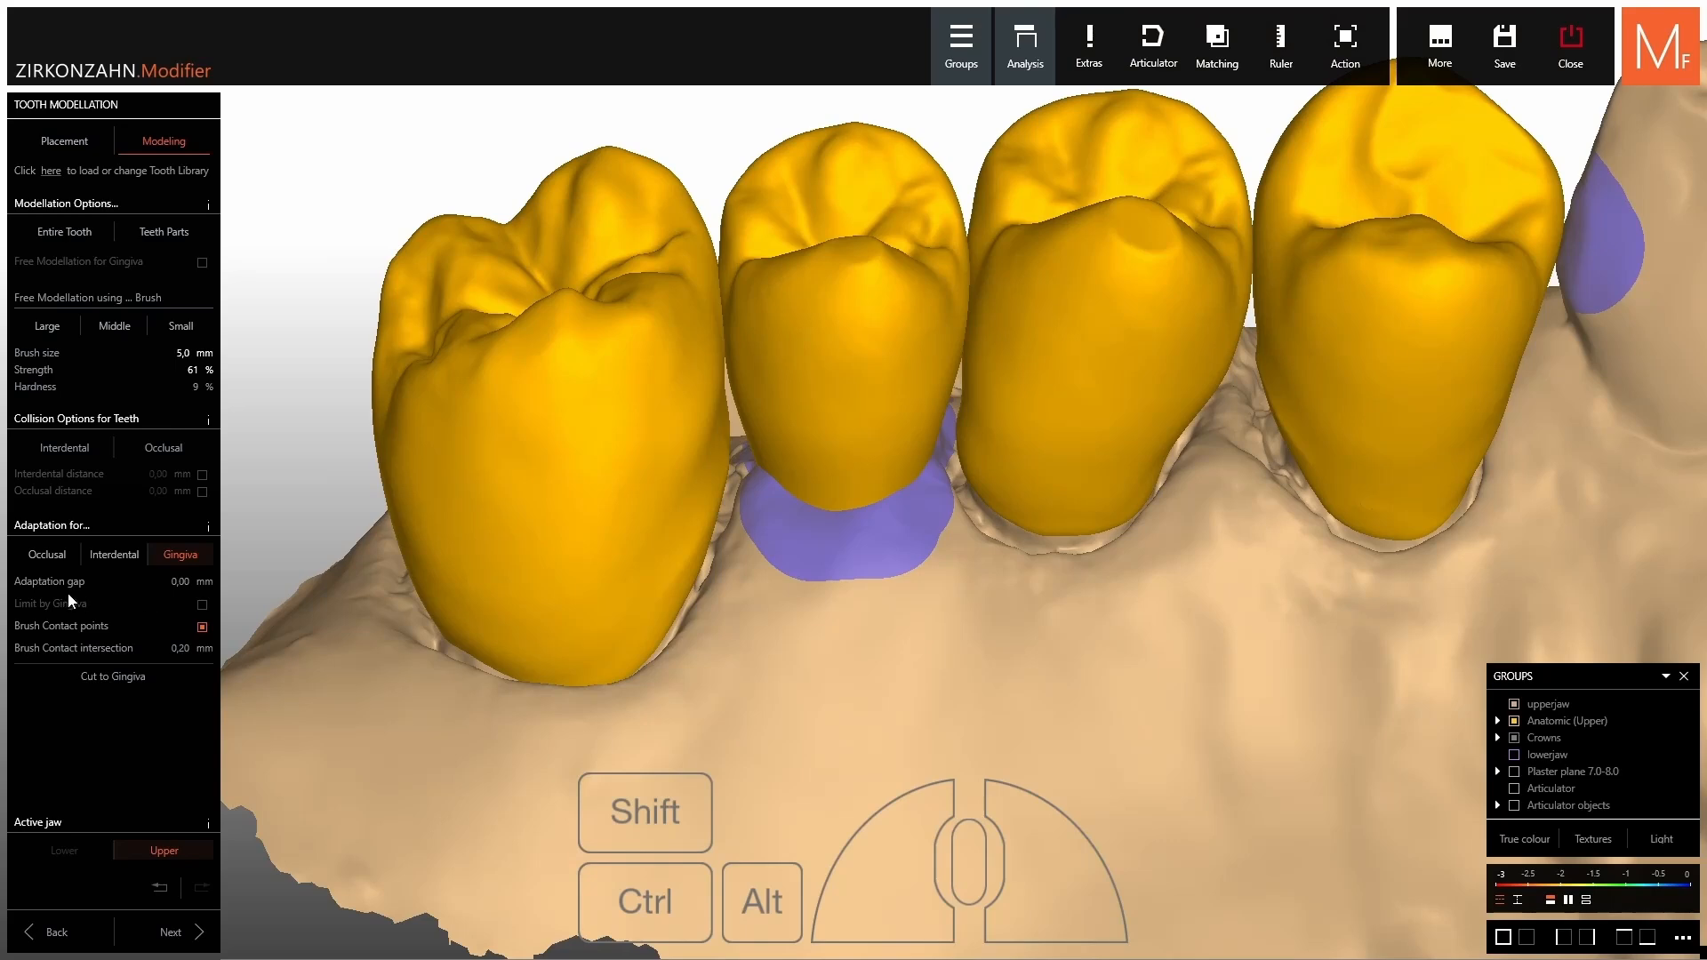
Cut the teeth to the gingiva with a 0.00 mm adaptation gap and 0.20 mm brush contact intersection.
click(107, 680)
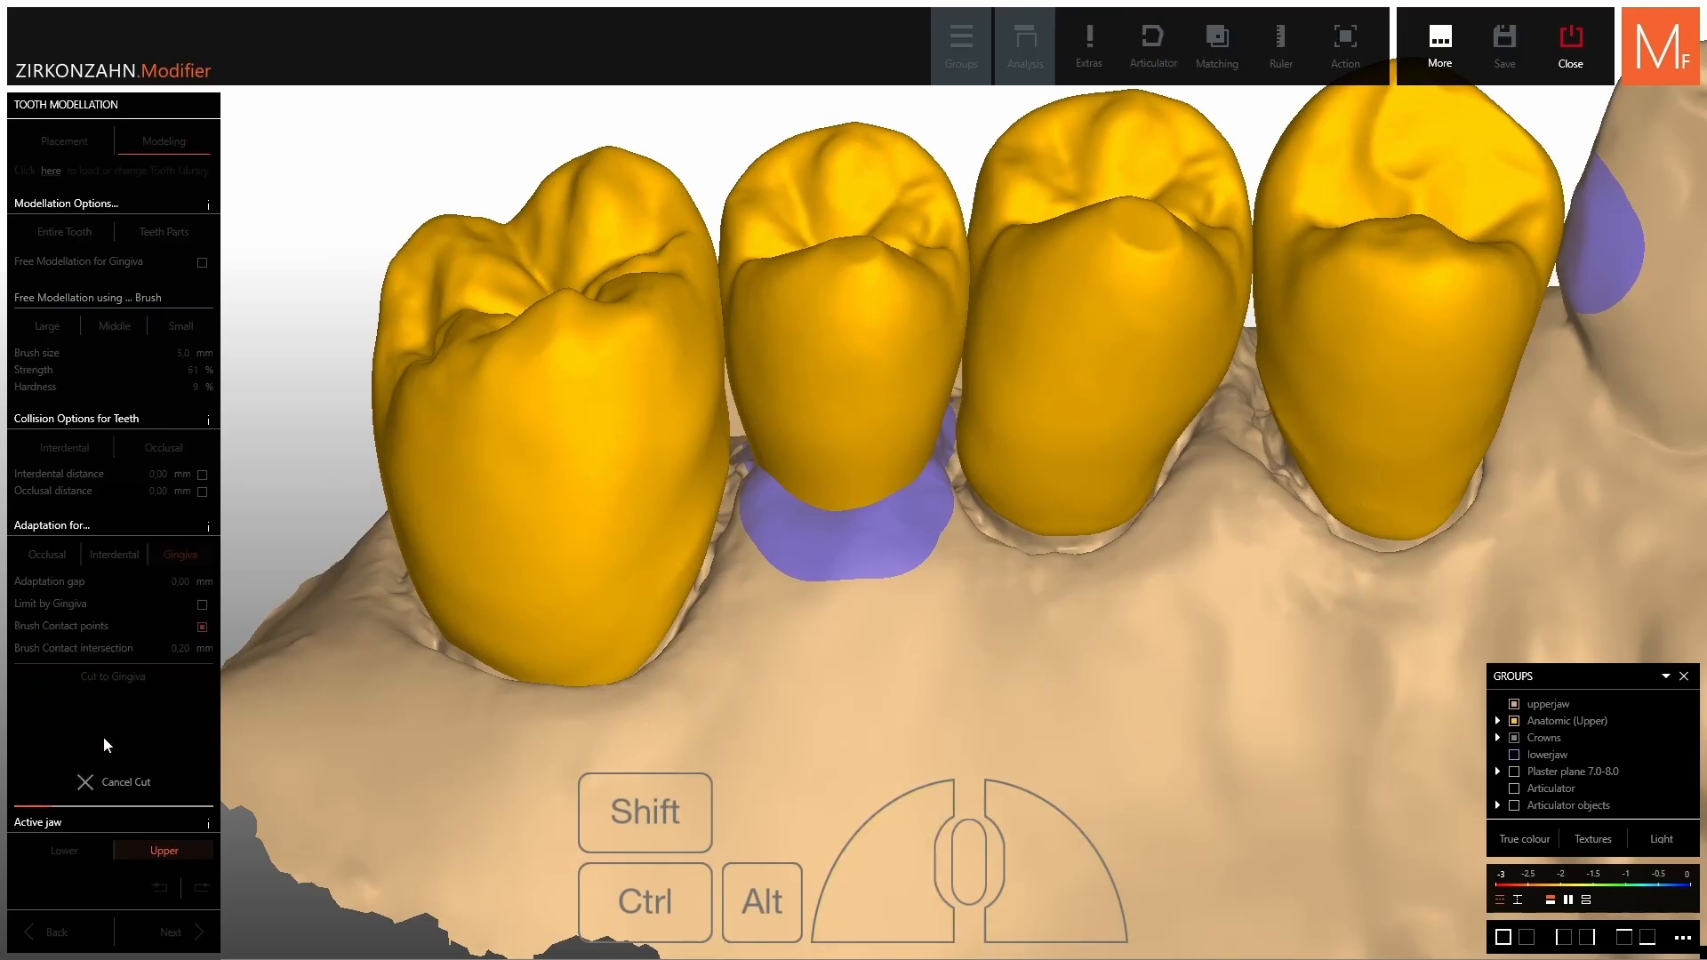
right_drag(908, 597, 907, 533)
right_drag(964, 640, 1048, 685)
ctrl+click(977, 692)
ctrl+shift+click(1048, 686)
scroll(1037, 591, down, 4)
right_drag(1037, 591, 1024, 637)
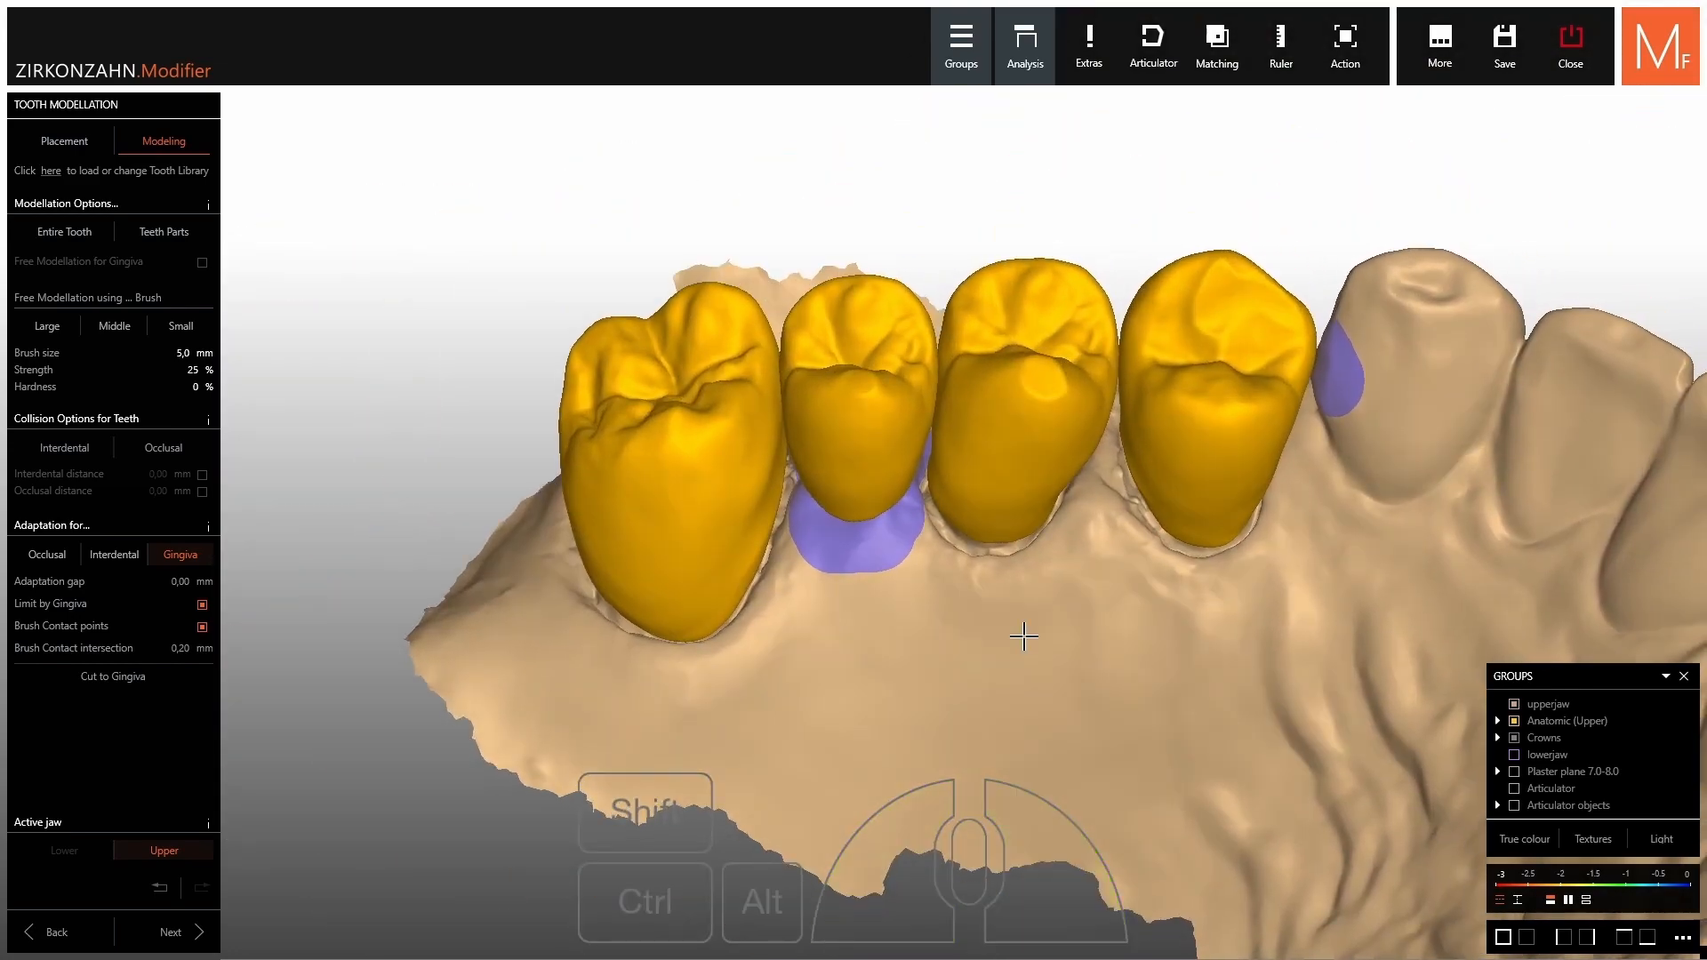
Proceed to the shrinking and connectors stage and activate the Brush shrinking mode.
click(169, 933)
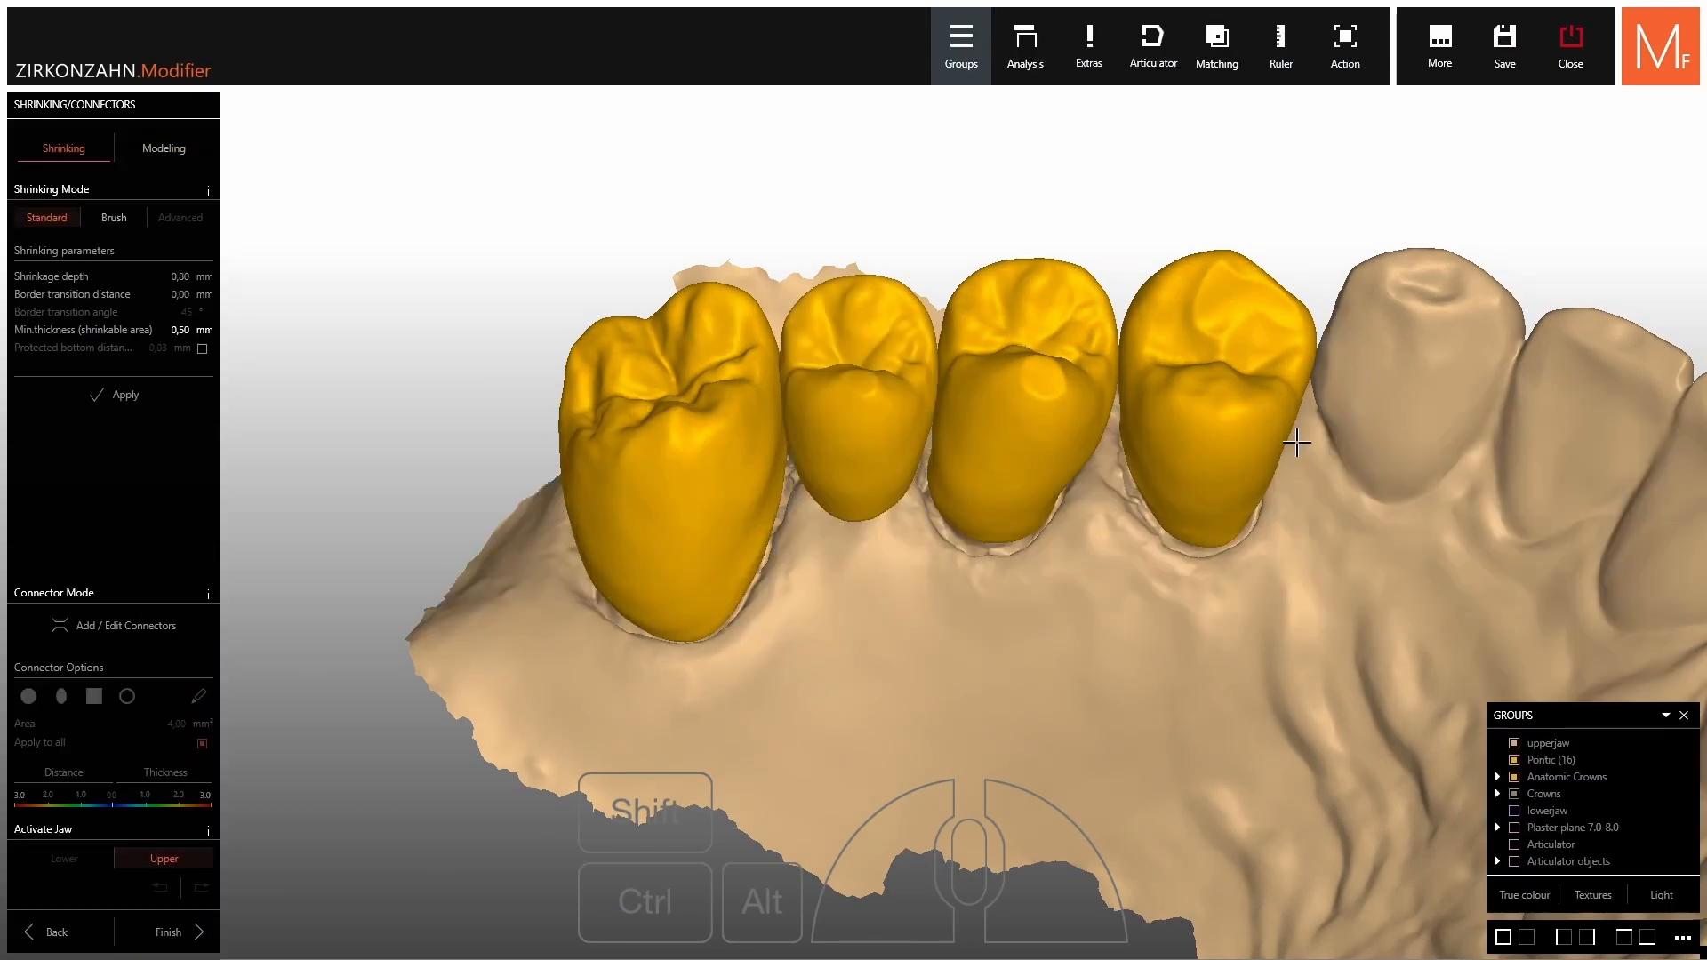
right_drag(1297, 443, 1250, 446)
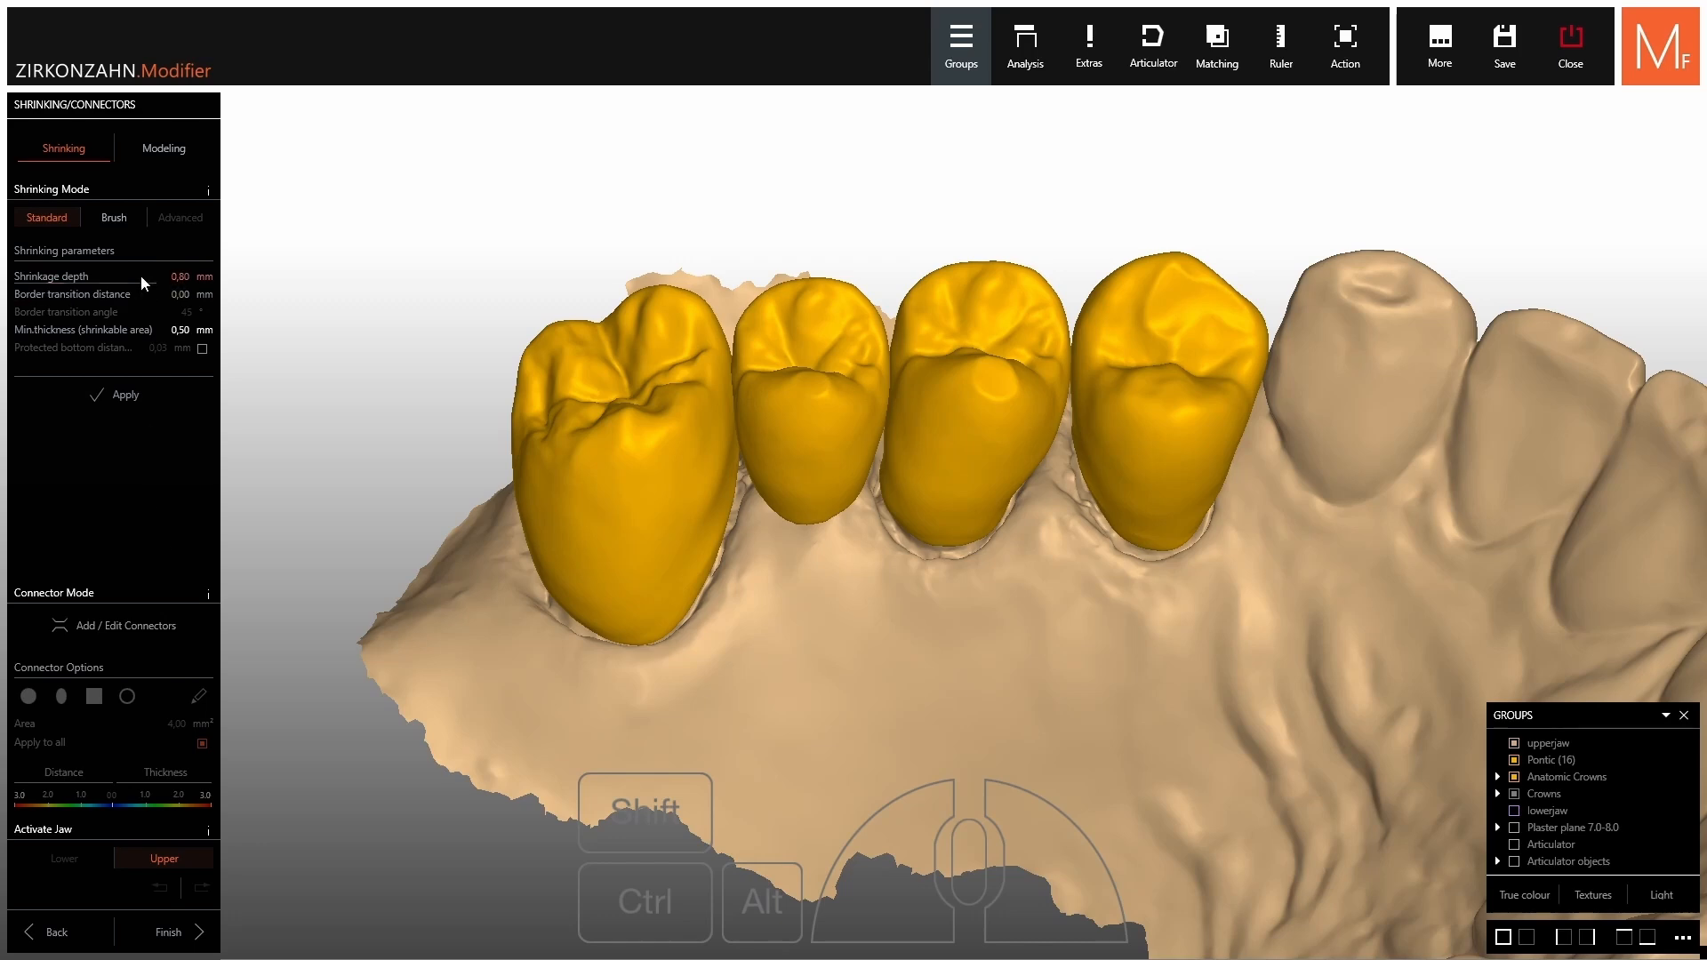
click(105, 220)
right_drag(963, 445, 967, 703)
scroll(1120, 553, up, 5)
shift+right_drag(1296, 515, 1255, 524)
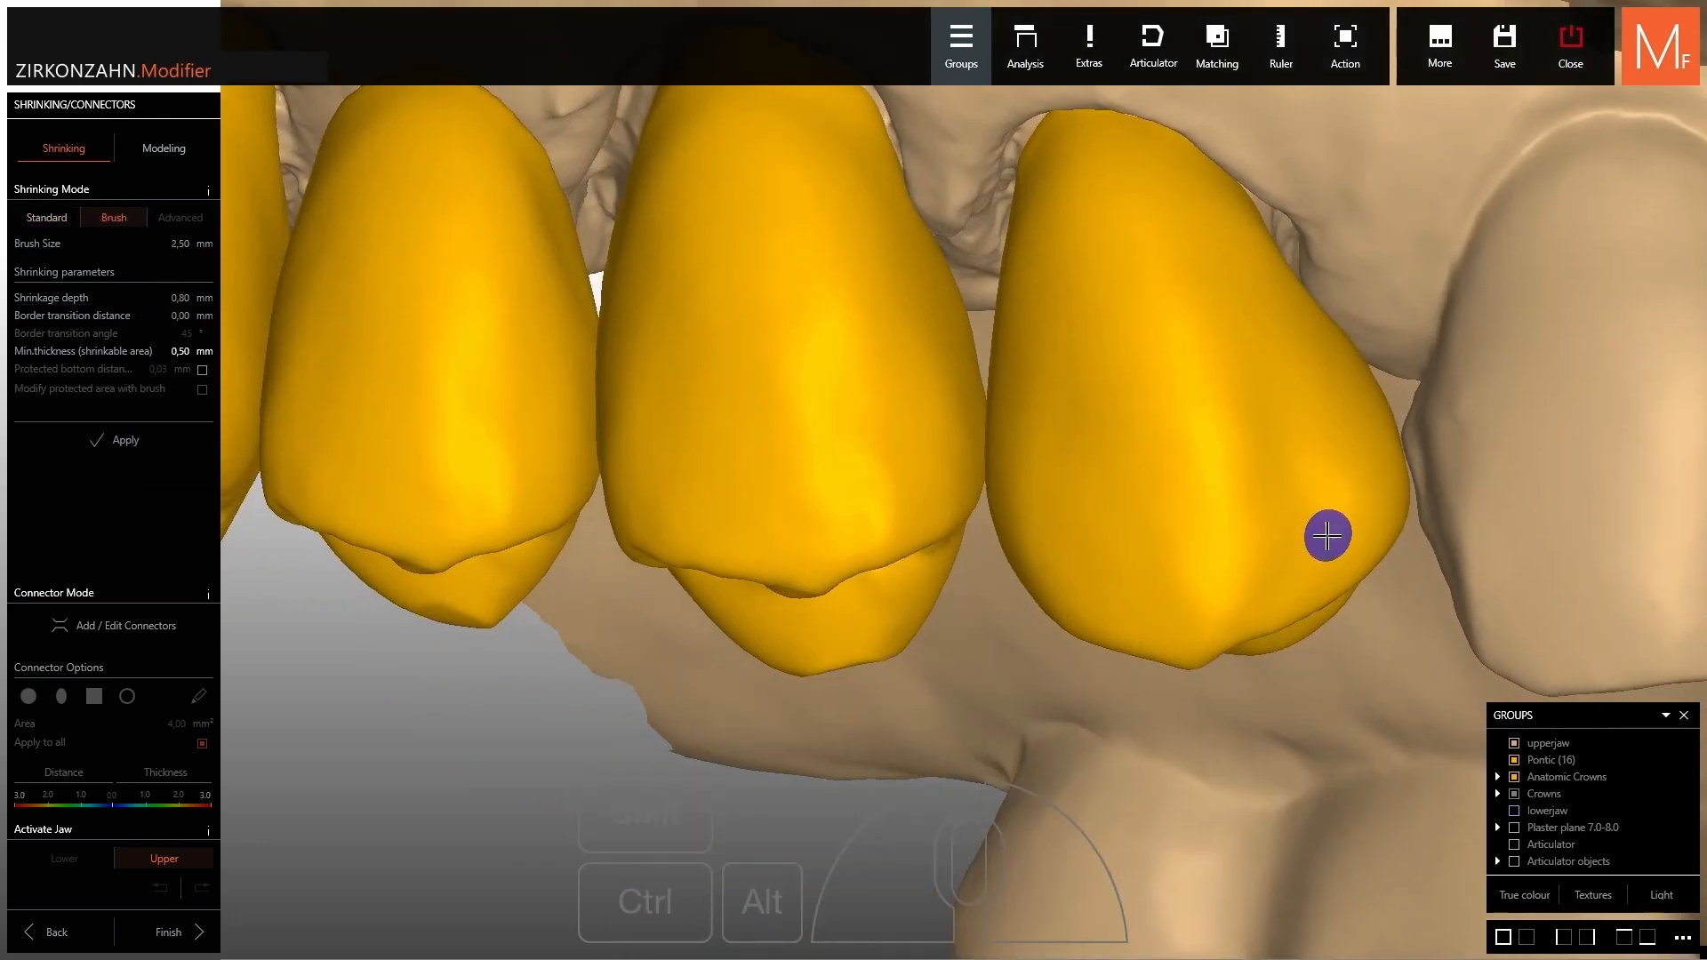
Mark the vestibular surface of crown 14 for shrinking by outlining it with a 0.9 mm brush.
drag(1327, 535, 1322, 552)
drag(1218, 605, 1206, 610)
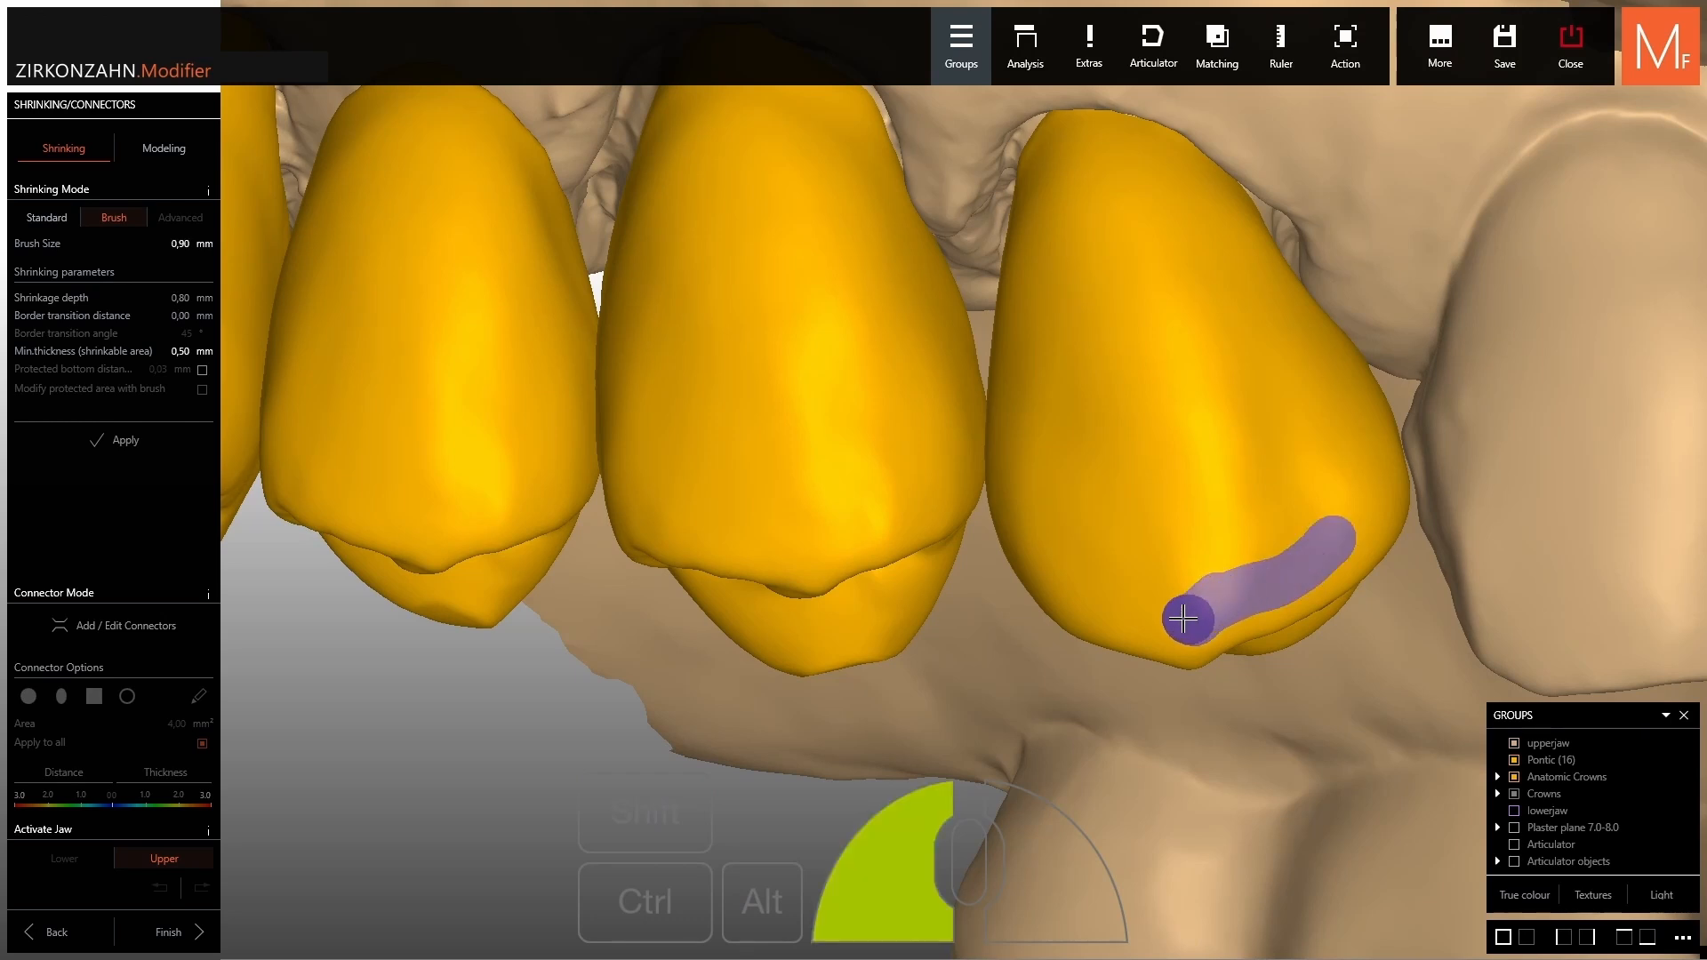
drag(1051, 512, 1050, 476)
shift+scroll(1059, 503, up, 4)
drag(1075, 553, 1065, 542)
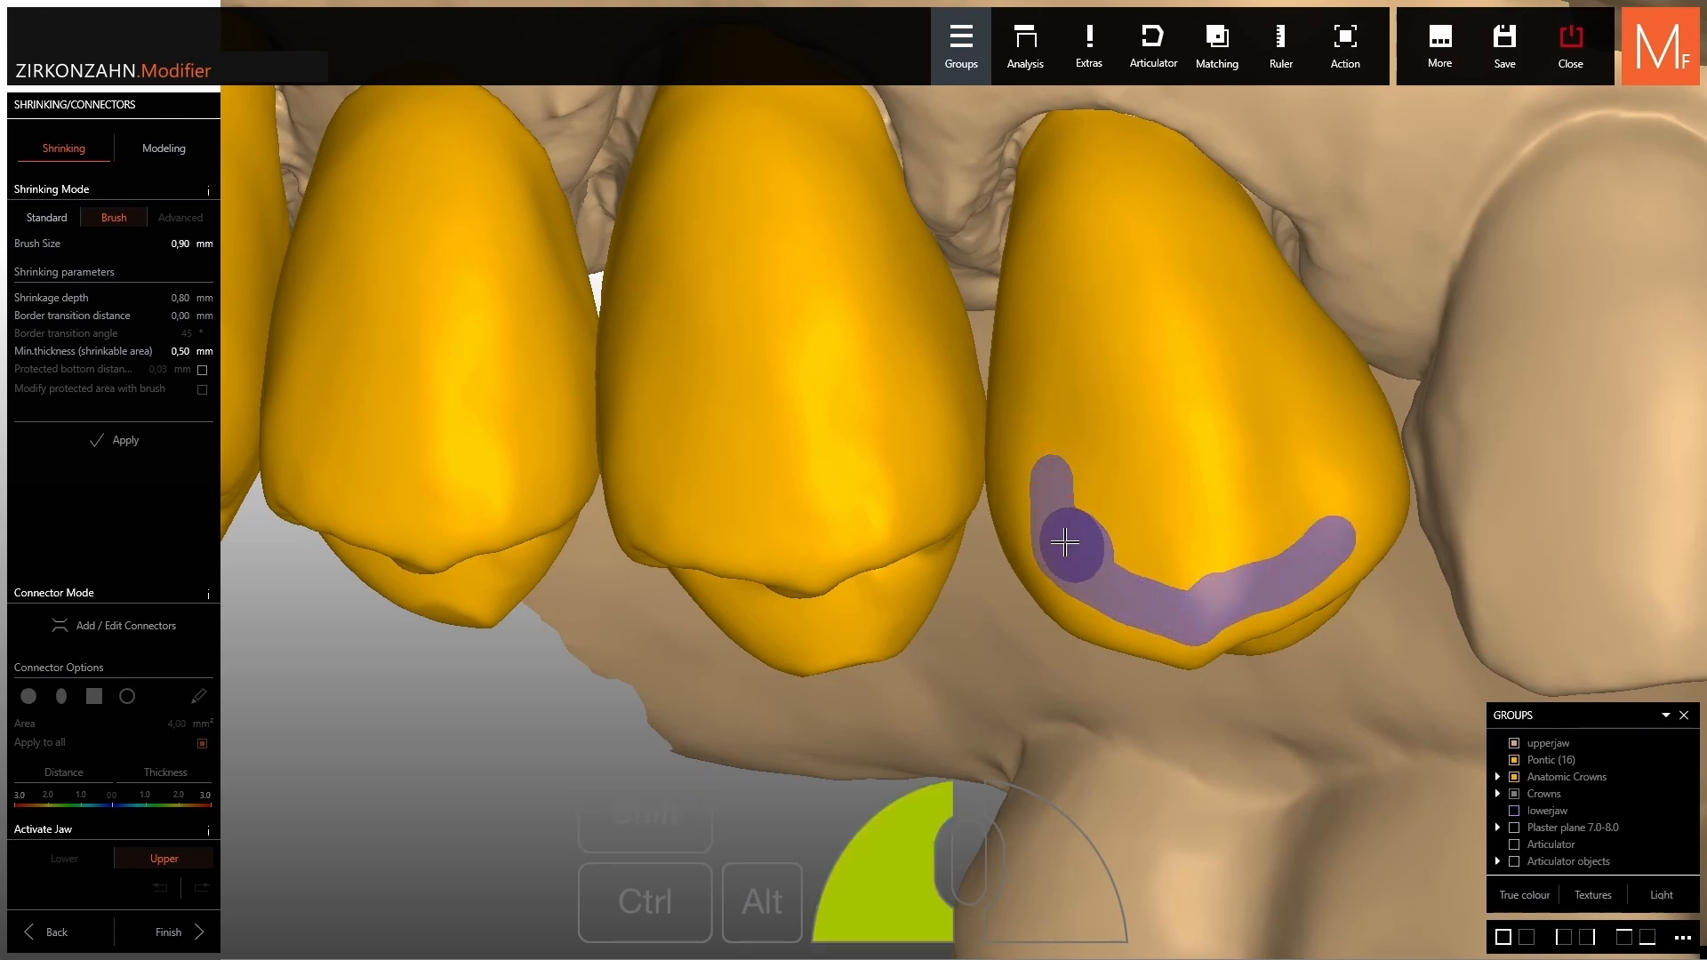
drag(1041, 435, 1074, 248)
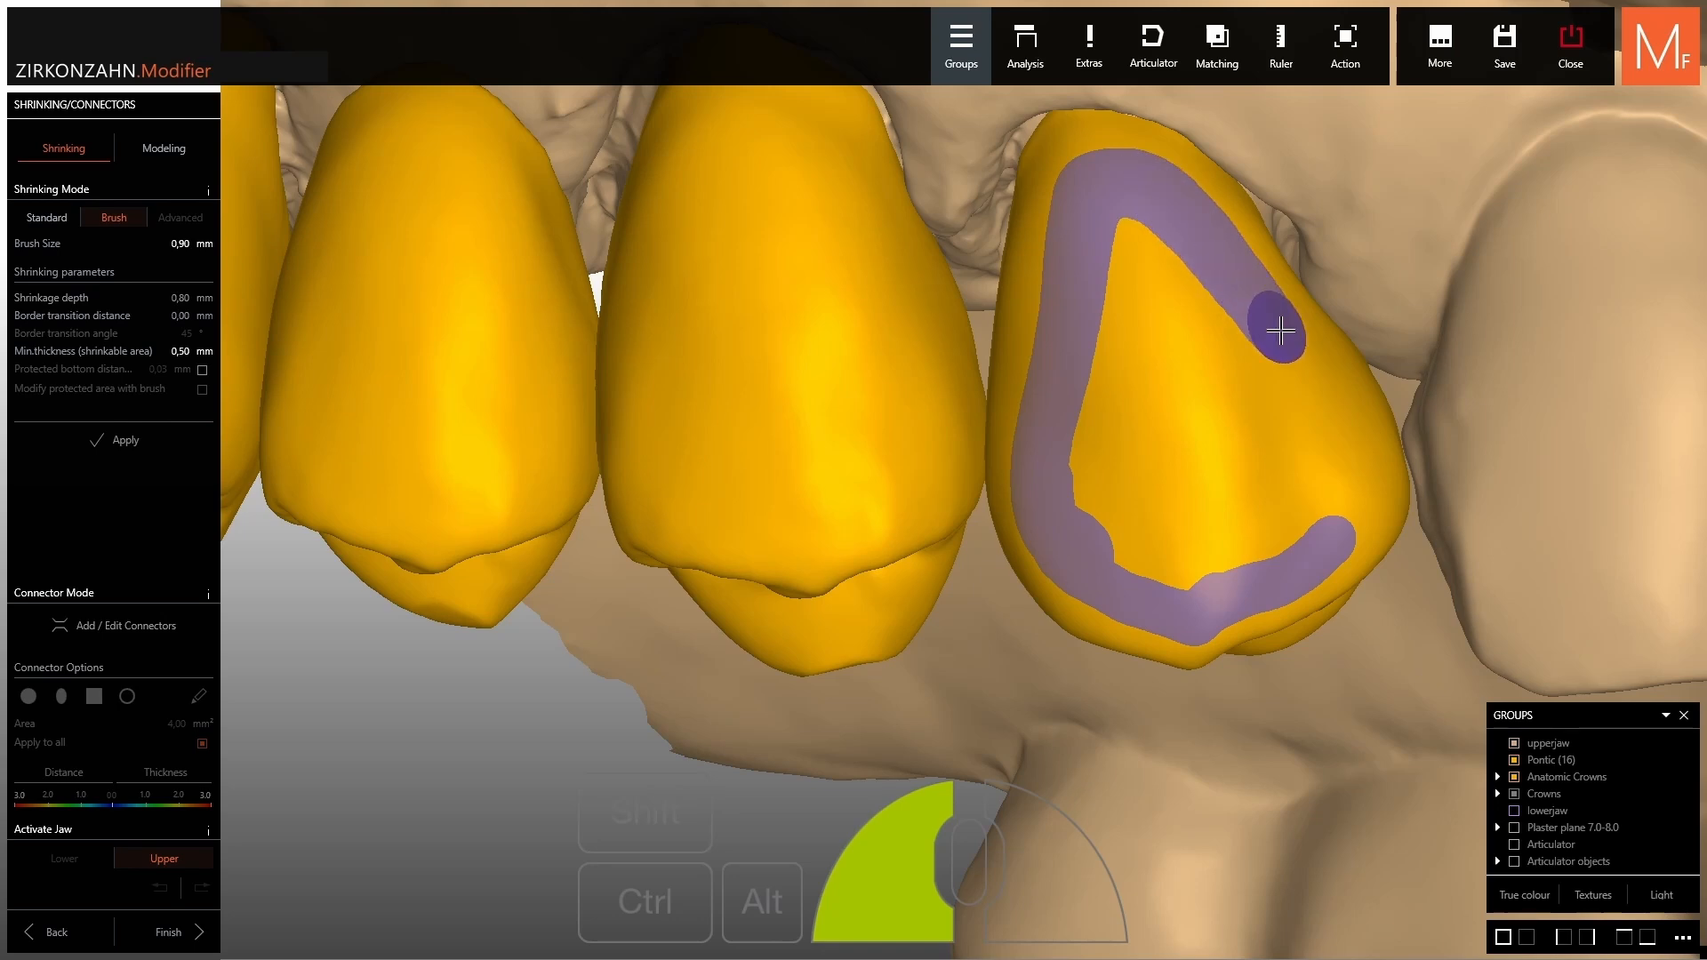
shift+scroll(1341, 499, up, 4)
mouse_move(1358, 439)
mouse_down()
mouse_move(1342, 499)
mouse_move(1266, 545)
mouse_move(1269, 461)
mouse_move(1116, 481)
mouse_move(1208, 362)
mouse_up()
Refine the incisal and distal borders of the marked vestibular area on crown 14.
right_drag(1208, 362, 1246, 351)
shift+scroll(1246, 350, up, 12)
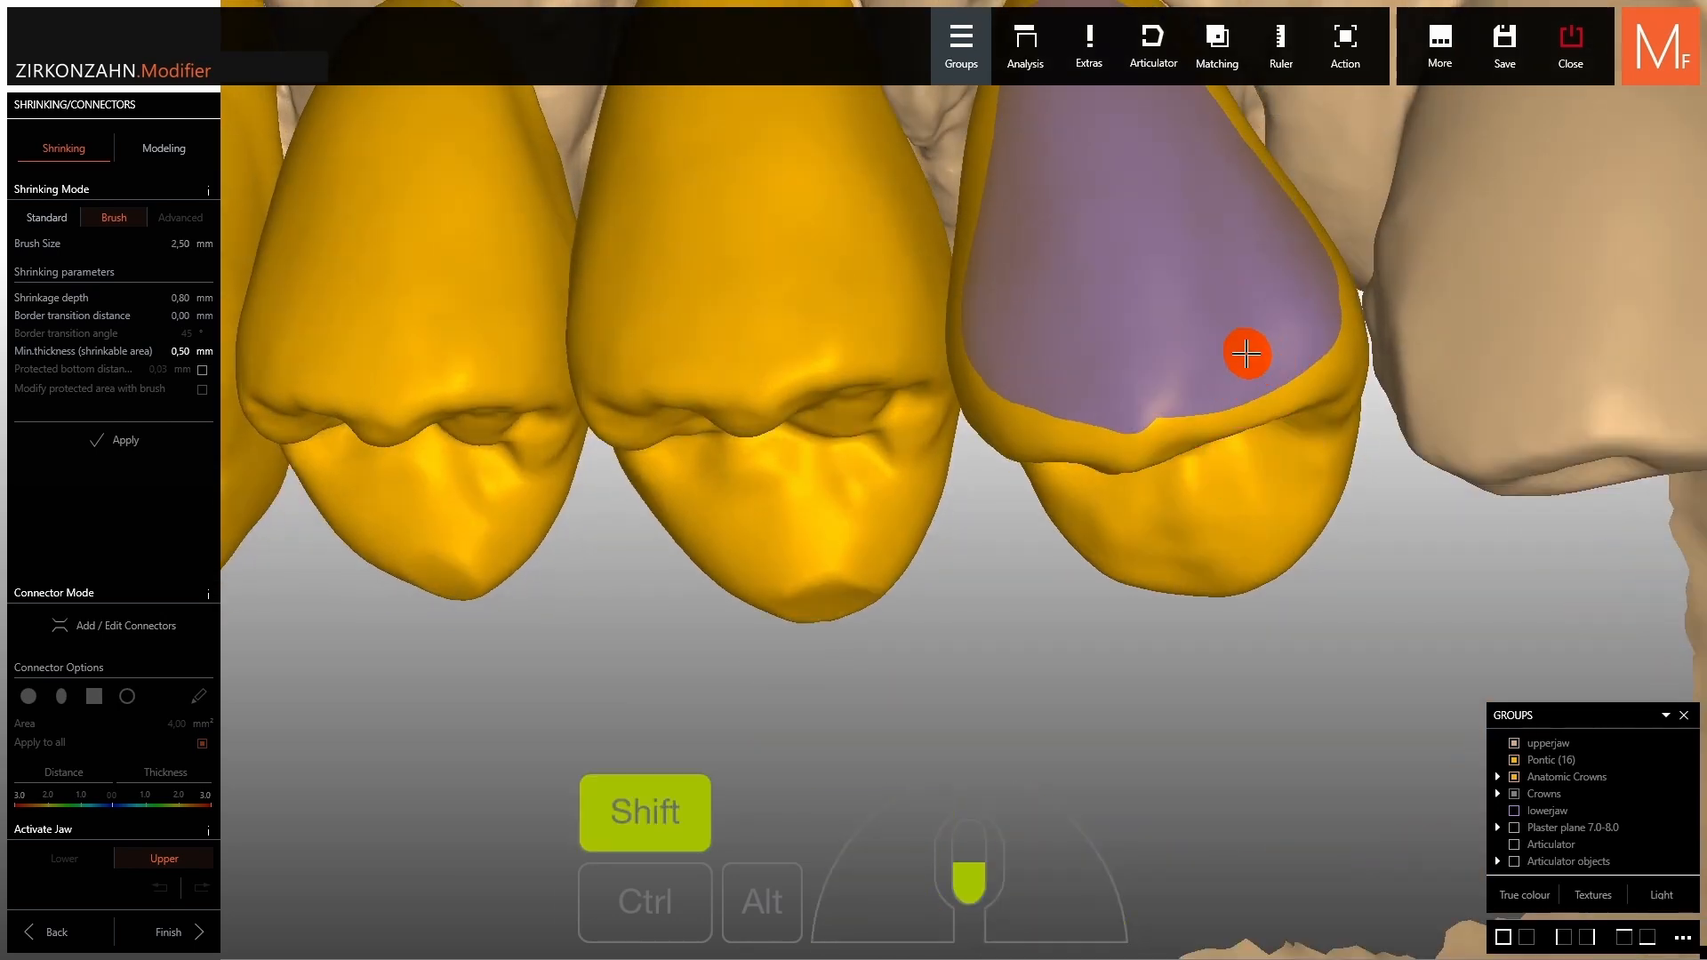
drag(1263, 357, 1272, 367)
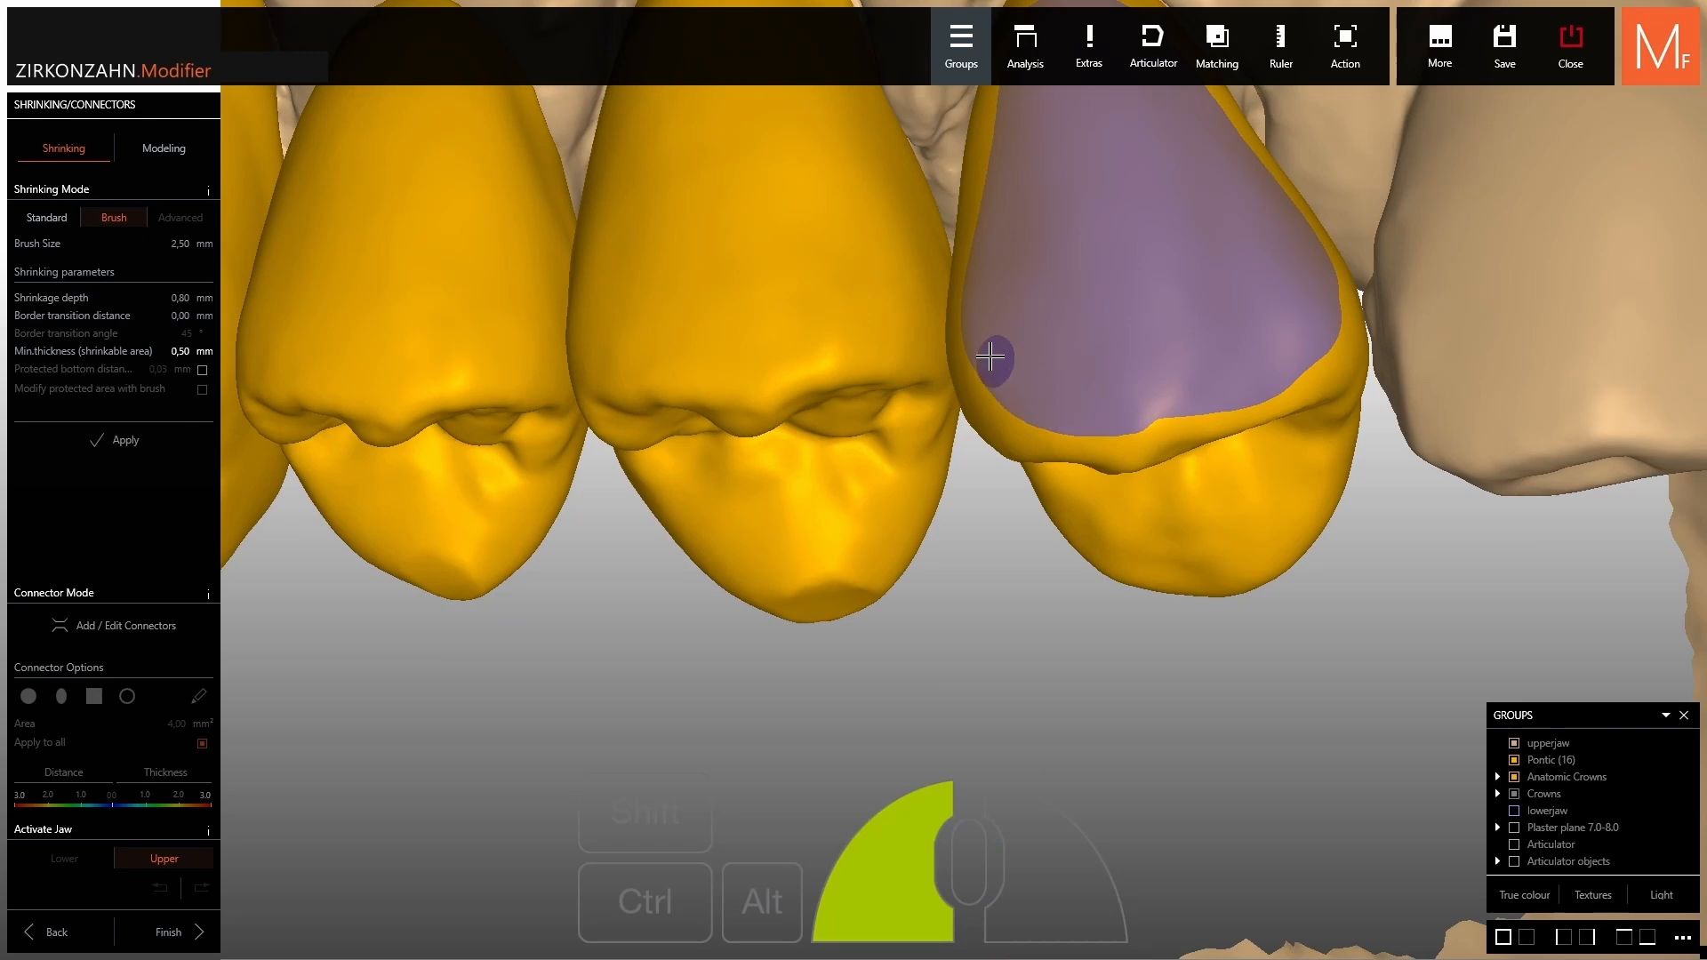
drag(989, 357, 990, 331)
scroll(1127, 345, down, 3)
right_drag(1132, 345, 1200, 423)
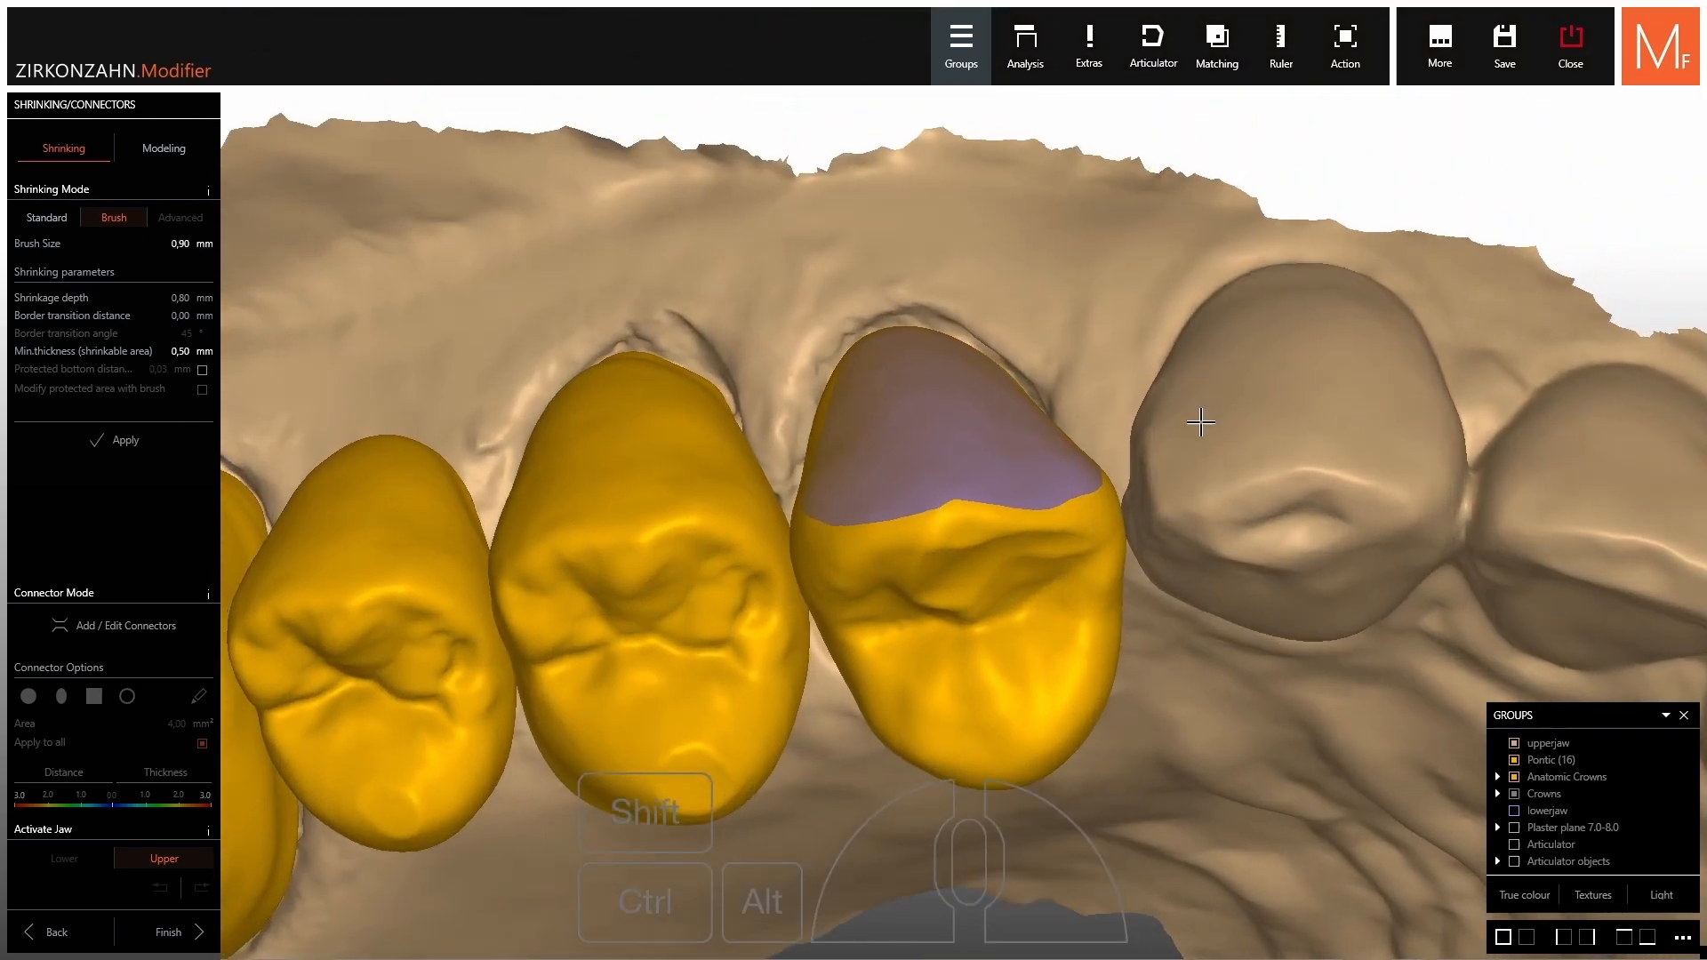
Invert the marked shrinking area on crown 14 and invert it back to the vestibular surface.
right_click(940, 417)
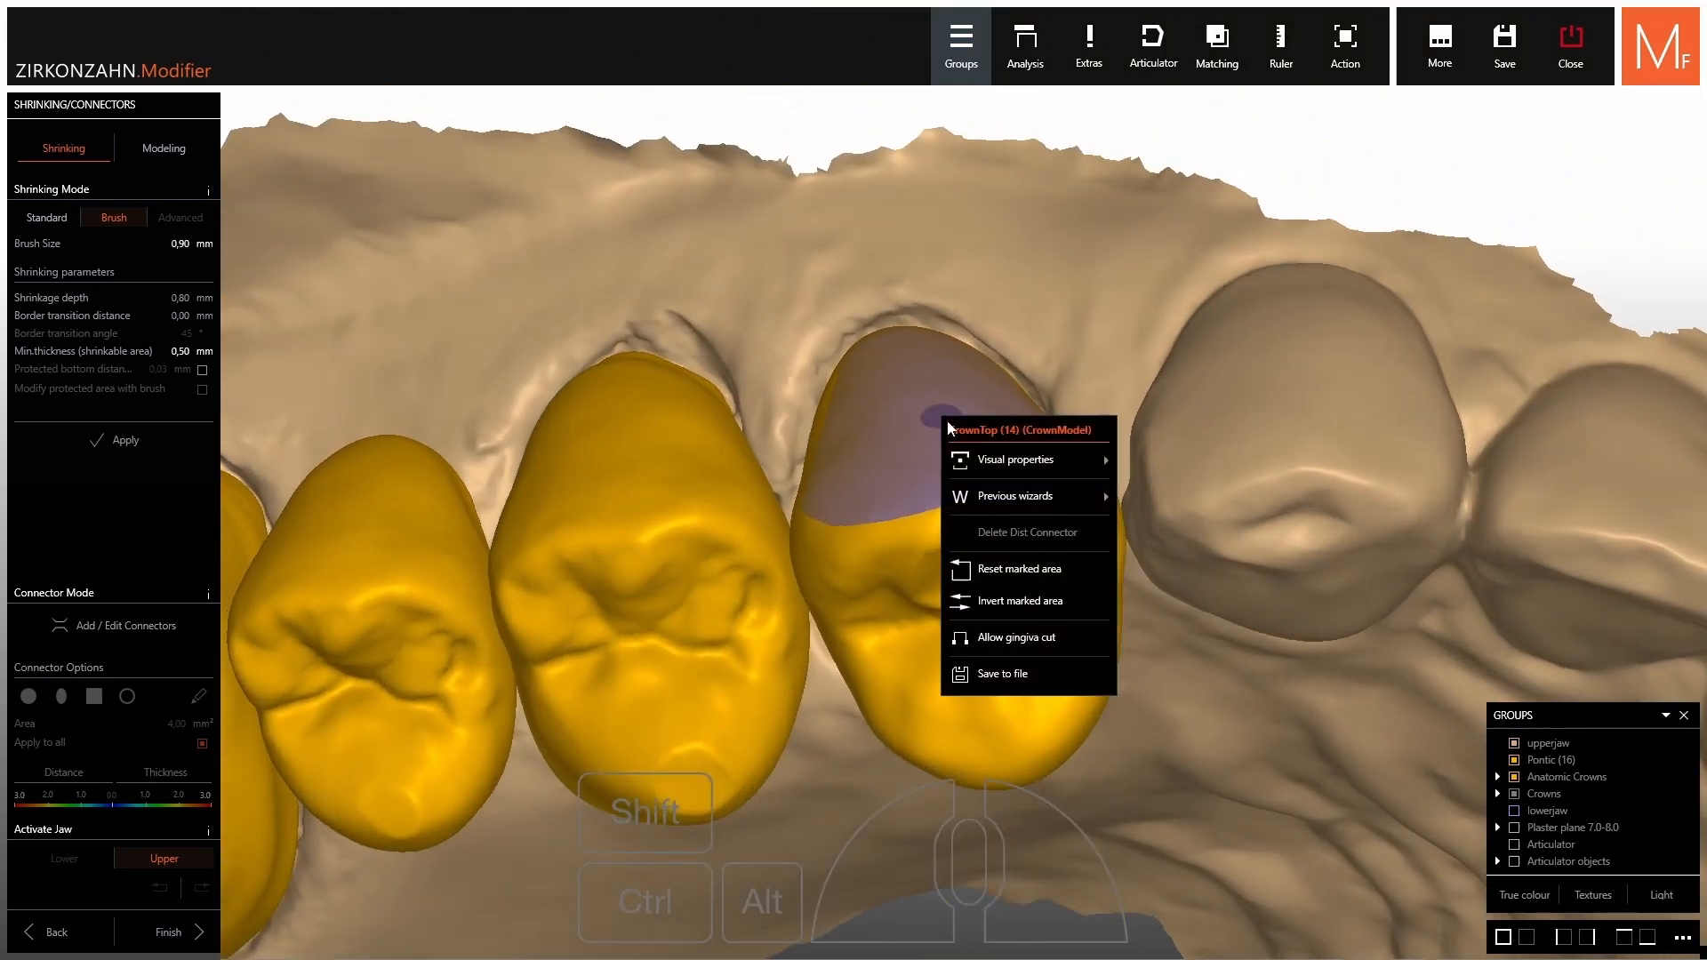
click(1000, 602)
right_click(886, 463)
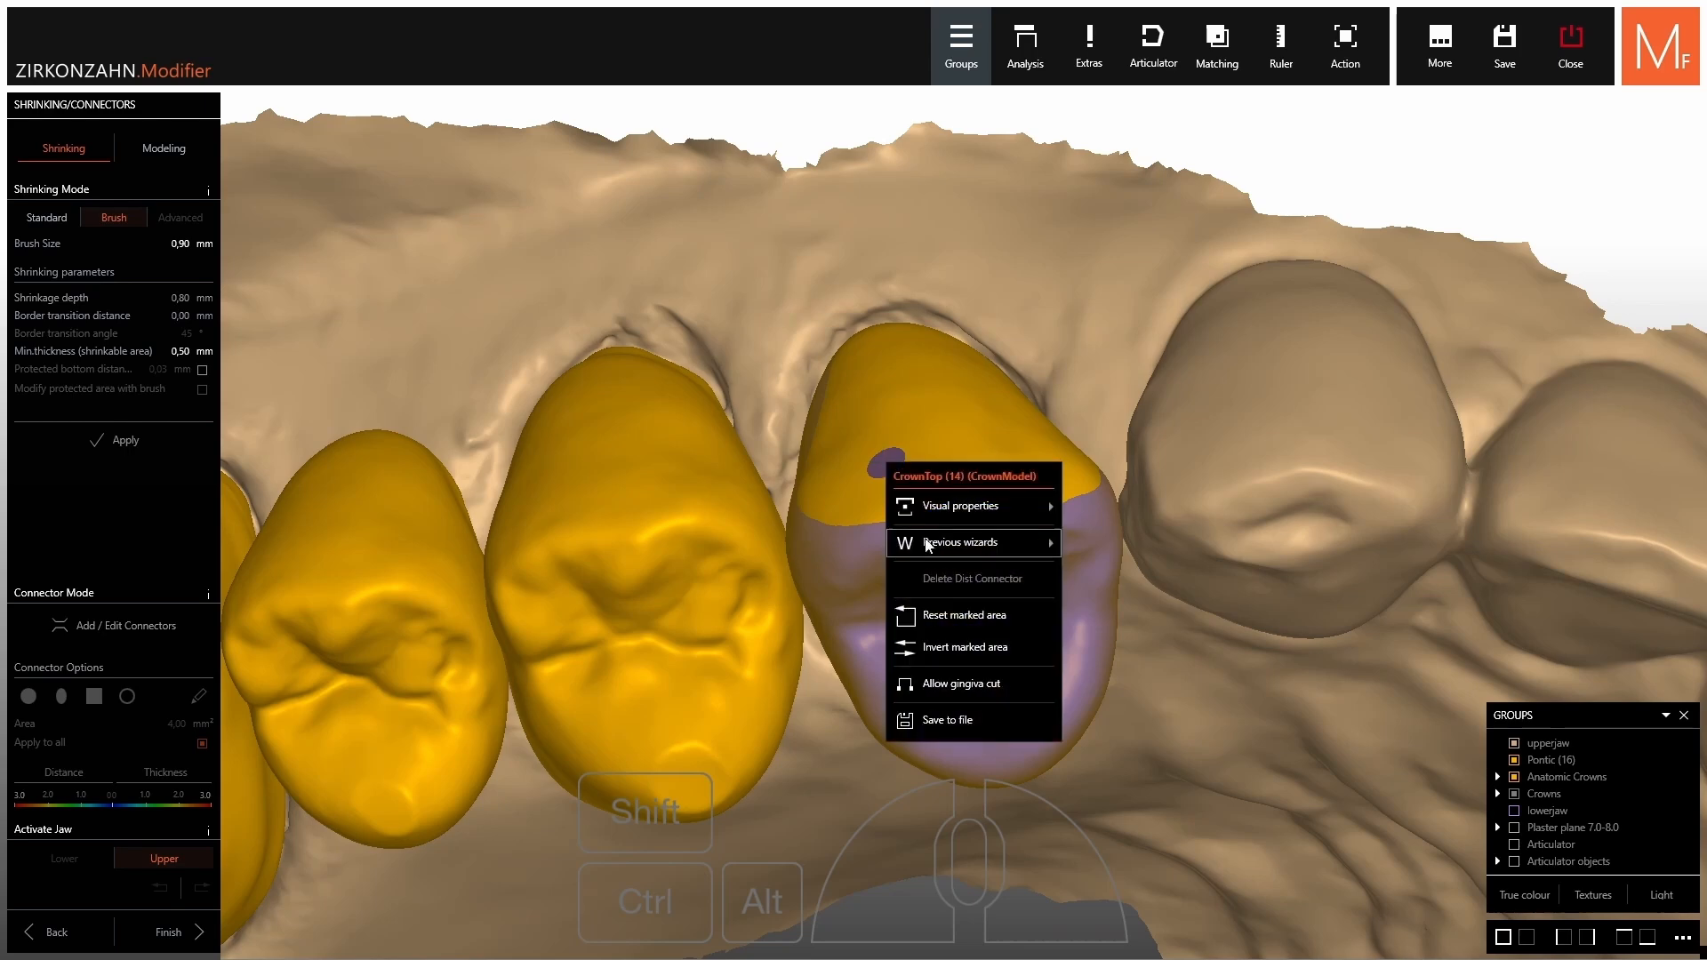
click(945, 650)
Set the shrinkage depth to 0.57 mm and apply the brush shrinking to the marked area of crown 14.
right_drag(260, 311, 257, 279)
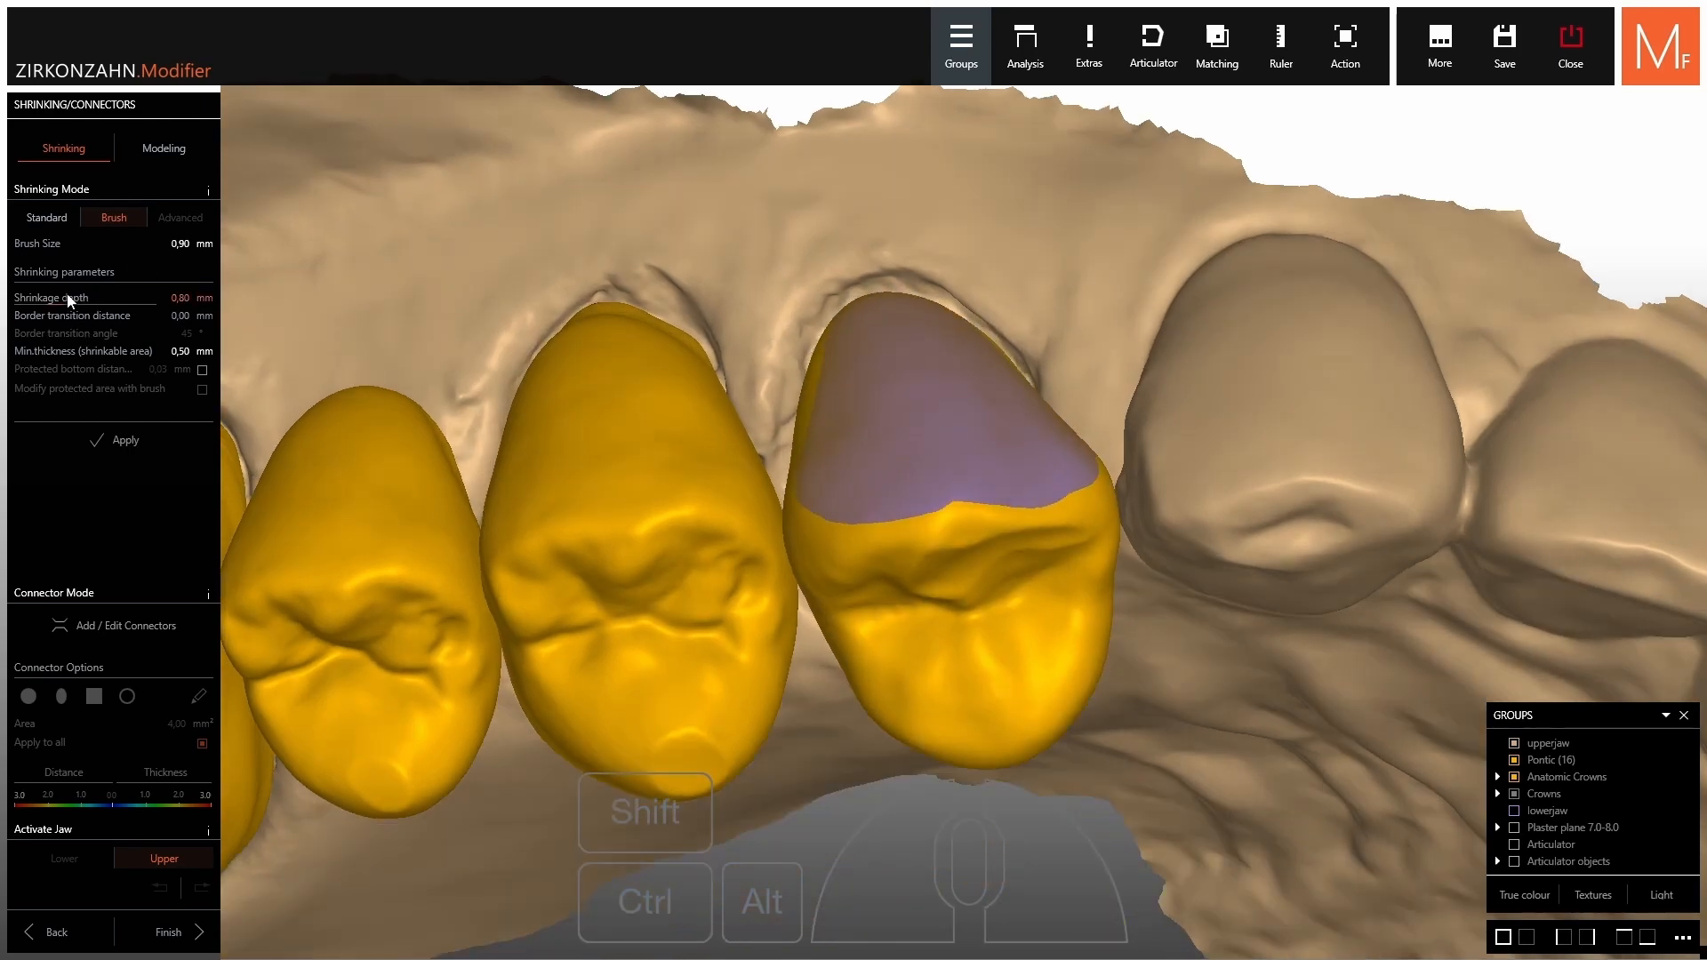
drag(70, 309, 53, 313)
click(123, 439)
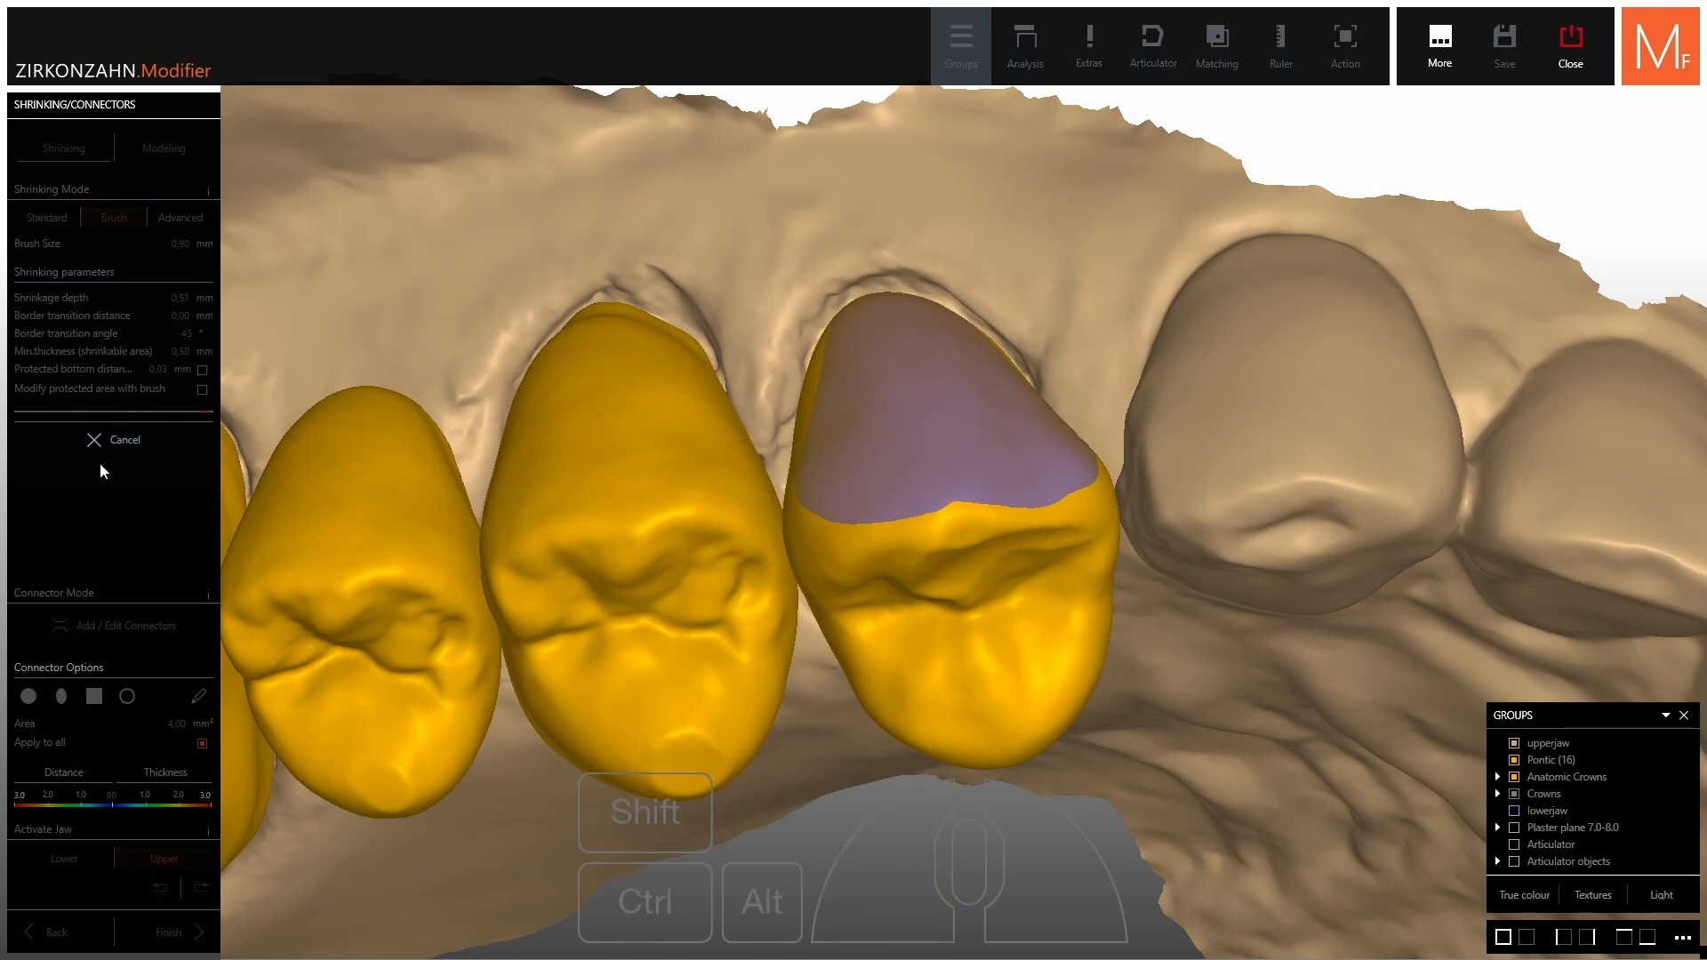
ctrl+click(951, 404)
right_drag(946, 404, 1136, 298)
scroll(1139, 358, down, 2)
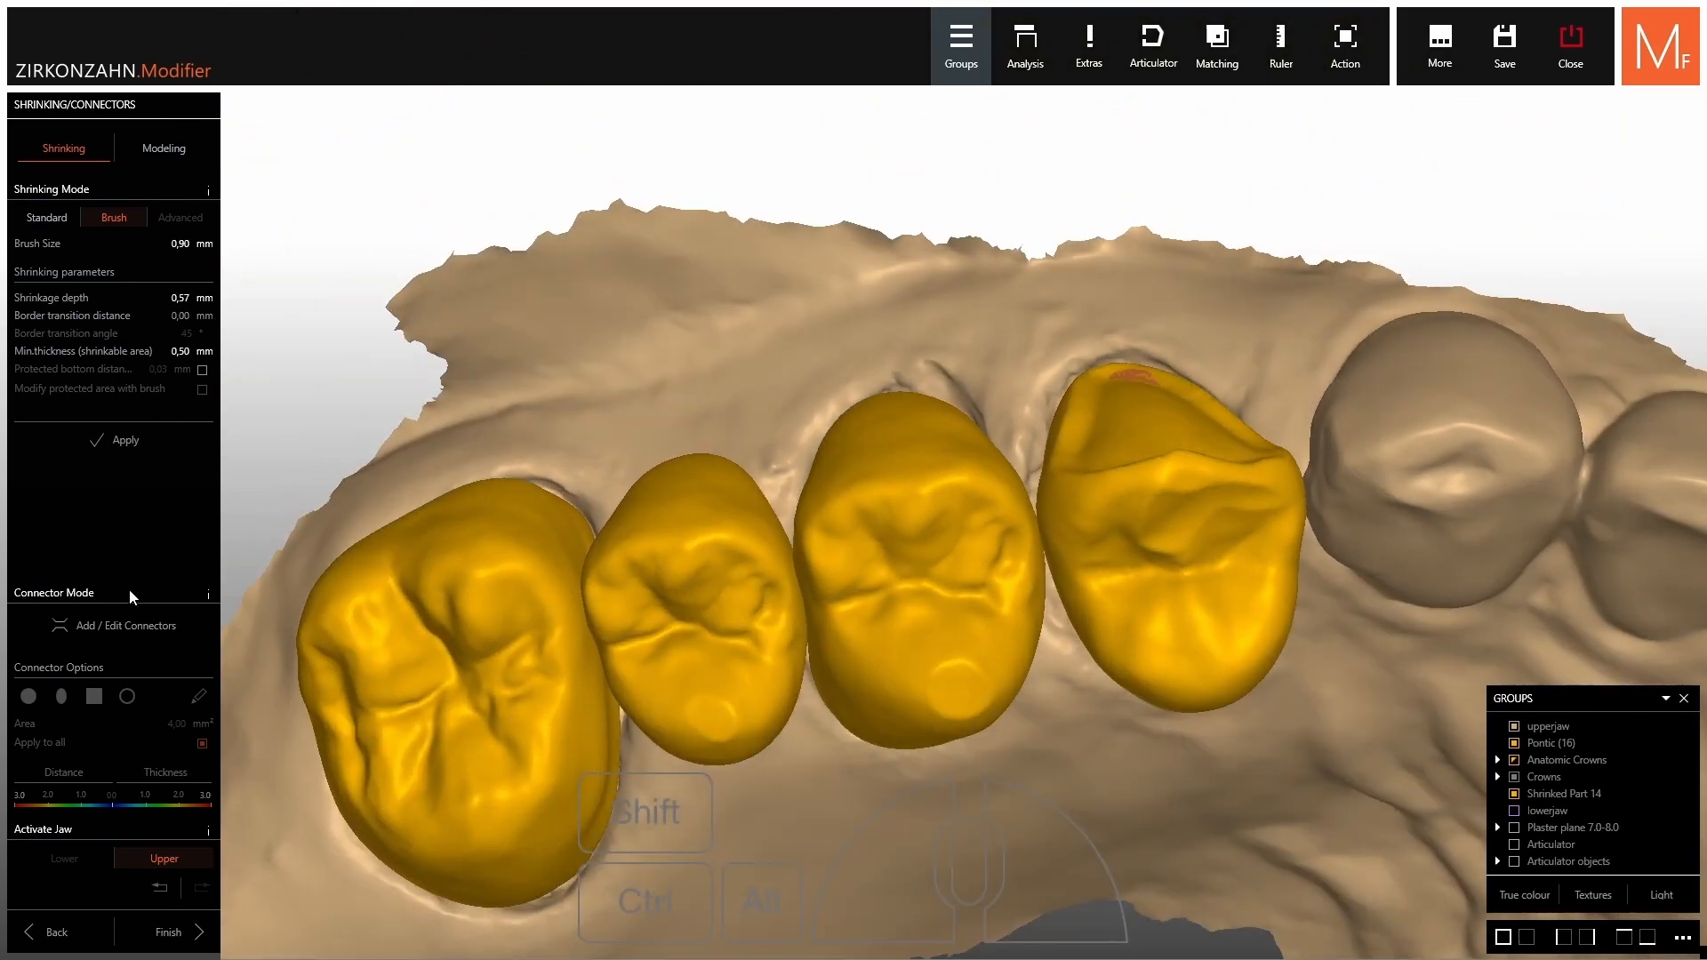
Start connector editing and examine the connectors between teeth 17 to 14 from the occlusal and palatal sides.
click(98, 624)
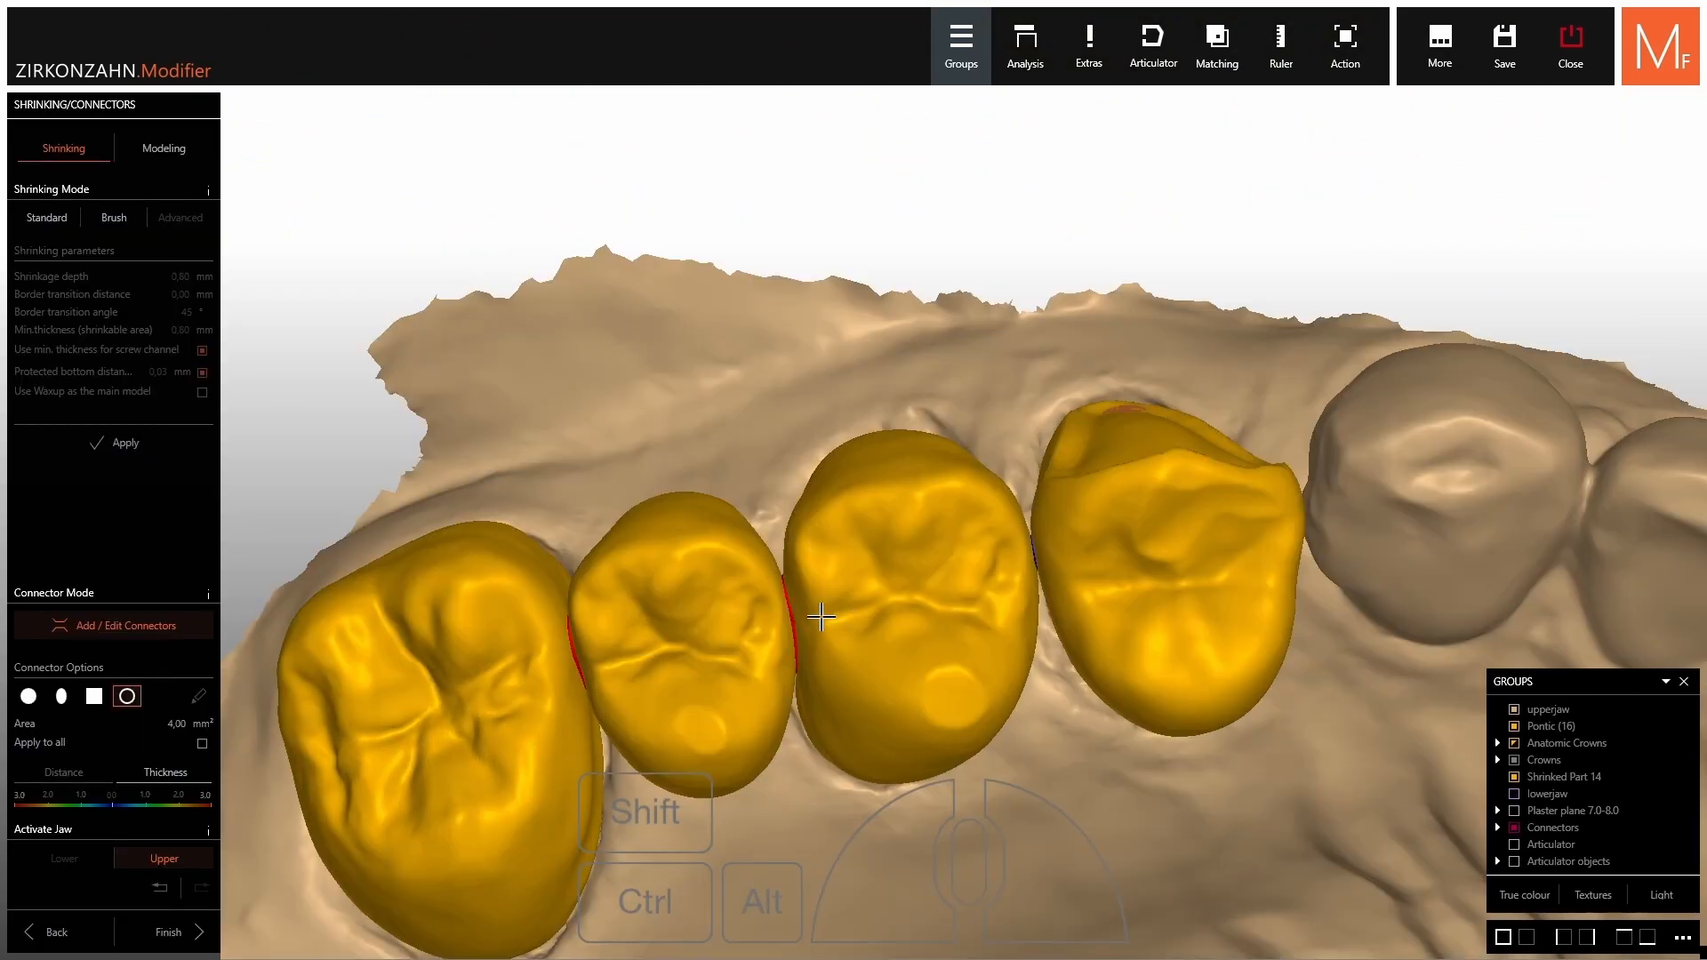
scroll(745, 658, up, 3)
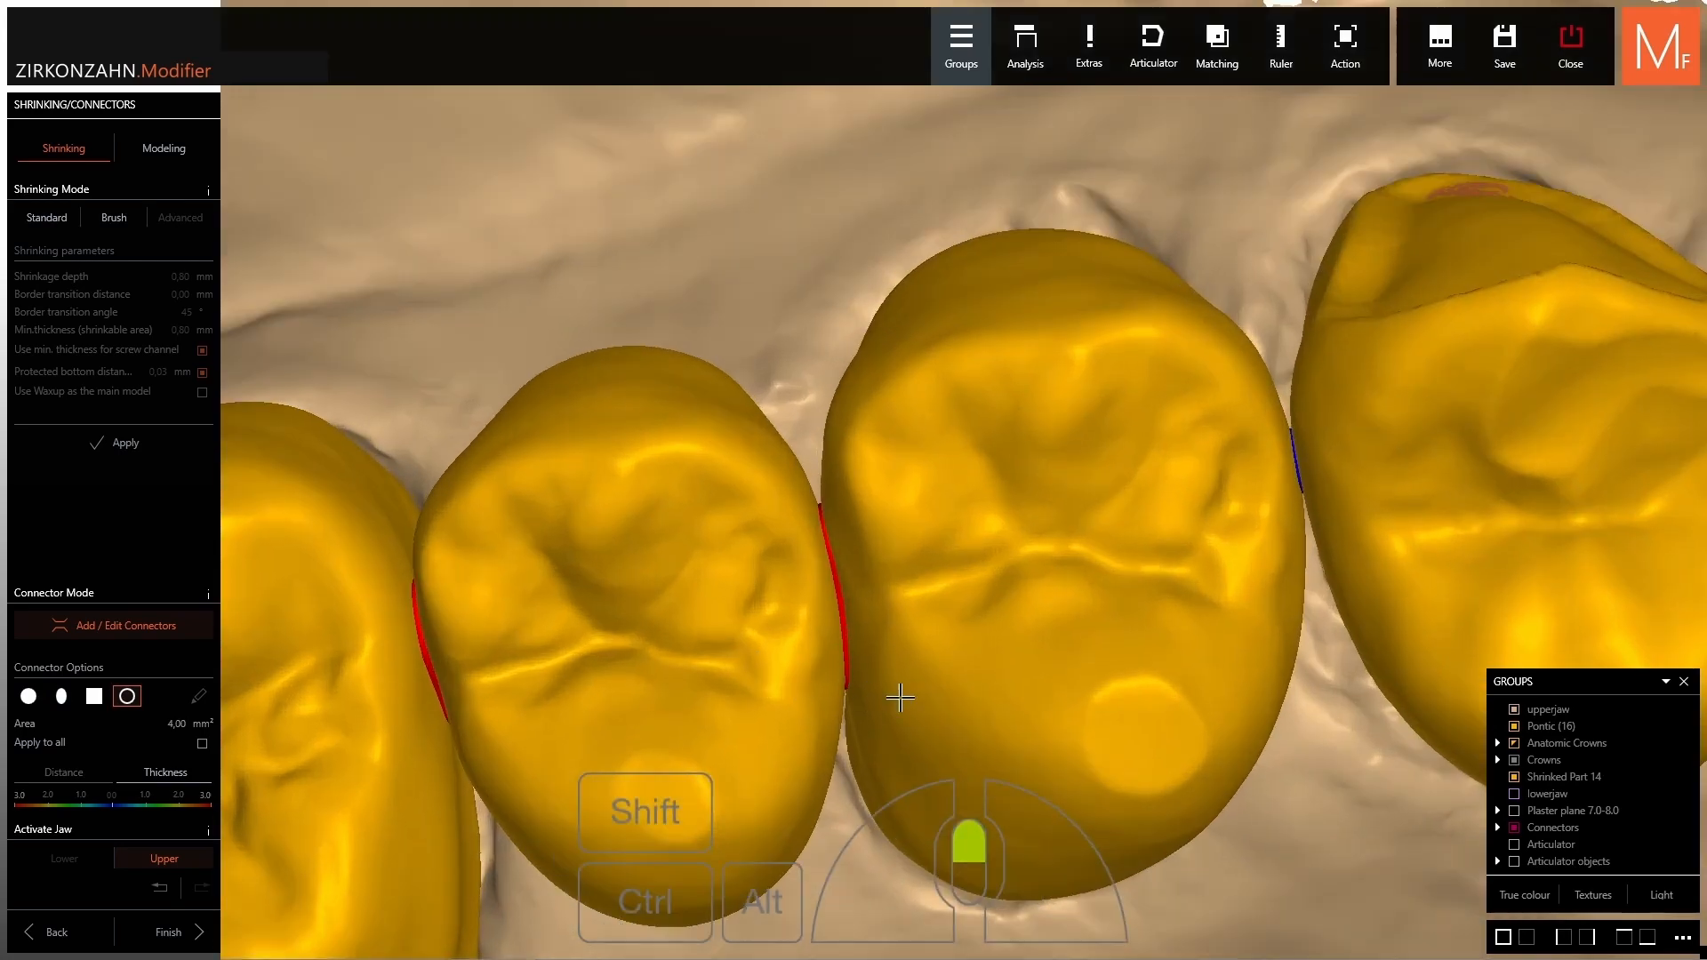
right_drag(899, 697, 943, 740)
scroll(876, 613, down, 4)
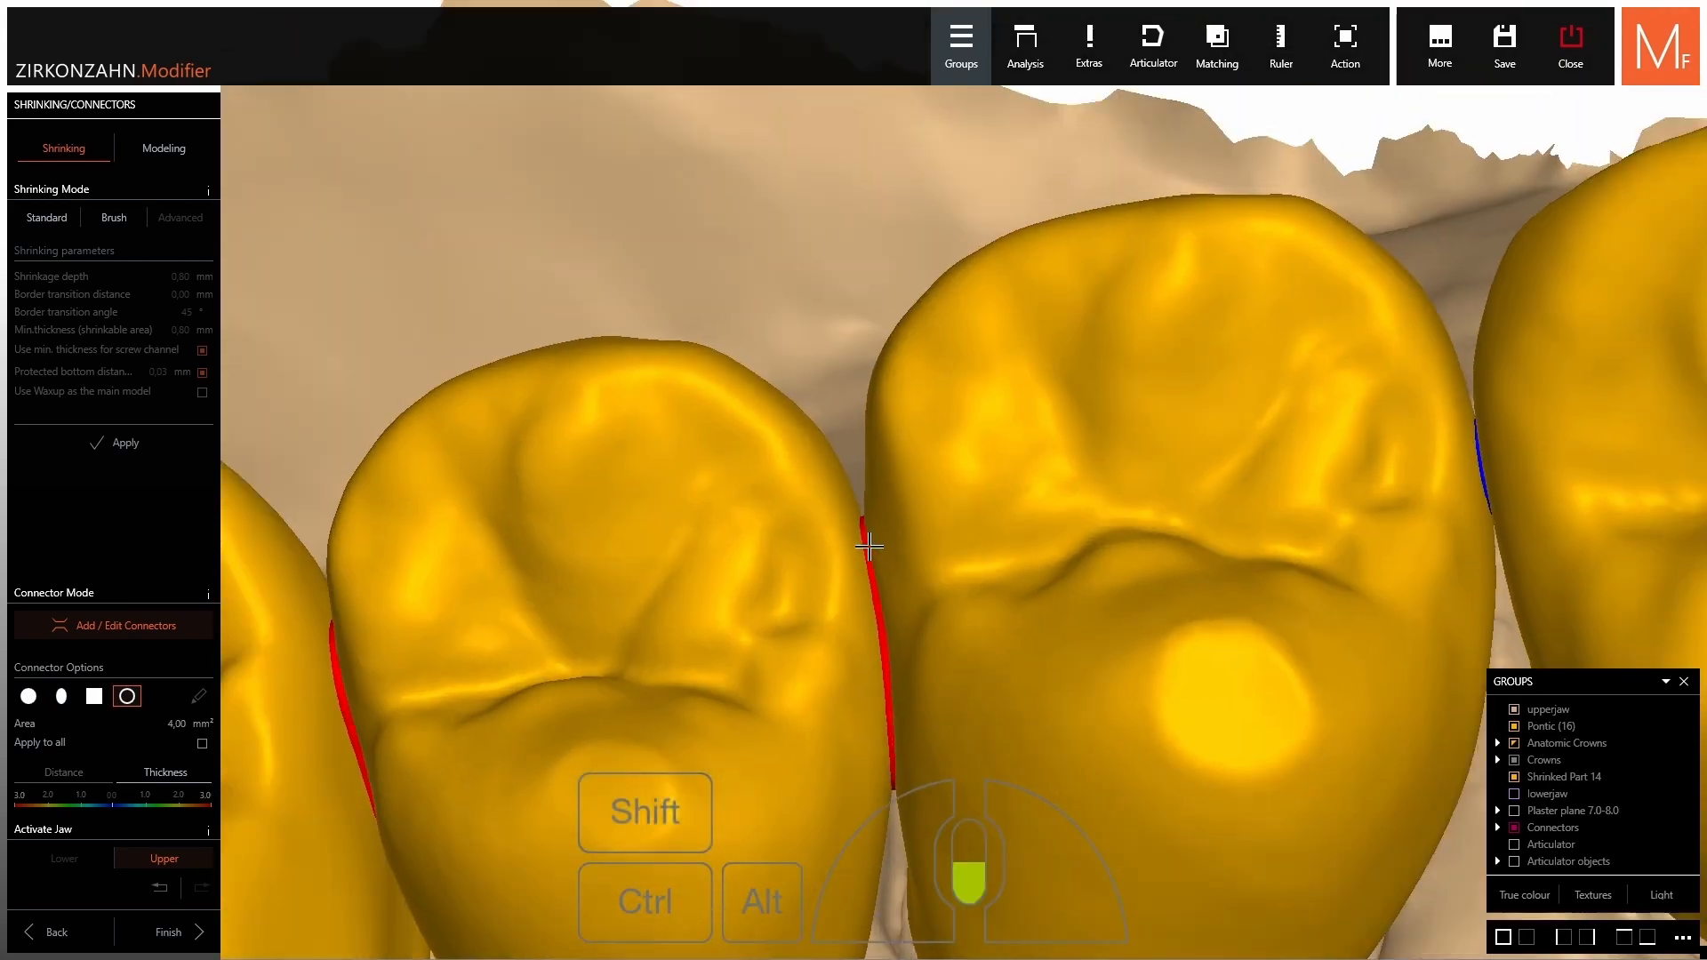
right_drag(869, 549, 849, 133)
middle_drag(853, 98, 937, 228)
right_drag(937, 228, 929, 98)
right_drag(921, 694, 969, 163)
scroll(1014, 331, down, 2)
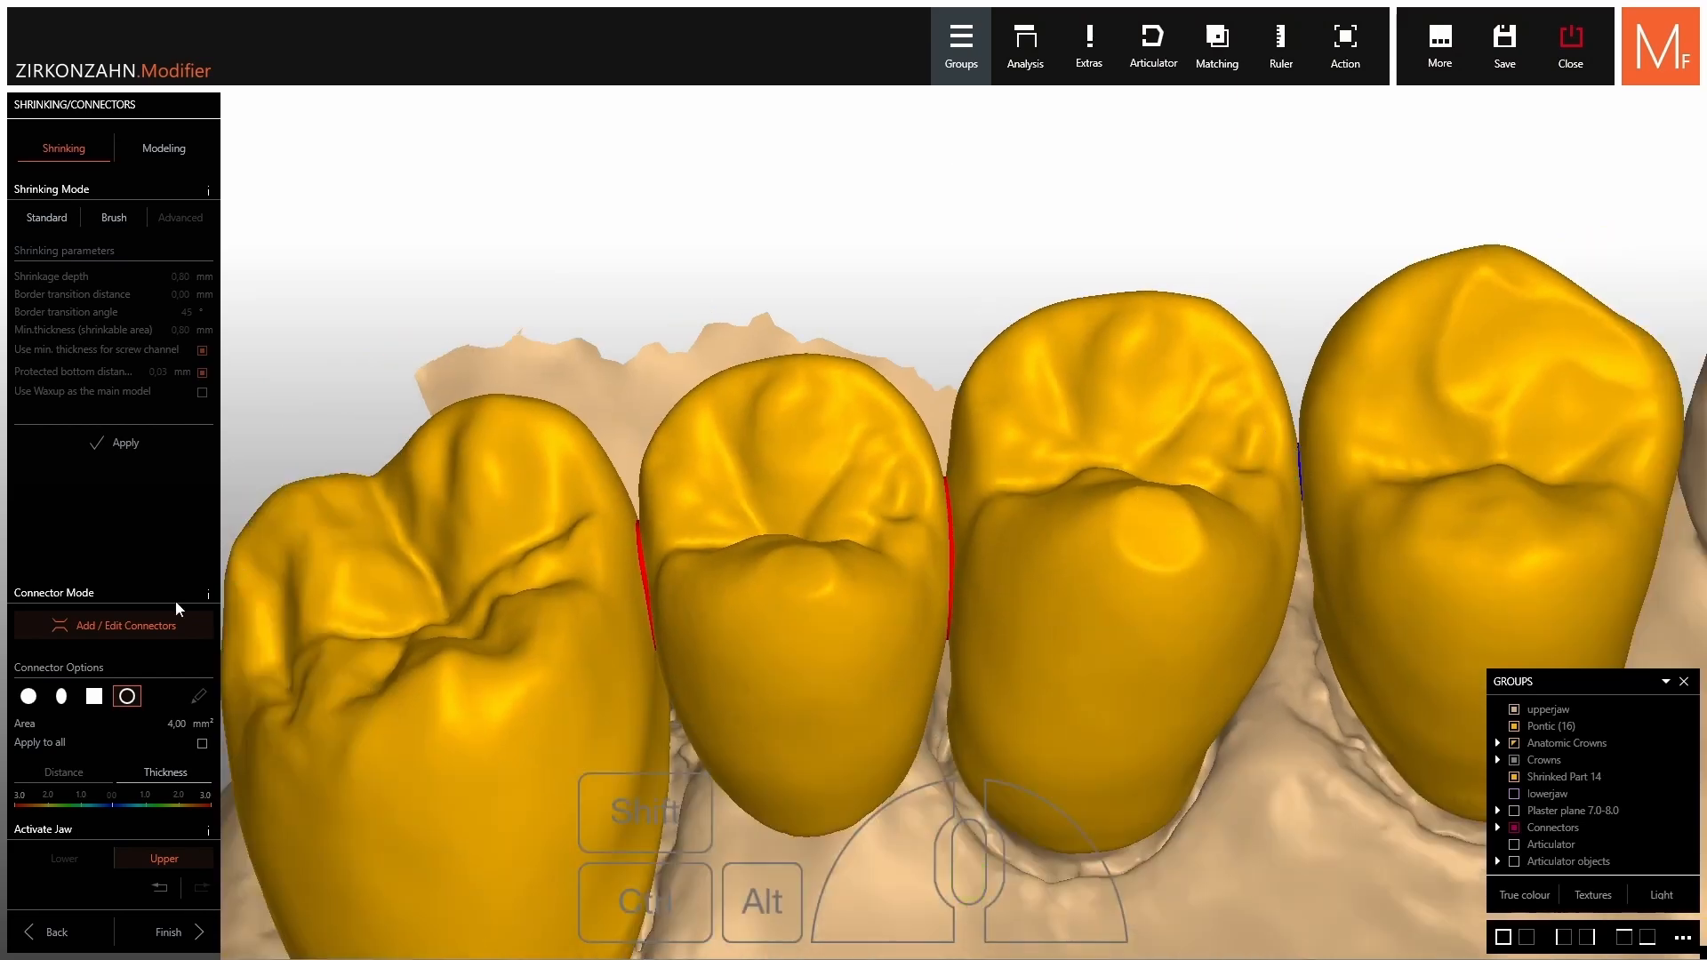
Make the connector between crowns 15 and 14 round with a 6.00 mm² area and reposition it between the teeth.
right_drag(1134, 555, 1299, 549)
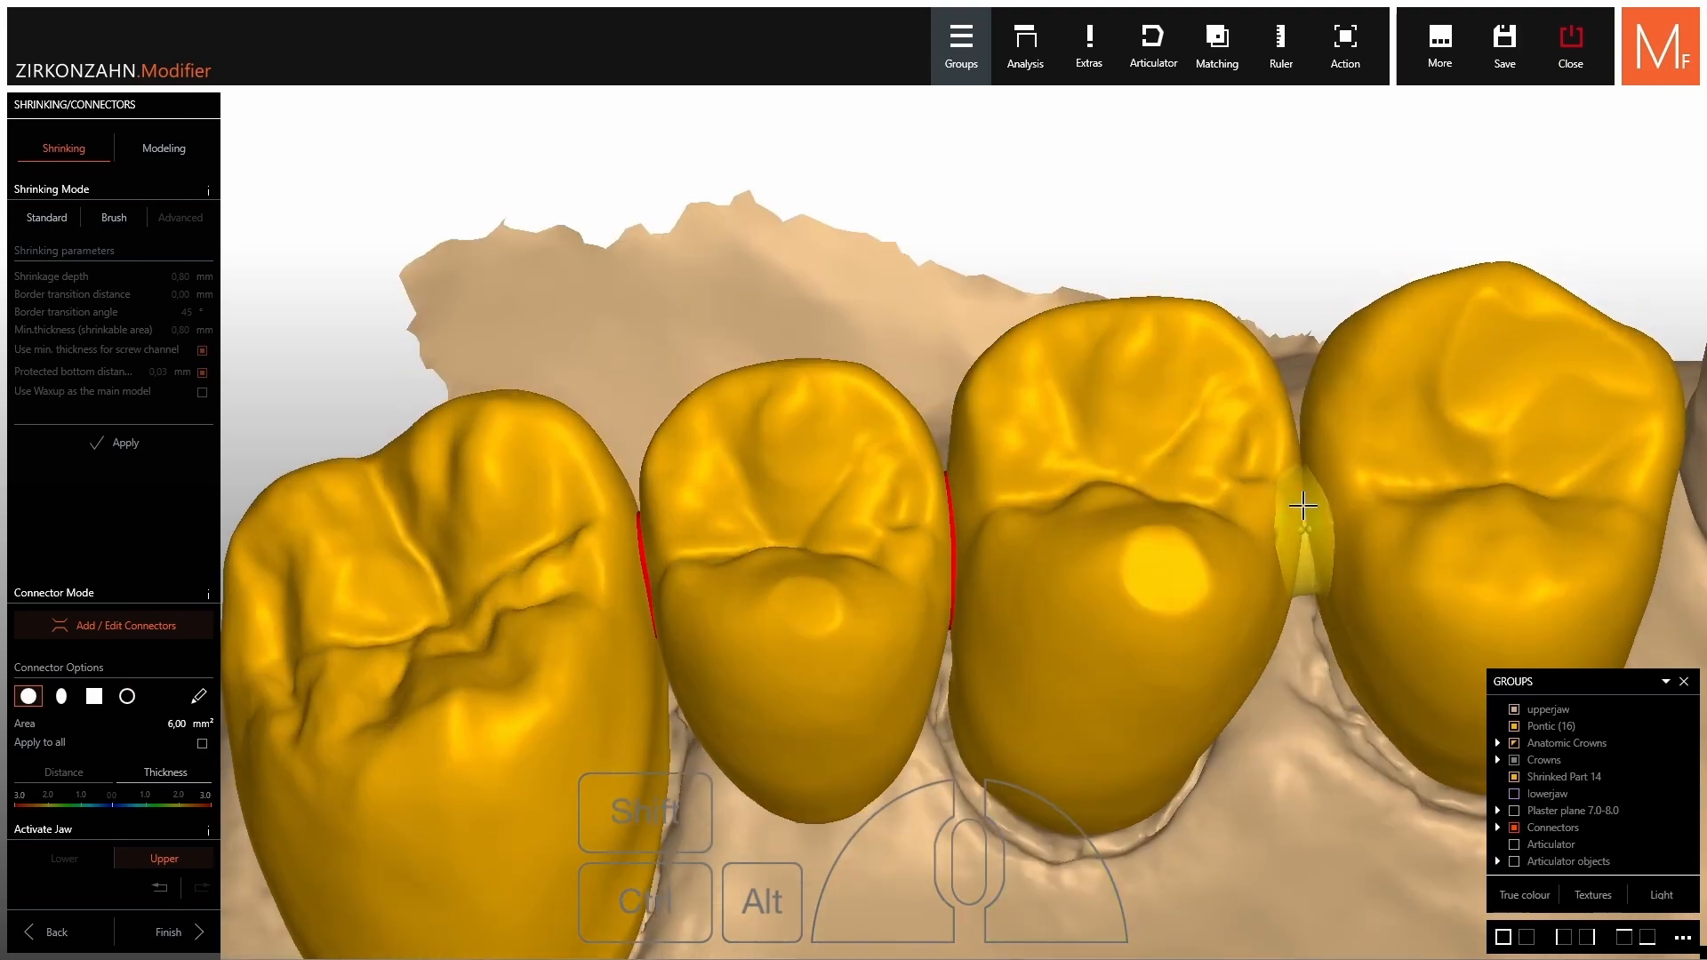
drag(1299, 505, 1299, 541)
mouse_move(1299, 540)
right_down()
mouse_move(1294, 489)
mouse_move(1298, 574)
right_up()
drag(1298, 574, 1302, 553)
right_drag(1302, 553, 1307, 504)
Change the connector between crowns 15 and 14 to an oval and reshape it freely with its editing handles.
shift+scroll(1309, 504, down, 2)
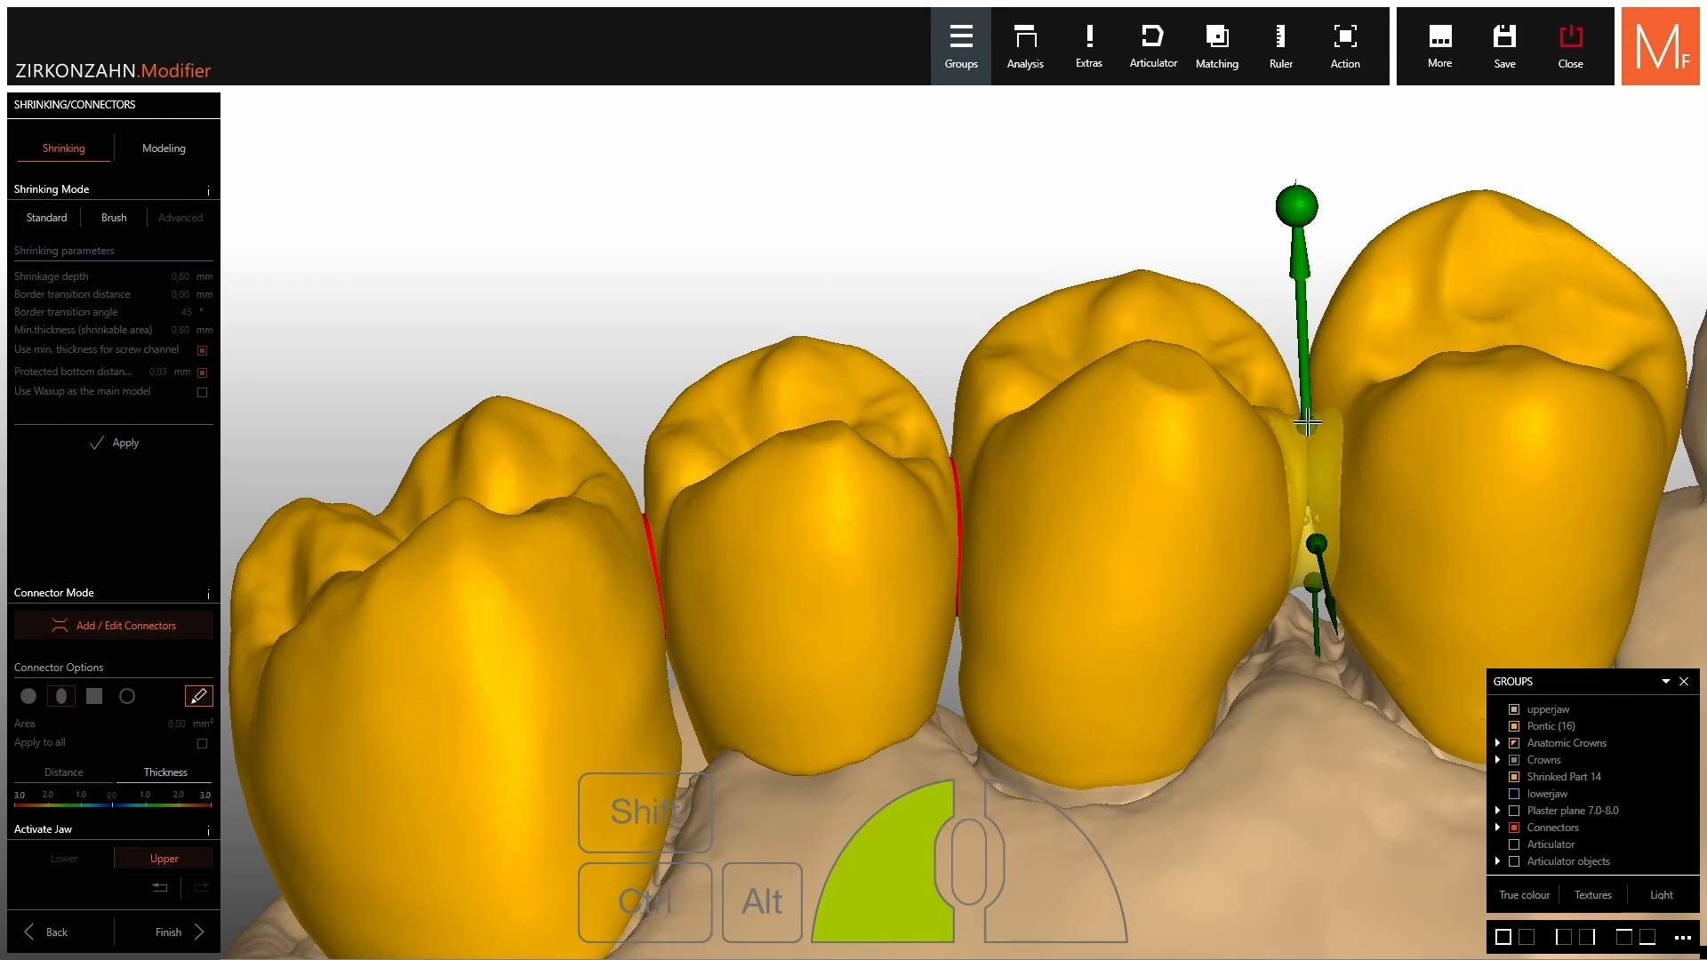
drag(1329, 503, 1317, 631)
right_drag(1317, 618, 1361, 425)
right_drag(978, 436, 948, 485)
Select the connector between teeth 16 and 15, and finish the shrinking and connectors stage.
click(960, 602)
scroll(965, 556, down, 2)
scroll(925, 569, down, 3)
right_drag(905, 627, 903, 542)
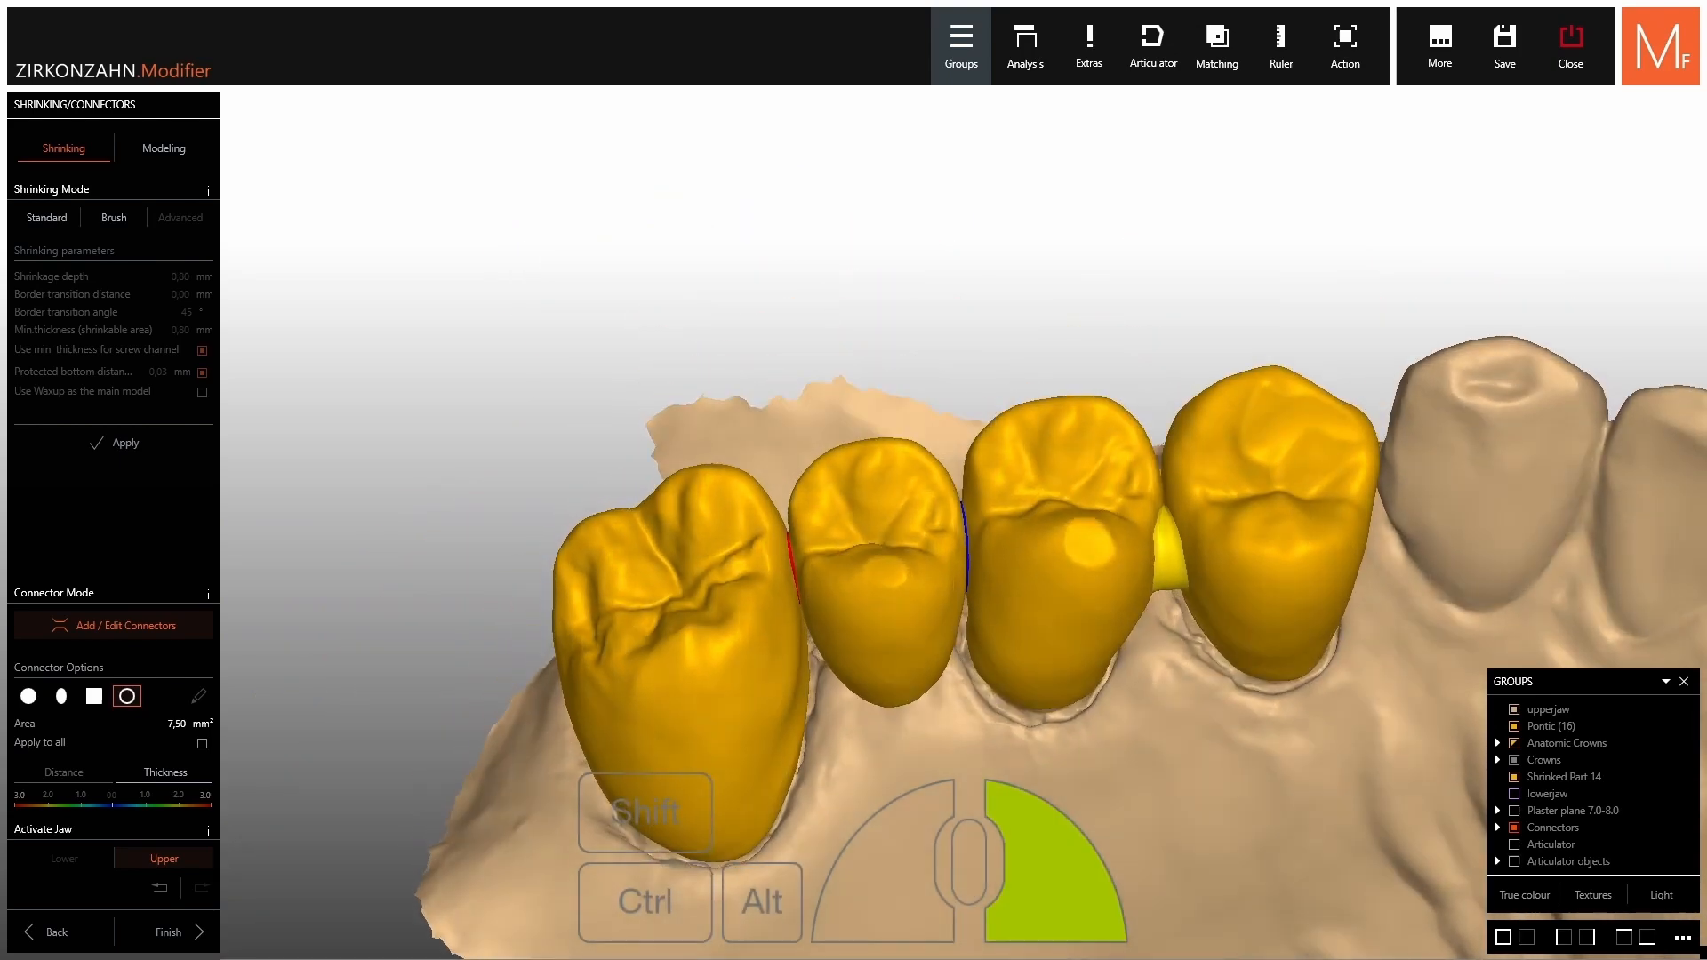
click(187, 930)
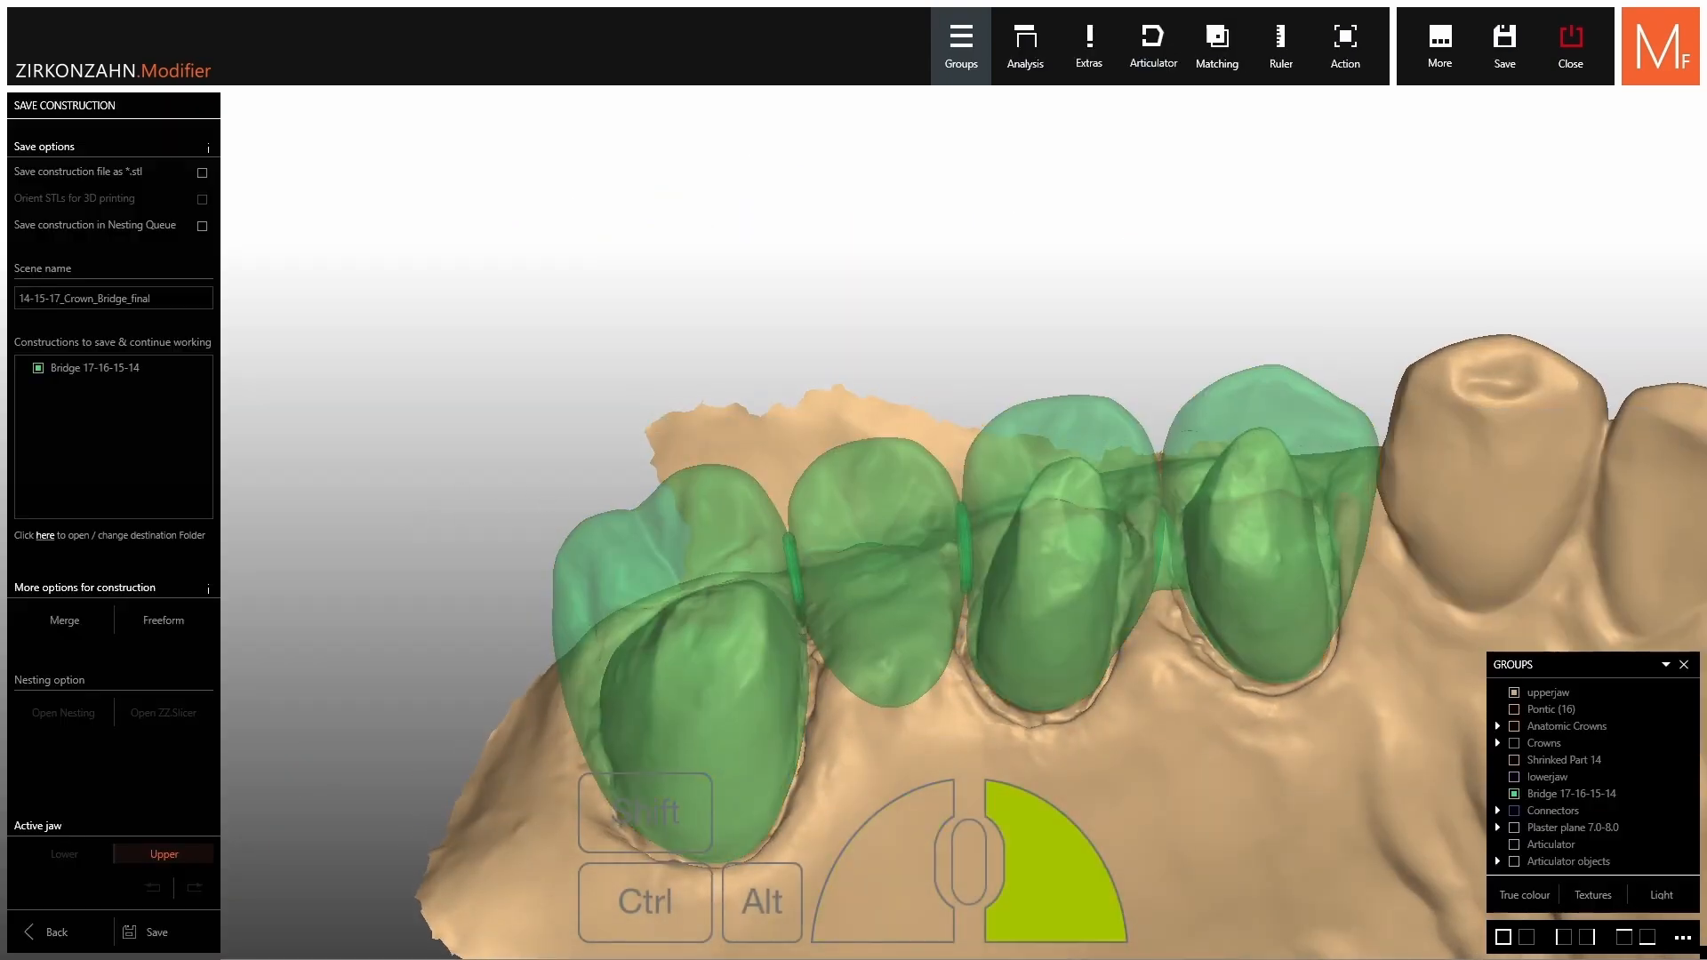
Merge the parts of bridge 17-16-15-14 into one construction and display the bridge opaque.
right_drag(998, 520, 999, 462)
shift+middle_click(999, 462)
scroll(1016, 449, down, 3)
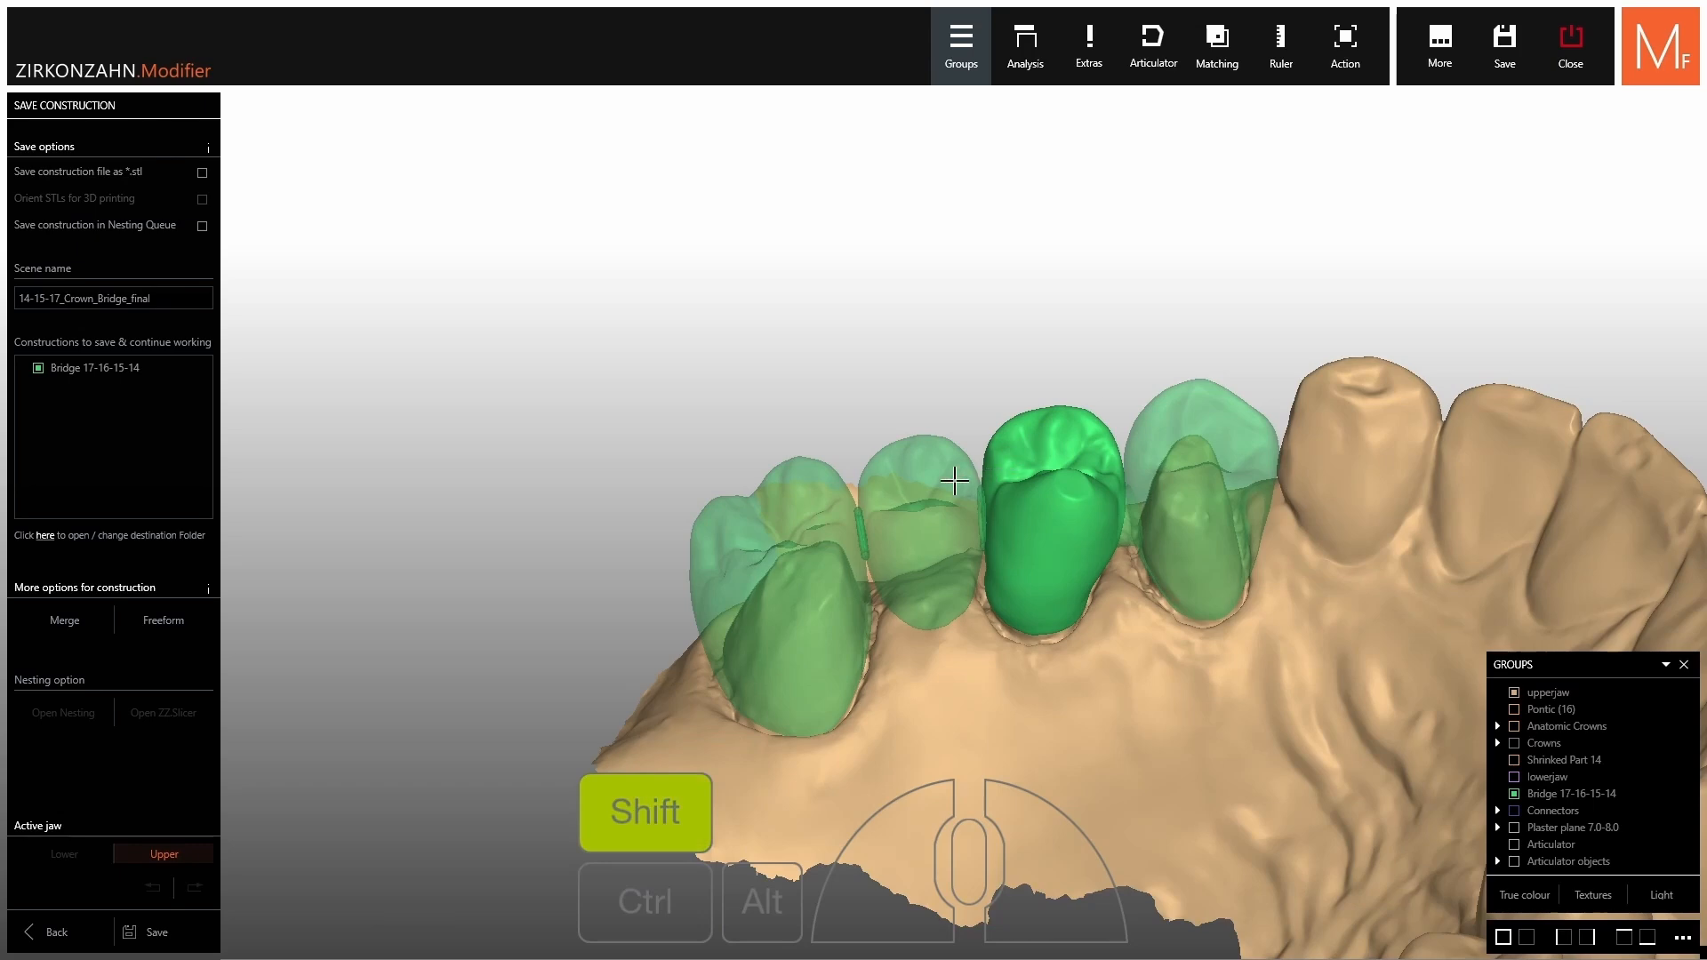
drag(1575, 799, 1686, 778)
right_drag(365, 436, 365, 527)
click(44, 627)
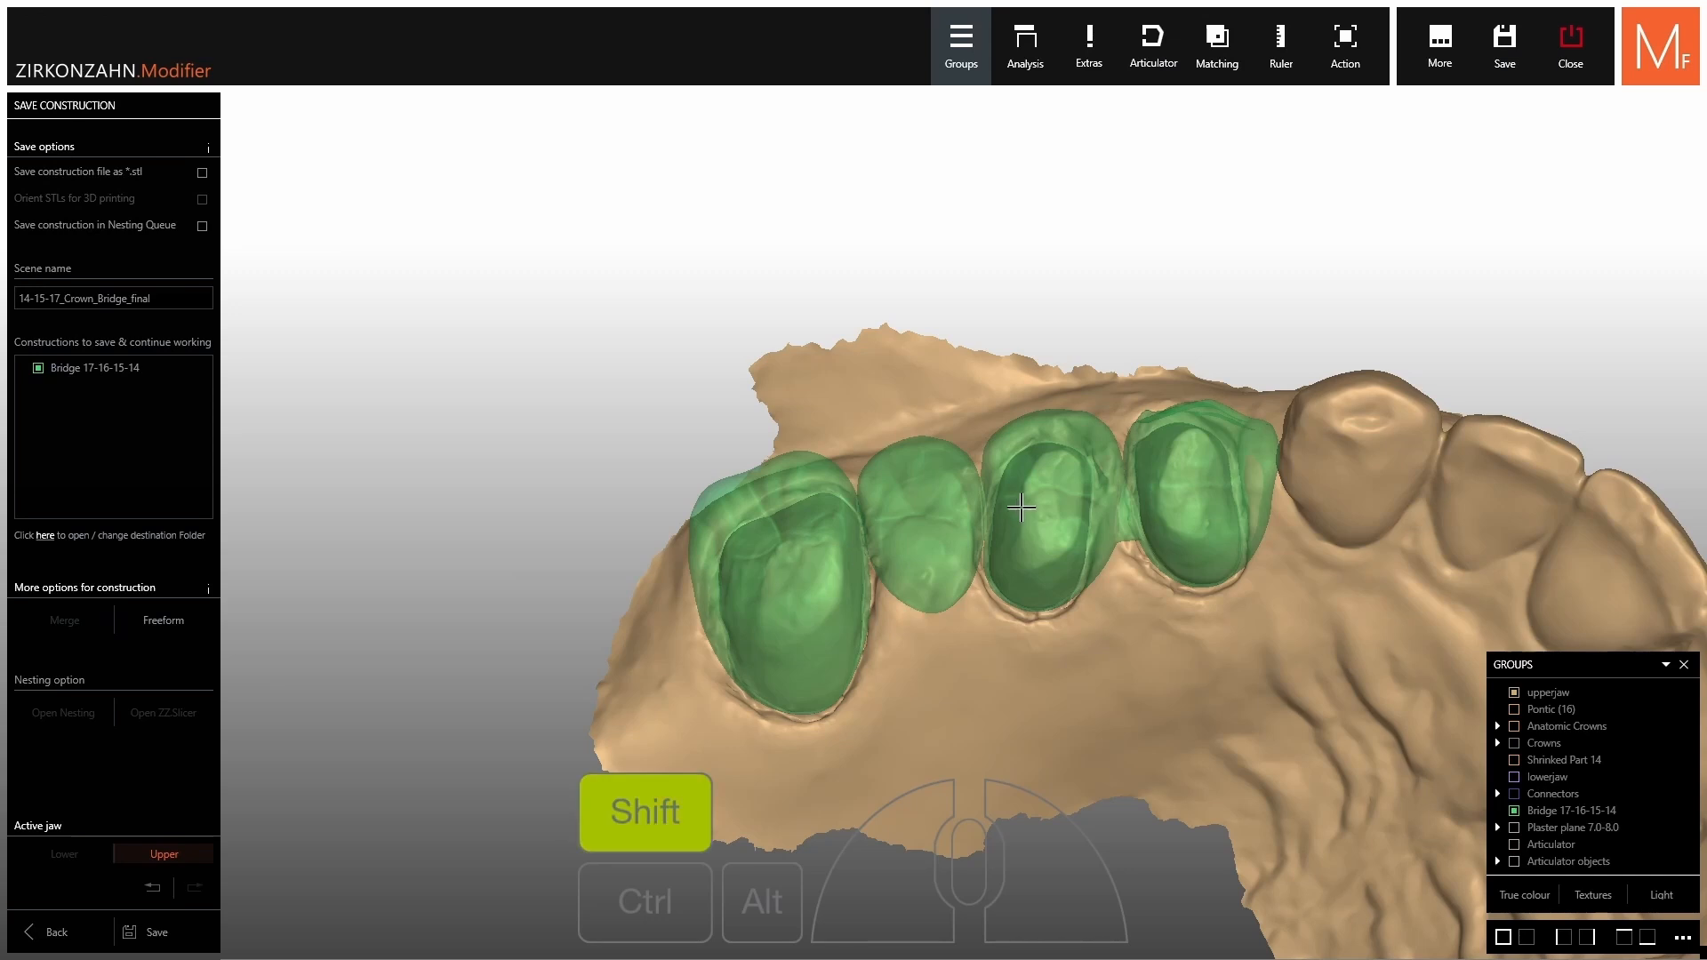
shift+middle_click(1020, 504)
right_drag(1015, 587, 819, 408)
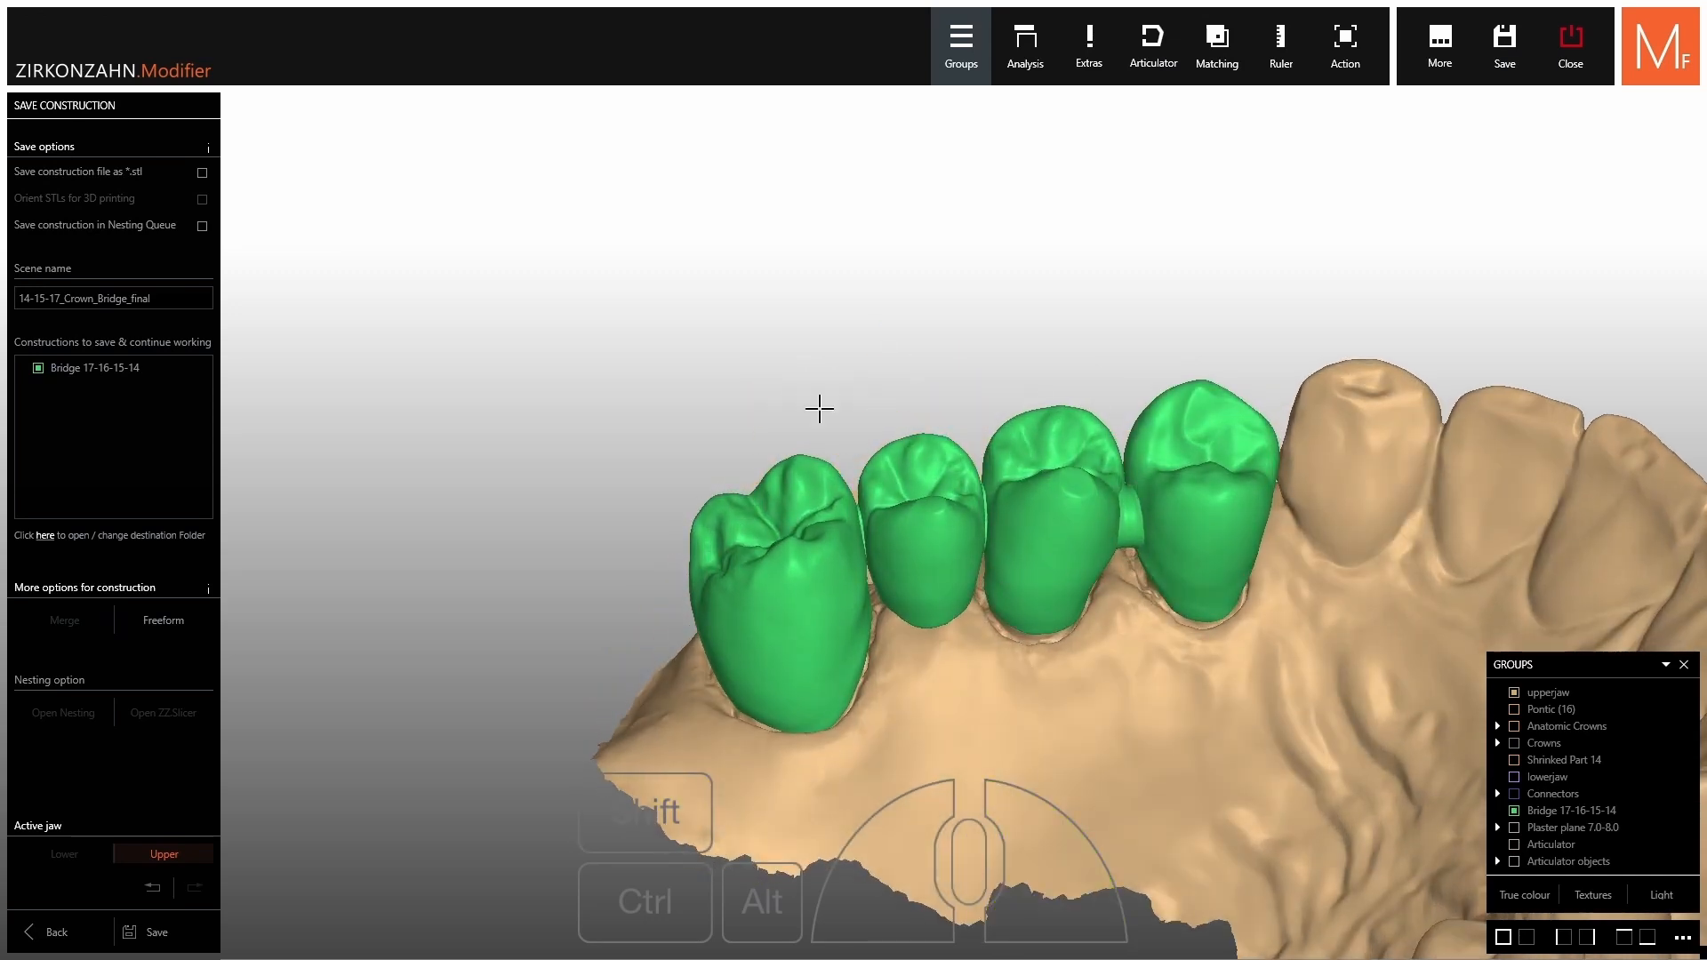
Open freeform modelling for the merged bridge 17-16-15-14 and display it opaque.
click(191, 619)
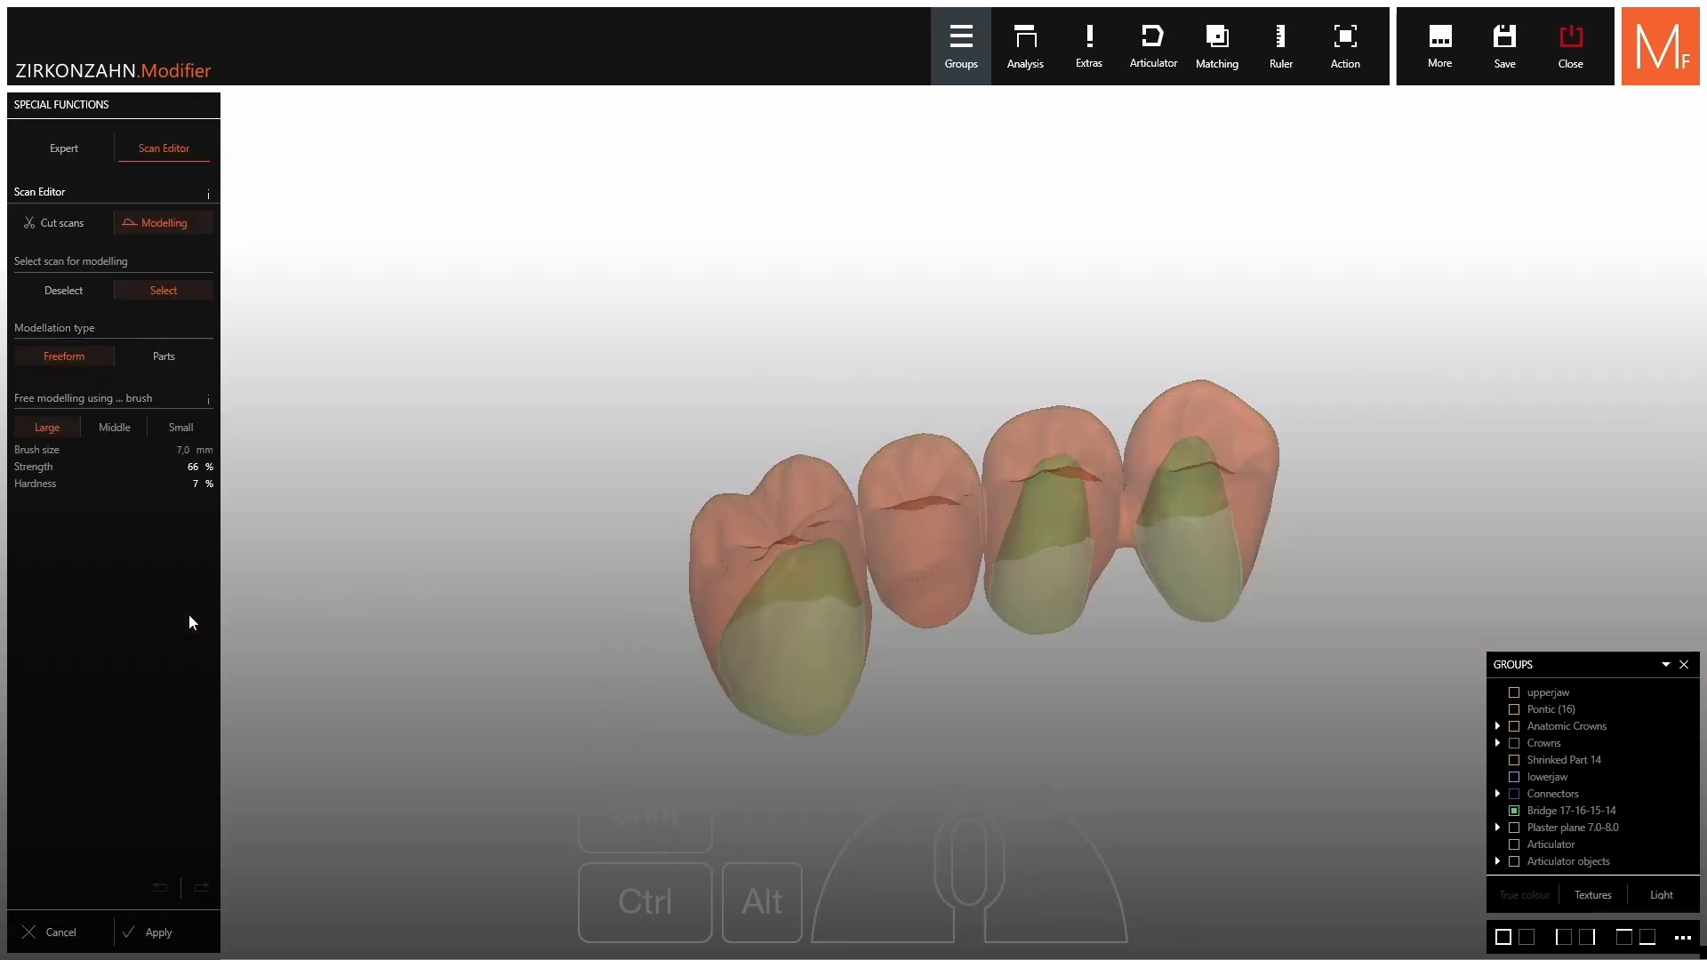
key(shift)
click(1579, 810)
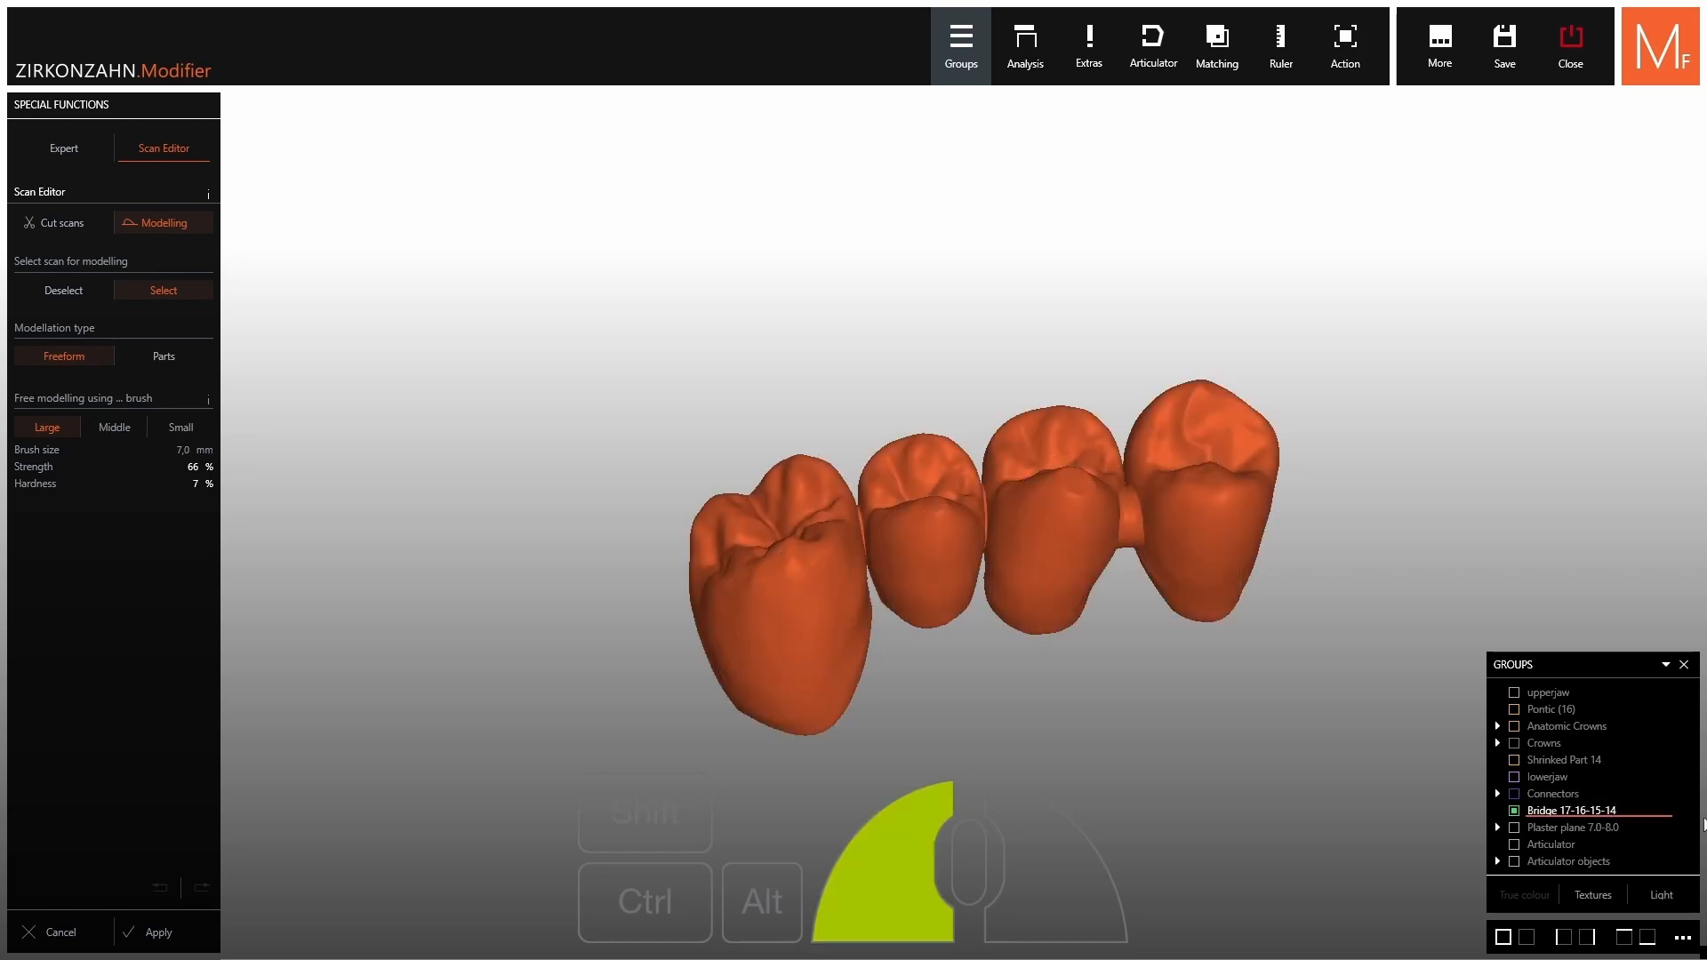
Smooth the palatal side of the connector between teeth 15 and 14 with the large brush at 3.0 mm.
scroll(1126, 527, up, 7)
shift+scroll(1125, 480, down, 2)
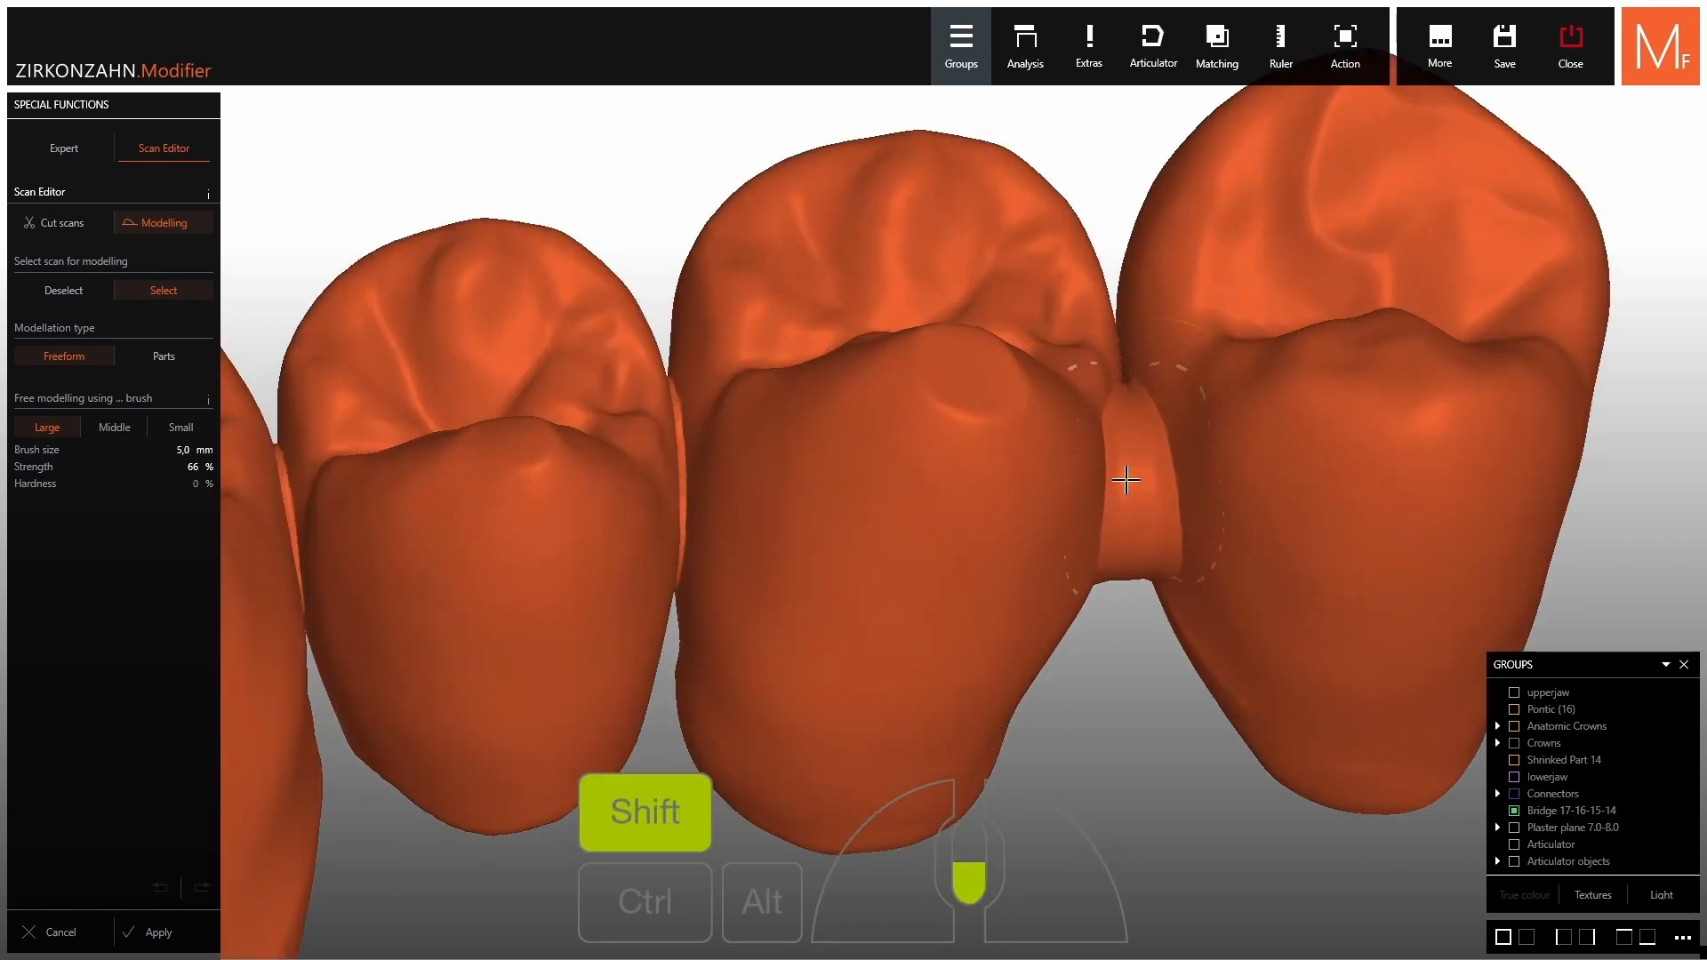
scroll(1126, 480, up, 2)
right_drag(1125, 480, 1124, 485)
ctrl+shift+click(1123, 486)
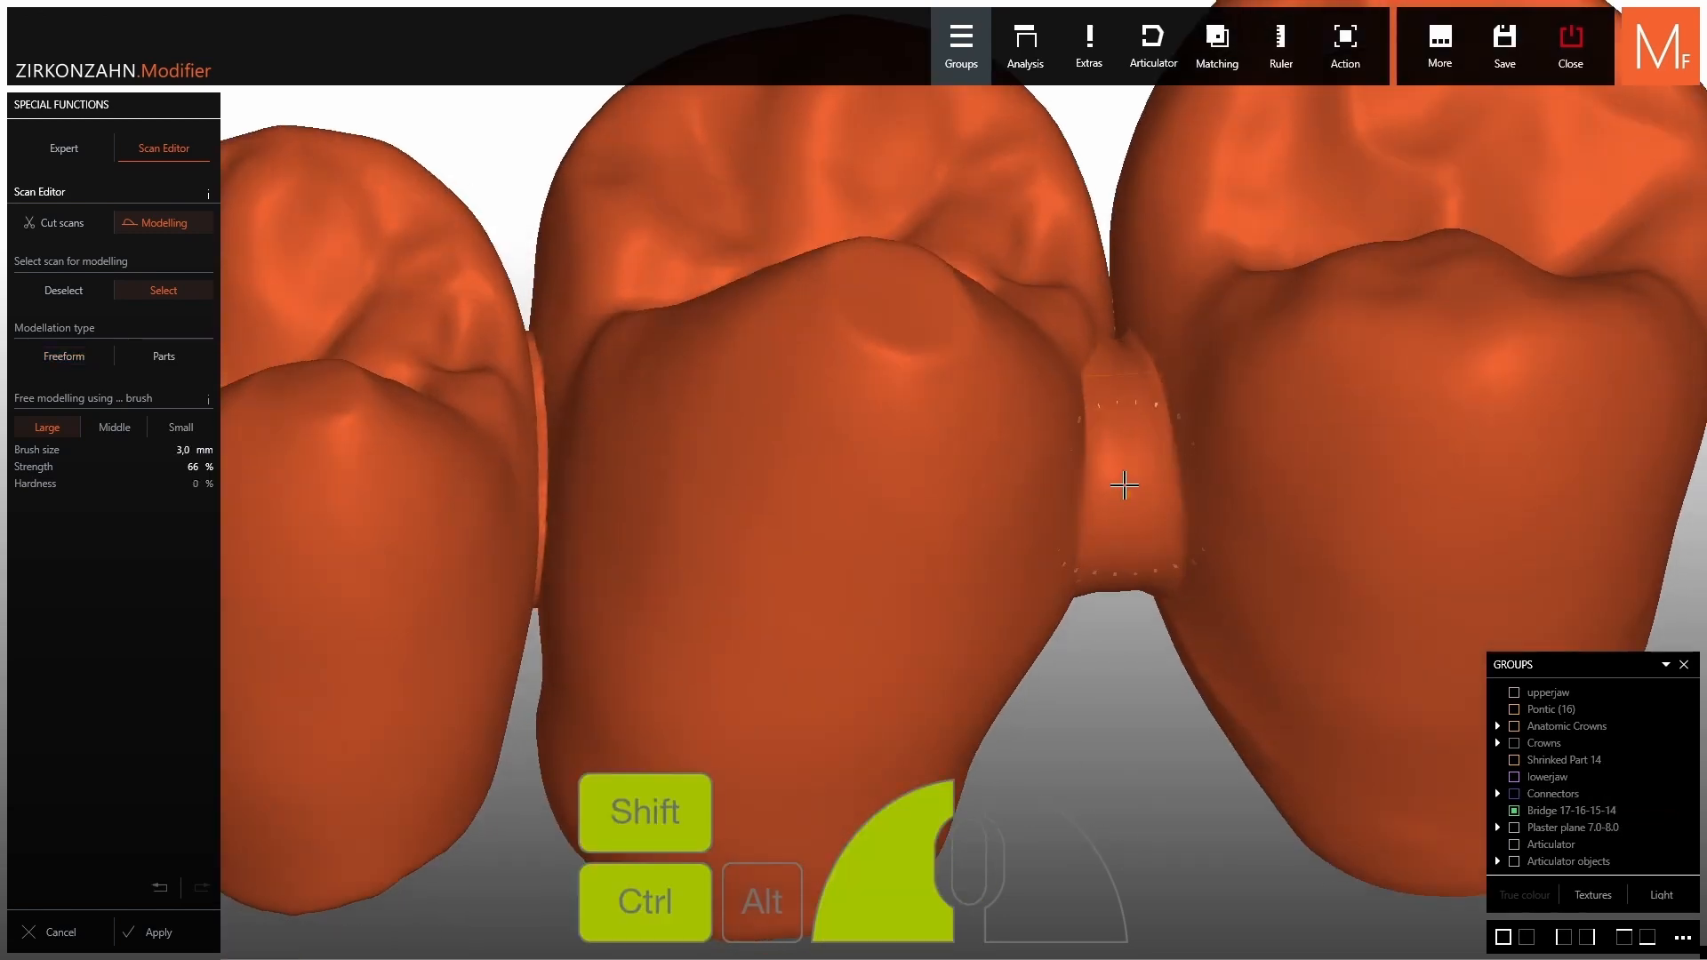
ctrl+shift+drag(1110, 368, 1131, 565)
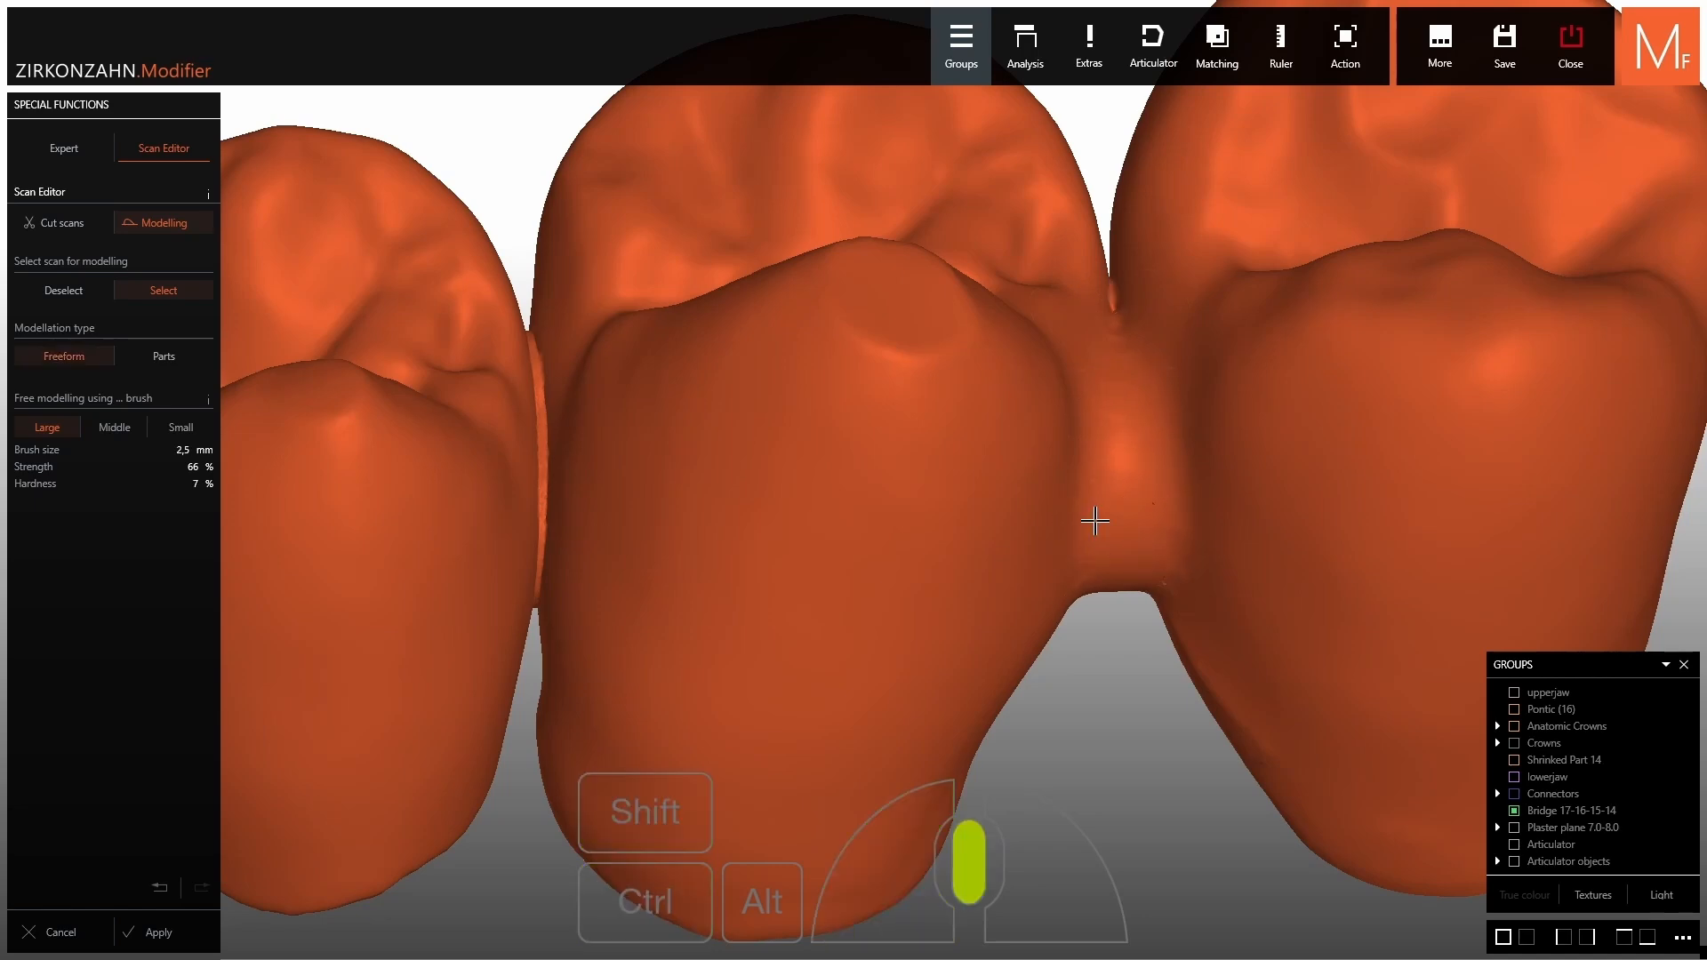
Smooth the lower edge and side transitions of the connector between teeth 15 and 14.
middle_drag(1094, 522, 1058, 569)
right_drag(1058, 569, 1029, 541)
ctrl+shift+drag(969, 660, 988, 695)
right_drag(1000, 582, 994, 606)
ctrl+shift+drag(1010, 502, 991, 637)
right_drag(990, 637, 992, 569)
shift+scroll(991, 640, up, 1)
mouse_move(990, 667)
ctrl+shift+mouse_down()
mouse_move(989, 700)
mouse_move(989, 684)
ctrl+shift+mouse_up()
right_drag(988, 684, 1008, 755)
Blend the connector between teeth 15 and 14 into both crowns from the basal and palatal sides.
click(1106, 595)
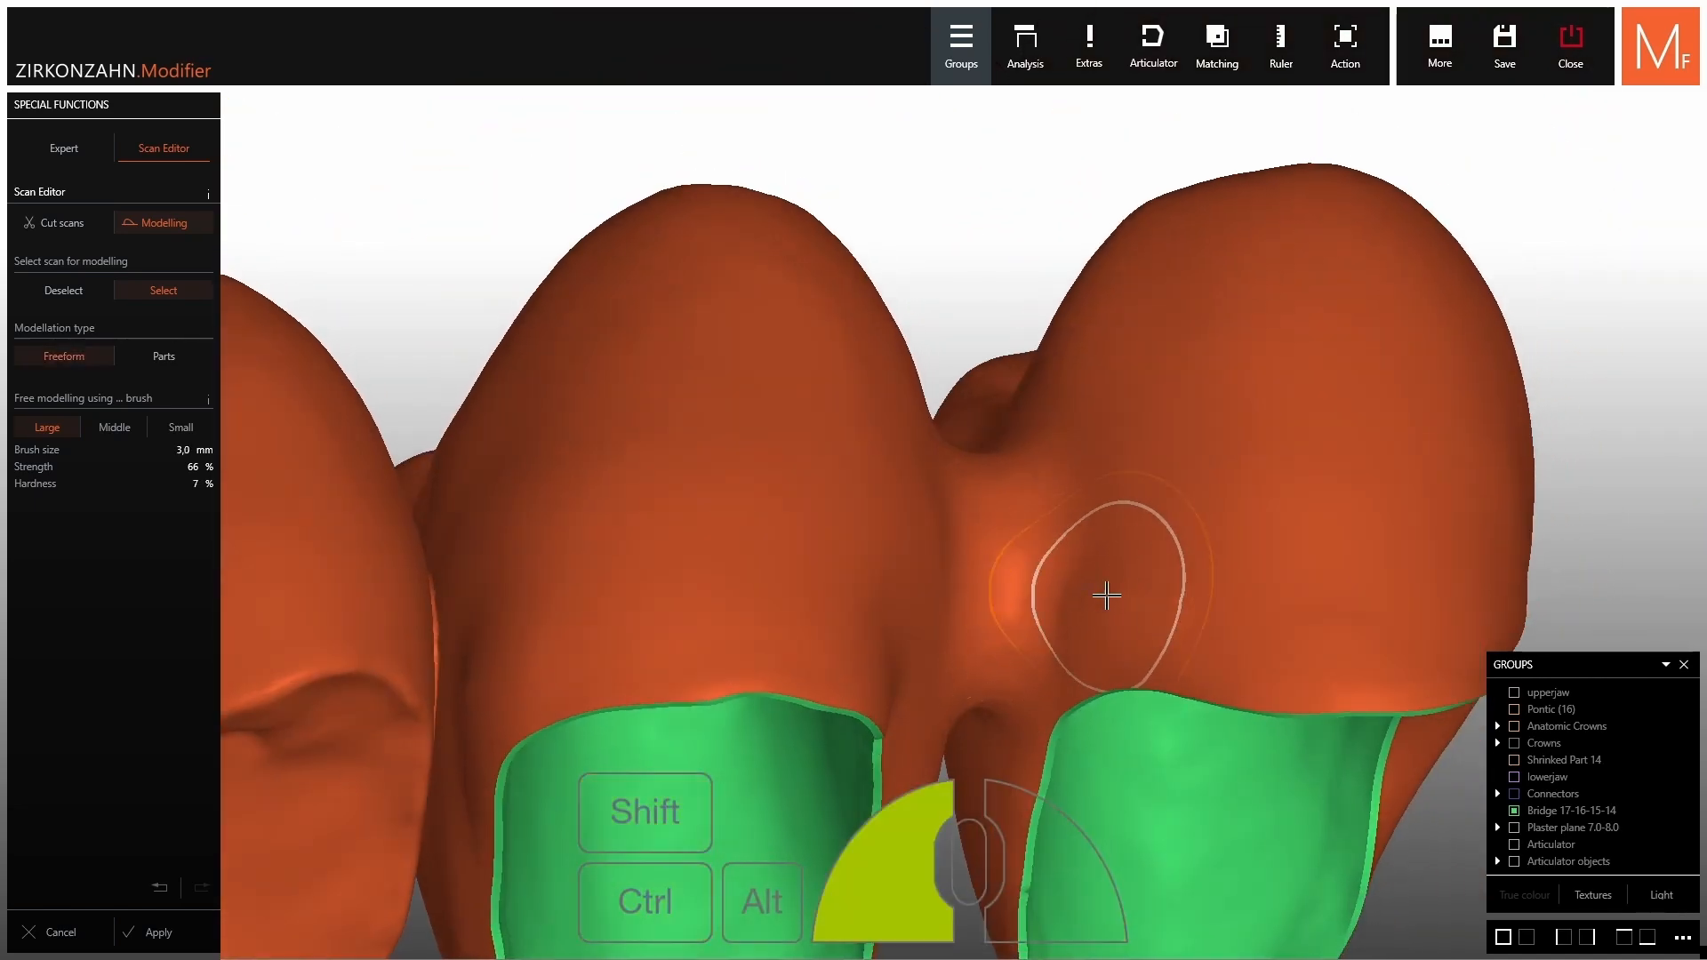
ctrl+shift+drag(1106, 593, 1041, 582)
right_drag(1041, 581, 1031, 545)
ctrl+click(1029, 545)
ctrl+shift+drag(1013, 561, 962, 673)
right_drag(962, 673, 982, 756)
ctrl+shift+drag(992, 543, 987, 438)
right_drag(987, 438, 996, 489)
shift+scroll(996, 480, down, 2)
ctrl+shift+drag(1001, 489, 1001, 321)
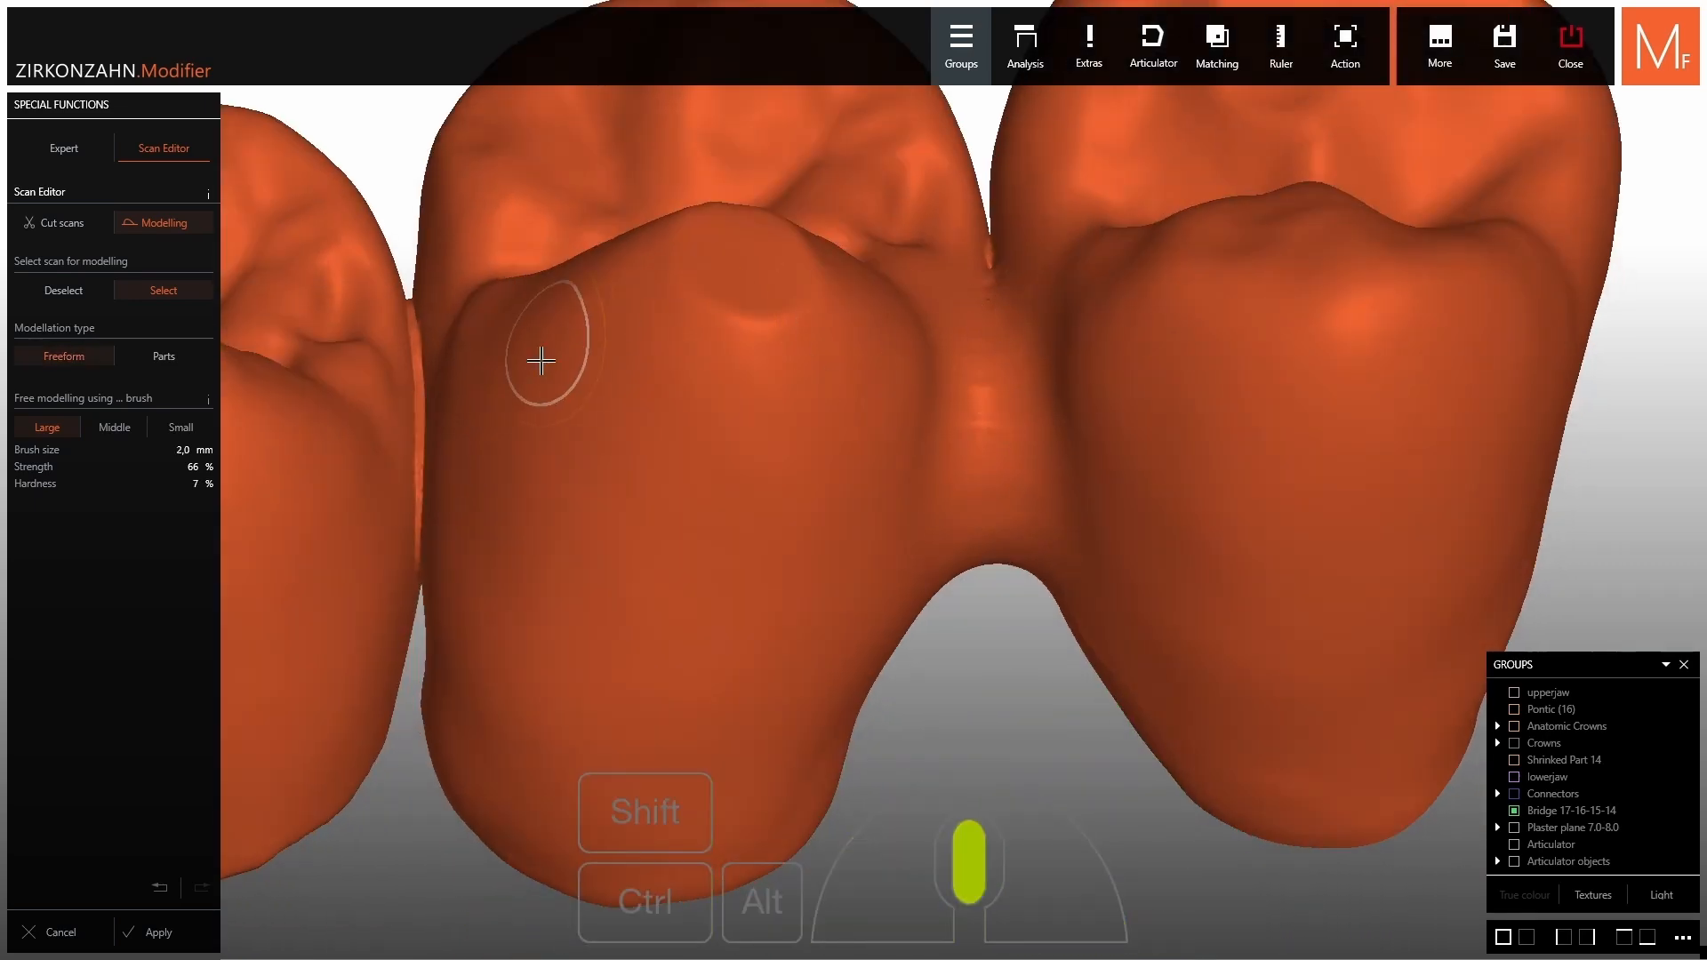
Blend the palatal side of the connector between teeth 16 and 15 with the large brush at 2.0 mm.
middle_drag(541, 362, 756, 383)
right_drag(756, 383, 711, 525)
ctrl+drag(826, 617, 811, 654)
ctrl+drag(819, 485, 818, 488)
ctrl+right_drag(818, 487, 804, 519)
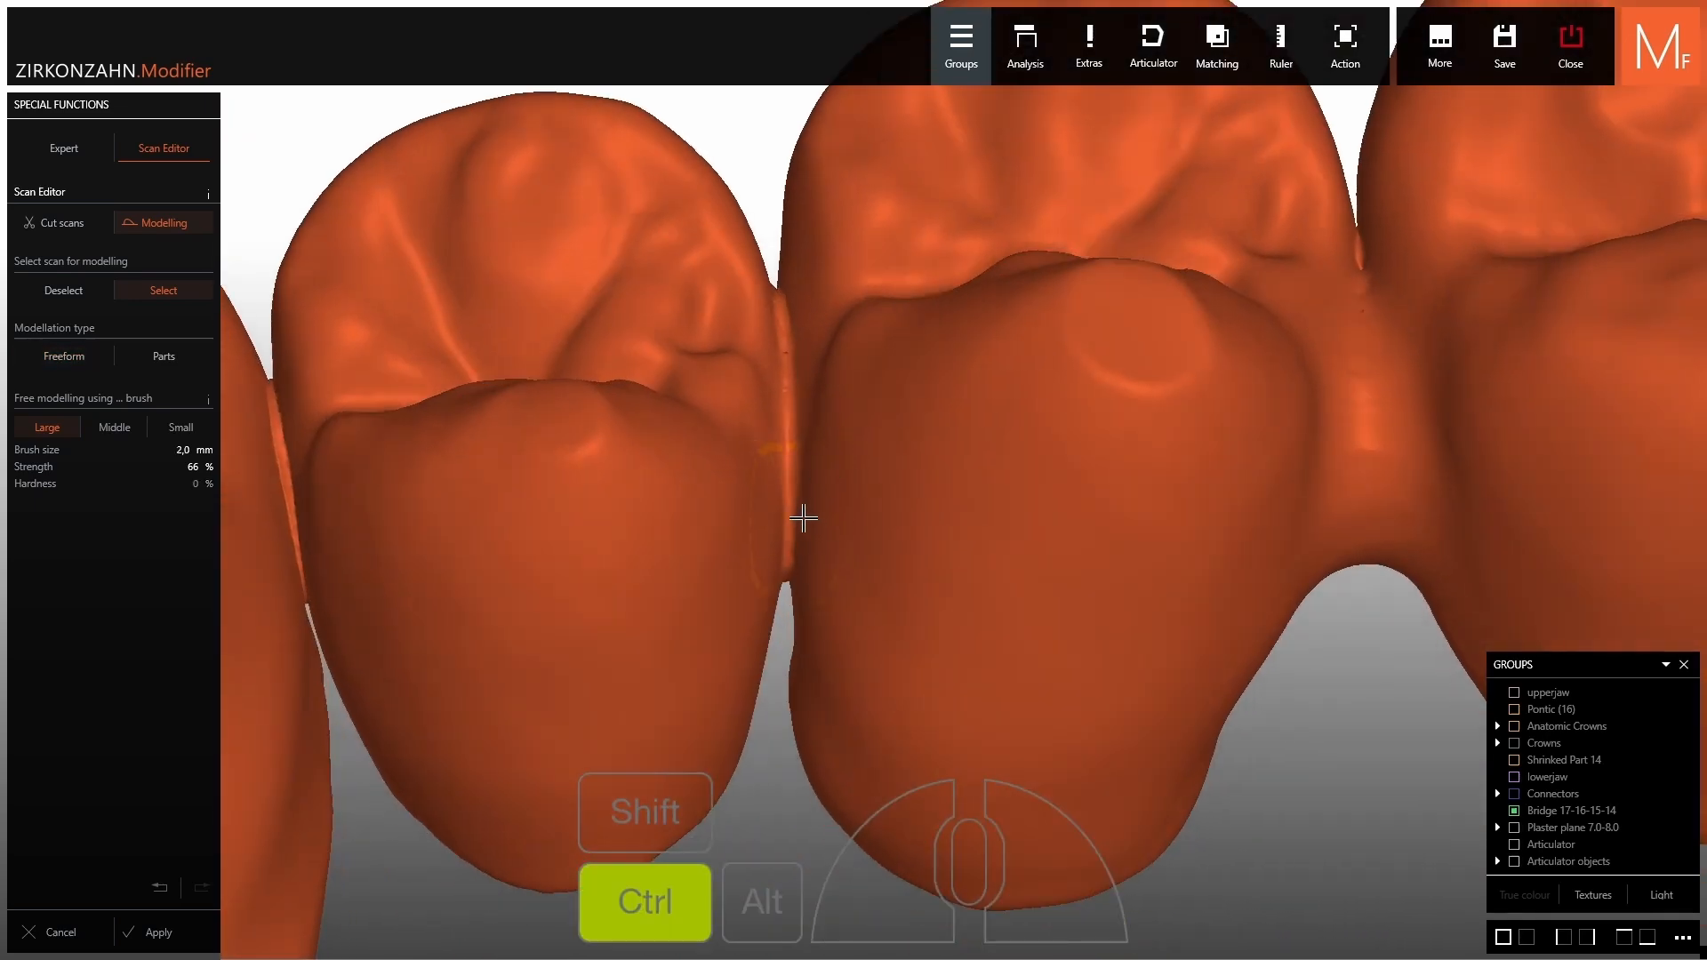
ctrl+drag(803, 519, 792, 595)
ctrl+right_drag(793, 595, 794, 544)
mouse_move(794, 604)
ctrl+mouse_down()
mouse_move(800, 714)
mouse_move(802, 687)
ctrl+mouse_up()
Enlarge the brush to 5.0 mm and smooth the lower palatal end of pontic 16.
shift+scroll(801, 714, up, 1)
shift+scroll(781, 785, up, 5)
ctrl+drag(791, 778, 788, 772)
mouse_move(788, 772)
right_down()
mouse_move(853, 586)
mouse_move(887, 608)
right_up()
ctrl+shift+drag(888, 608, 890, 613)
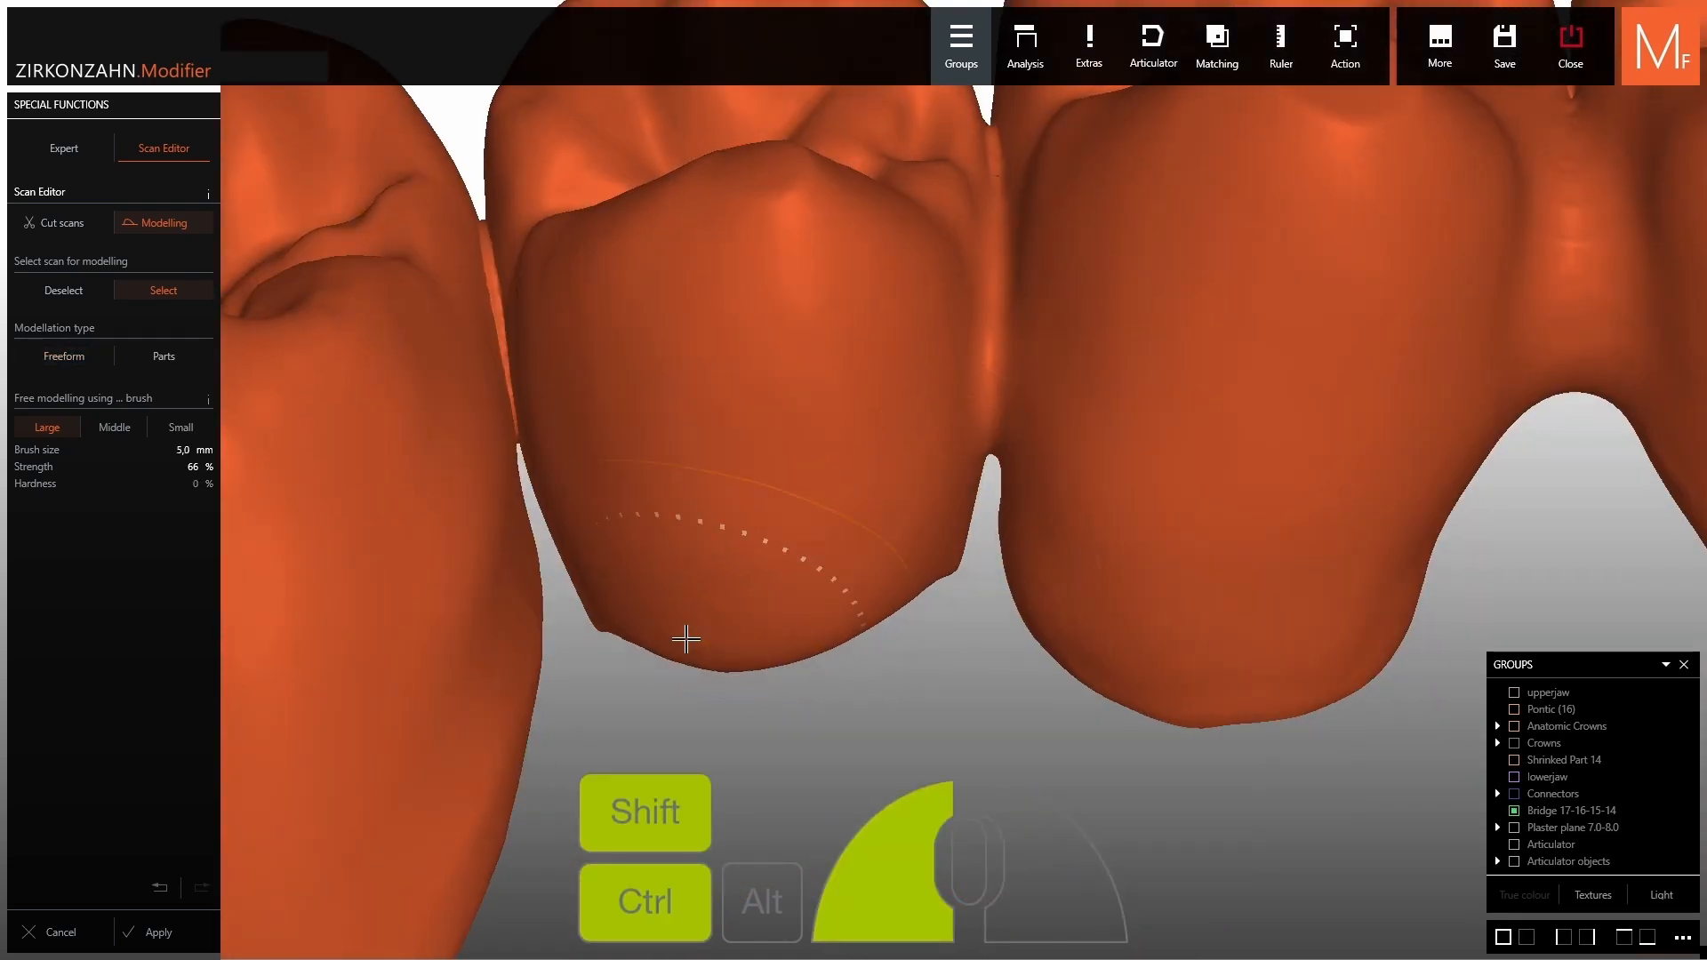
Smooth the basal surface of pontic 16 with the large brush at 4.0 mm.
scroll(912, 566, down, 5)
right_drag(912, 566, 922, 637)
scroll(923, 622, up, 4)
shift+scroll(930, 502, down, 2)
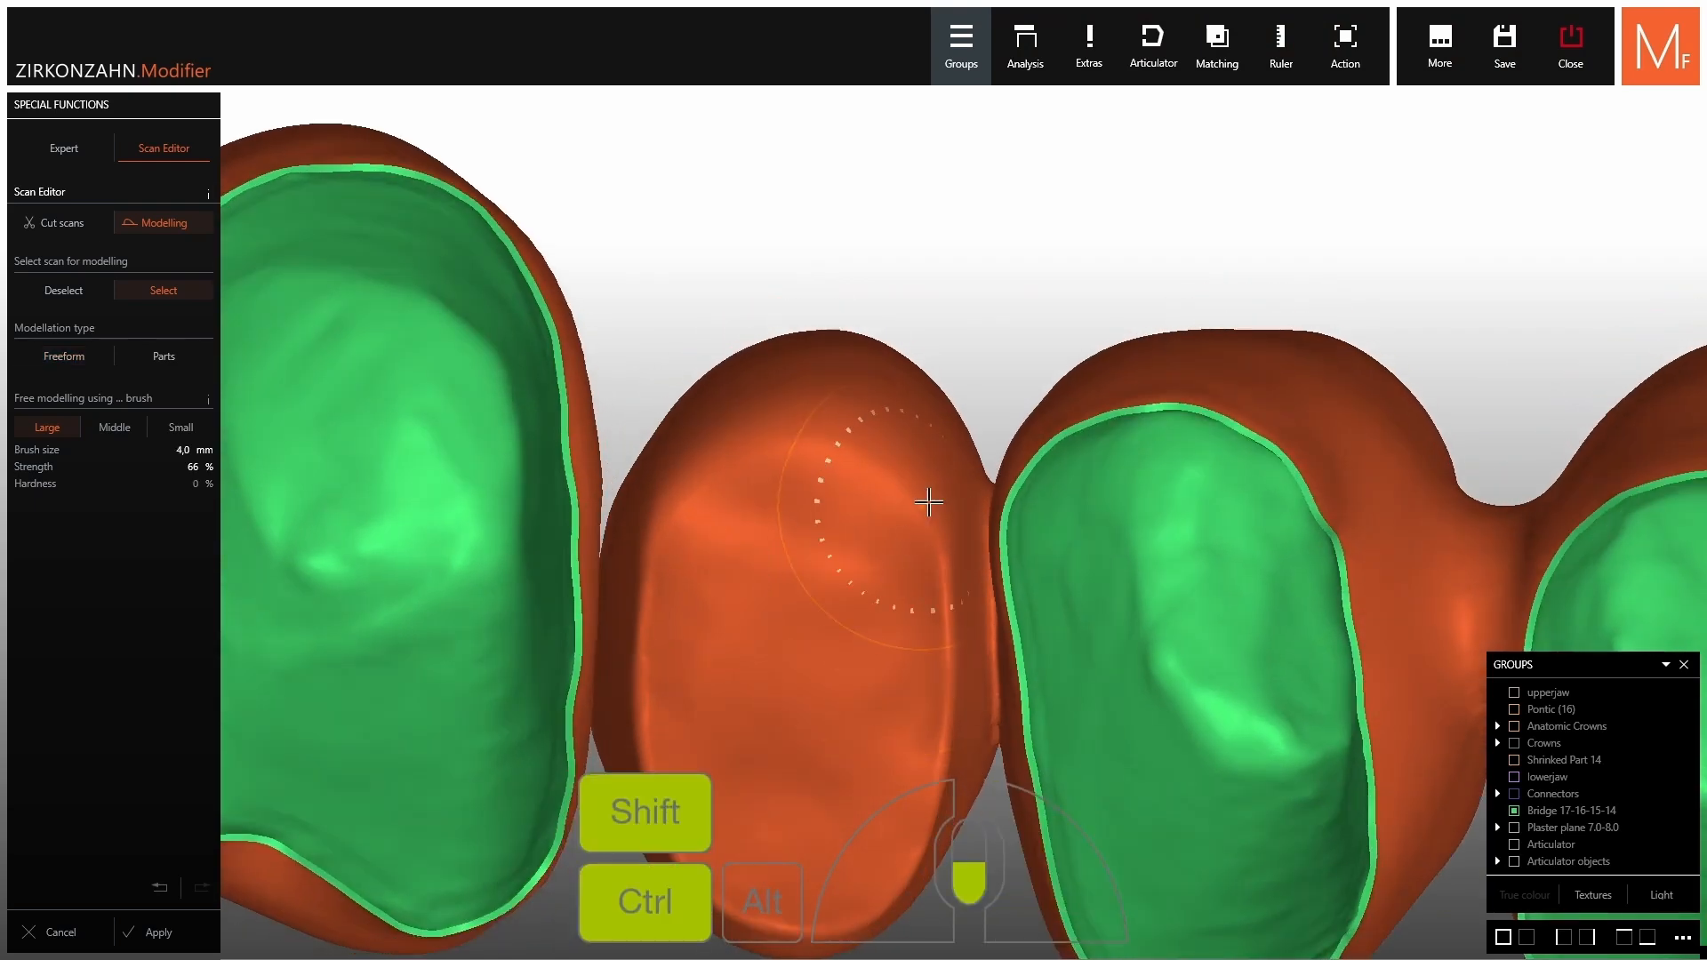
ctrl+shift+drag(930, 501, 948, 654)
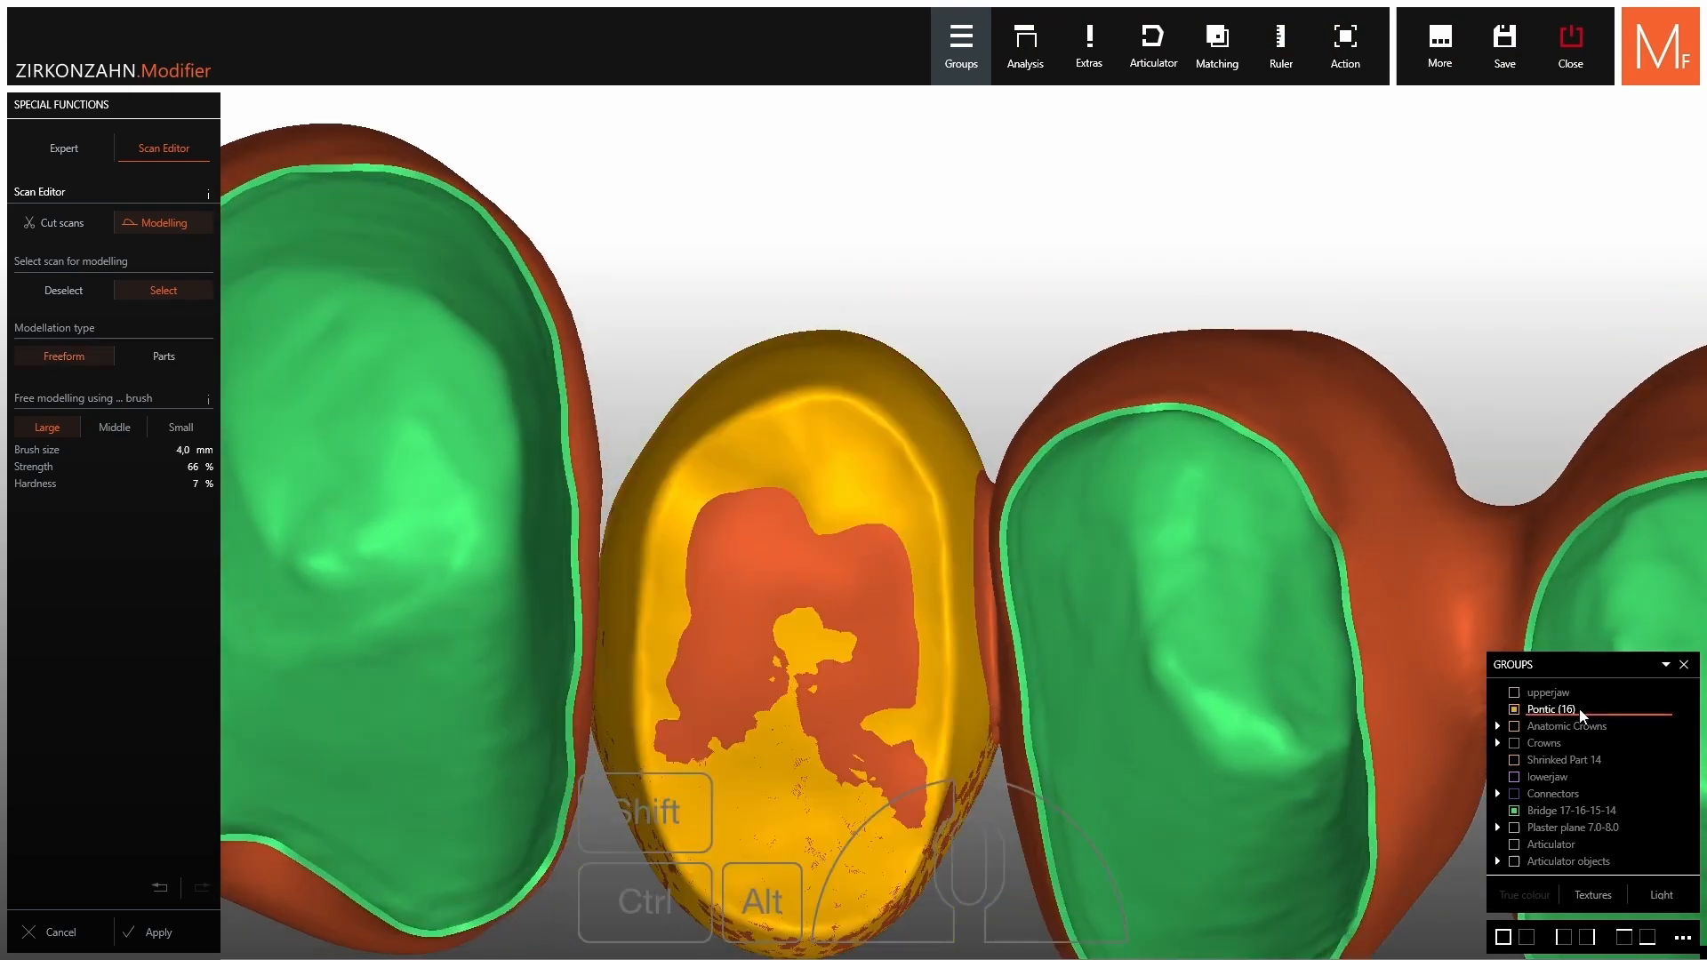
Hide the original pontic 16 and show the upper jaw to compare the pontic base with the gingiva.
click(1514, 709)
click(1515, 693)
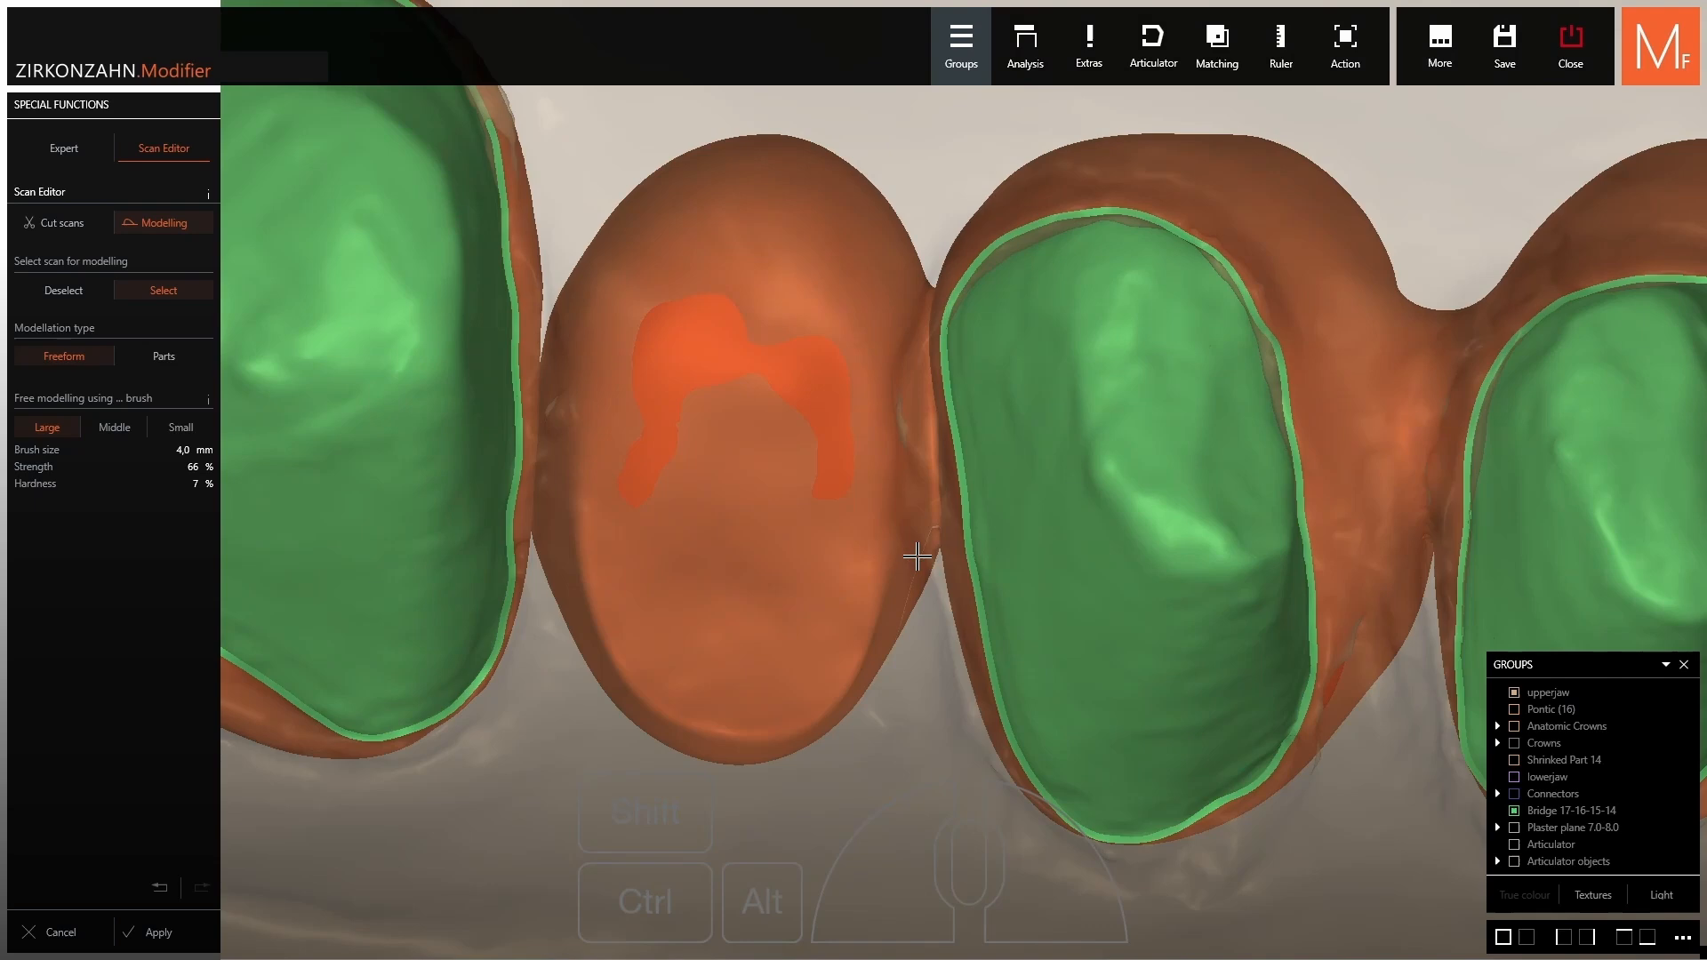
right_drag(917, 557, 909, 534)
right_drag(731, 527, 747, 596)
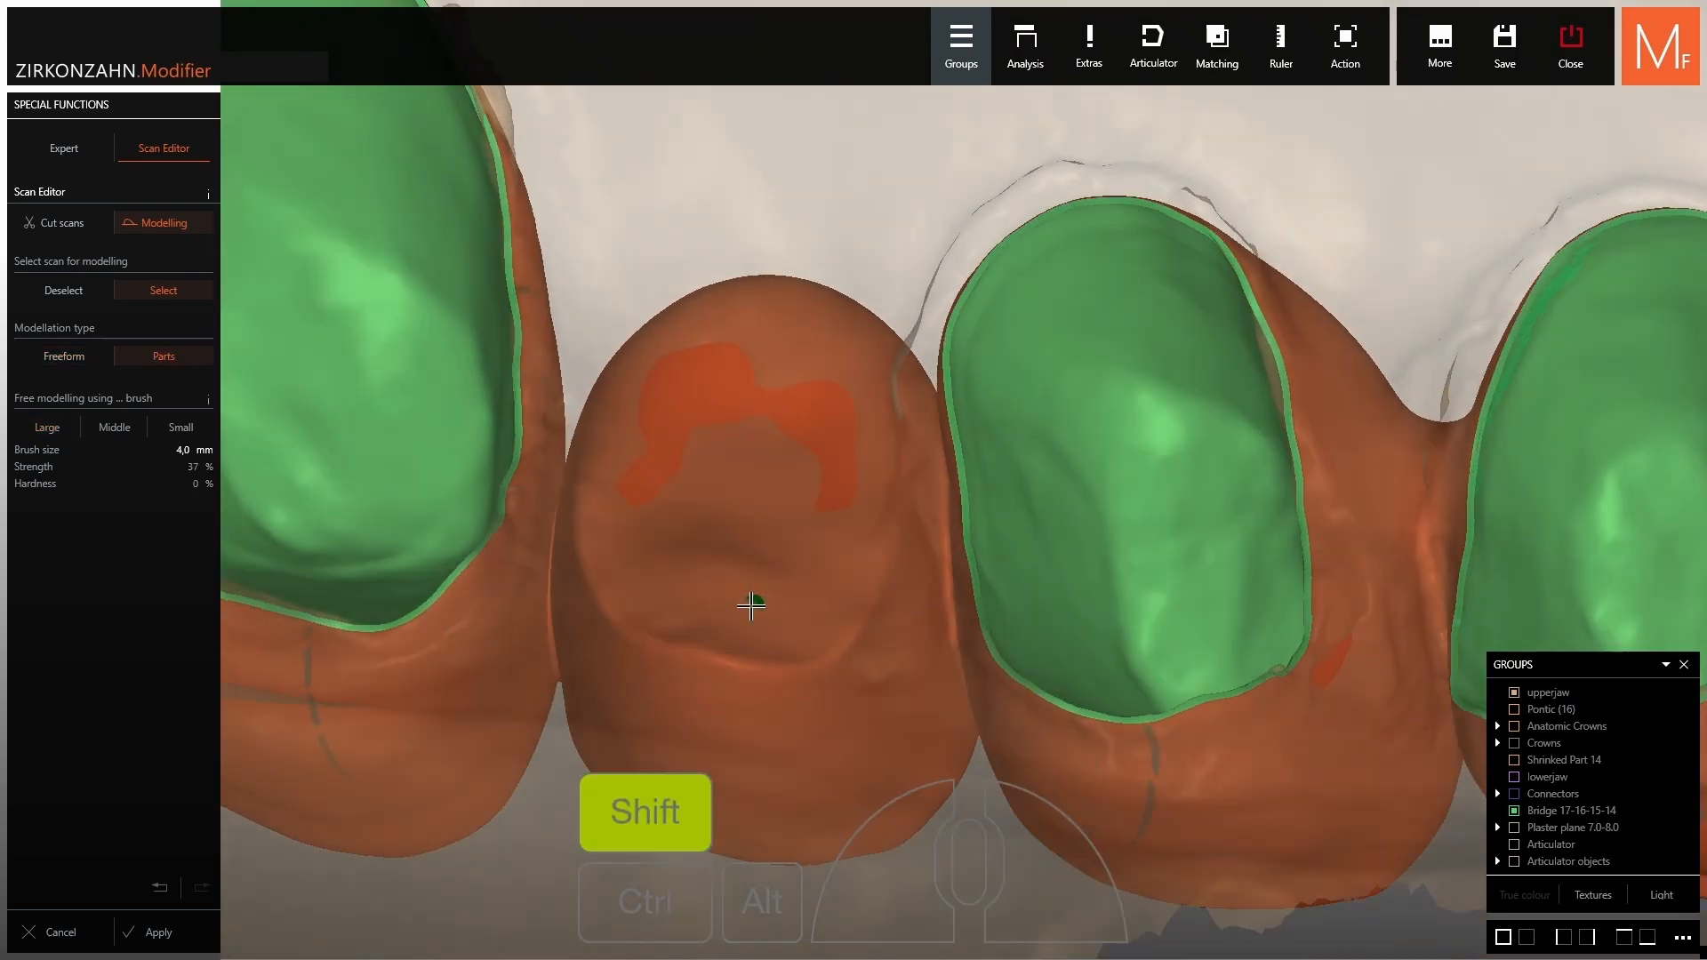
Pull the basal surface of pontic 16 out towards the gingiva using Parts modelling at a 4.0 mm brush size.
shift+click(734, 604)
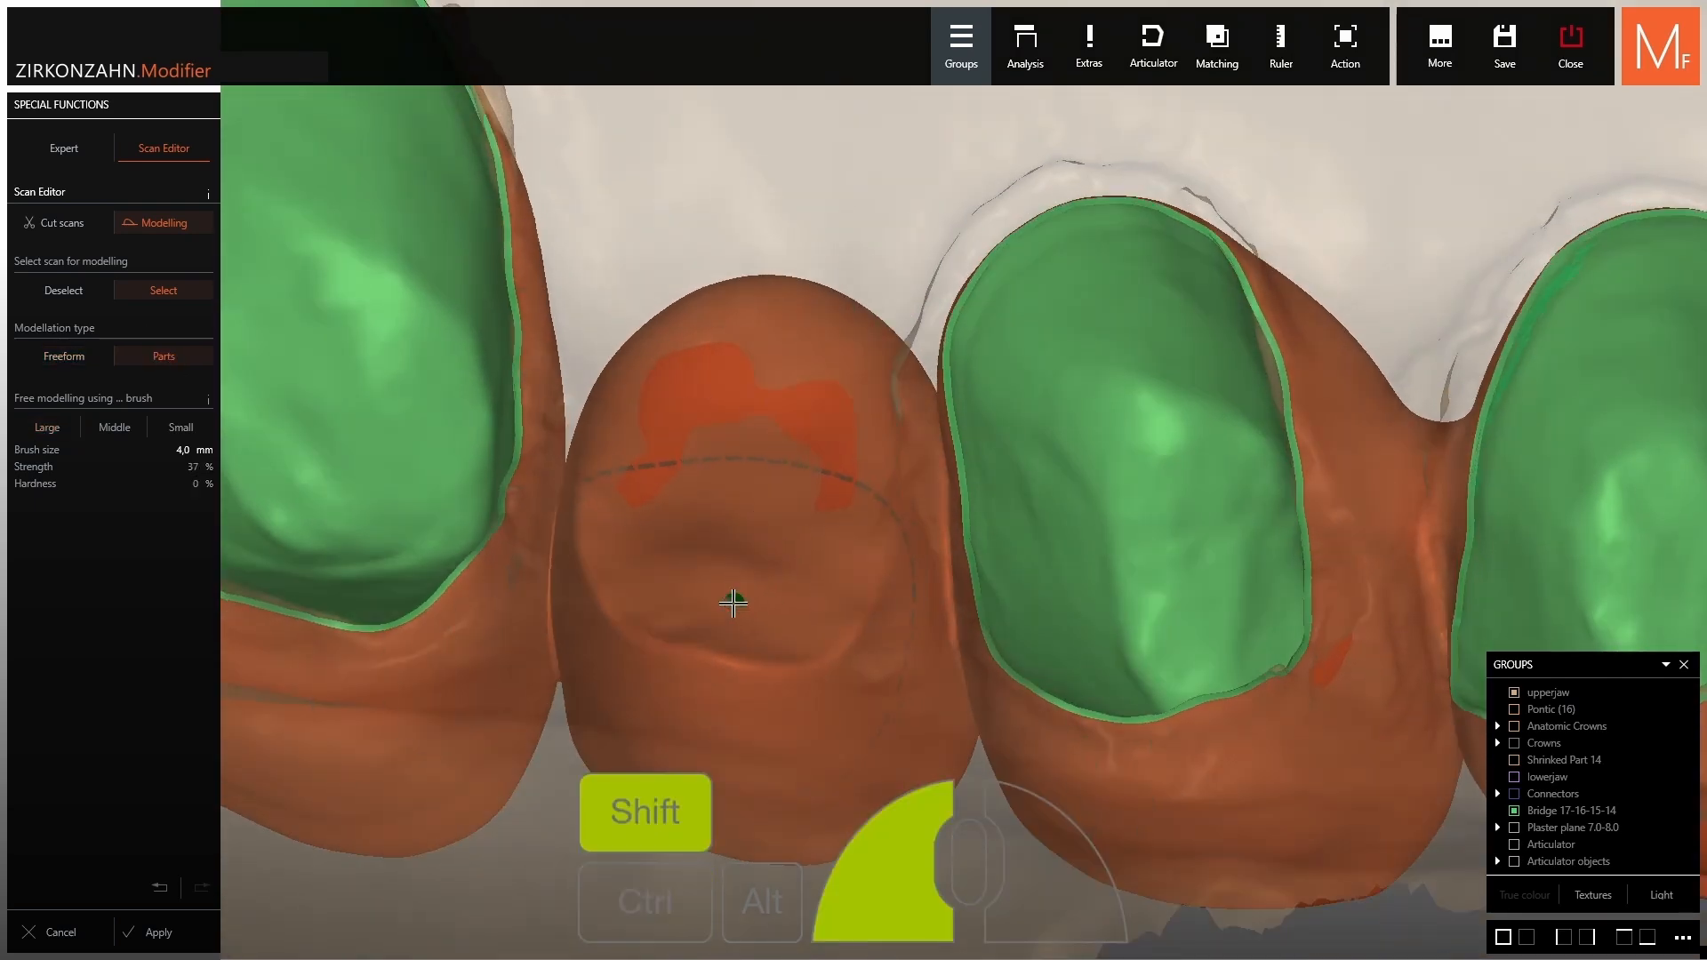
shift+drag(713, 537, 707, 516)
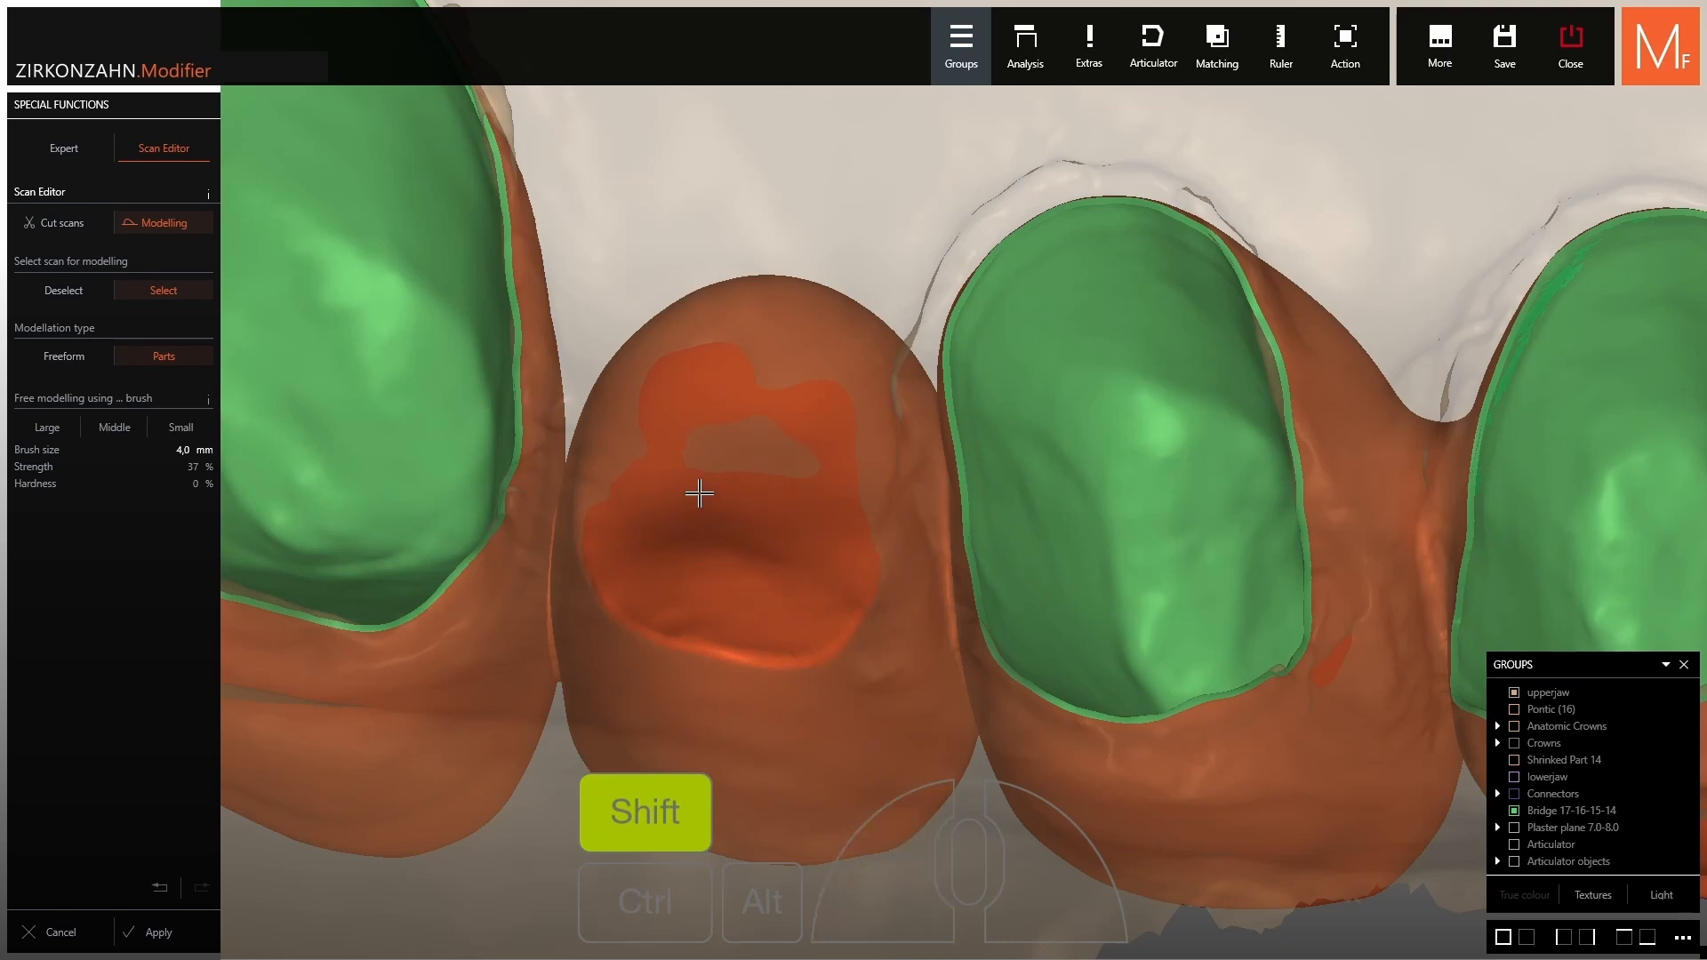
right_drag(697, 492, 789, 544)
shift+drag(797, 556, 789, 530)
shift+drag(633, 566, 613, 542)
right_drag(614, 542, 750, 584)
shift+drag(749, 583, 747, 559)
right_drag(740, 537, 735, 489)
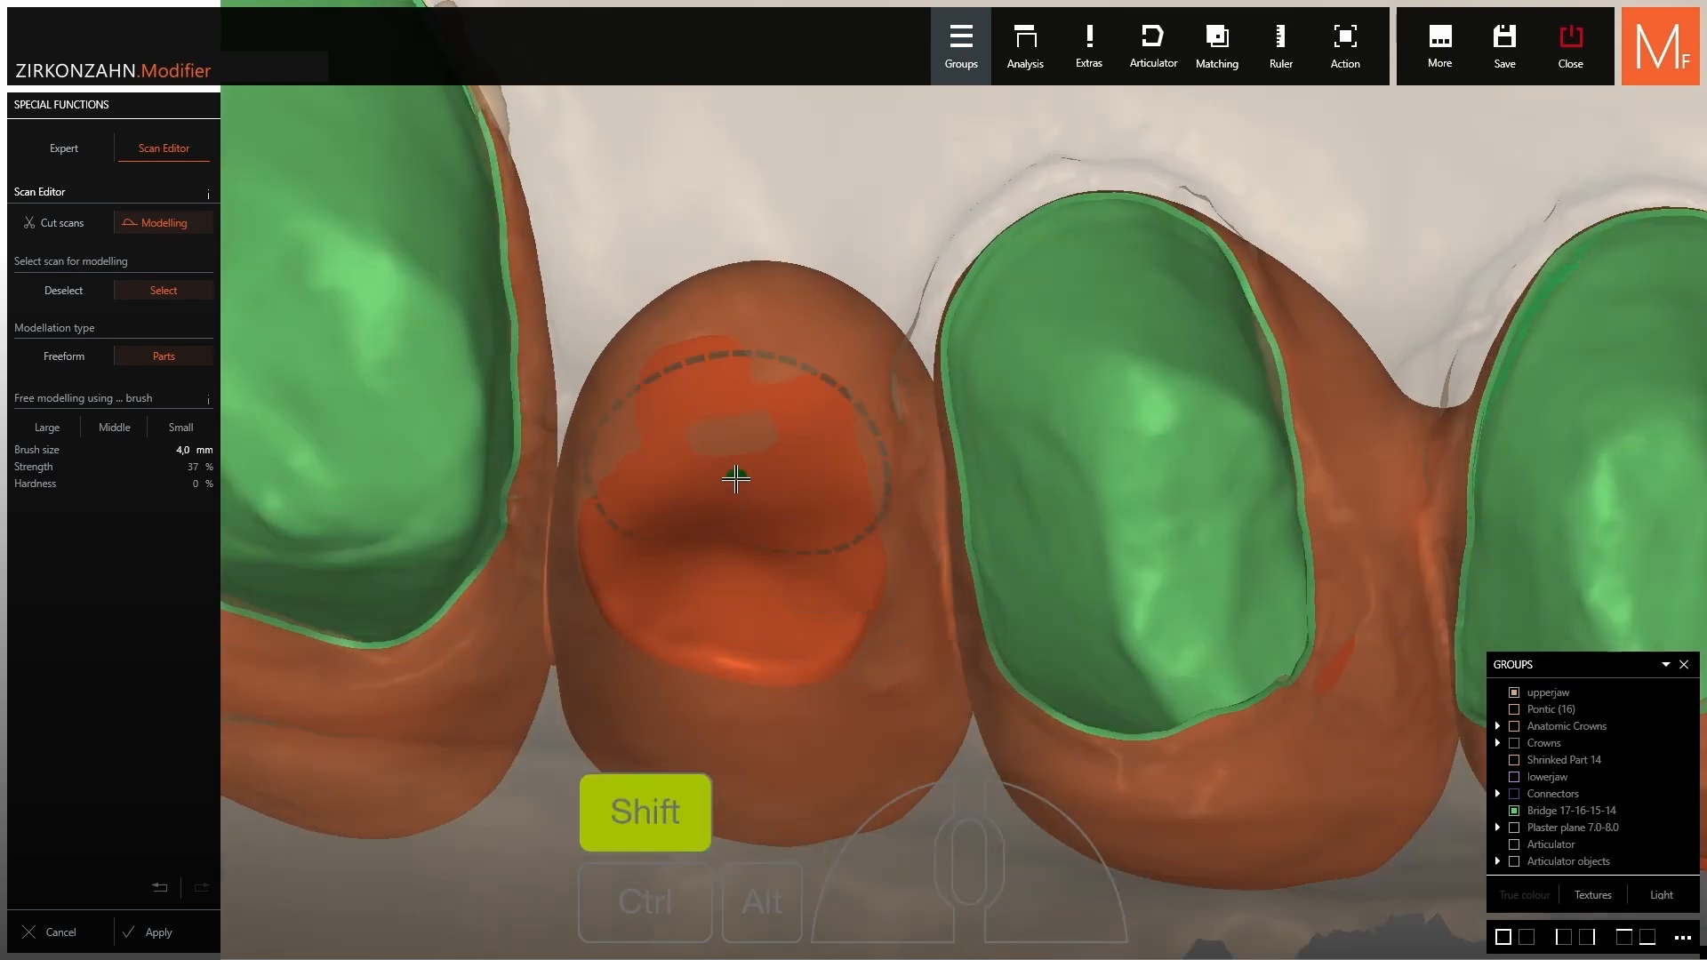
shift+drag(735, 479, 731, 473)
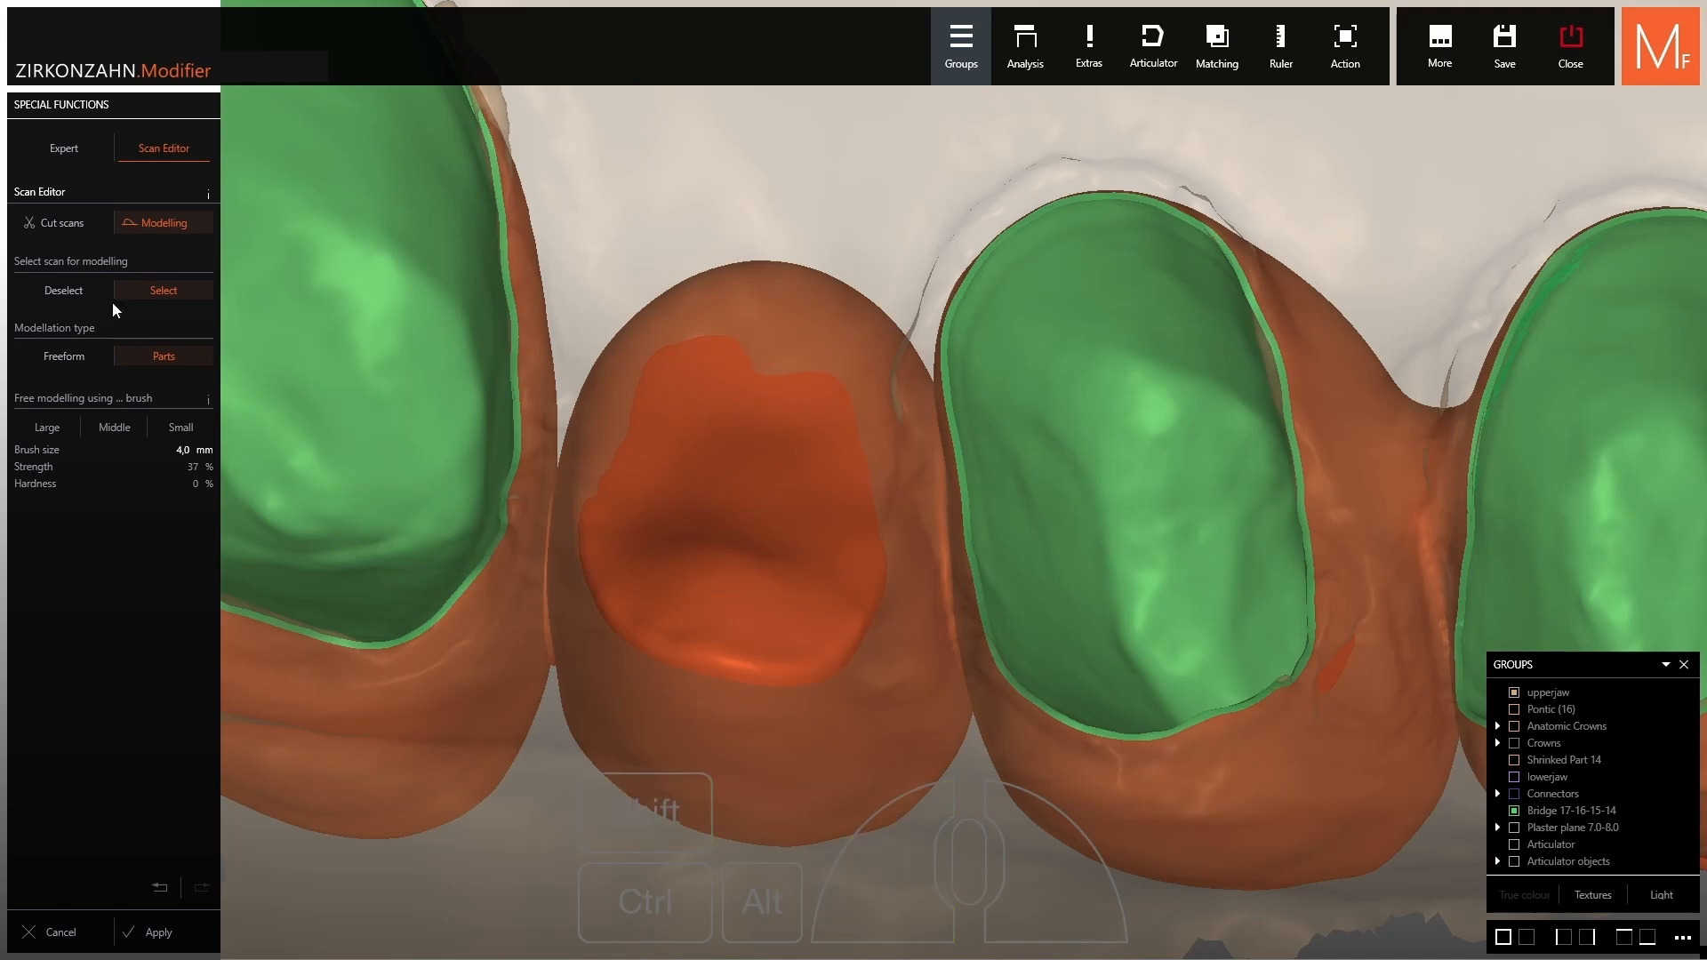
Build up the uneven spots on the base of pontic 16 with the middle freeform brush.
click(125, 435)
right_drag(763, 453, 777, 537)
shift+scroll(777, 537, down, 2)
drag(785, 471, 775, 450)
mouse_move(666, 482)
mouse_down()
mouse_move(662, 503)
mouse_move(705, 446)
mouse_move(710, 458)
mouse_up()
mouse_move(709, 459)
right_down()
mouse_move(730, 374)
mouse_move(745, 405)
right_up()
Smooth the base of pontic 16 and its surrounding edges with the middle brush, ending at 3.5 mm.
shift+scroll(756, 413, down, 1)
ctrl+shift+drag(758, 414, 764, 425)
mouse_move(765, 425)
right_down()
mouse_move(766, 480)
mouse_move(755, 464)
right_up()
ctrl+shift+scroll(614, 460, down, 2)
ctrl+shift+drag(609, 464, 633, 401)
right_drag(685, 382, 711, 336)
ctrl+shift+scroll(713, 332, up, 1)
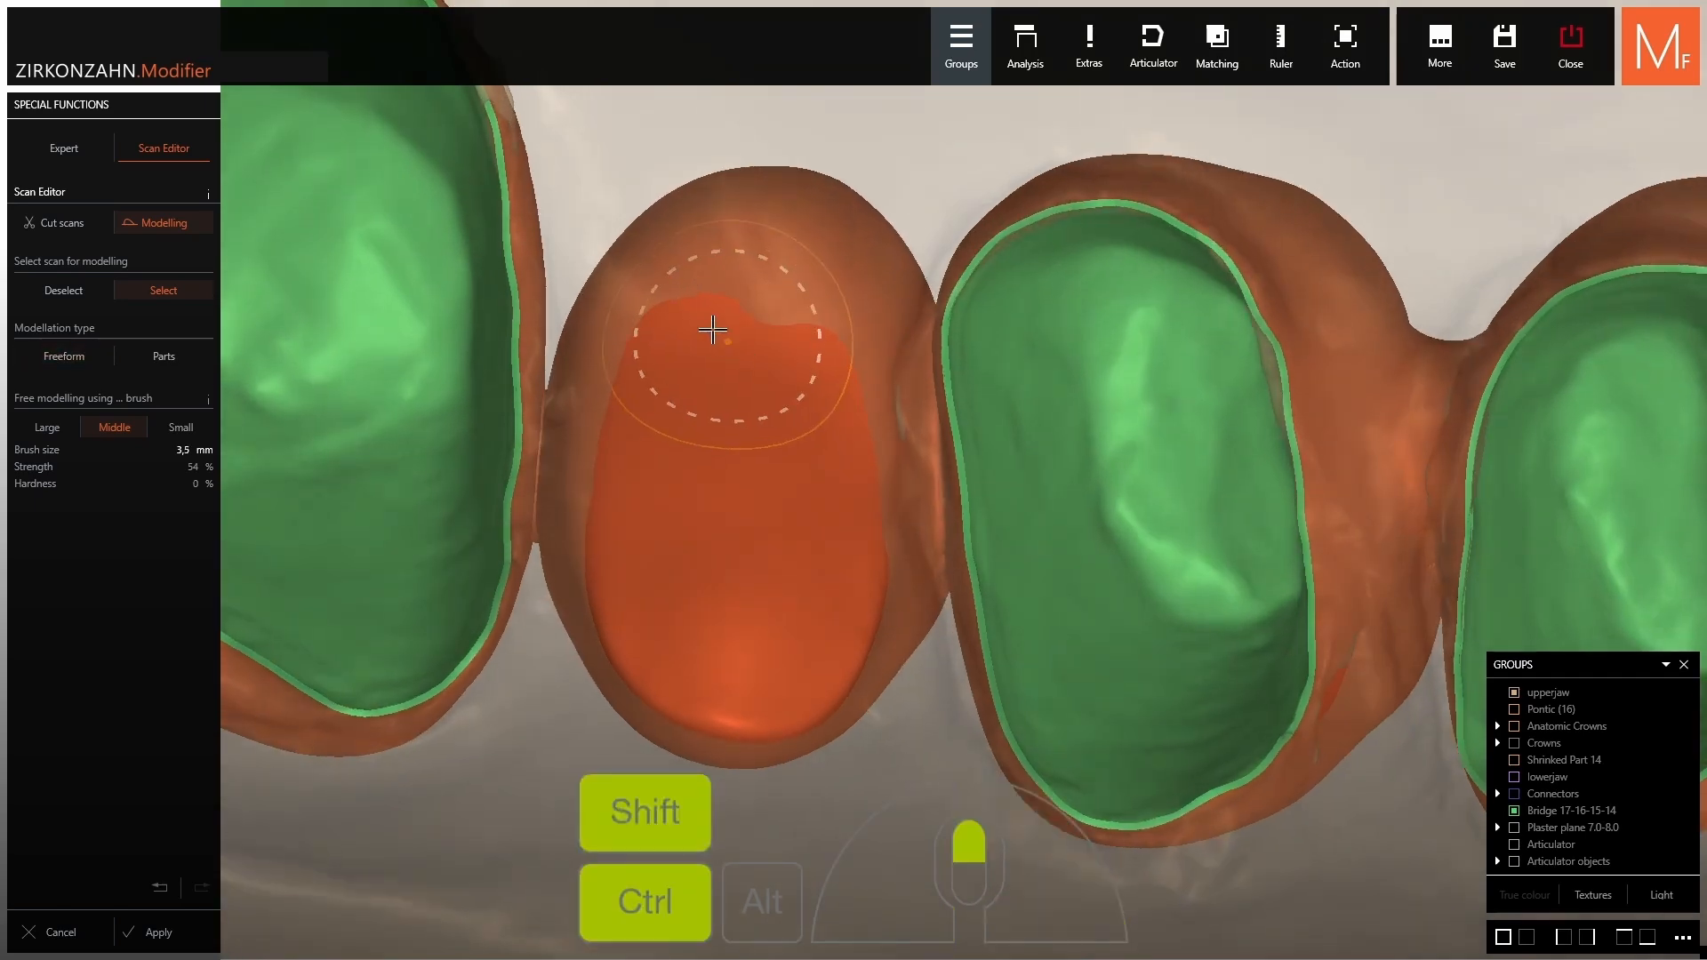
ctrl+shift+drag(698, 258, 783, 208)
ctrl+shift+right_drag(827, 308, 889, 444)
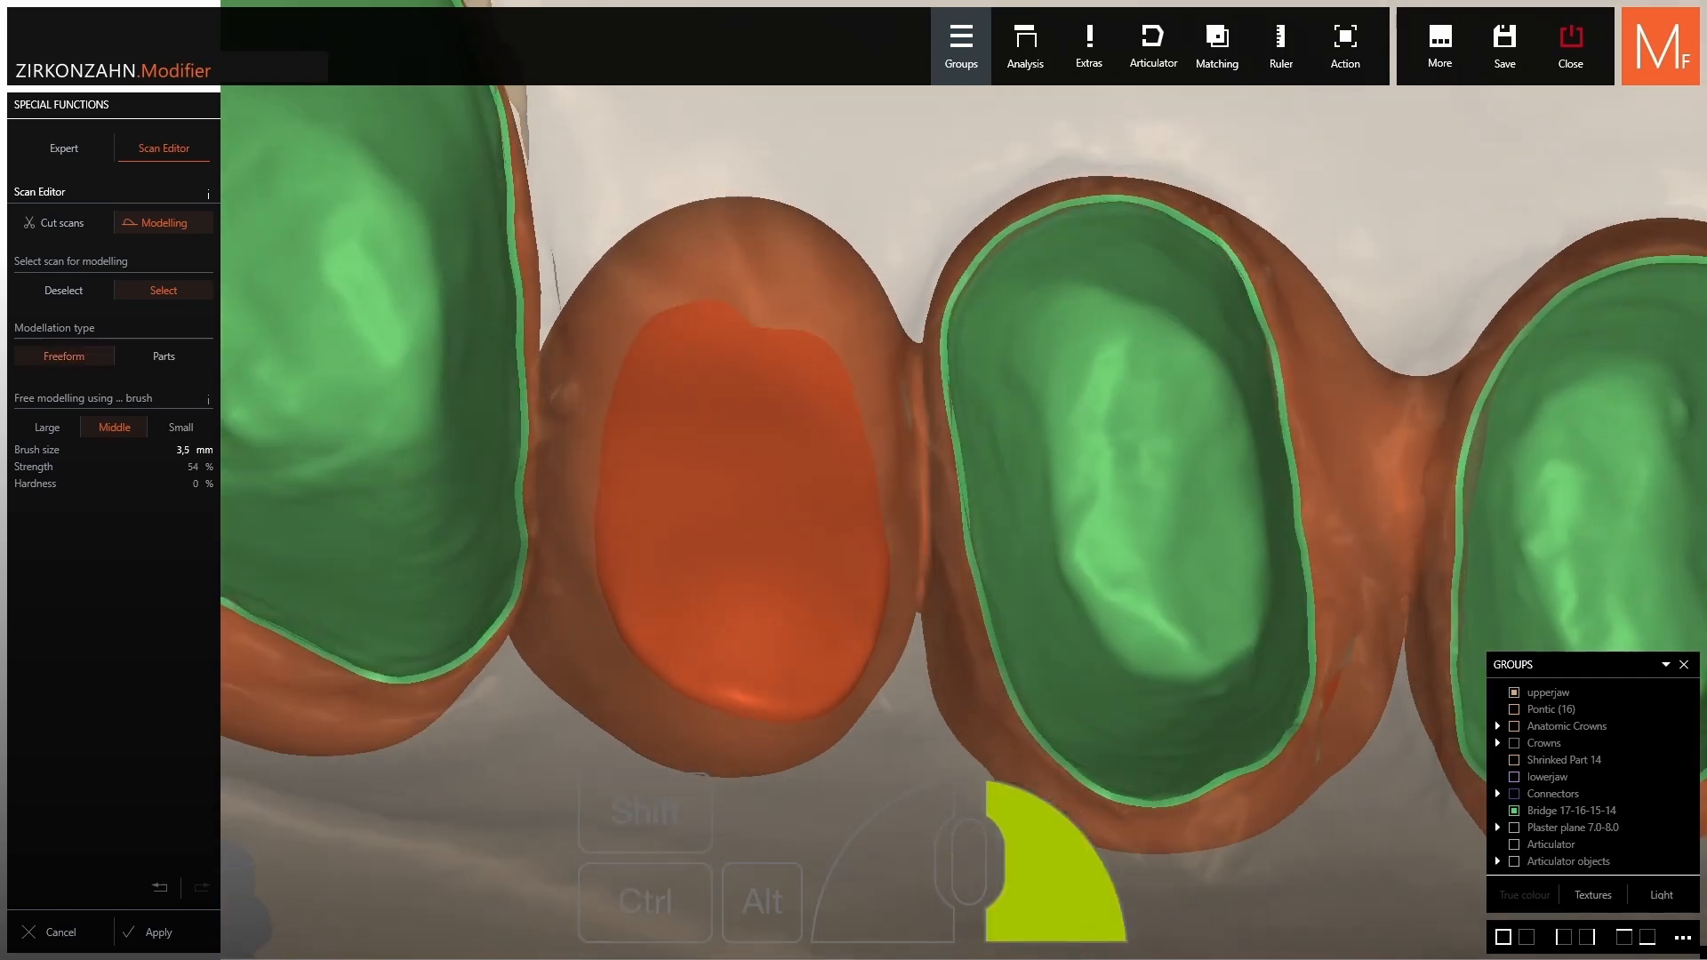
Smooth the edge of pontic 16's base beside tooth 15 with the middle brush at 3.0 and 2.5 mm.
ctrl+shift+scroll(896, 454, down, 1)
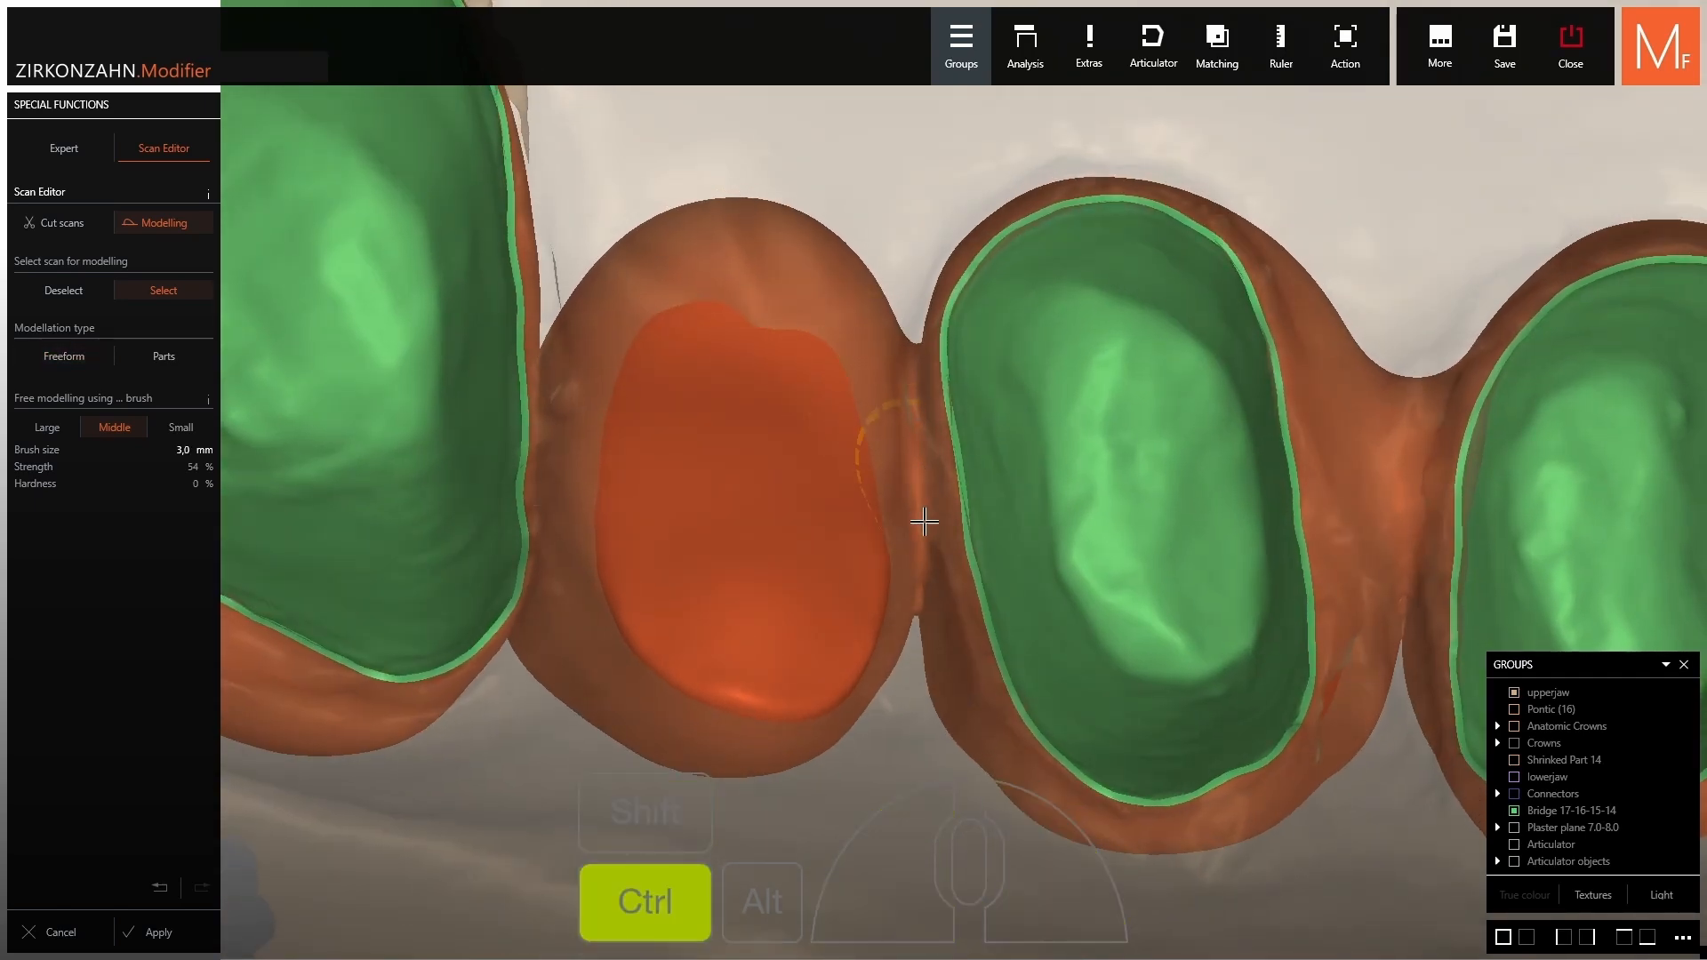
ctrl+shift+drag(921, 448, 930, 454)
right_drag(930, 454, 869, 528)
ctrl+shift+scroll(868, 530, down, 1)
ctrl+shift+drag(869, 530, 819, 659)
right_drag(819, 659, 784, 563)
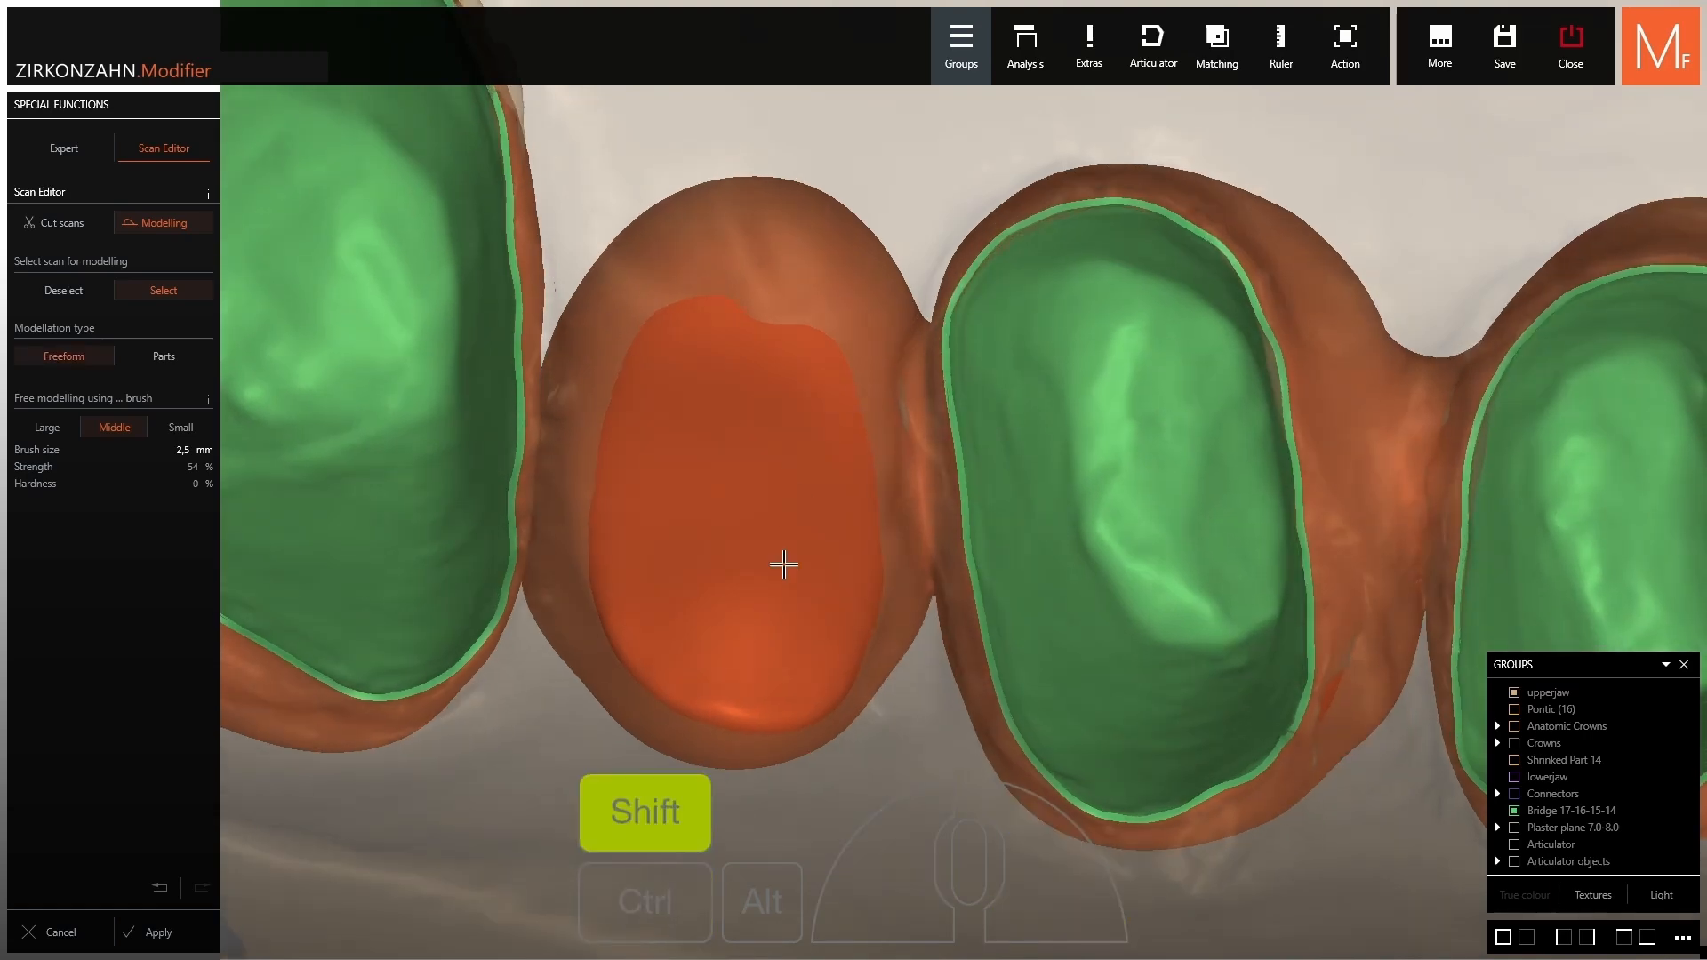
Smooth the basal surface of pontic 16 with the middle brush enlarged to 4.0 mm.
shift+scroll(701, 537, up, 2)
mouse_move(784, 565)
ctrl+shift+mouse_down()
mouse_move(711, 541)
mouse_move(717, 385)
mouse_move(800, 445)
mouse_move(783, 511)
mouse_move(790, 391)
ctrl+shift+mouse_up()
right_drag(790, 391, 736, 533)
ctrl+shift+drag(736, 534, 808, 400)
right_drag(808, 400, 807, 417)
shift+scroll(807, 417, up, 1)
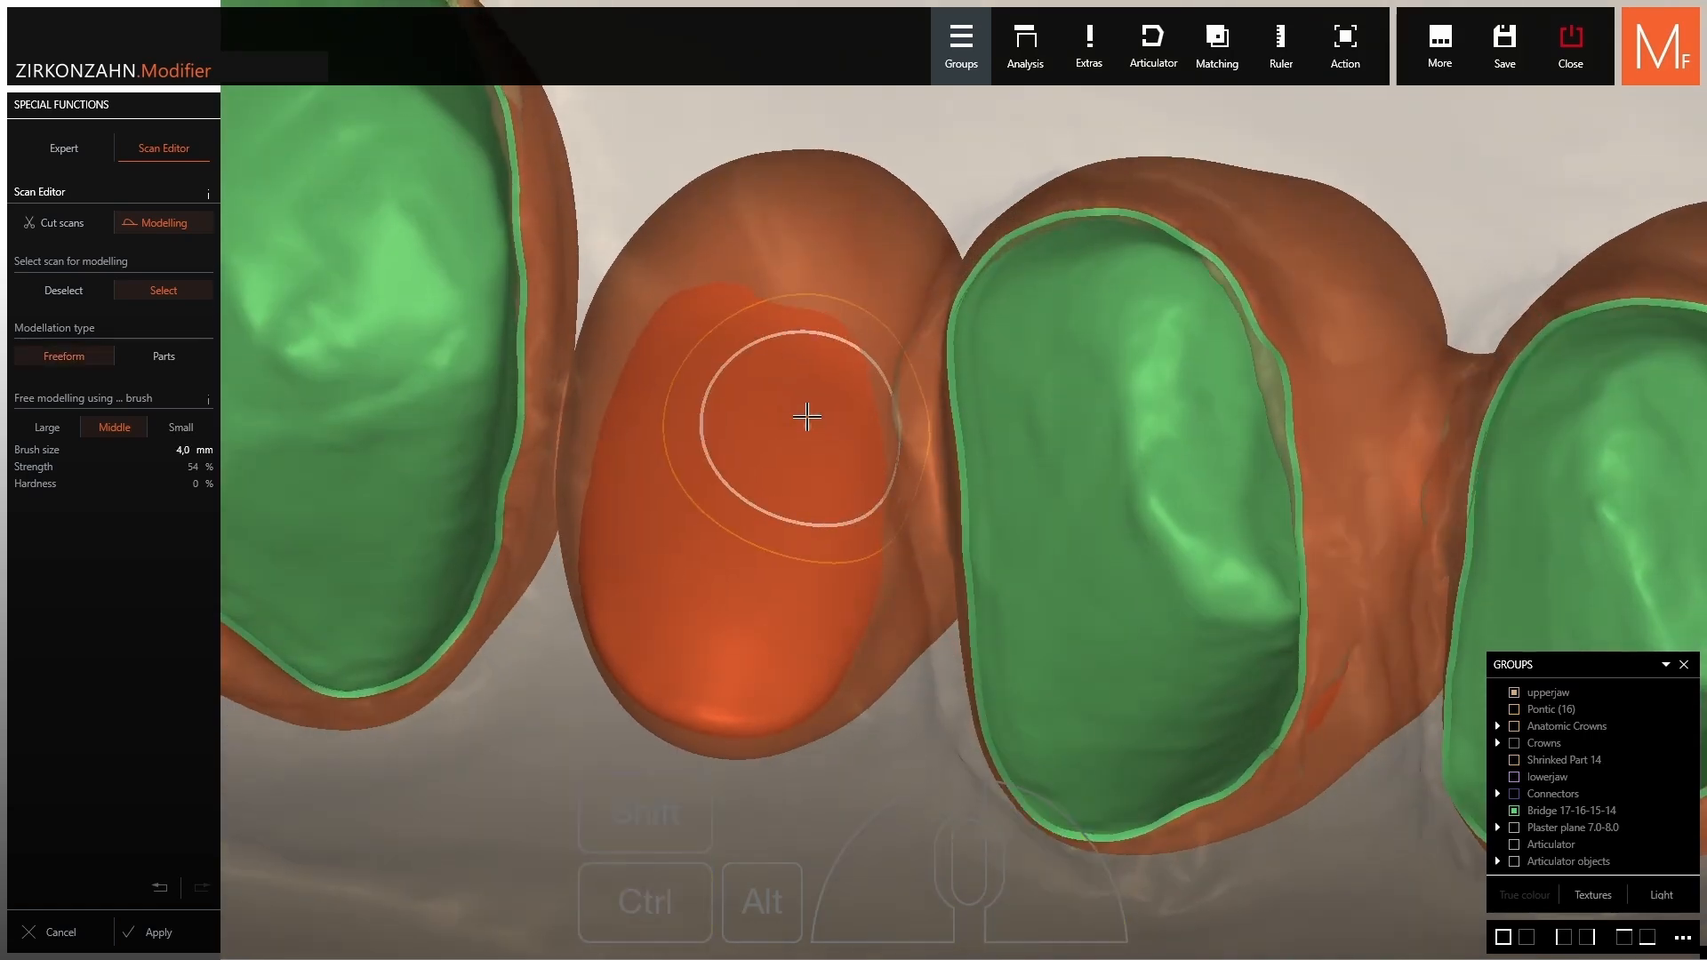
ctrl+shift+drag(807, 417, 725, 360)
ctrl+shift+drag(660, 419, 783, 426)
Refine the rim around pontic 16's base by smoothing it with the brush set to 3.0 mm.
scroll(789, 427, down, 2)
mouse_move(789, 427)
right_down()
mouse_move(783, 311)
mouse_move(772, 524)
right_up()
shift+scroll(772, 529, down, 2)
ctrl+shift+drag(772, 535, 816, 520)
right_drag(817, 520, 786, 575)
ctrl+shift+drag(786, 575, 801, 343)
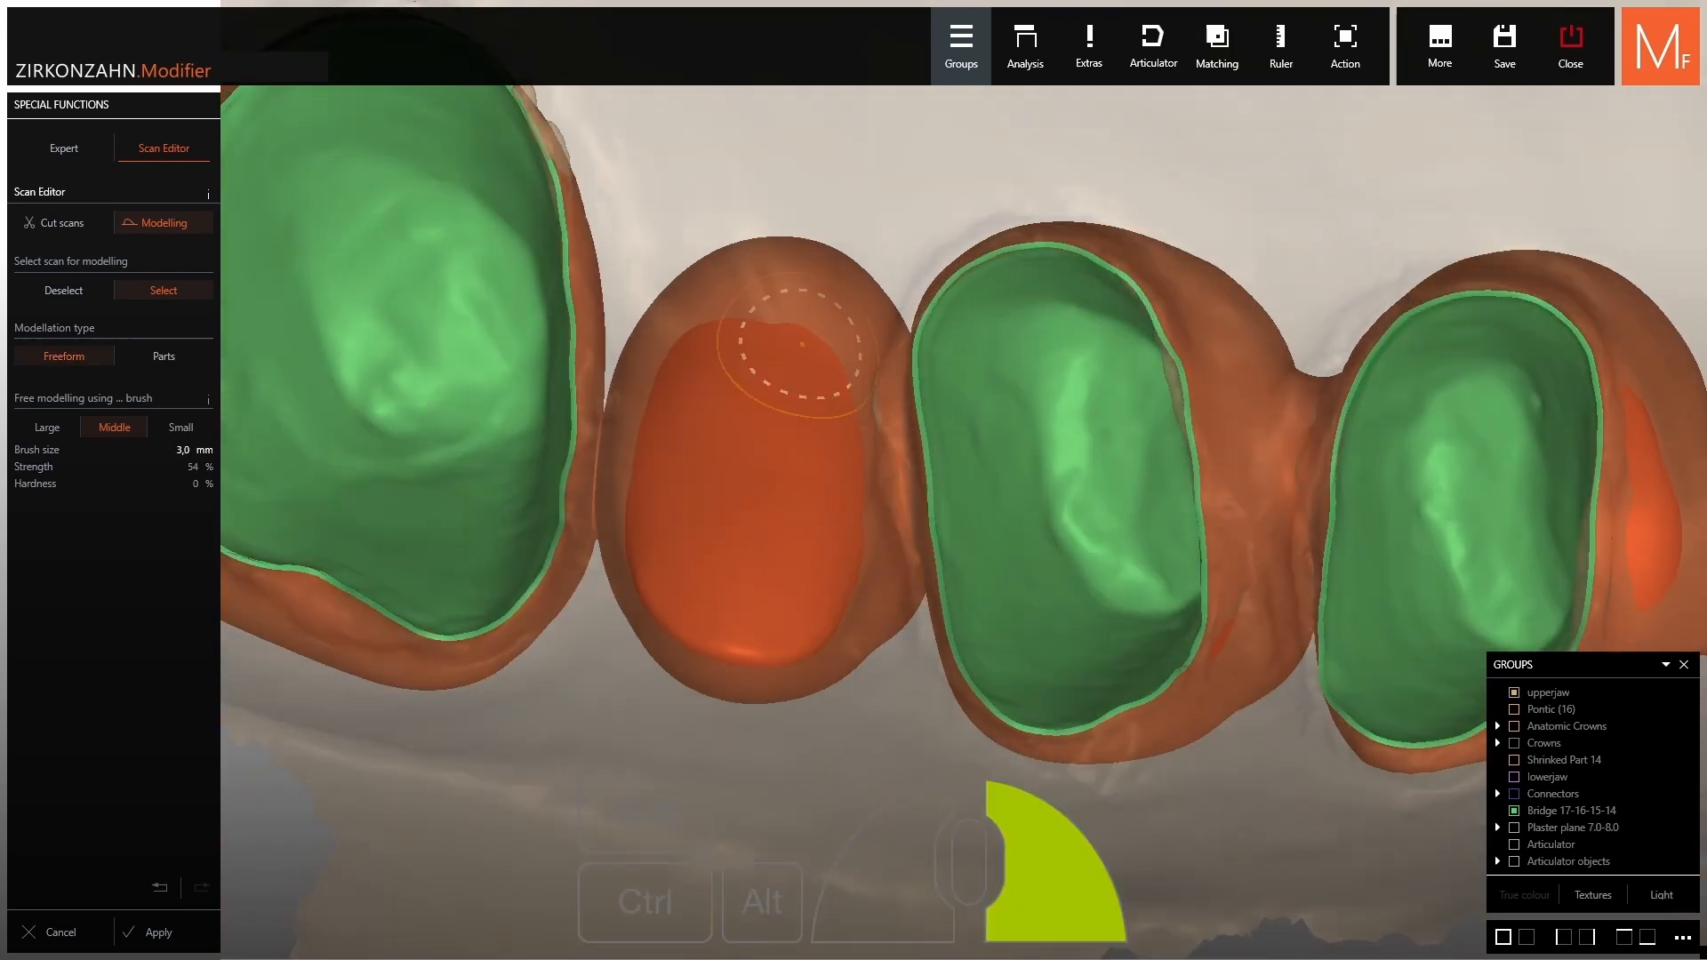
right_drag(800, 343, 803, 410)
ctrl+shift+drag(804, 410, 766, 319)
right_drag(766, 318, 778, 533)
ctrl+shift+drag(811, 623, 752, 569)
scroll(750, 562, down, 2)
right_drag(750, 562, 745, 614)
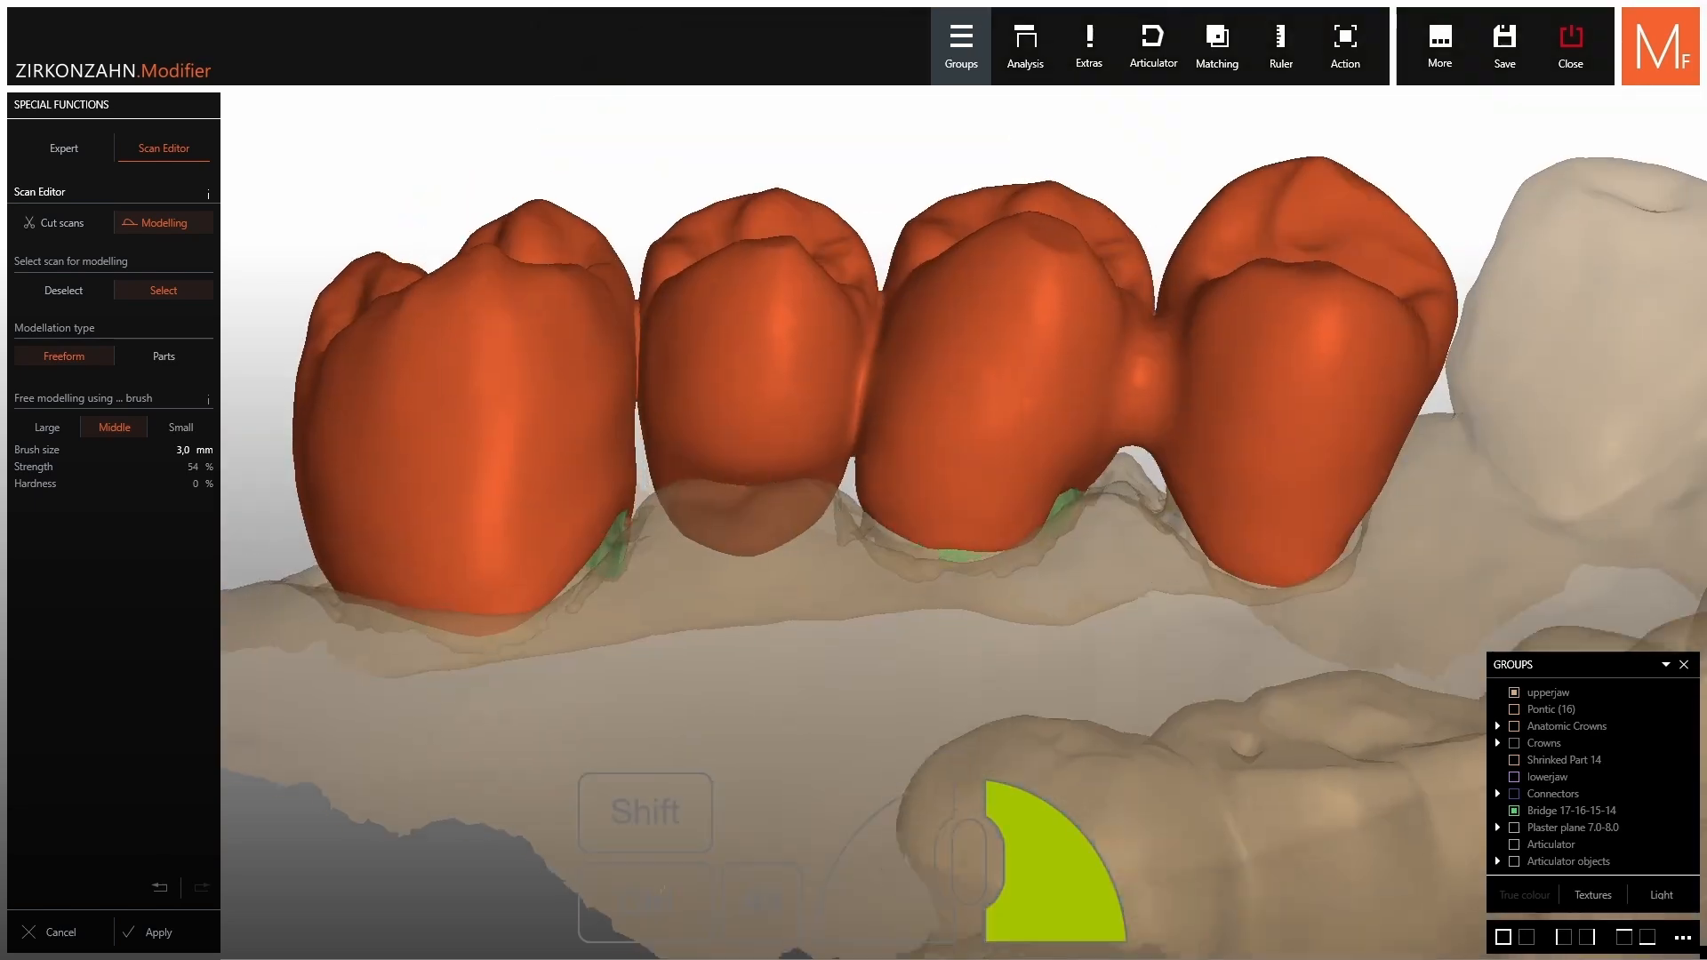
Build up the palatal side of the connector between 17 and 16, using 3.5 mm brush size and 68 % strength, and smooth it.
scroll(629, 392, up, 3)
ctrl+drag(629, 392, 629, 287)
right_drag(629, 287, 636, 419)
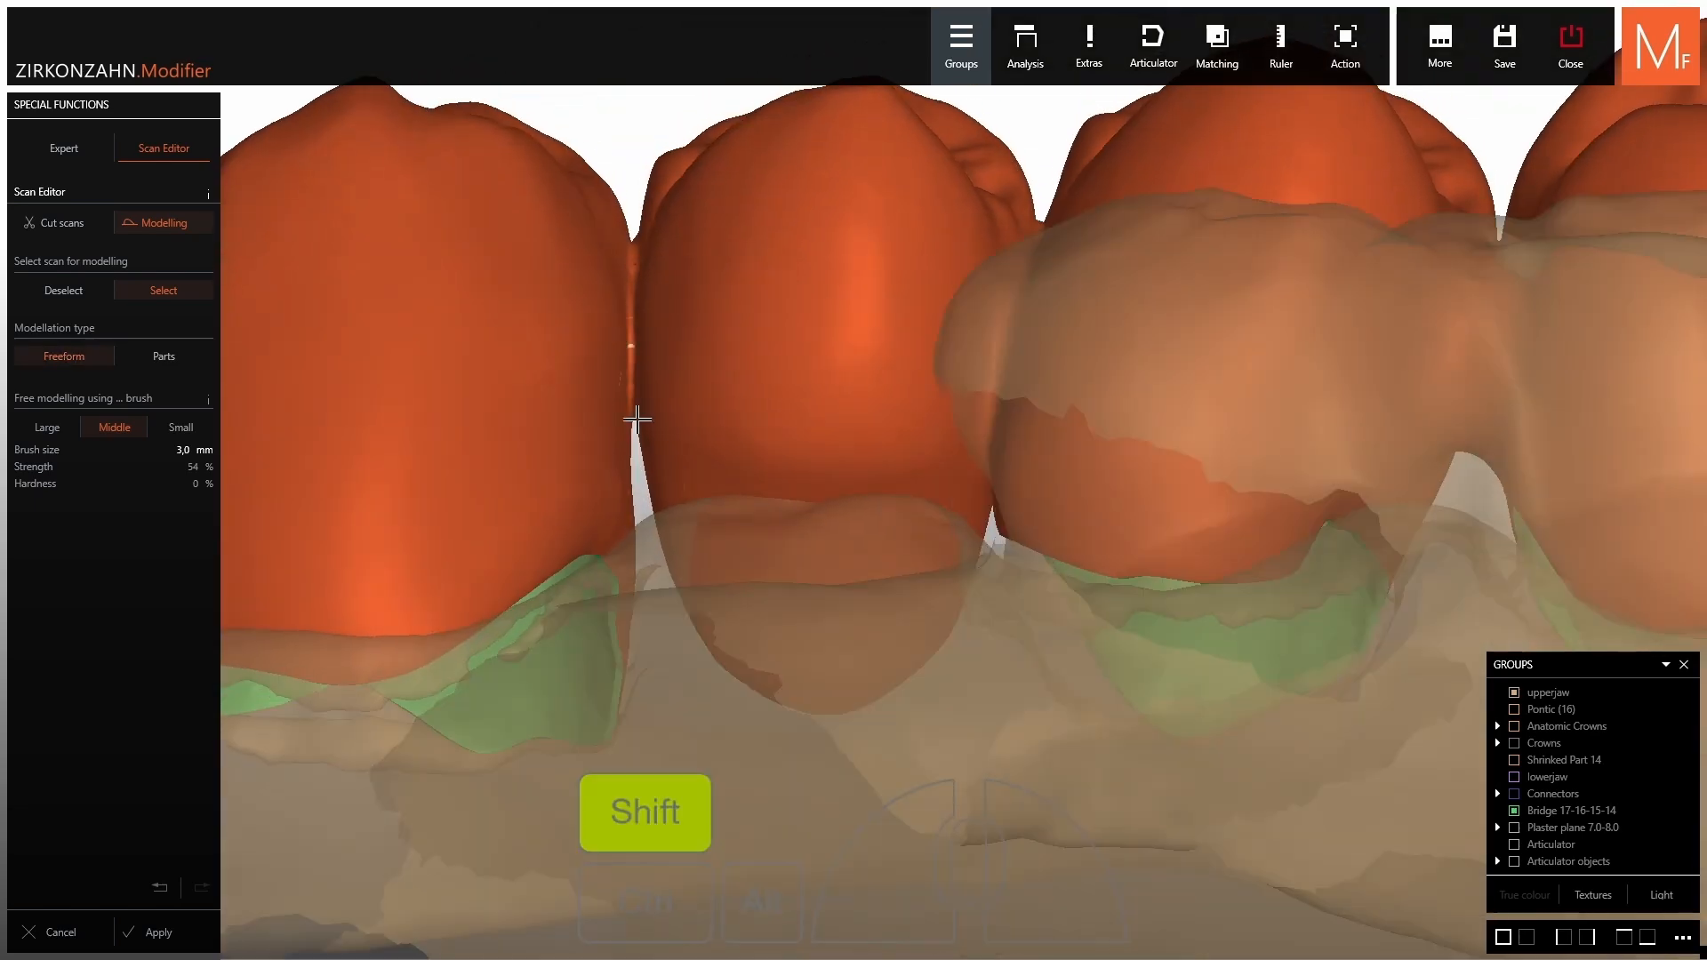
mouse_move(622, 433)
ctrl+shift+mouse_down()
mouse_move(629, 415)
mouse_move(640, 473)
ctrl+shift+mouse_up()
right_drag(640, 473, 647, 451)
ctrl+shift+drag(642, 407, 640, 403)
right_drag(640, 403, 638, 420)
ctrl+scroll(638, 422, up, 3)
drag(638, 425, 642, 425)
ctrl+shift+drag(644, 405, 646, 395)
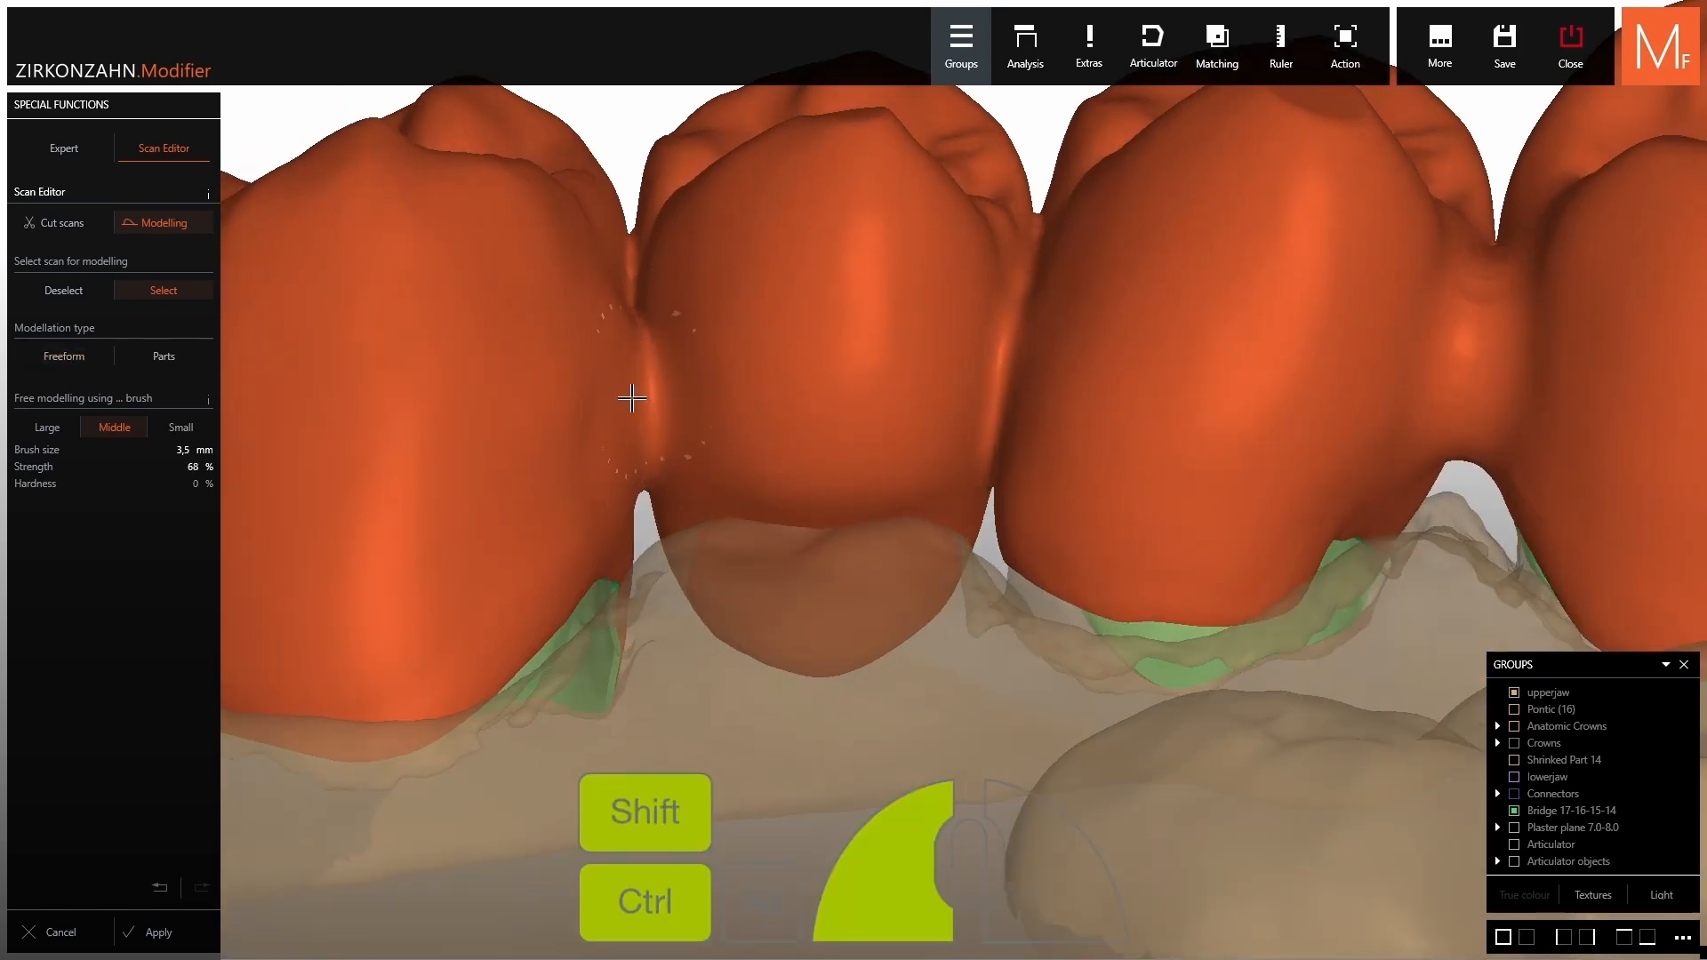
Smooth the palatal transition from the 17–16 connector into crown 17 and pontic 16 at 3.5 mm brush size.
mouse_move(635, 302)
ctrl+shift+mouse_down()
mouse_move(656, 446)
mouse_move(659, 359)
mouse_move(649, 444)
ctrl+shift+mouse_up()
mouse_move(649, 445)
ctrl+shift+mouse_down()
mouse_move(621, 423)
mouse_move(594, 470)
ctrl+shift+mouse_up()
right_drag(590, 477, 557, 508)
drag(557, 508, 558, 514)
ctrl+shift+drag(559, 514, 602, 462)
right_drag(614, 475, 683, 495)
ctrl+shift+drag(686, 496, 688, 391)
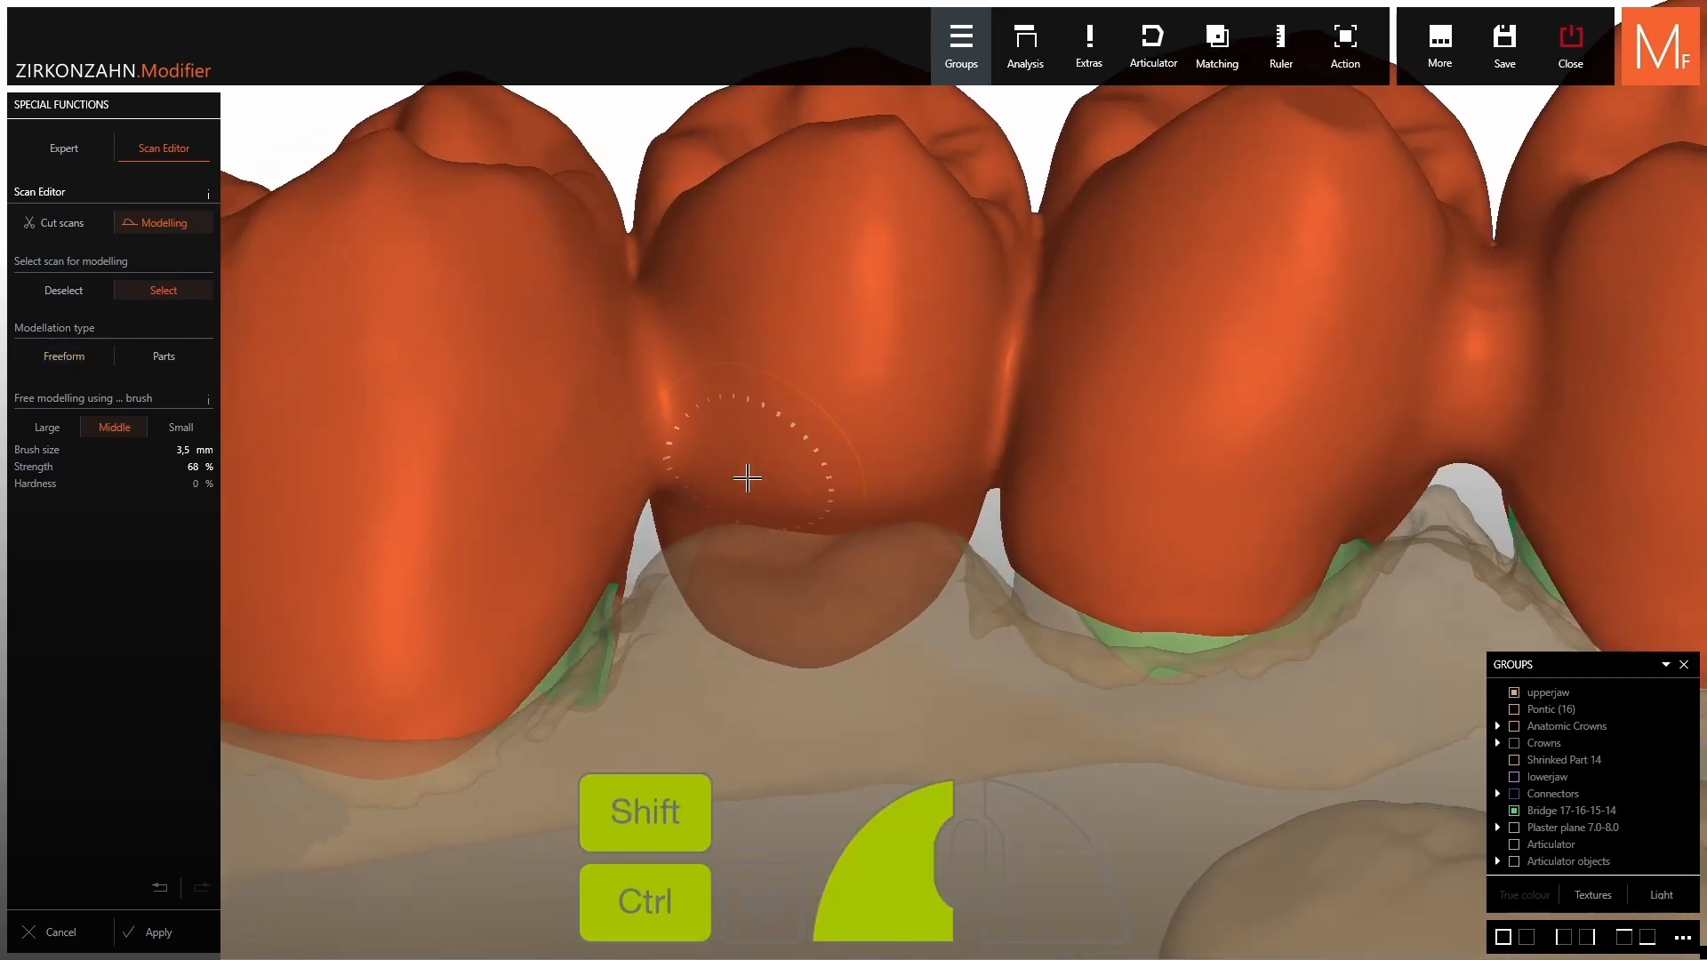
ctrl+shift+drag(747, 479, 752, 475)
Smooth the palatal side of the connector between 16 and 15 and the adjoining pontic surface.
mouse_move(756, 471)
right_down()
mouse_move(925, 392)
mouse_move(1037, 435)
right_up()
ctrl+shift+drag(1036, 435, 1023, 355)
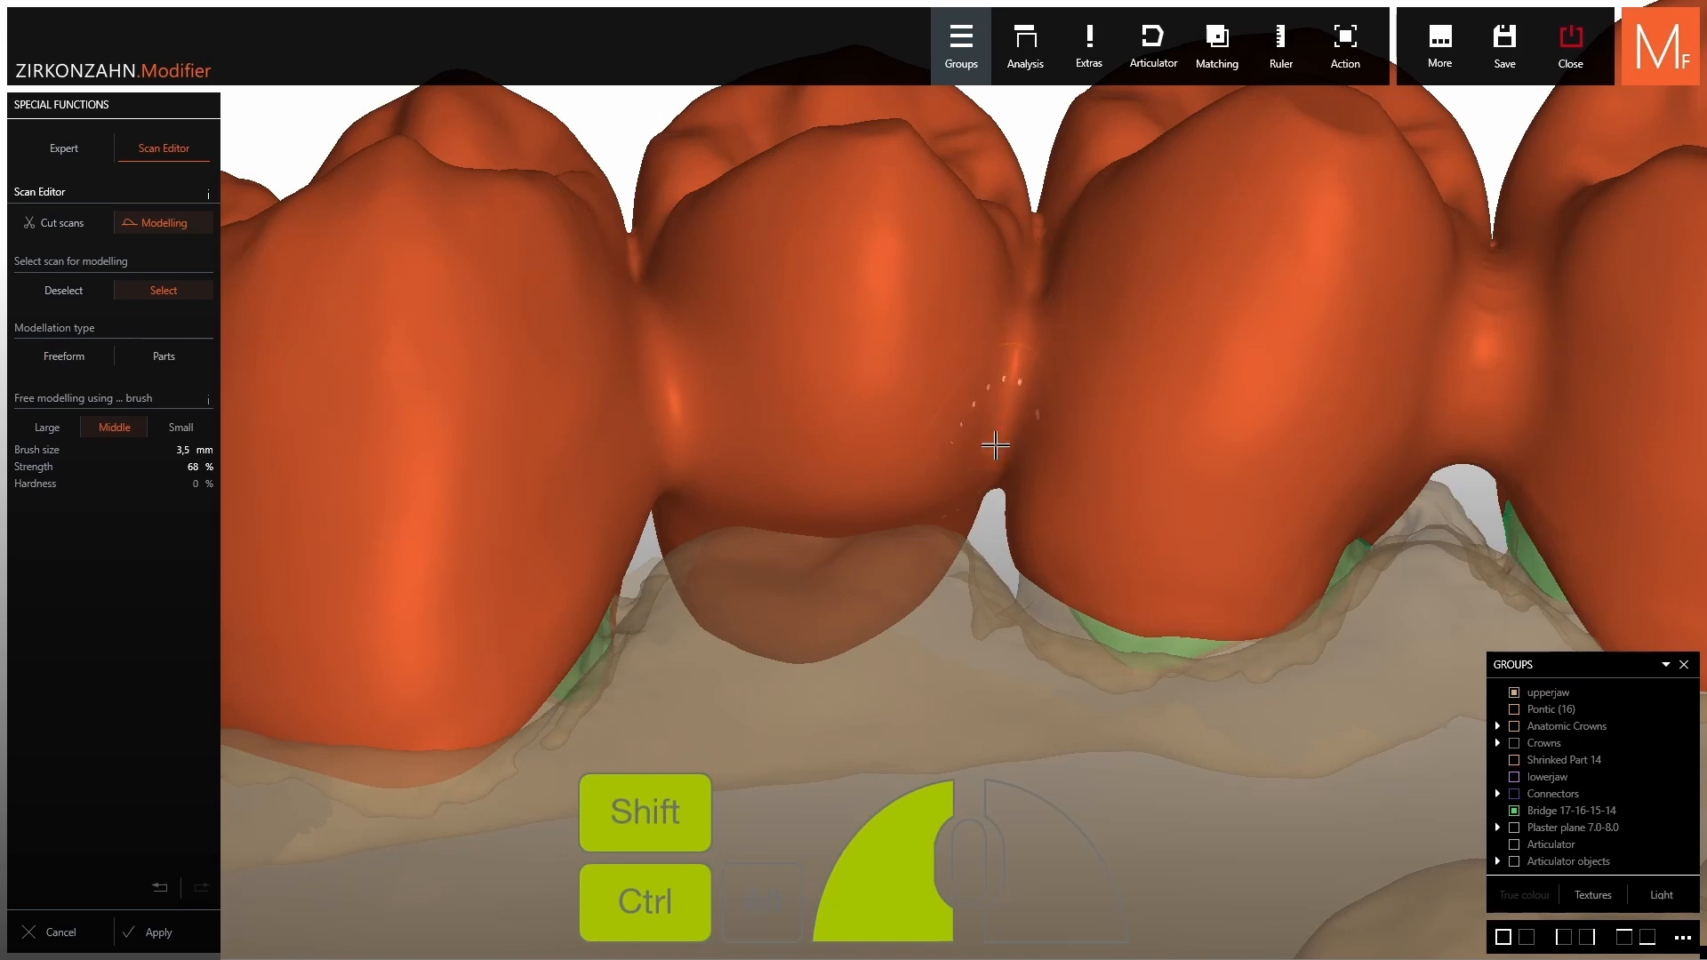
ctrl+shift+drag(996, 446, 989, 449)
right_drag(976, 451, 949, 453)
ctrl+shift+drag(956, 451, 884, 485)
right_drag(884, 485, 983, 472)
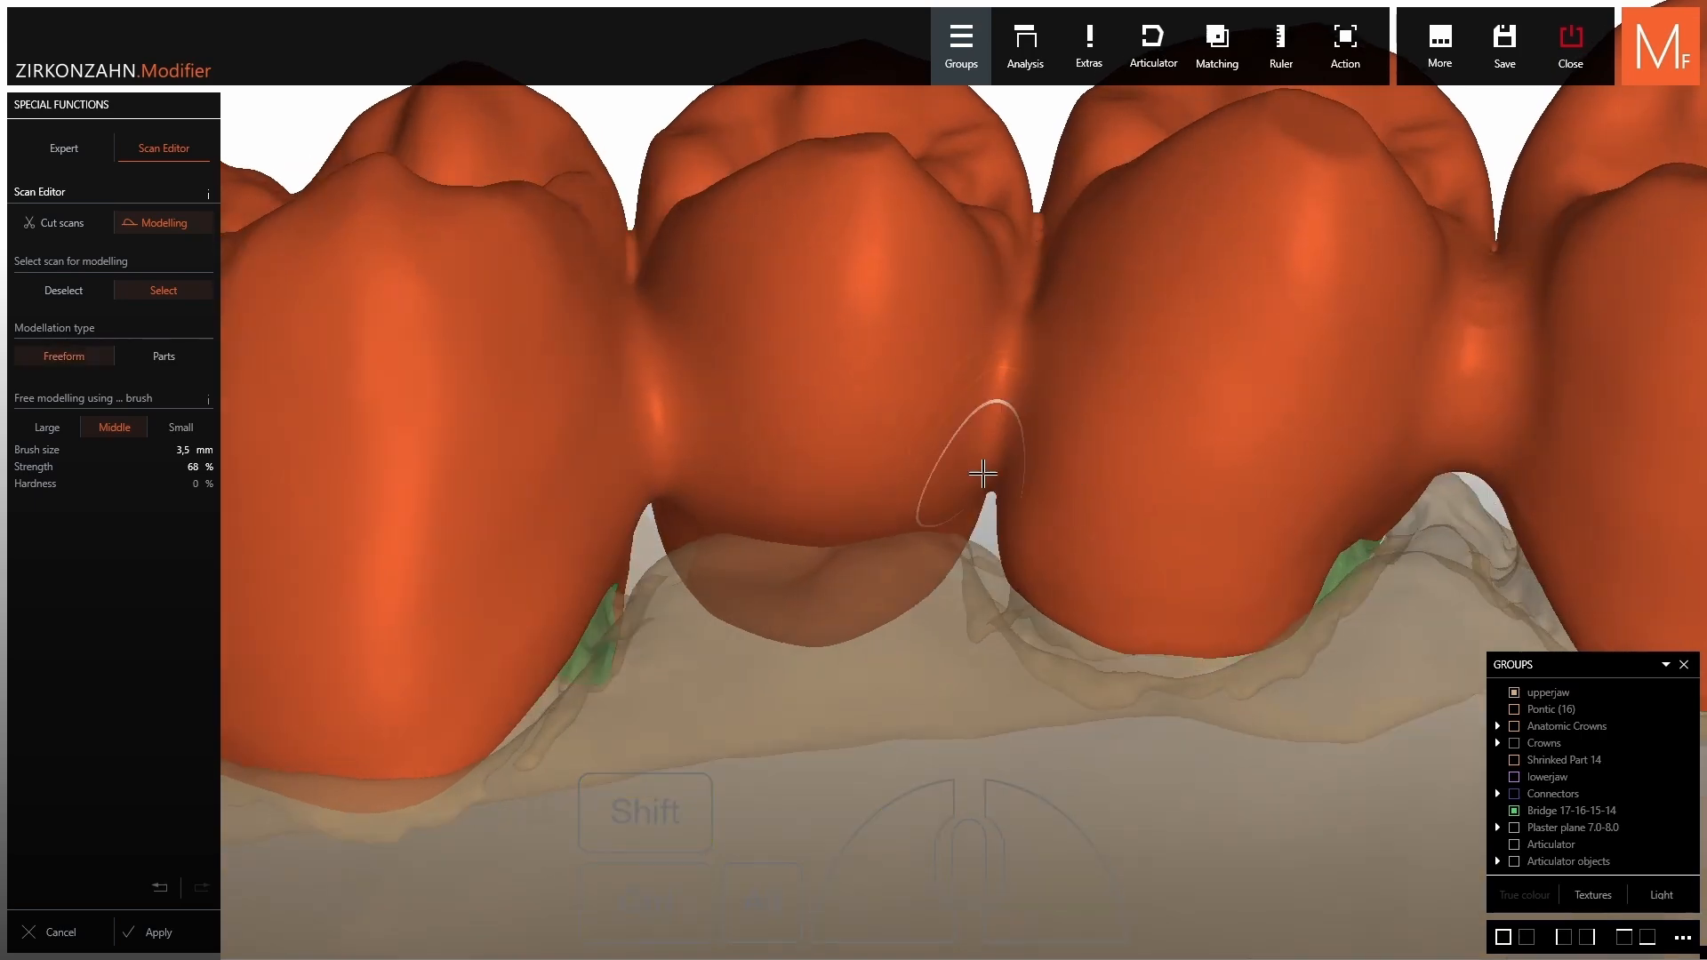
ctrl+shift+drag(984, 472, 985, 459)
right_drag(985, 460, 1032, 410)
ctrl+shift+drag(1031, 411, 1017, 373)
scroll(1017, 374, down, 5)
mouse_move(1017, 374)
right_down()
mouse_move(1010, 409)
mouse_move(999, 355)
right_up()
scroll(895, 362, up, 5)
Blend the palatal side of the 17–16 connector into both teeth with brush sizes from 4.5 down to 3.5 mm.
right_drag(800, 463, 754, 432)
shift+scroll(754, 432, down, 1)
shift+scroll(754, 432, up, 3)
mouse_move(754, 436)
mouse_down()
mouse_move(739, 610)
mouse_move(796, 469)
mouse_up()
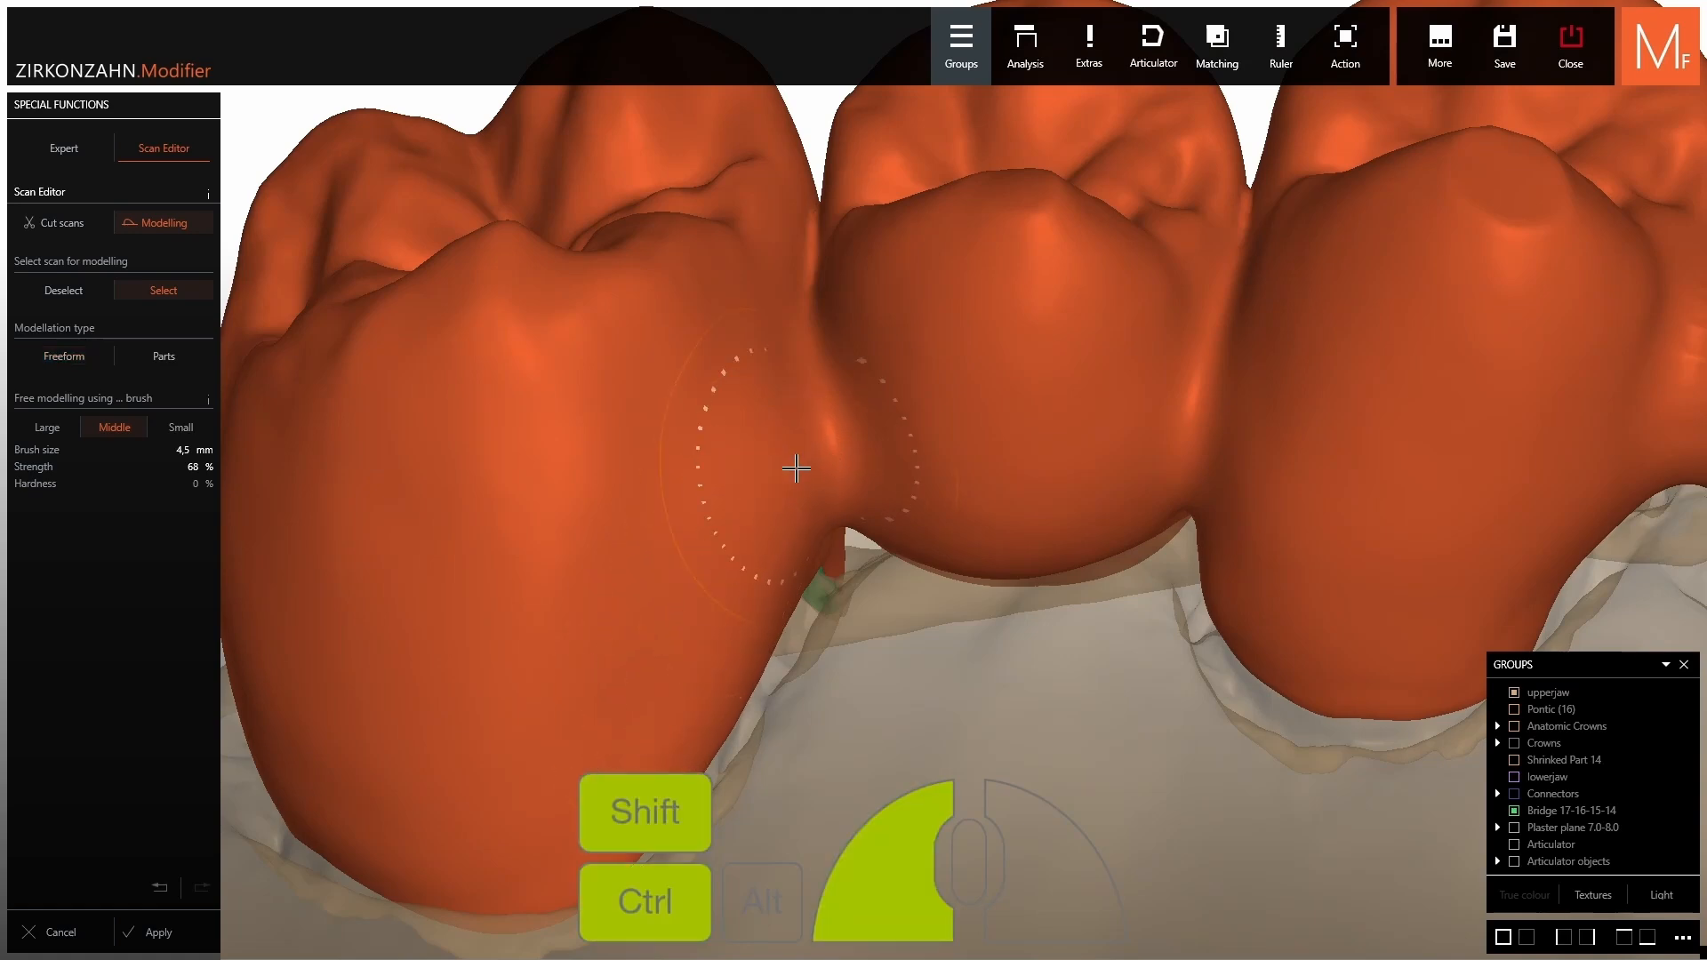
scroll(729, 622, down, 4)
right_drag(755, 480, 814, 597)
shift+scroll(815, 598, down, 2)
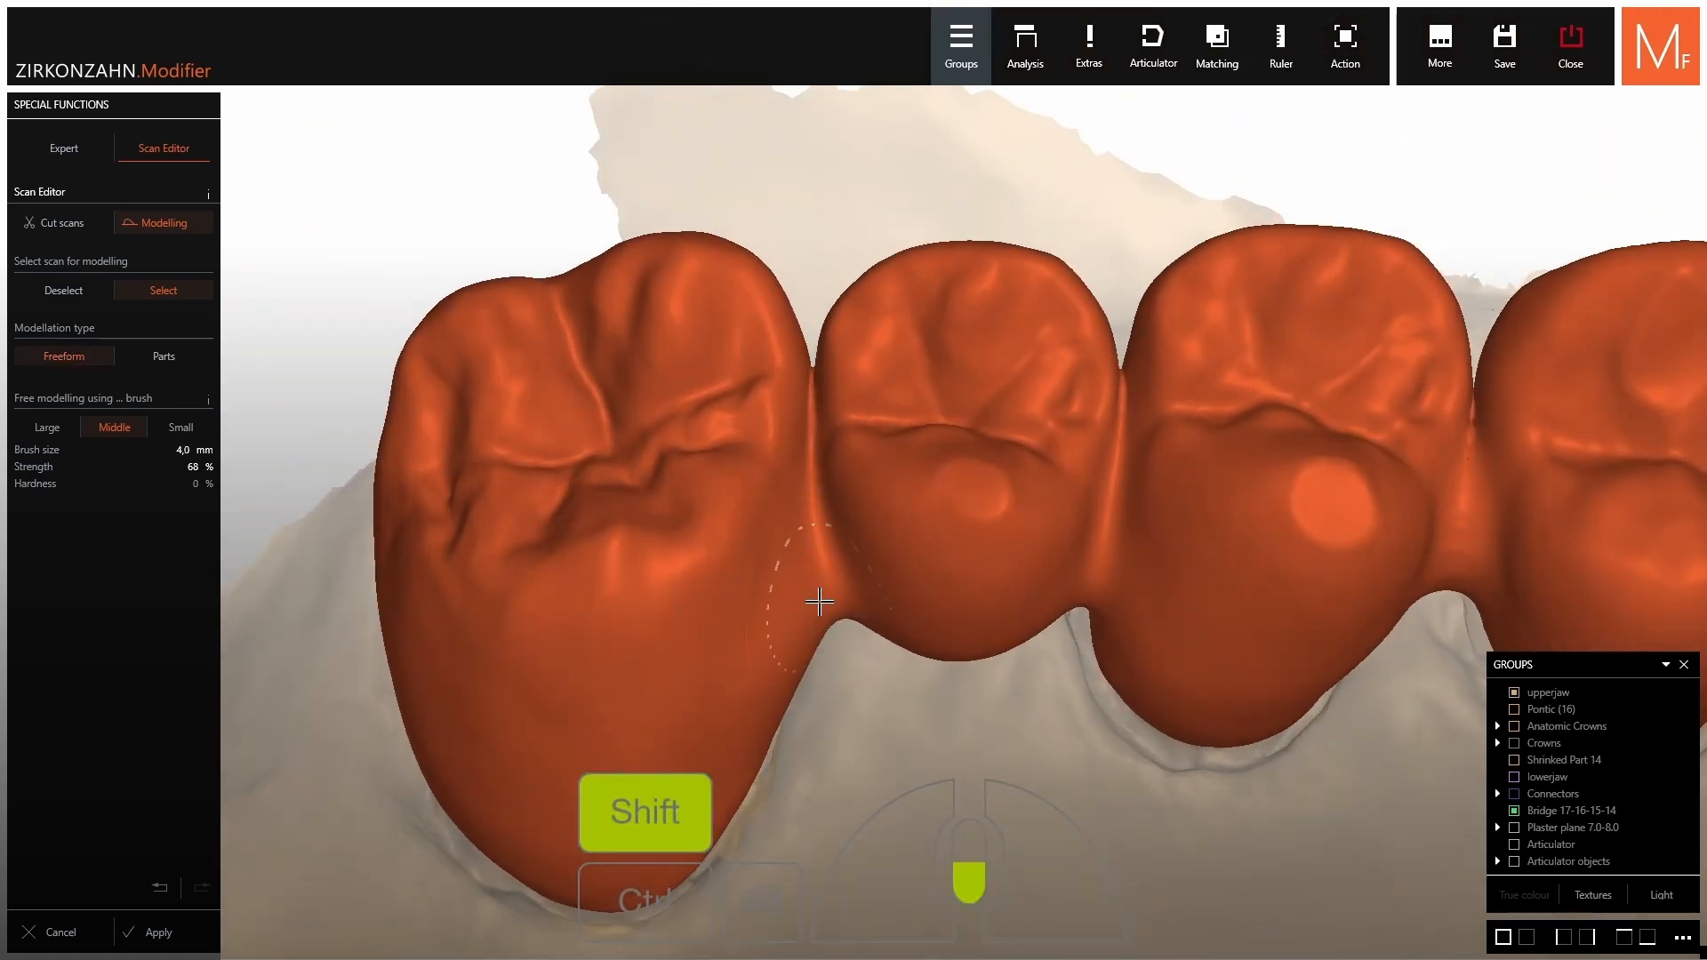
drag(815, 587, 817, 583)
right_drag(818, 587, 835, 560)
ctrl+shift+drag(834, 560, 837, 539)
right_drag(836, 537, 854, 516)
mouse_move(855, 512)
mouse_down()
mouse_move(858, 491)
mouse_move(907, 558)
mouse_up()
right_drag(907, 558, 897, 570)
right_drag(749, 652, 696, 616)
ctrl+shift+drag(695, 615, 715, 651)
Make Bridge 17-16-15-14 semi-transparent to check its shape against the crown interiors and the jaw.
right_drag(918, 534, 953, 515)
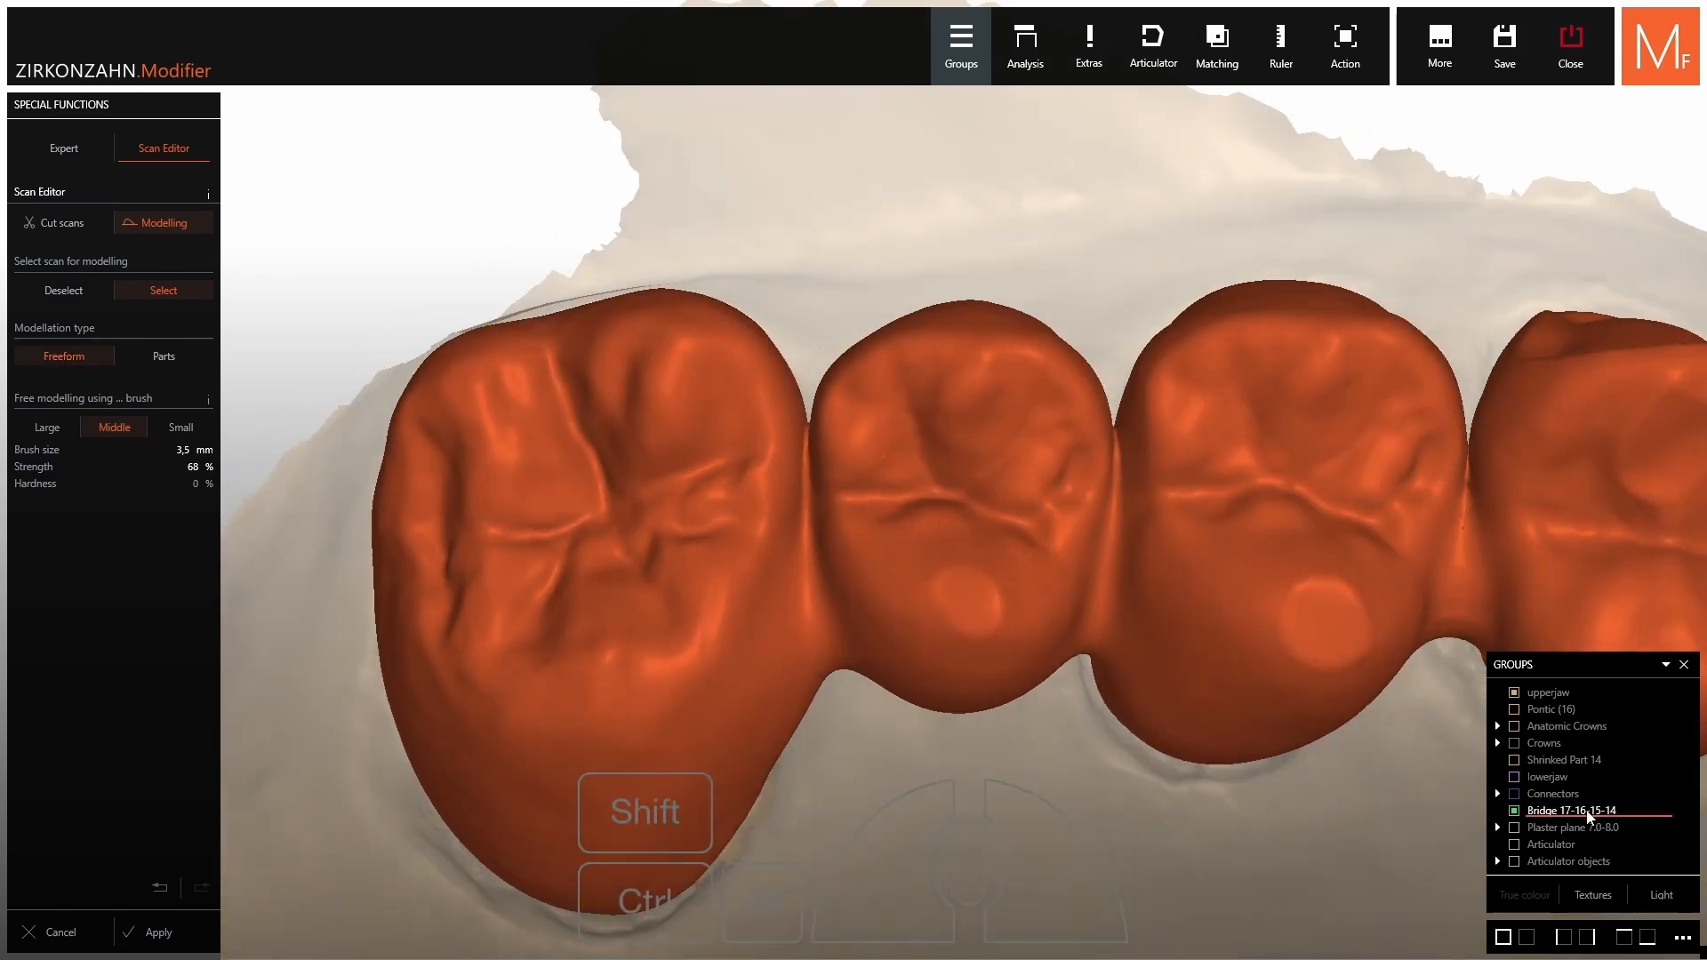
drag(1654, 815, 1605, 818)
right_drag(889, 707, 922, 751)
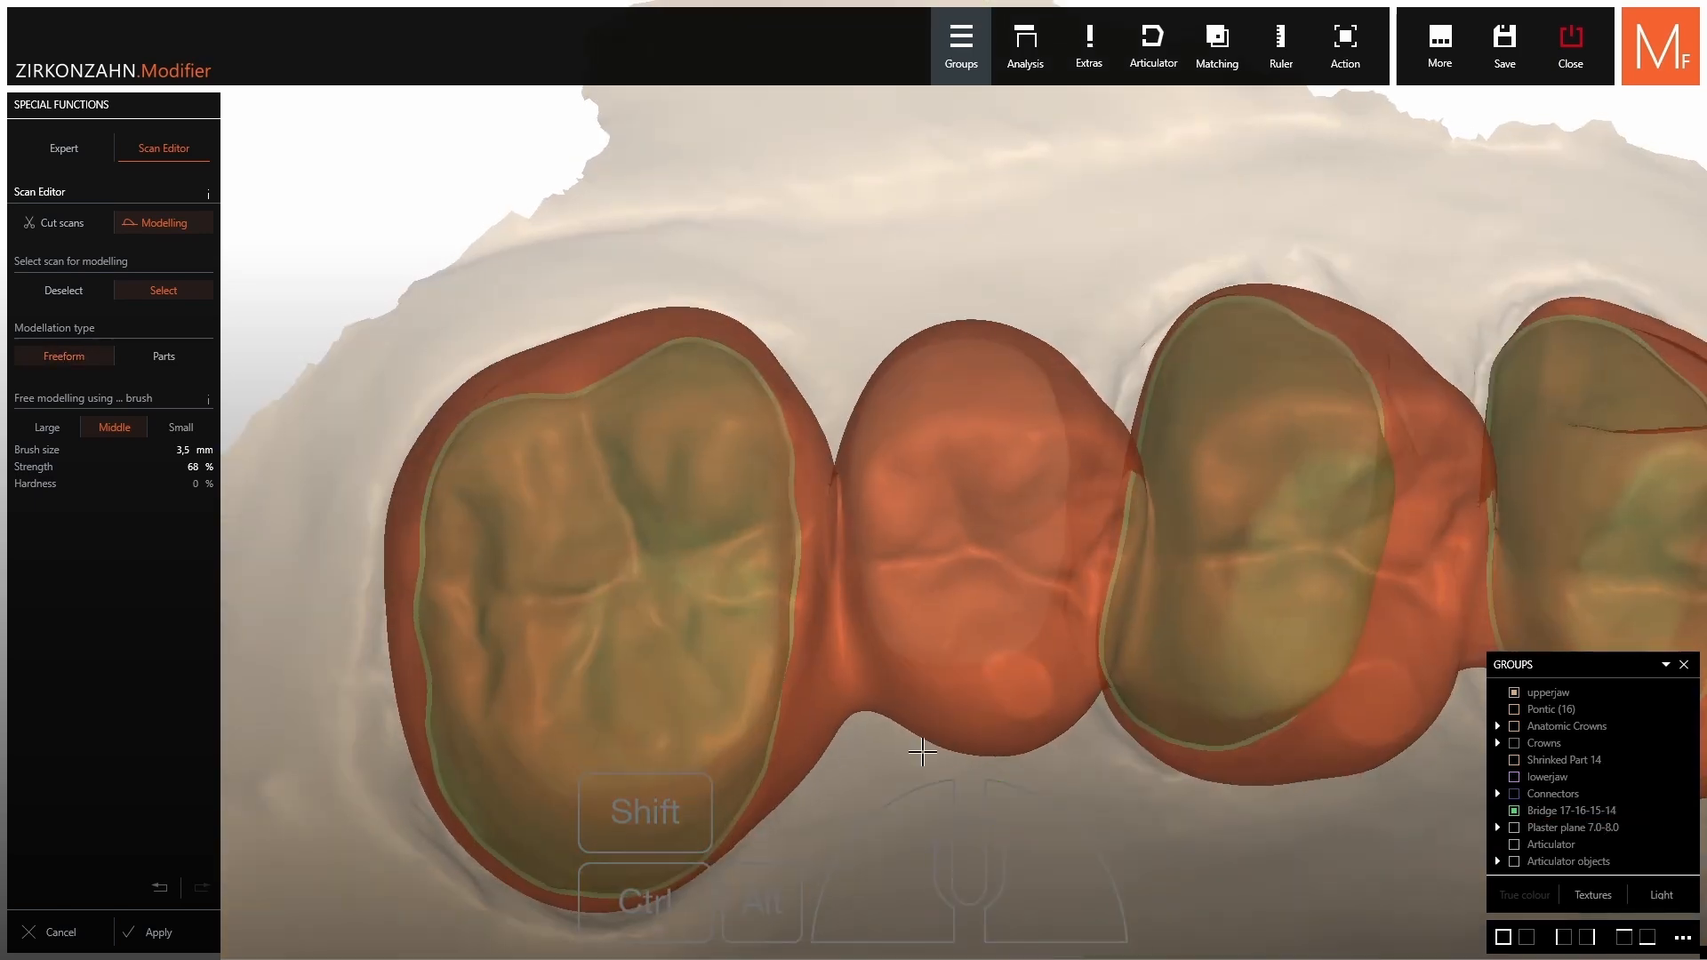
Build up and smooth the cervical end of the 17–16 connector on the buccal side.
right_drag(840, 713, 921, 373)
scroll(830, 515, up, 3)
ctrl+click(904, 189)
right_drag(921, 300, 895, 134)
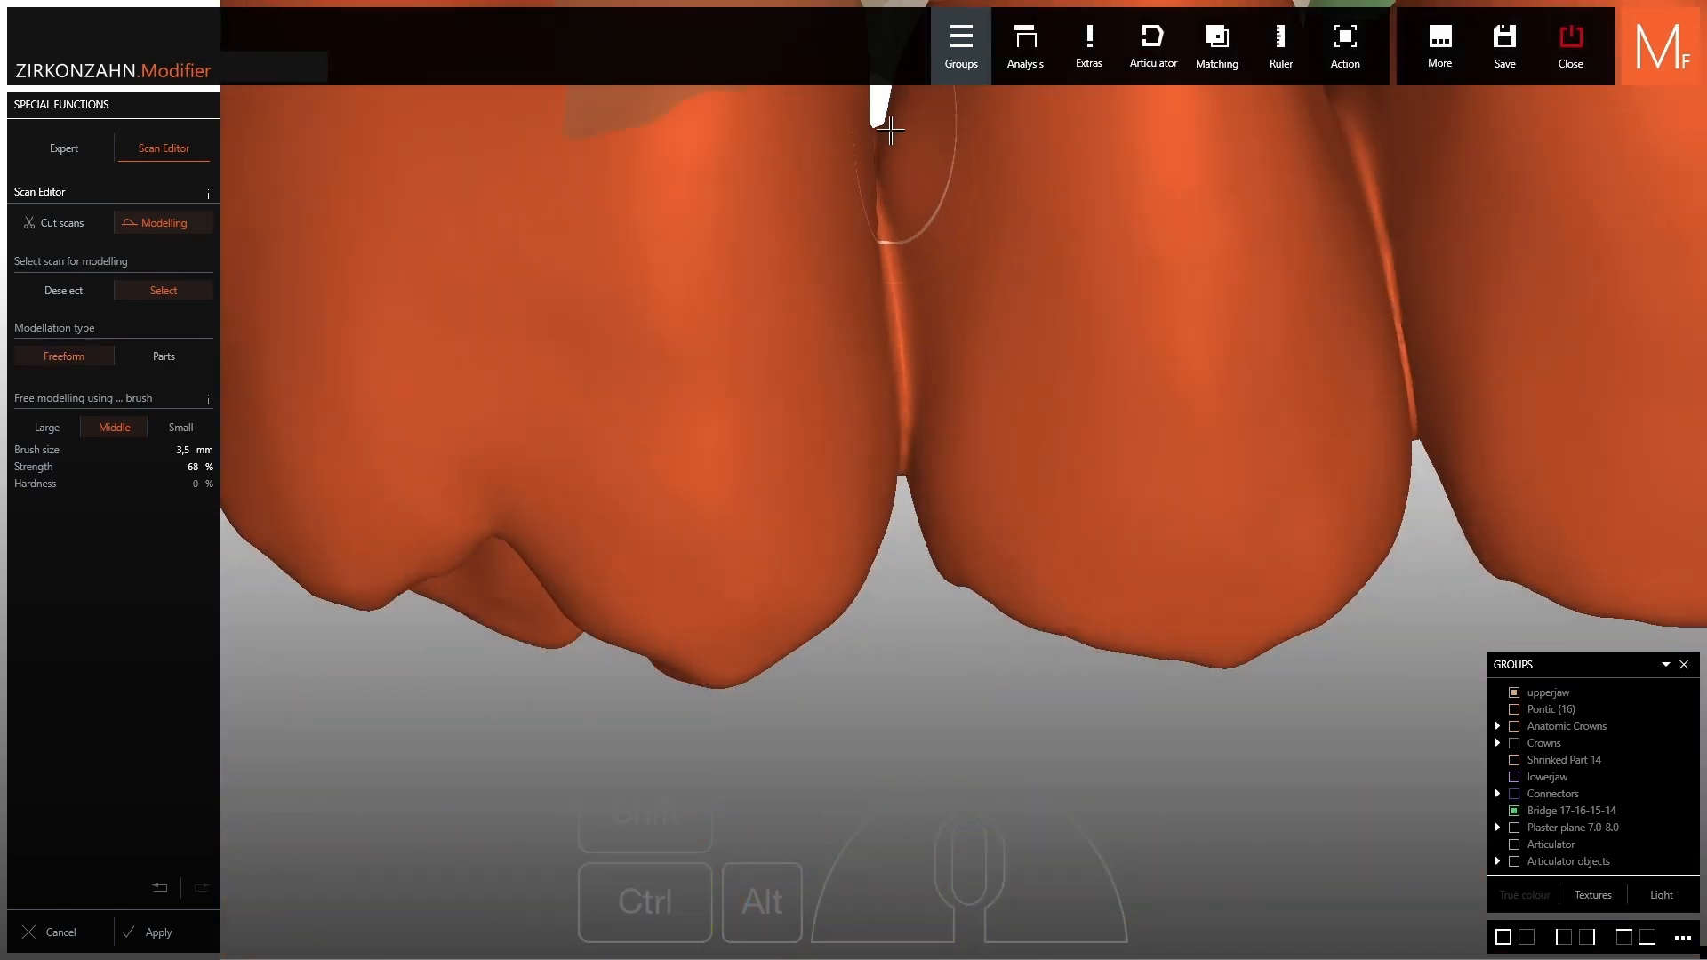
ctrl+shift+drag(892, 133, 889, 152)
right_drag(889, 143, 921, 198)
ctrl+shift+click(891, 149)
mouse_move(930, 313)
right_down()
mouse_move(940, 503)
mouse_move(533, 471)
right_up()
Smooth the buccal side of the 16–15 connector, and build up and smooth the connector between 15 and 14.
mouse_move(992, 498)
ctrl+shift+mouse_down()
mouse_move(988, 417)
mouse_move(1012, 525)
ctrl+shift+mouse_up()
mouse_move(1012, 524)
right_down()
mouse_move(1027, 498)
mouse_move(622, 485)
mouse_move(627, 511)
right_up()
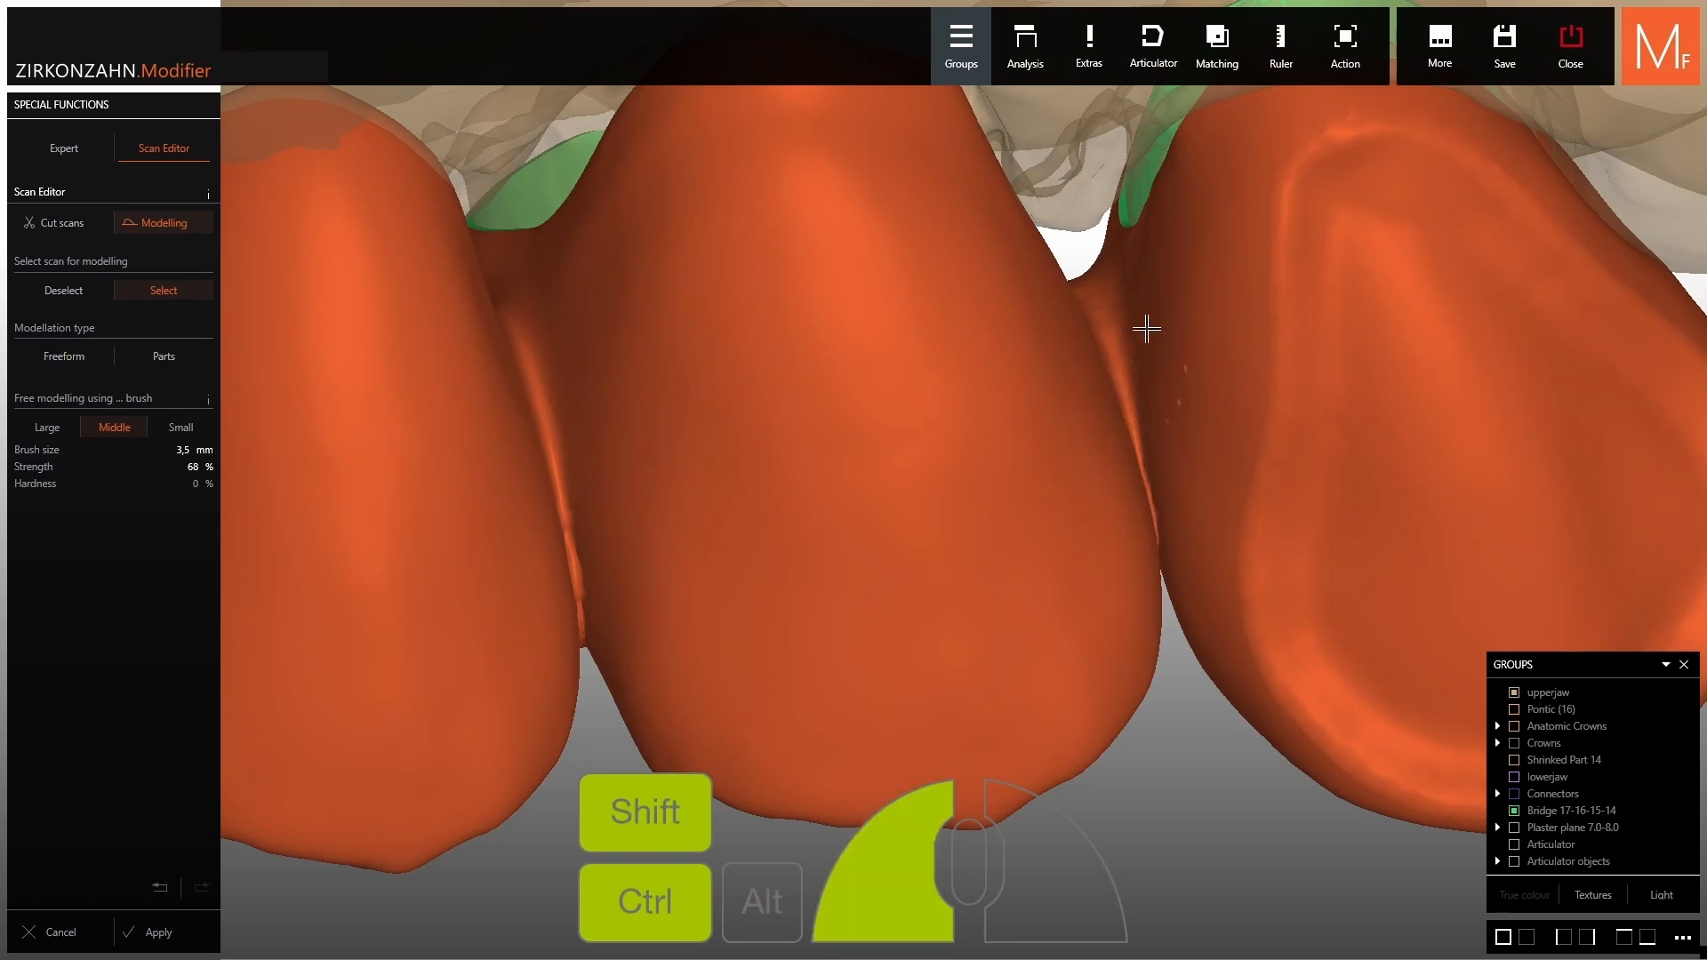
ctrl+shift+drag(1147, 329, 1147, 336)
right_drag(1147, 336, 1144, 359)
ctrl+shift+drag(1118, 289, 1128, 289)
right_drag(1147, 311, 1168, 346)
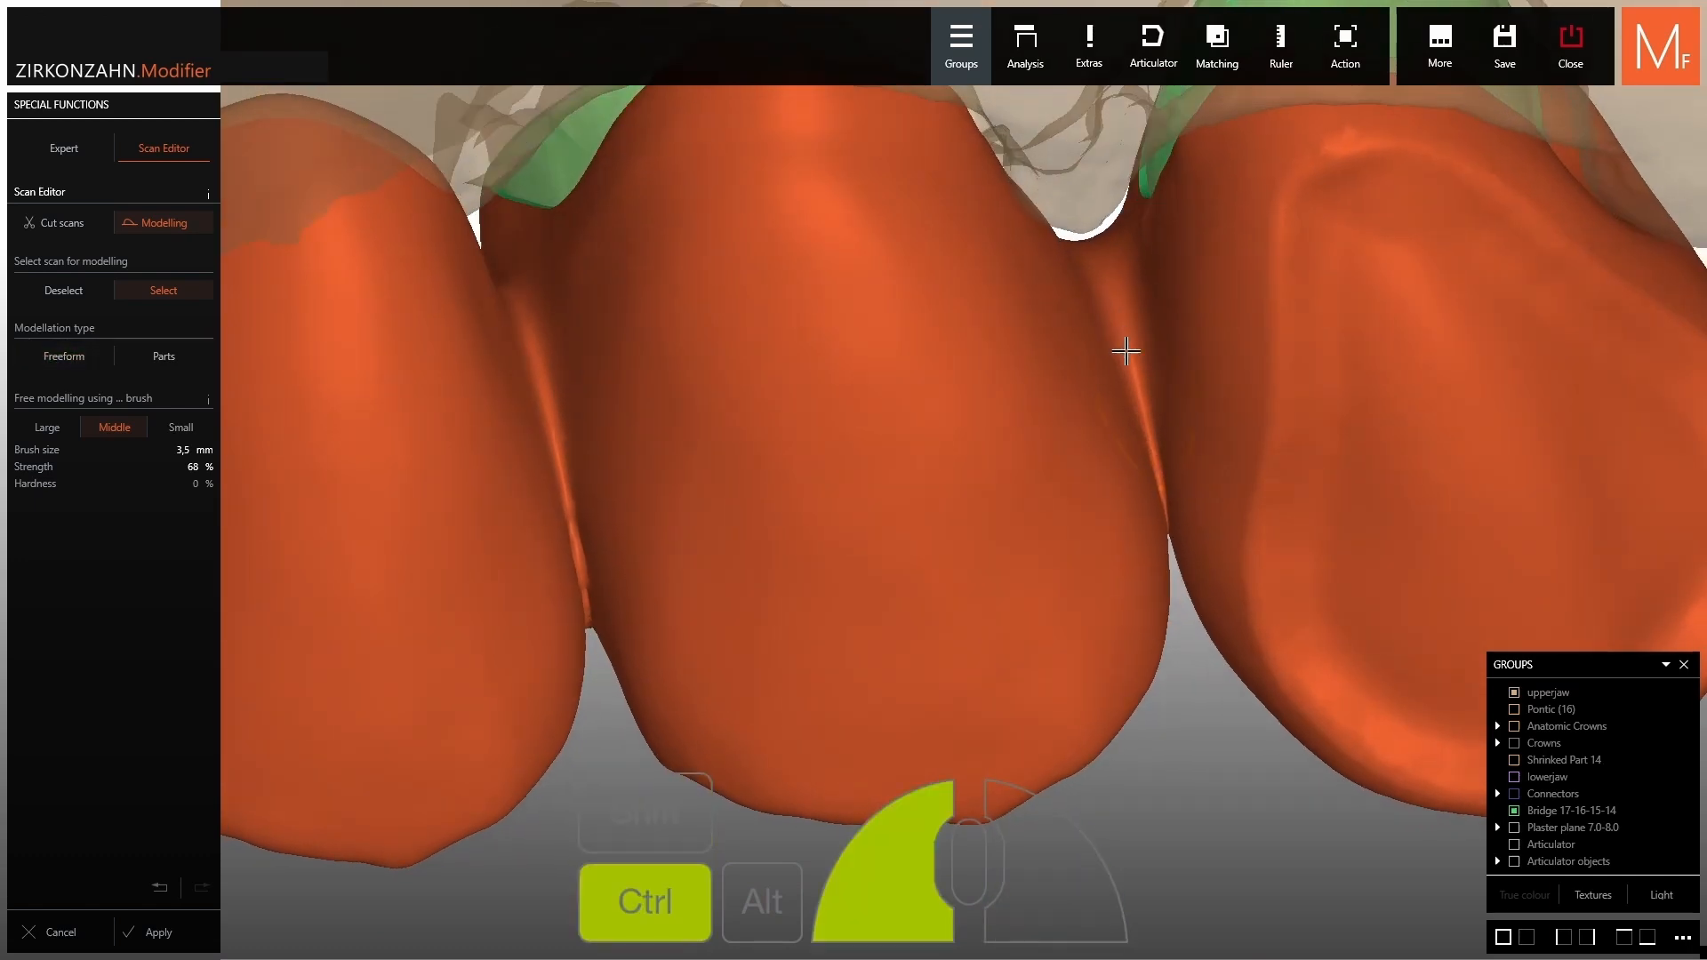
ctrl+drag(1126, 351, 1166, 379)
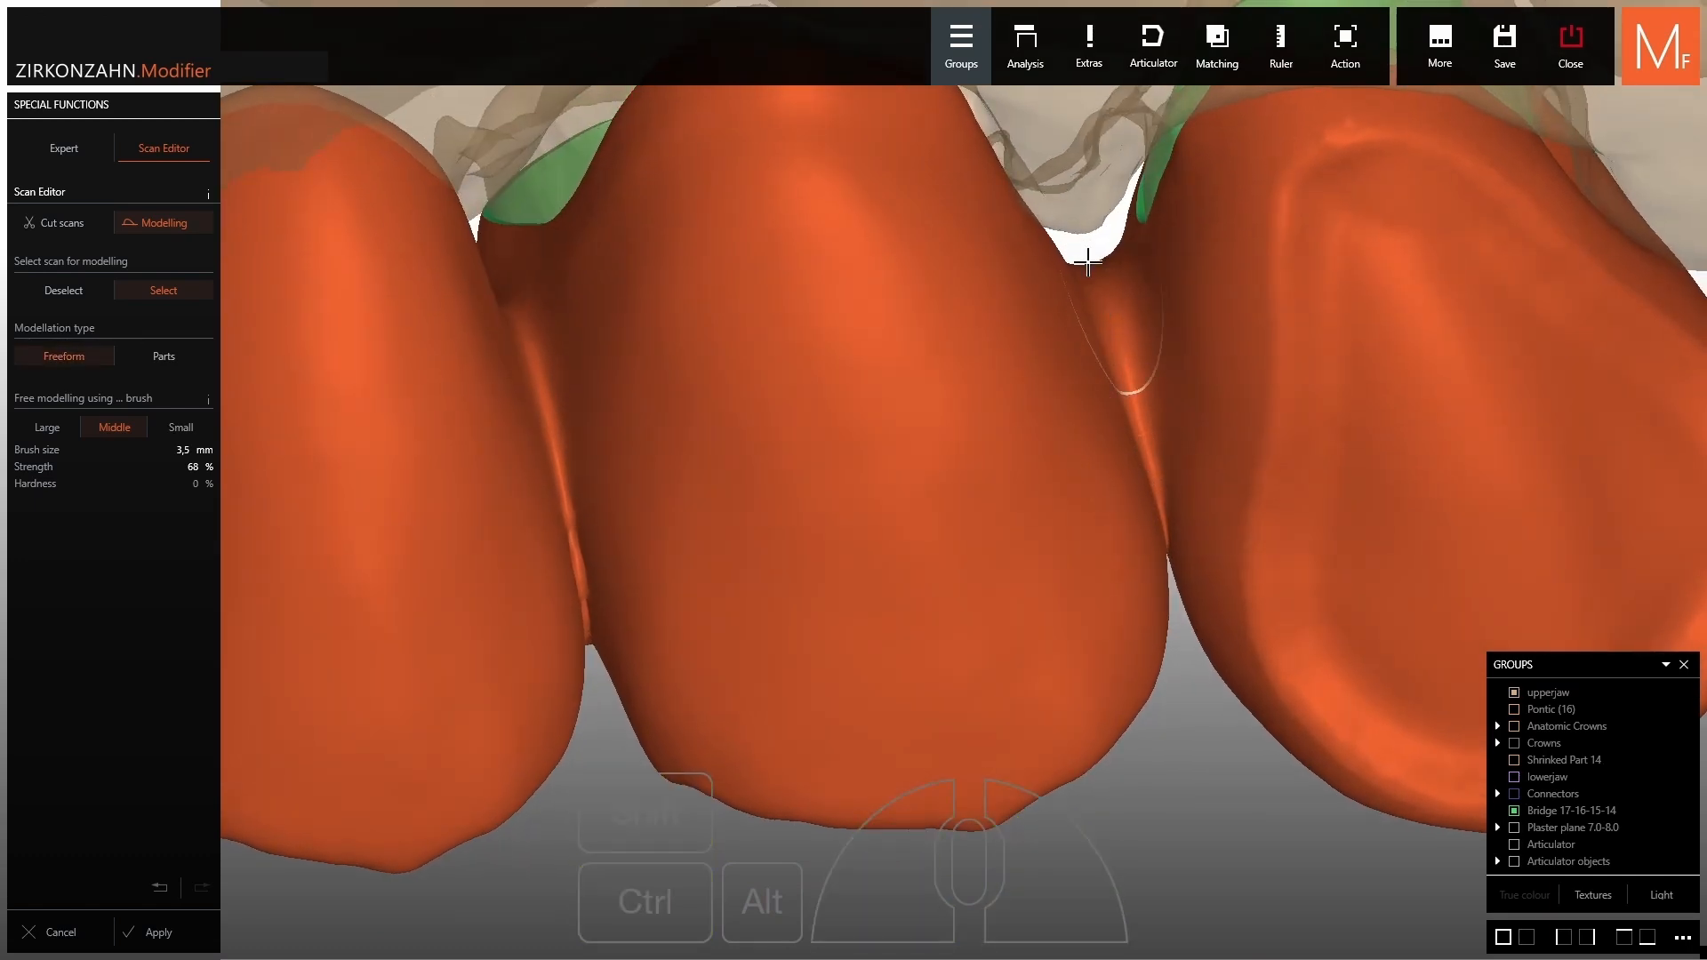
right_drag(1143, 361, 1099, 311)
ctrl+shift+drag(1099, 311, 1095, 308)
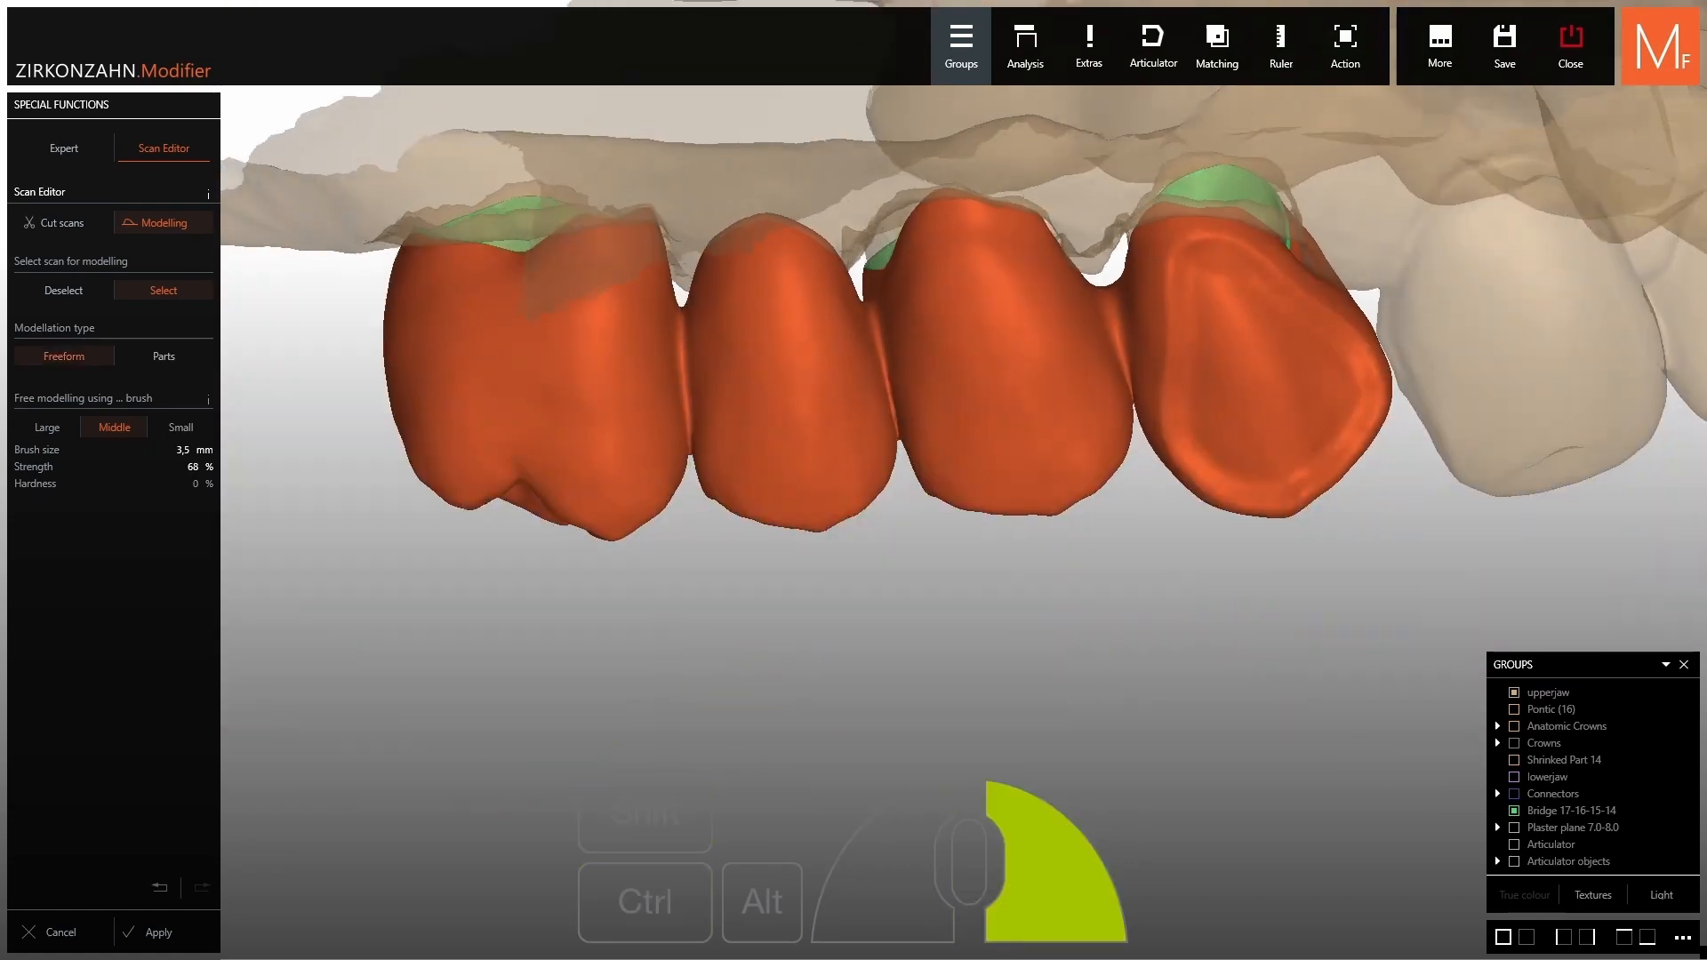
Touch up the palatal lower edge of pontic 16 and its neighbouring connectors with the middle brush.
right_drag(889, 552, 916, 258)
right_drag(1183, 498, 1193, 446)
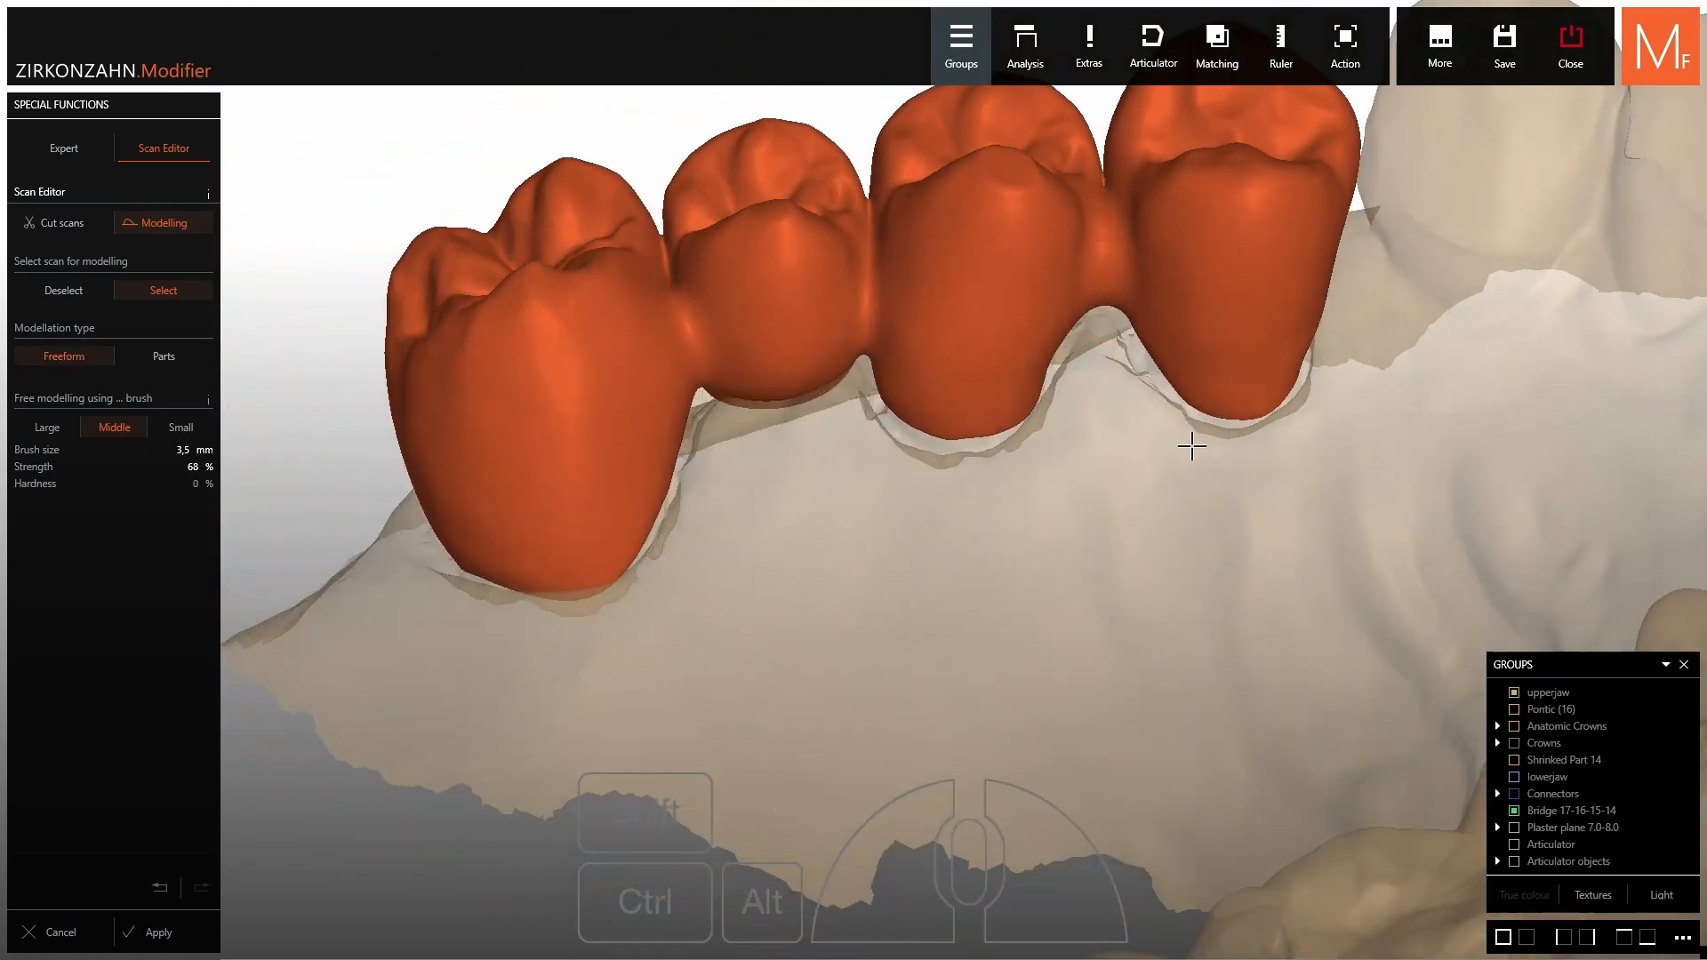
right_drag(1000, 433, 880, 563)
shift+click(866, 558)
ctrl+shift+scroll(838, 468, up, 1)
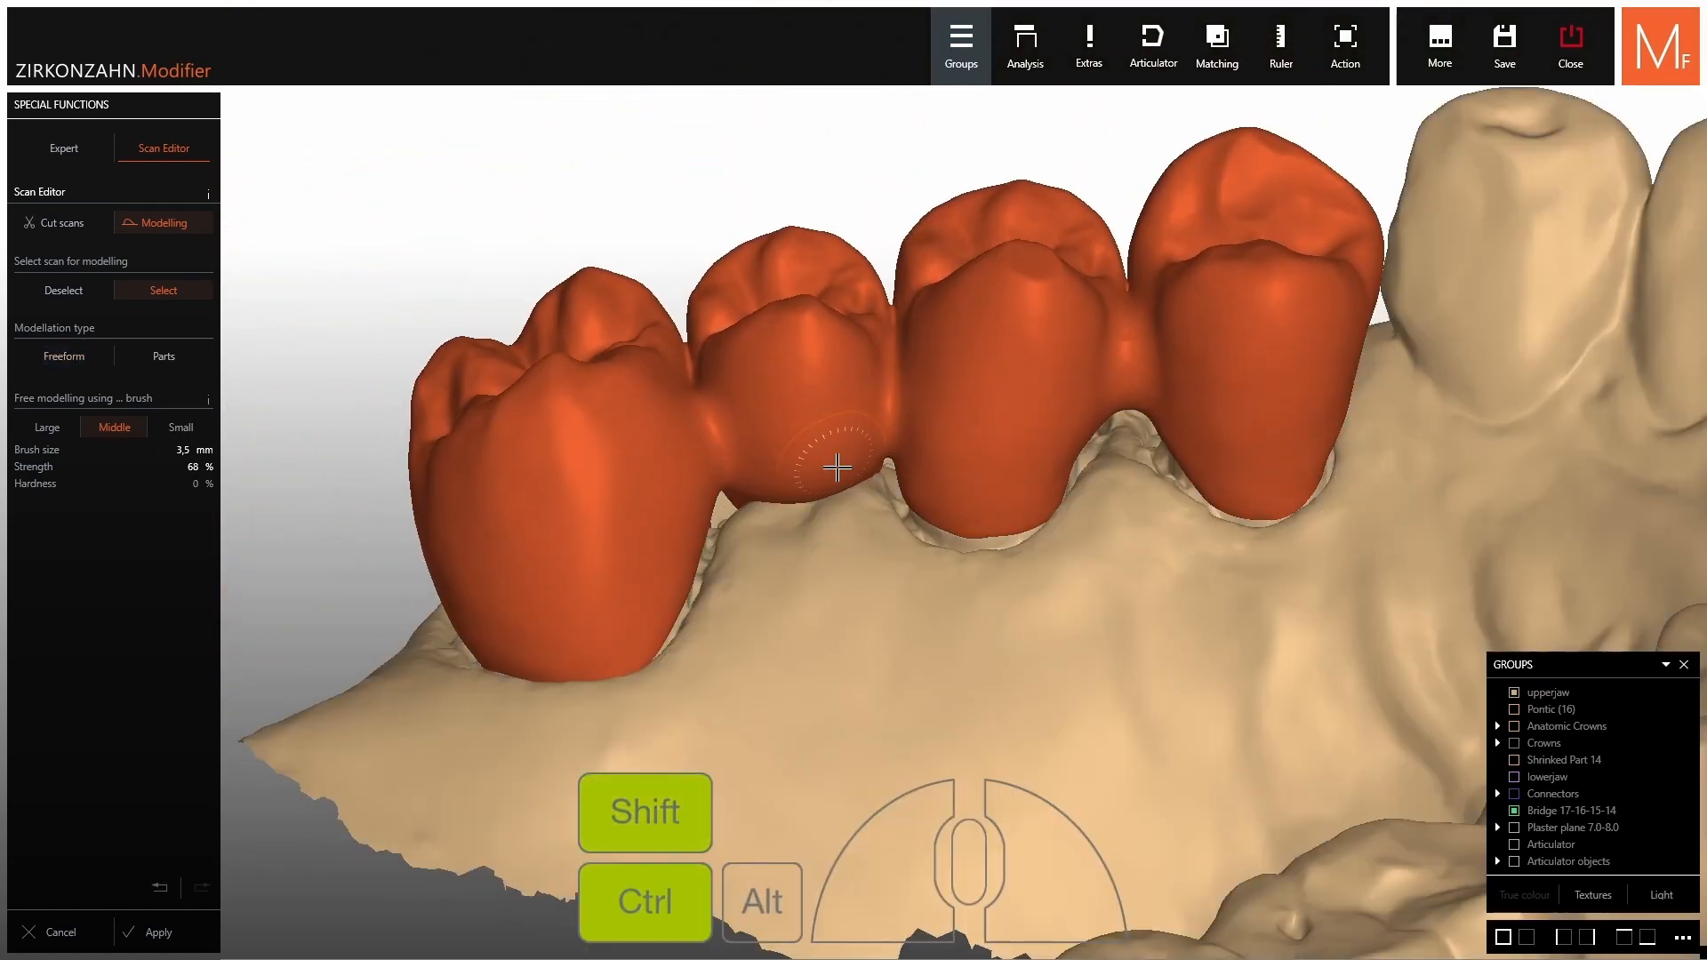
mouse_move(743, 477)
right_down()
mouse_move(731, 544)
mouse_move(735, 489)
right_up()
ctrl+shift+scroll(734, 489, down, 1)
mouse_move(885, 518)
right_down()
mouse_move(898, 489)
mouse_move(905, 544)
right_up()
click(905, 436)
ctrl+shift+click(903, 444)
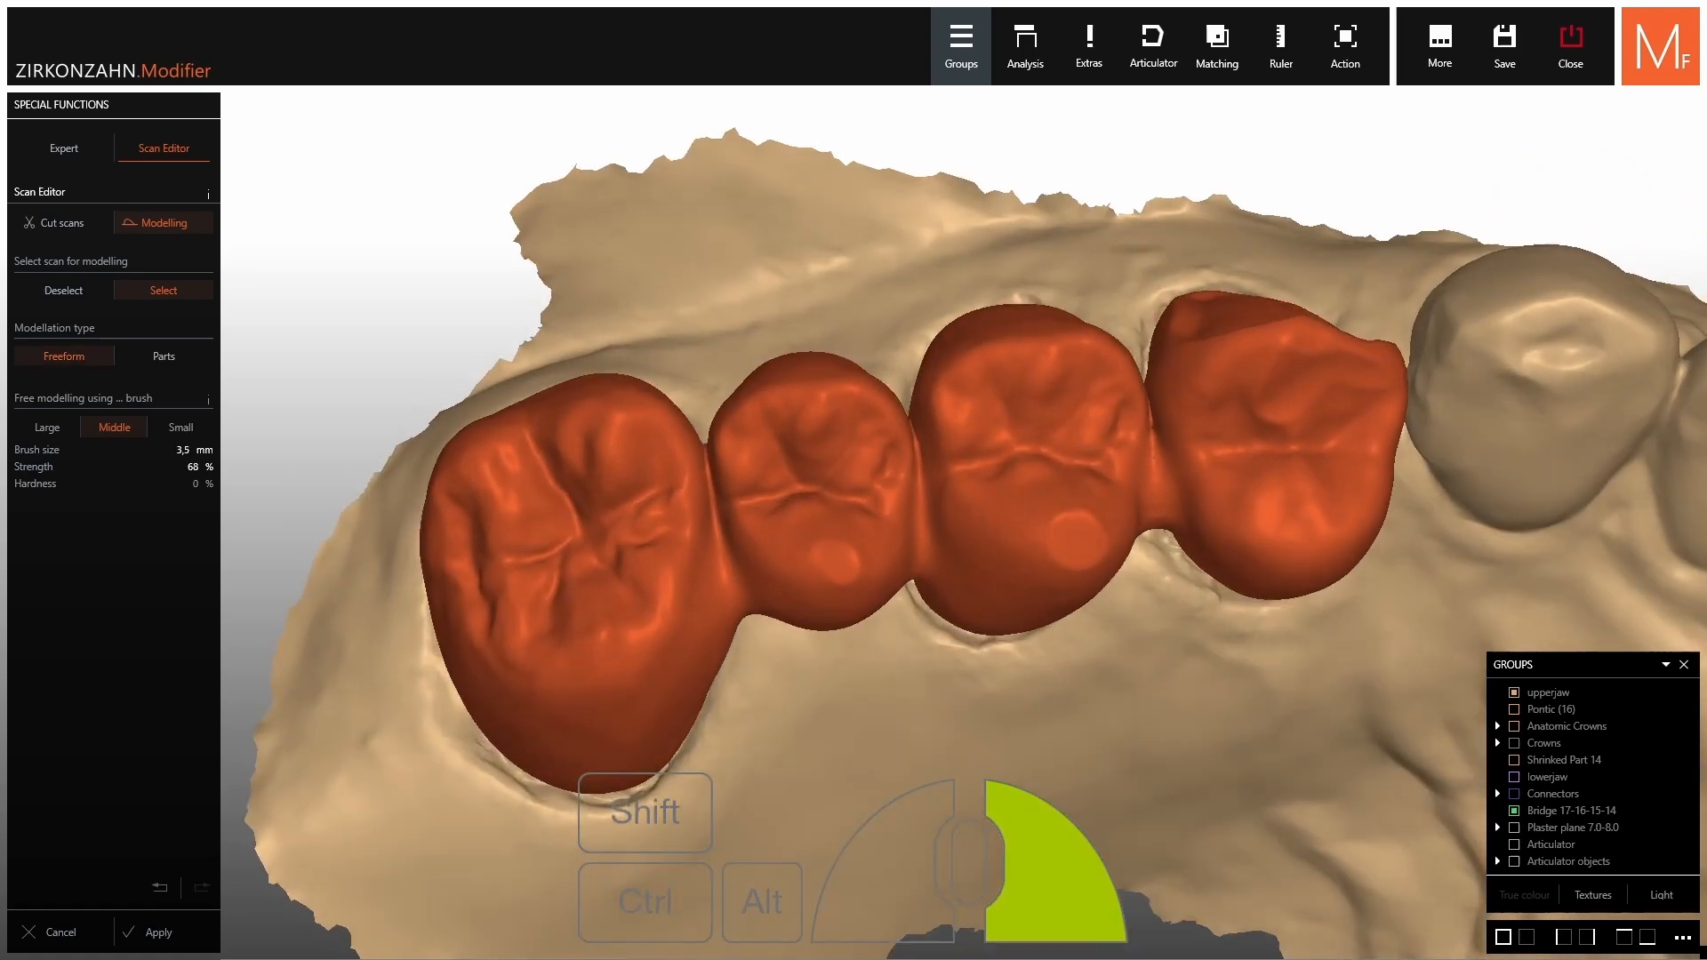
ctrl+shift+click(722, 585)
Refine the palatal side of the 16–15 connector and neighbouring surfaces, enlarging the middle brush to 4.0 mm.
scroll(876, 605, down, 1)
scroll(876, 605, down, 3)
right_drag(877, 604, 933, 623)
scroll(943, 623, up, 4)
right_drag(943, 623, 978, 601)
right_drag(1123, 569, 913, 491)
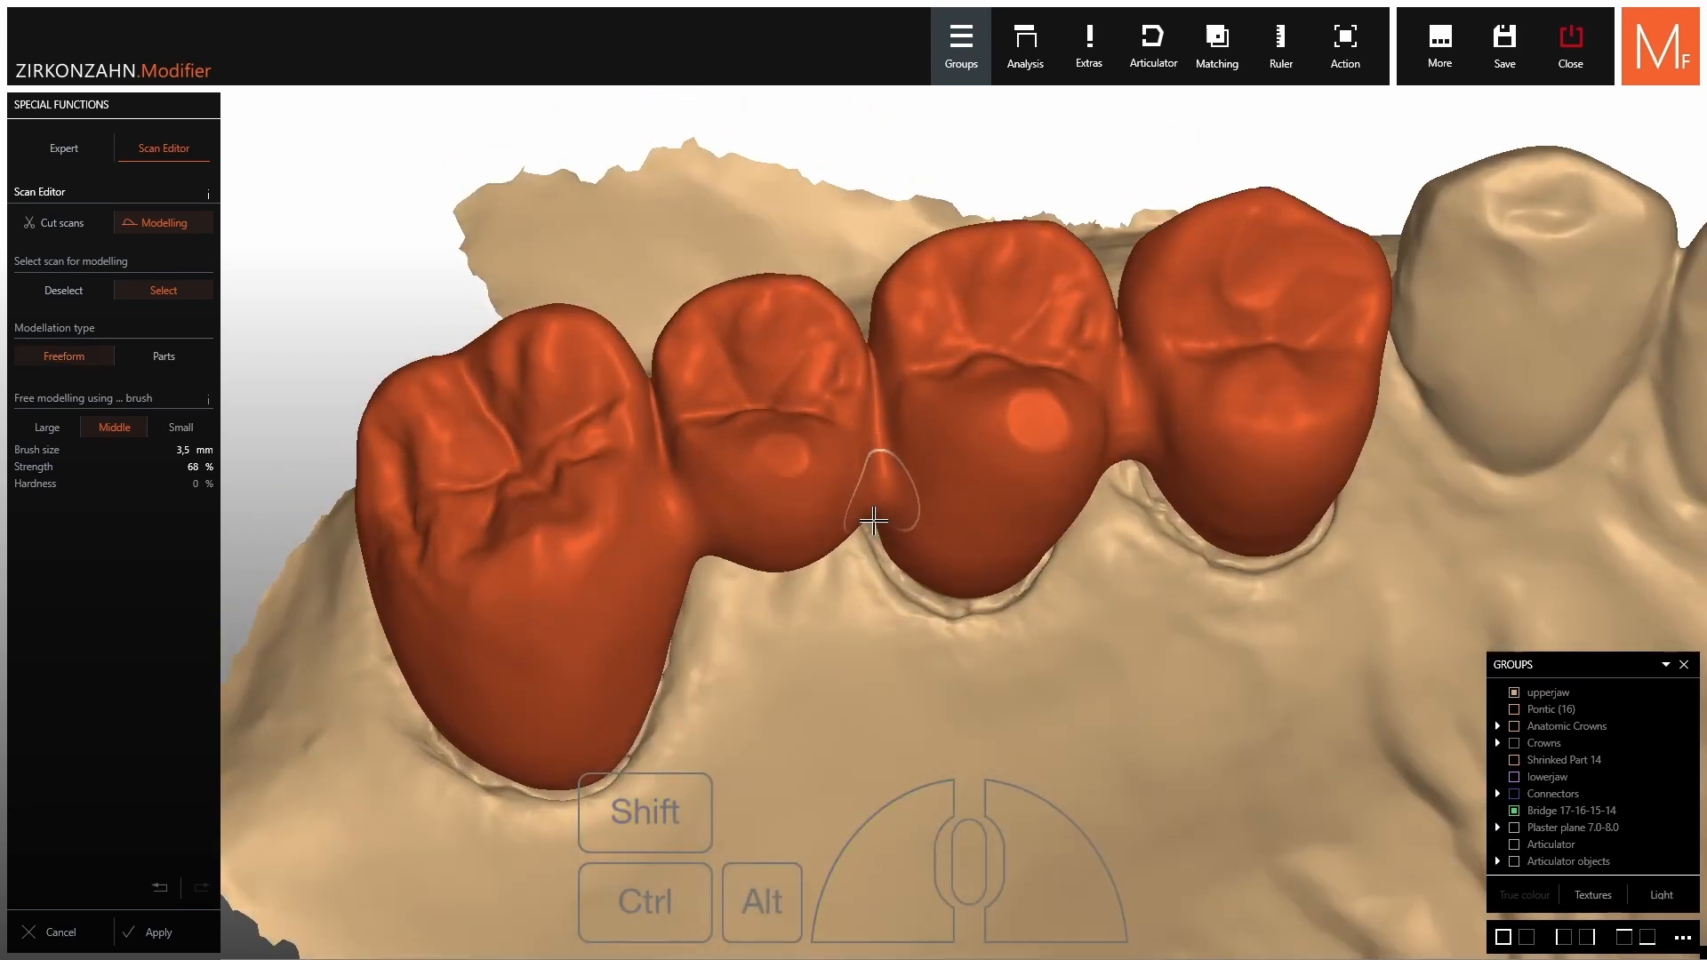
ctrl+shift+drag(874, 521, 883, 522)
right_drag(884, 522, 905, 507)
ctrl+shift+scroll(908, 506, up, 1)
ctrl+shift+drag(958, 541, 933, 541)
mouse_move(684, 543)
right_down()
mouse_move(676, 662)
mouse_move(649, 556)
right_up()
ctrl+drag(649, 555, 934, 500)
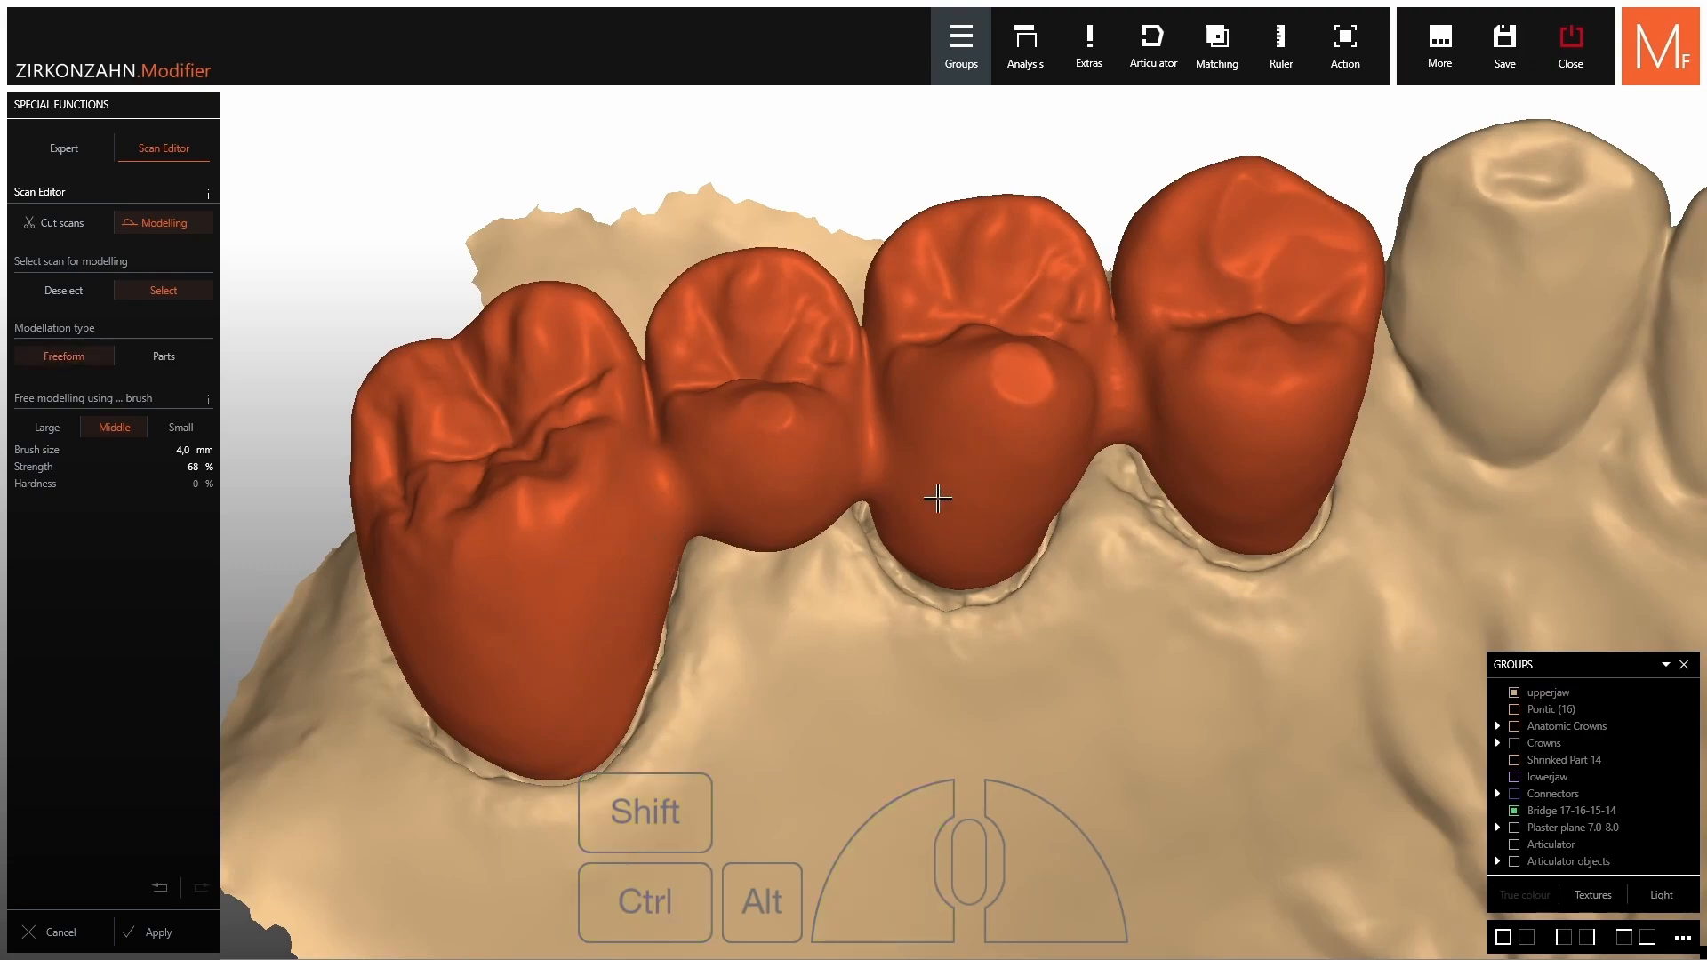
Apply the freeform modelling changes to the bridge.
scroll(934, 500, down, 5)
mouse_move(942, 391)
right_down()
mouse_move(1002, 536)
mouse_move(889, 569)
mouse_move(855, 560)
mouse_move(875, 423)
mouse_move(909, 381)
right_up()
click(160, 932)
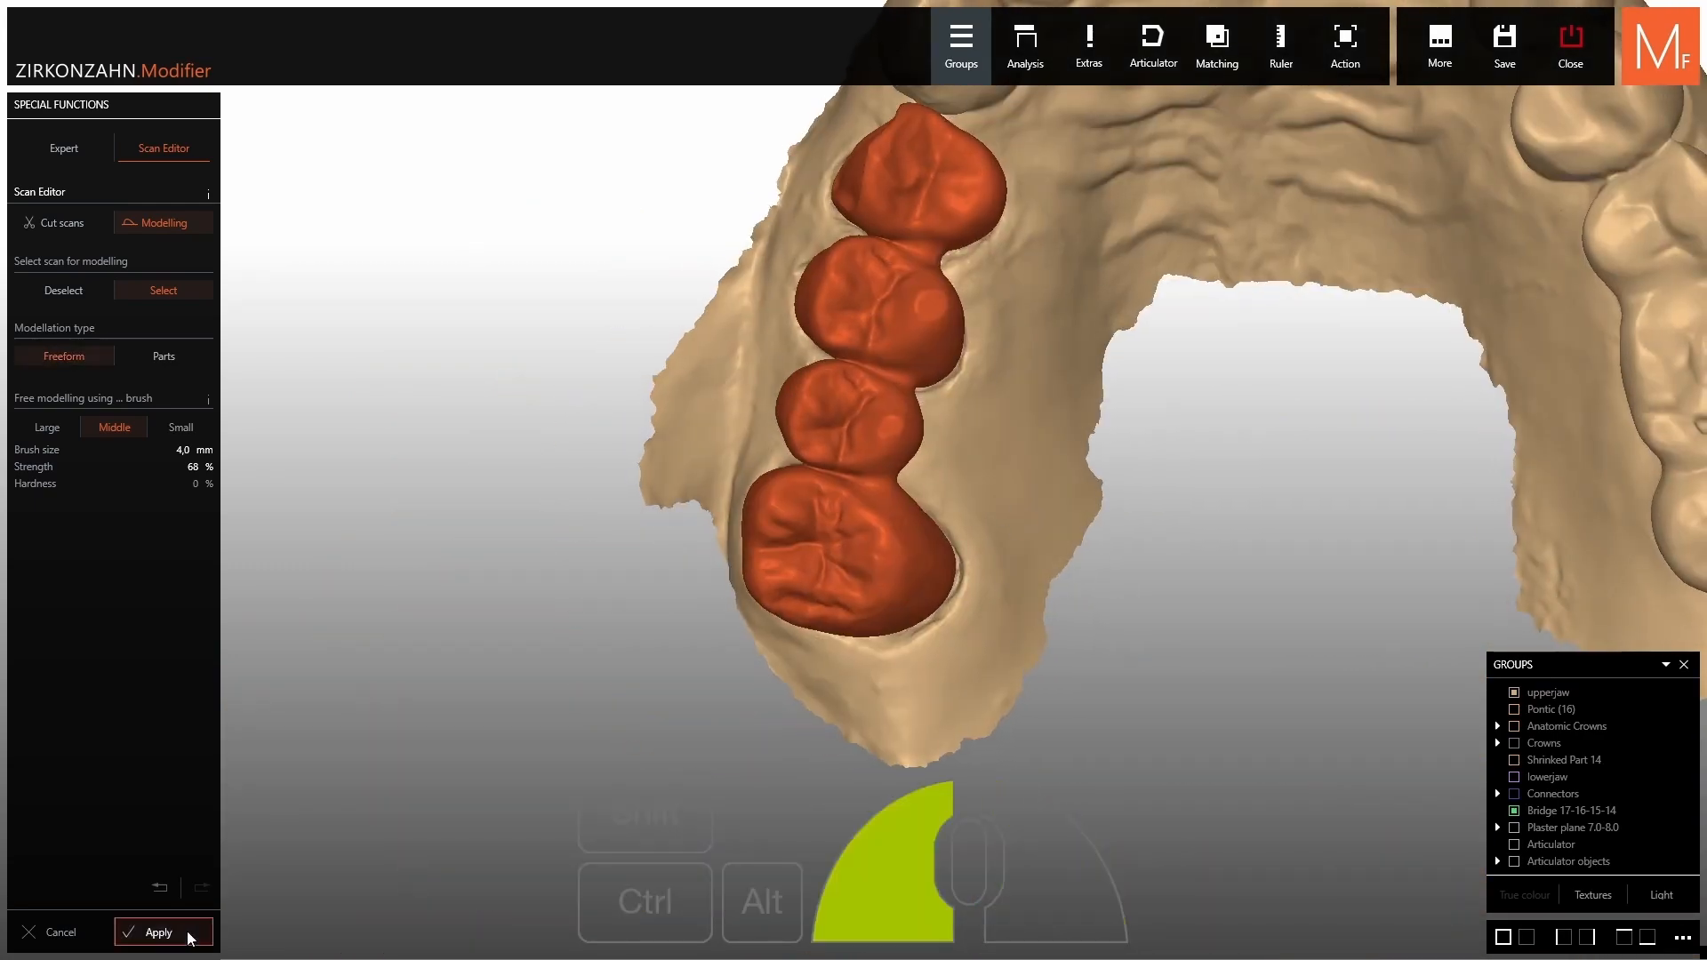
Save the construction Bridge 17-16-15-14 under the scene name 14-15-17_Crown_Bridge_final.
scroll(889, 534, down, 3)
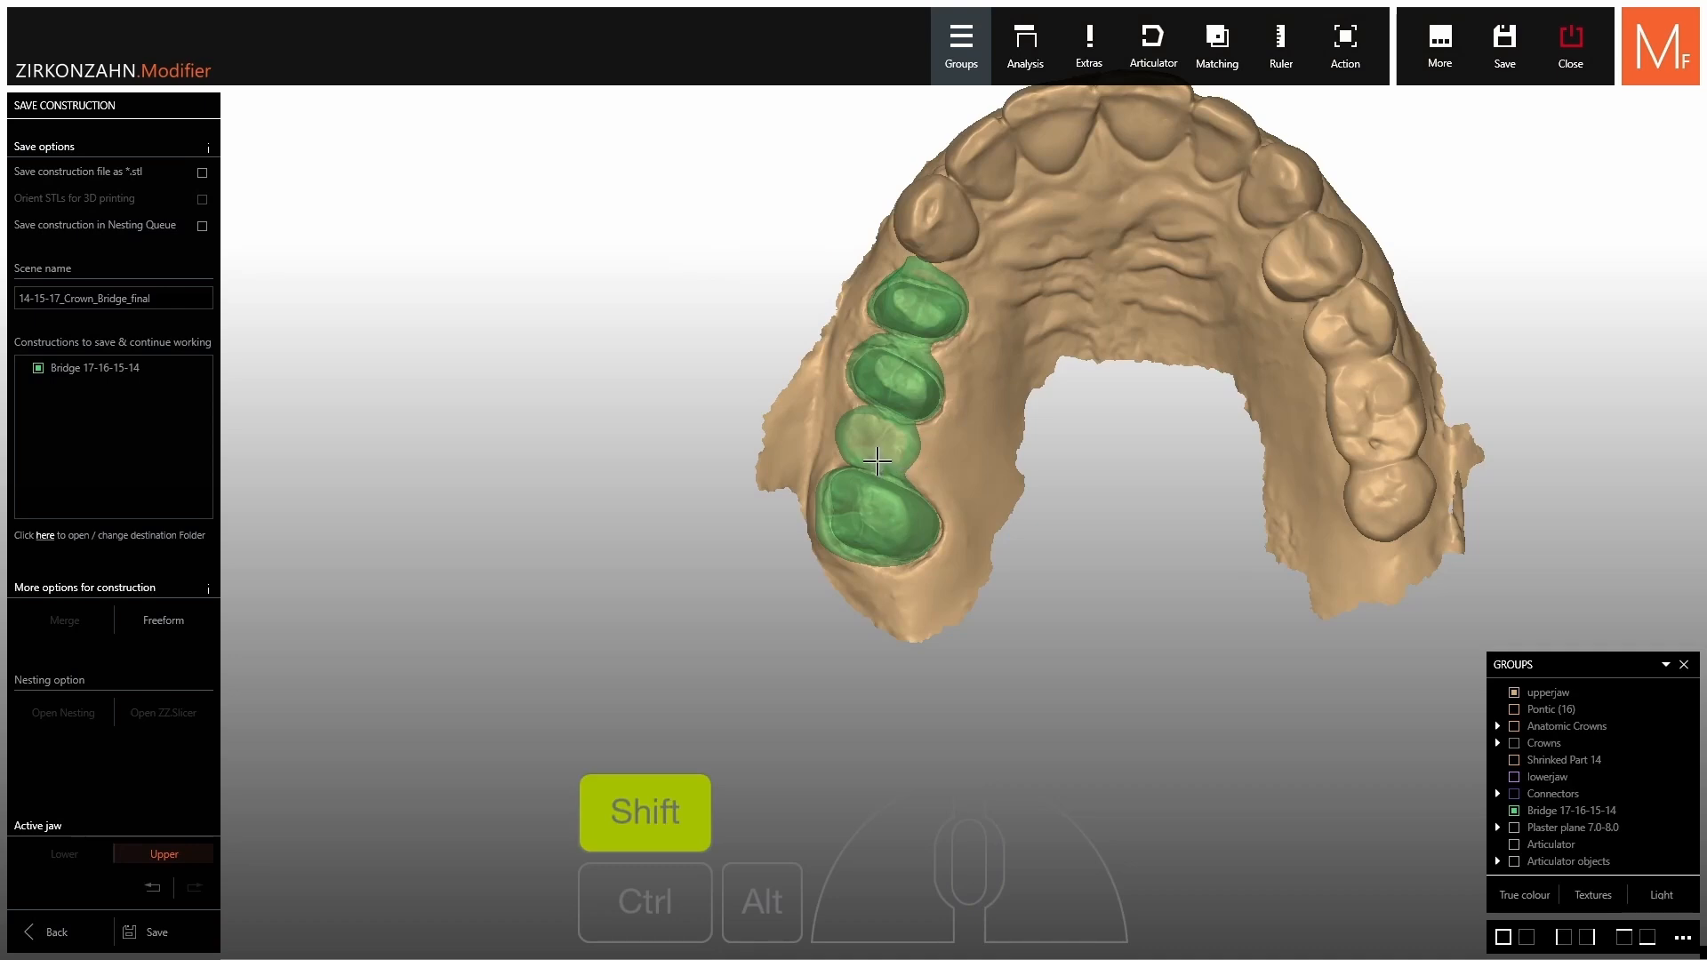
shift+middle_click(877, 460)
drag(1116, 283, 992, 390)
right_drag(992, 390, 768, 414)
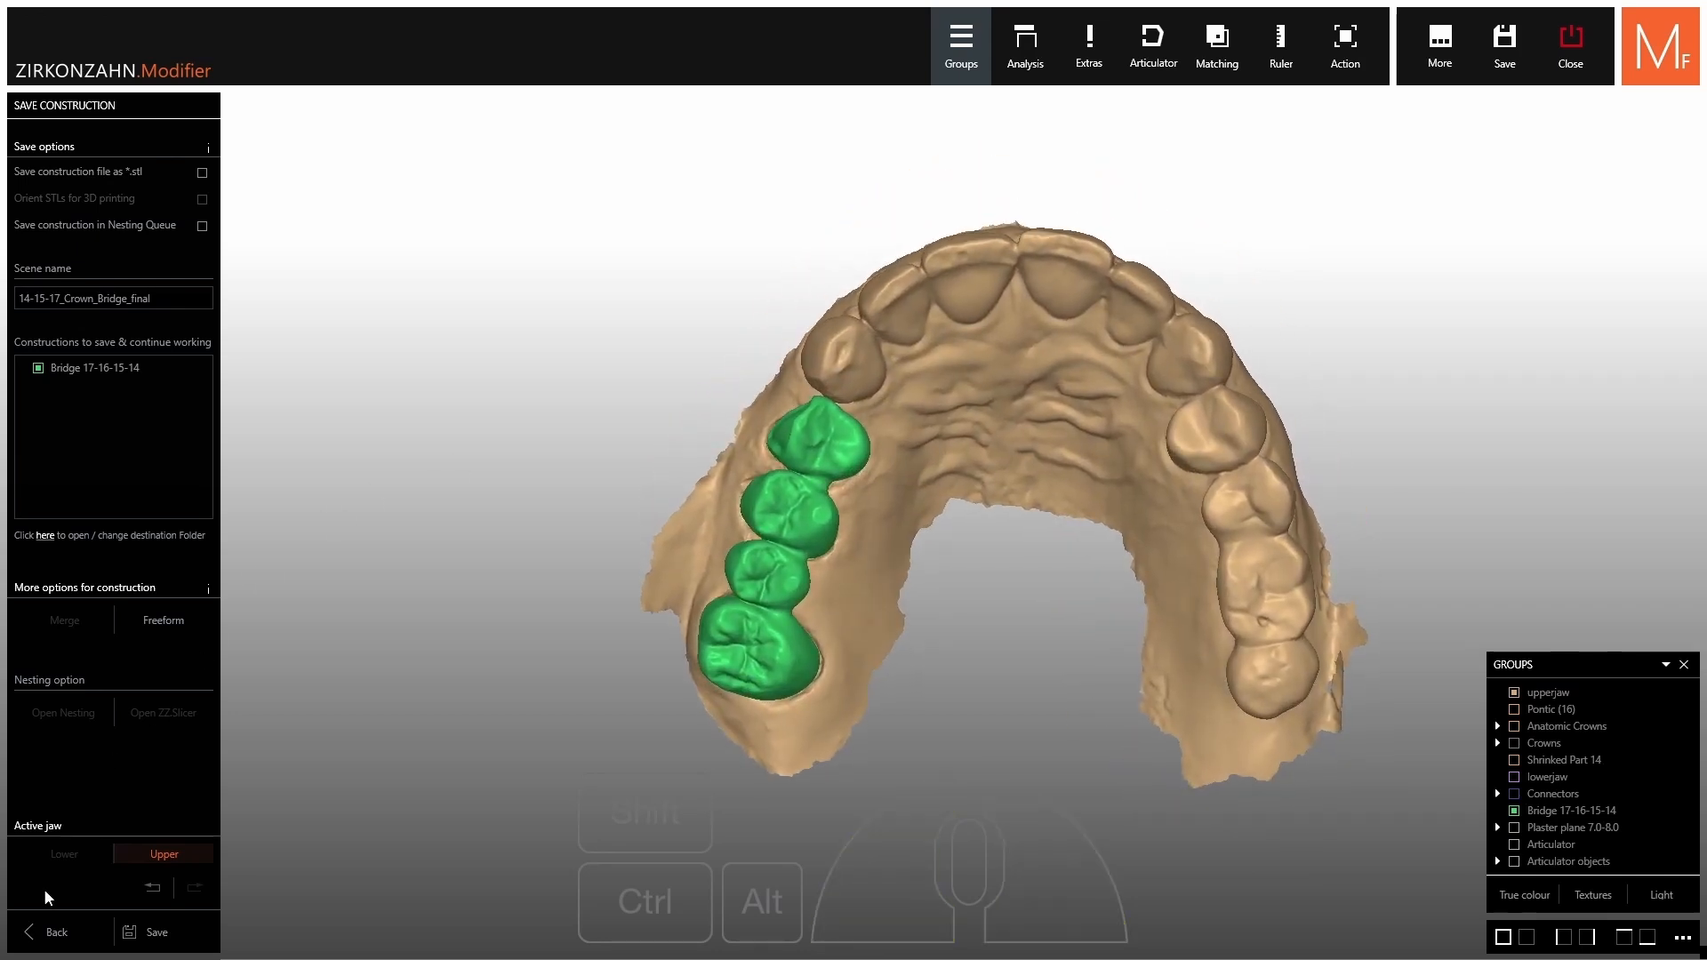
click(150, 930)
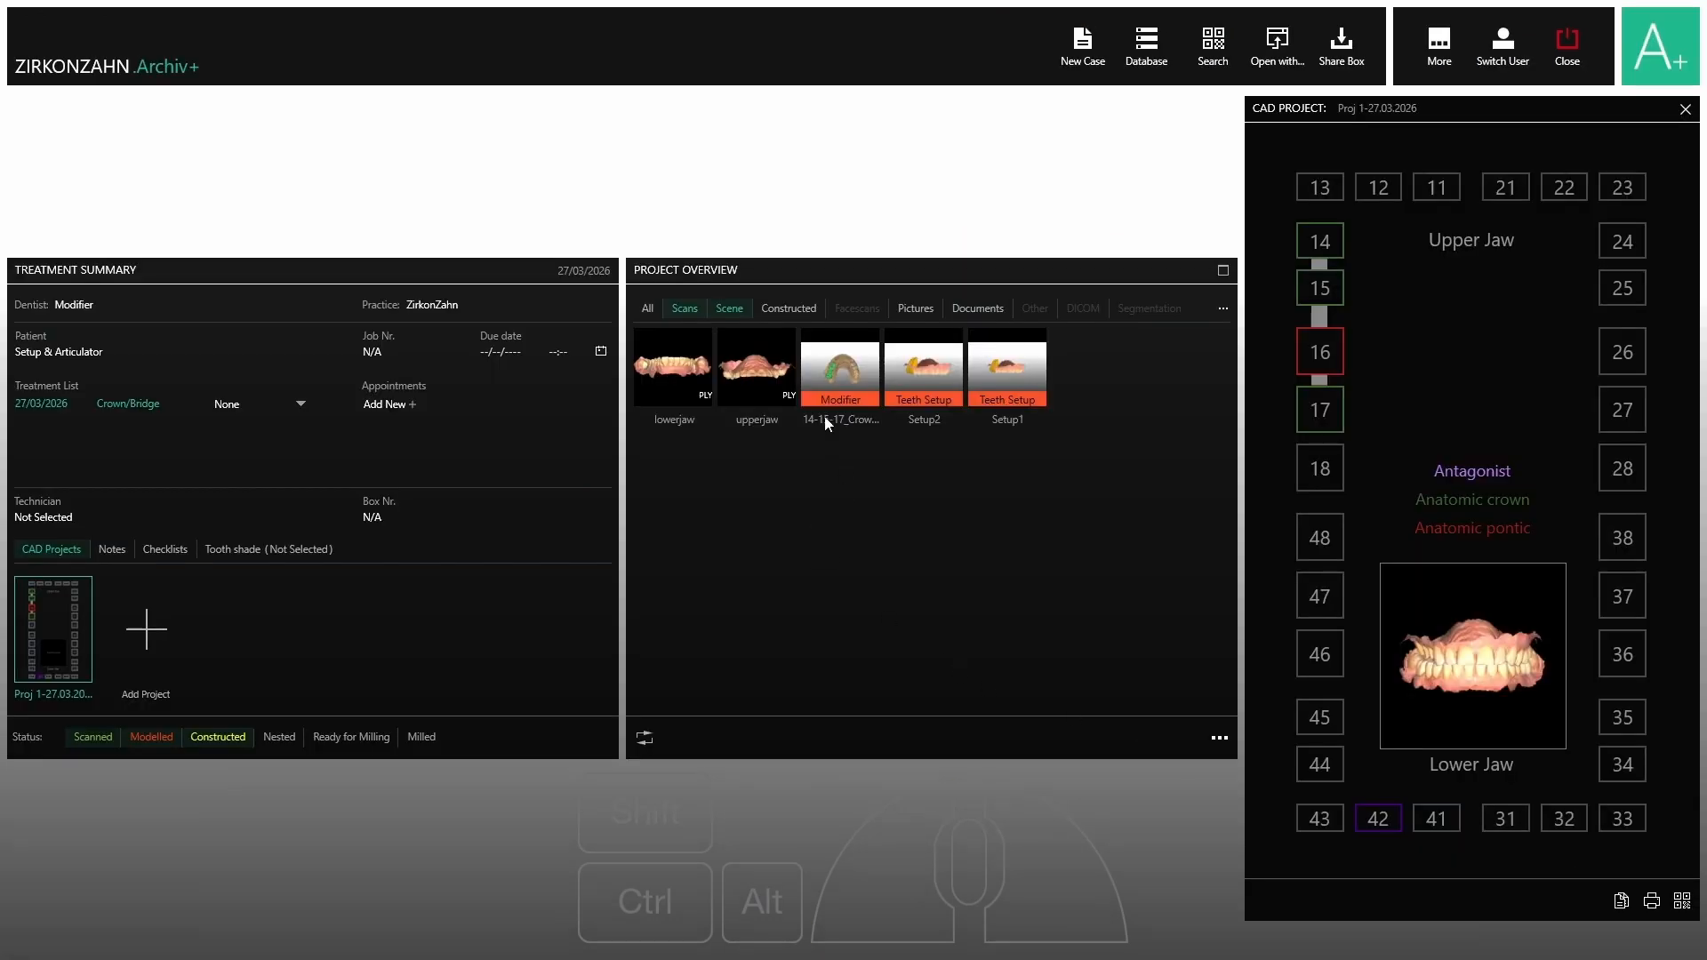
Switch to Zirkonzahn.Archiv+ and preview the constructed file upperjaw-Bridge_upper_17-16-15-14 in 3D.
mouse_move(834, 391)
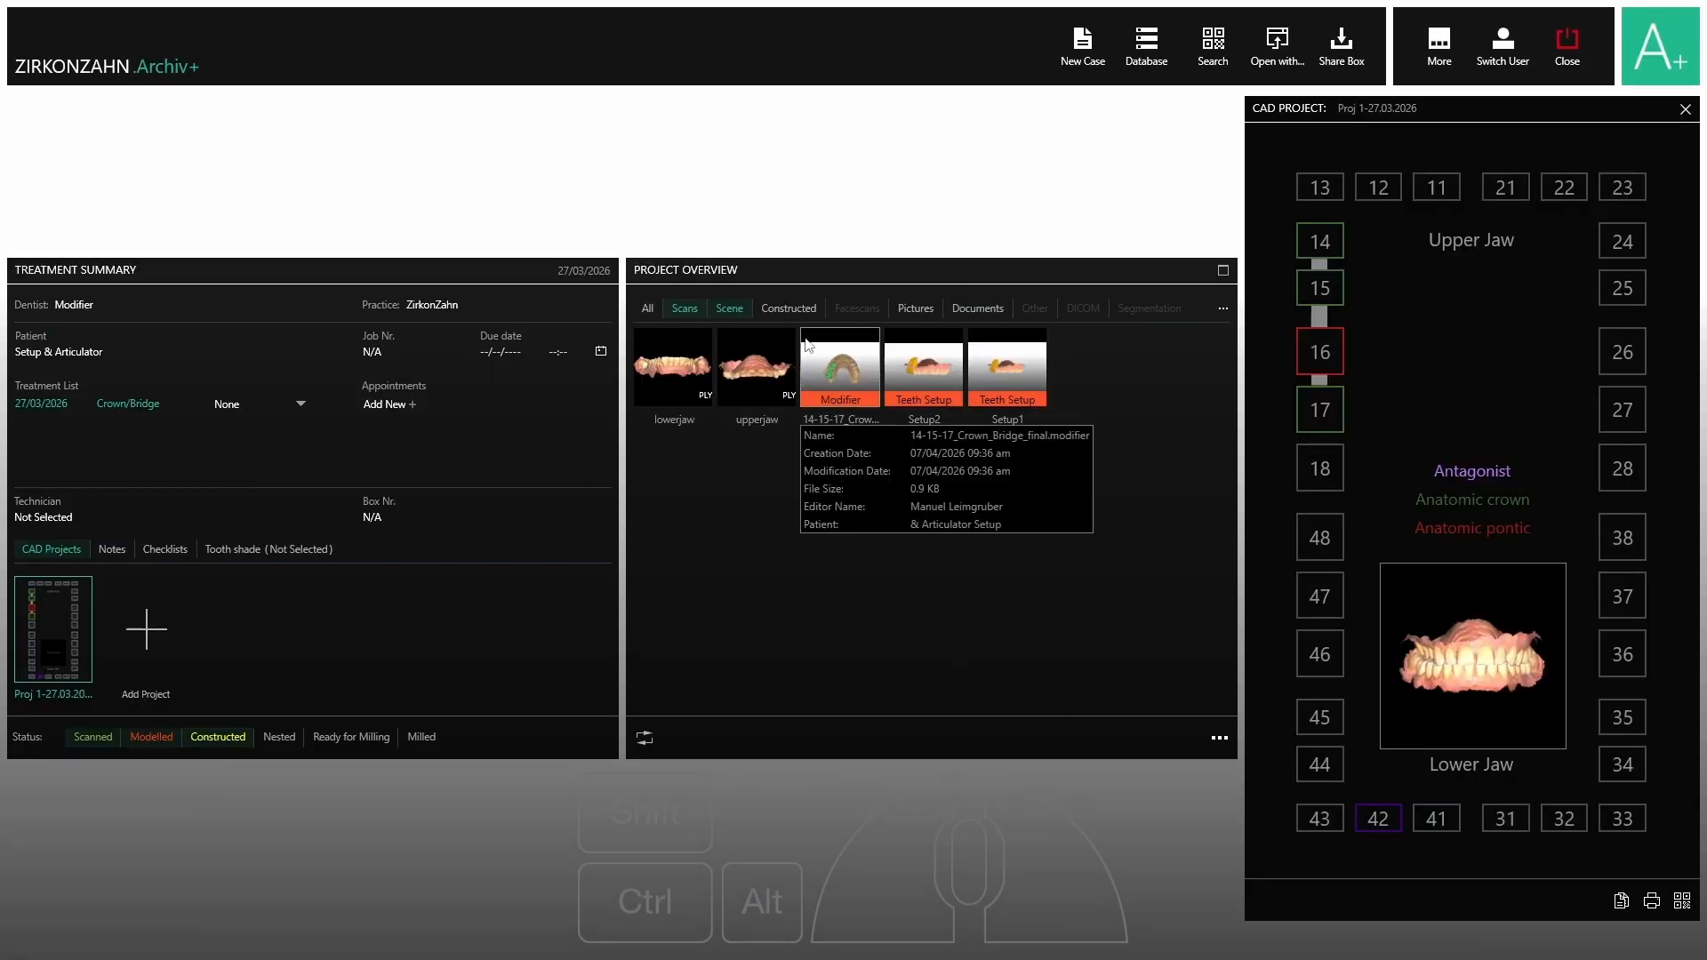
click(787, 309)
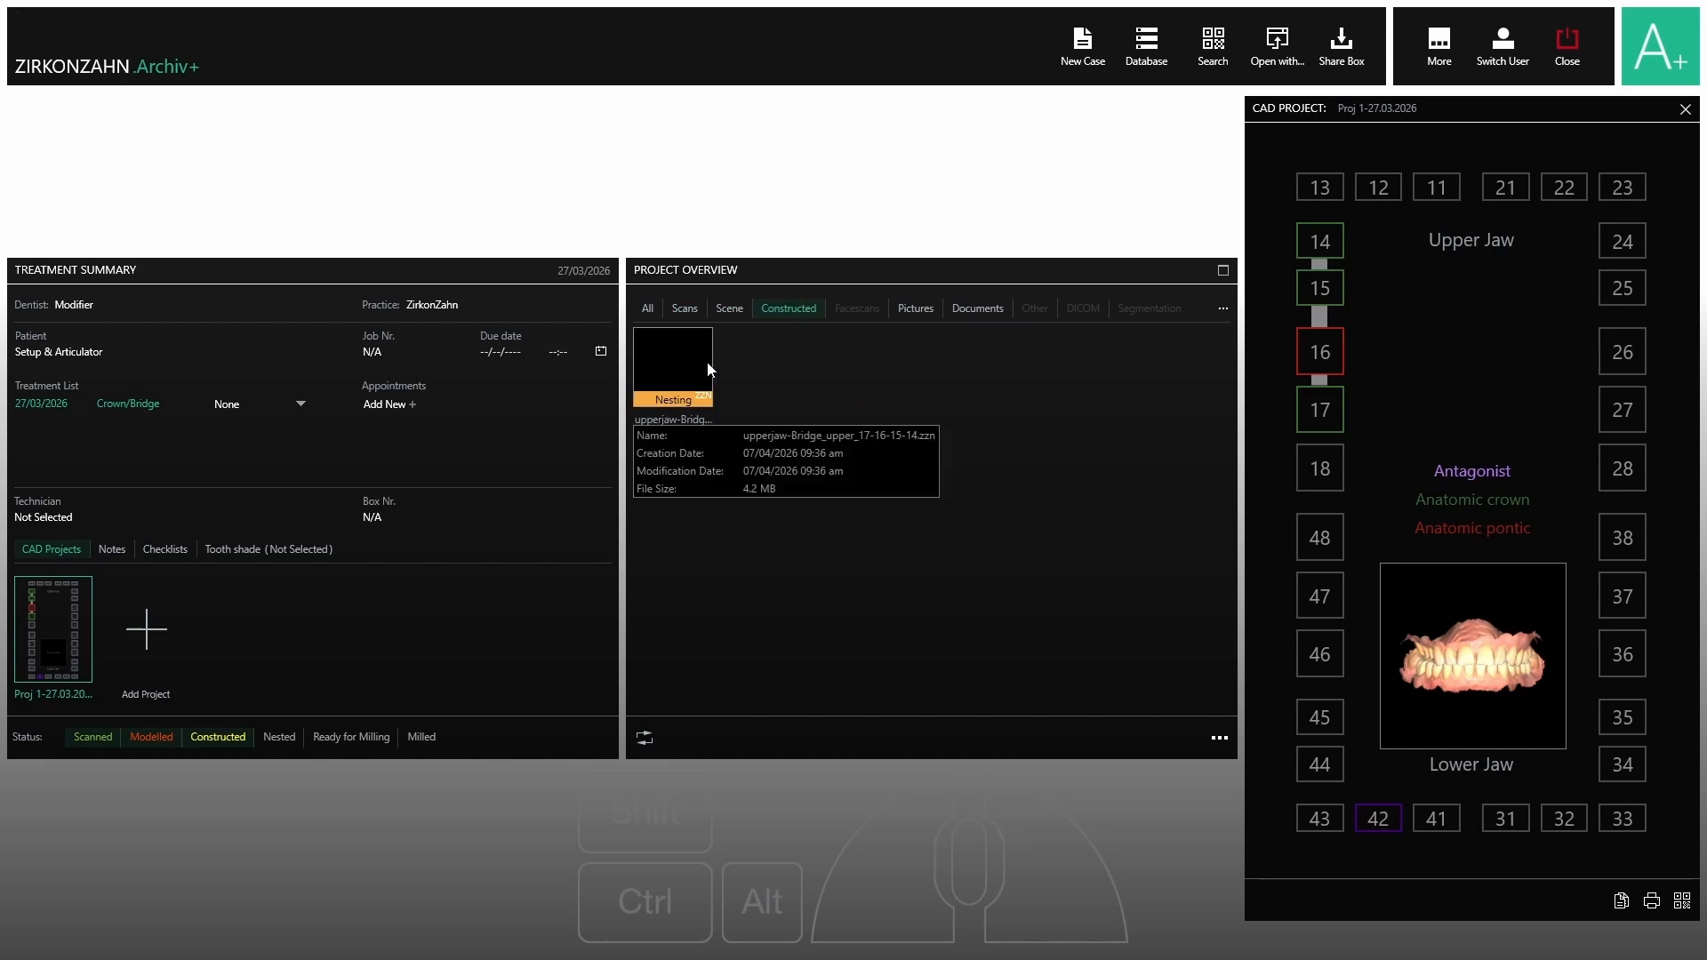
click(681, 355)
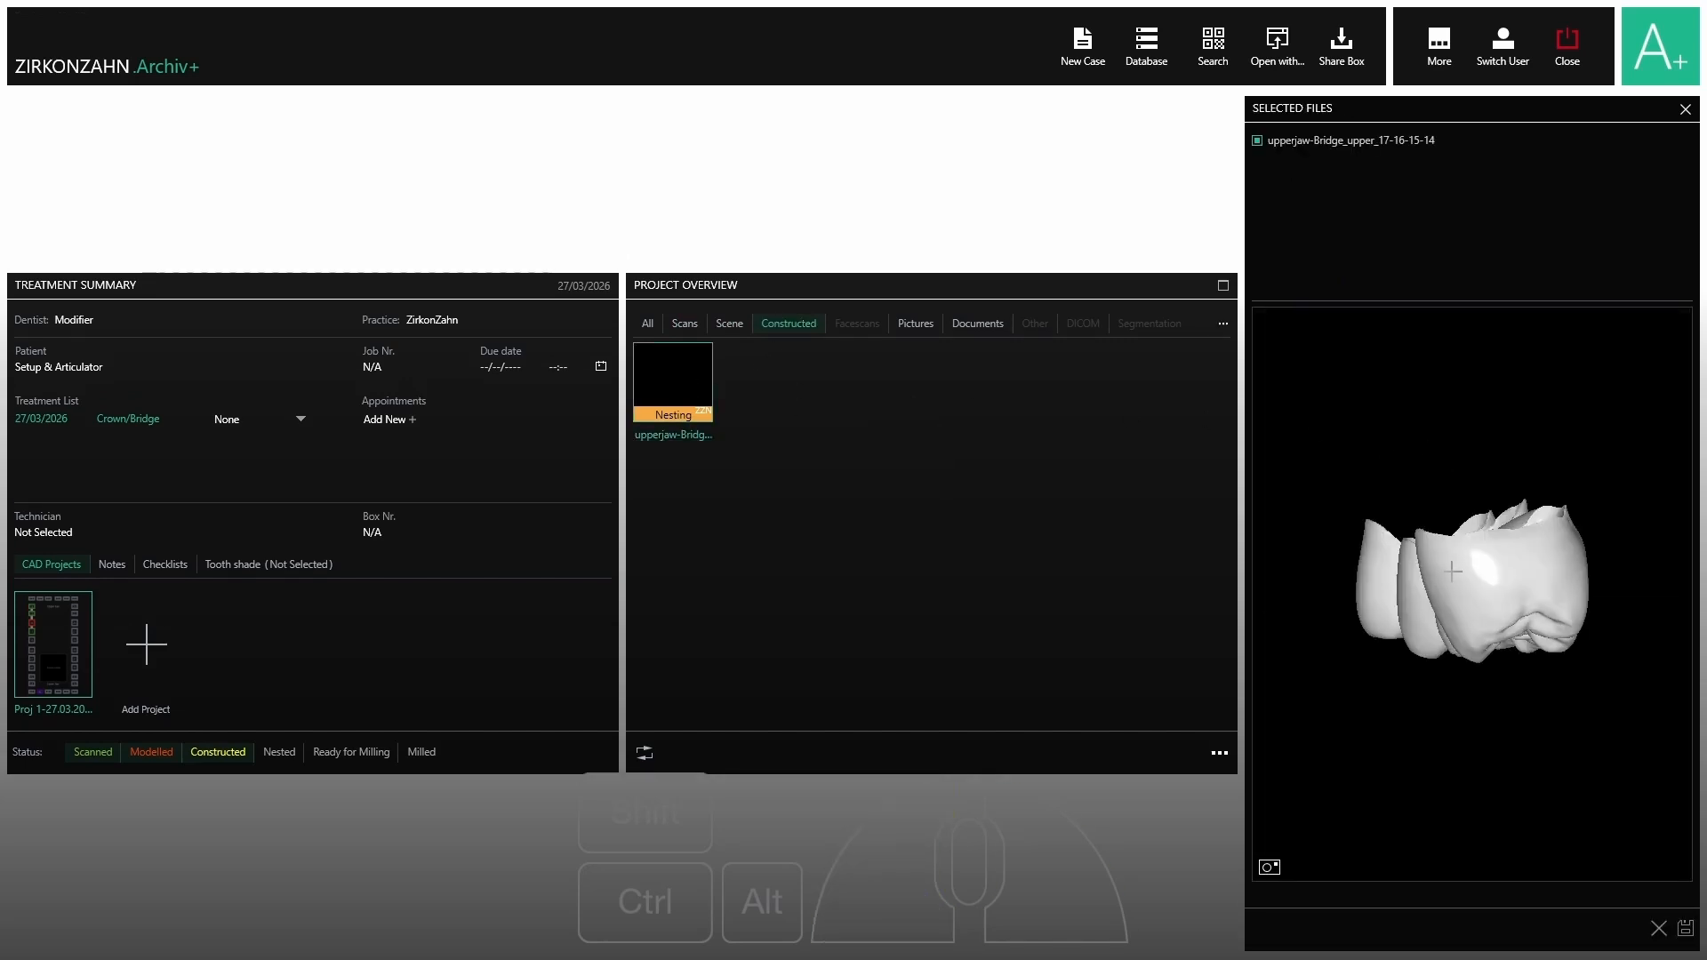
mouse_move(1454, 571)
right_down()
mouse_move(1458, 702)
mouse_move(1460, 564)
mouse_move(1456, 583)
right_up()
click(948, 526)
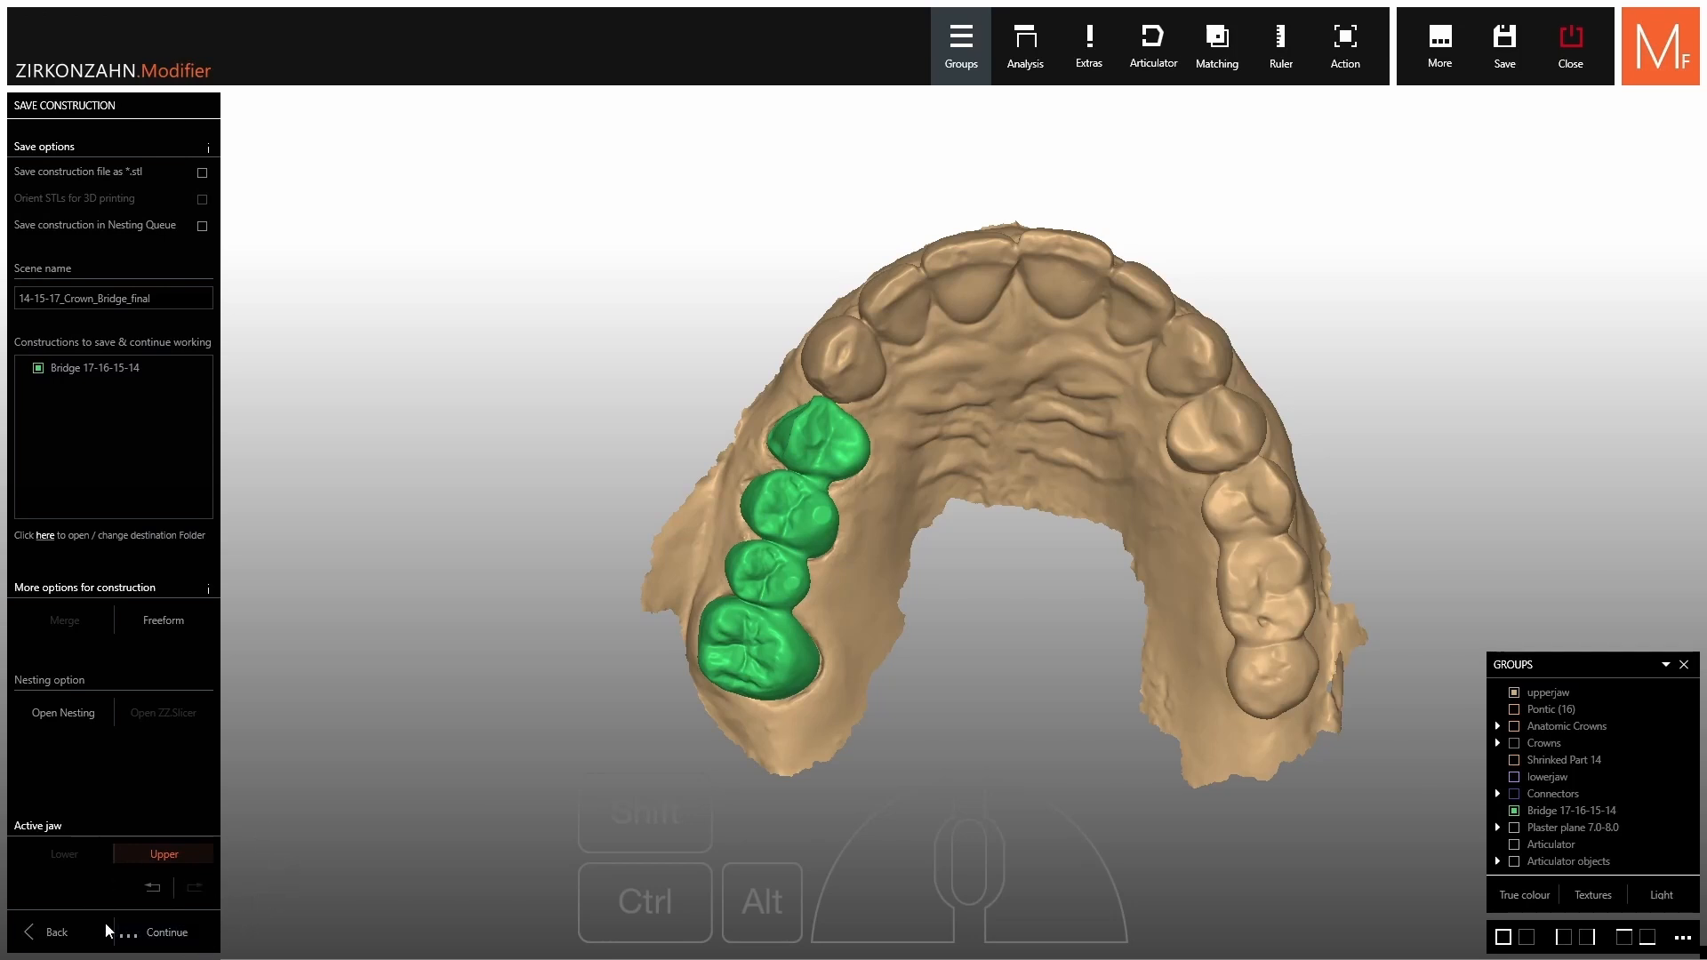
Return to Modifier, continue to the construction type selection, and show only the finished bridge on the upper jaw.
click(162, 941)
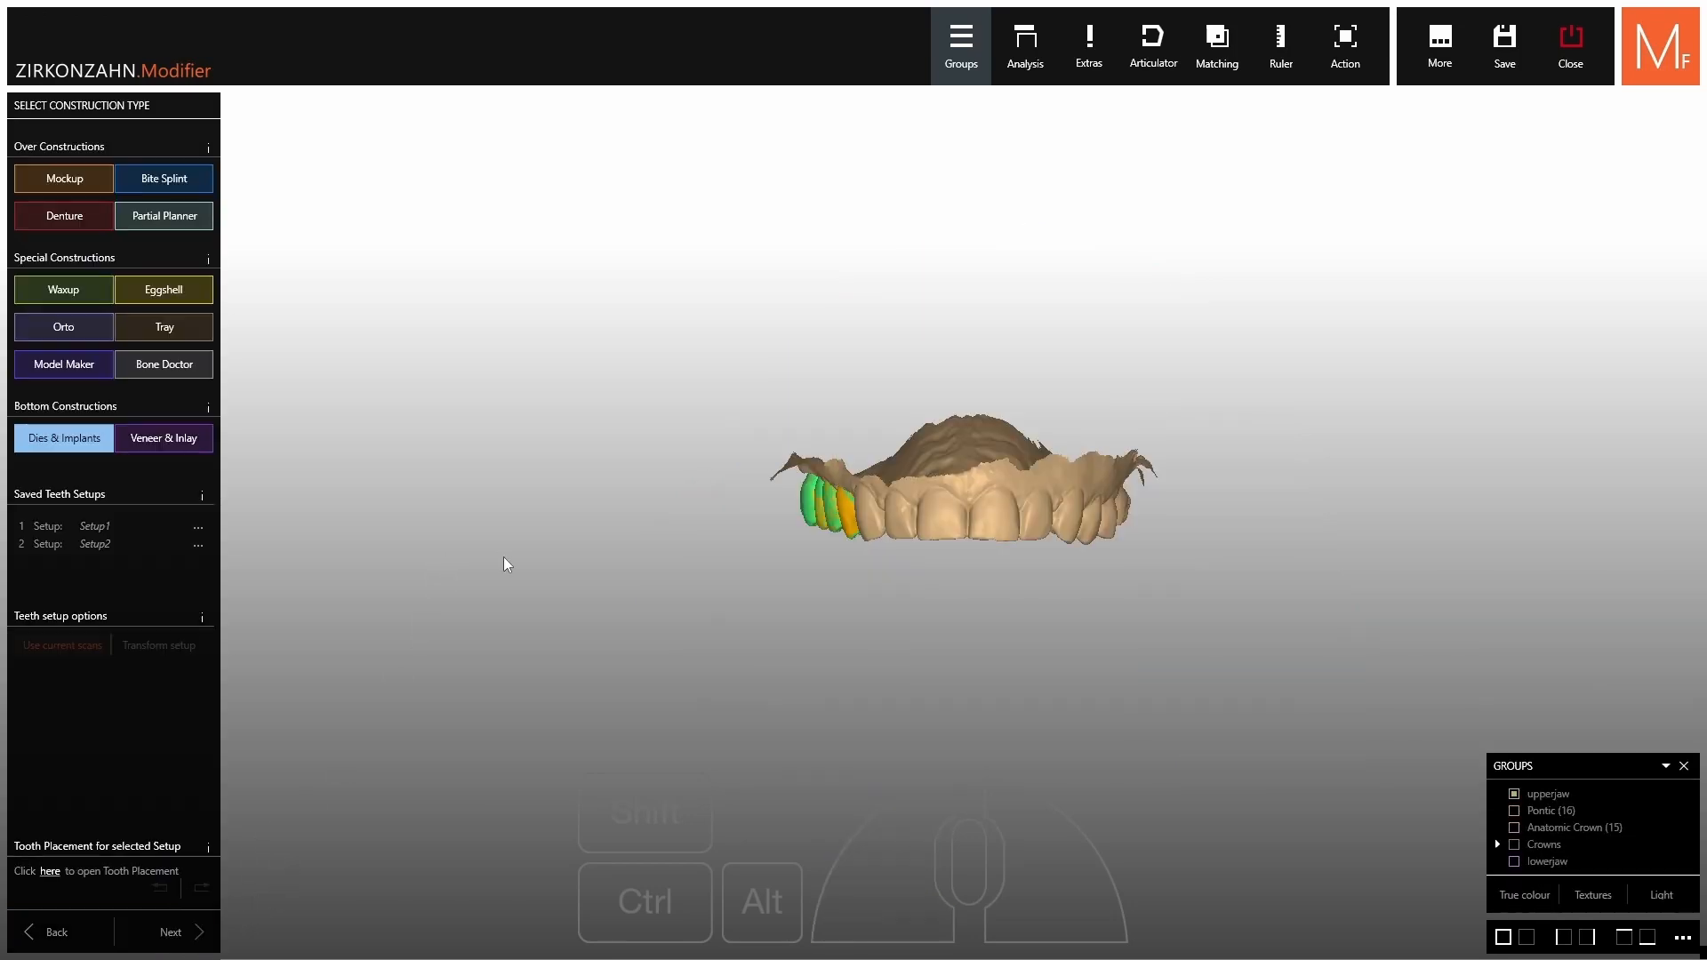
right_drag(1176, 704, 1132, 732)
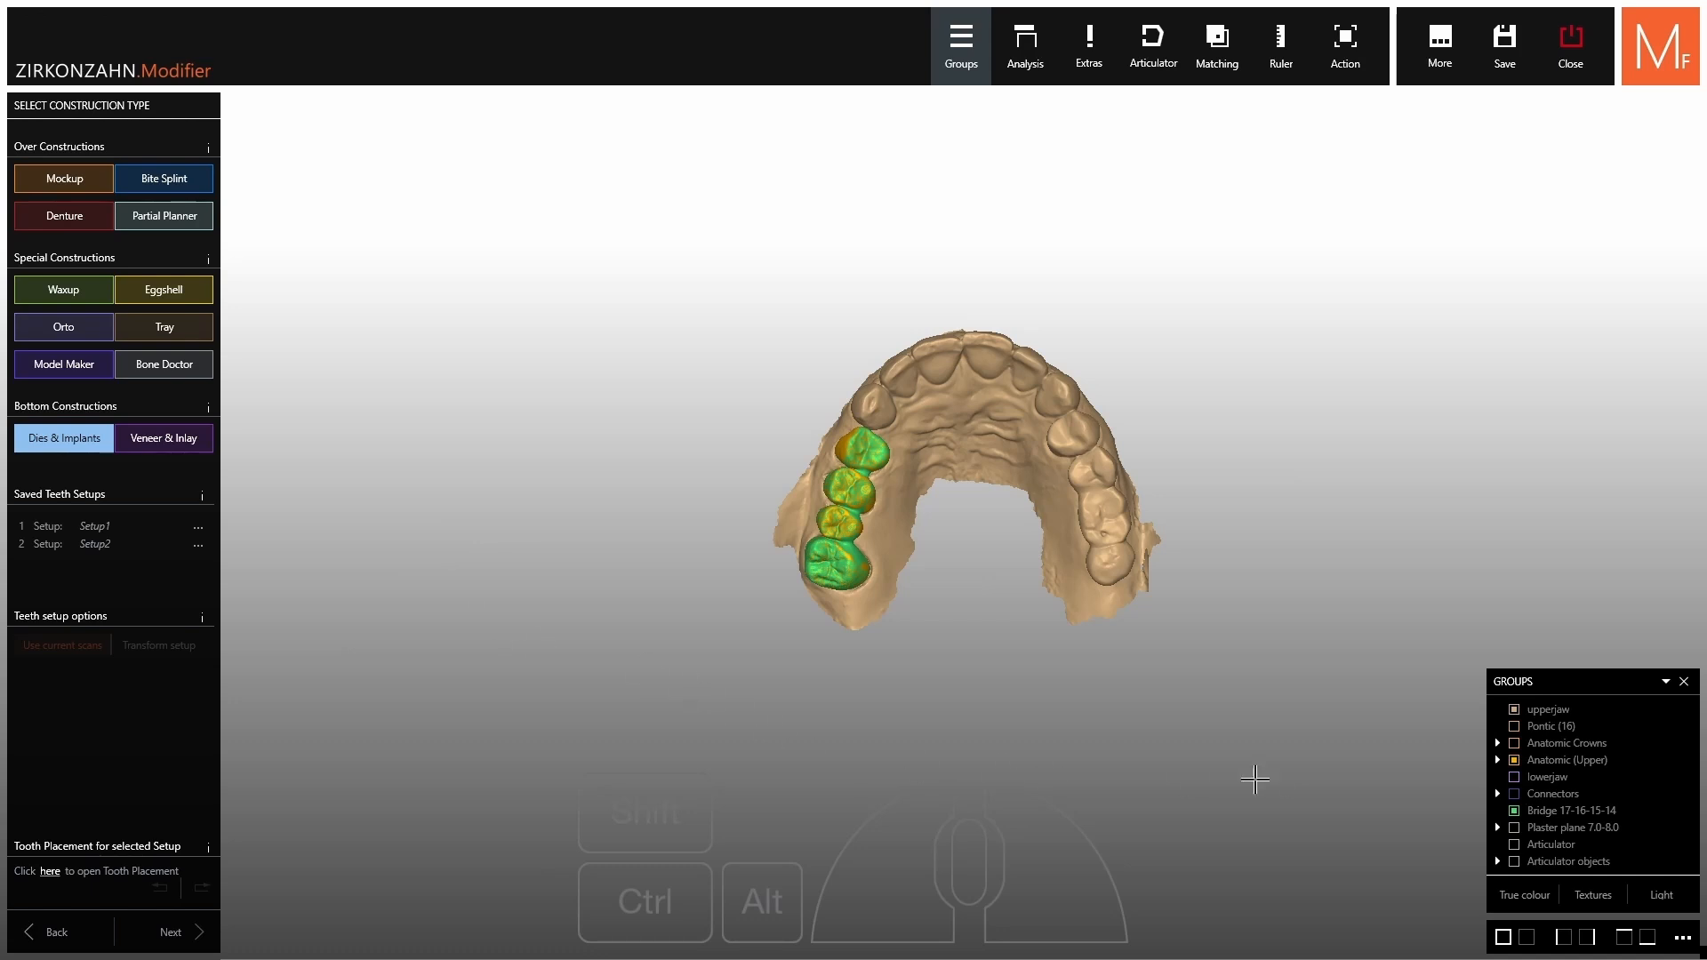
scroll(1012, 512, up, 3)
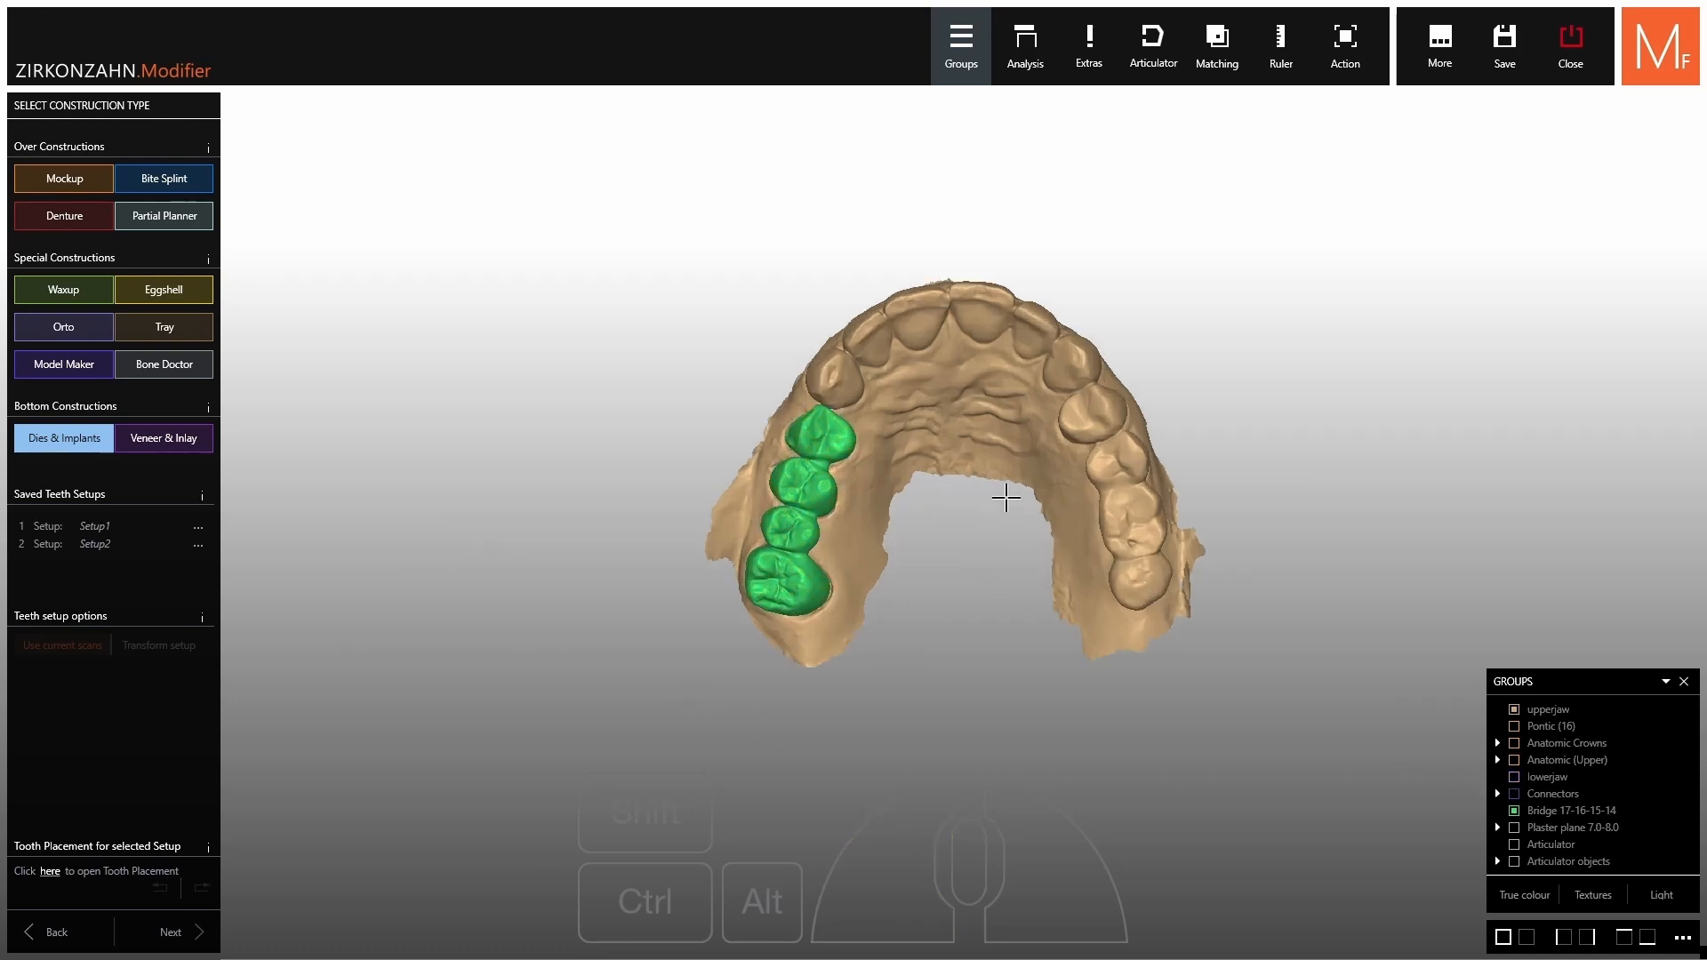
Start a Bite Splint construction on the upper jaw.
right_drag(1008, 497, 1004, 533)
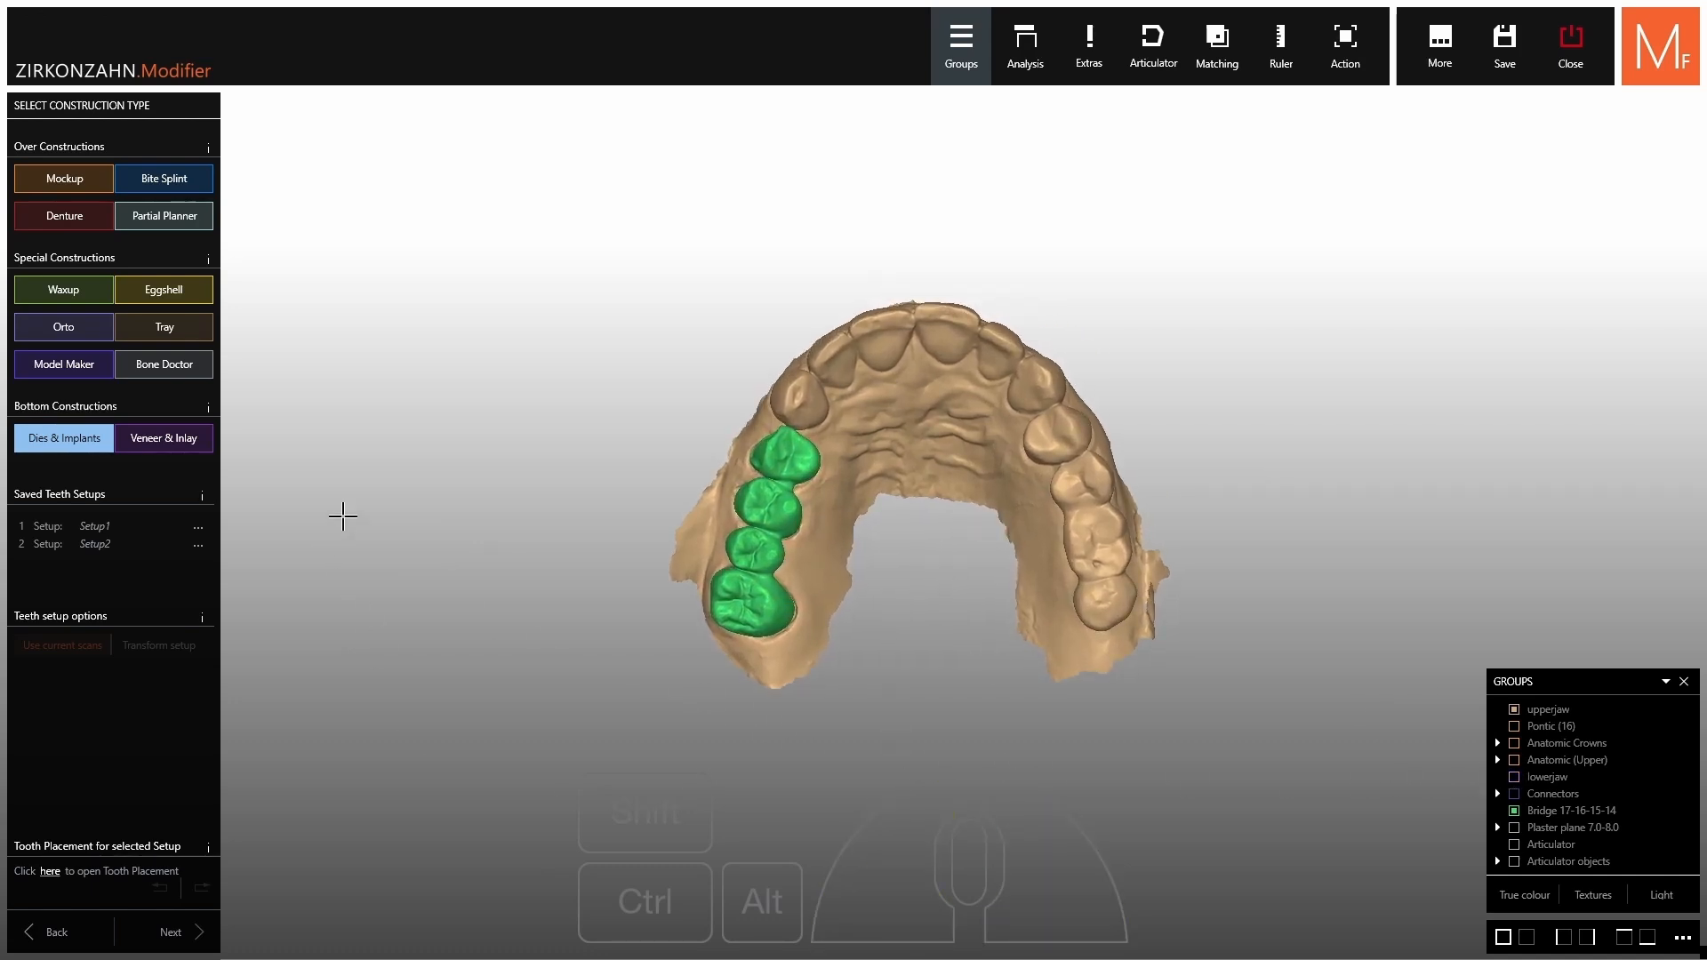
click(167, 183)
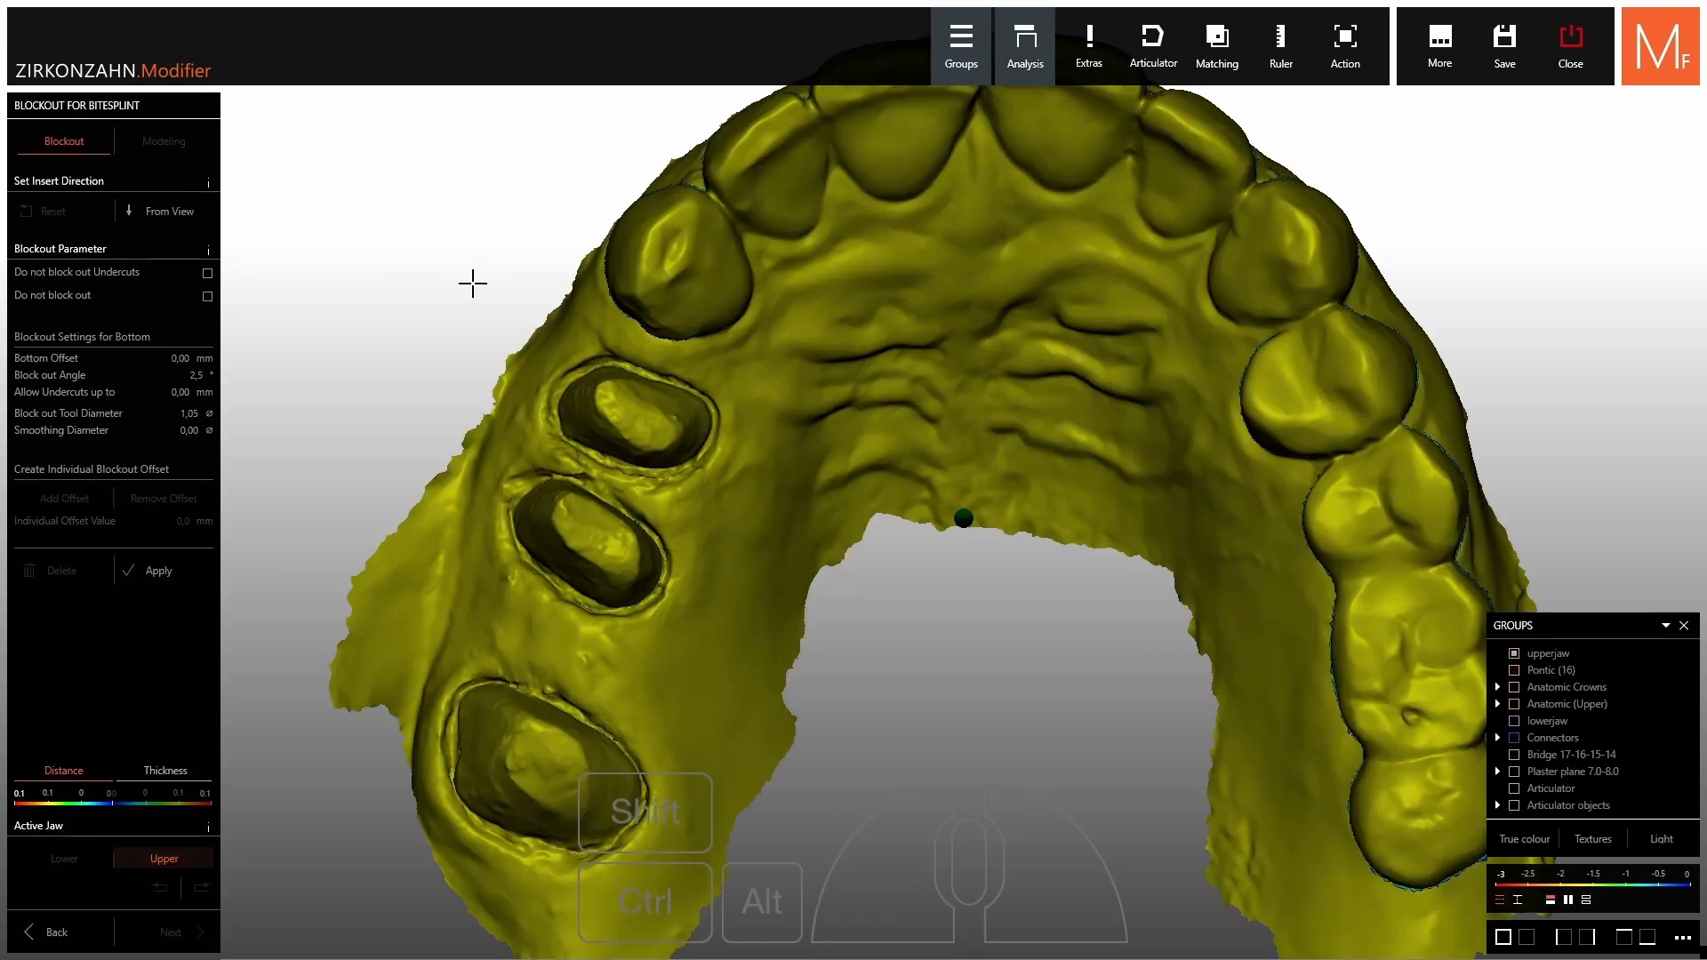
scroll(735, 353, down, 3)
right_drag(736, 353, 735, 346)
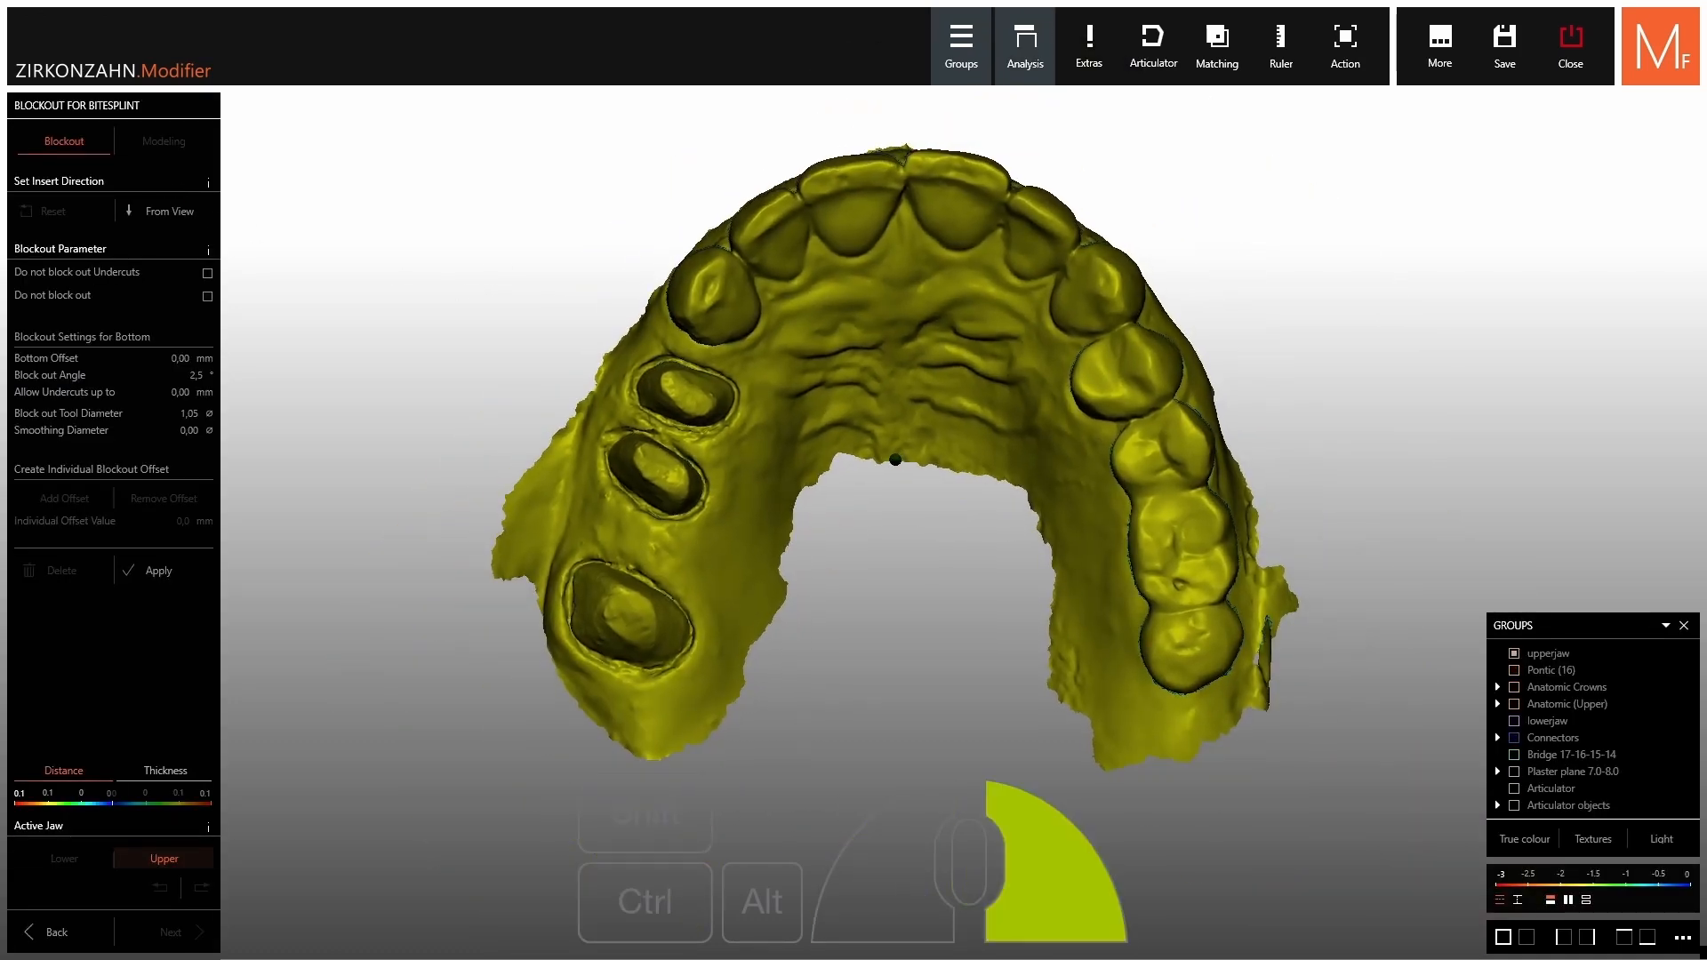
right_drag(871, 420, 897, 456)
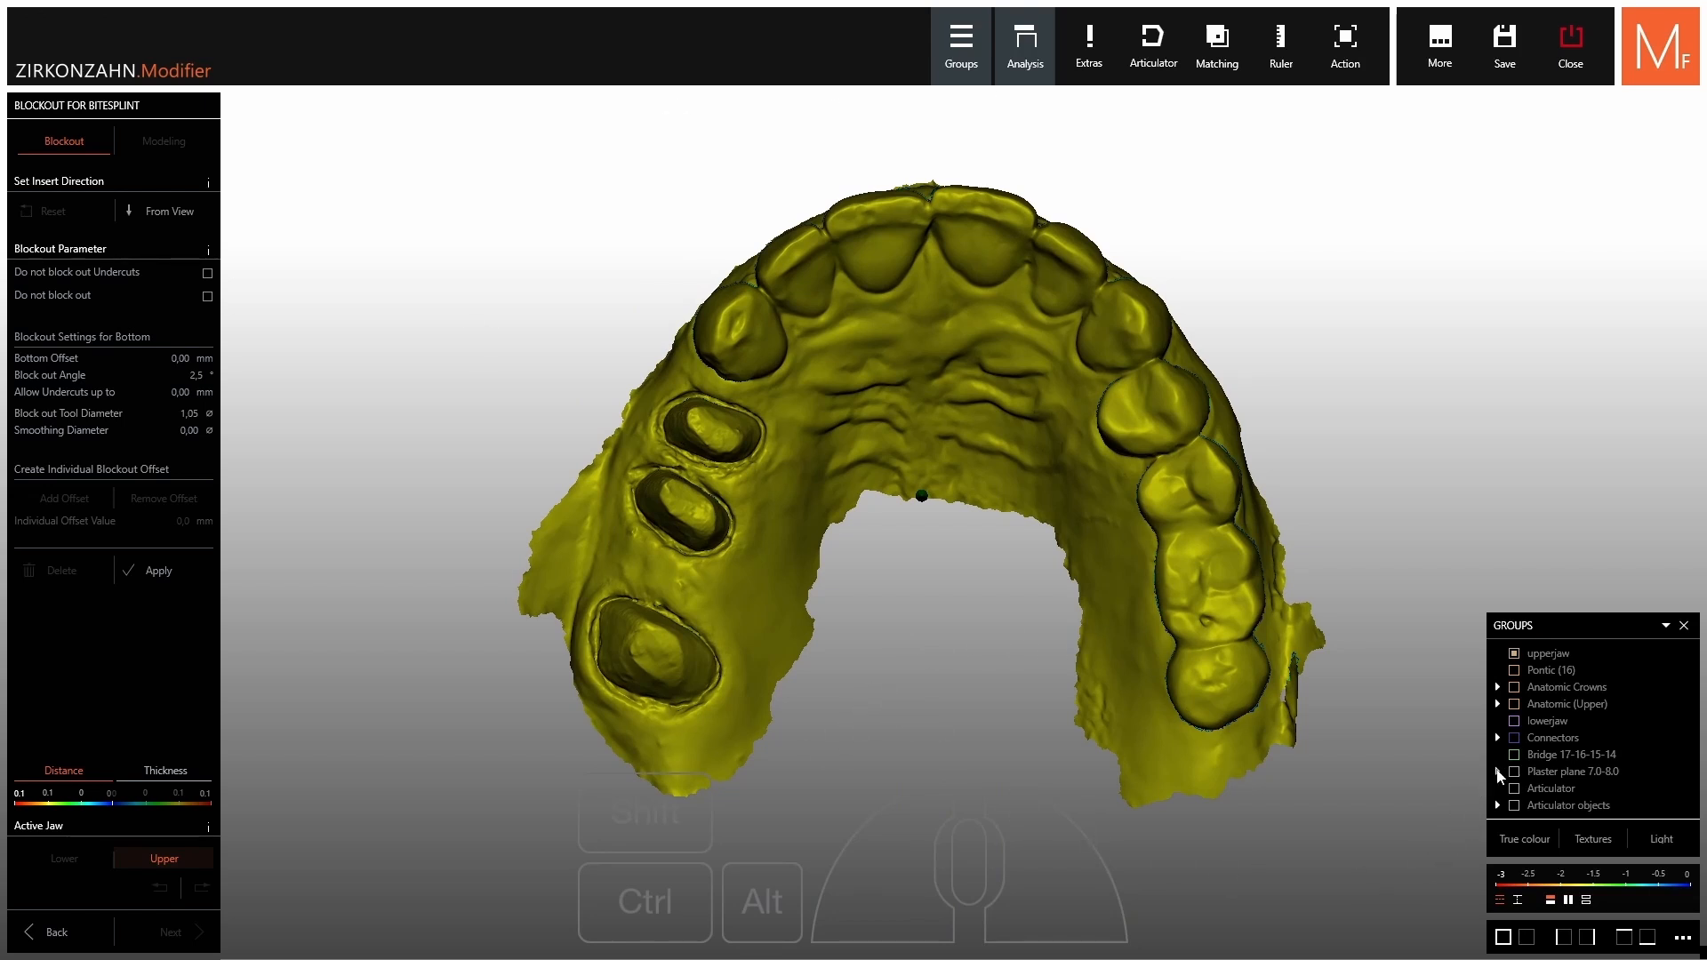
Show Bridge 17-16-15-14 on the upper jaw and include it in the bite splint blockout.
click(1514, 755)
right_drag(978, 598, 801, 534)
key(ctrl)
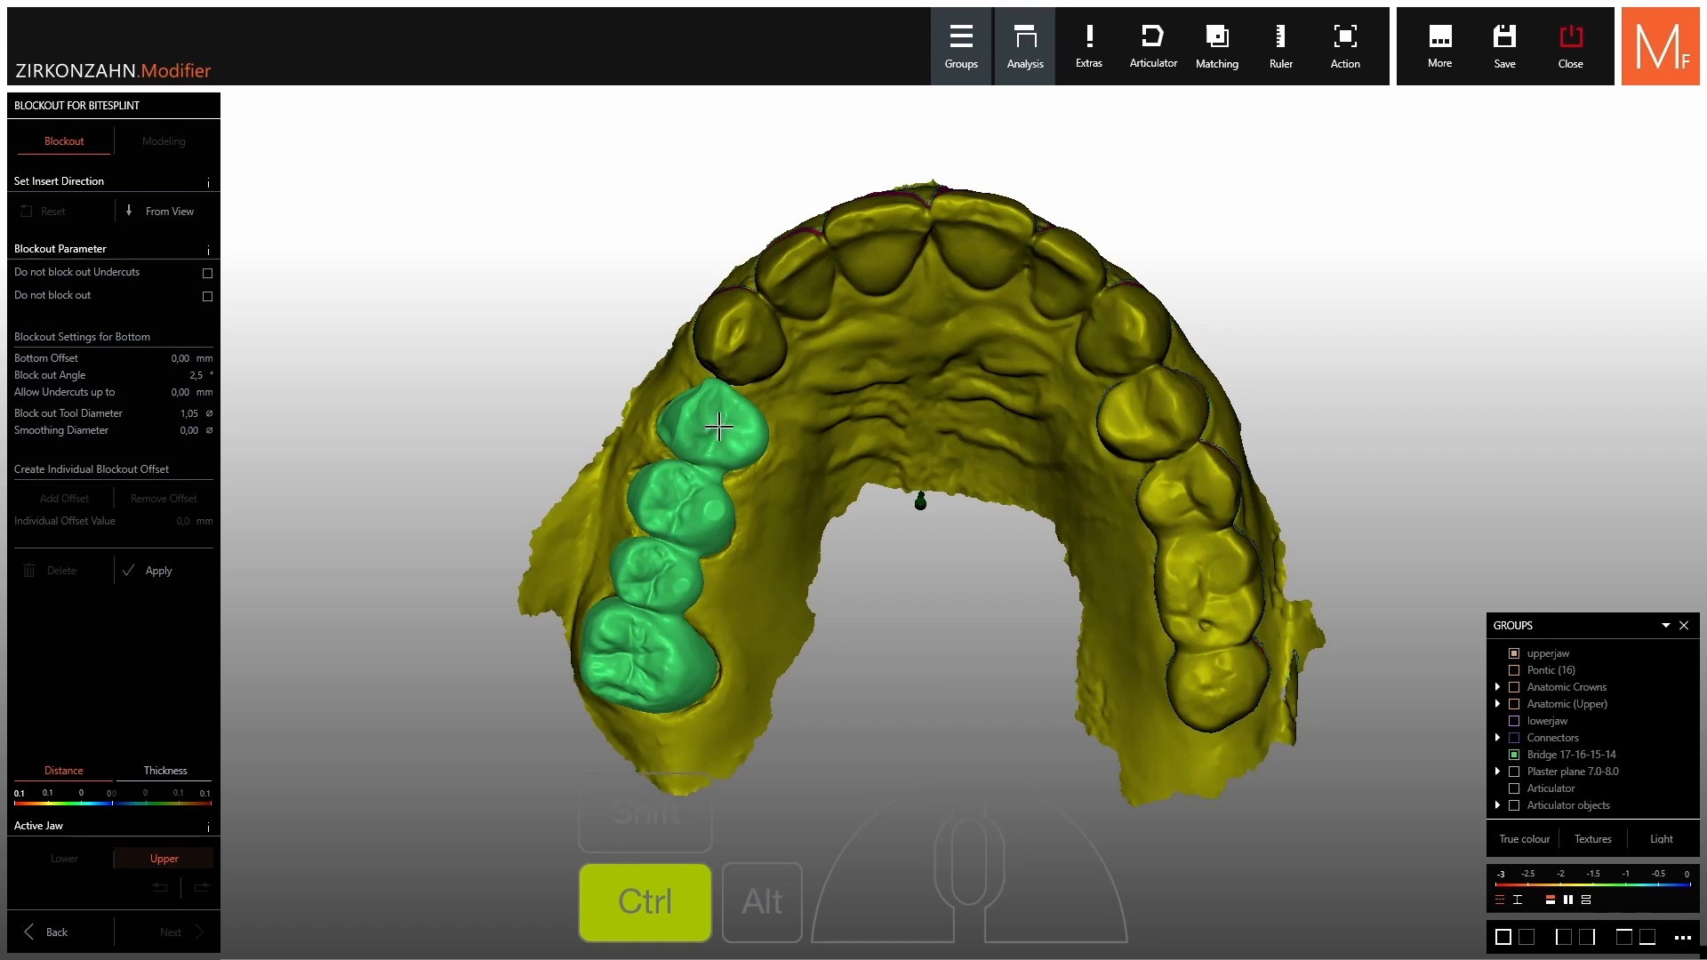
ctrl+click(720, 426)
Align the view with the occlusal surfaces and set the insert direction from this view.
right_drag(905, 532, 754, 478)
click(168, 213)
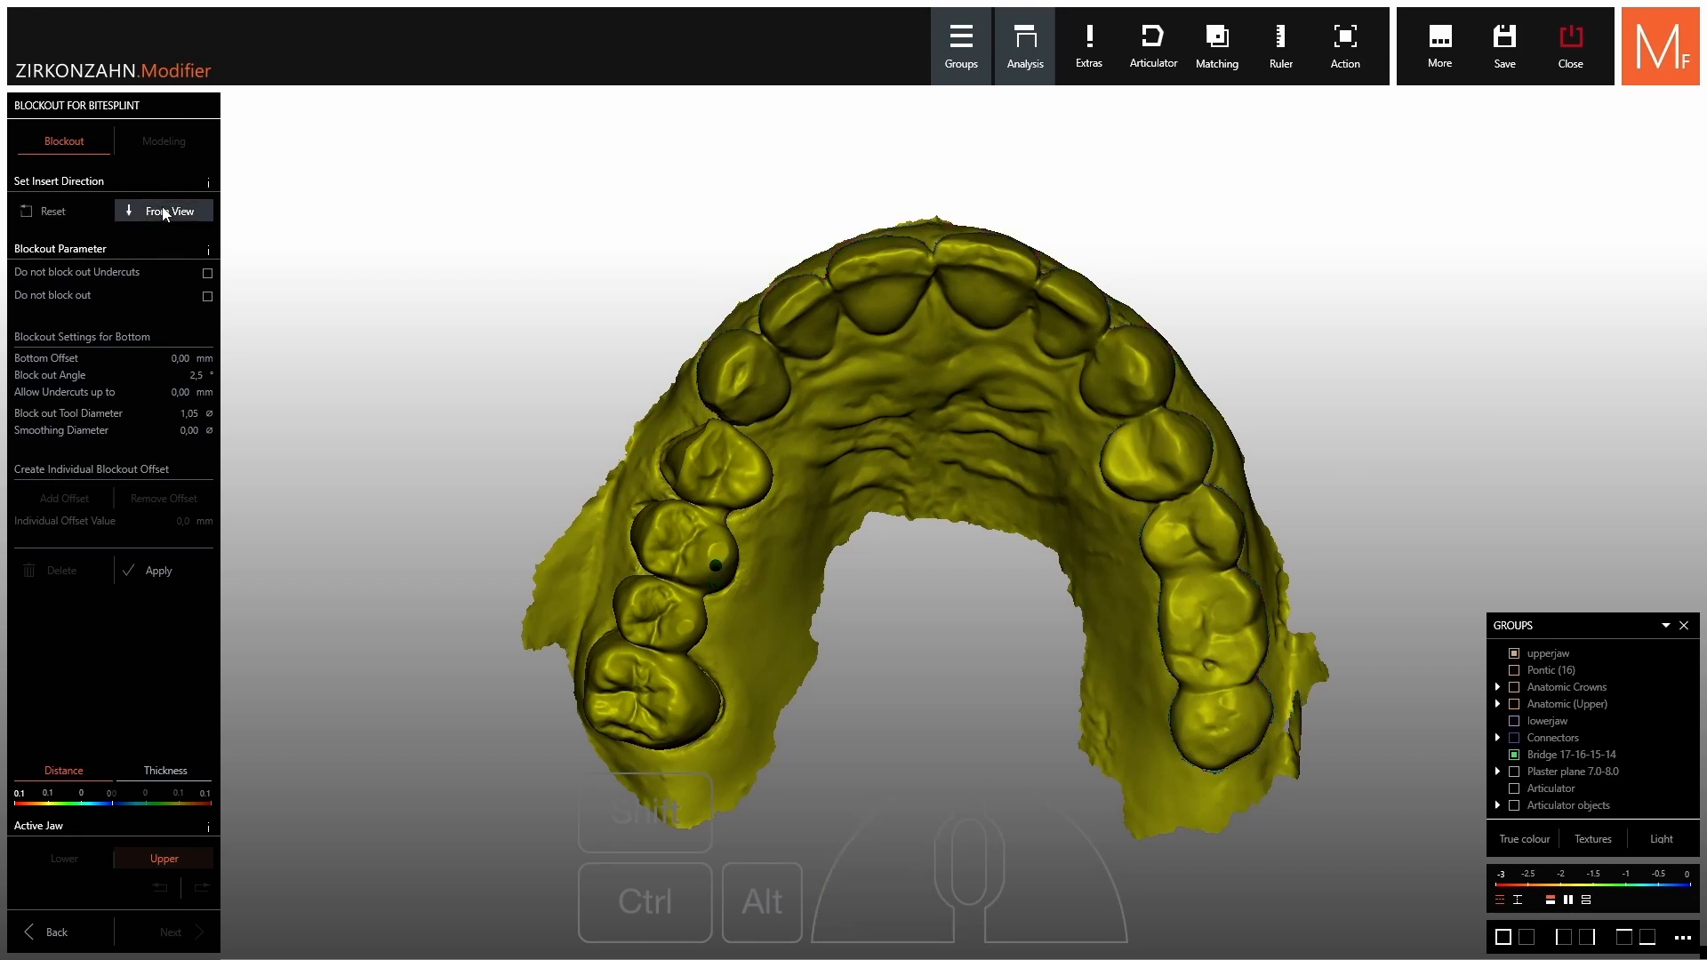
right_drag(866, 435, 847, 419)
click(160, 213)
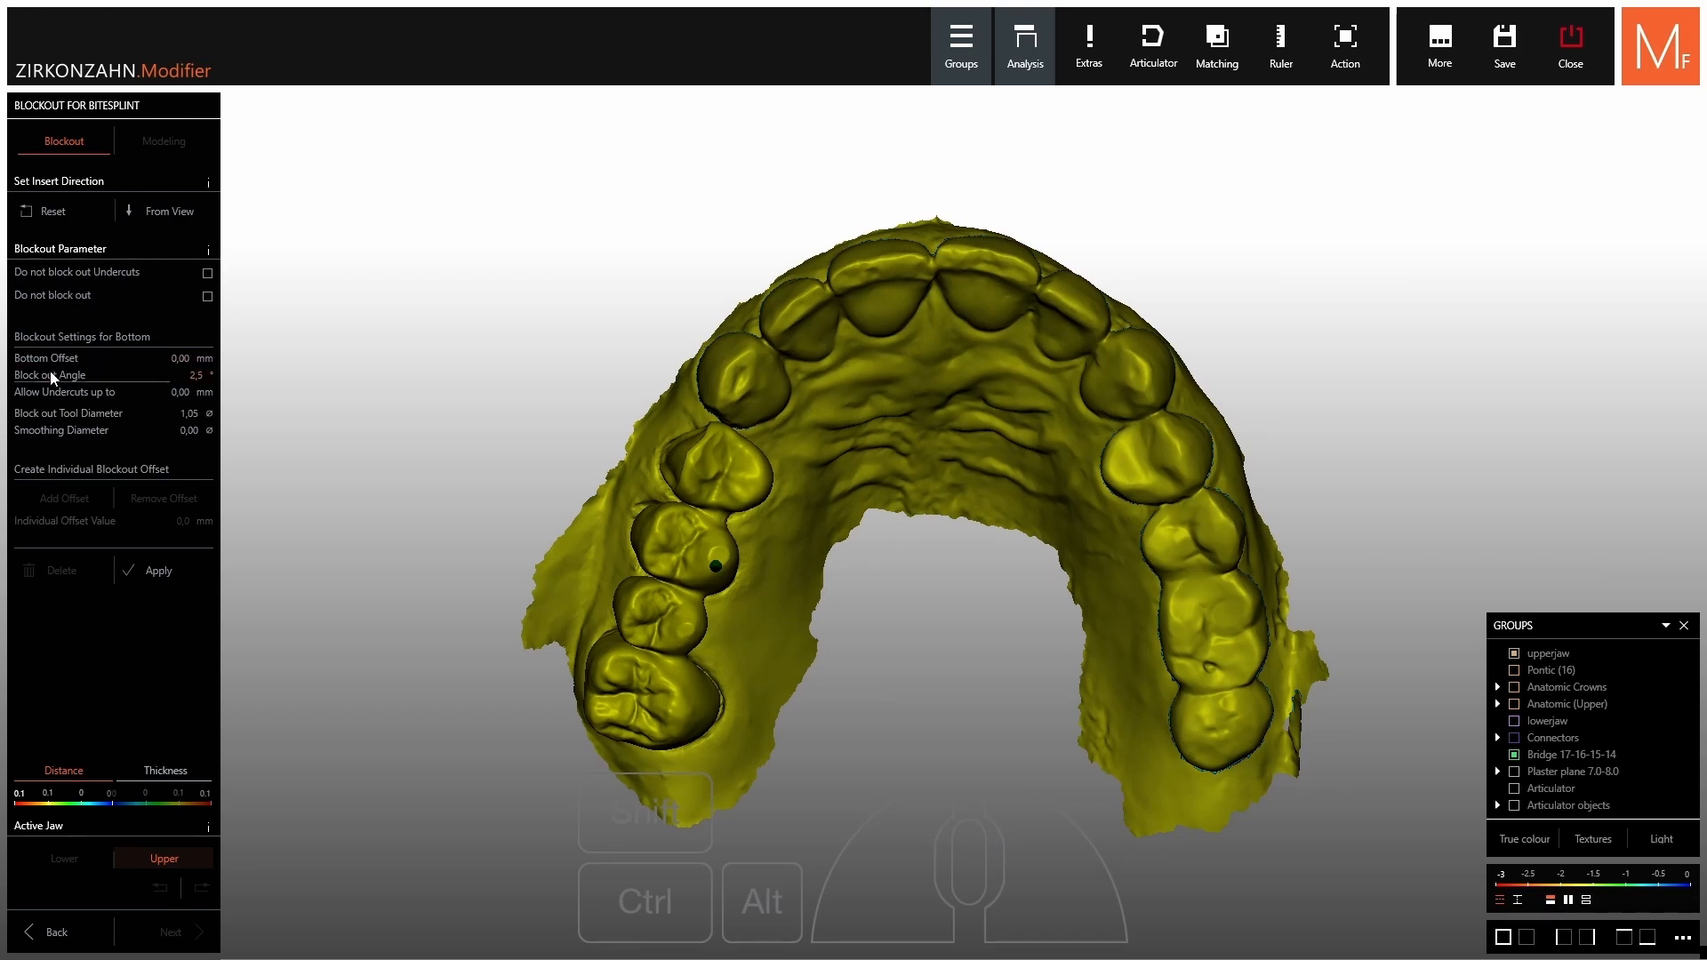
Set the blockout angle to 0.0° and allowed undercuts to 0.40 mm, apply the blockout, and display it opaque.
mouse_move(60, 384)
mouse_down()
mouse_move(32, 388)
mouse_move(52, 361)
mouse_move(26, 404)
mouse_move(51, 404)
mouse_up()
click(153, 571)
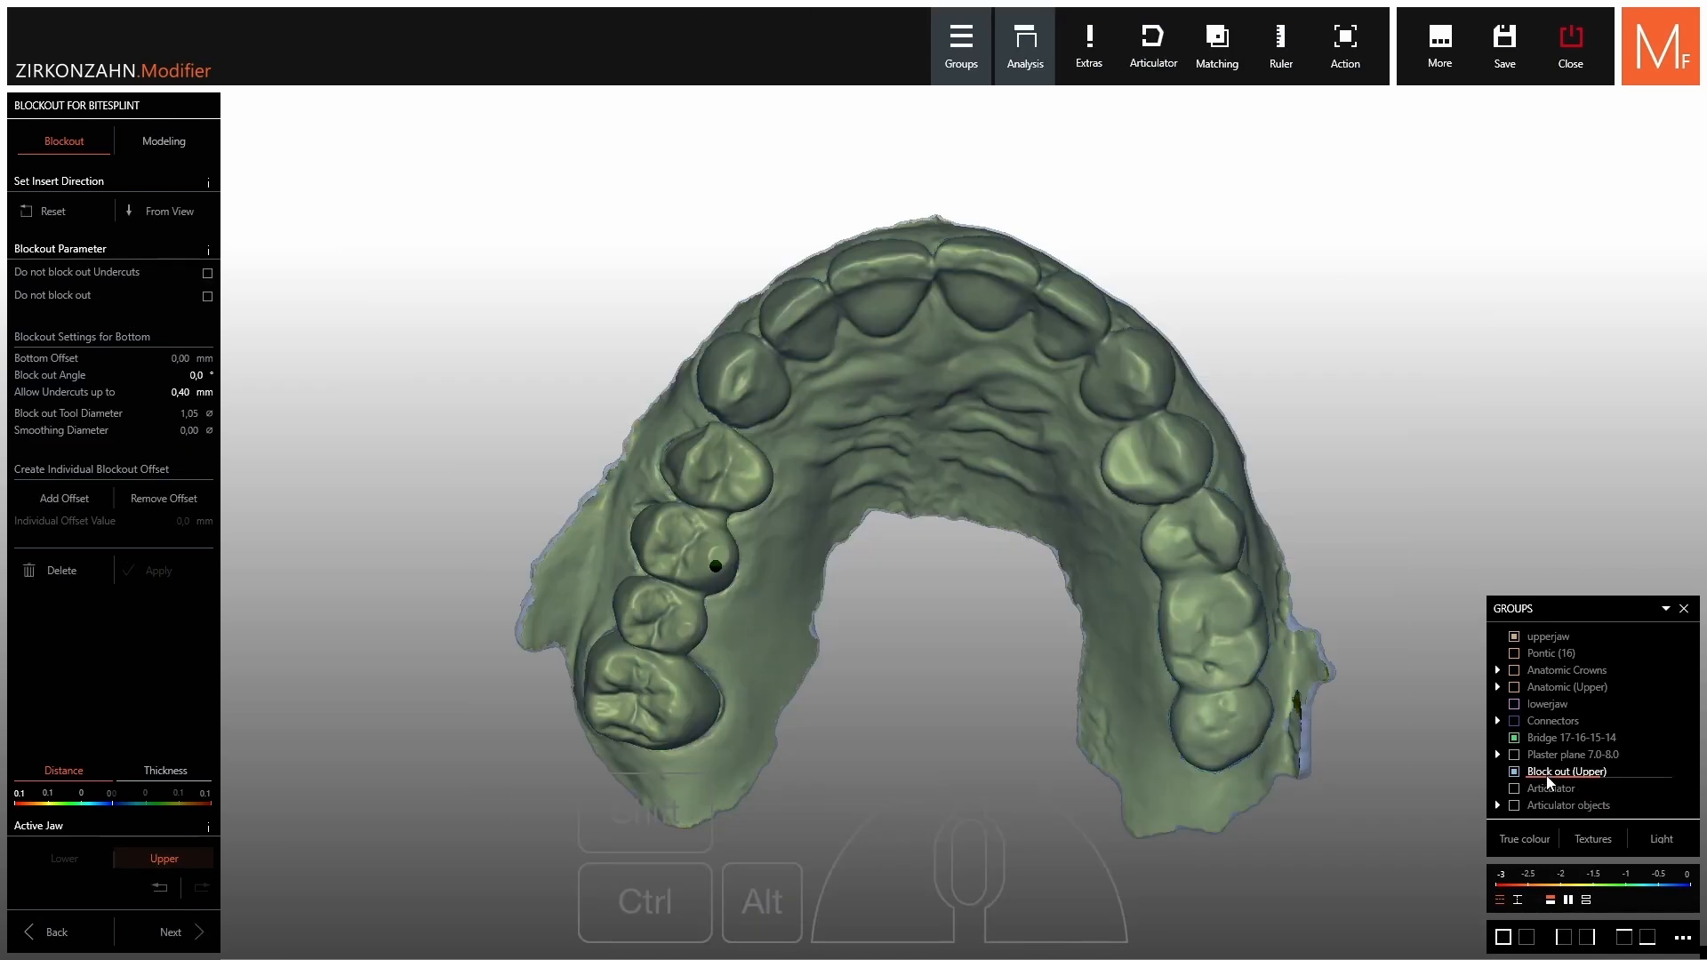
click(1637, 778)
mouse_move(1122, 640)
right_down()
mouse_move(1122, 597)
mouse_move(1122, 621)
right_up()
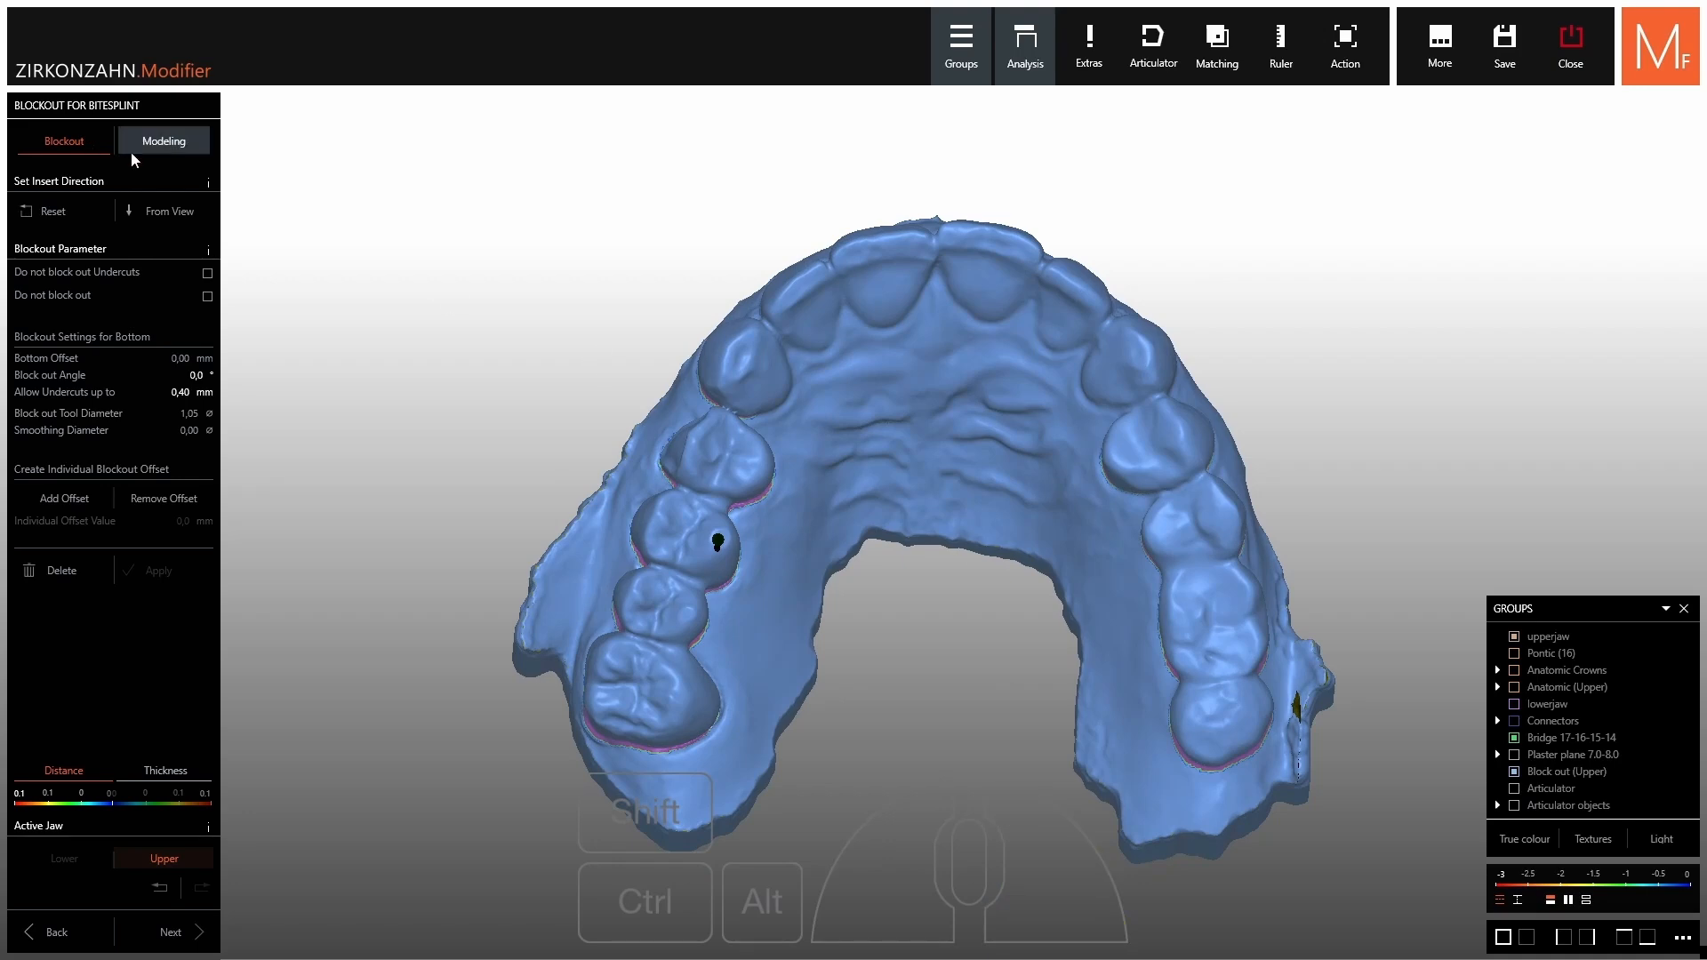
Open blockout modelling and rework the blockout around the front bridge teeth with the large brush, adjusting its size.
click(178, 142)
scroll(657, 386, up, 5)
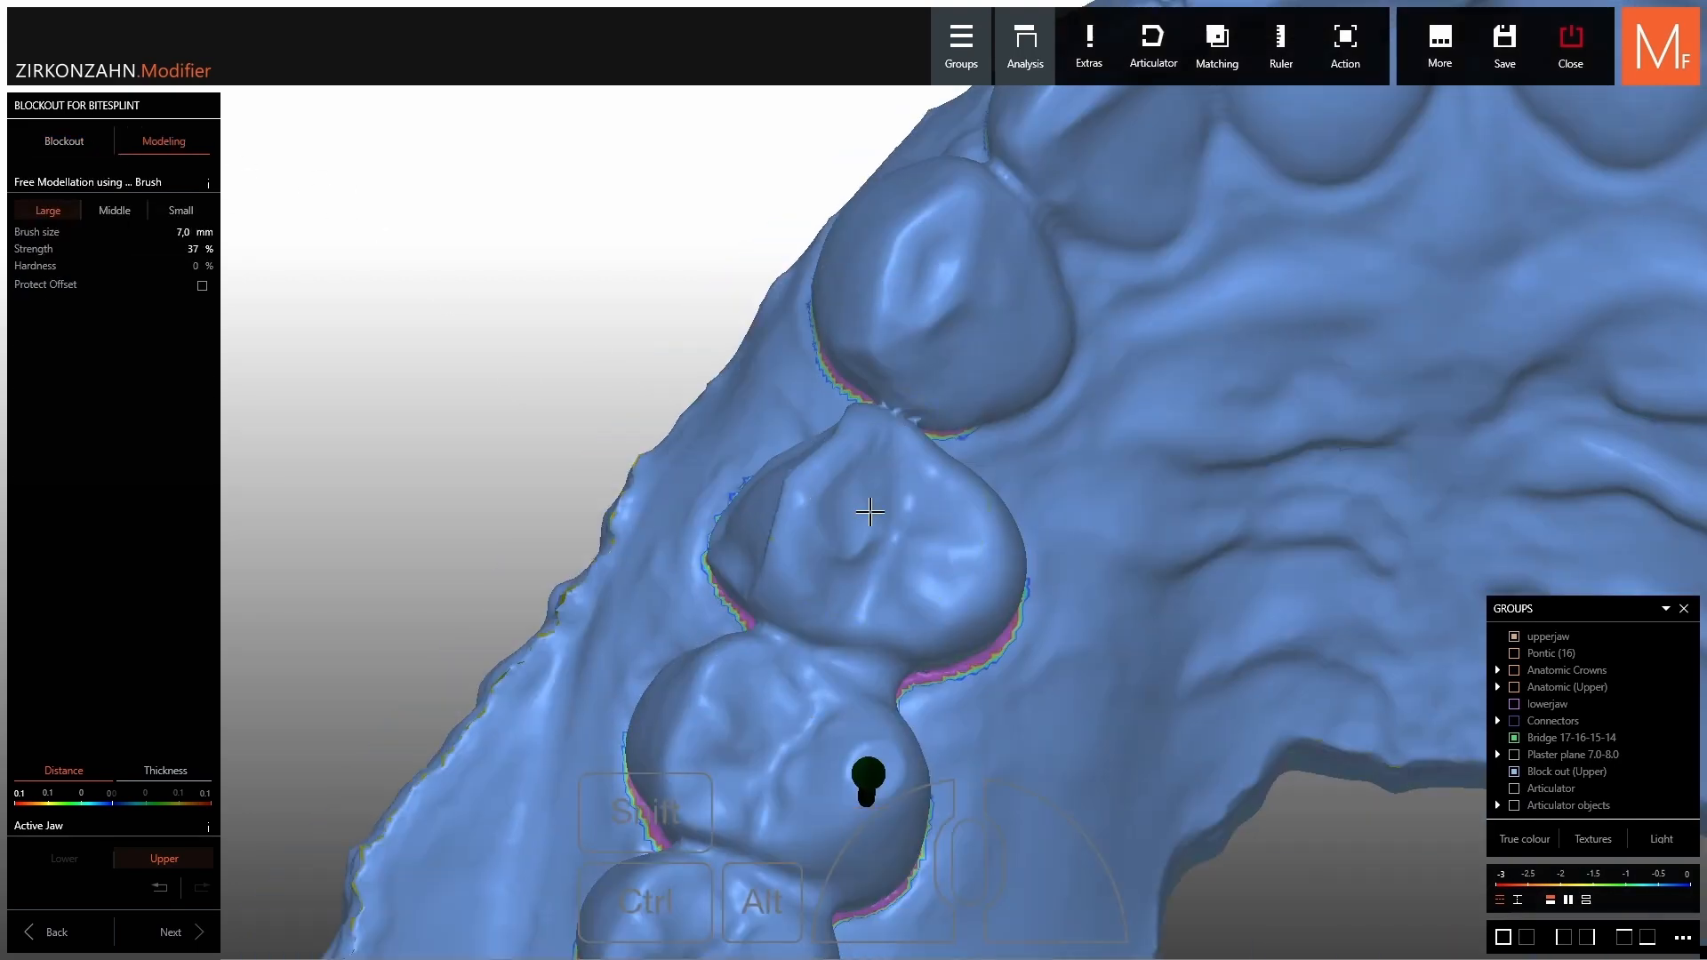
right_drag(865, 503, 866, 495)
shift+scroll(1010, 450, down, 5)
mouse_move(1010, 449)
ctrl+mouse_down()
mouse_move(976, 429)
mouse_move(1015, 457)
ctrl+mouse_up()
shift+scroll(1014, 453, up, 3)
right_drag(1109, 633, 1120, 643)
shift+scroll(1018, 729, up, 3)
mouse_move(1018, 729)
ctrl+mouse_down()
mouse_move(1020, 745)
mouse_move(1013, 729)
mouse_move(1058, 677)
ctrl+mouse_up()
ctrl+drag(1117, 577, 1115, 581)
Raise the brush strength to 40% and rework the palatal undercuts of the bridge back to tooth 17 with a 4.5 mm brush.
right_drag(1058, 841, 968, 553)
ctrl+scroll(965, 553, up, 3)
mouse_move(967, 569)
ctrl+mouse_down()
mouse_move(981, 618)
mouse_move(827, 699)
mouse_move(844, 744)
ctrl+mouse_up()
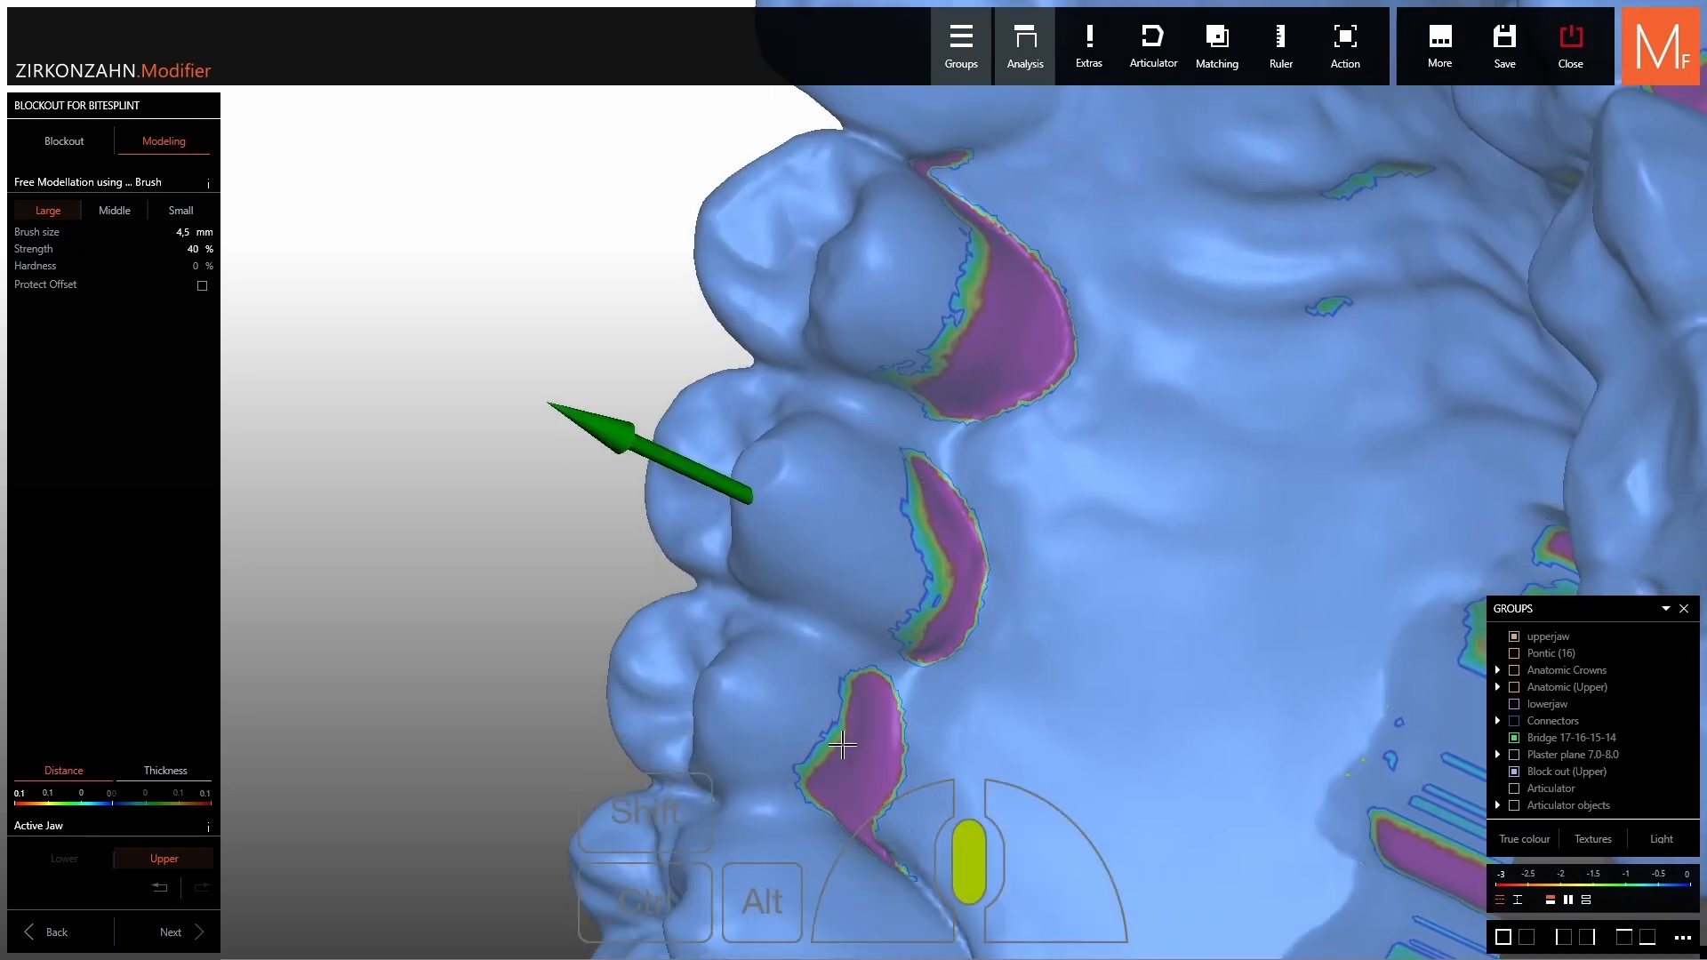
middle_drag(845, 743, 953, 505)
ctrl+drag(953, 505, 1022, 657)
right_drag(1022, 657, 1058, 751)
mouse_move(1058, 752)
ctrl+mouse_down()
mouse_move(1036, 797)
mouse_move(965, 840)
ctrl+mouse_up()
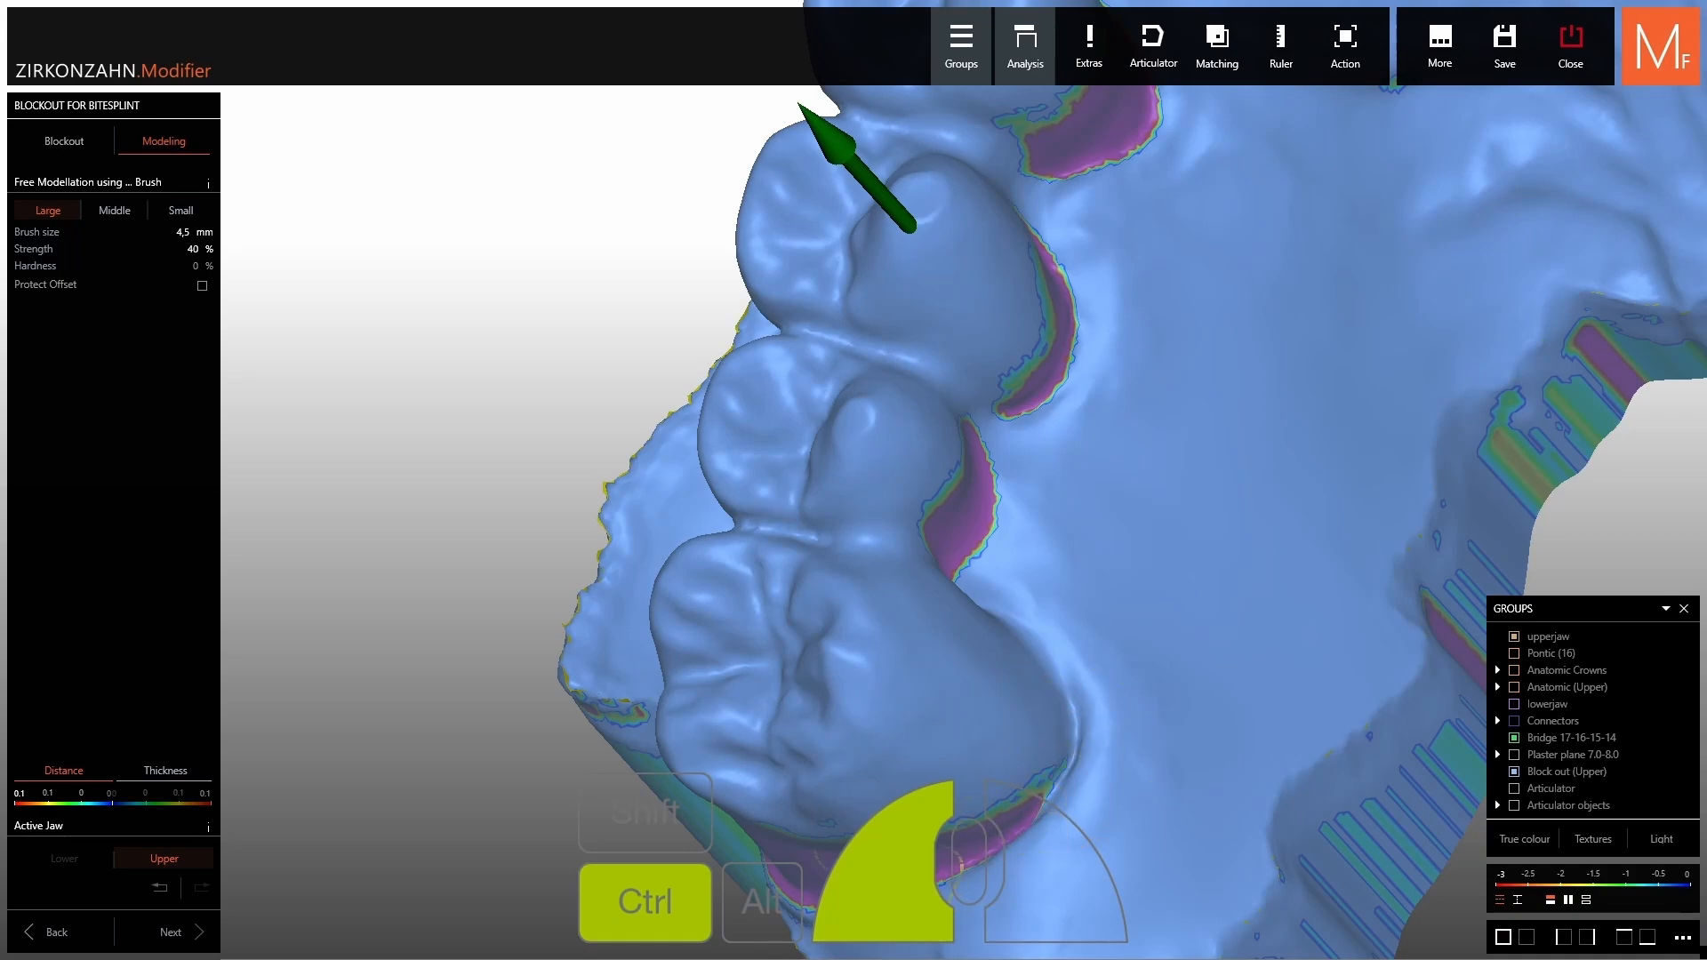
Enlarge the brush and rework the blockout undercuts around the rear end of the bridge.
mouse_move(965, 840)
right_down()
mouse_move(1049, 782)
mouse_move(1023, 720)
right_up()
shift+scroll(853, 703, up, 3)
ctrl+drag(835, 685, 854, 738)
mouse_move(854, 738)
right_down()
mouse_move(898, 756)
mouse_move(889, 623)
right_up()
ctrl+drag(889, 623, 760, 653)
mouse_move(760, 653)
right_down()
mouse_move(826, 605)
mouse_move(853, 551)
right_up()
ctrl+drag(854, 551, 800, 604)
right_drag(800, 605, 836, 609)
Rework the blockout along the buccal margins of the bridge teeth, reducing the brush to 6.0 mm and then 5.0 mm.
right_drag(827, 382, 818, 342)
ctrl+drag(818, 342, 778, 390)
mouse_move(778, 390)
right_down()
mouse_move(858, 444)
mouse_move(854, 427)
right_up()
ctrl+drag(863, 409, 950, 282)
right_drag(949, 282, 949, 267)
shift+scroll(949, 271, down, 1)
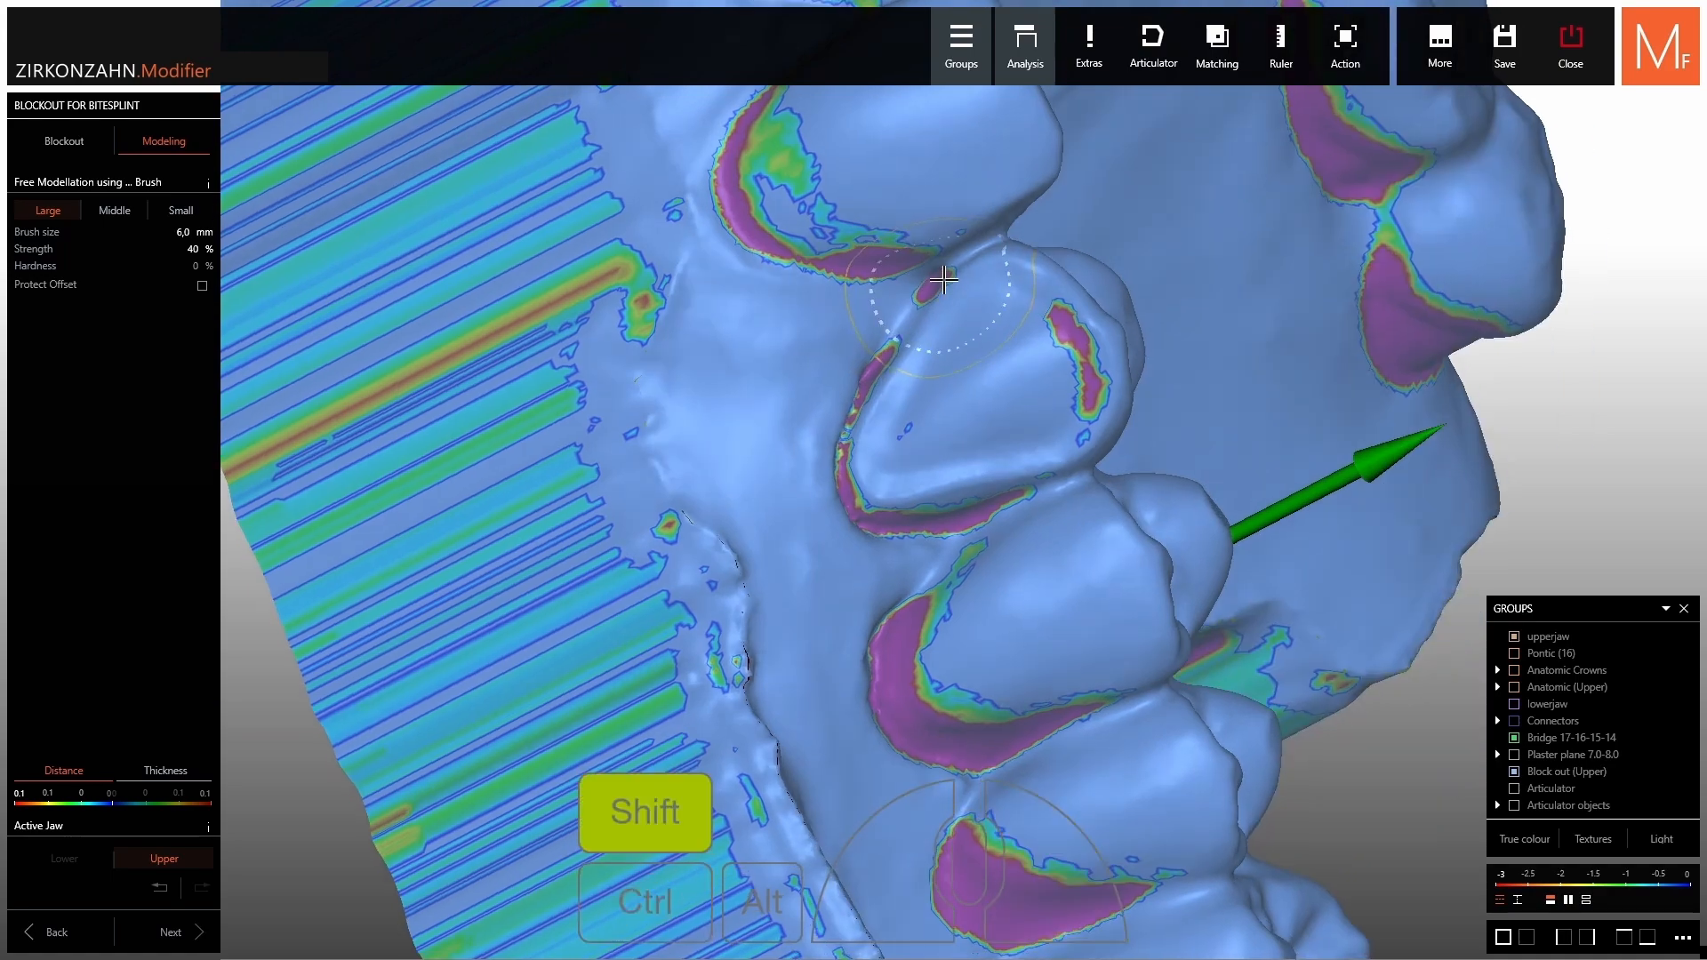
ctrl+drag(943, 278, 845, 498)
shift+scroll(929, 300, down, 1)
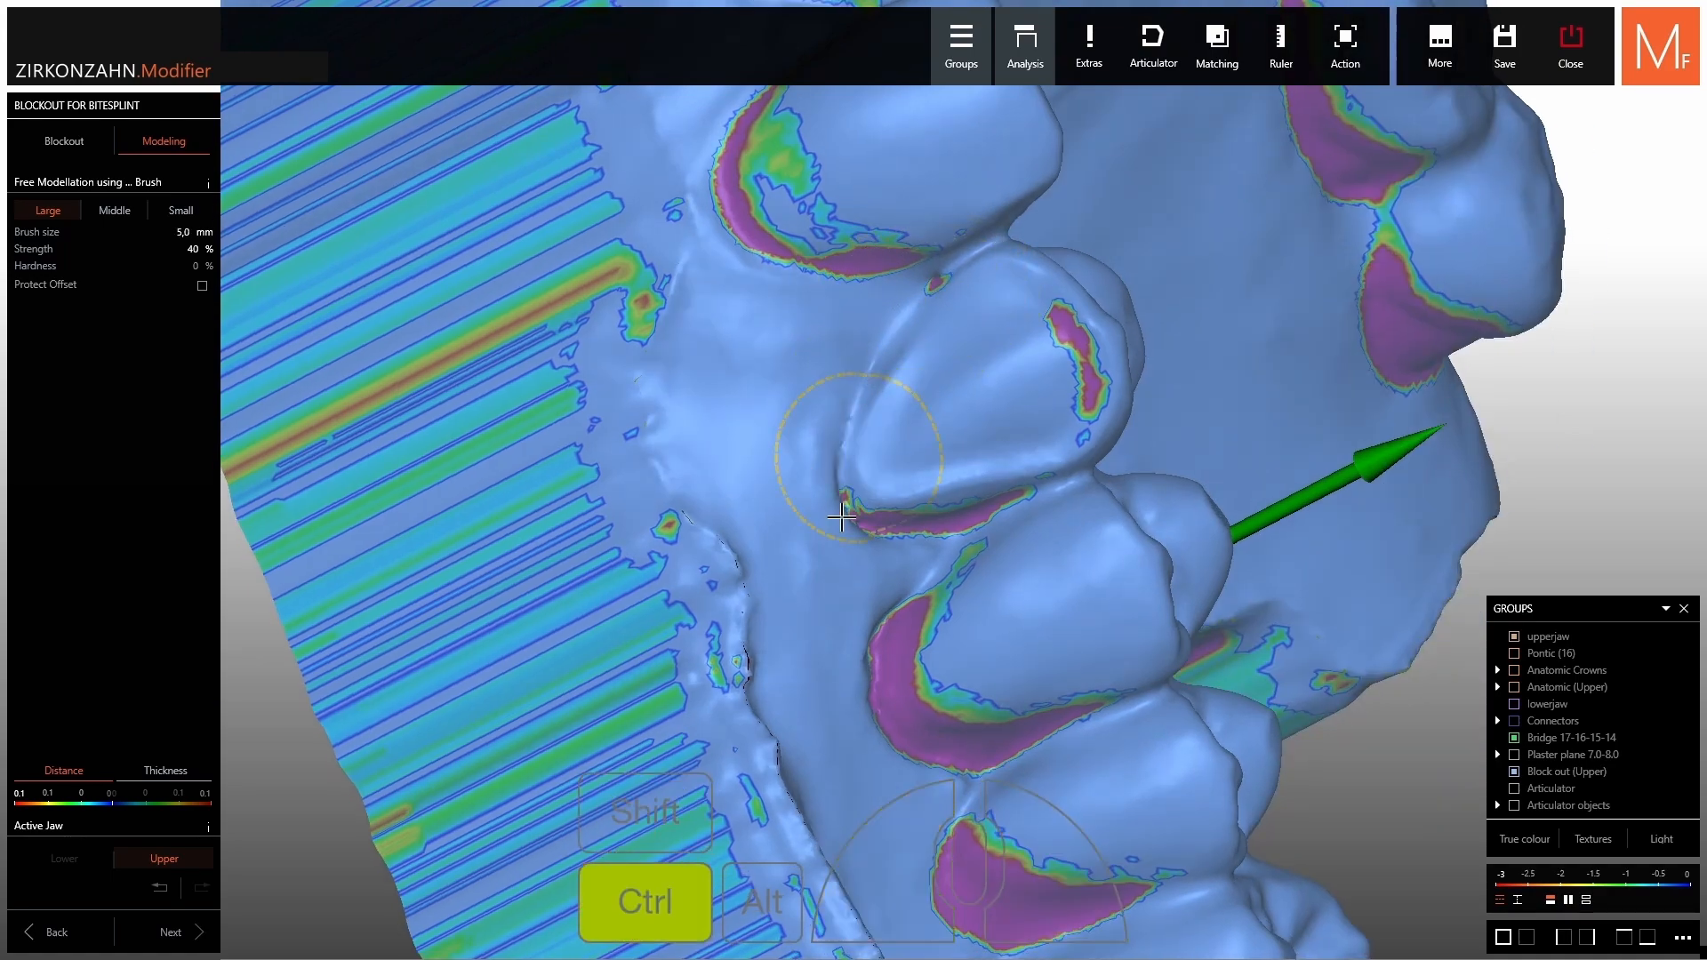
right_drag(845, 514, 925, 520)
ctrl+drag(1032, 502, 965, 538)
ctrl+drag(1032, 738, 959, 793)
Touch up the blockout with a 6.5 mm brush and continue to the bite splint creation.
right_drag(1236, 382, 1156, 418)
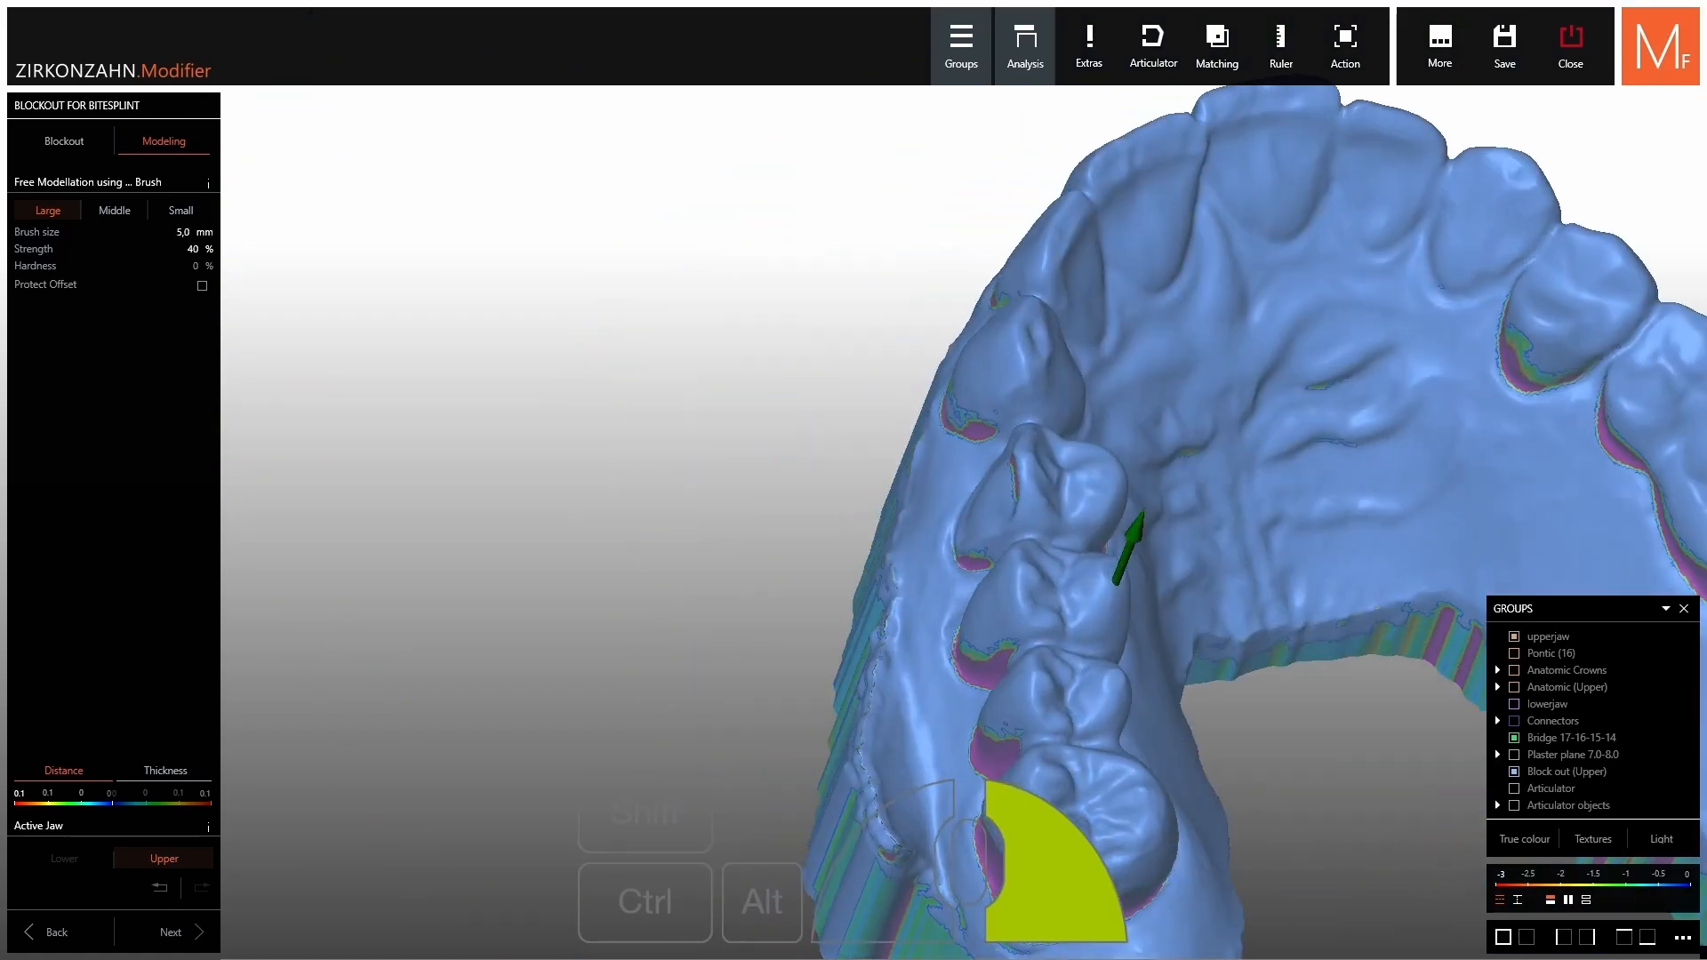
scroll(1186, 401, up, 1)
shift+scroll(1186, 401, up, 3)
ctrl+drag(1191, 378, 1197, 438)
mouse_move(1448, 647)
right_down()
mouse_move(1542, 689)
mouse_move(1085, 423)
right_up()
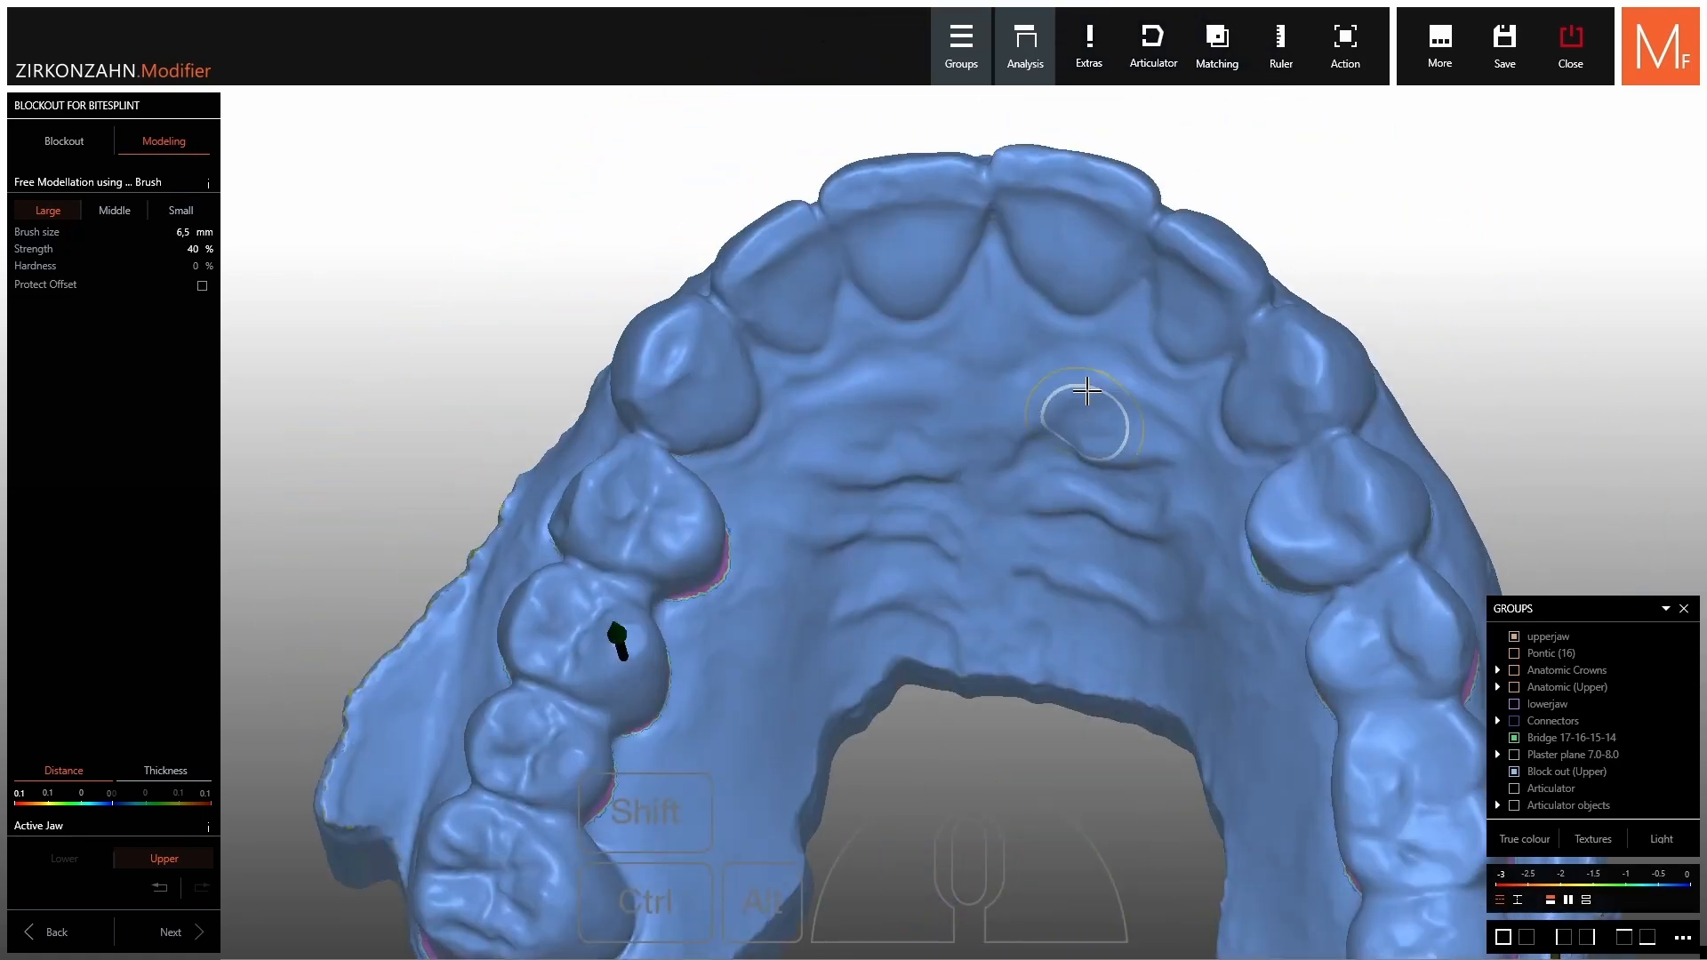
scroll(1085, 423, down, 3)
right_drag(1086, 569, 1053, 493)
click(156, 935)
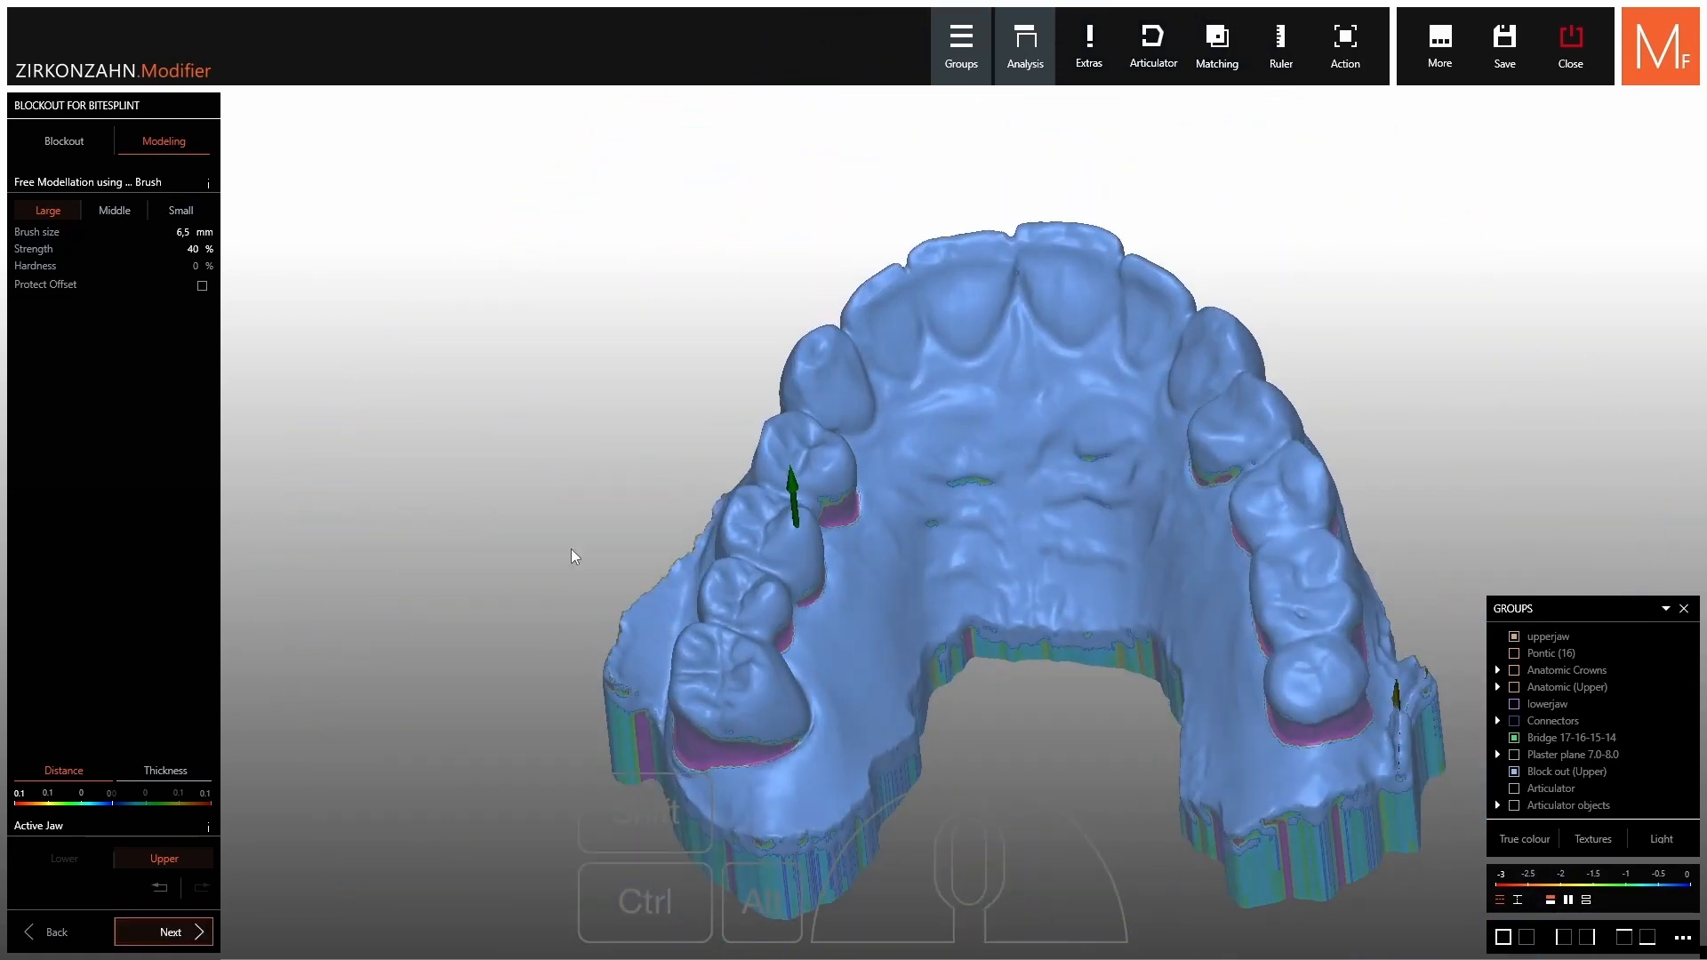
Start the splint margin line at the last upper left molar and trace it palatally forward past the left canine.
scroll(736, 412, up, 3)
right_drag(736, 412, 1193, 565)
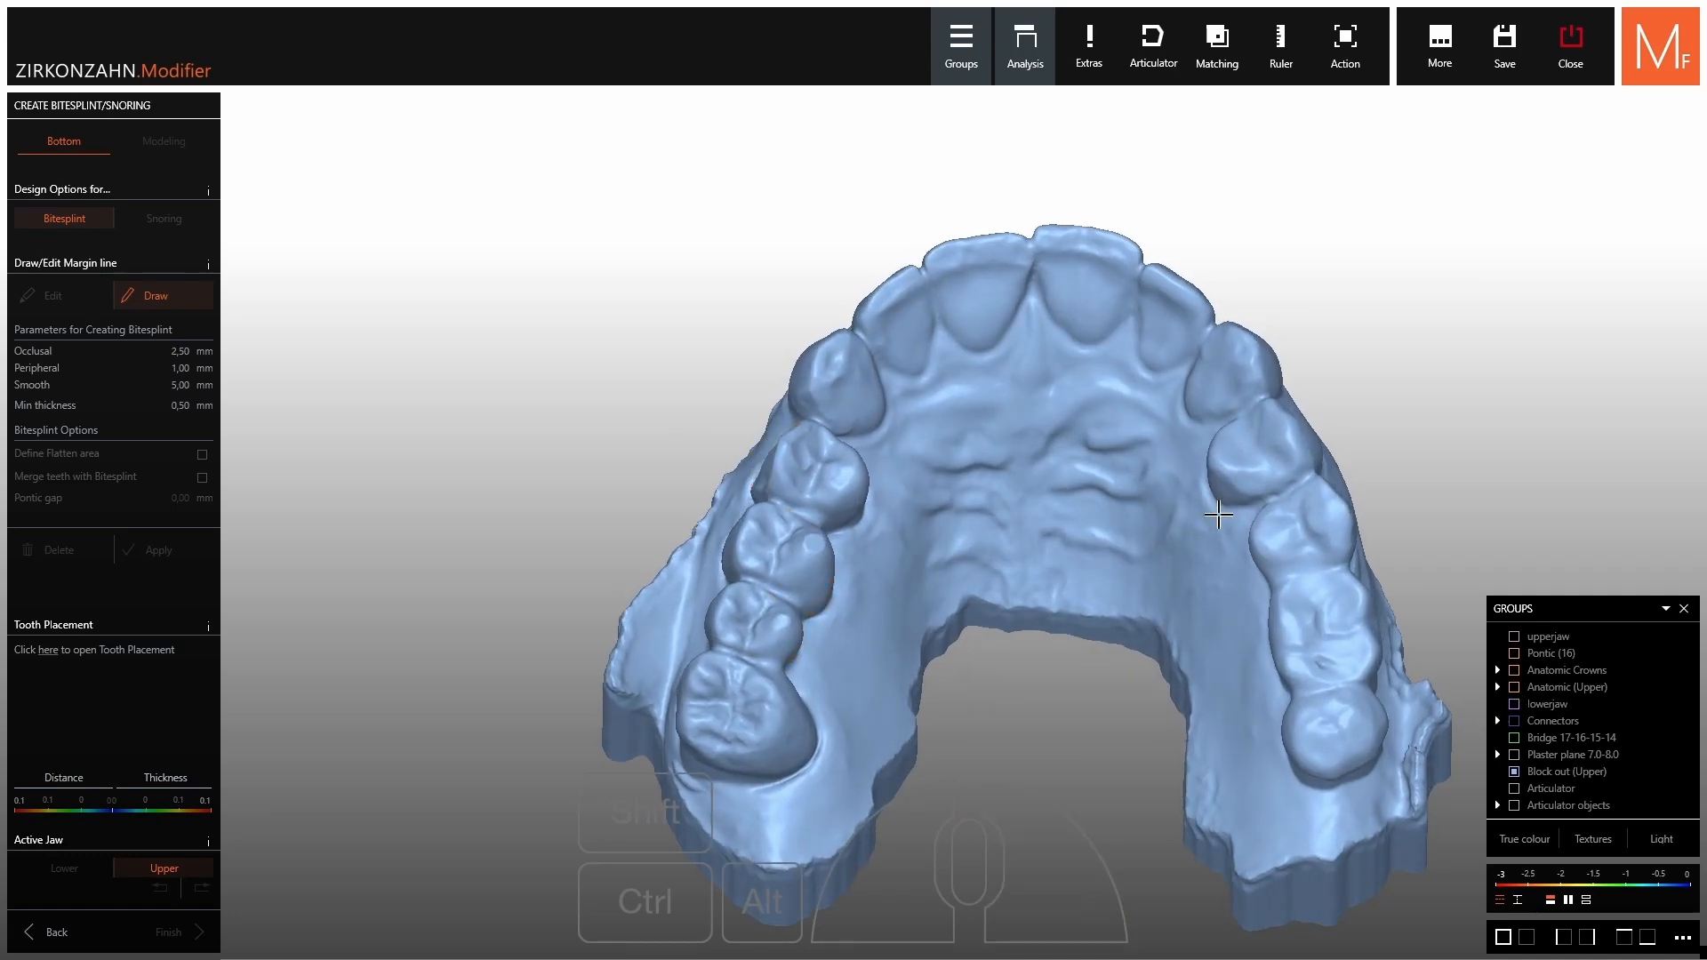
right_drag(985, 445, 992, 438)
scroll(1305, 508, up, 4)
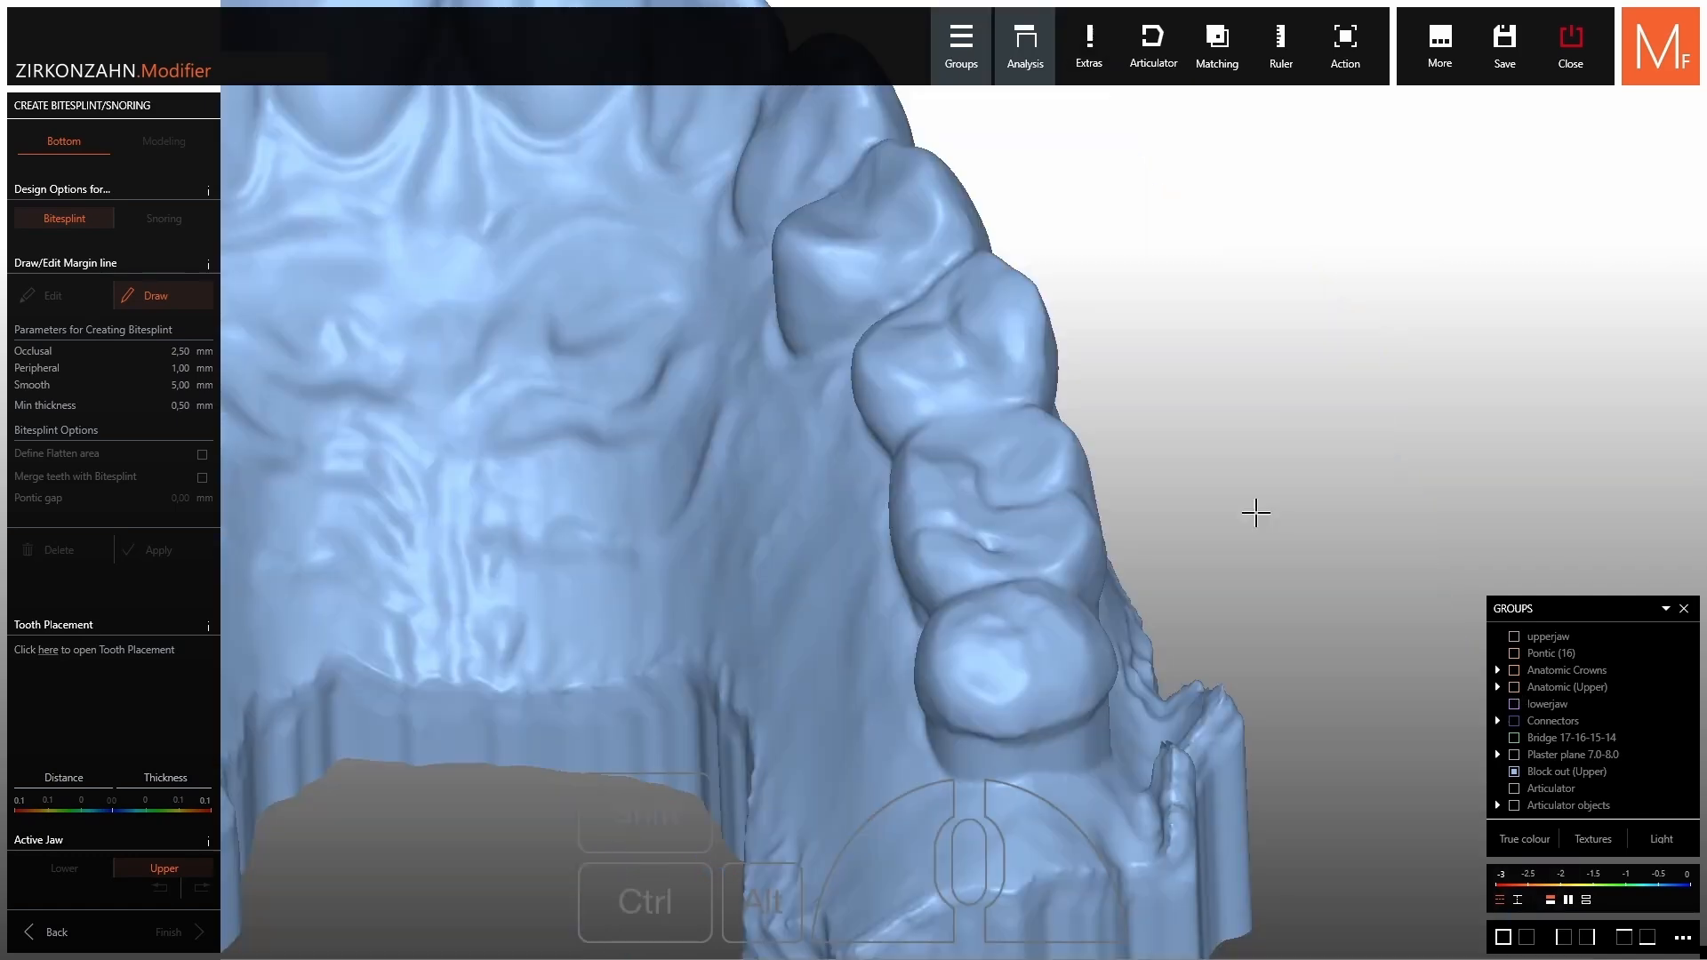
right_drag(1254, 511, 1172, 640)
scroll(1172, 640, up, 1)
click(1171, 640)
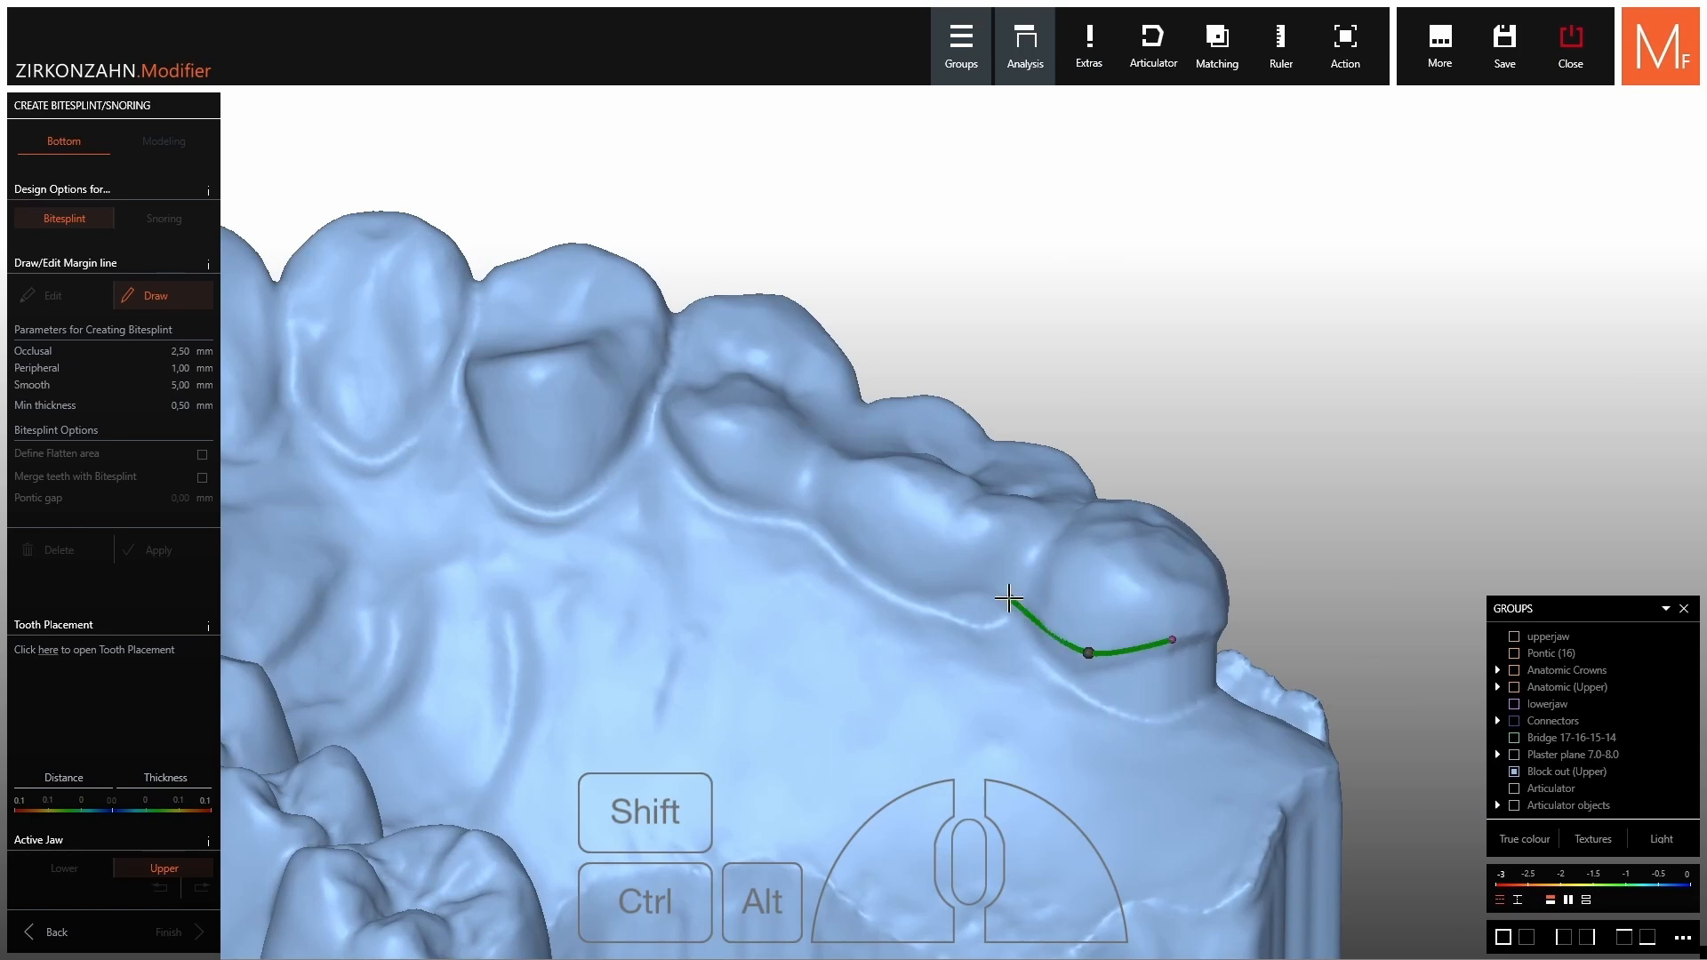
click(759, 482)
click(634, 437)
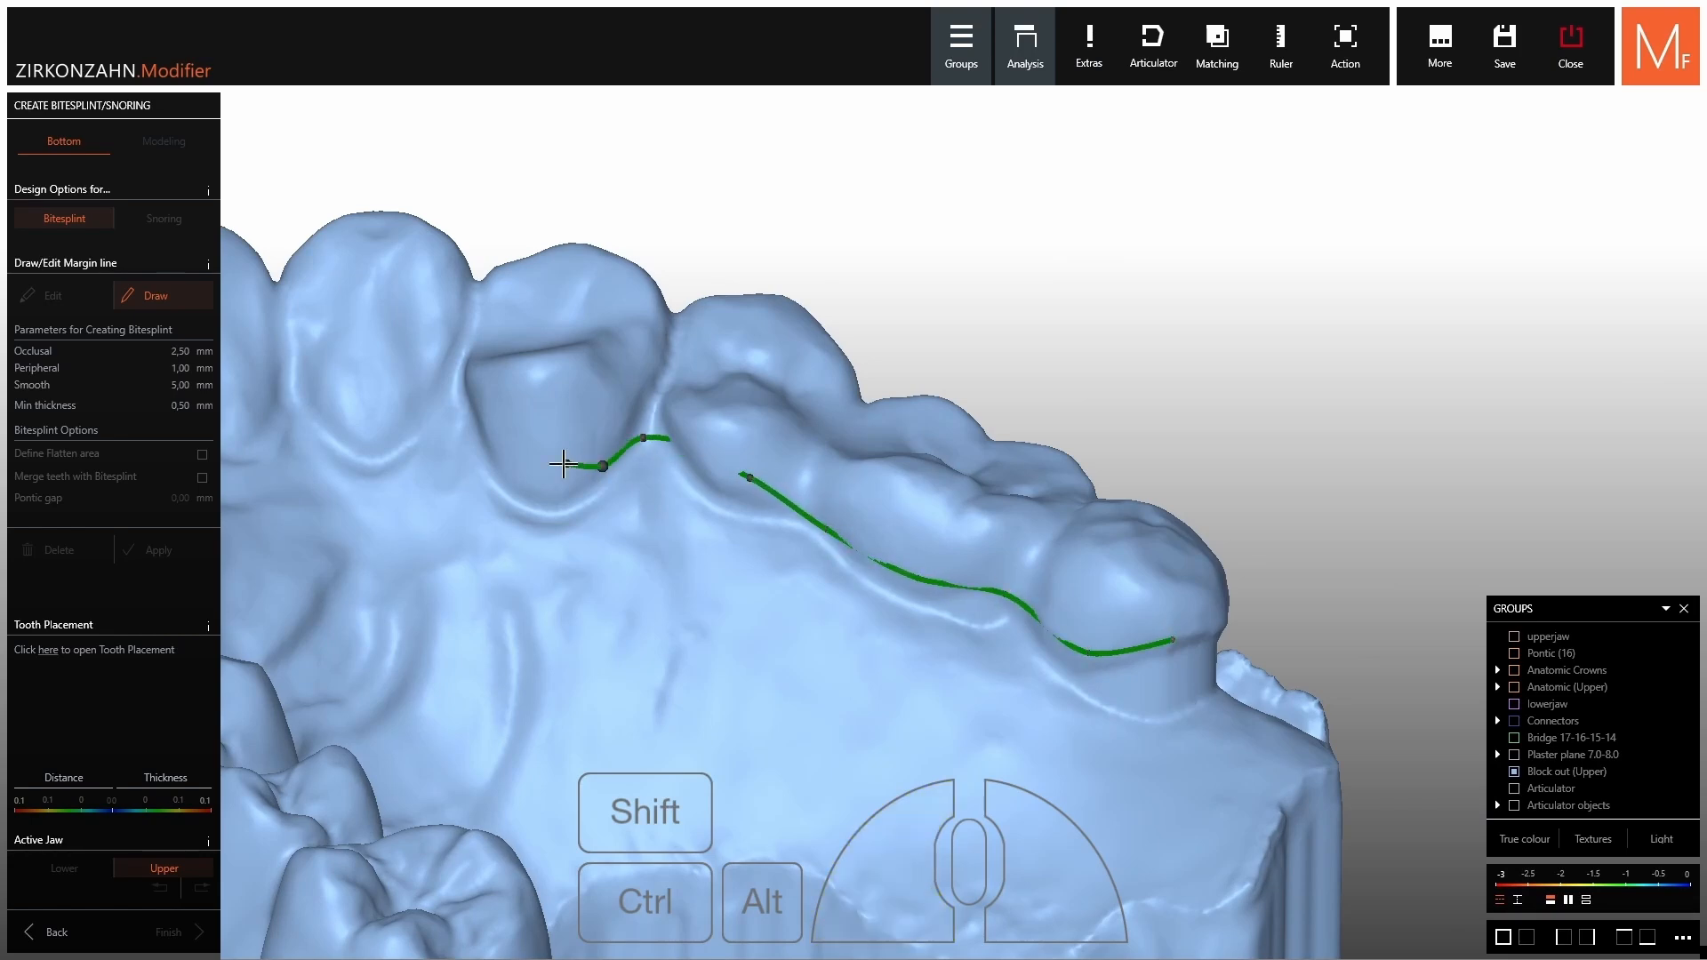
right_drag(487, 437, 737, 460)
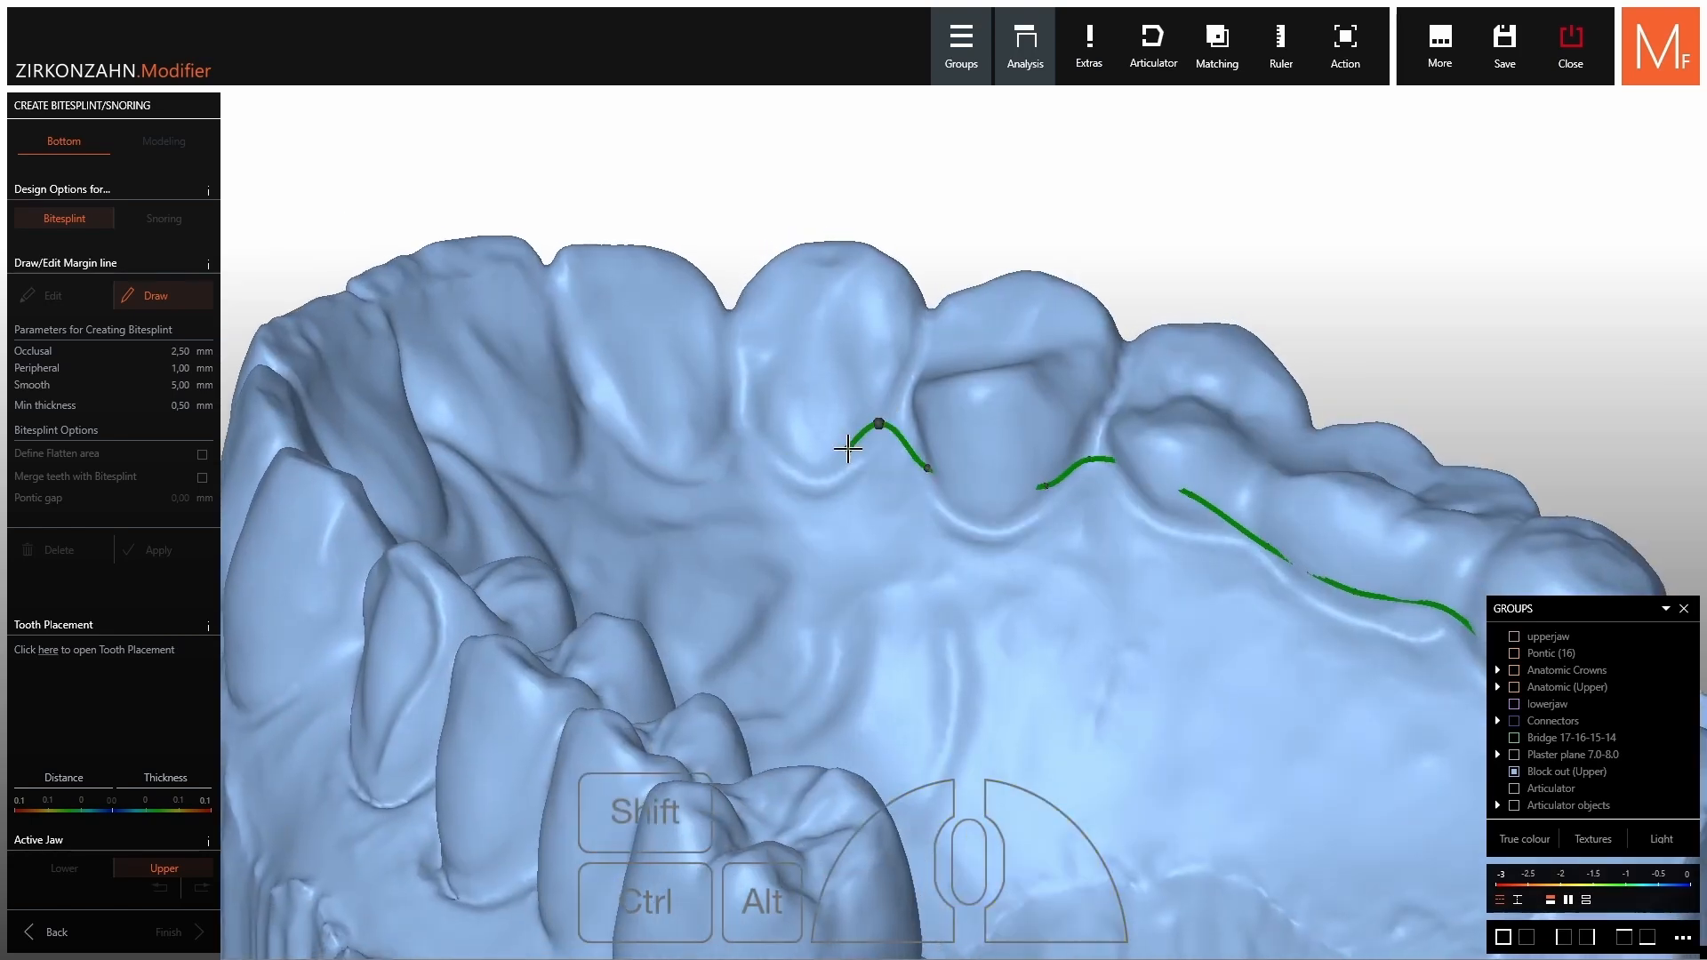
click(794, 457)
click(705, 370)
Continue the margin line across the palatal surfaces of the incisors and around the right canine.
middle_drag(602, 412, 827, 457)
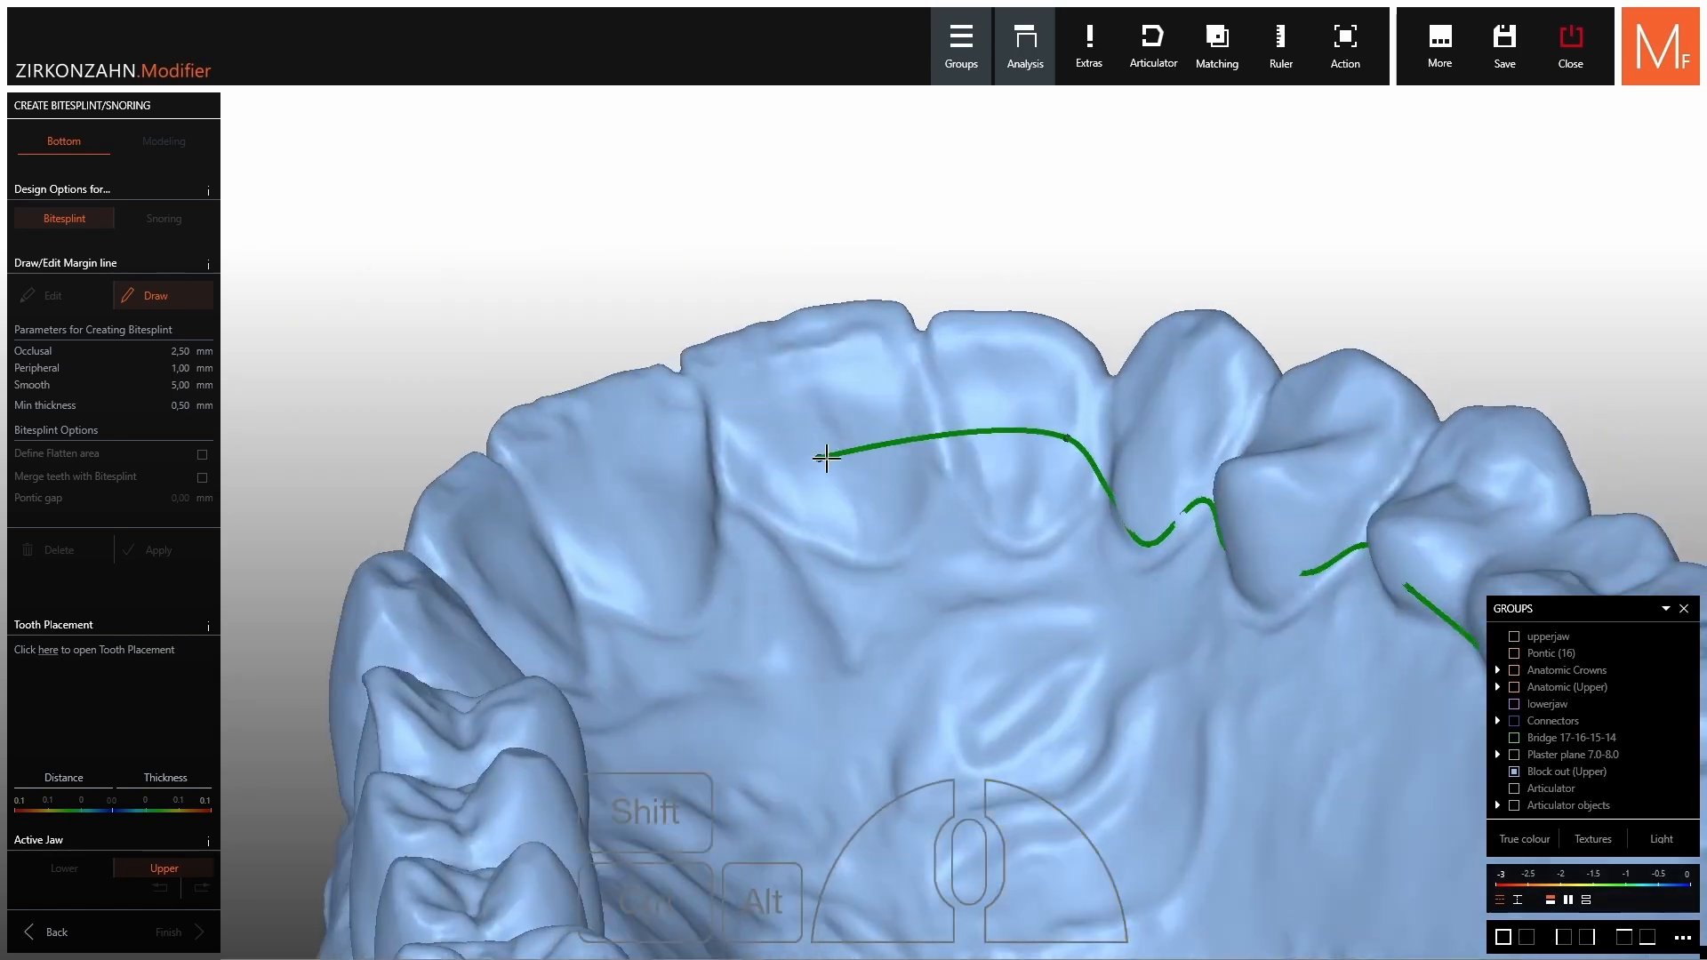
click(836, 444)
right_drag(701, 468, 846, 462)
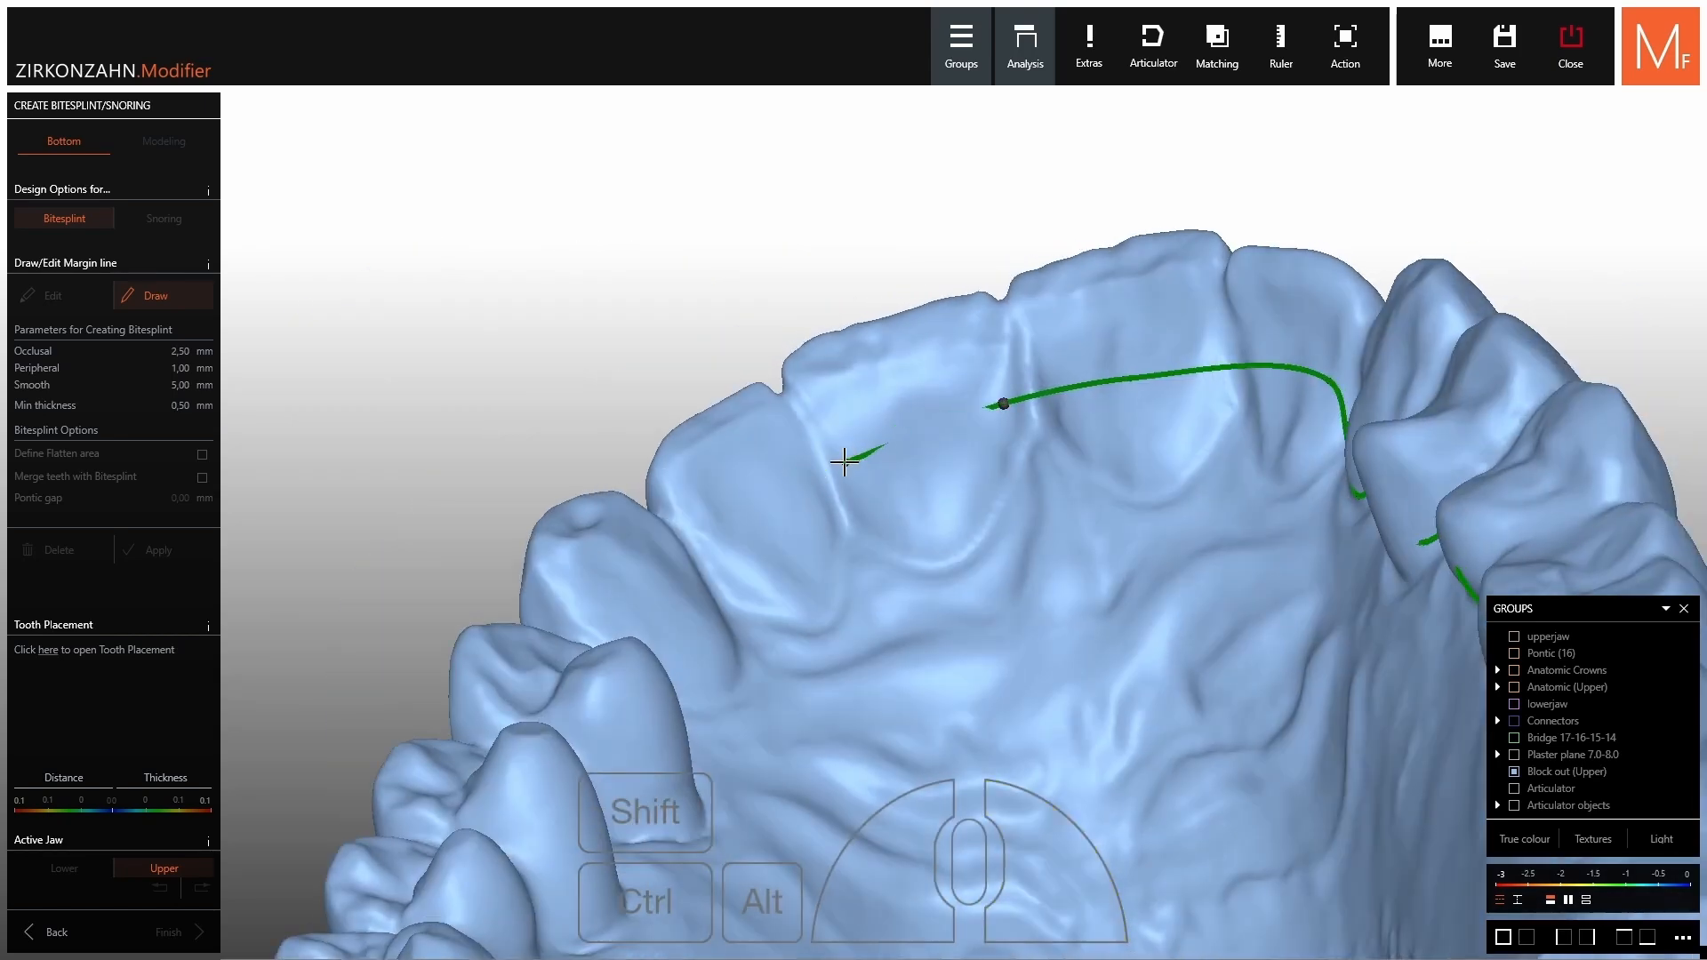
click(845, 461)
right_drag(755, 515, 846, 495)
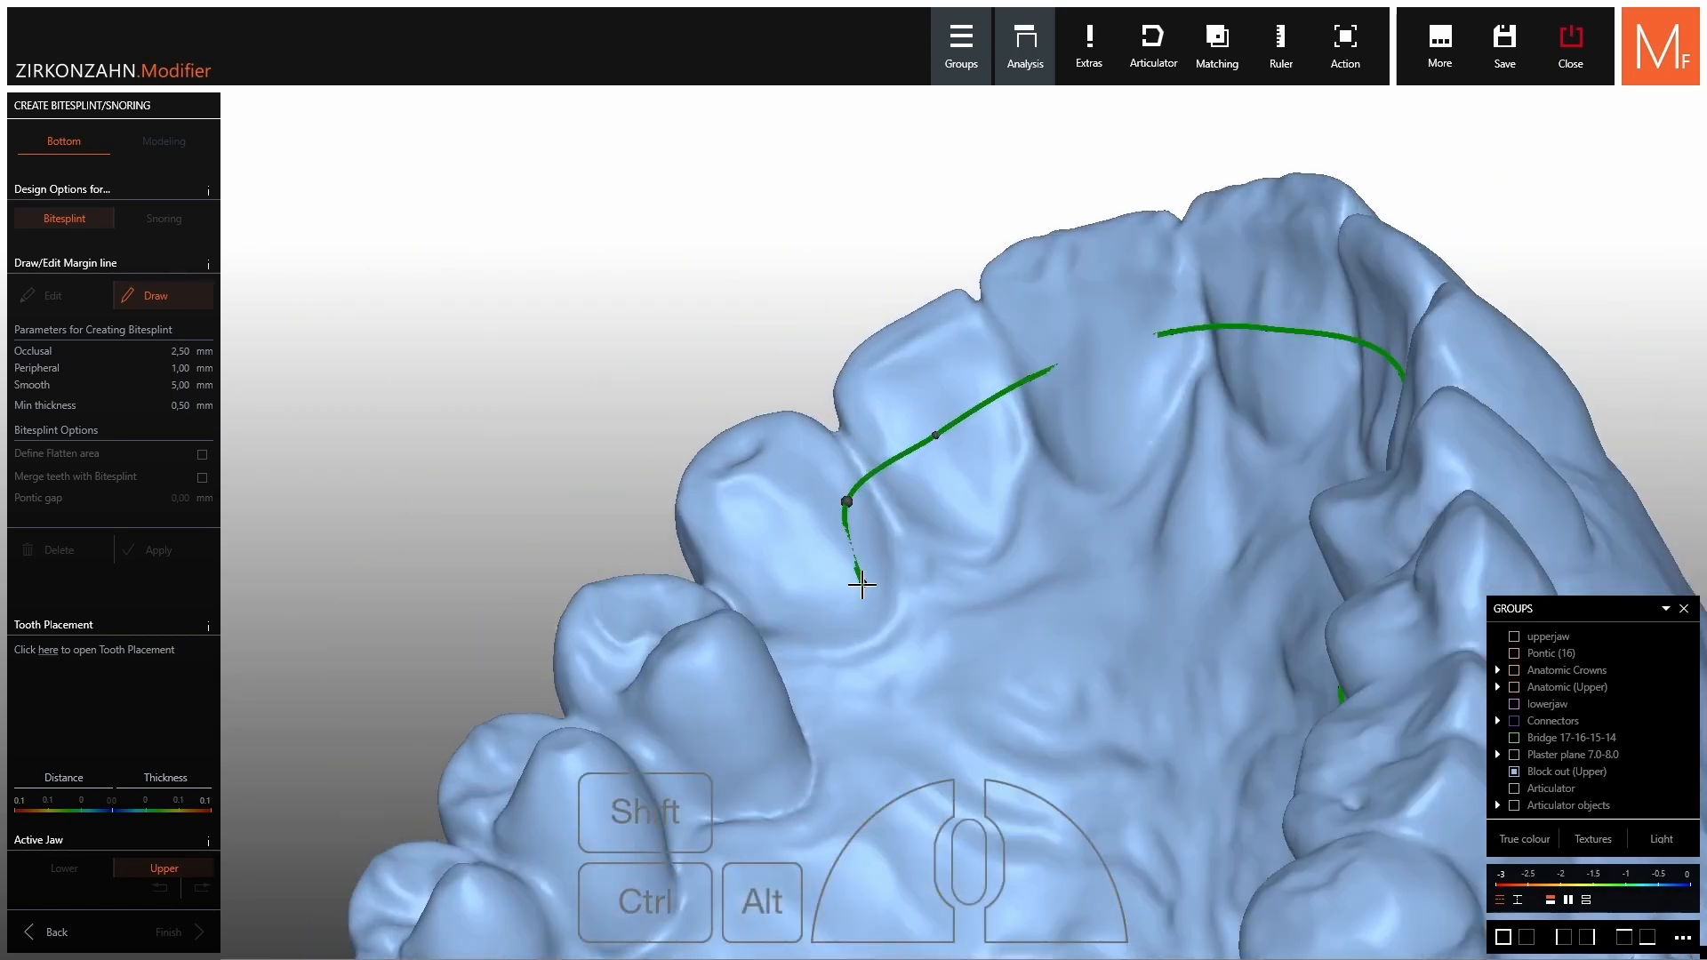
click(851, 614)
click(761, 633)
Trace the margin line palatally along the bridge teeth and around the rear of tooth 17 to the buccal side.
right_drag(800, 647, 749, 677)
click(779, 708)
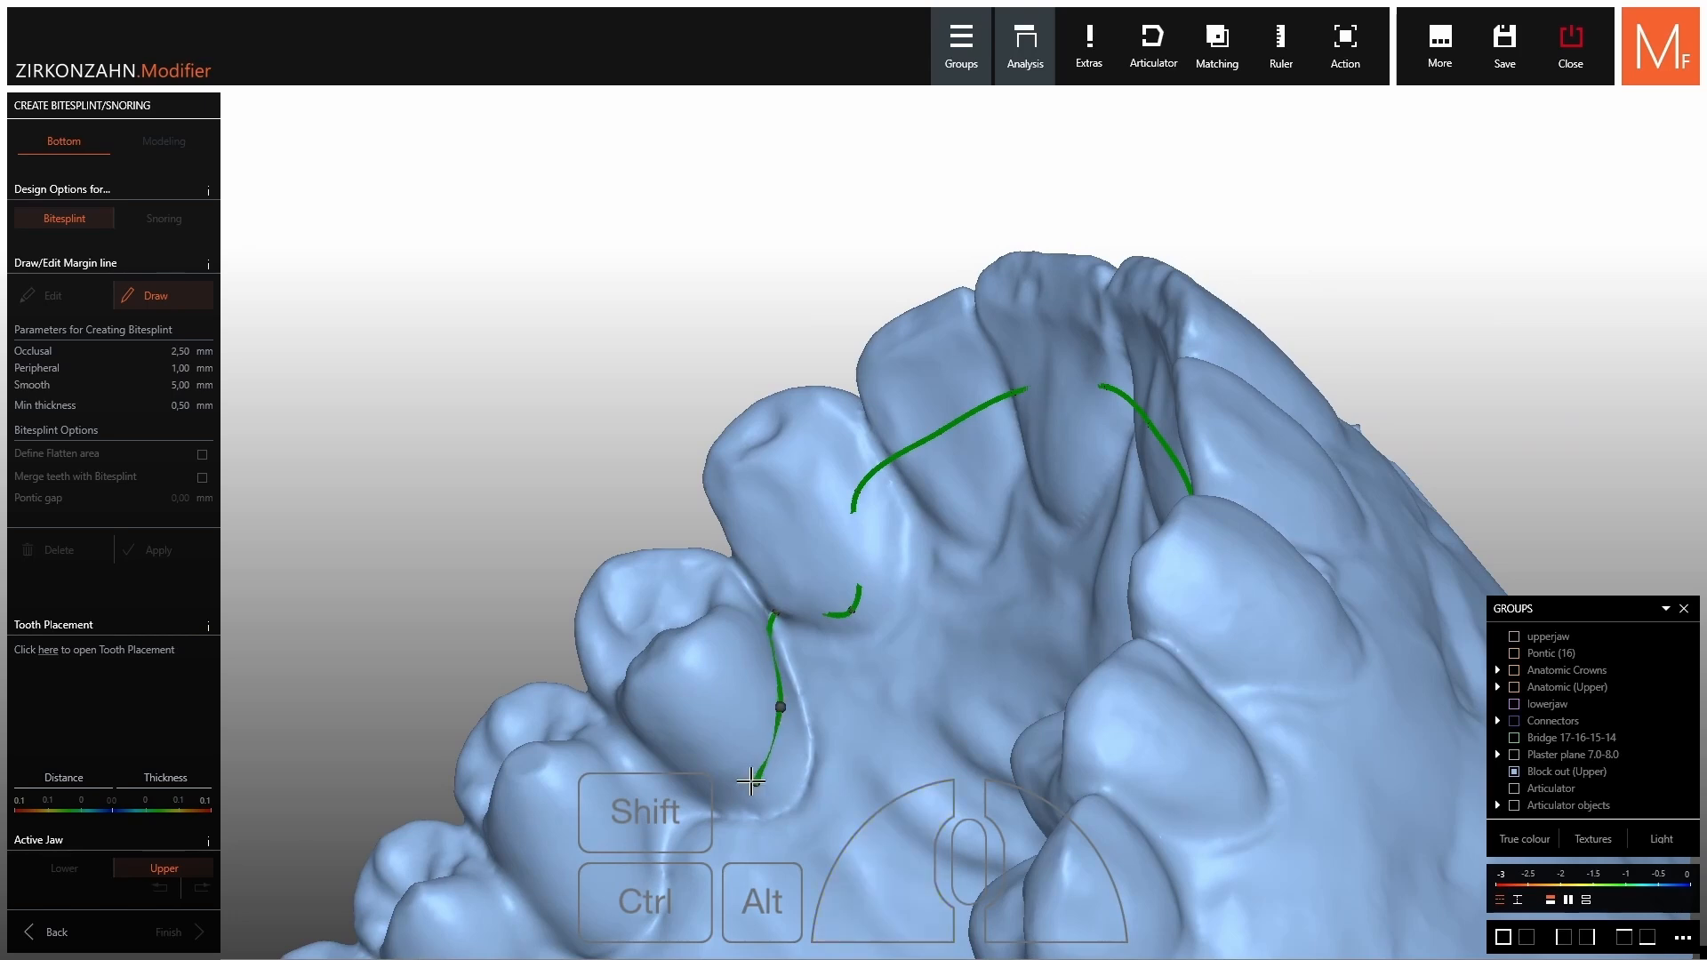
click(713, 780)
right_drag(663, 794, 871, 570)
click(875, 568)
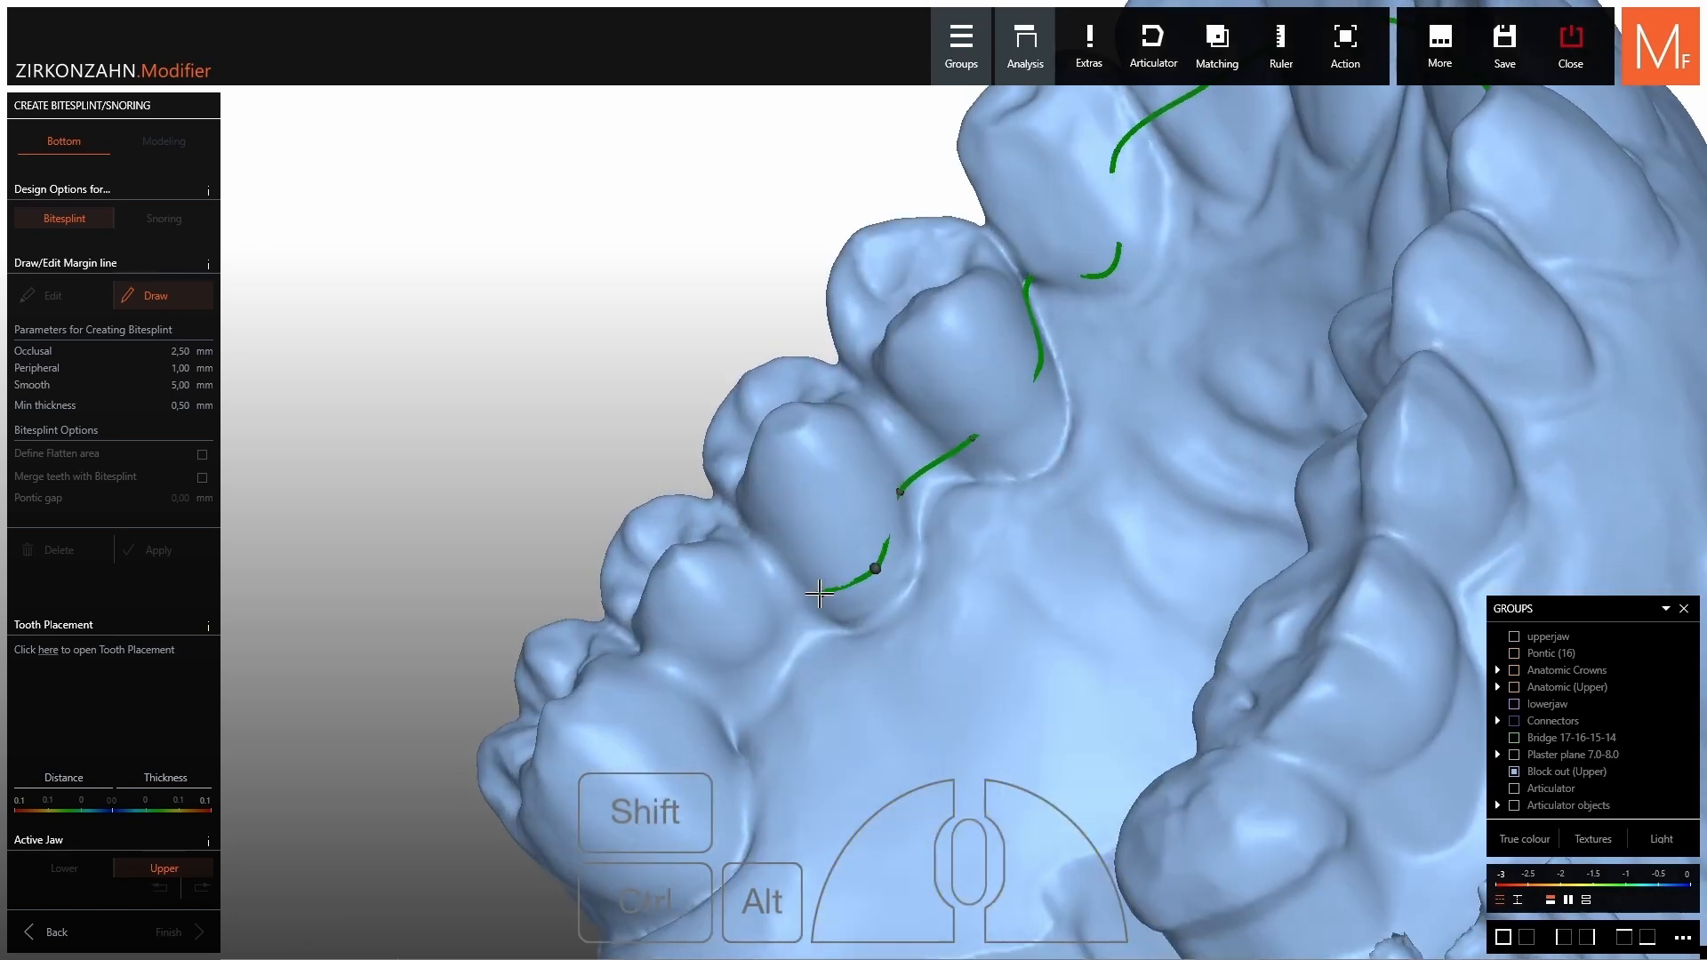
right_drag(703, 811, 1156, 729)
click(1167, 734)
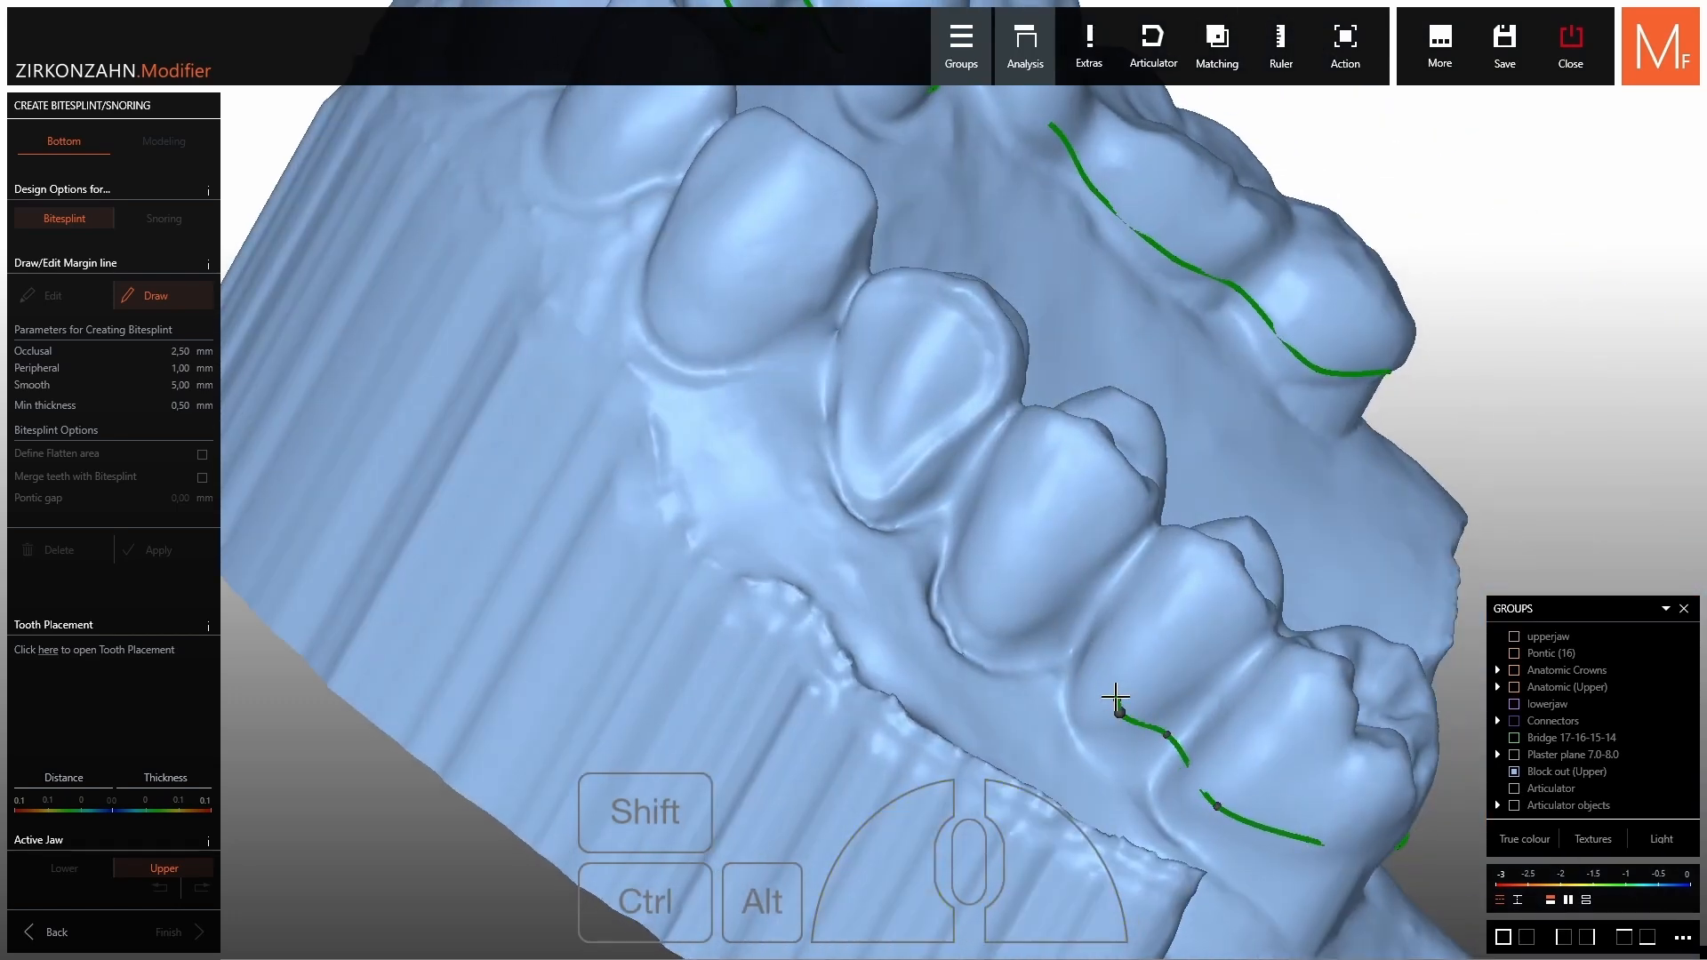
Continue the margin line along the buccal side of the bridge from tooth 16 to tooth 14.
click(1085, 631)
click(1000, 592)
click(953, 510)
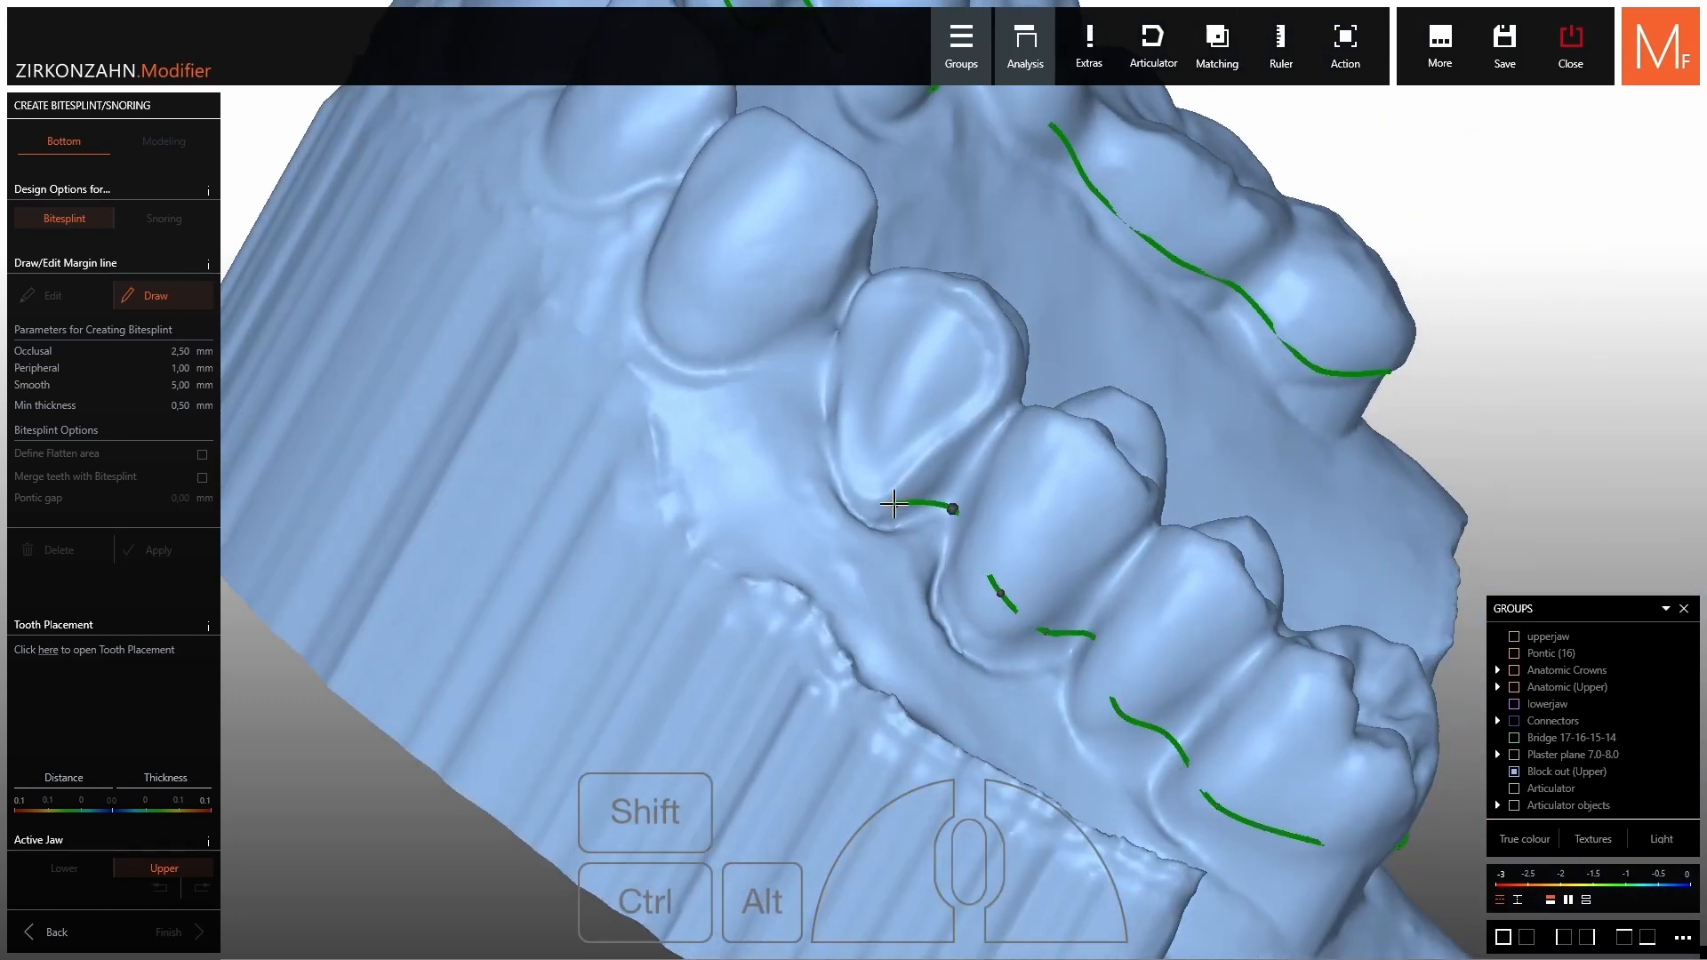
click(884, 499)
click(850, 437)
Lead the margin line between tooth 14 and the right canine and around the canine's labial surface.
middle_drag(892, 374, 954, 486)
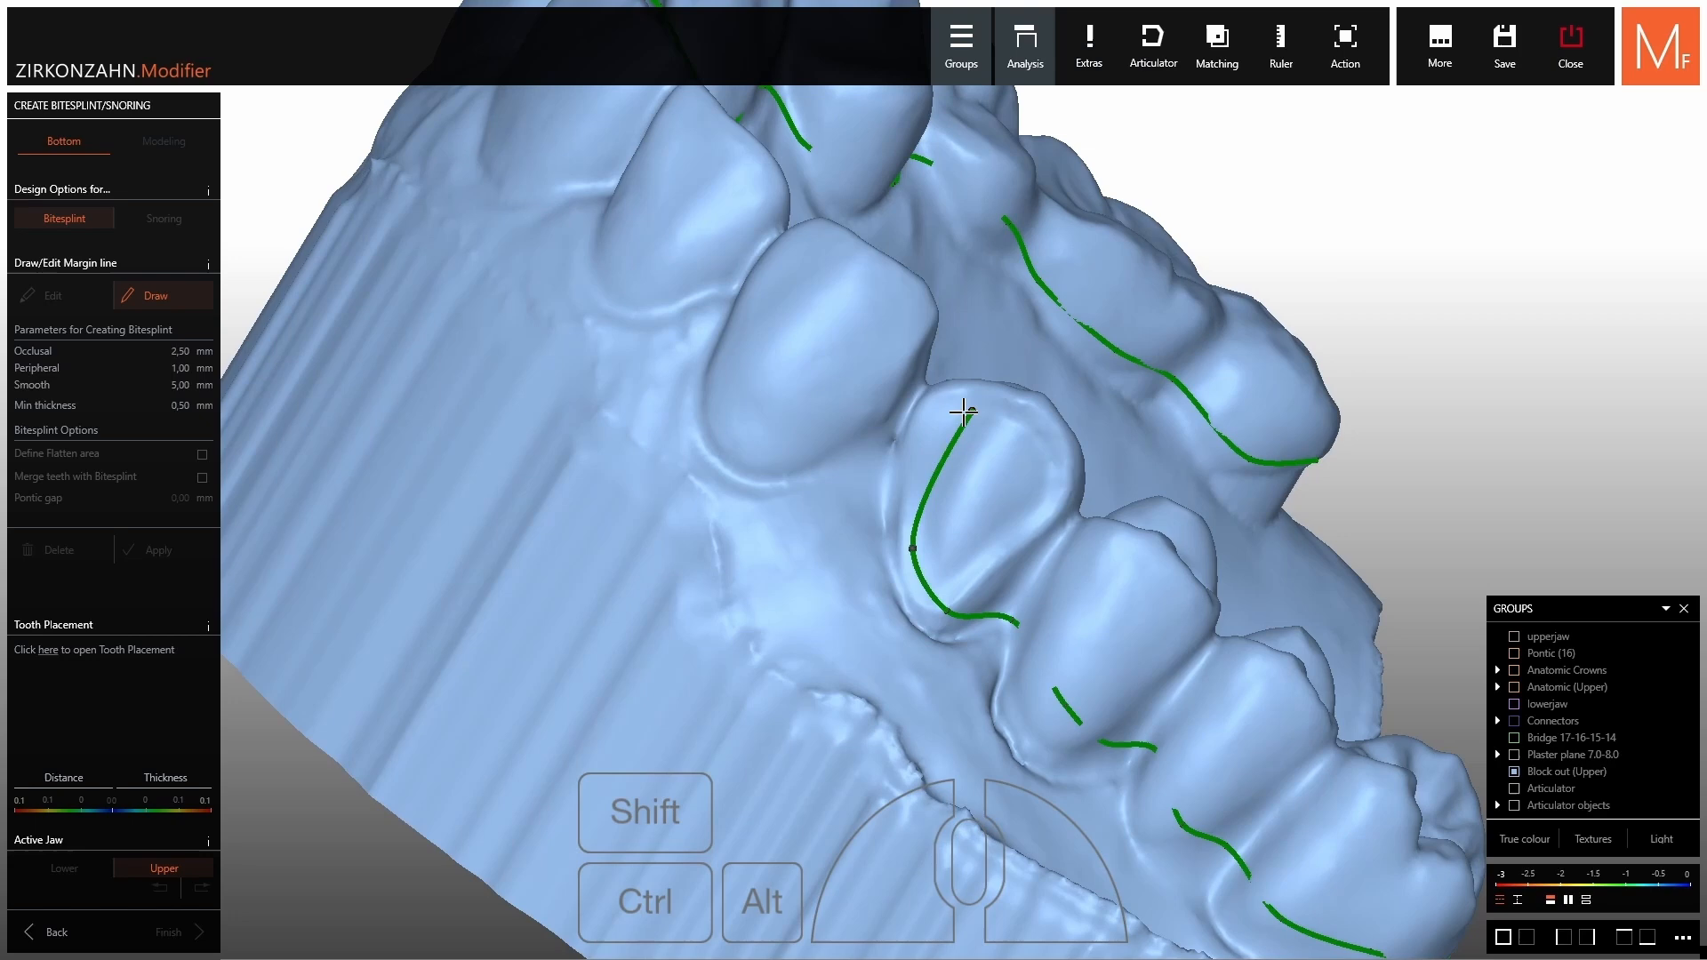
click(879, 431)
click(813, 451)
click(748, 439)
right_drag(744, 434, 724, 408)
click(741, 374)
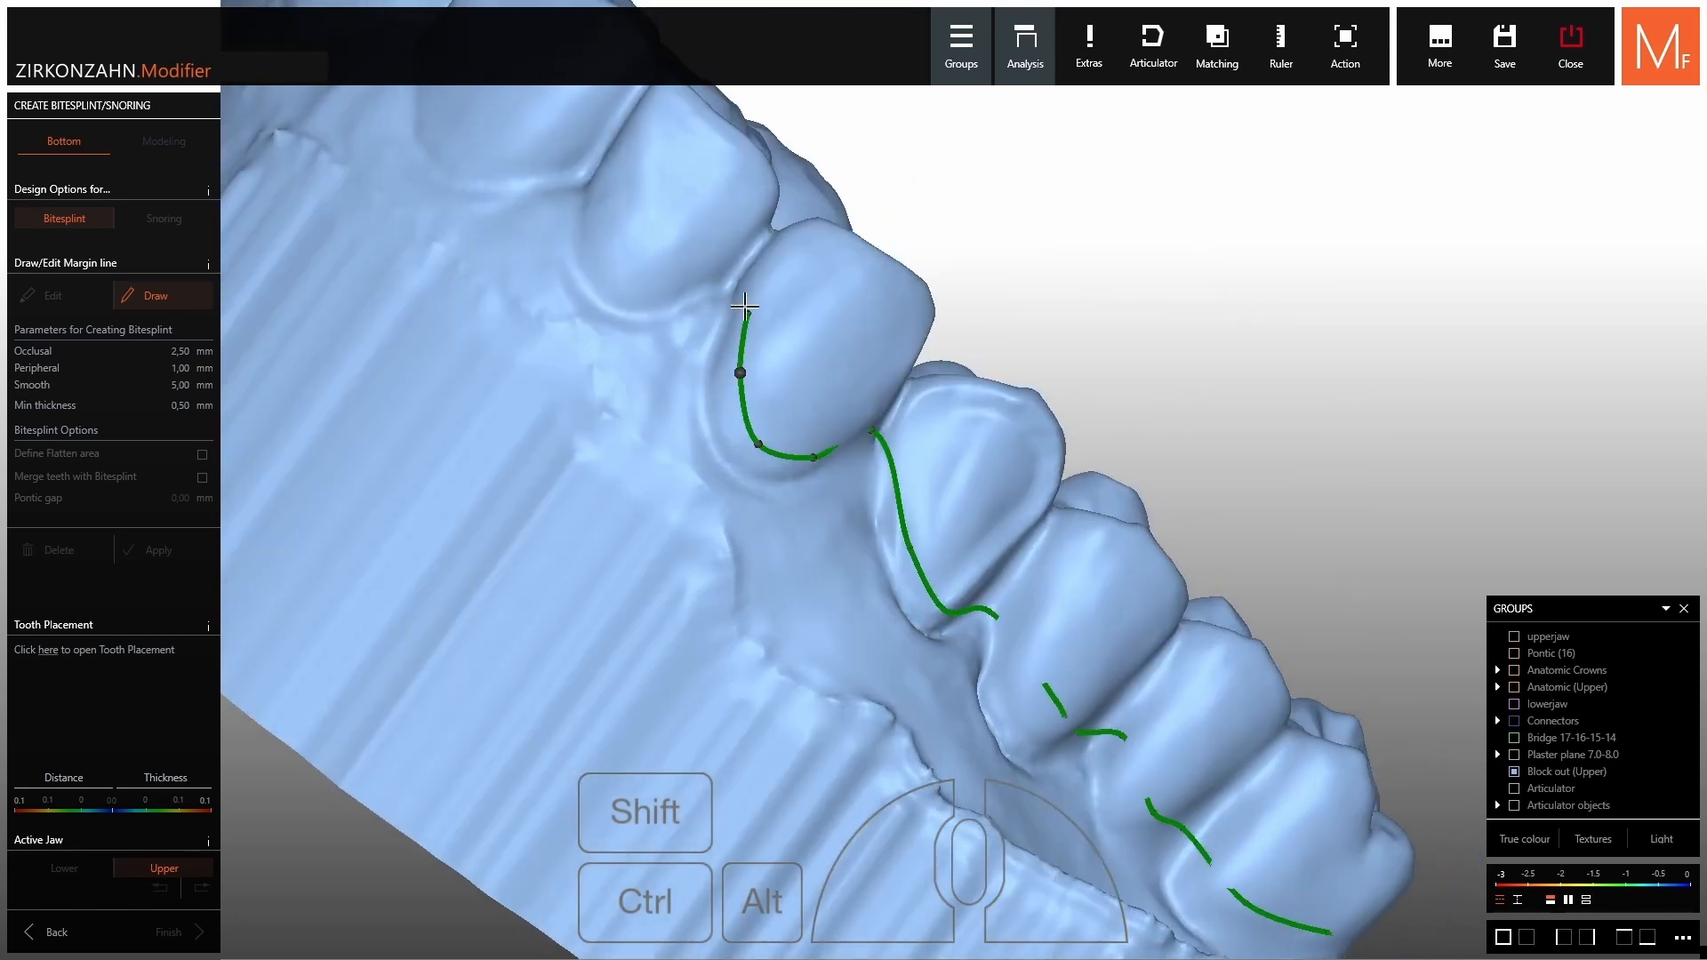
click(751, 300)
Run the margin line across the labial surfaces of the four incisors.
right_drag(771, 321, 751, 291)
click(652, 197)
middle_drag(649, 222, 944, 469)
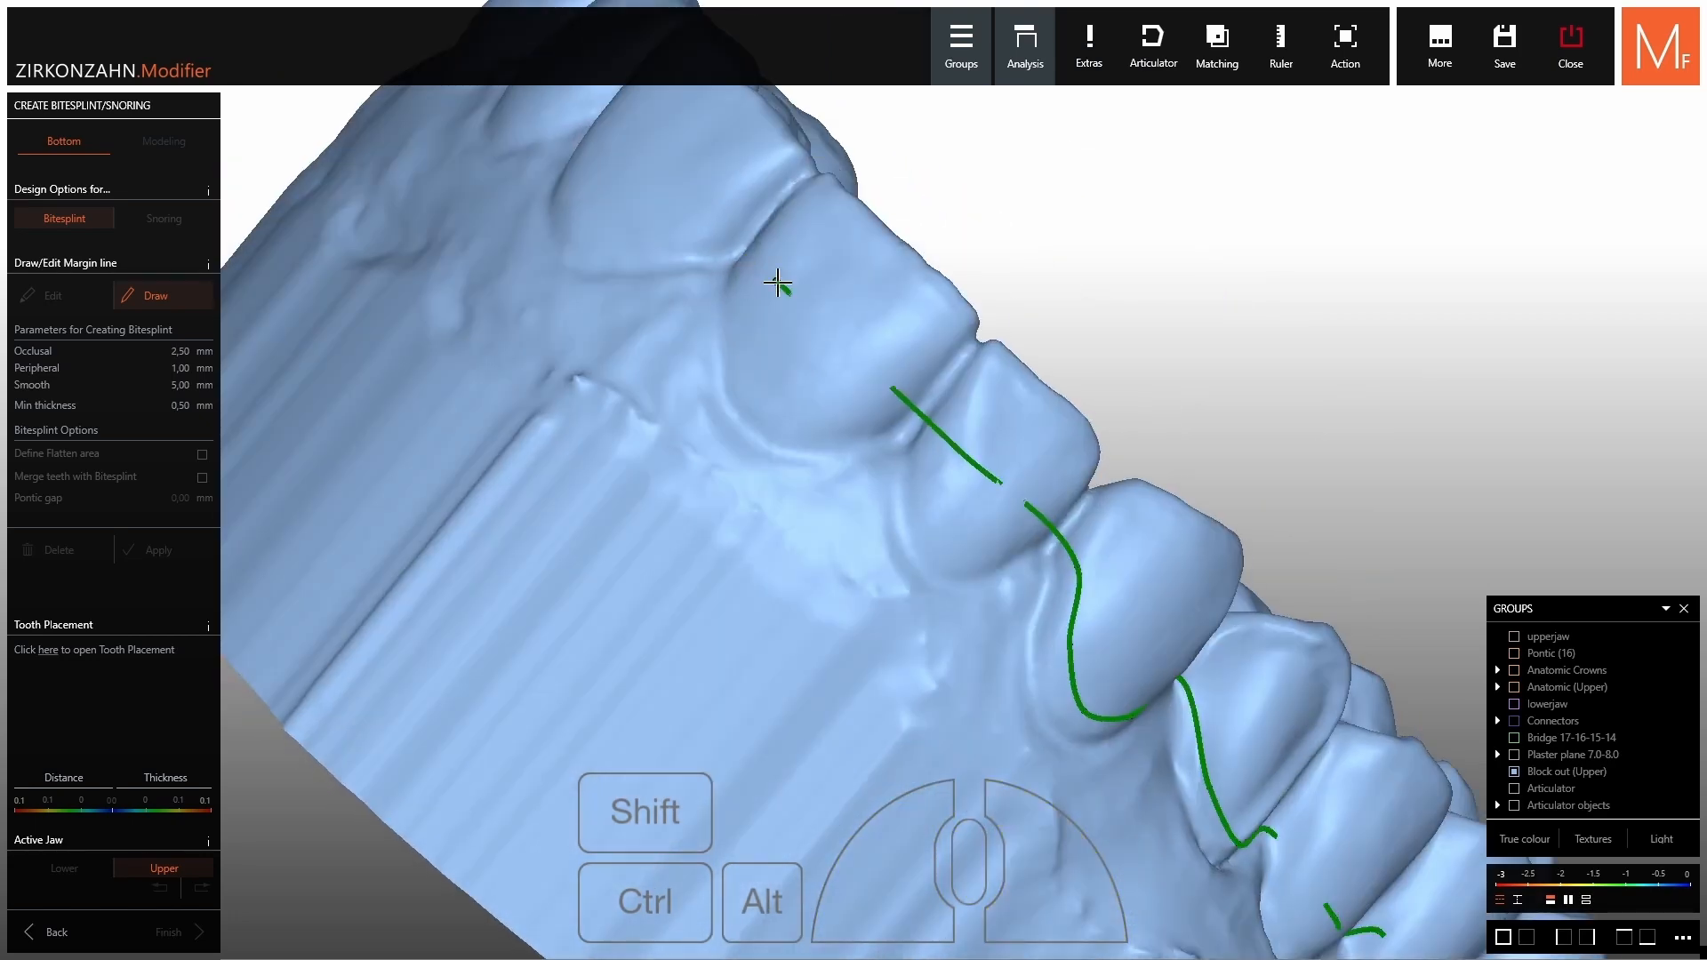
click(779, 281)
click(641, 143)
middle_drag(629, 160, 874, 356)
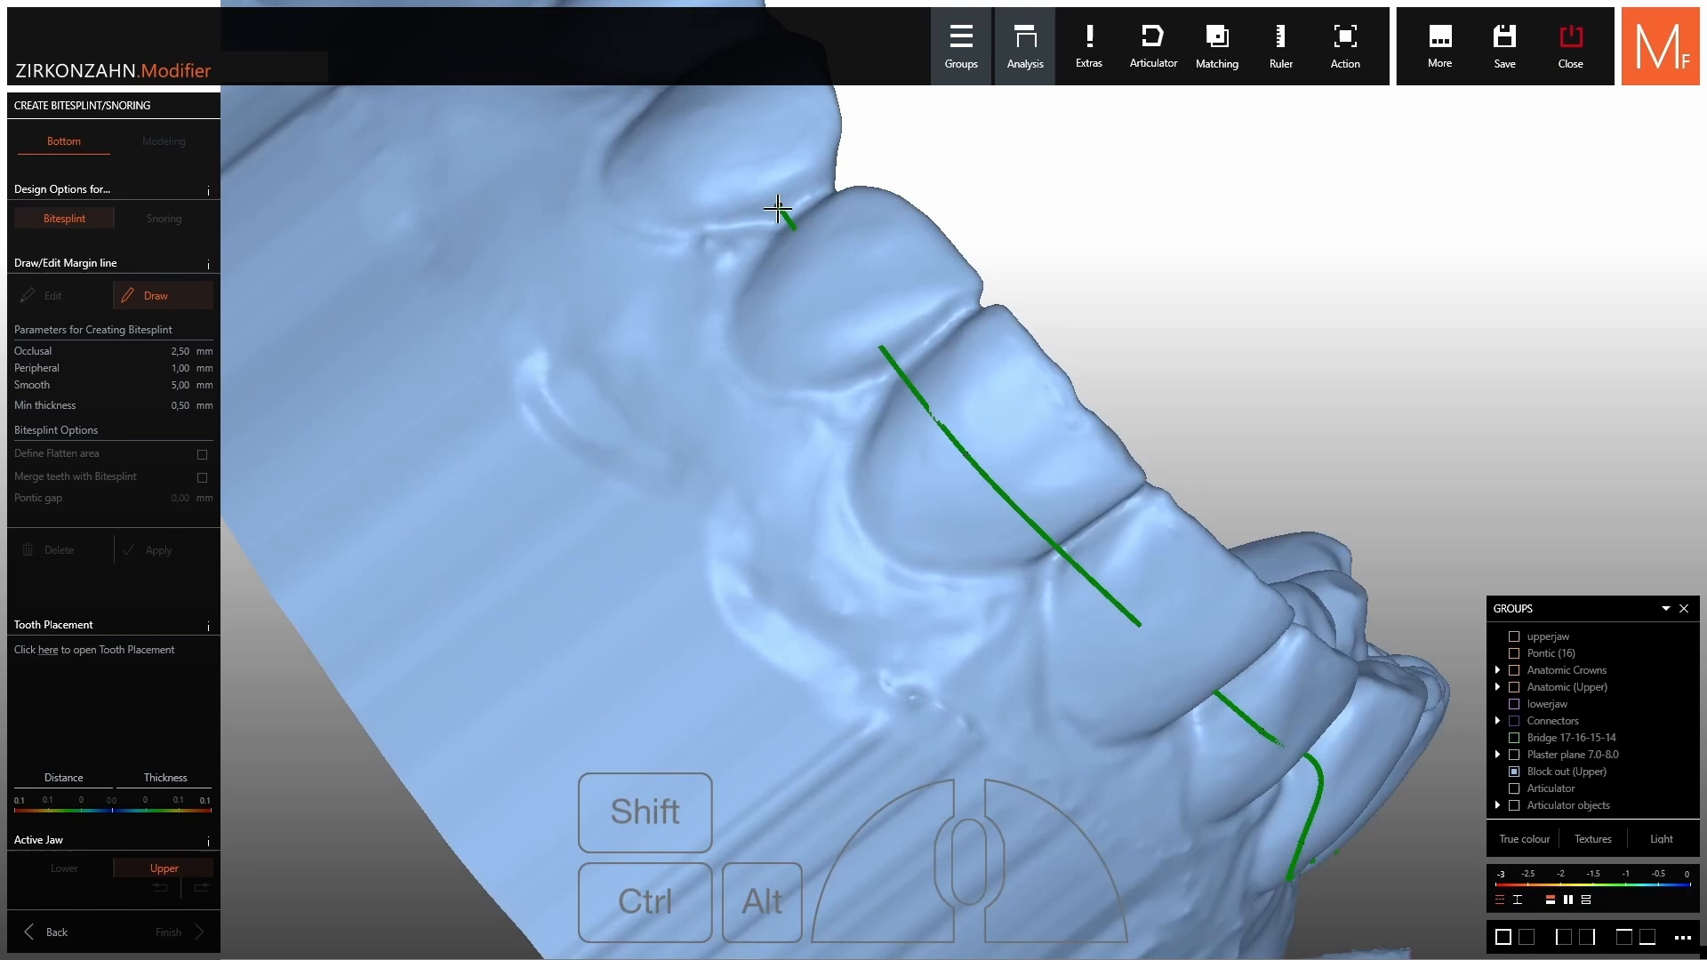
click(807, 259)
click(831, 281)
middle_drag(807, 259, 951, 466)
Lead the margin line from the incisors around the left canine's labial surface to the first left premolar.
click(910, 397)
click(823, 405)
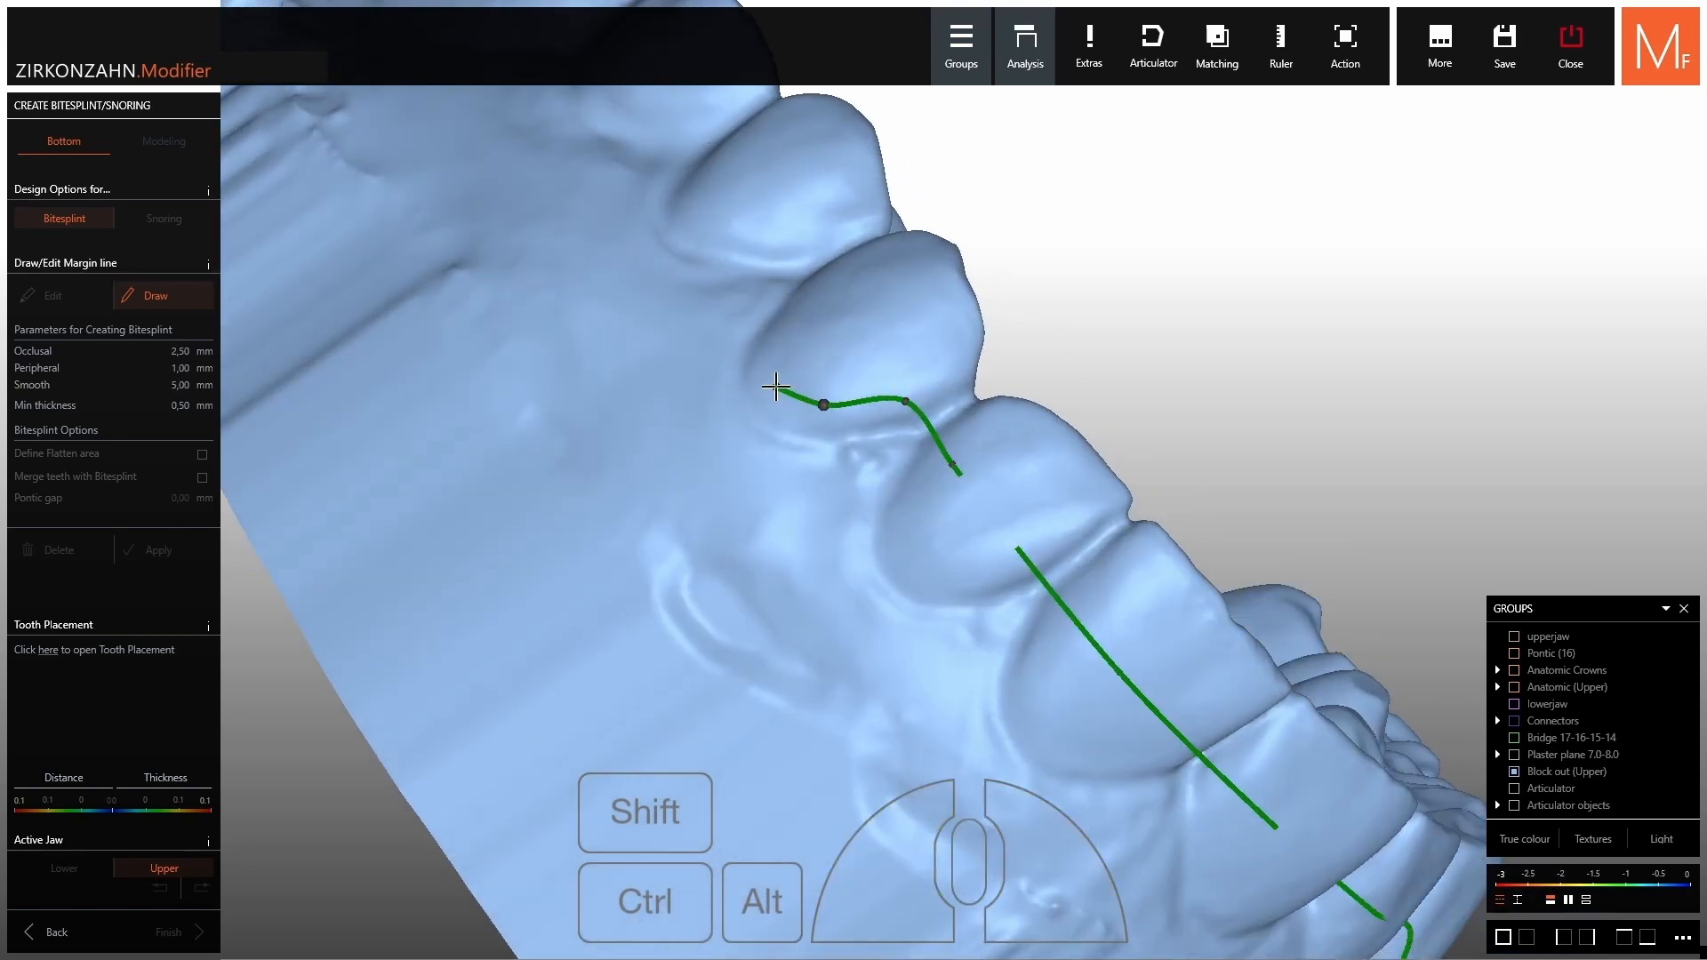
right_drag(770, 385, 779, 378)
click(805, 251)
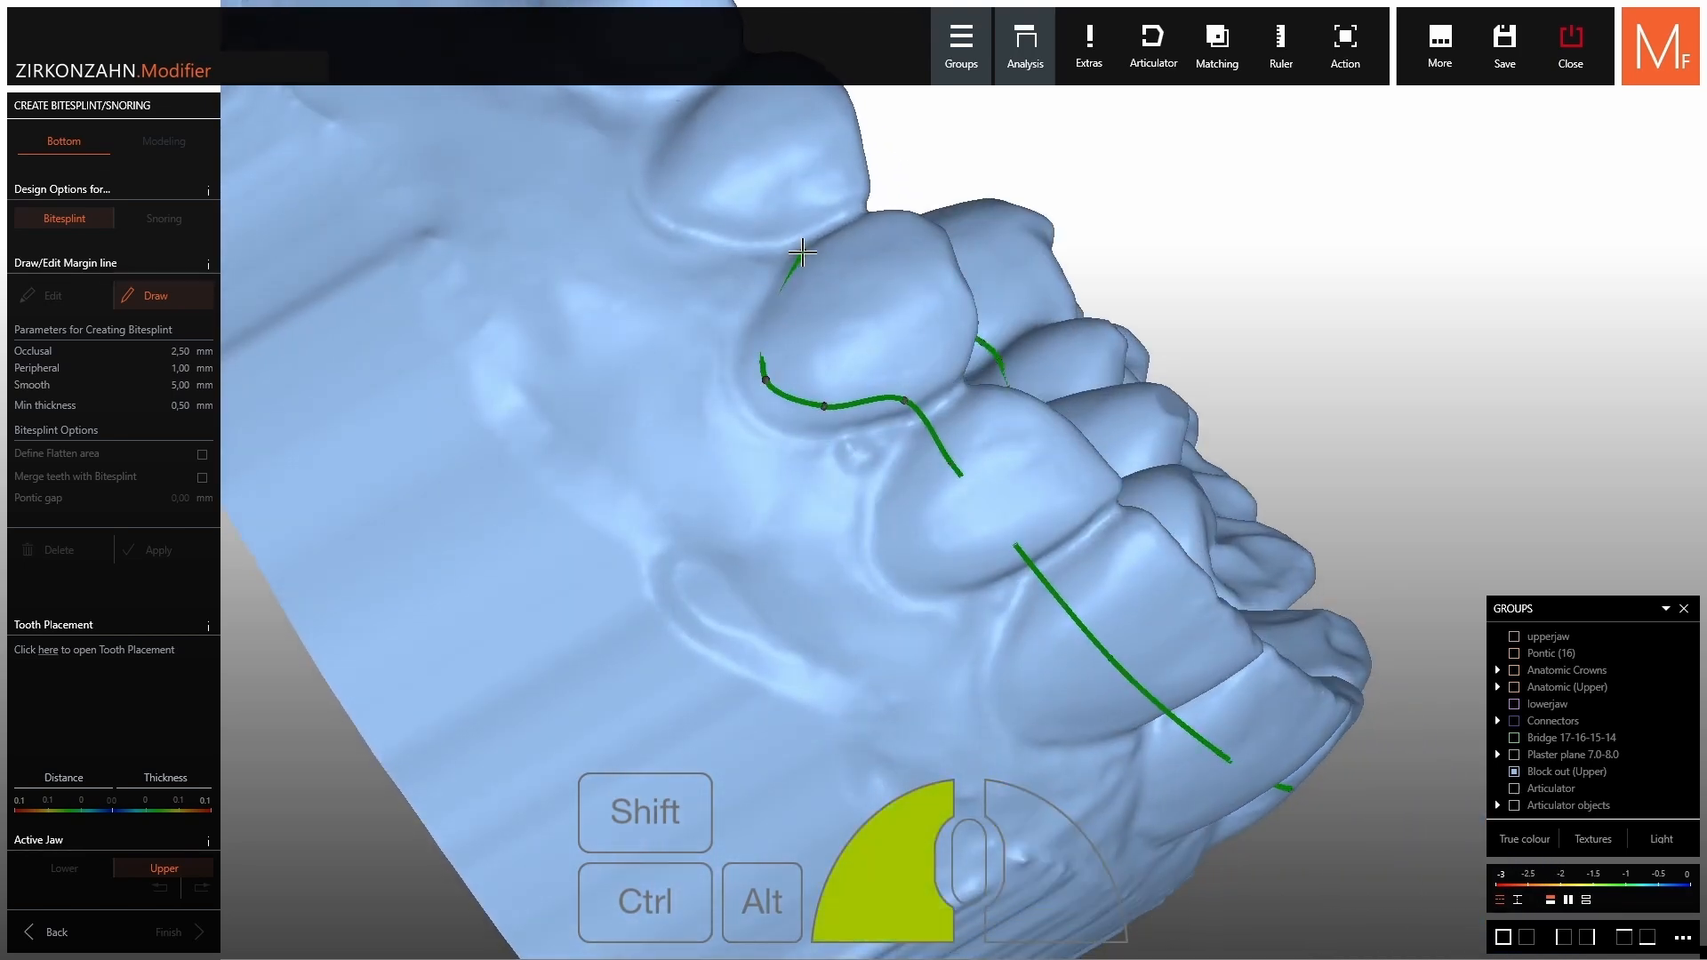
click(778, 215)
Continue the margin line along the buccal side of the left premolars towards the last left molar.
middle_click(781, 215)
click(836, 337)
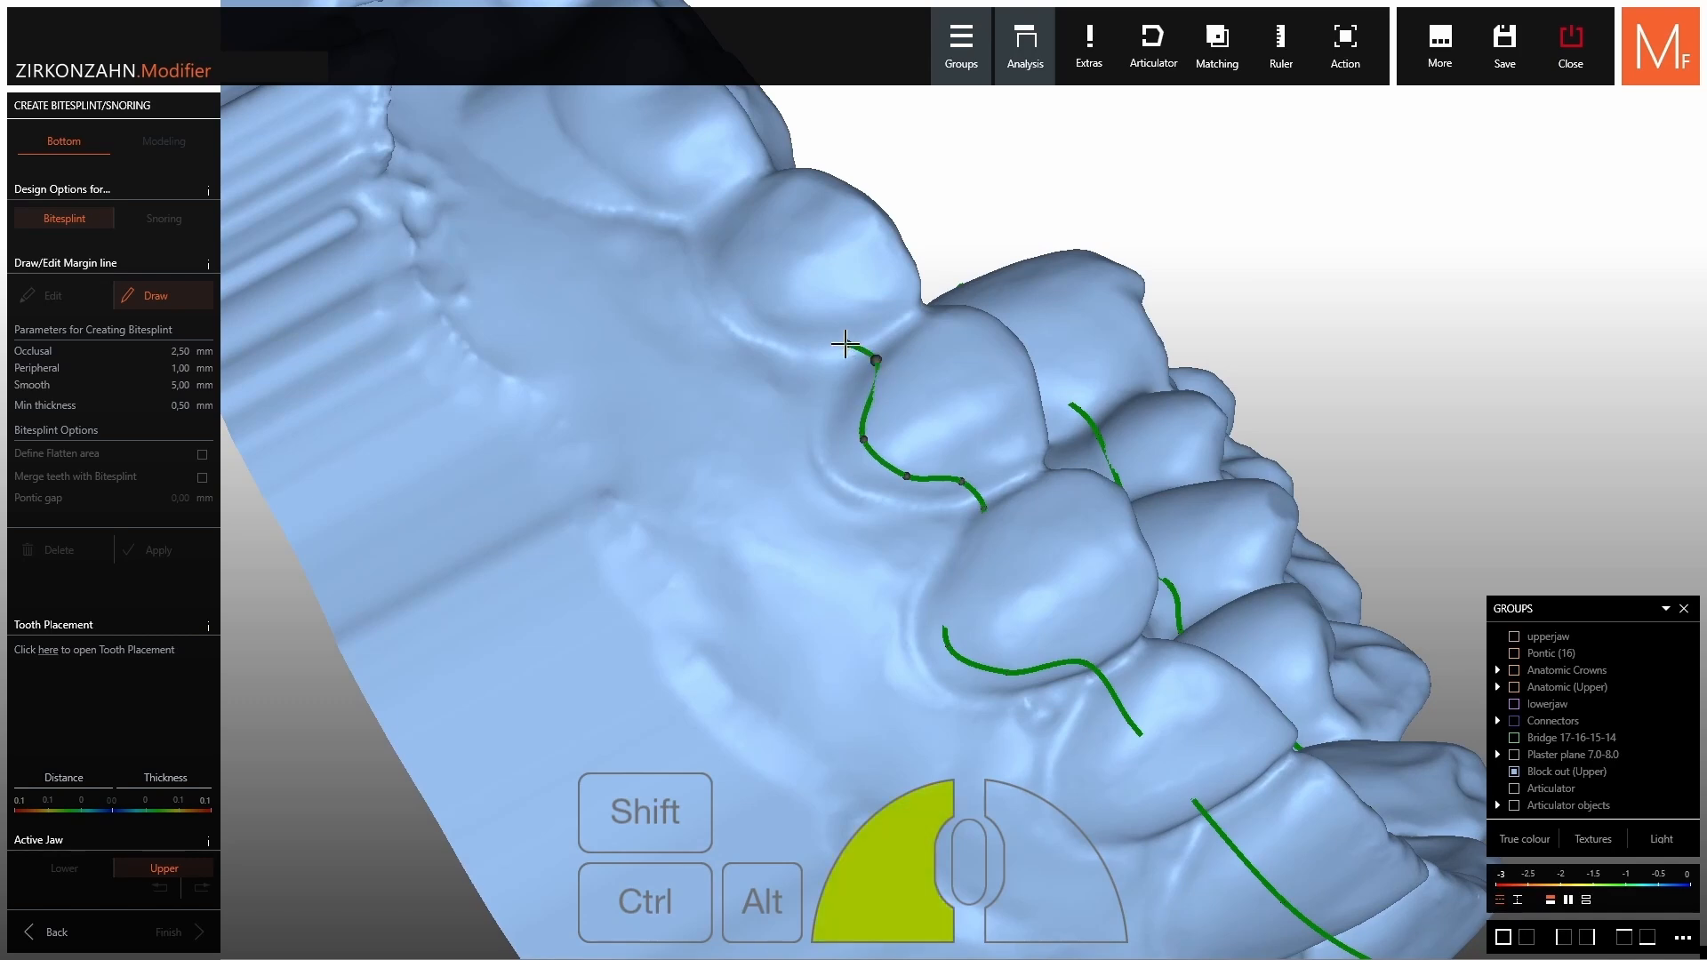
click(734, 216)
middle_click(735, 215)
click(860, 425)
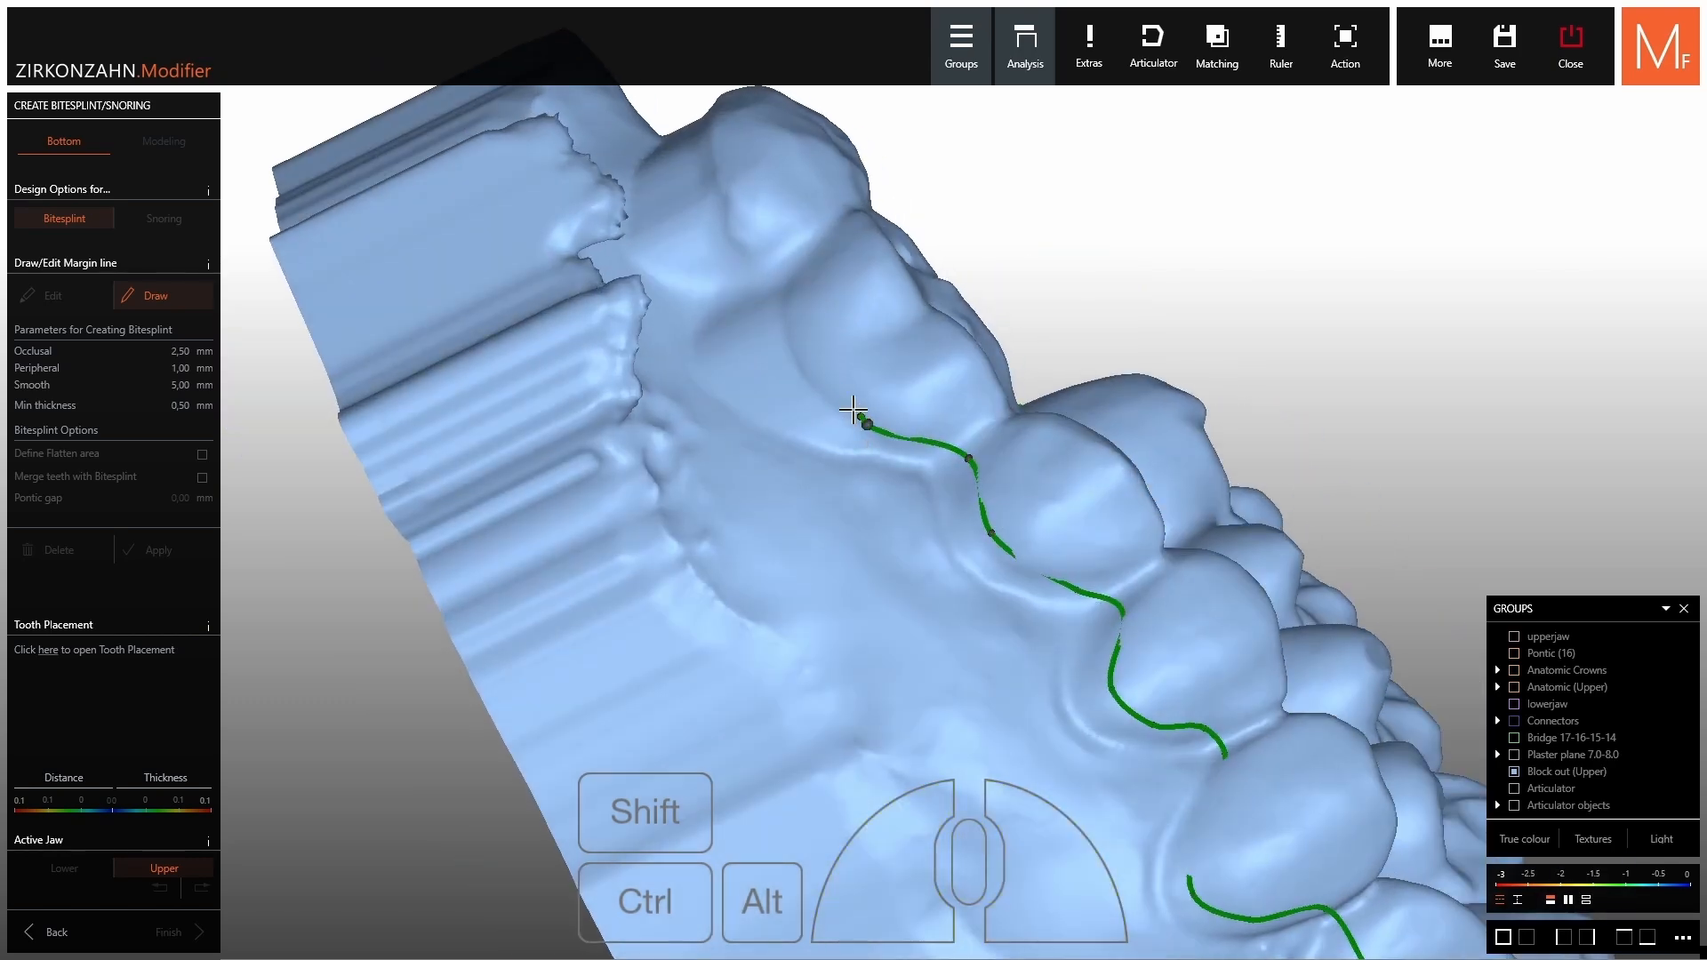
click(801, 350)
click(784, 283)
Guide the margin line around the rear of the last left molar and close it.
middle_click(763, 215)
right_drag(789, 270, 915, 396)
click(913, 337)
right_drag(934, 310, 932, 348)
click(936, 285)
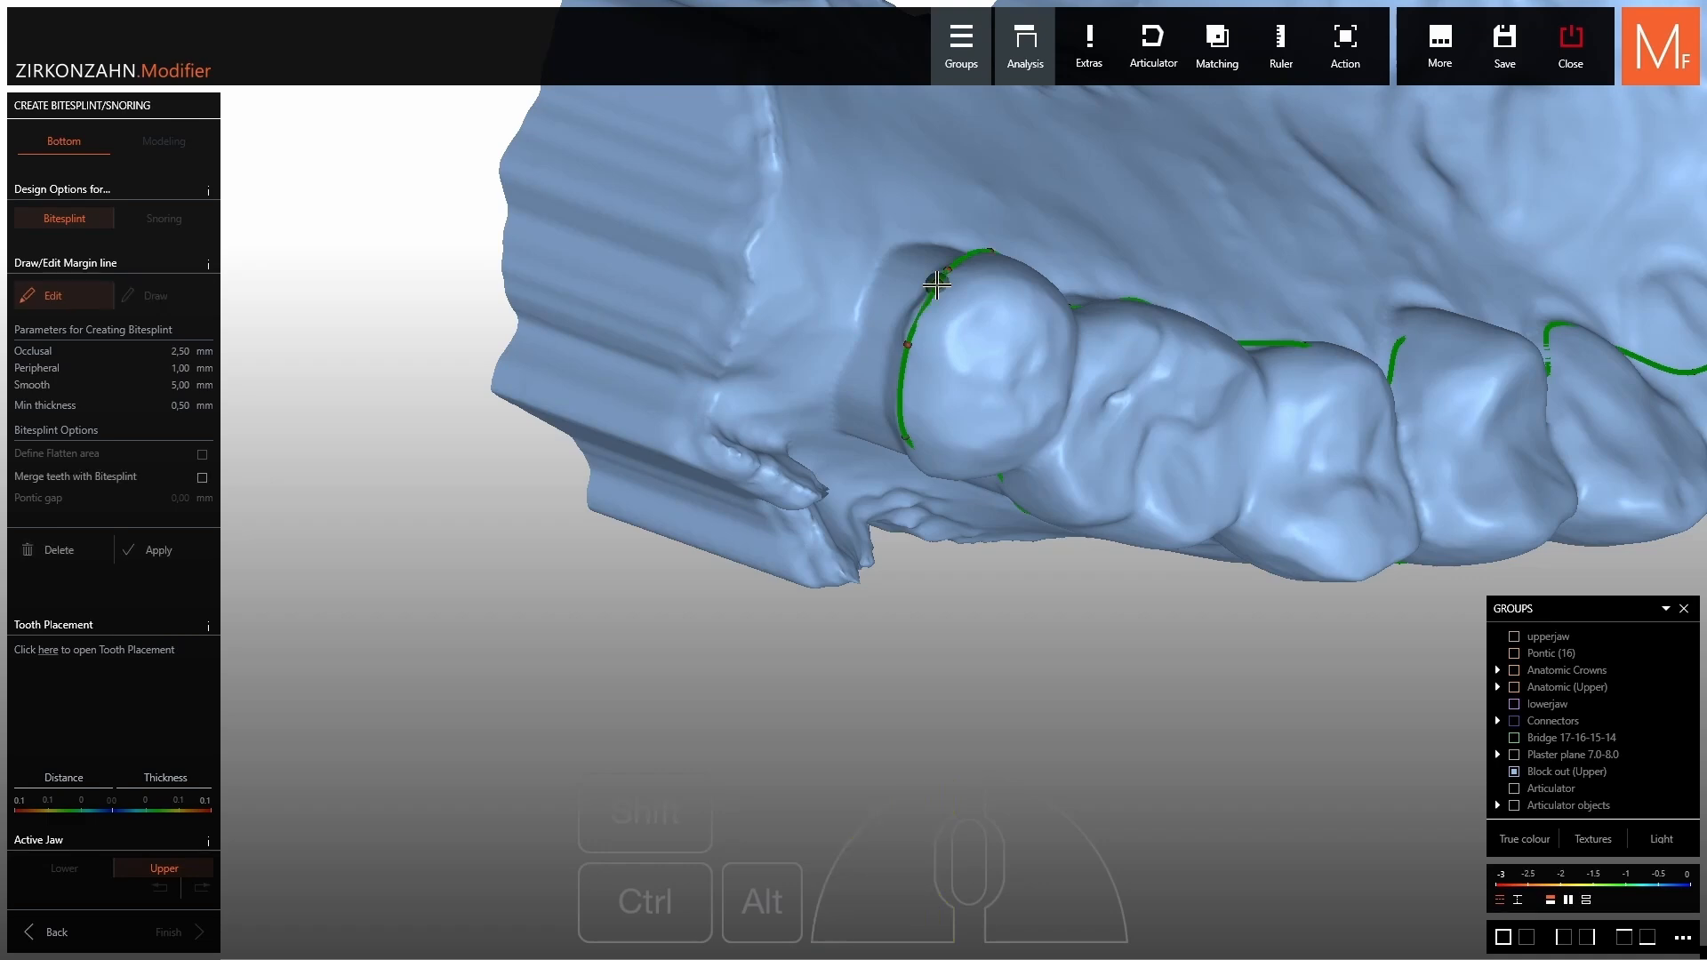
Check the closed margin line around the arch and generate the bite splint with the existing parameters.
scroll(1071, 343, down, 5)
right_drag(1070, 343, 943, 233)
right_drag(1205, 383, 916, 372)
scroll(922, 343, up, 4)
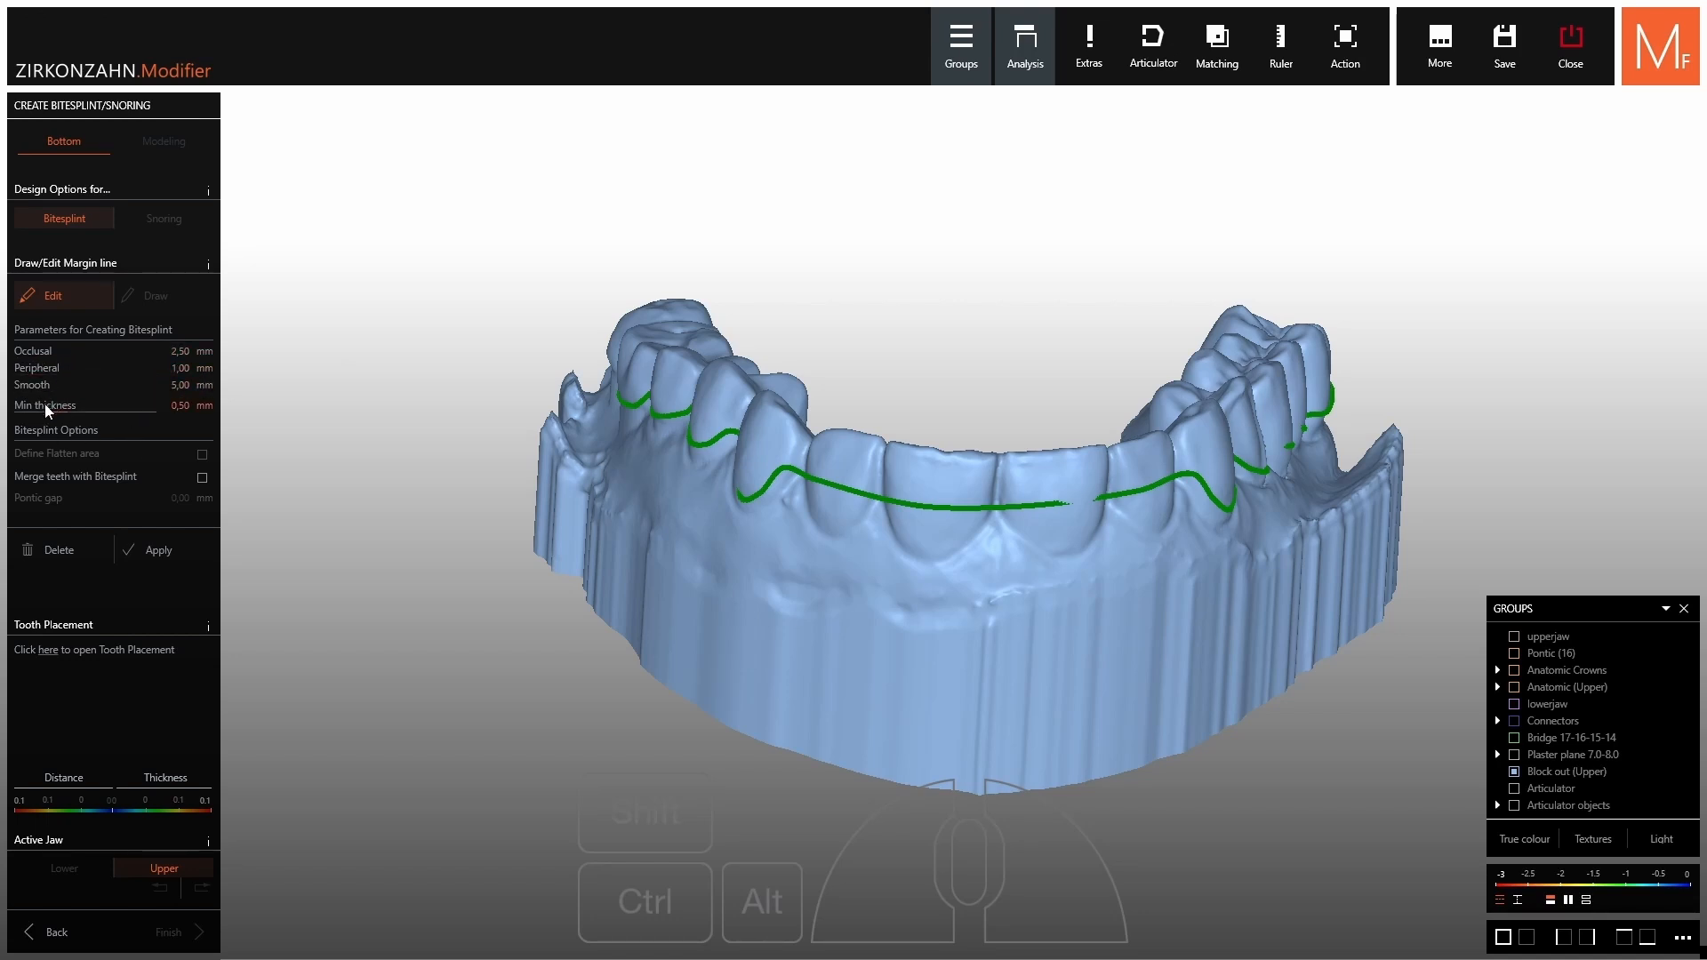
click(157, 551)
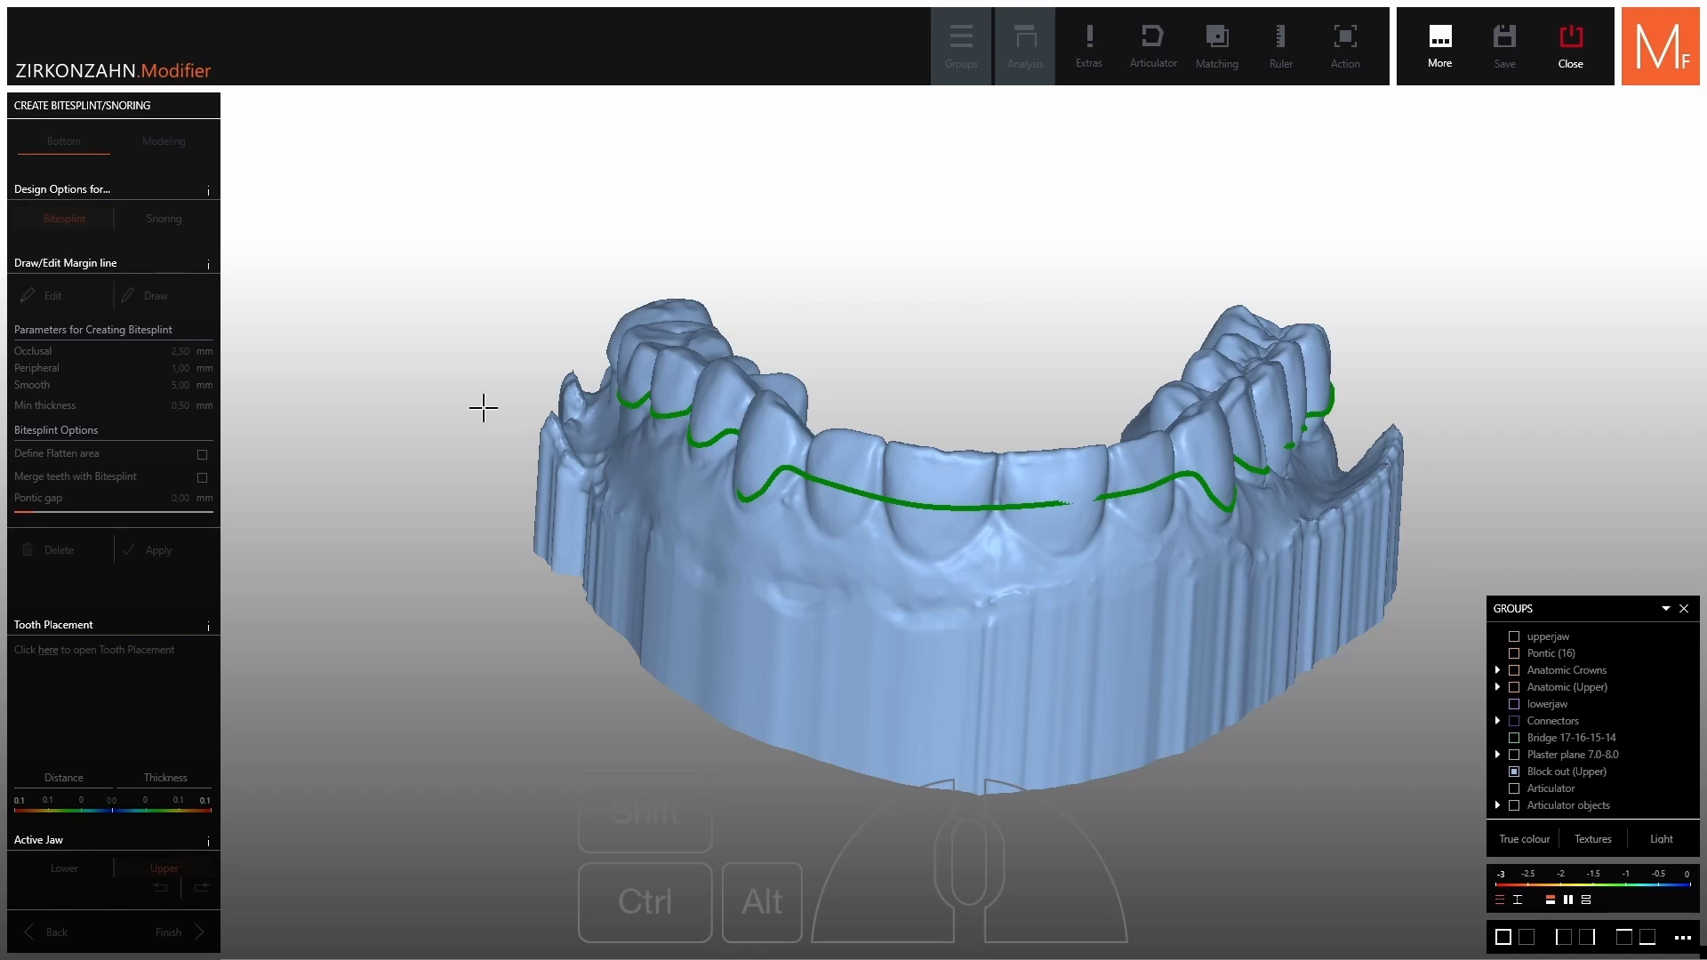
Inspect the generated splint's occlusal surface and proceed to the splint's modelling stage.
shift+middle_click(998, 452)
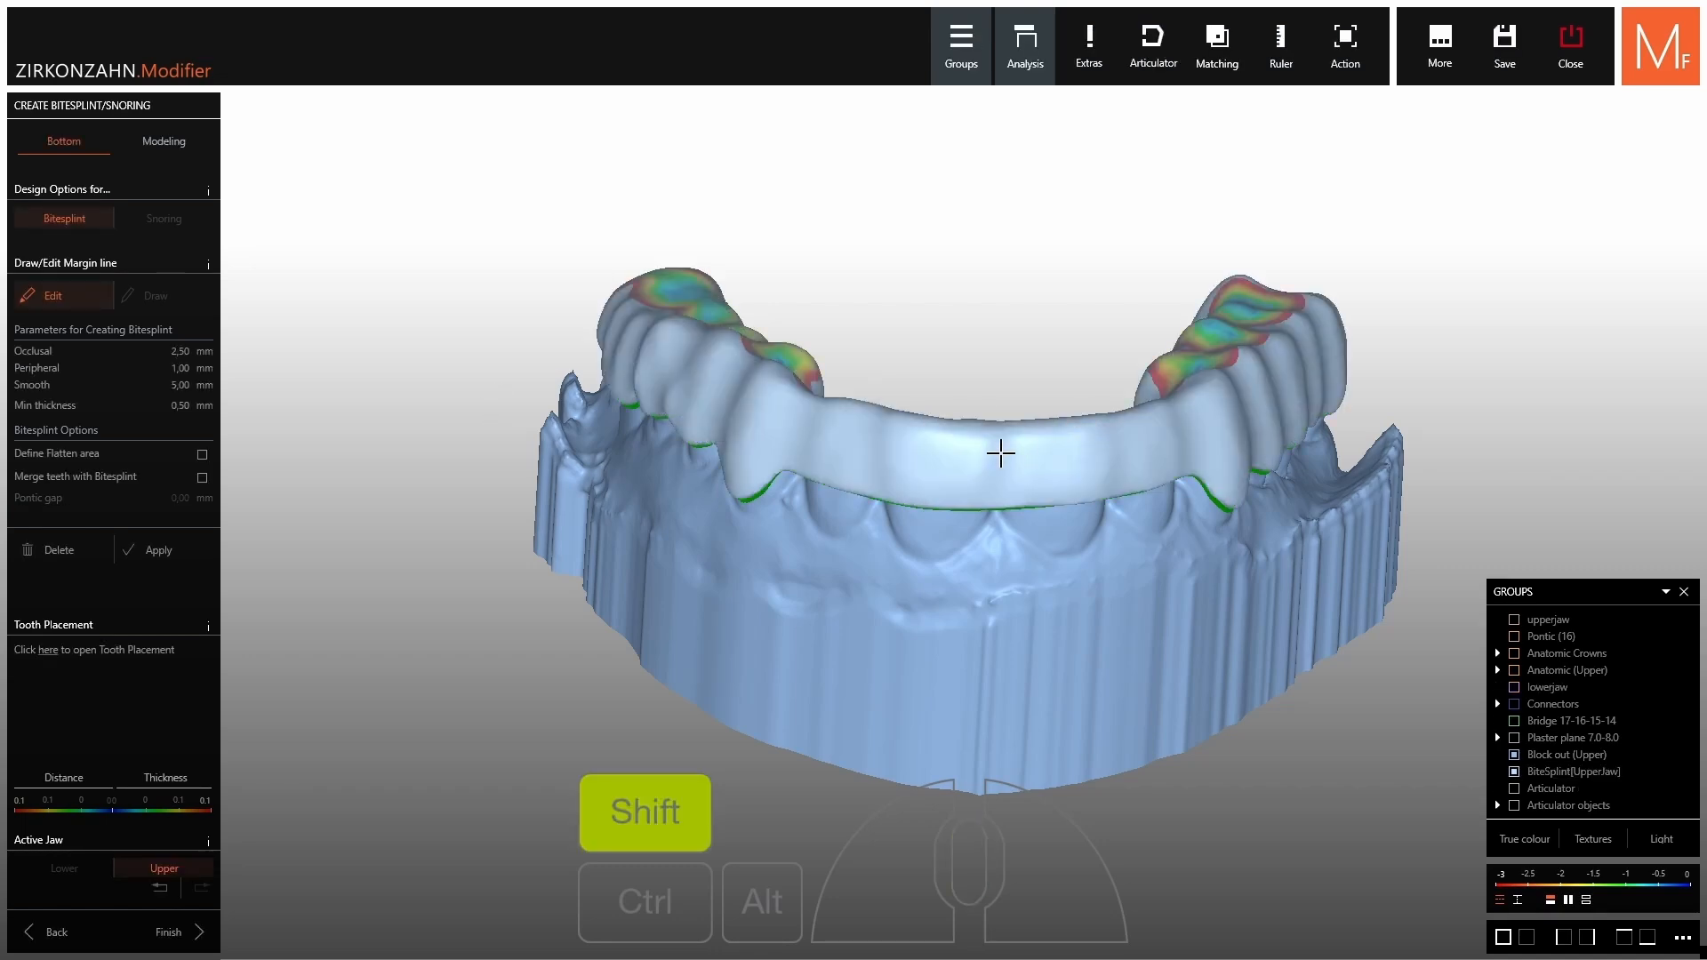
right_drag(889, 392, 820, 468)
scroll(820, 467, up, 2)
scroll(819, 468, up, 2)
right_drag(364, 494, 411, 507)
right_drag(718, 455, 607, 423)
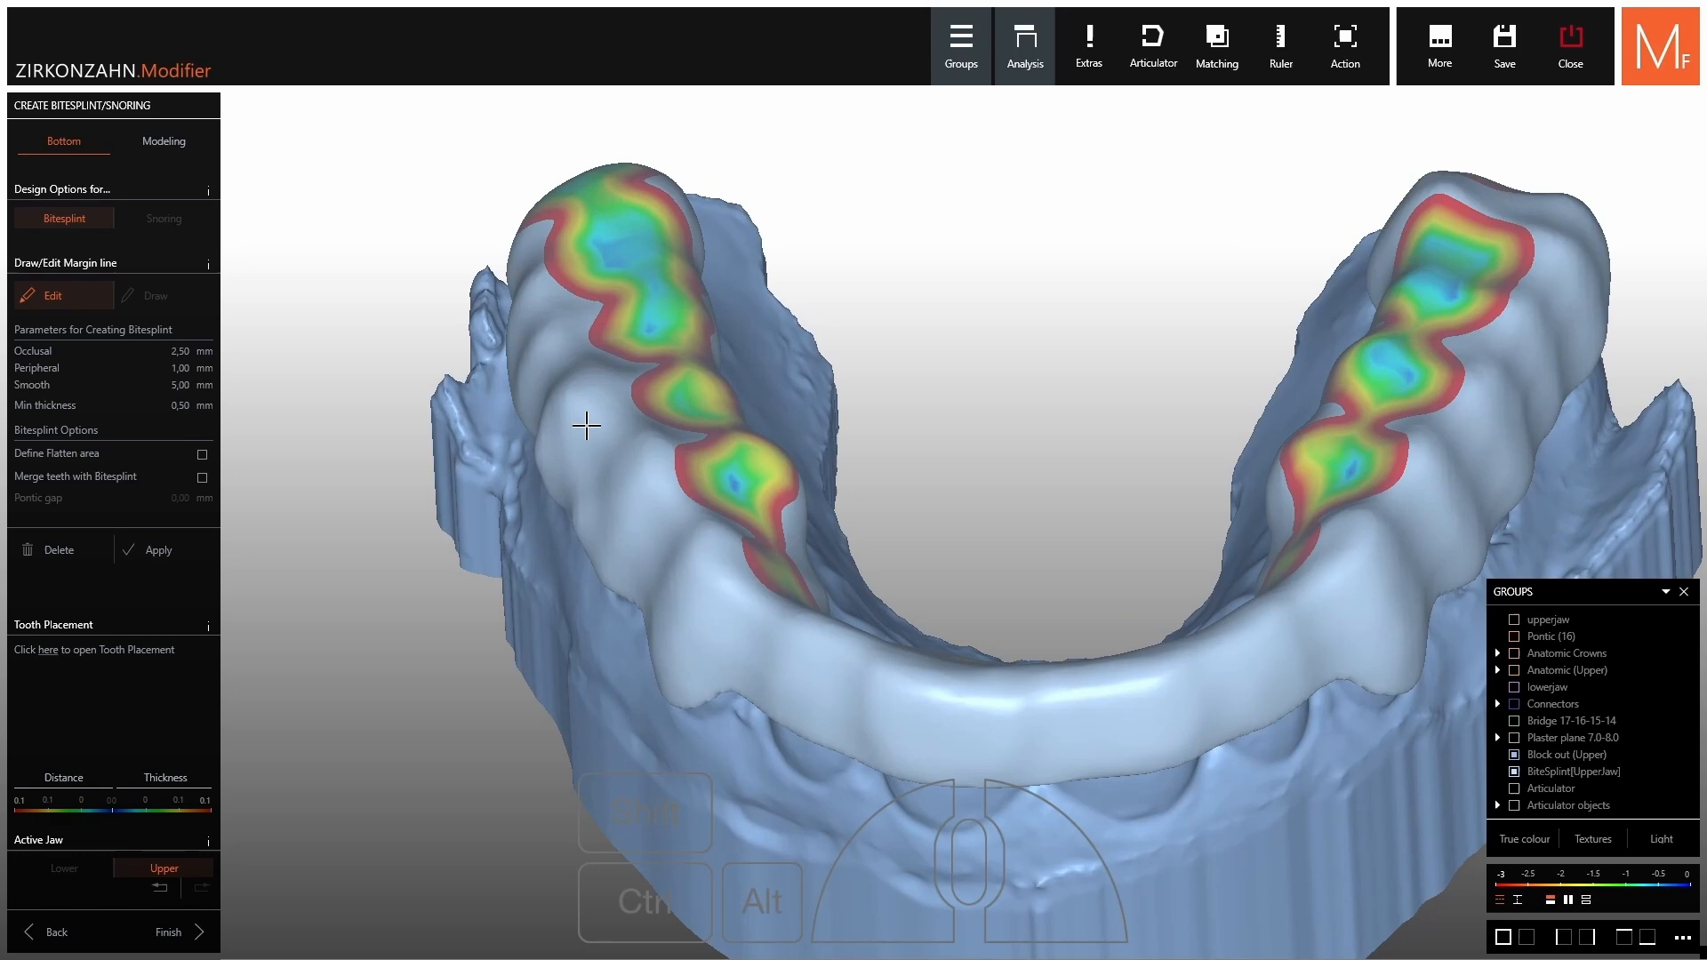
click(195, 144)
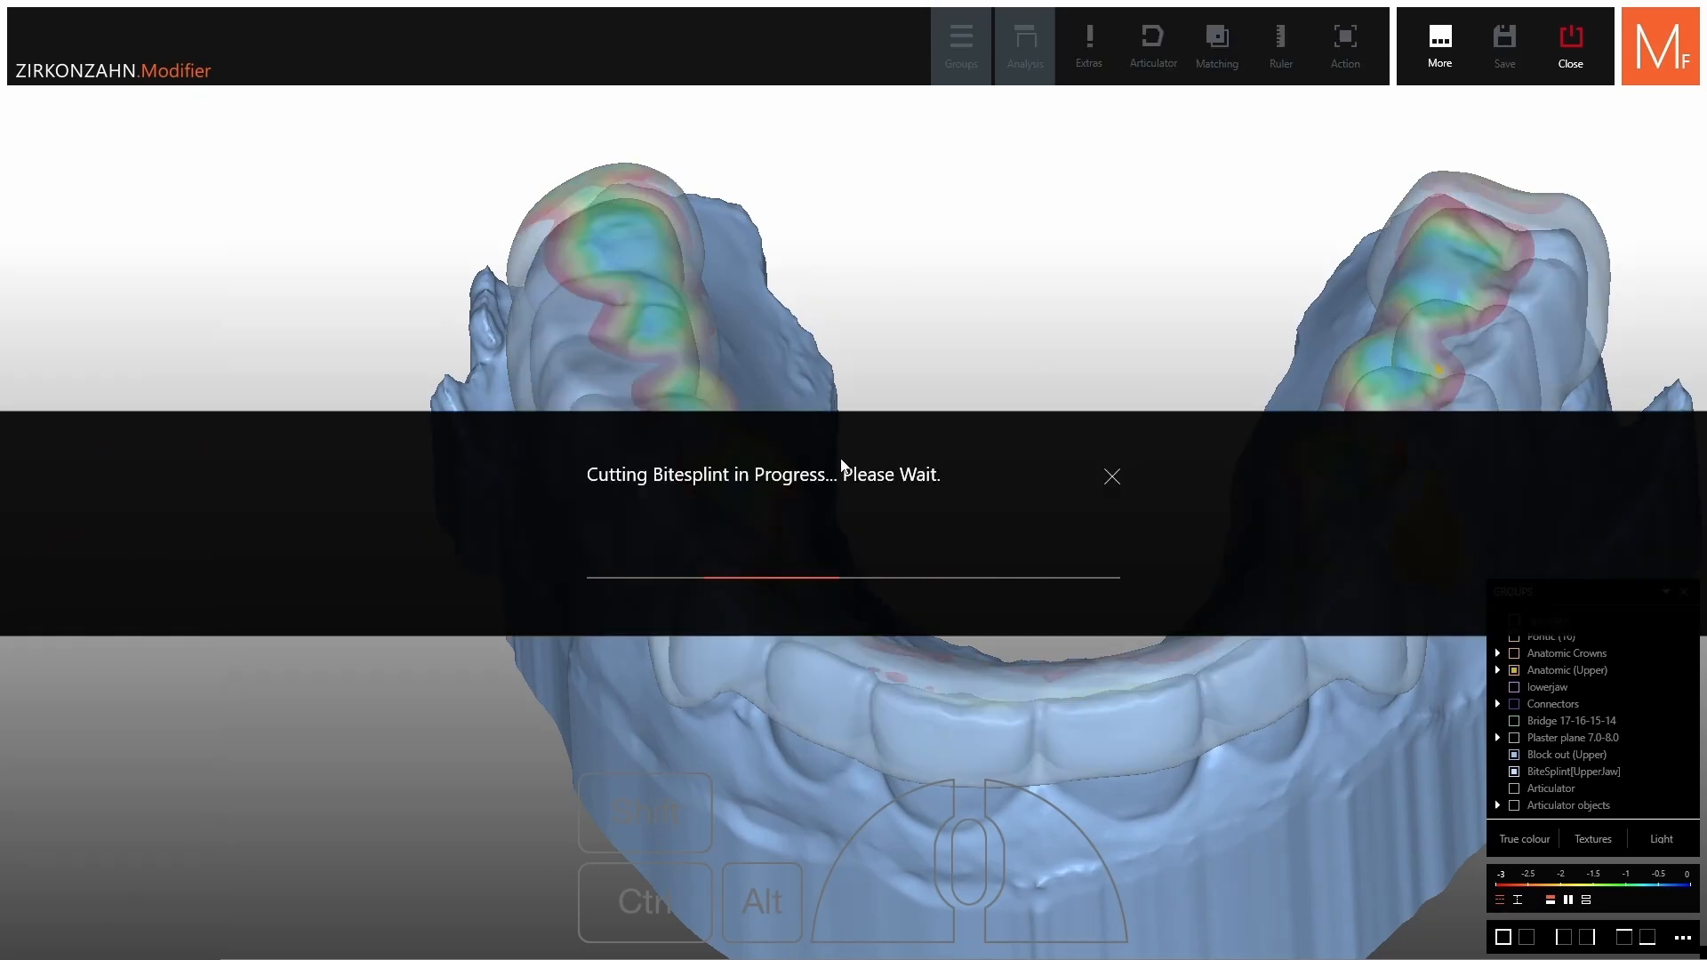
scroll(845, 401, down, 2)
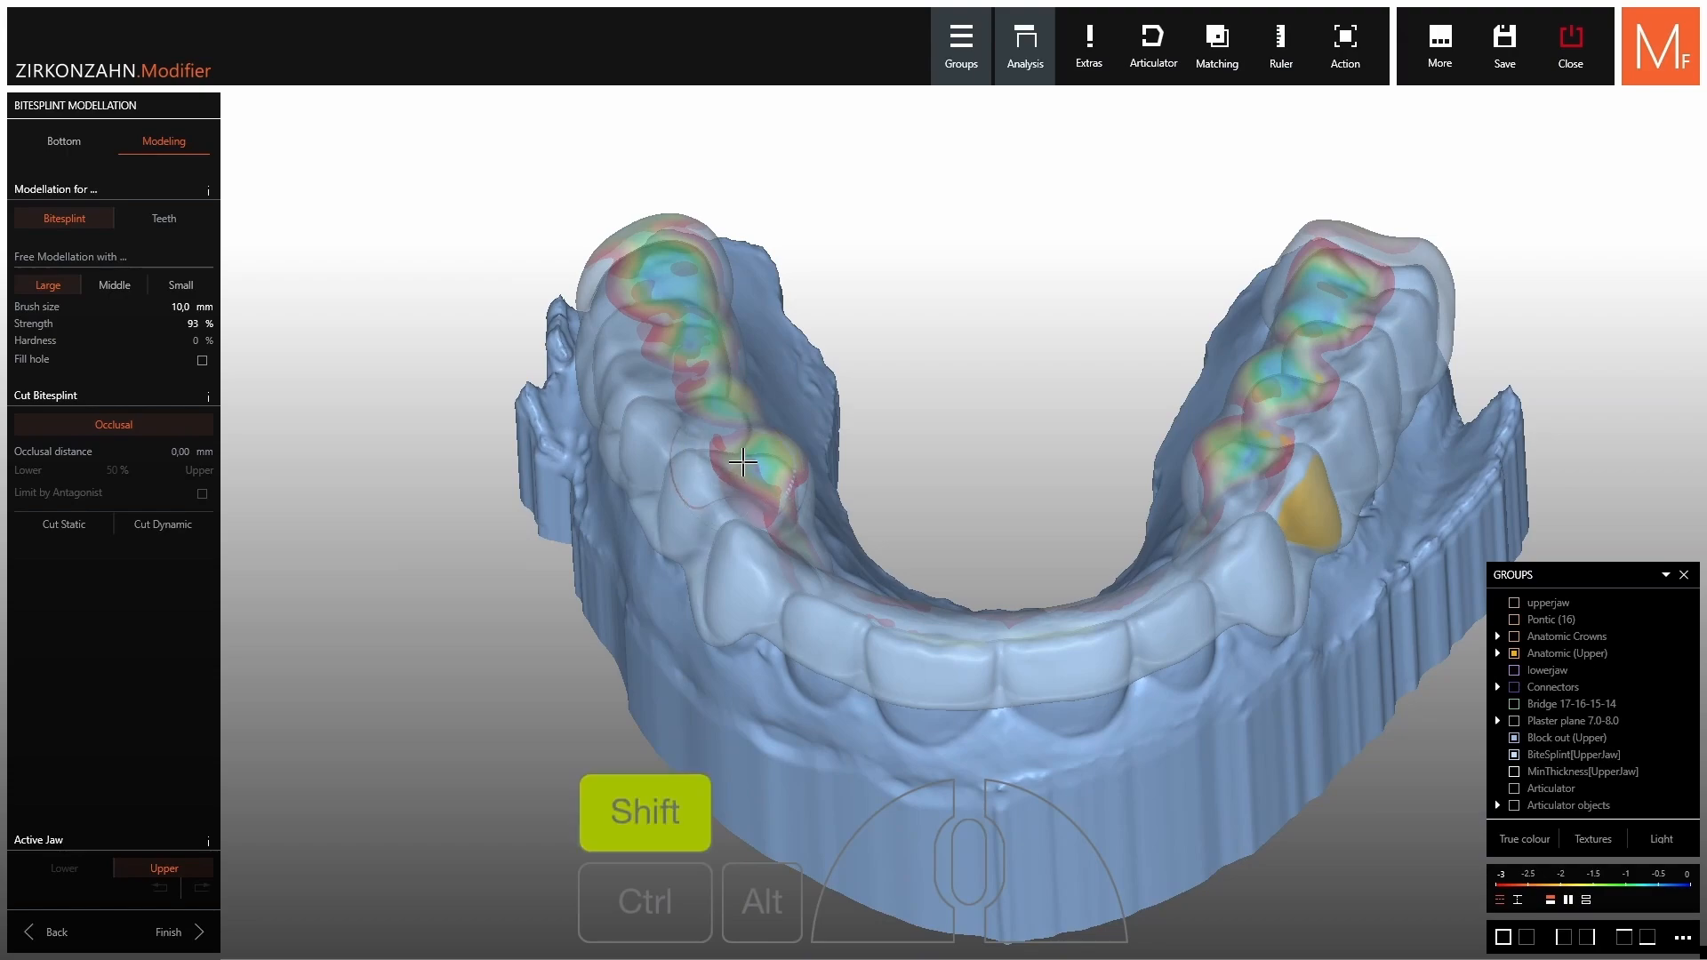
mouse_move(744, 462)
right_down()
mouse_move(756, 534)
mouse_move(752, 487)
right_up()
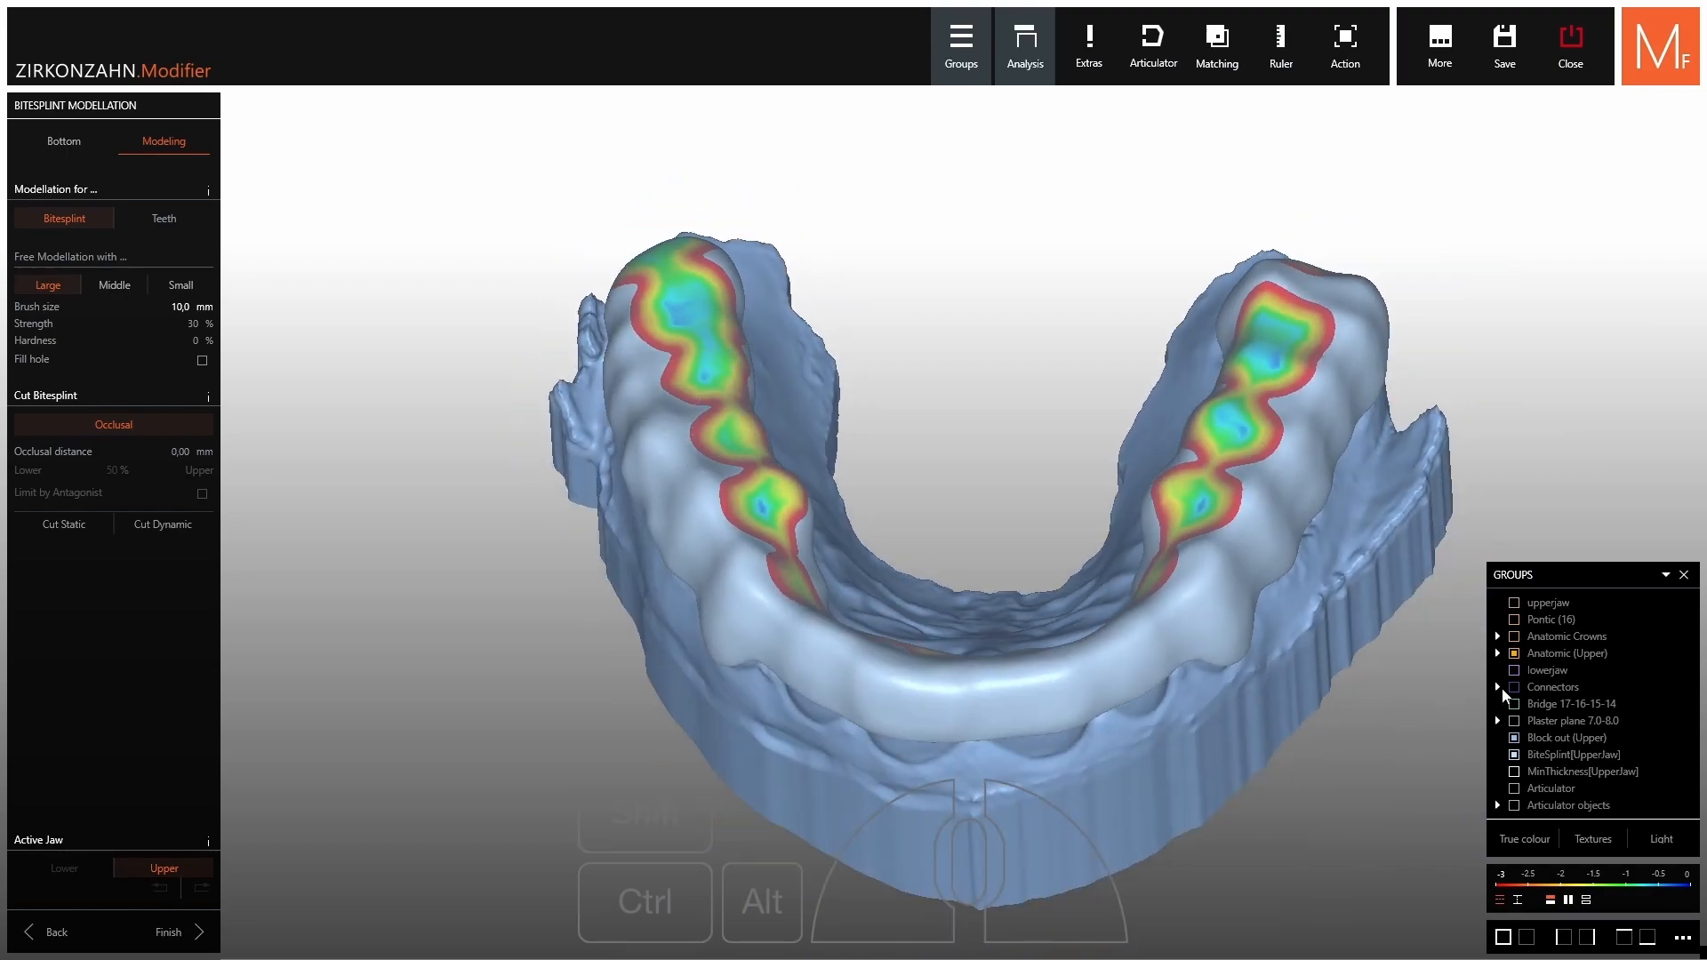
Show the lower jaw and check the bite splint against it from the front and the side.
click(1515, 671)
right_drag(1245, 551, 1191, 418)
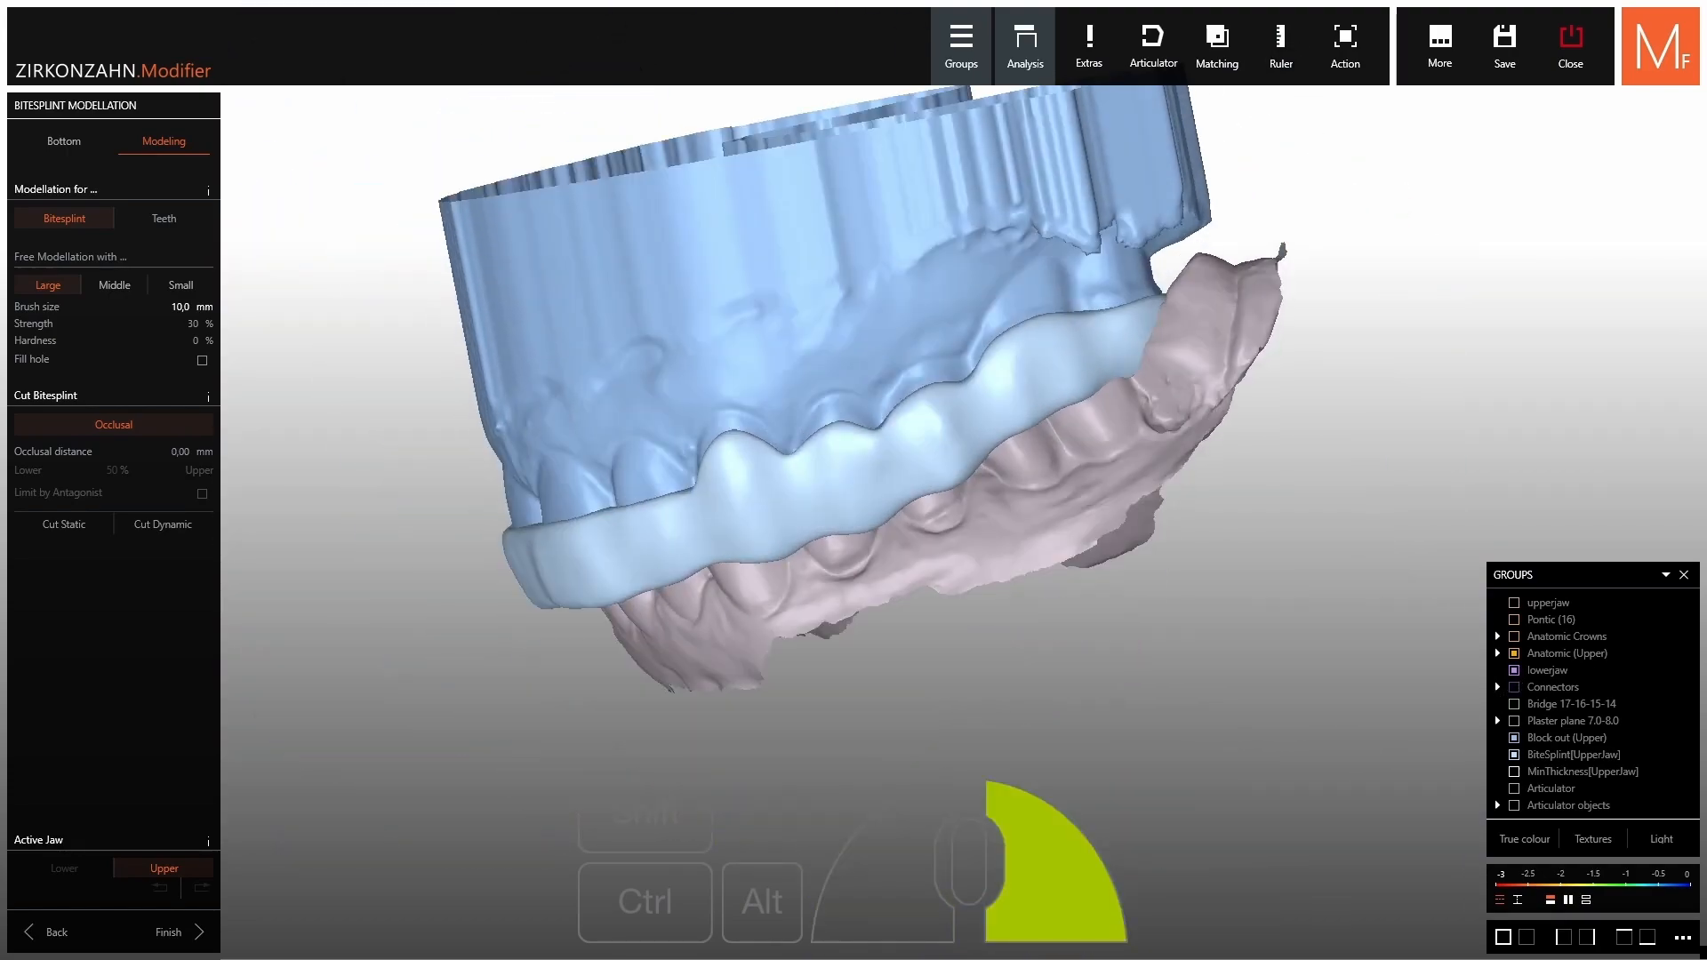
right_drag(915, 436, 941, 404)
key(shift)
mouse_move(716, 438)
right_down()
mouse_move(756, 418)
mouse_move(817, 586)
right_up()
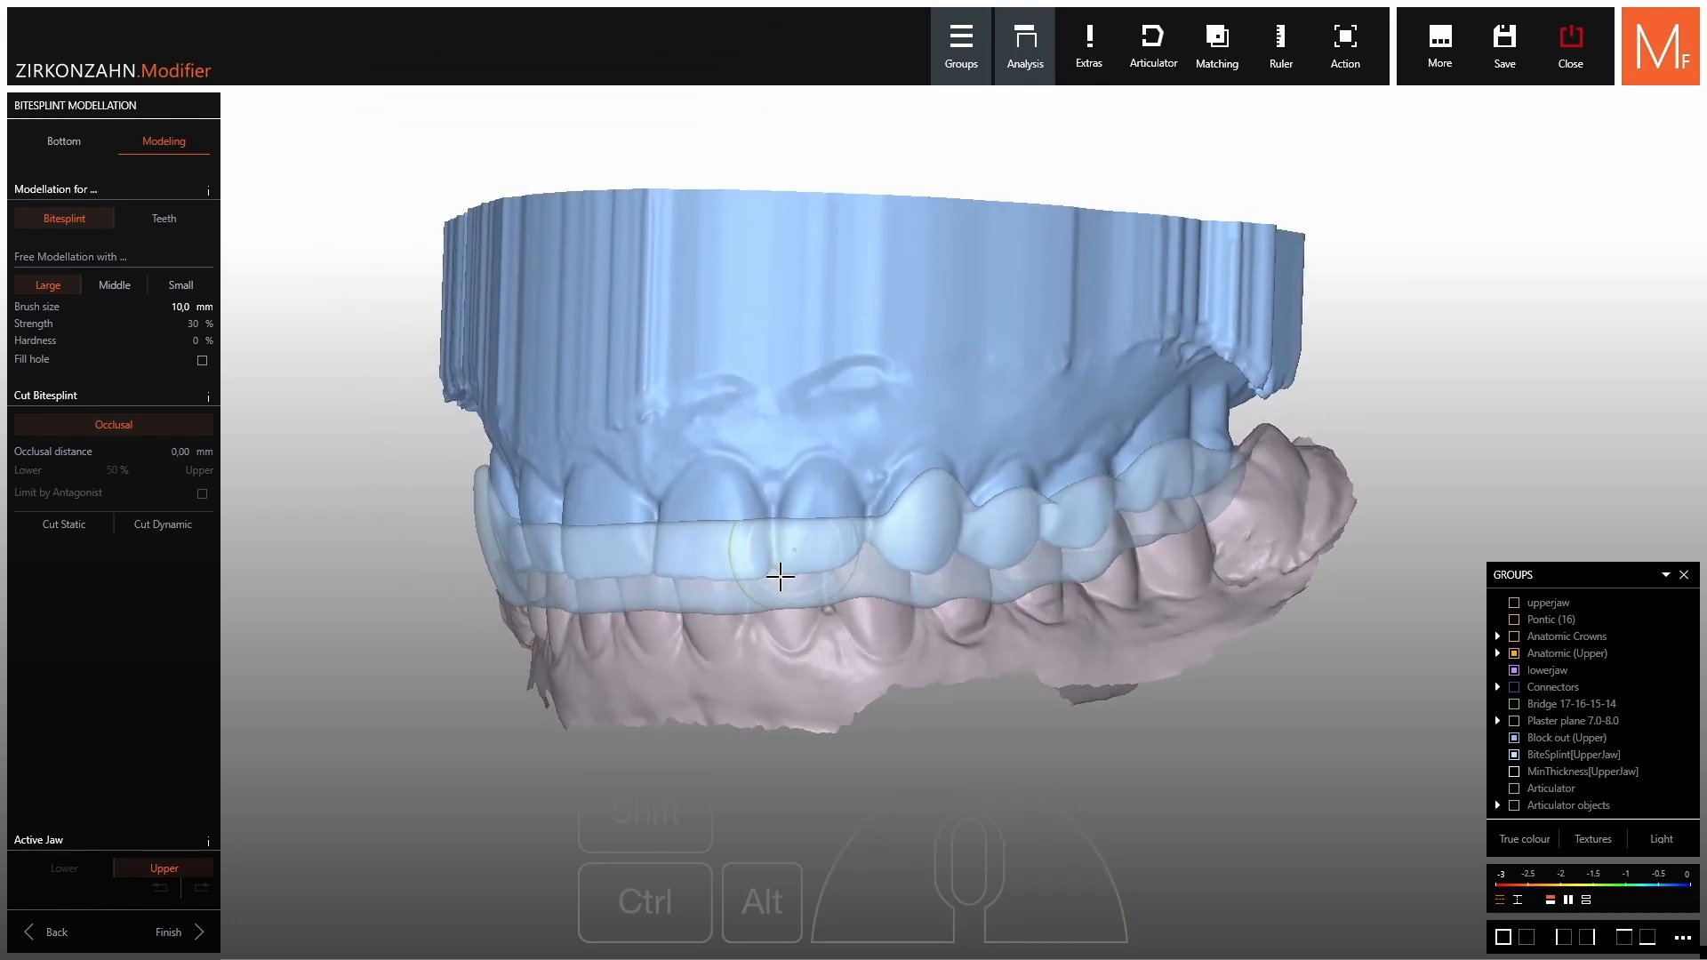
Open the articulator movement despite the scan intersection and raise the incisal pin to +5,0.
click(1146, 70)
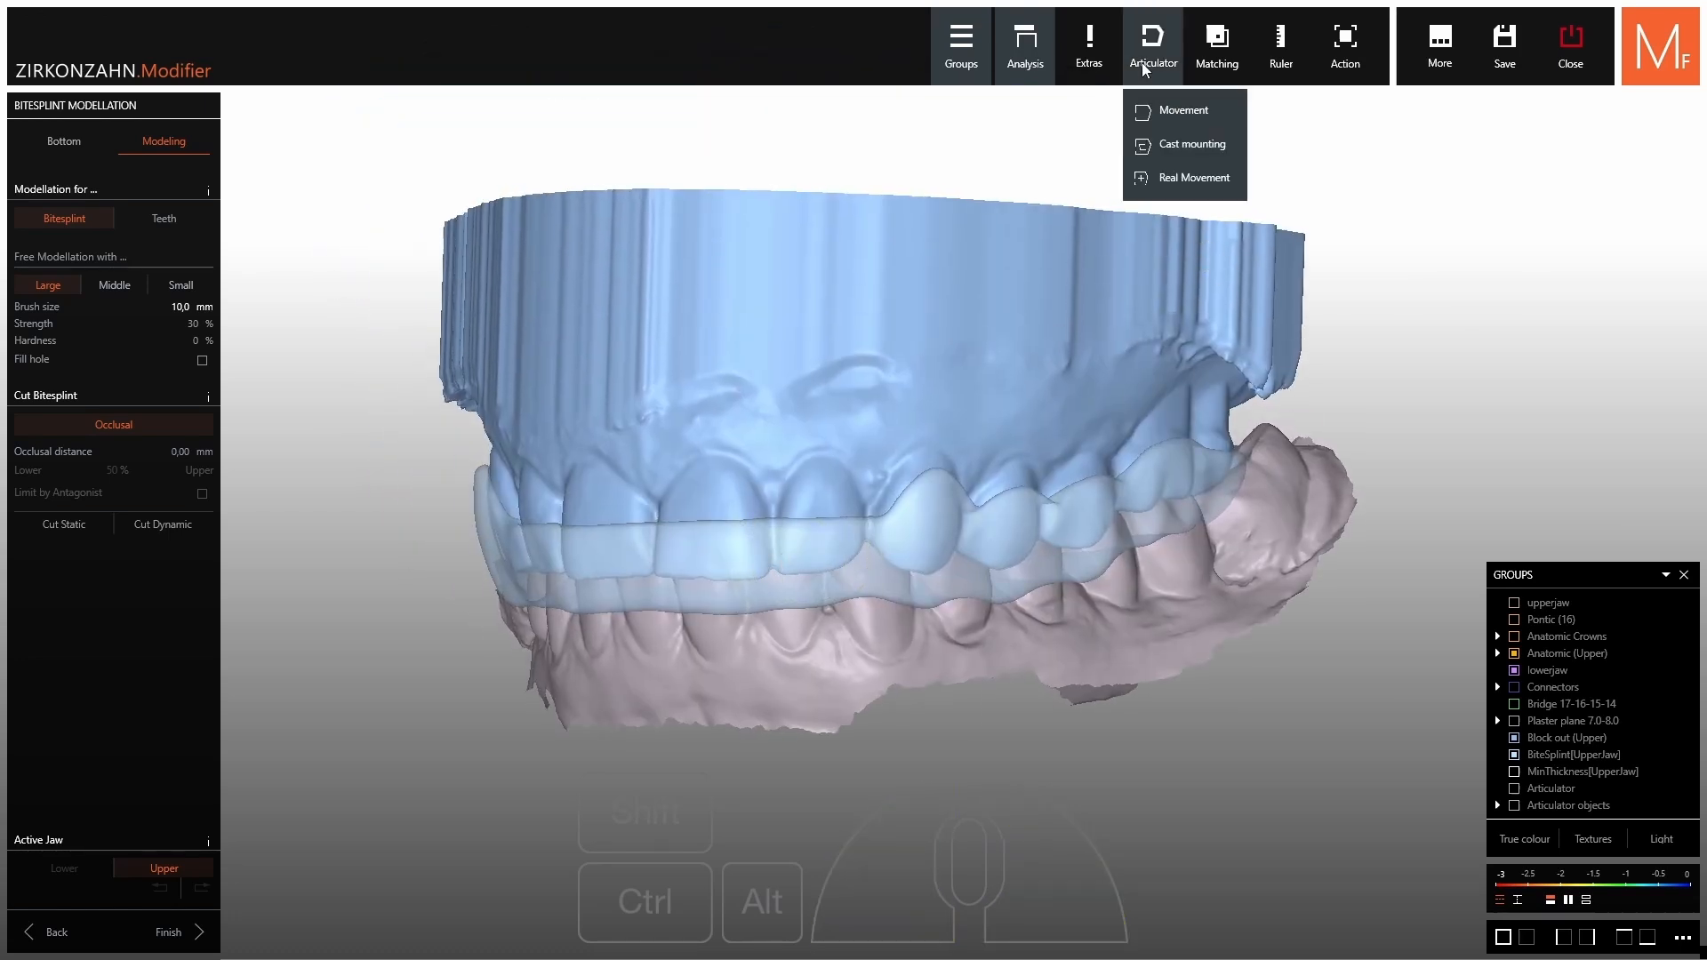
click(1167, 113)
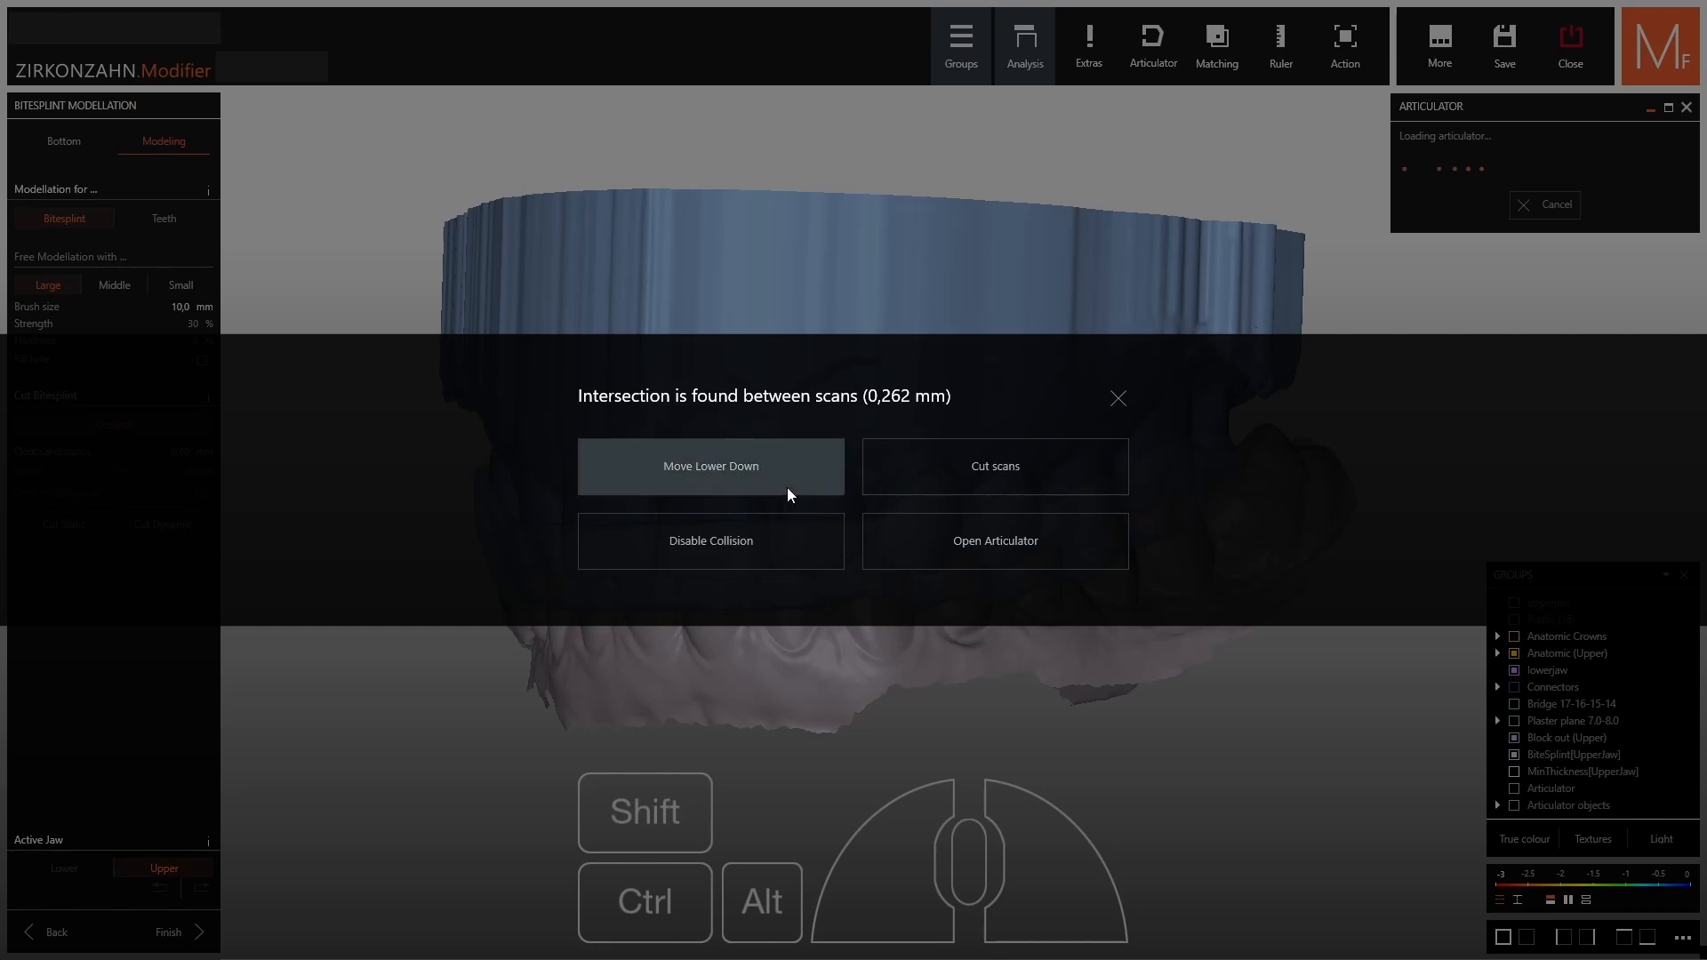
click(906, 545)
right_drag(1360, 436, 1353, 256)
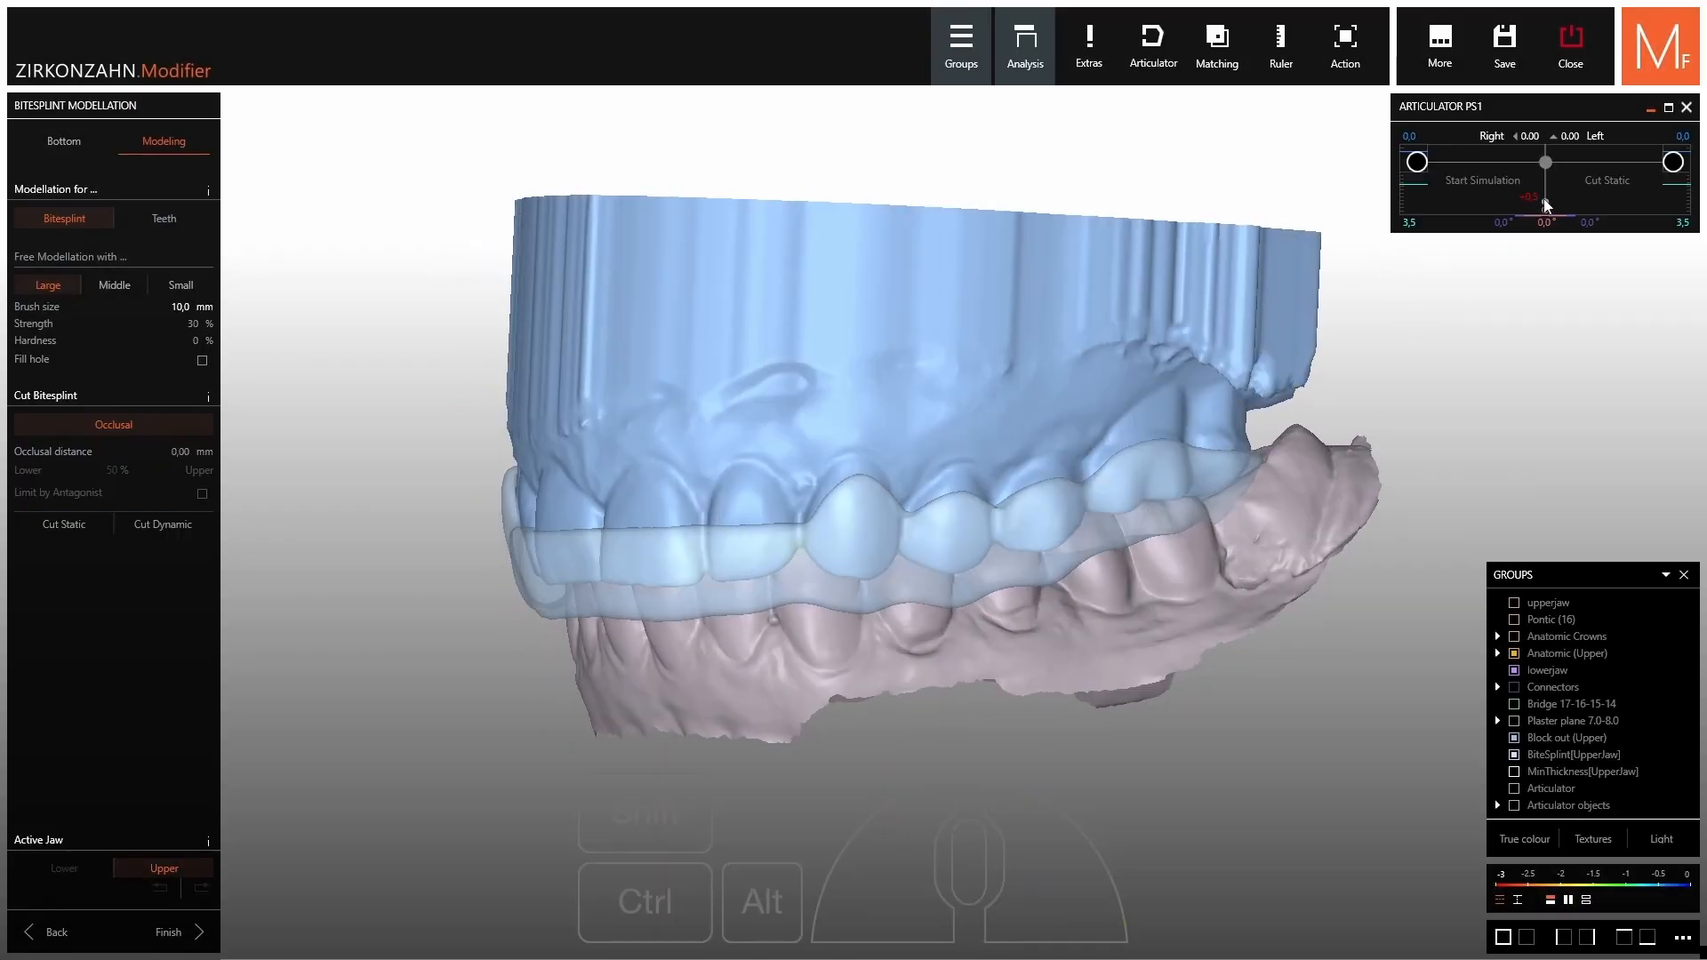
ctrl+scroll(1547, 205, up, 5)
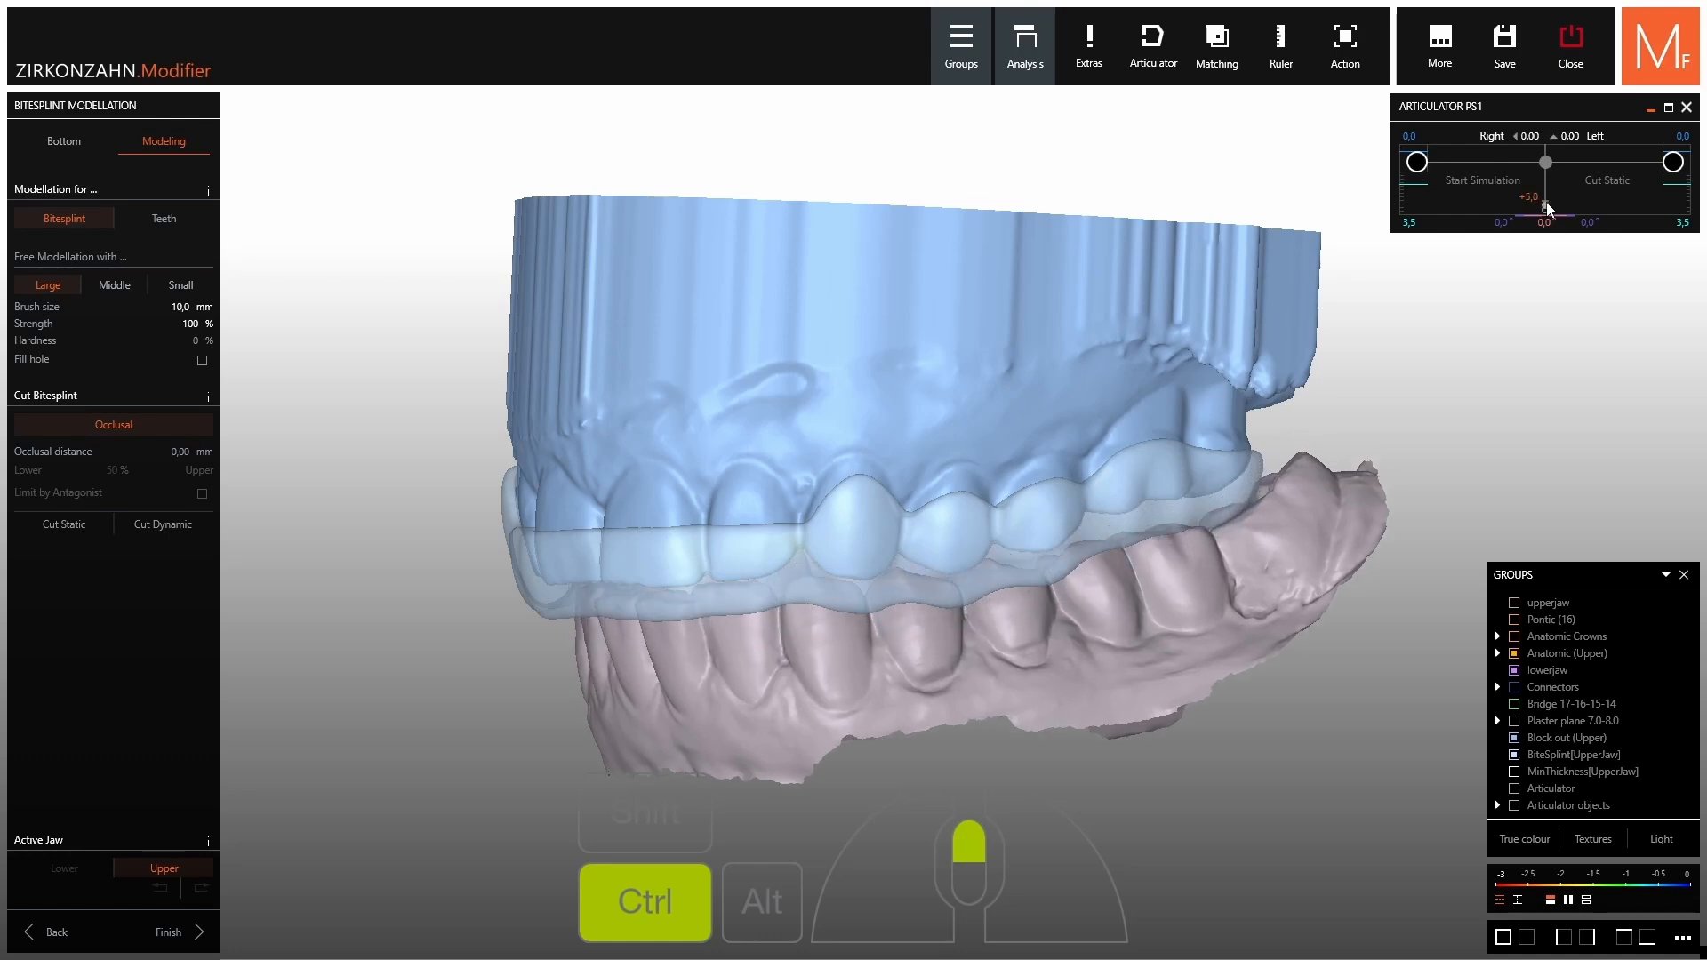
right_drag(1361, 284, 1182, 545)
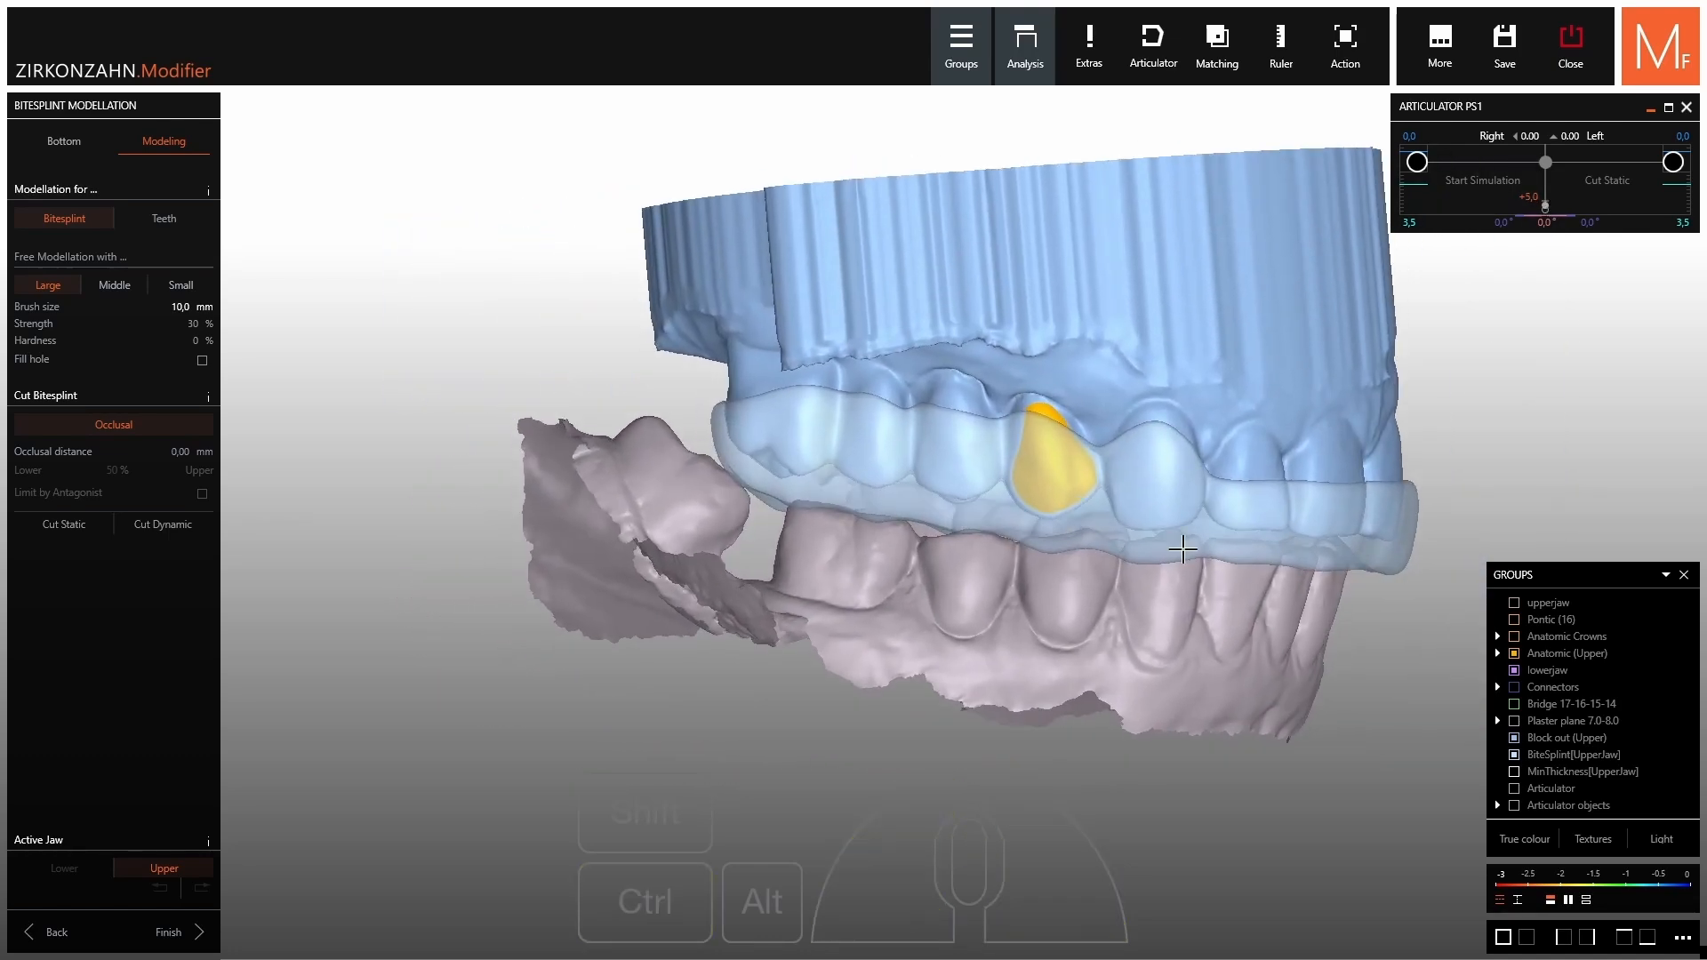
Hide the Anatomic (Upper) group and move the jaw in a protrusion of 3.00 in the articulator.
click(1514, 653)
right_drag(1235, 412, 1111, 302)
right_click(1295, 397)
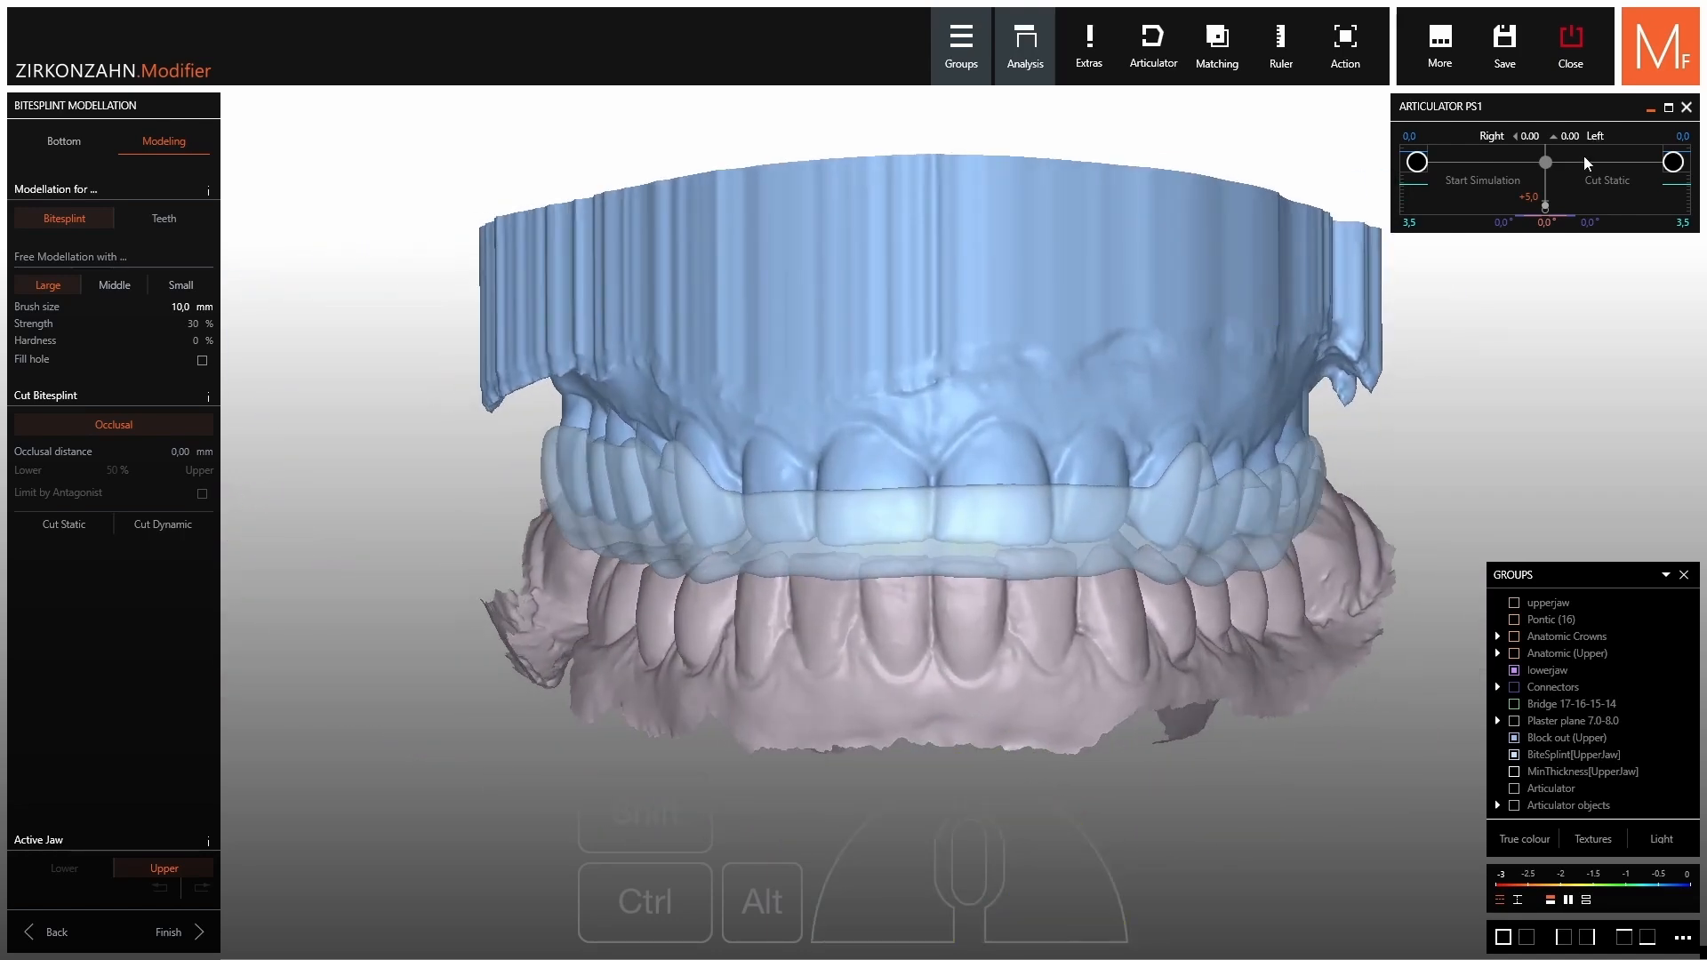
drag(1544, 163, 1549, 171)
right_drag(1578, 268, 1500, 258)
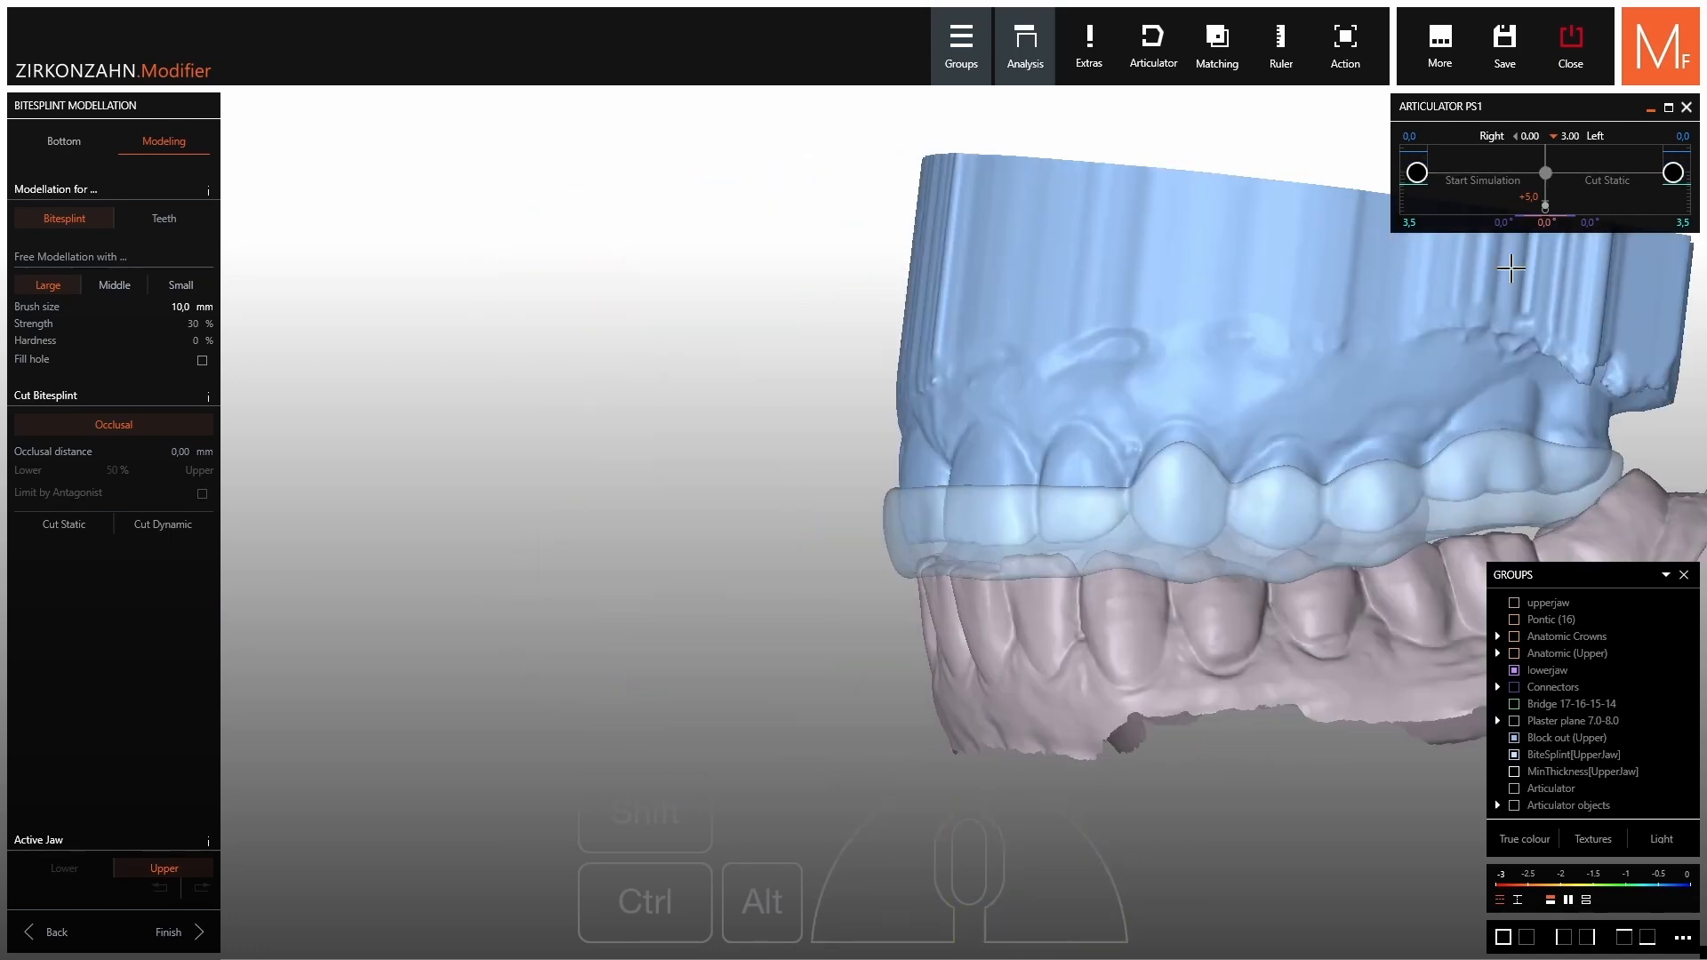
Set the articulator's incisal table to 50° in the centre and 35° on both lateral sides.
ctrl+scroll(1547, 222, up, 1)
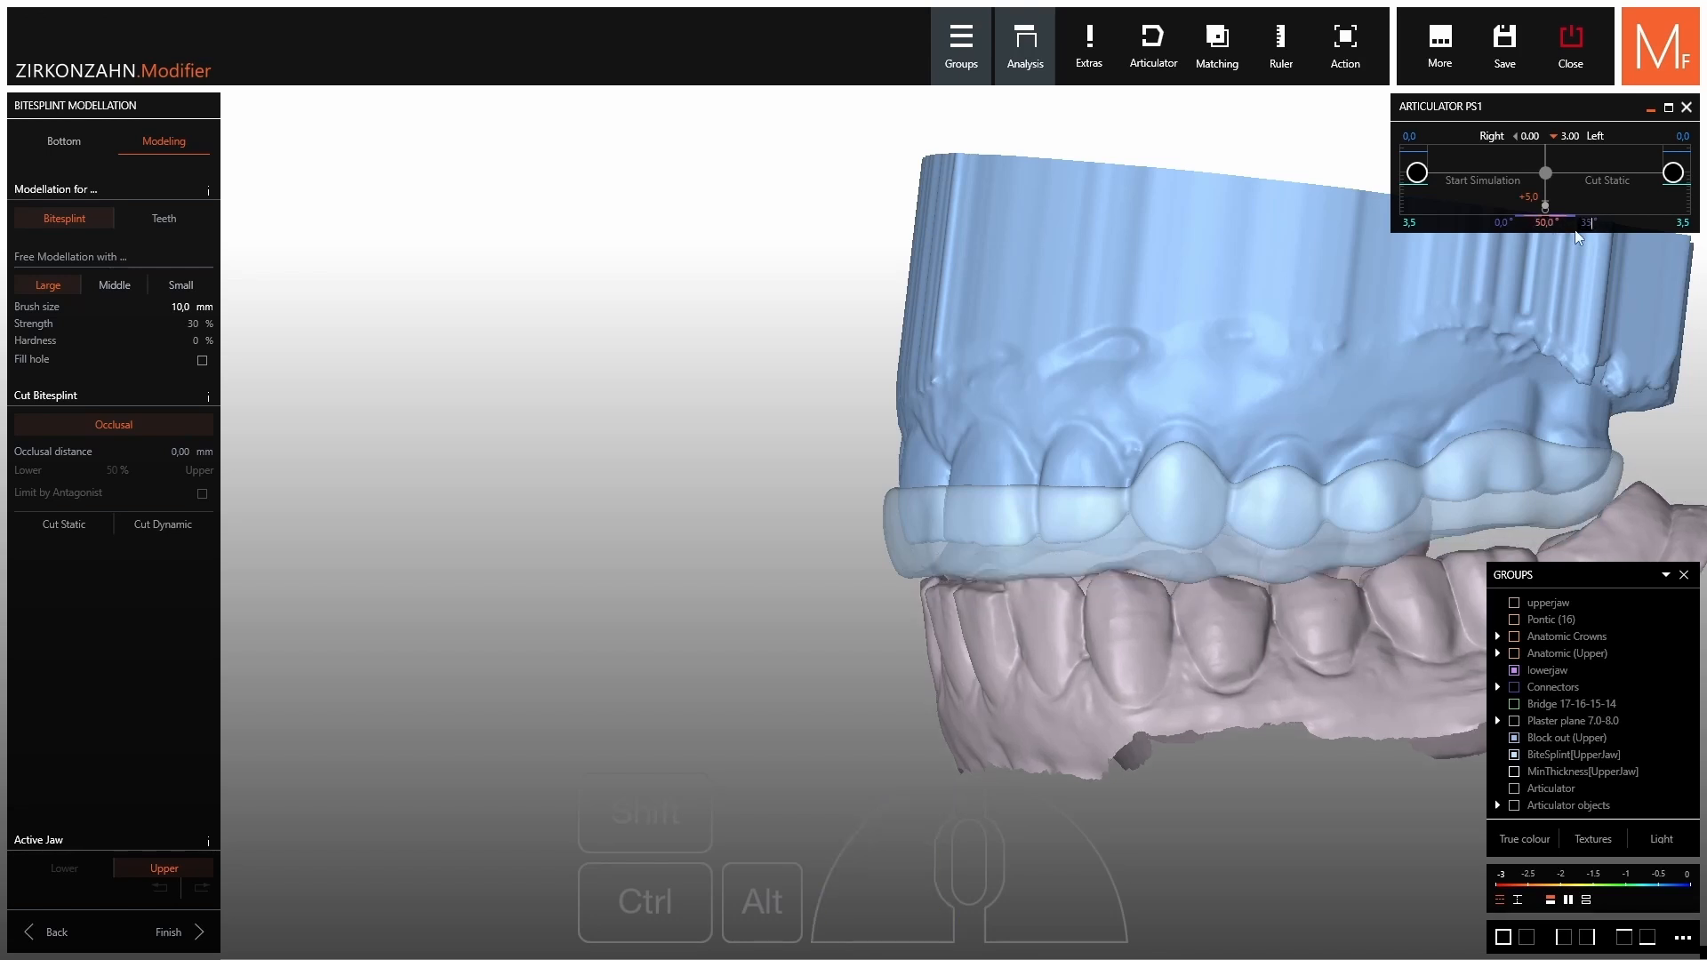
click(1498, 225)
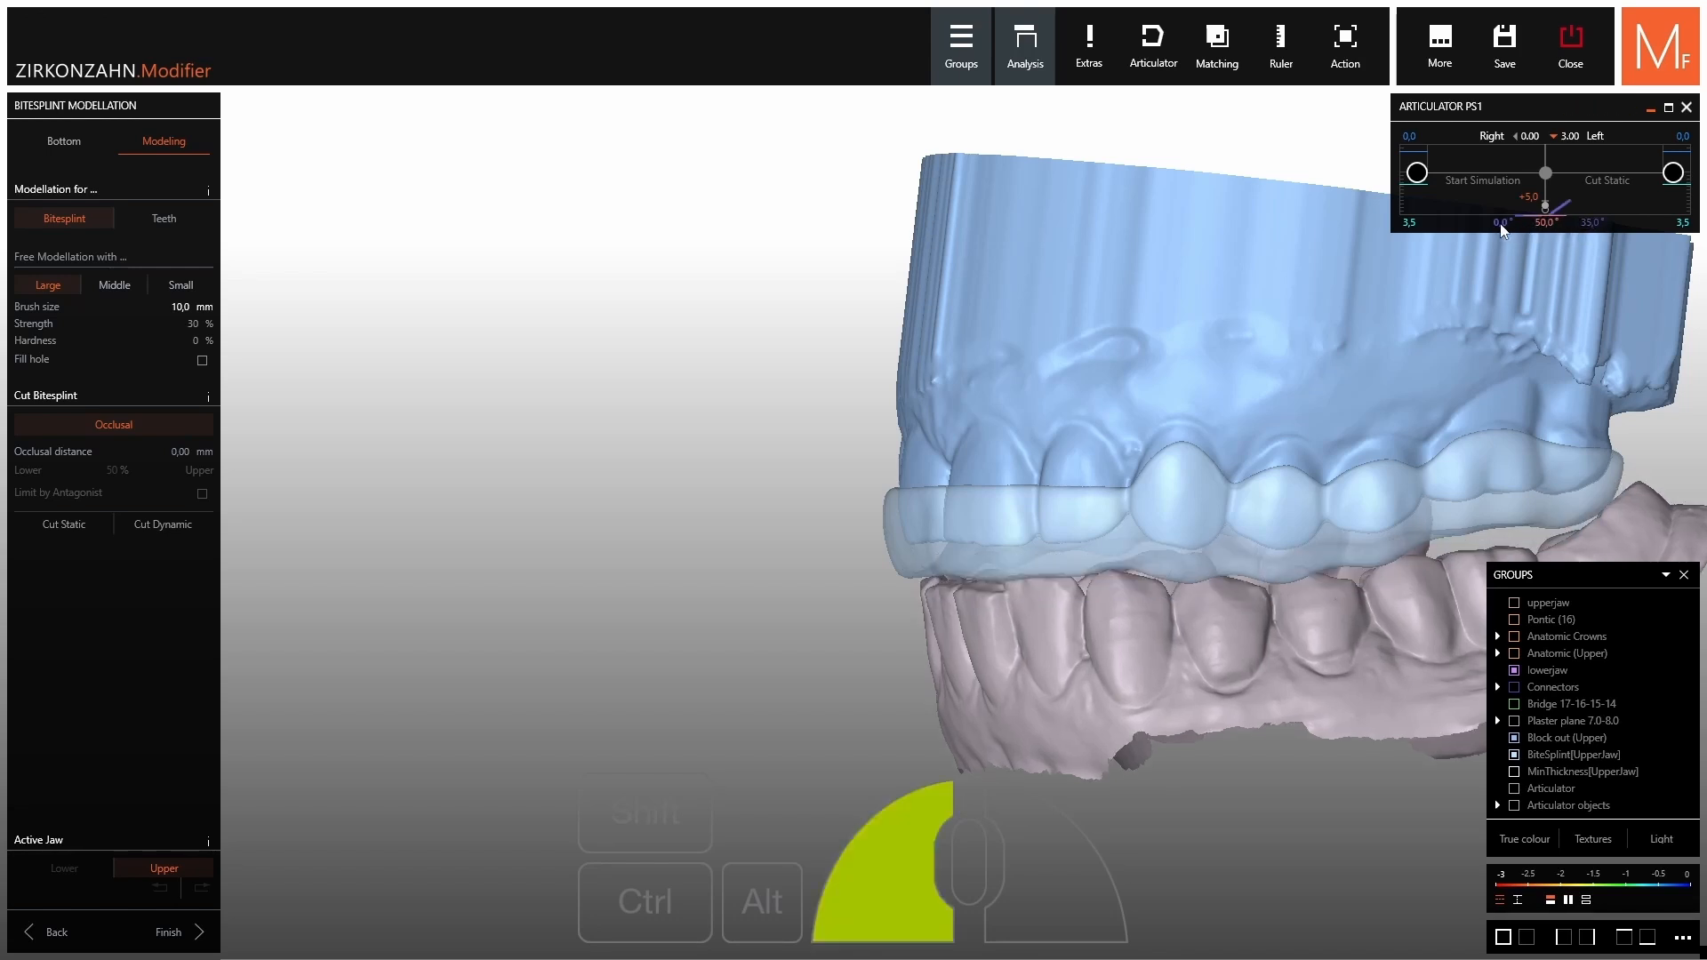
text(35)
key(Return)
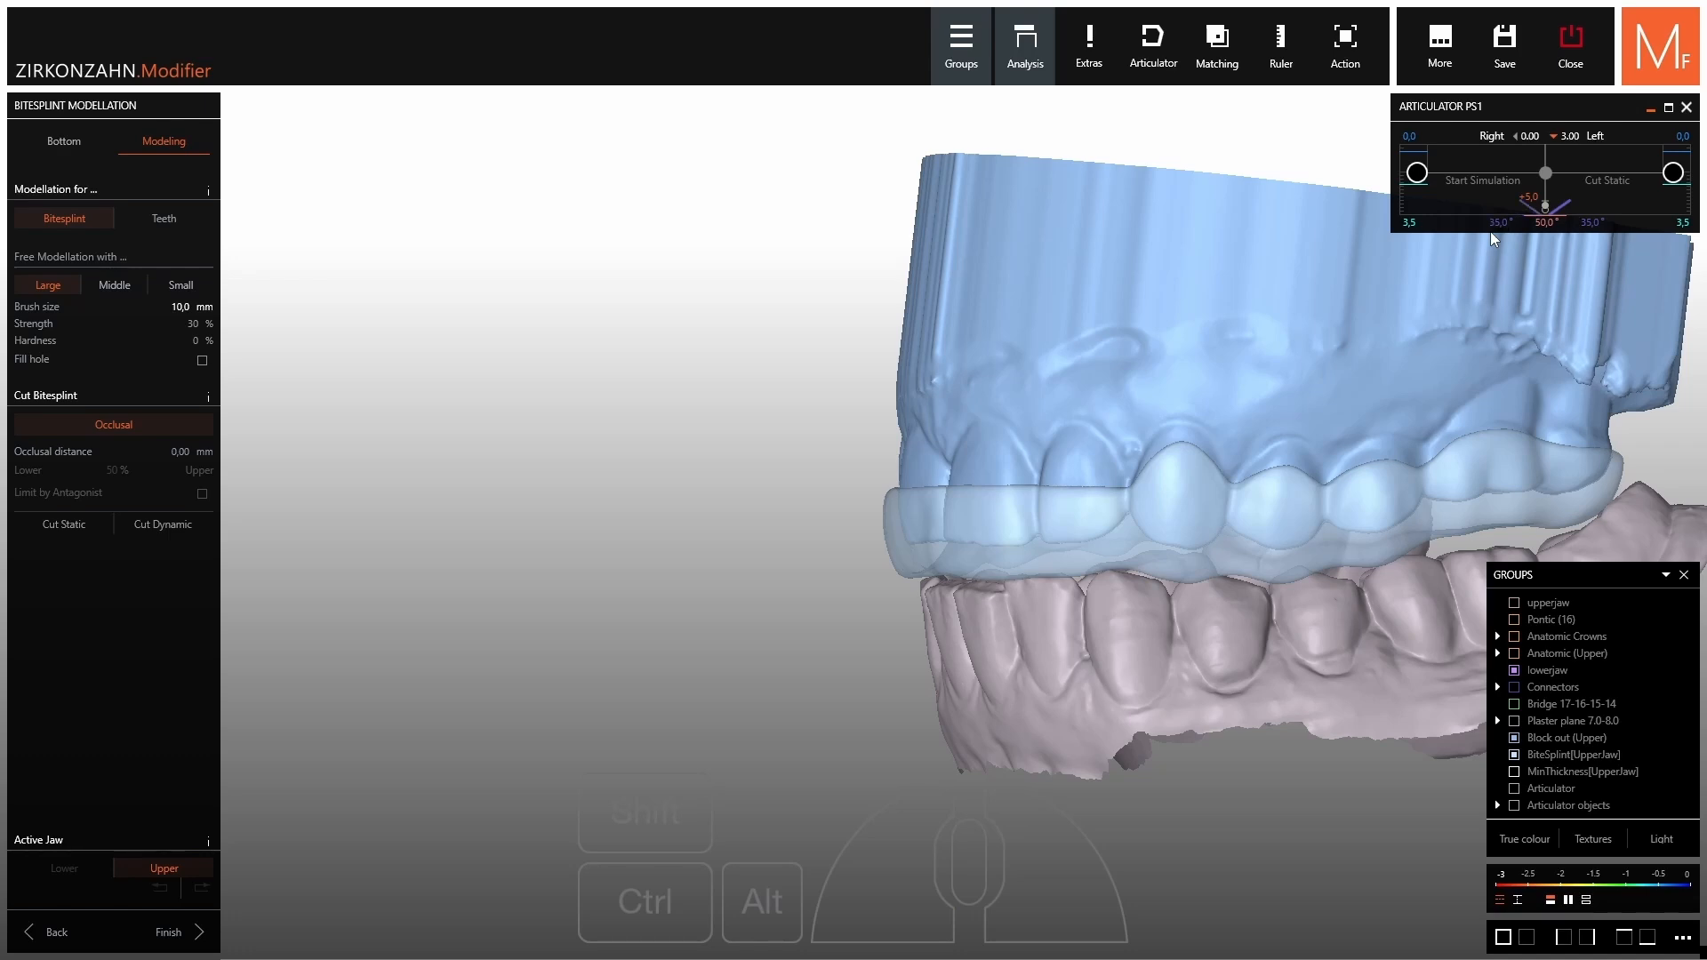
mouse_move(1092, 321)
right_down()
mouse_move(1142, 321)
mouse_move(1091, 321)
right_up()
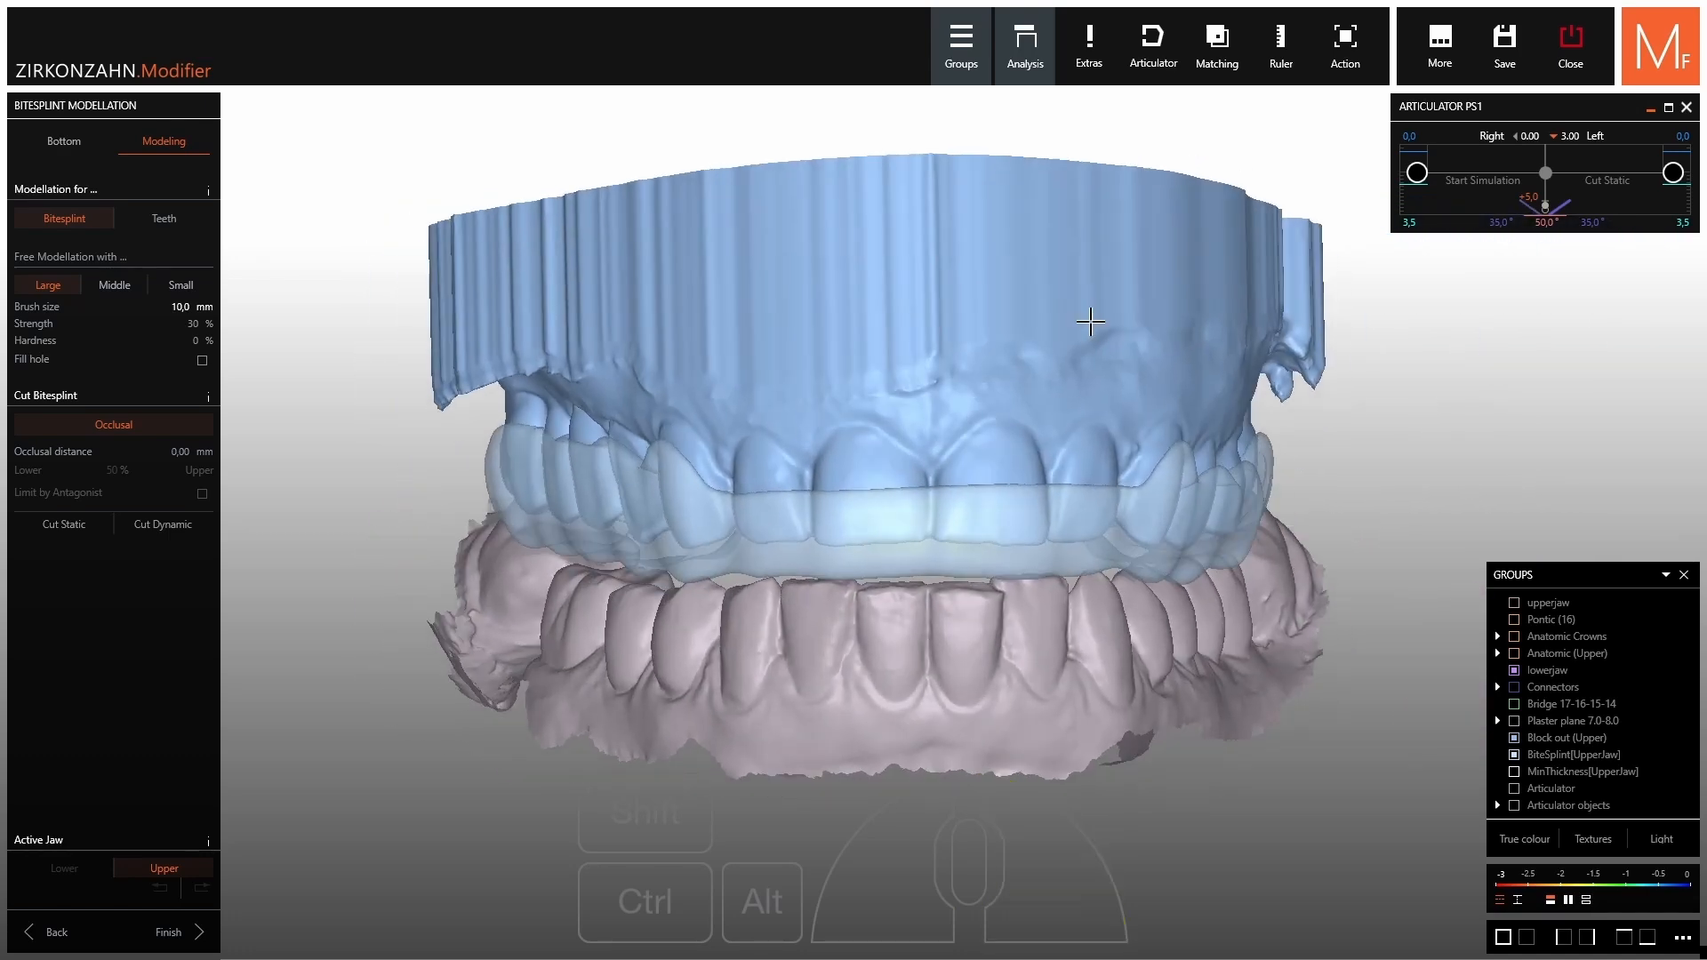
Test the lateral jaw movements in the articulator and return the jaw to its centred position.
drag(1547, 172, 1563, 182)
right_drag(1512, 258, 1286, 139)
drag(1425, 174, 1427, 172)
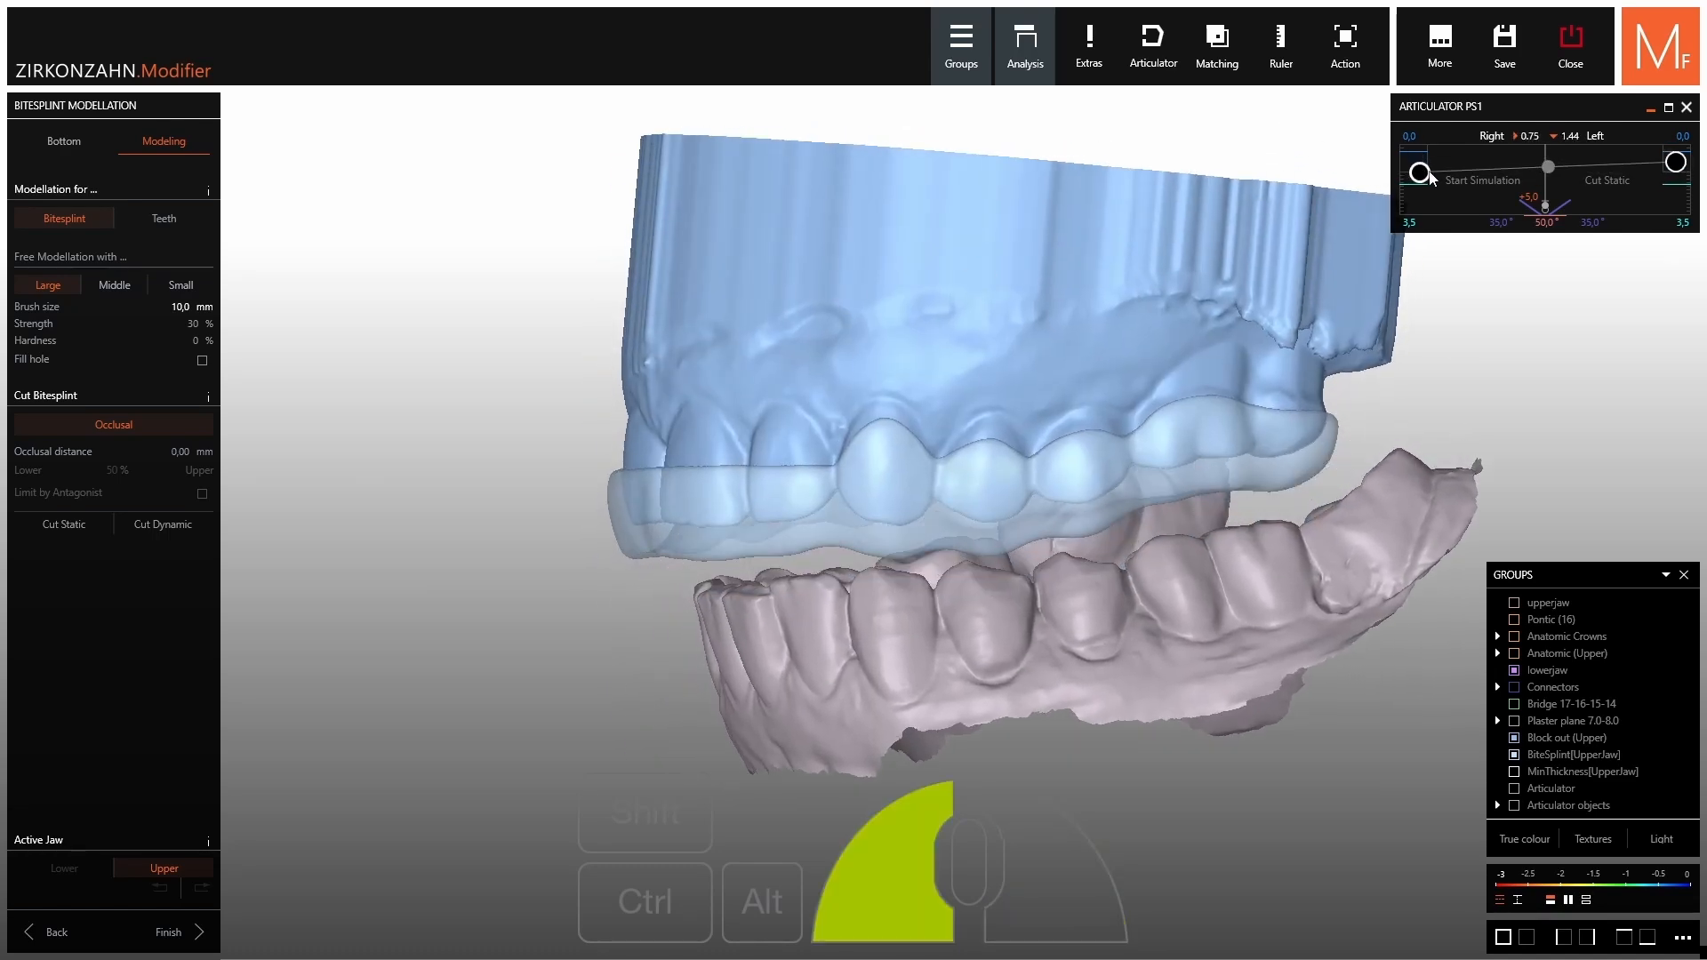
right_drag(712, 258, 927, 262)
drag(1421, 174, 1418, 161)
right_drag(1166, 274, 1028, 383)
Display the articulator and examine the incisal pin, guide table and jaw relation from both sides.
scroll(1119, 594, down, 3)
mouse_move(1118, 594)
right_down()
mouse_move(1121, 613)
mouse_move(1124, 586)
right_up()
click(1514, 789)
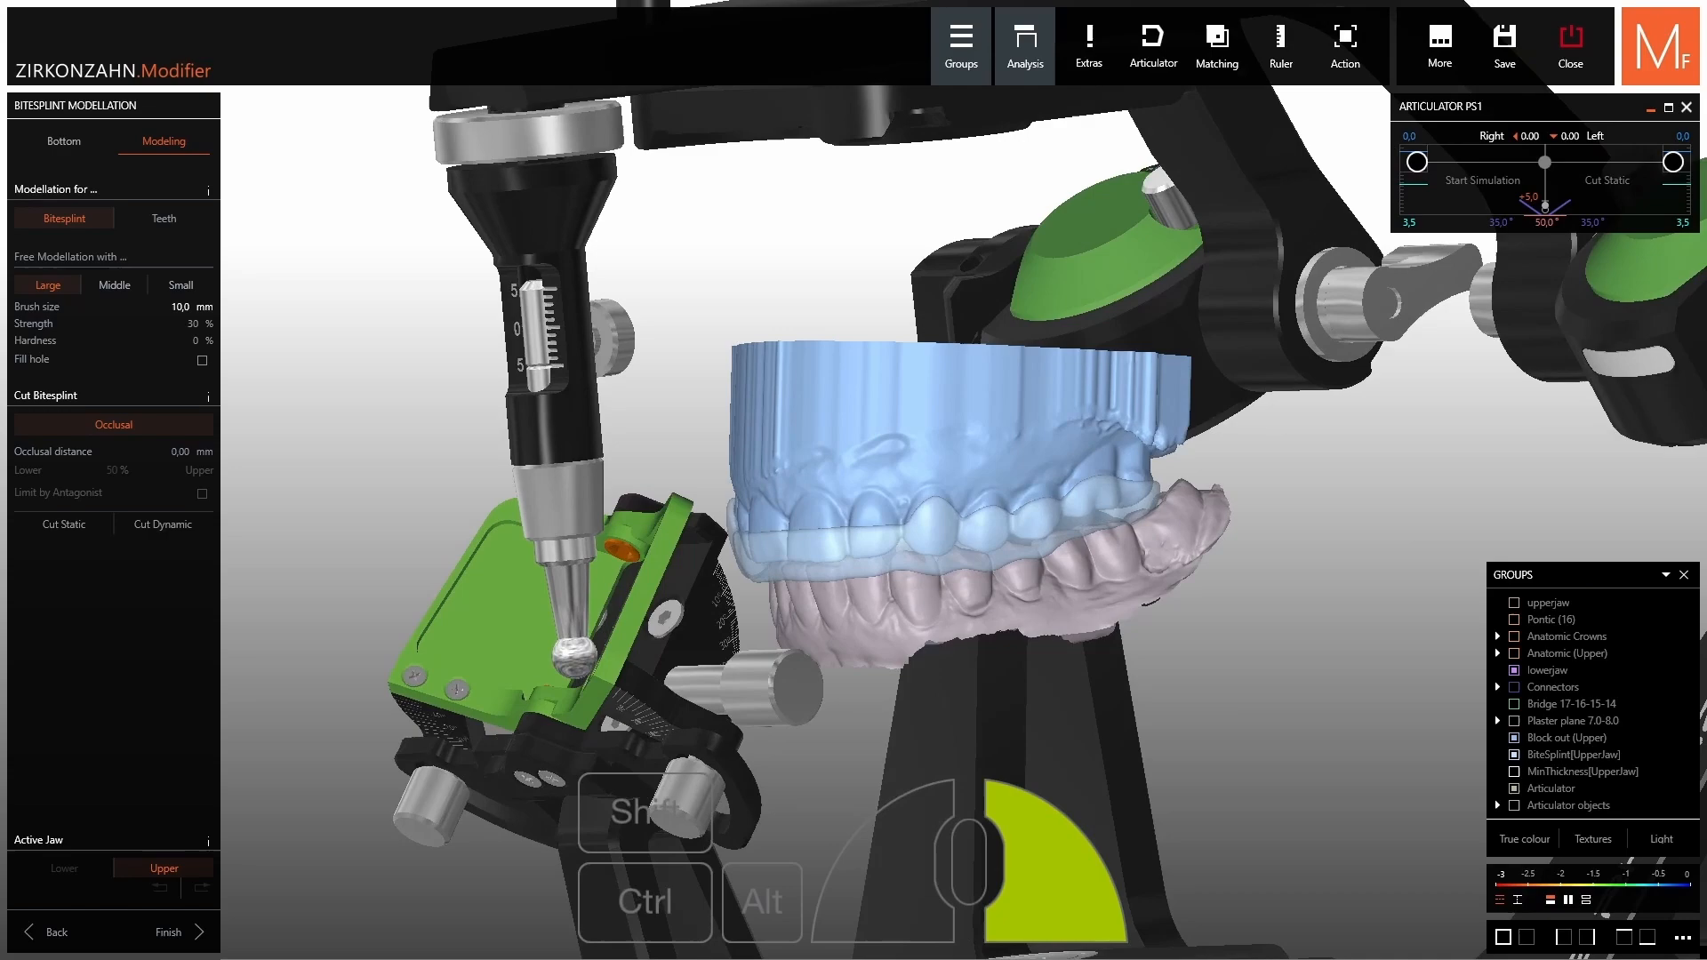
right_drag(654, 411, 658, 415)
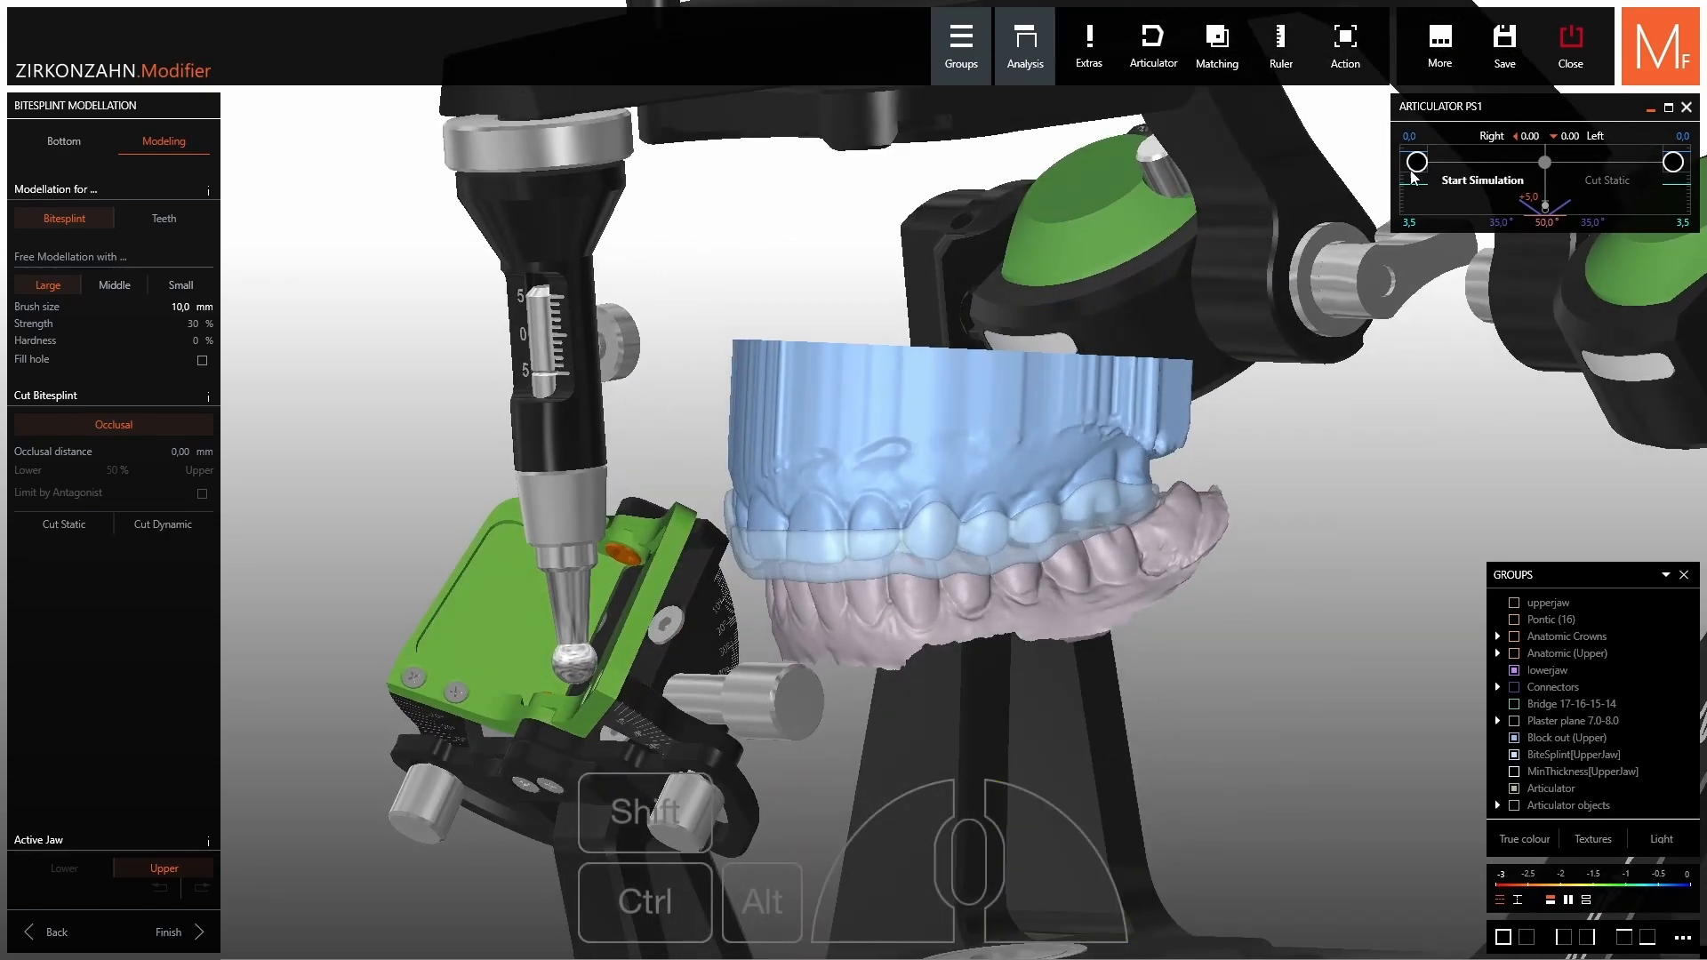
drag(1417, 163, 1417, 161)
scroll(658, 620, up, 3)
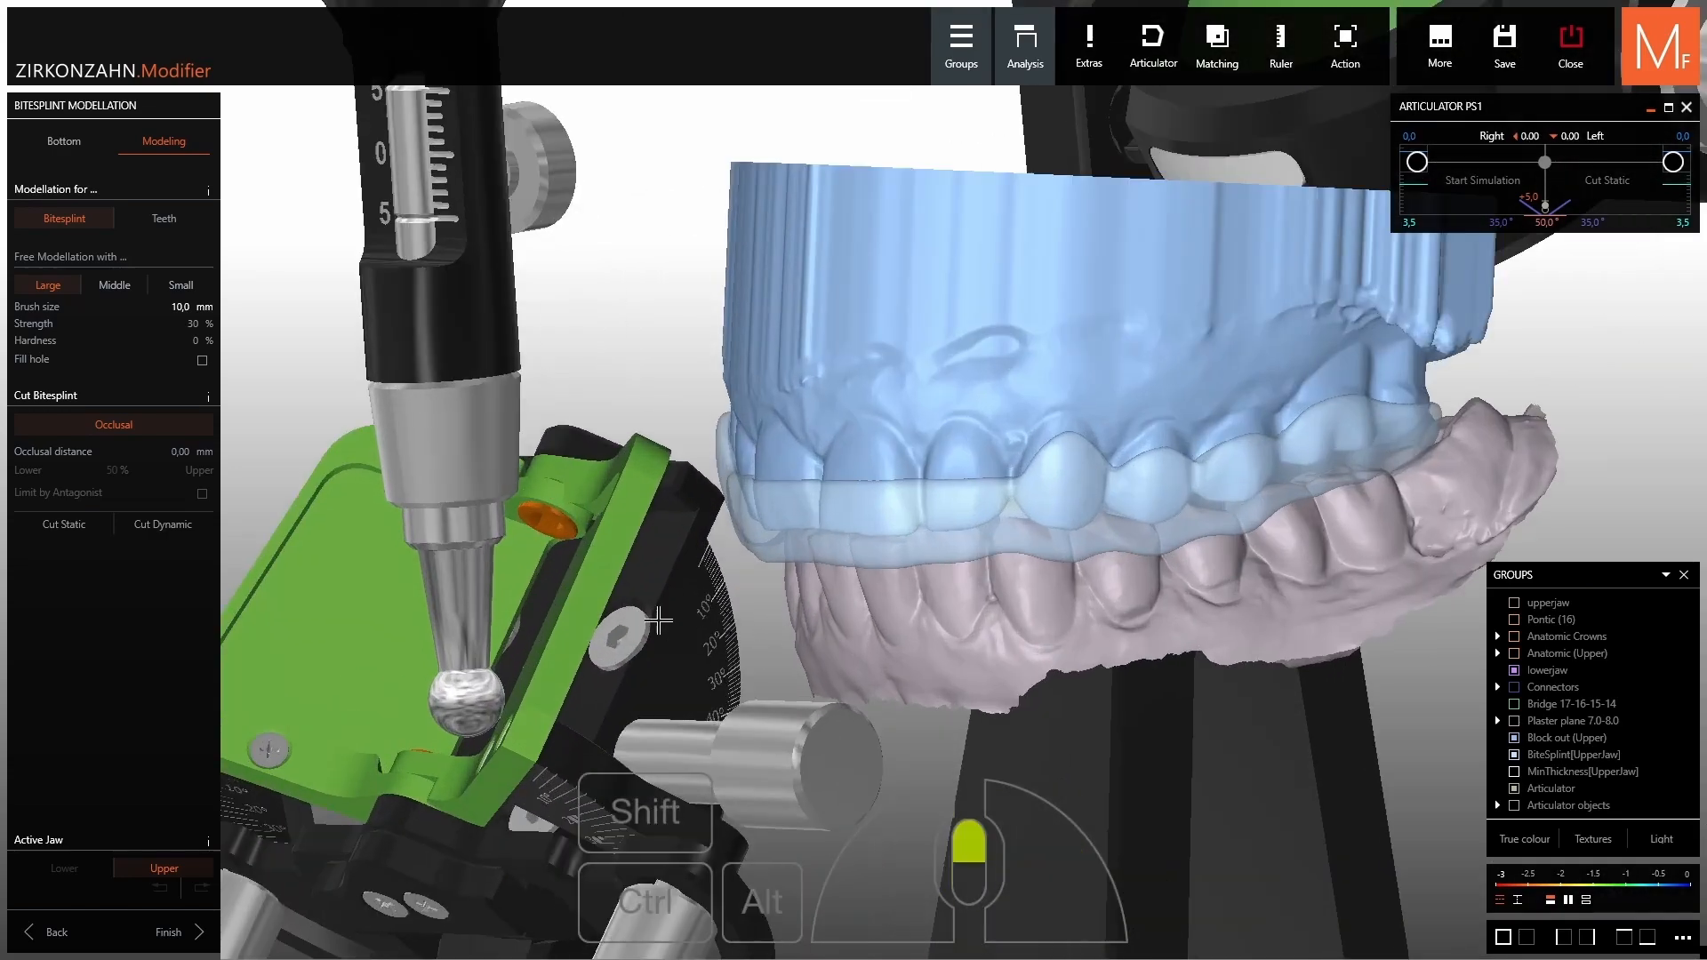
scroll(658, 620, down, 3)
right_drag(658, 621, 901, 689)
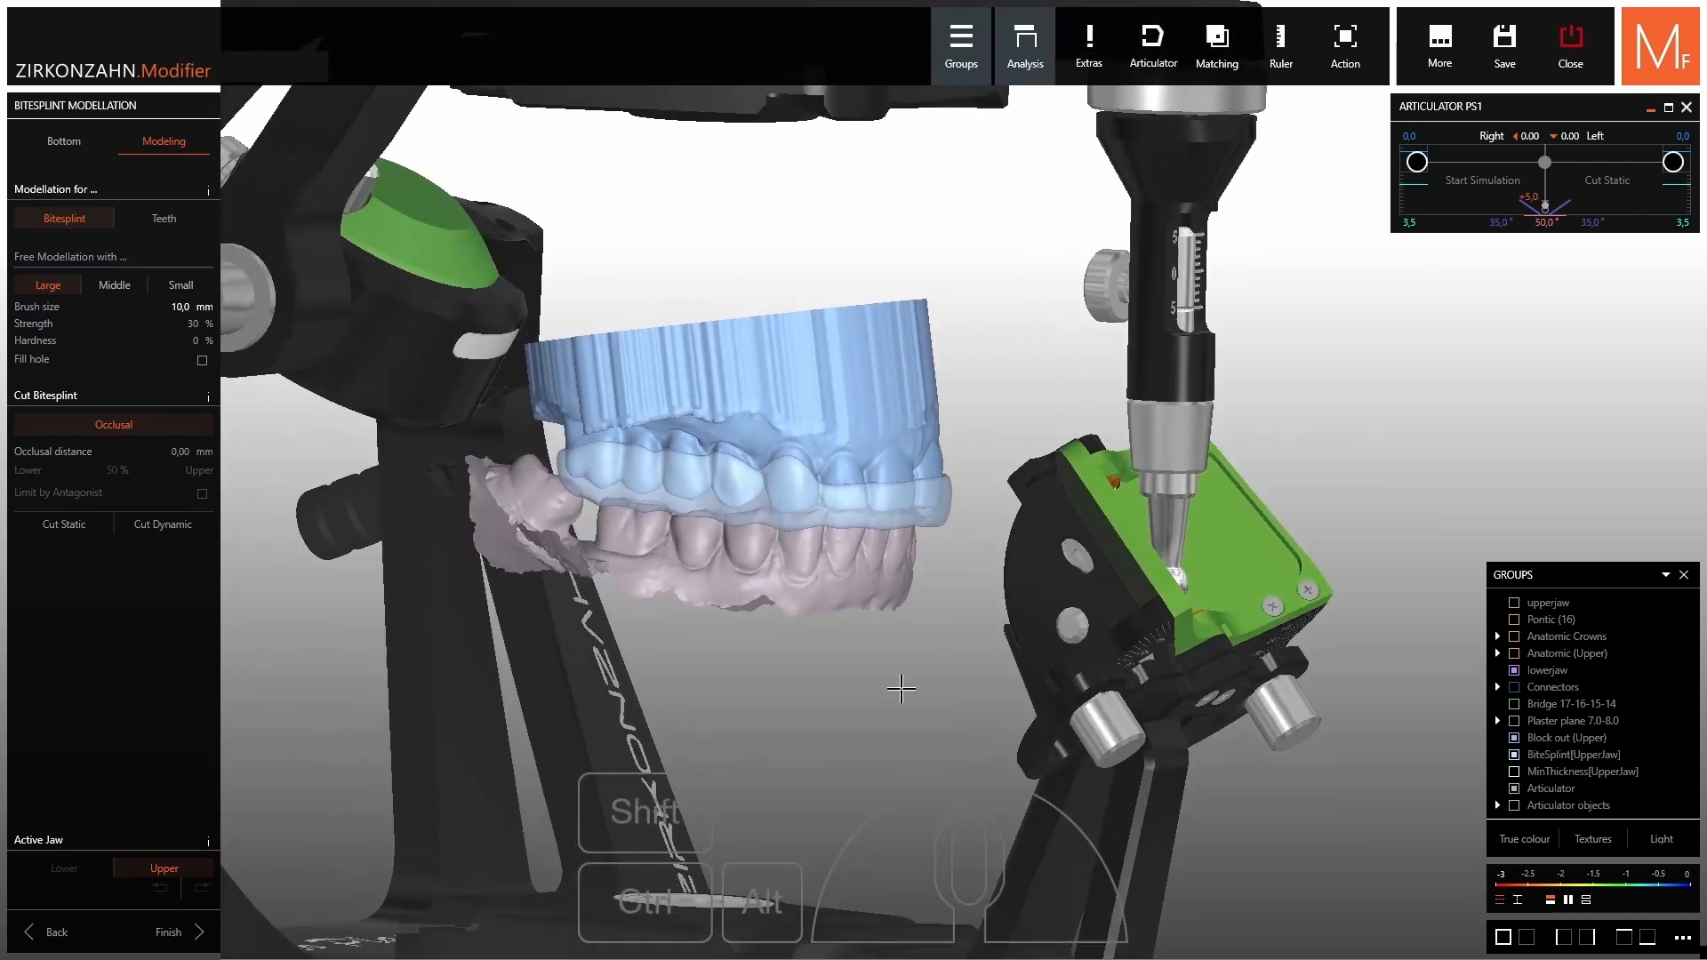
Save the lower jaw's current raised position as the antagonist position.
right_click(836, 560)
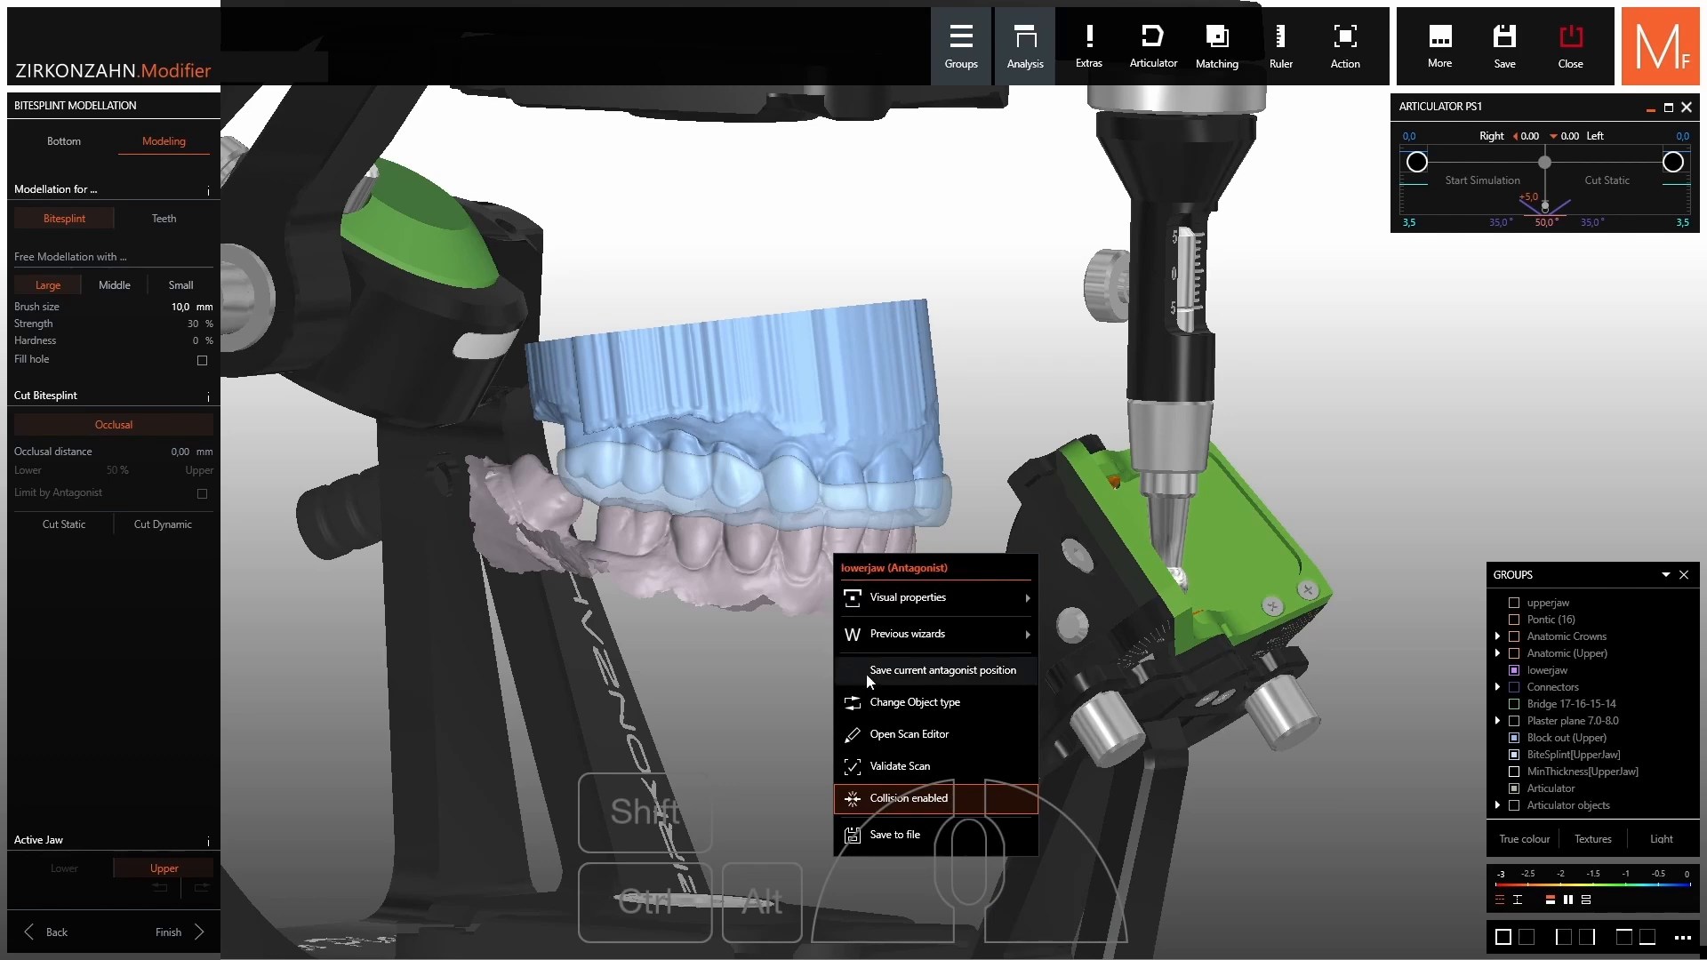
click(948, 671)
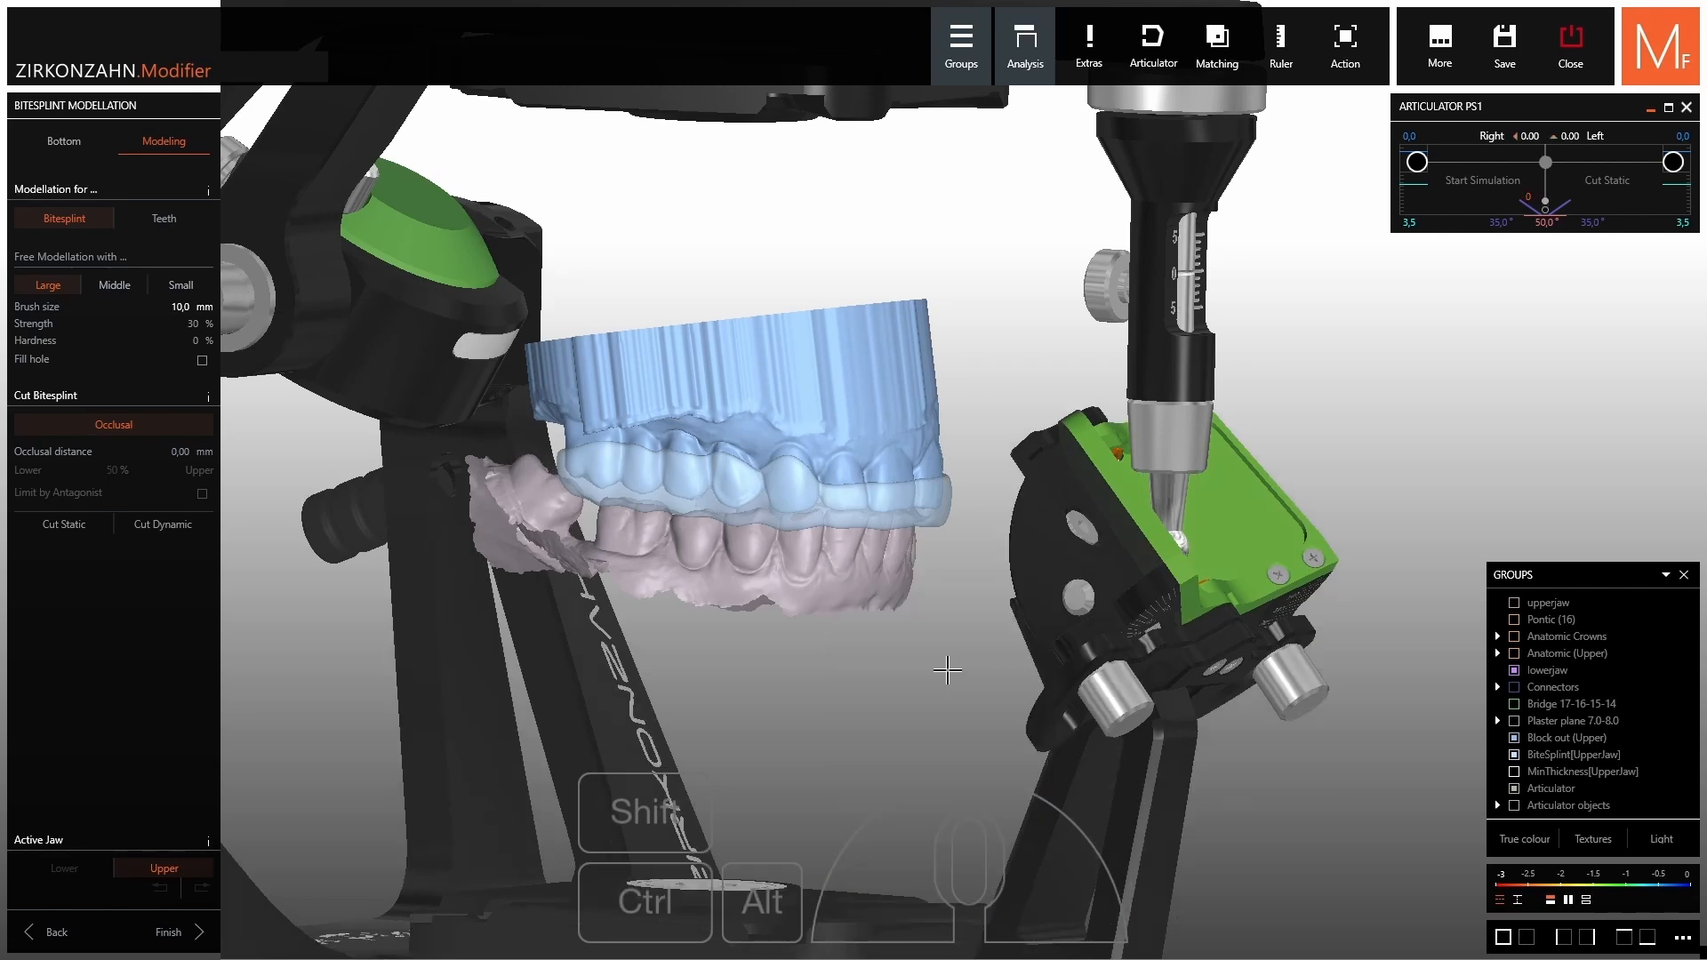
right_drag(897, 635, 880, 502)
scroll(916, 578, up, 3)
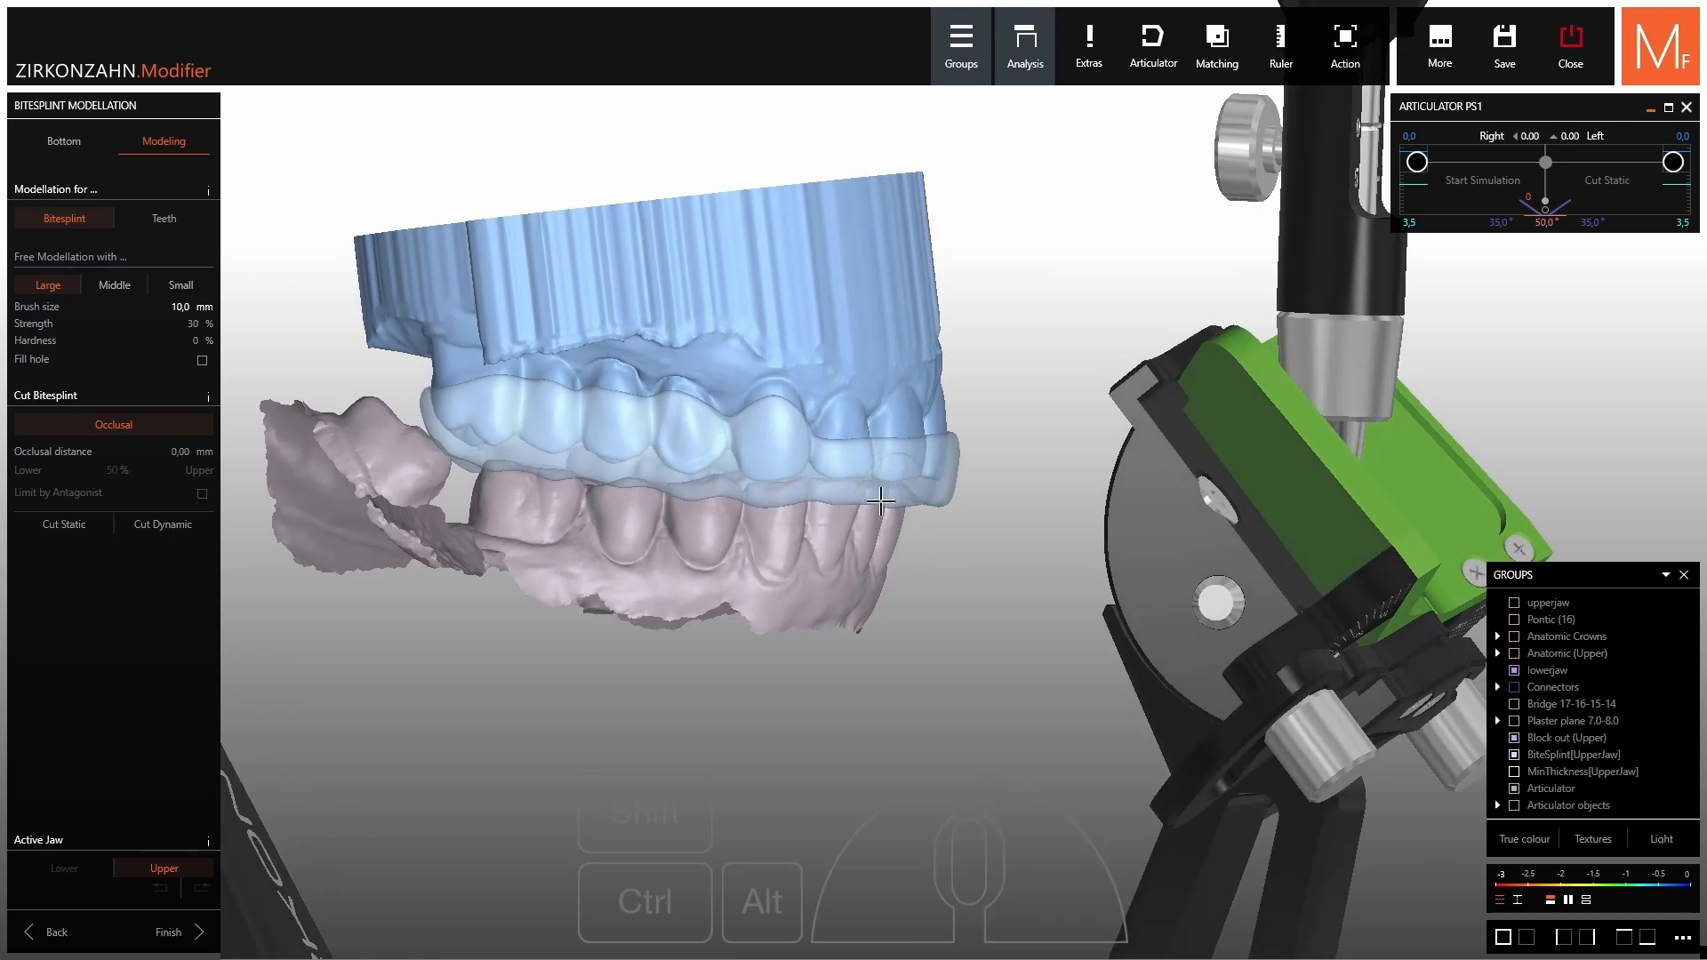
Test the jaw movement from the saved antagonist position and hide the articulator.
right_drag(830, 555, 921, 417)
scroll(860, 546, down, 4)
mouse_move(1547, 161)
mouse_down()
mouse_move(1550, 176)
mouse_move(1545, 161)
mouse_up()
right_drag(1332, 226, 1102, 244)
right_drag(1263, 254, 951, 309)
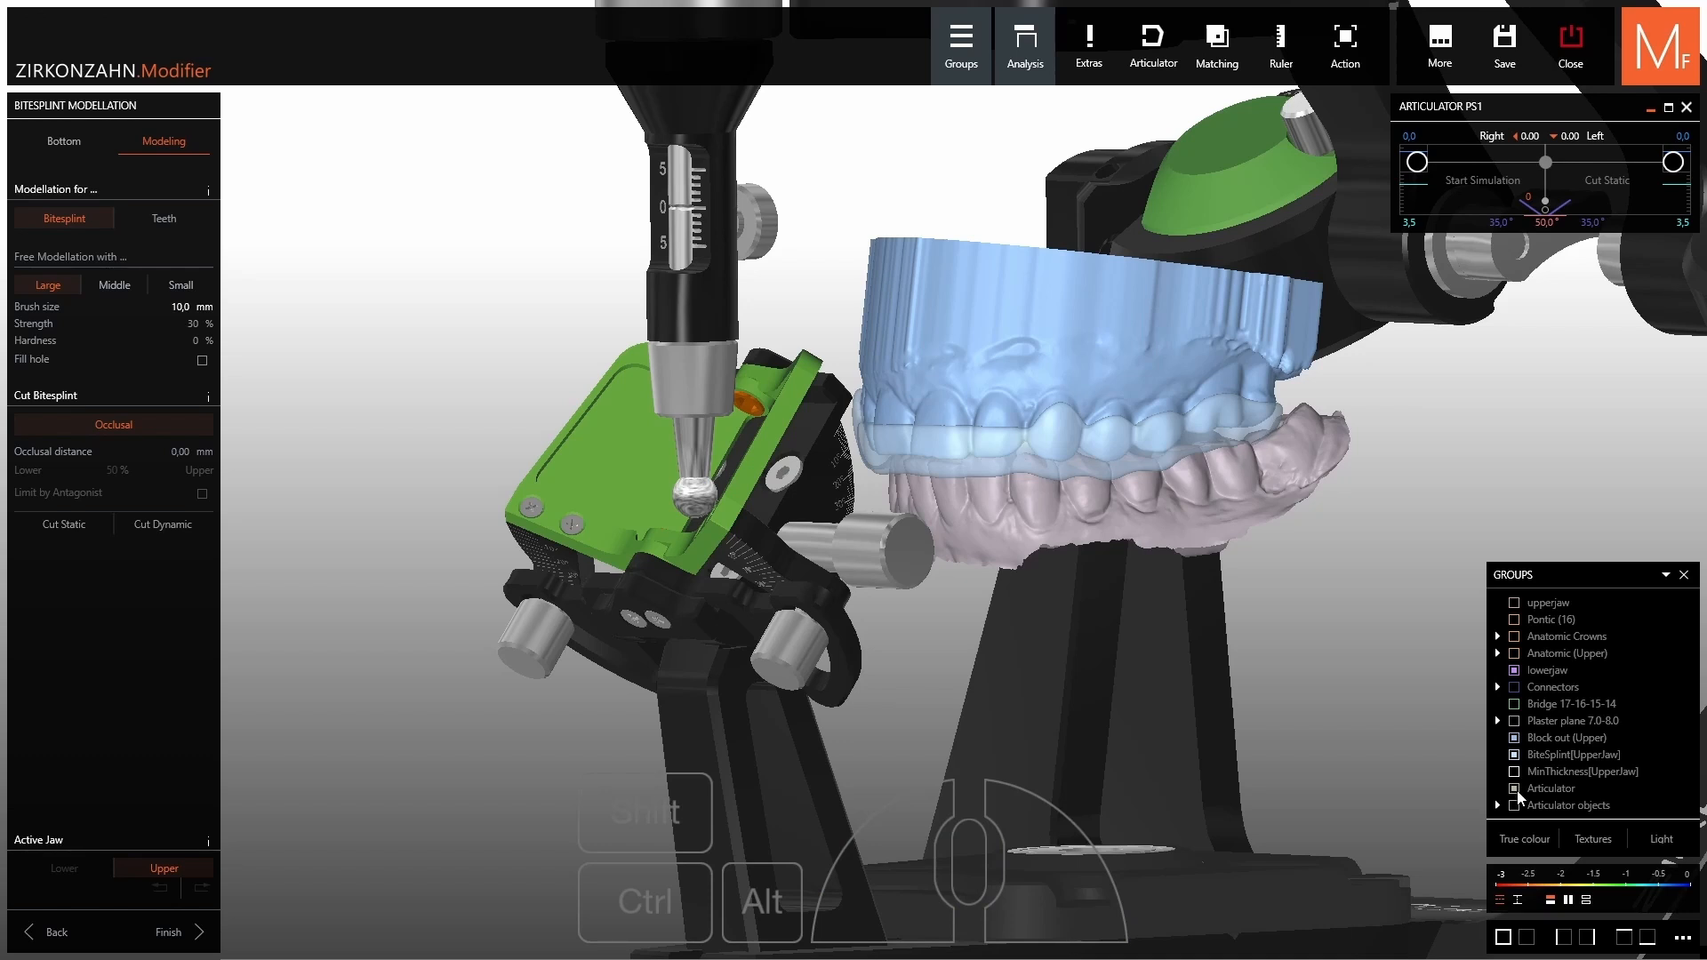
click(1514, 789)
right_drag(1314, 628, 1383, 276)
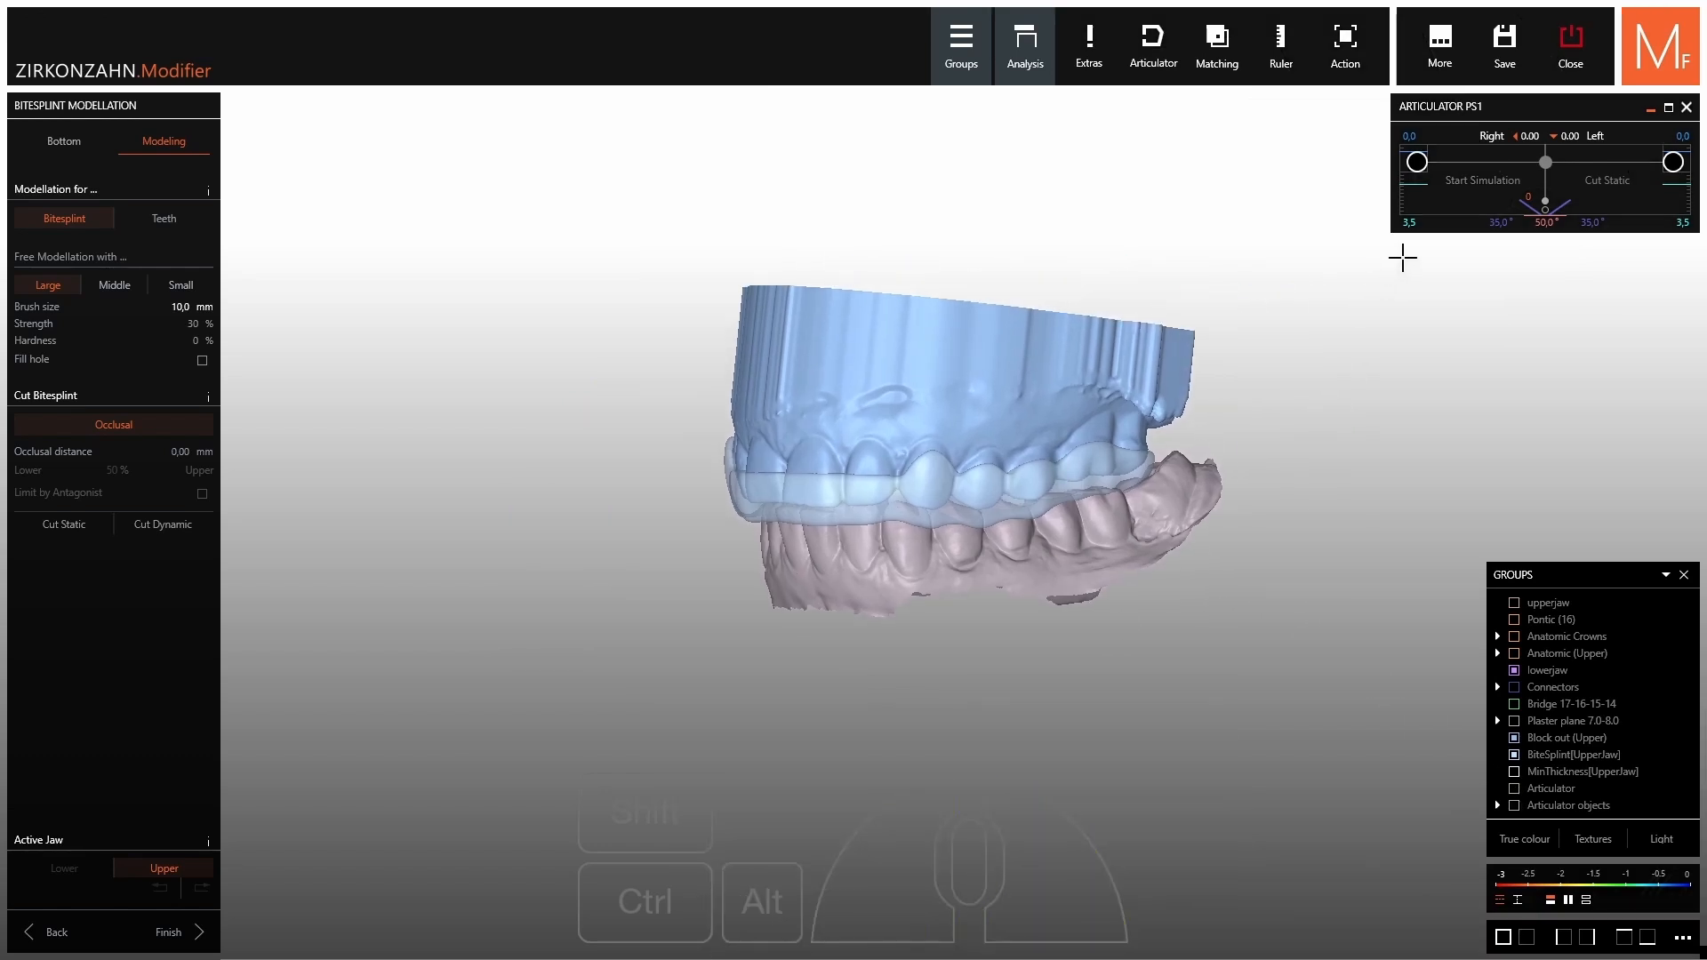
Simulate the jaw movements in the articulator, cut the bite splint dynamically against the antagonist, and hide the lower jaw.
click(1467, 184)
right_drag(1062, 602, 1018, 472)
click(1468, 181)
ctrl+middle_click(973, 622)
Rework the splint's occlusal surface along the molars, front and opposite canine with an 11 mm brush at 30 % strength.
right_drag(924, 711, 1022, 114)
scroll(920, 169, up, 5)
shift+scroll(864, 232, up, 4)
right_drag(867, 245, 957, 355)
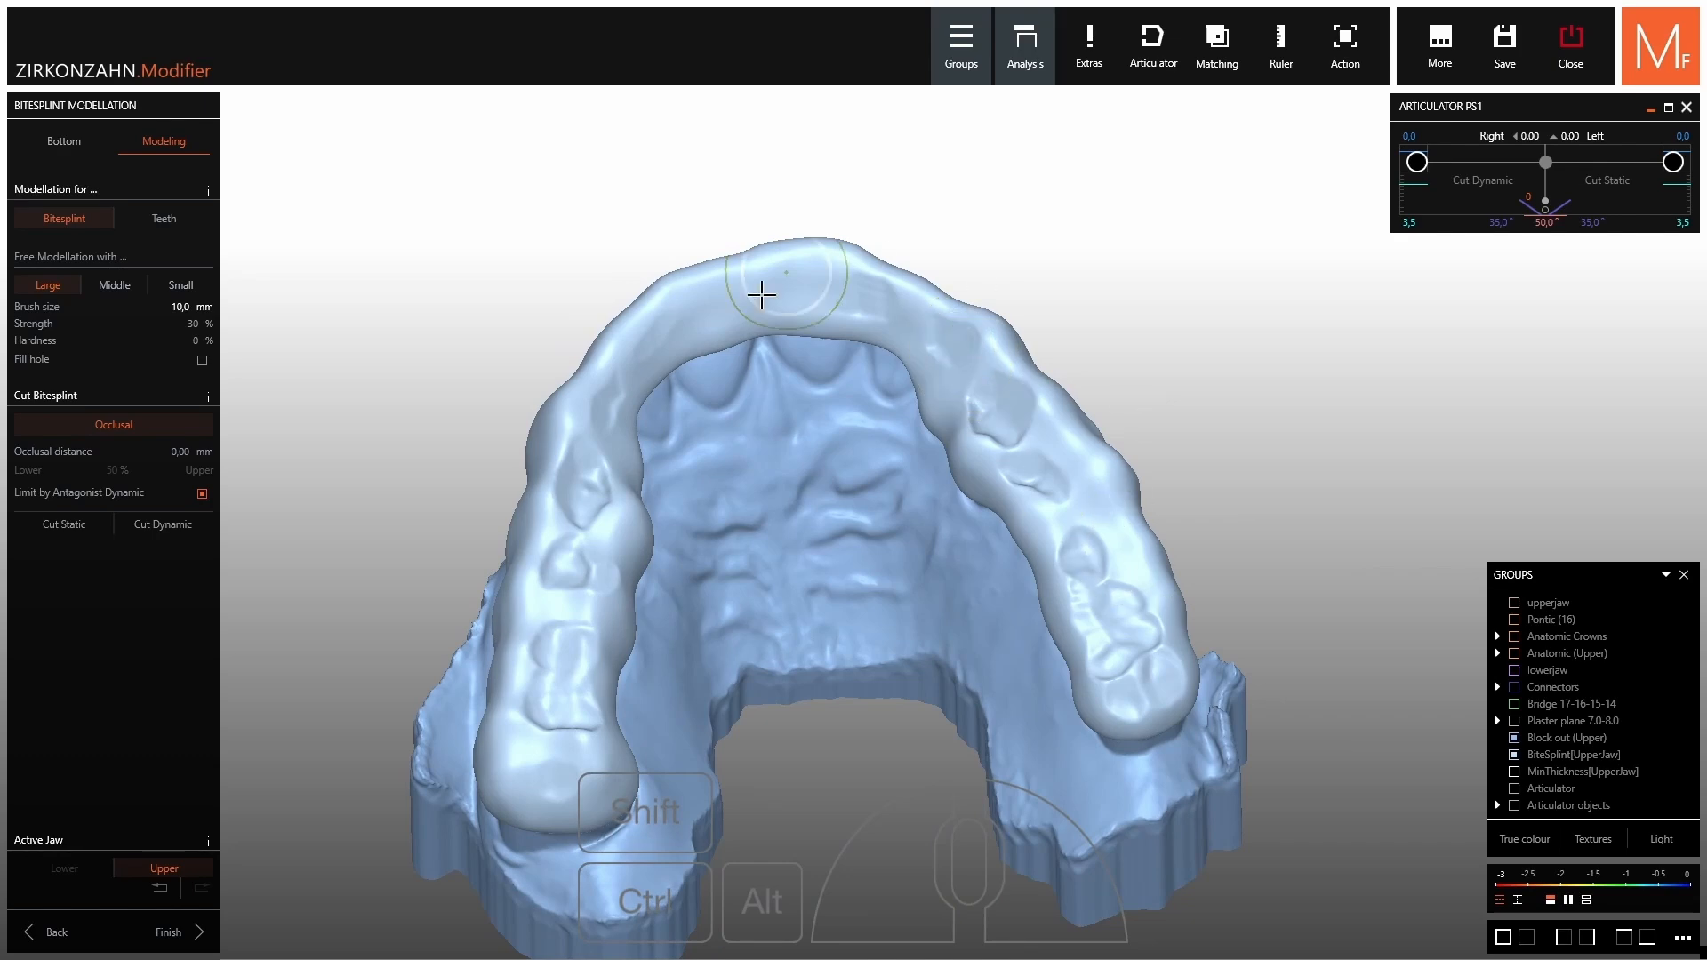
shift+scroll(926, 344, up, 2)
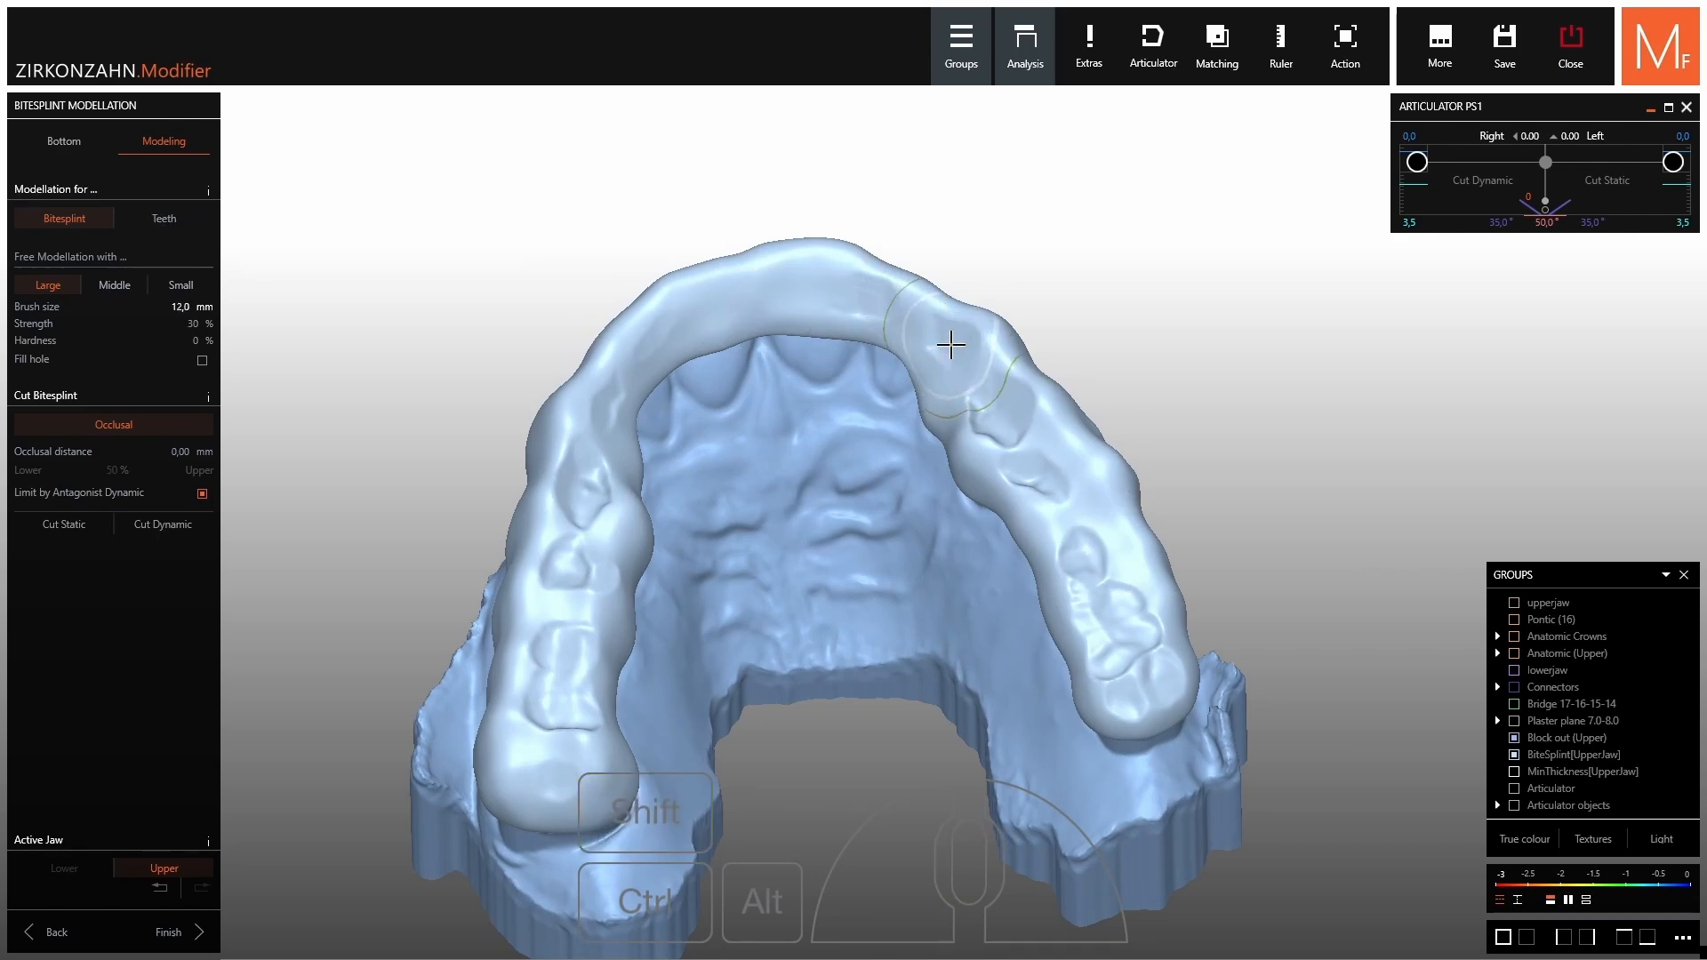
shift+scroll(953, 344, down, 1)
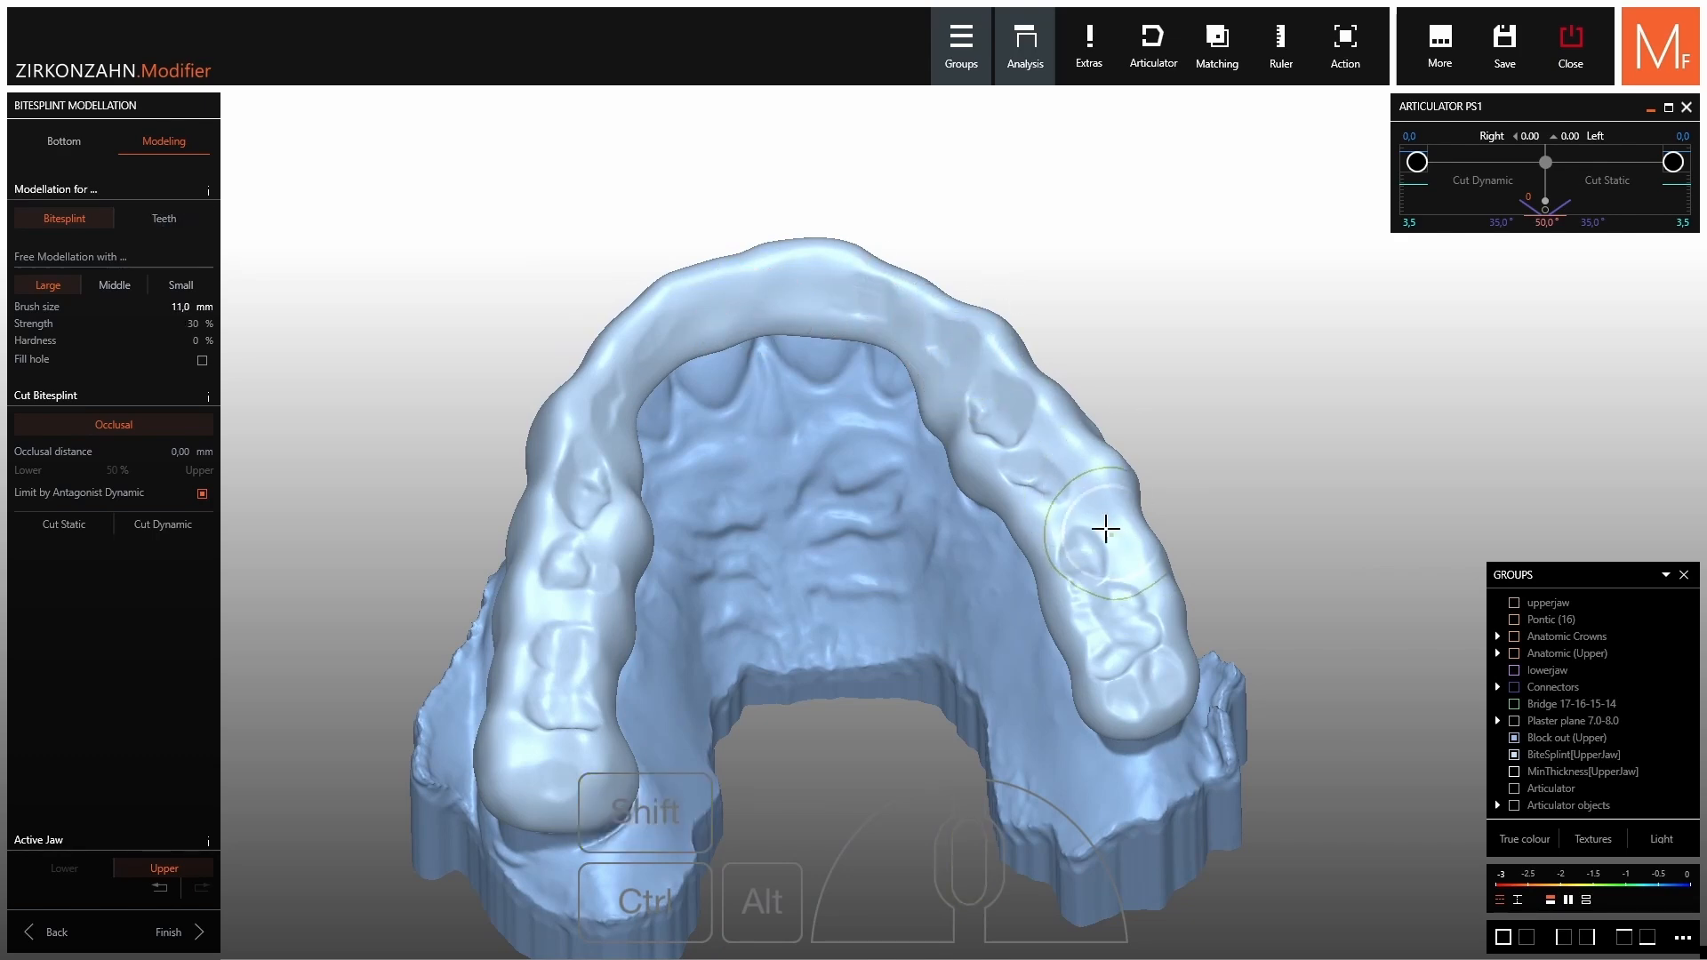
drag(1078, 509, 1027, 429)
mouse_move(991, 366)
mouse_down()
mouse_move(891, 282)
mouse_move(935, 308)
mouse_up()
right_drag(895, 278, 896, 258)
mouse_move(781, 259)
mouse_down()
mouse_move(664, 278)
mouse_move(794, 260)
mouse_up()
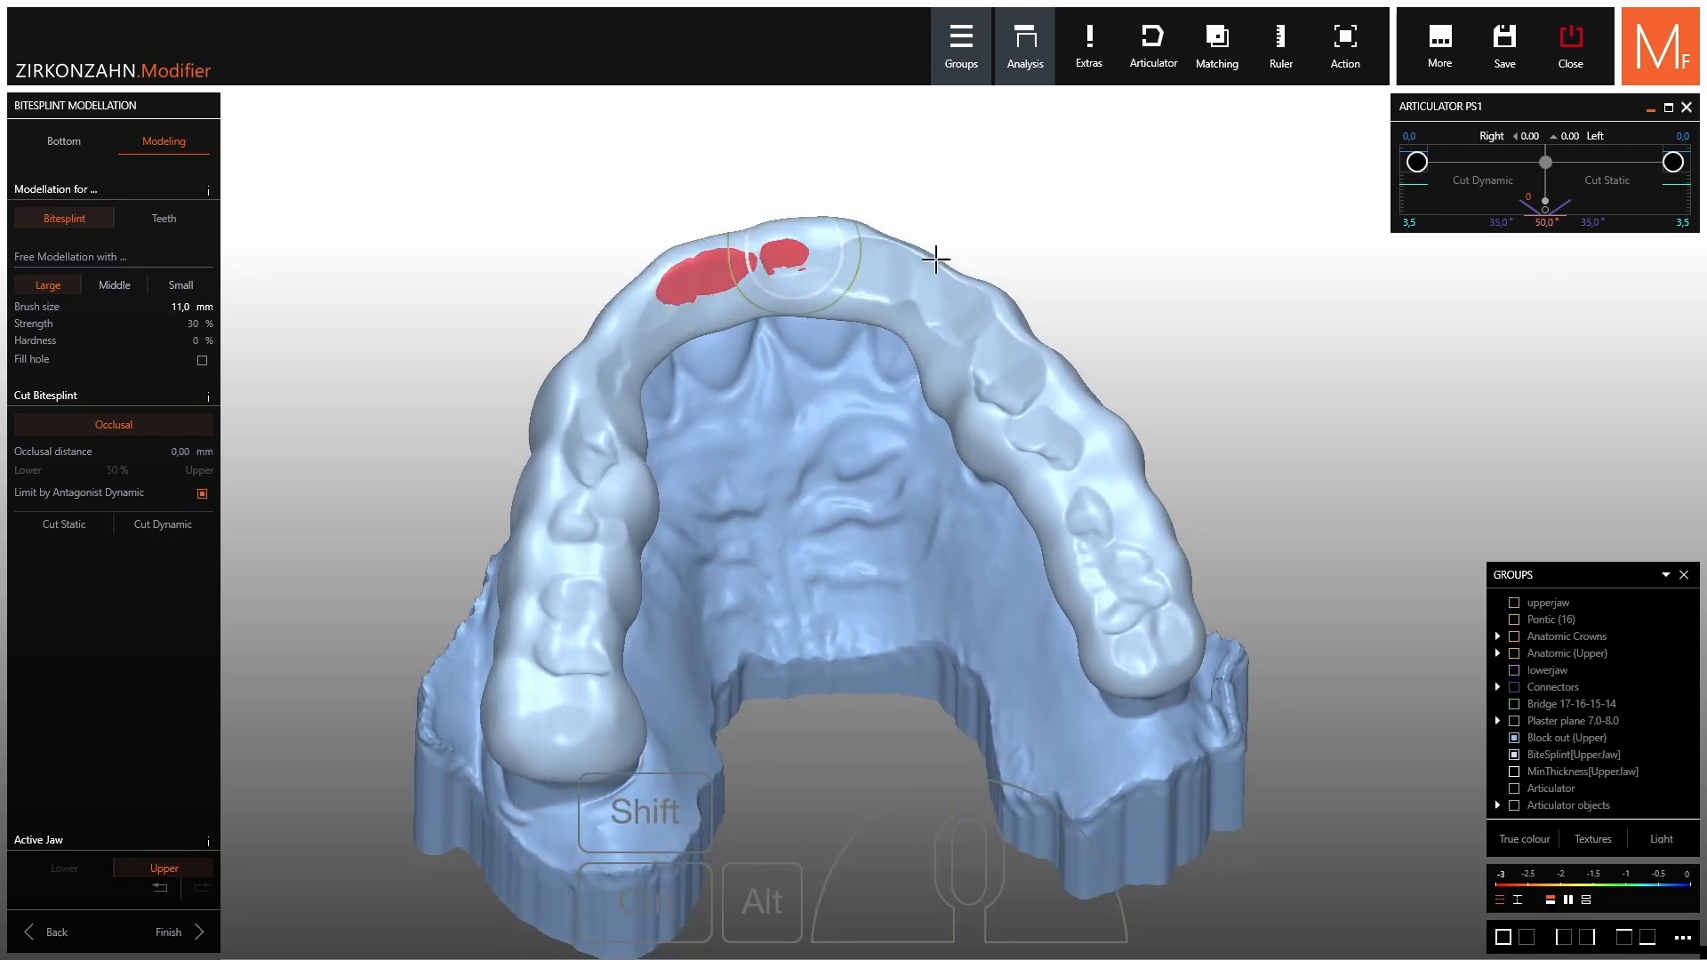
right_drag(568, 377, 575, 373)
mouse_move(569, 389)
mouse_down()
mouse_move(582, 360)
mouse_move(537, 458)
mouse_up()
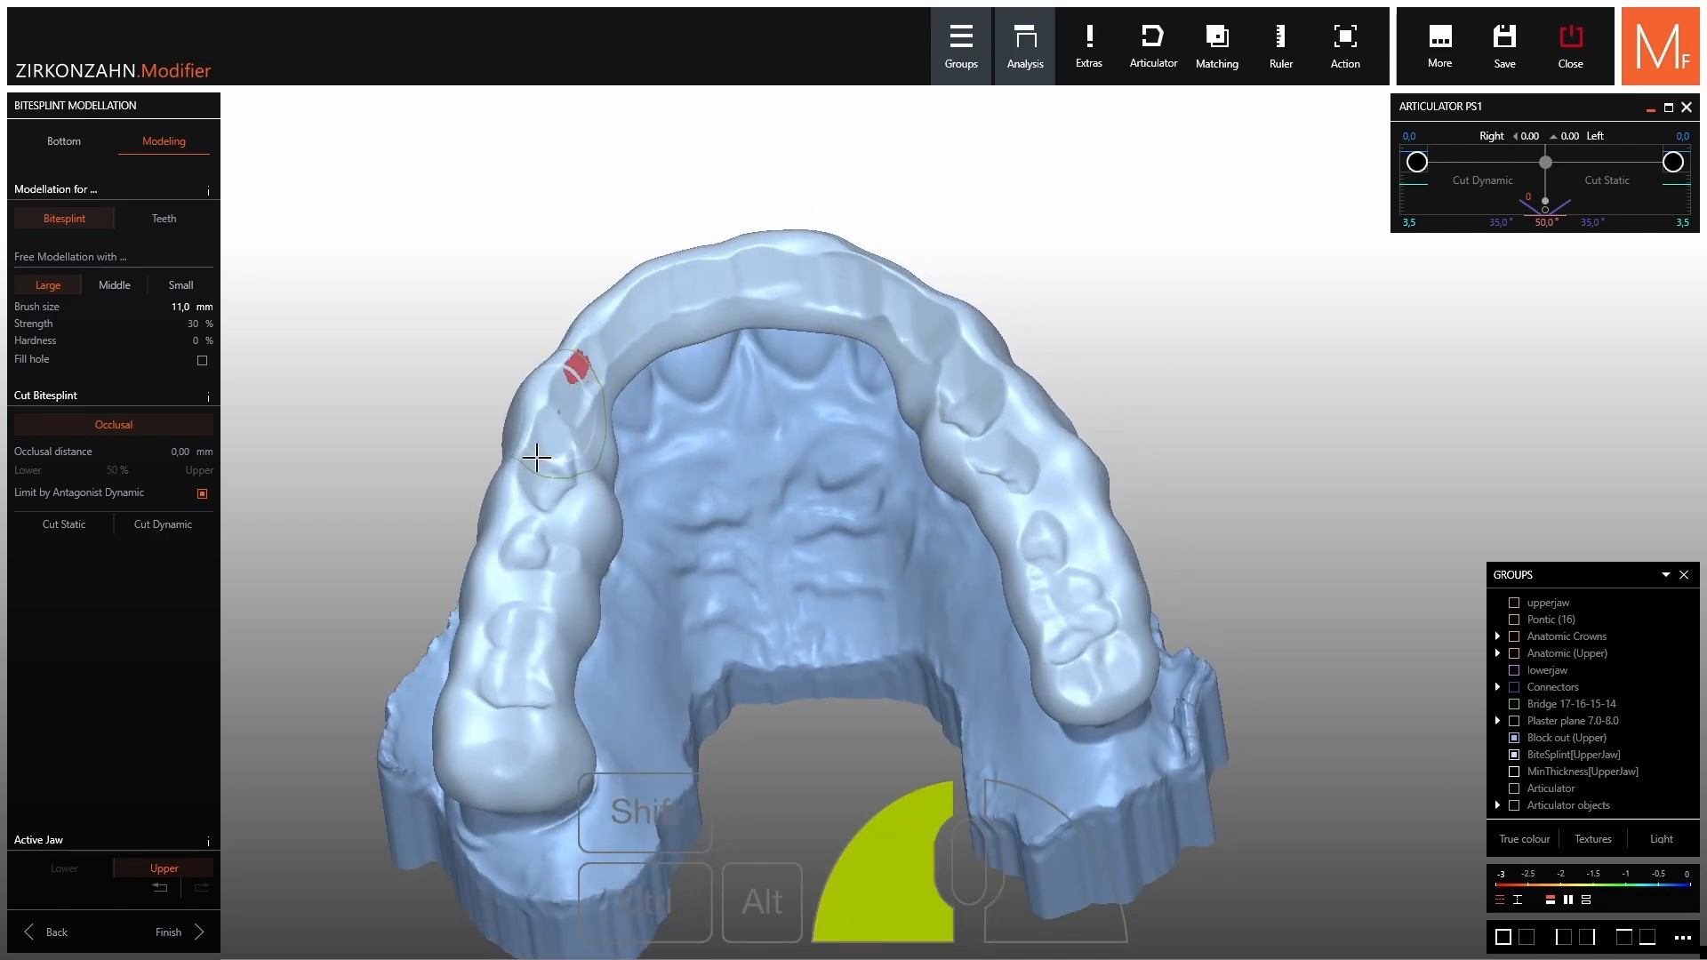
right_drag(536, 458, 565, 438)
mouse_move(565, 438)
mouse_down()
mouse_move(538, 598)
mouse_move(559, 713)
mouse_move(511, 640)
mouse_move(610, 316)
mouse_up()
Smooth the splint's posterior chewing surfaces on both sides with a 12 mm brush at 100 % strength.
ctrl+shift+right_drag(610, 317, 587, 356)
mouse_move(548, 473)
ctrl+shift+mouse_down()
mouse_move(839, 300)
mouse_move(1048, 564)
ctrl+shift+mouse_up()
right_drag(1048, 563, 1067, 562)
ctrl+shift+drag(1010, 489, 987, 456)
ctrl+shift+drag(1151, 722, 1071, 480)
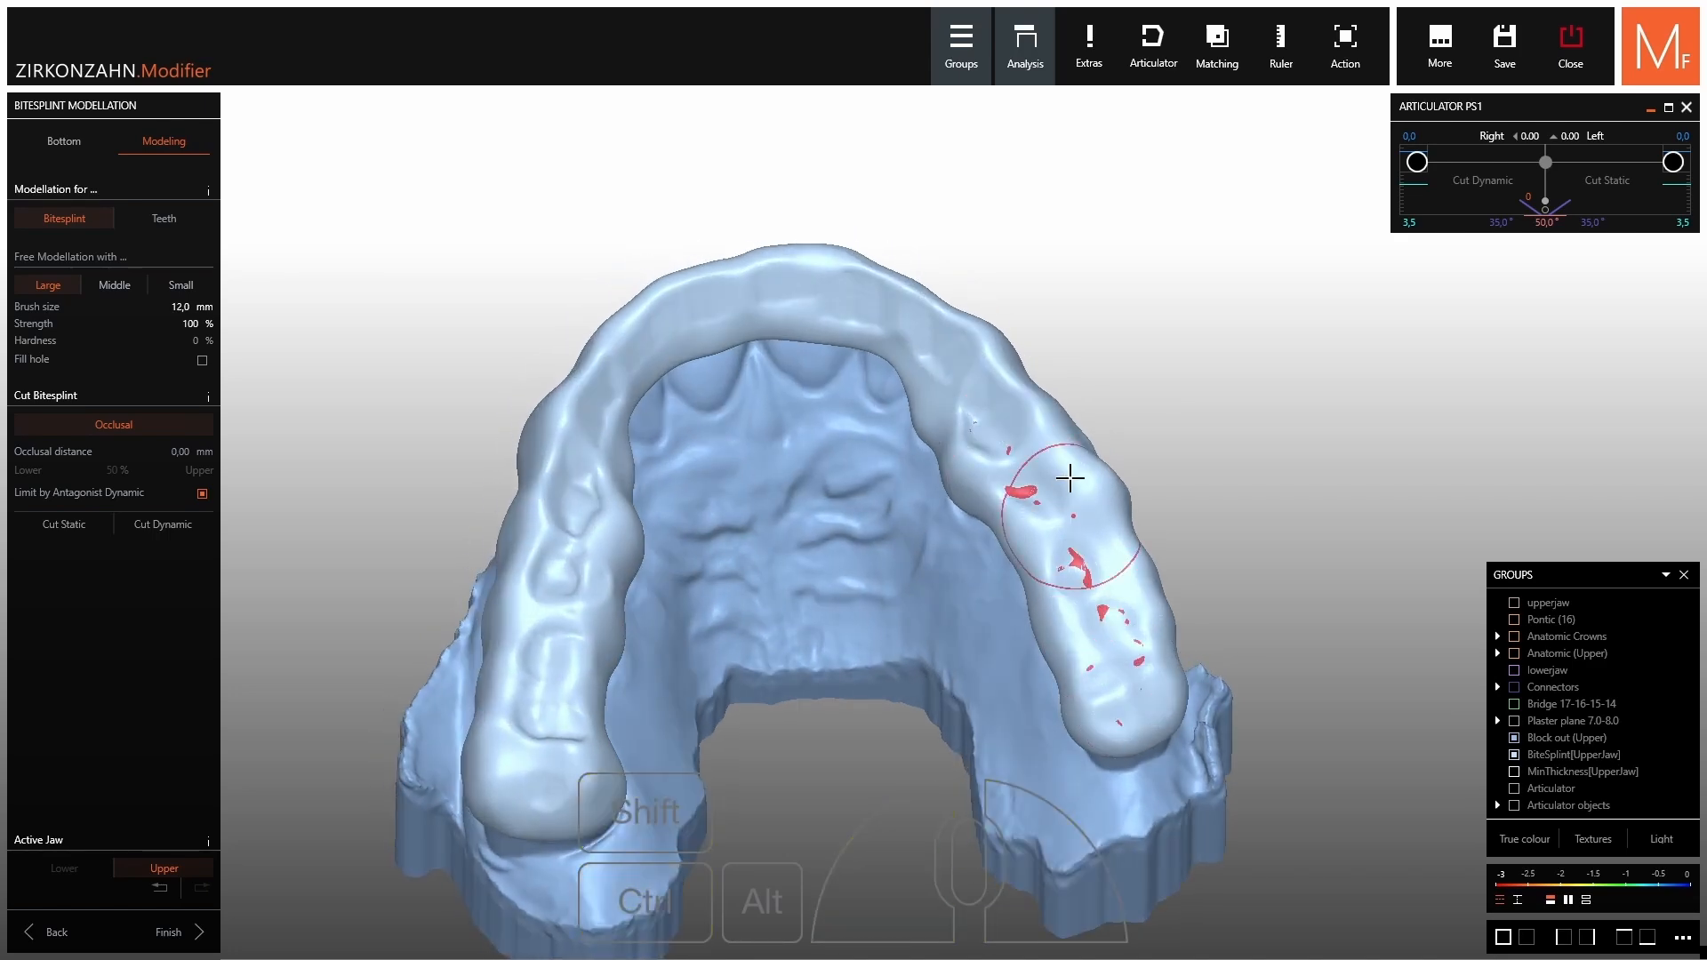
Refine the splint from the molars across the anterior edge to the opposite canine with the 12 mm brush at 30 % strength.
right_drag(1071, 480, 1098, 520)
drag(1129, 594, 832, 287)
right_drag(831, 287, 847, 280)
drag(875, 285, 677, 293)
mouse_move(786, 285)
mouse_down()
mouse_move(717, 293)
mouse_move(610, 381)
mouse_up()
mouse_move(640, 438)
right_down()
mouse_move(756, 152)
mouse_move(925, 311)
mouse_move(897, 368)
right_up()
Show the lower jaw, shift it sideways in the articulator to examine the splint's canine guidance, and hide it again.
click(1514, 671)
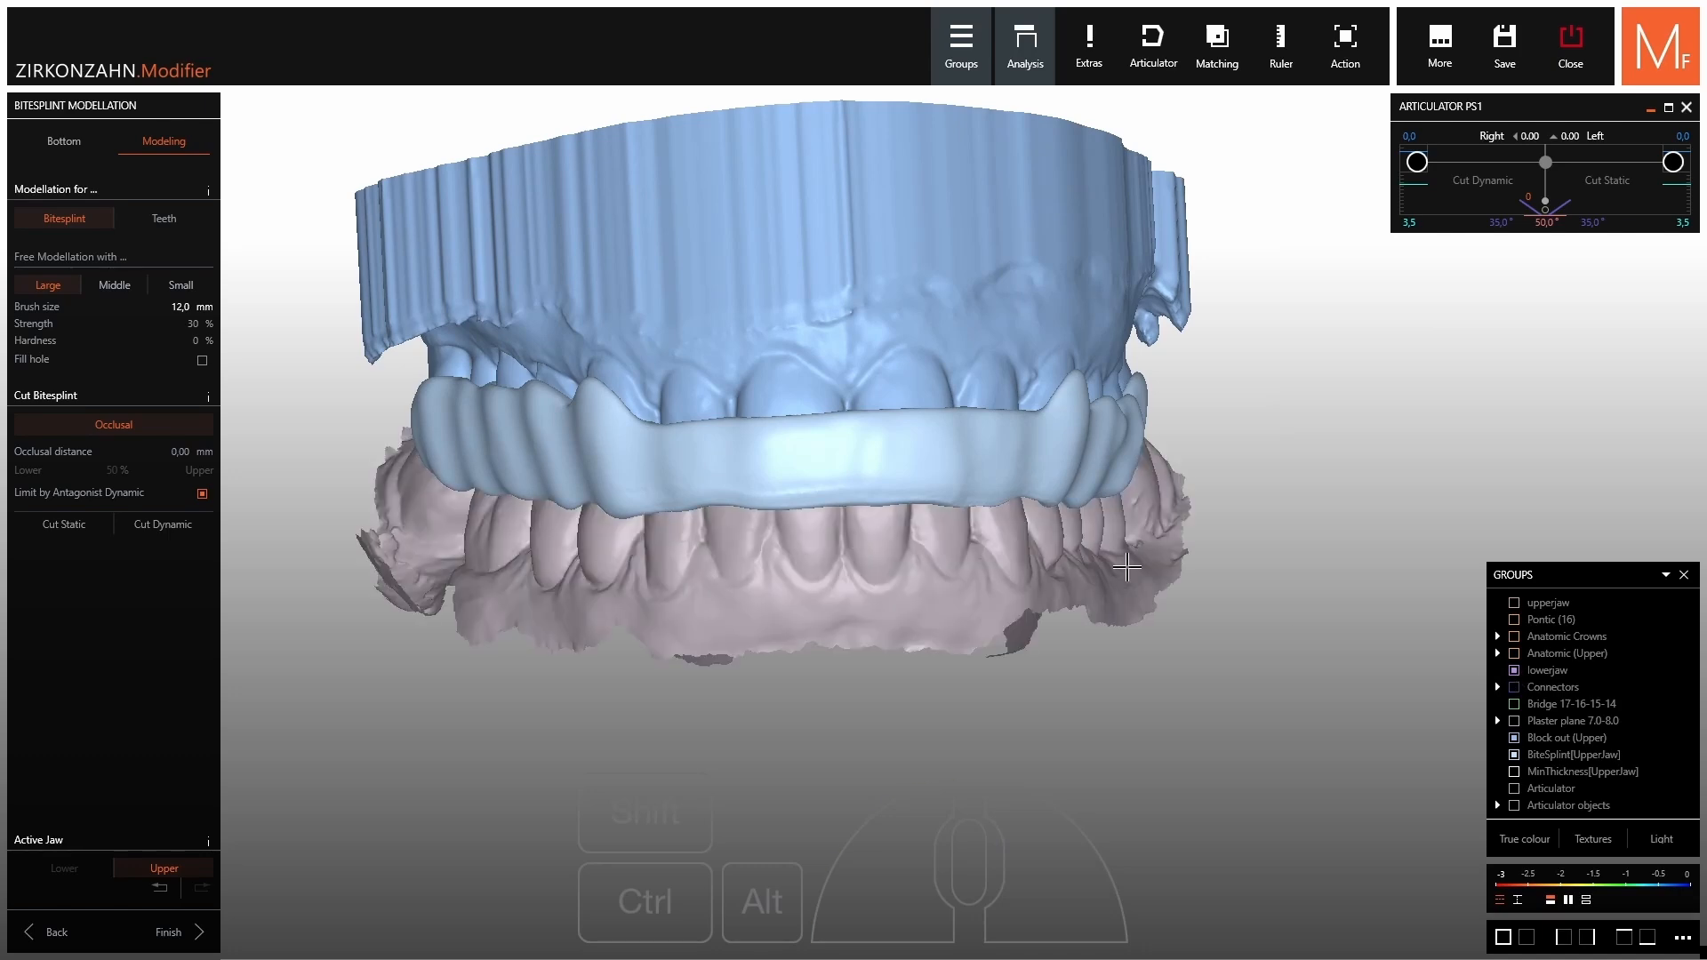
right_drag(1264, 435, 1231, 469)
drag(1415, 168, 1418, 178)
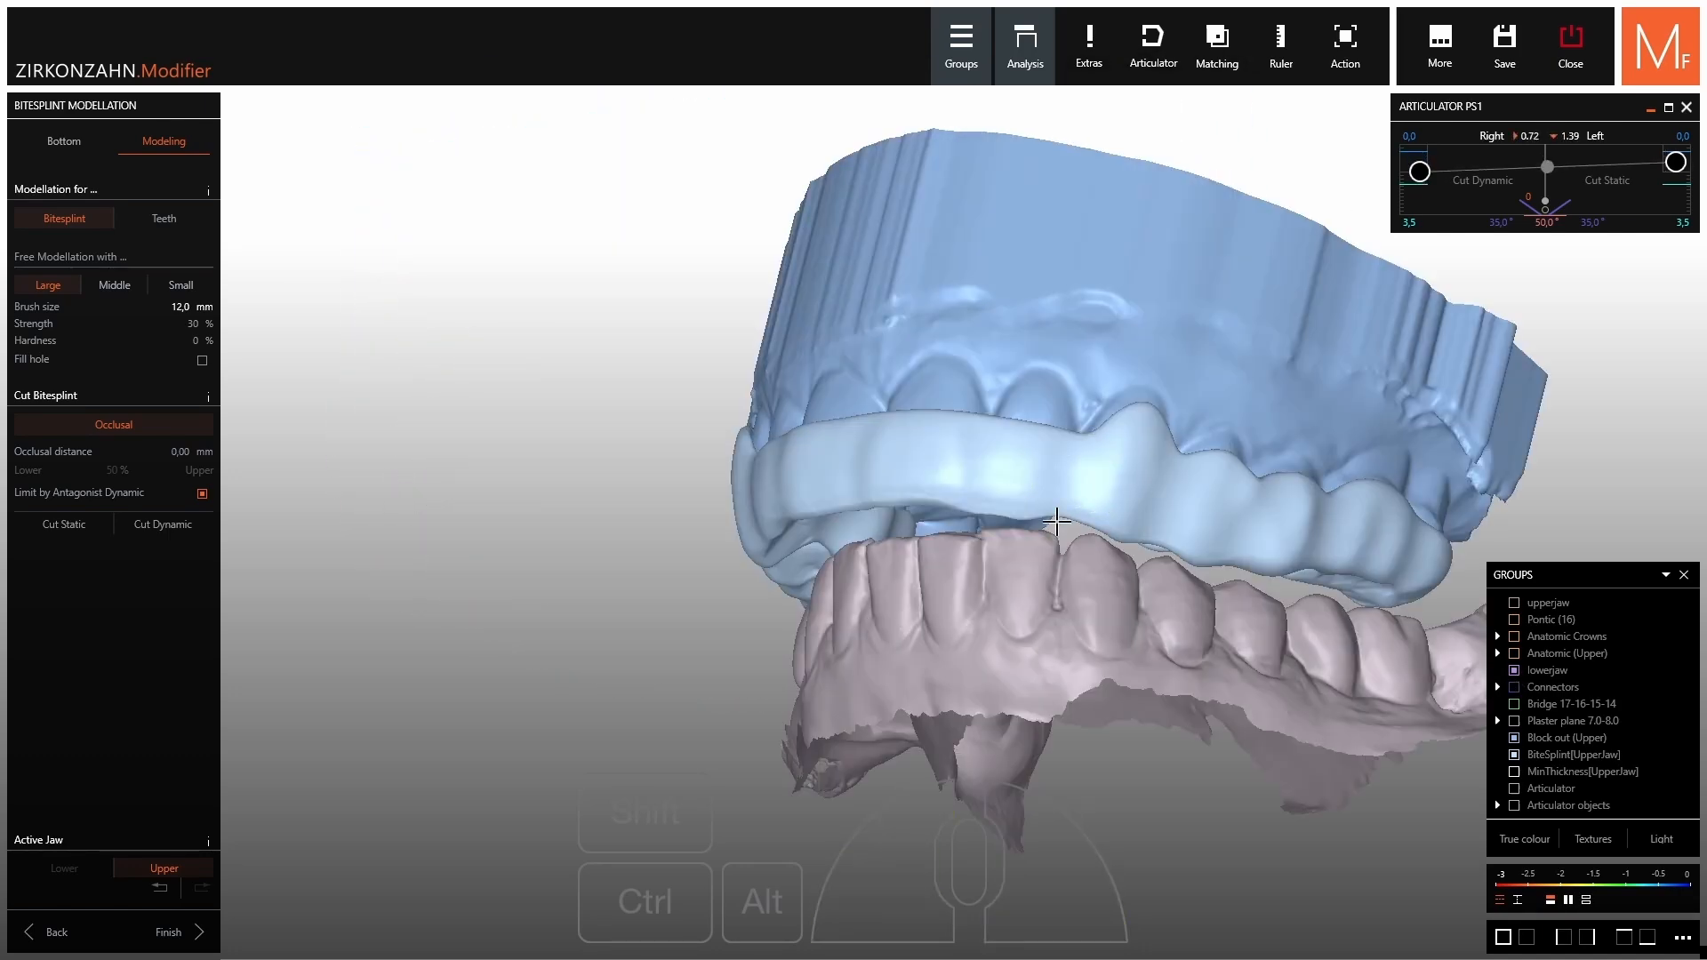
scroll(1056, 523, up, 5)
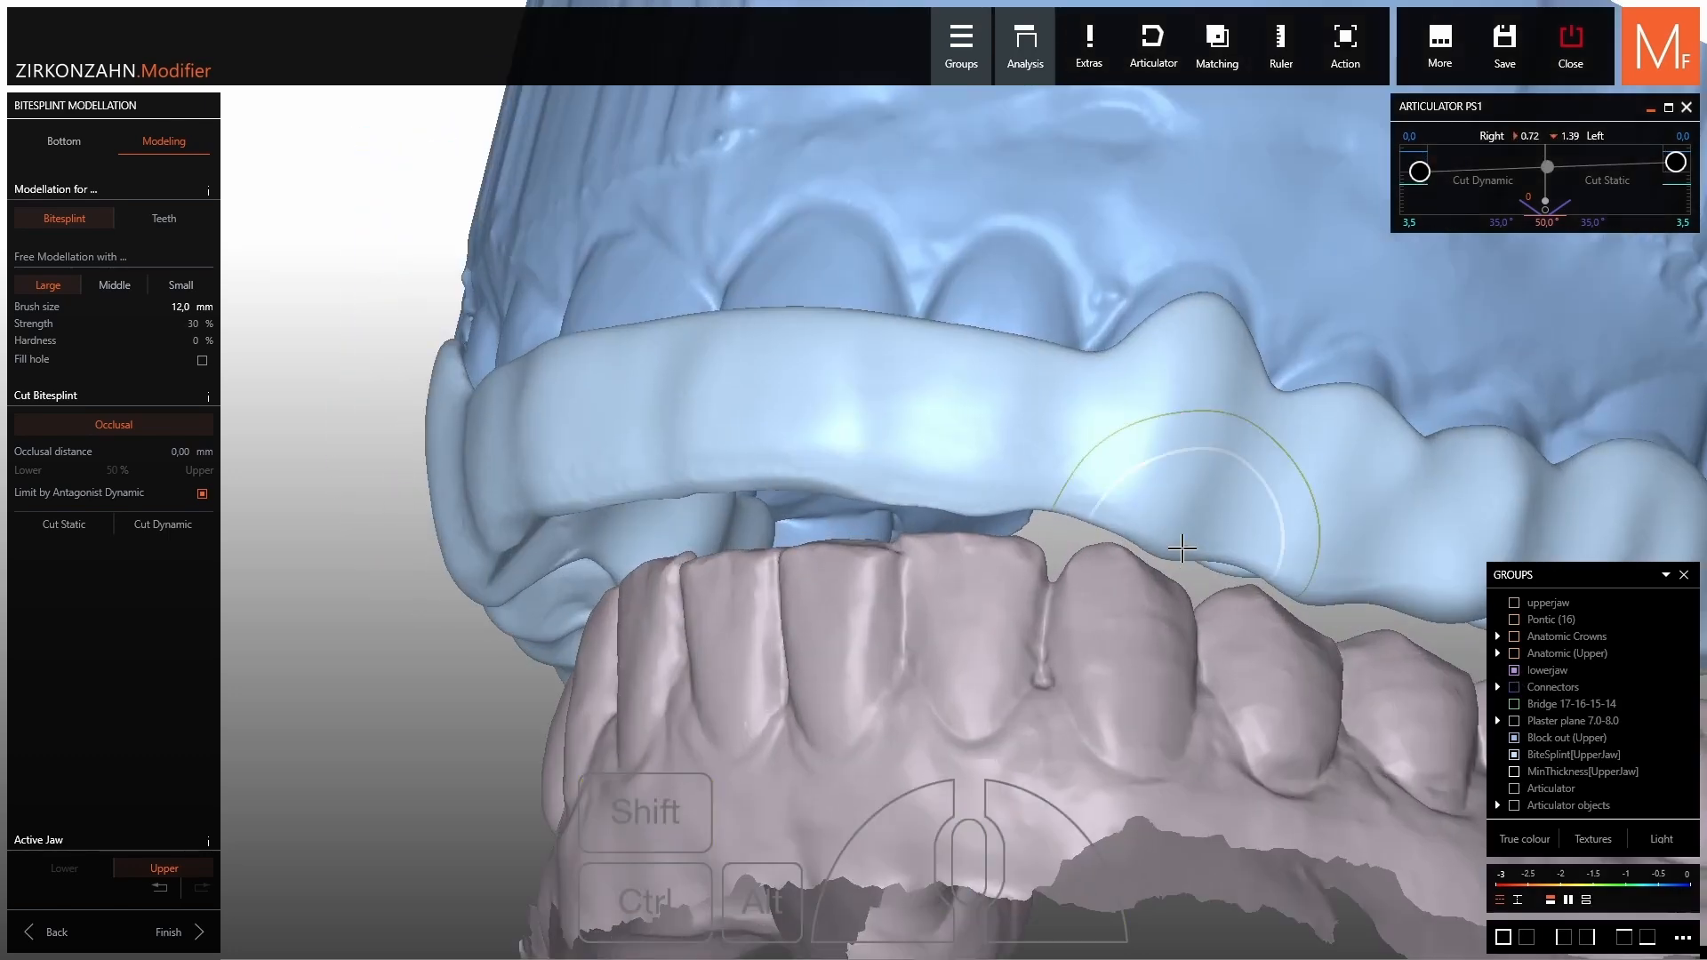
scroll(1131, 536, down, 4)
right_drag(1131, 536, 1124, 545)
ctrl+middle_click(1051, 690)
Touch up the splint's canine area with the 12 mm brush and check the whole splint.
right_drag(1102, 735, 1089, 692)
scroll(1096, 722, down, 5)
scroll(686, 679, up, 2)
mouse_move(648, 624)
mouse_down()
mouse_move(643, 609)
mouse_move(610, 644)
mouse_up()
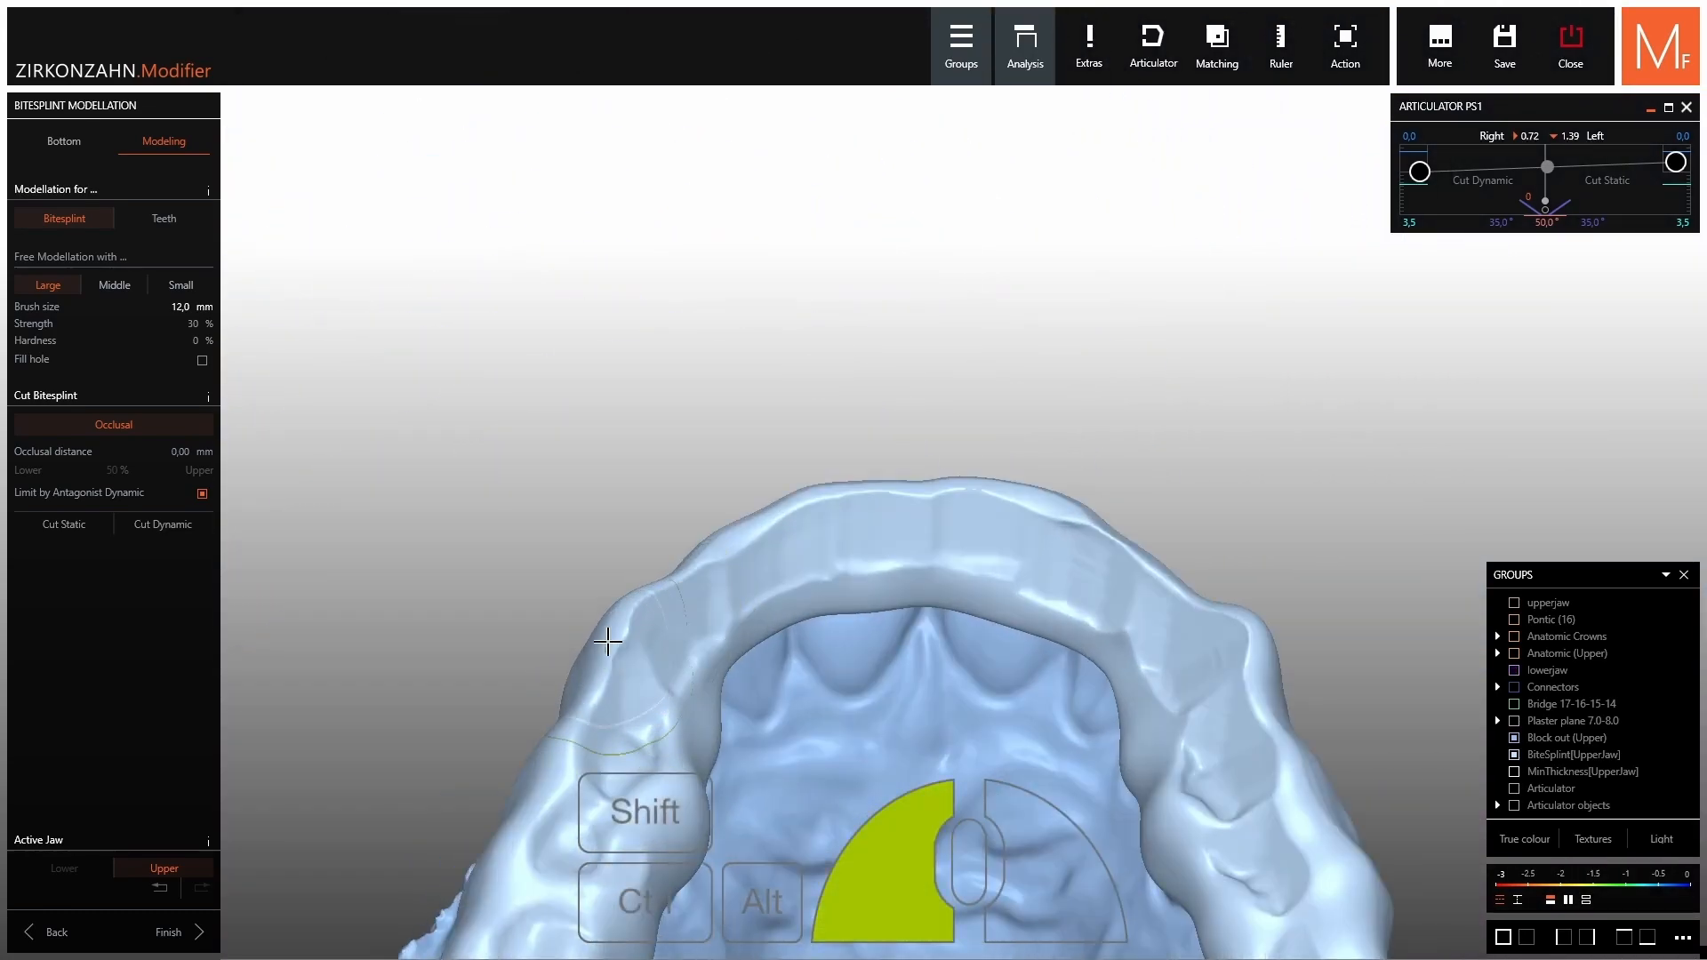
scroll(610, 644, down, 4)
right_drag(610, 644, 610, 524)
scroll(610, 524, down, 1)
right_drag(1022, 369, 1028, 622)
Finish the bite splint with its holes left open and save the construction with the scene name Upperjaw_Bitesplint_final.
click(169, 932)
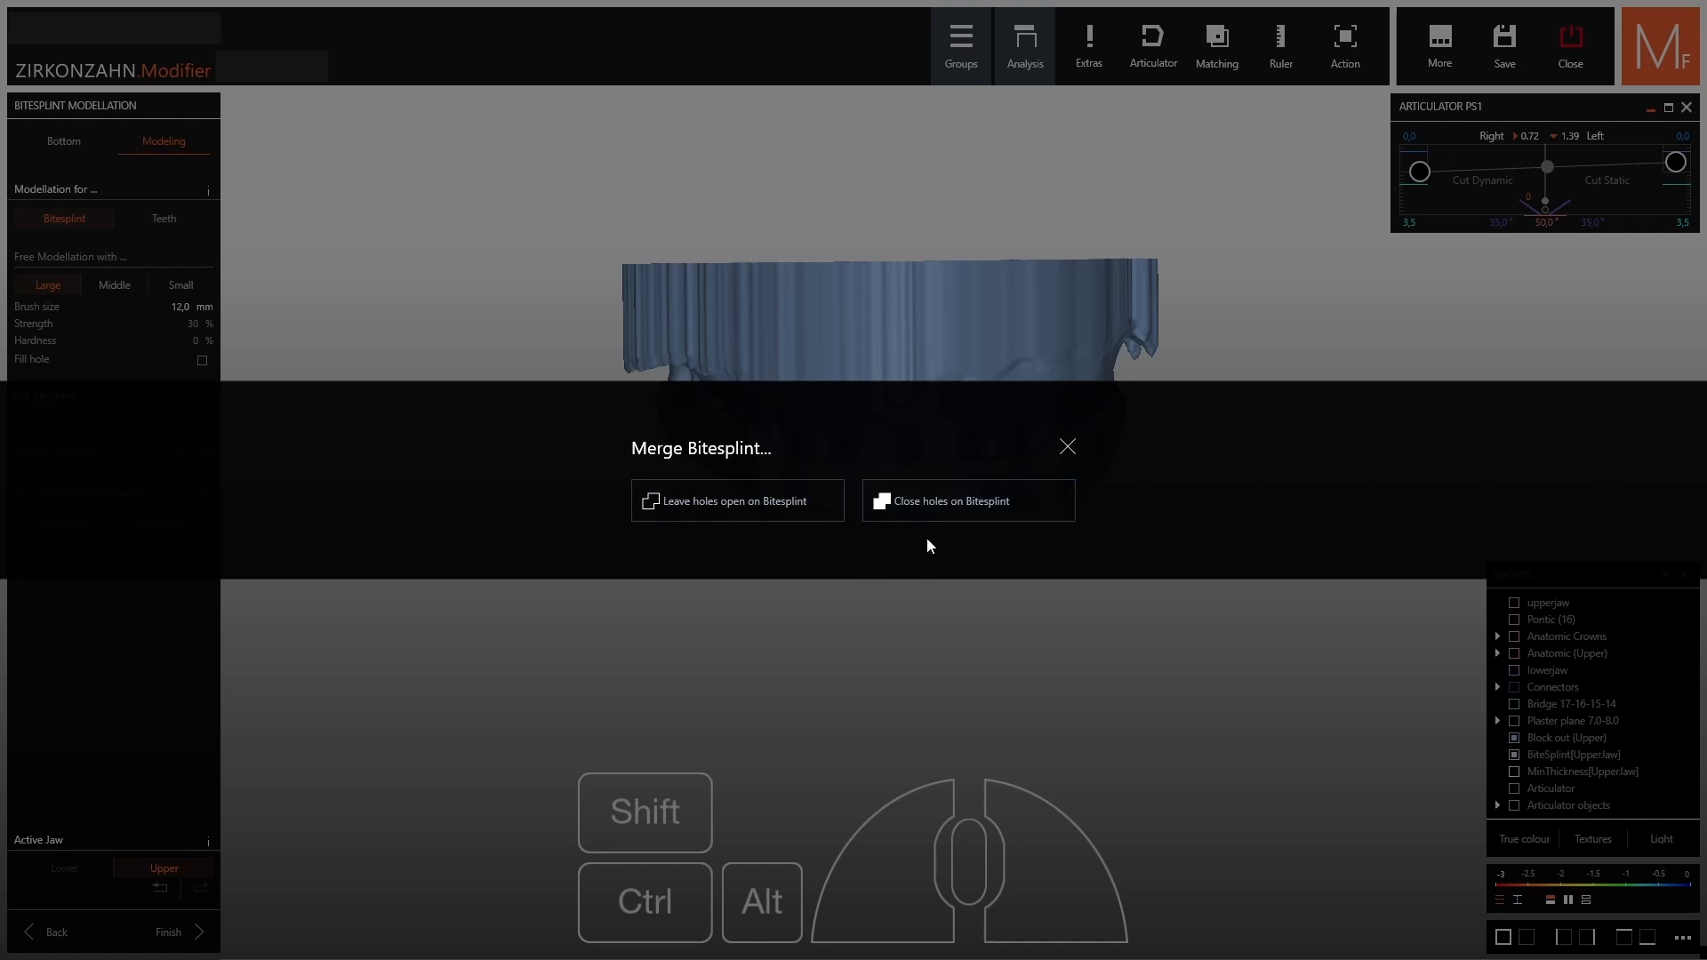
click(713, 509)
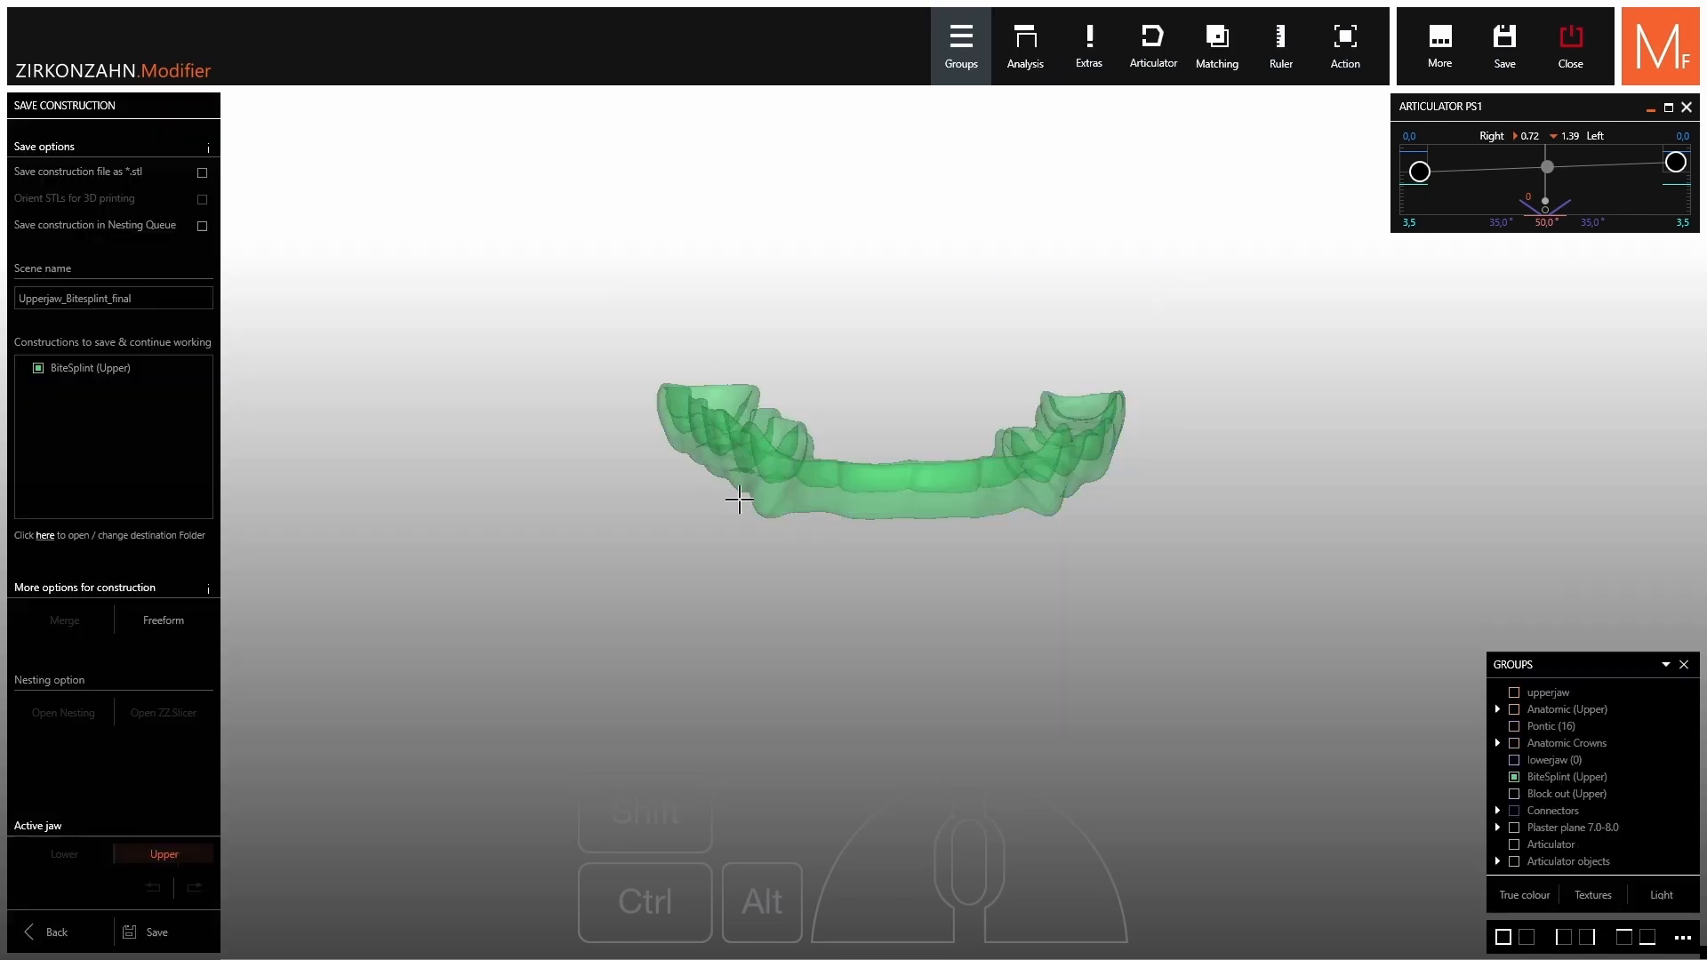
key(shift)
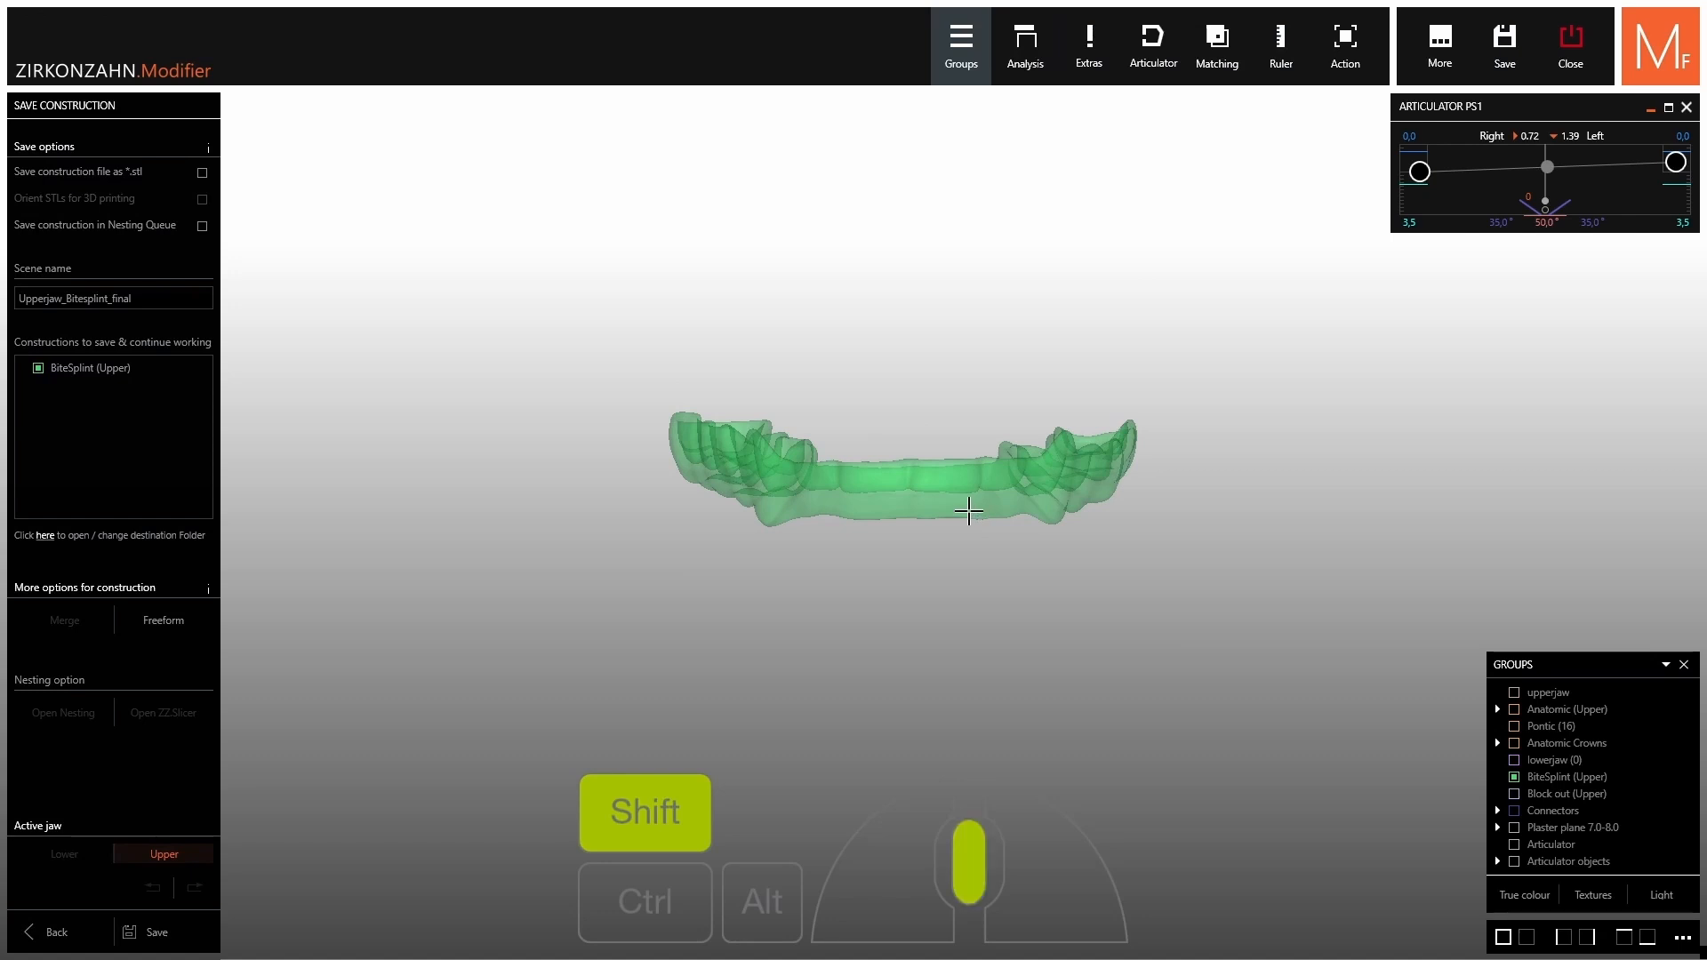
right_drag(968, 510, 929, 208)
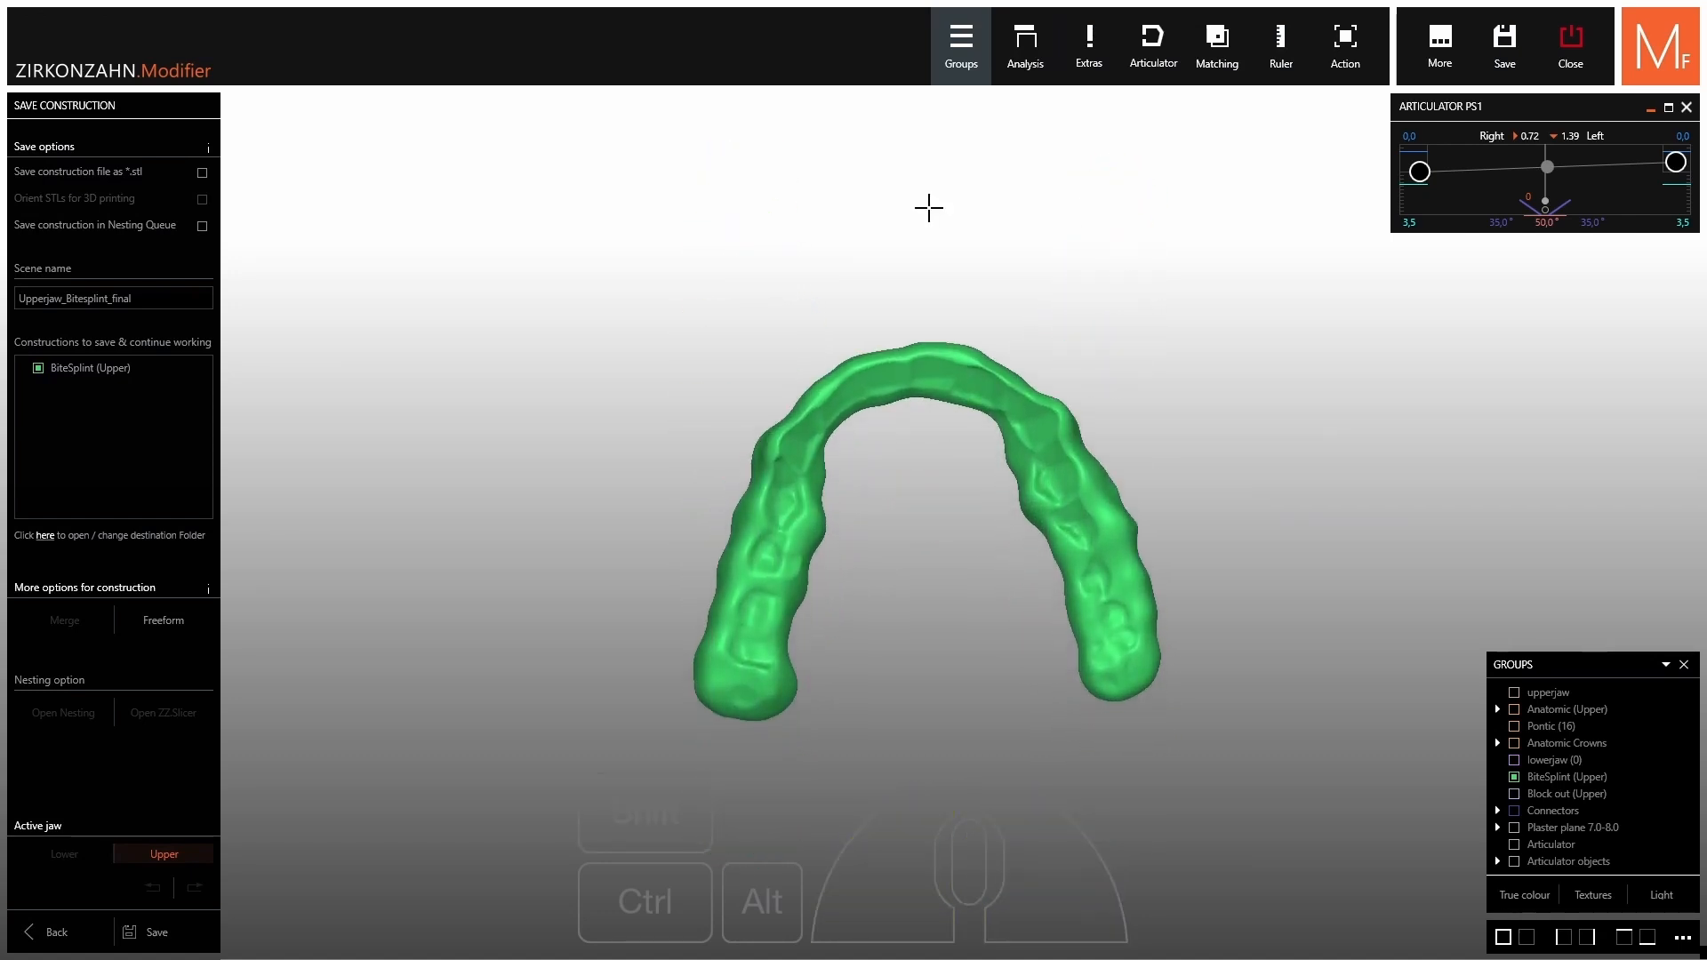
click(185, 928)
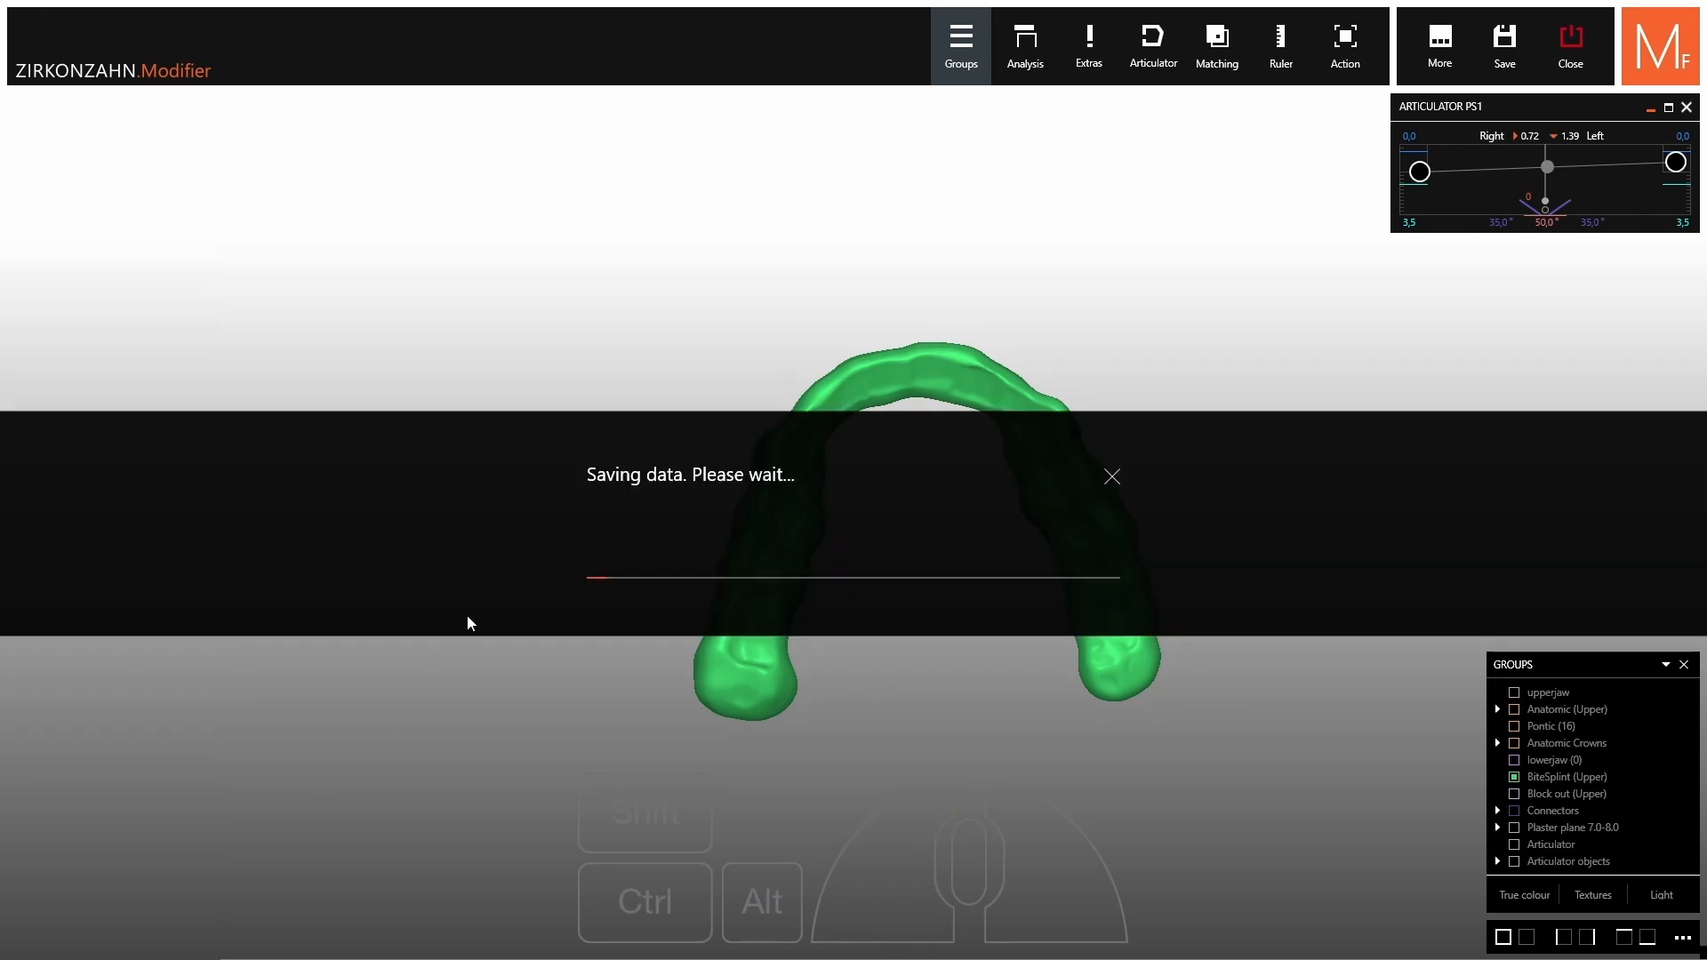
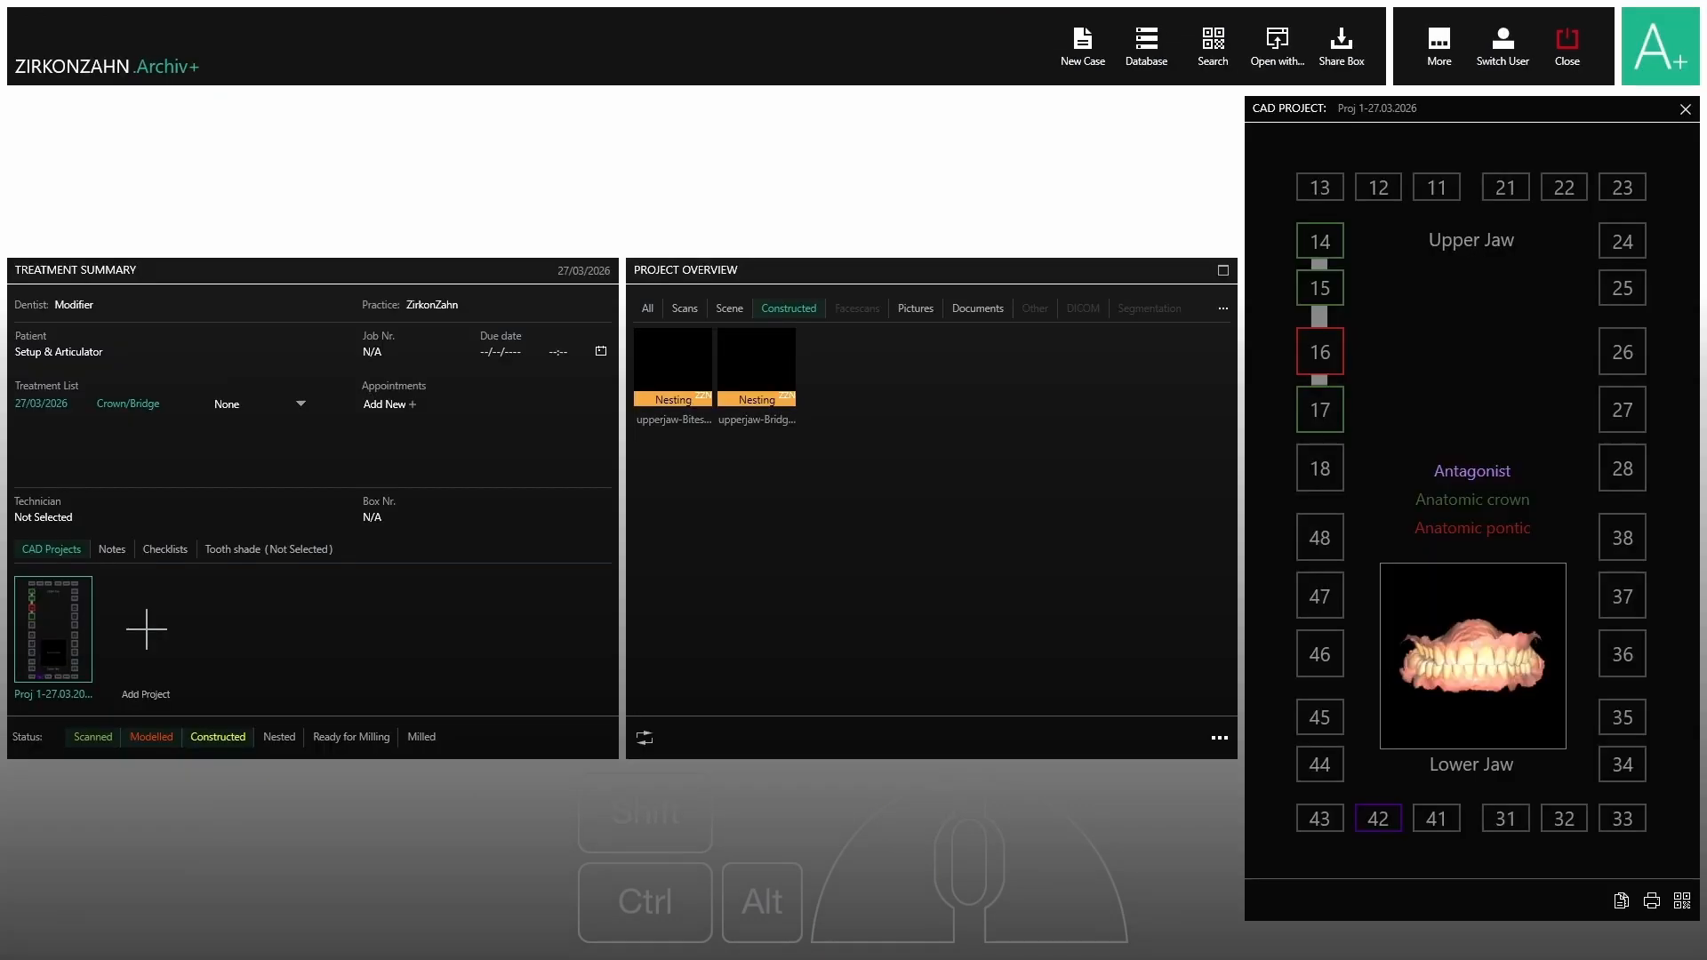
Examine the saved Modifier scenes and the constructed bite splint and bridge files in the Archiv+ project overview.
click(726, 308)
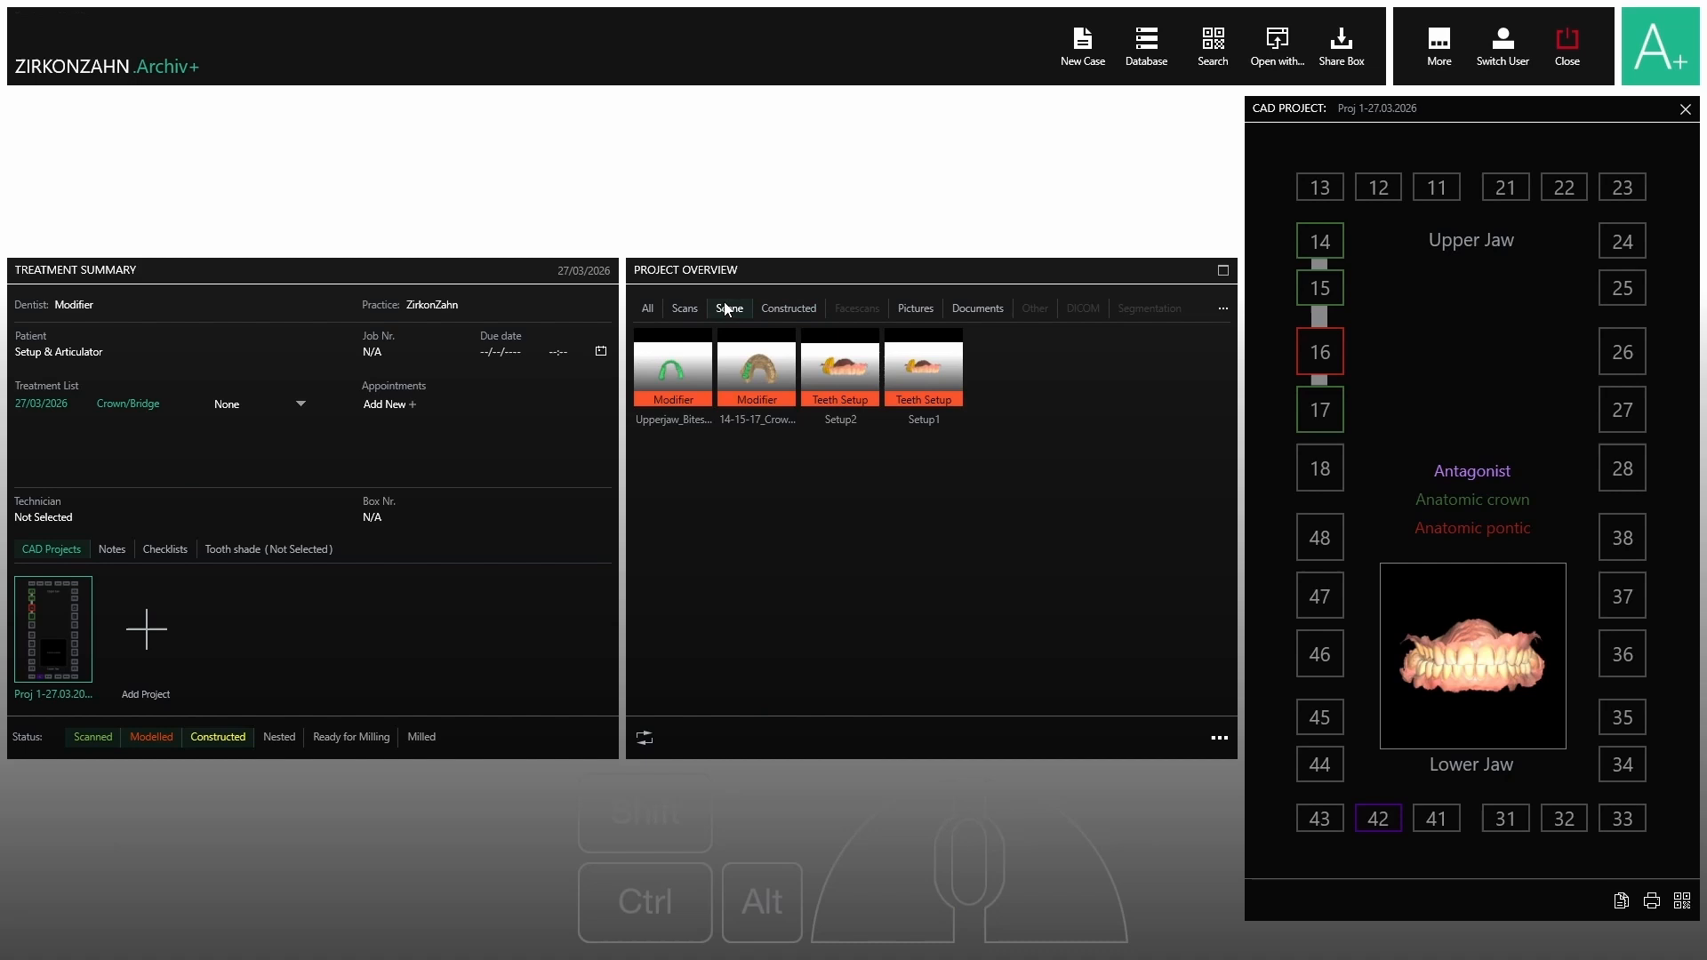
click(690, 373)
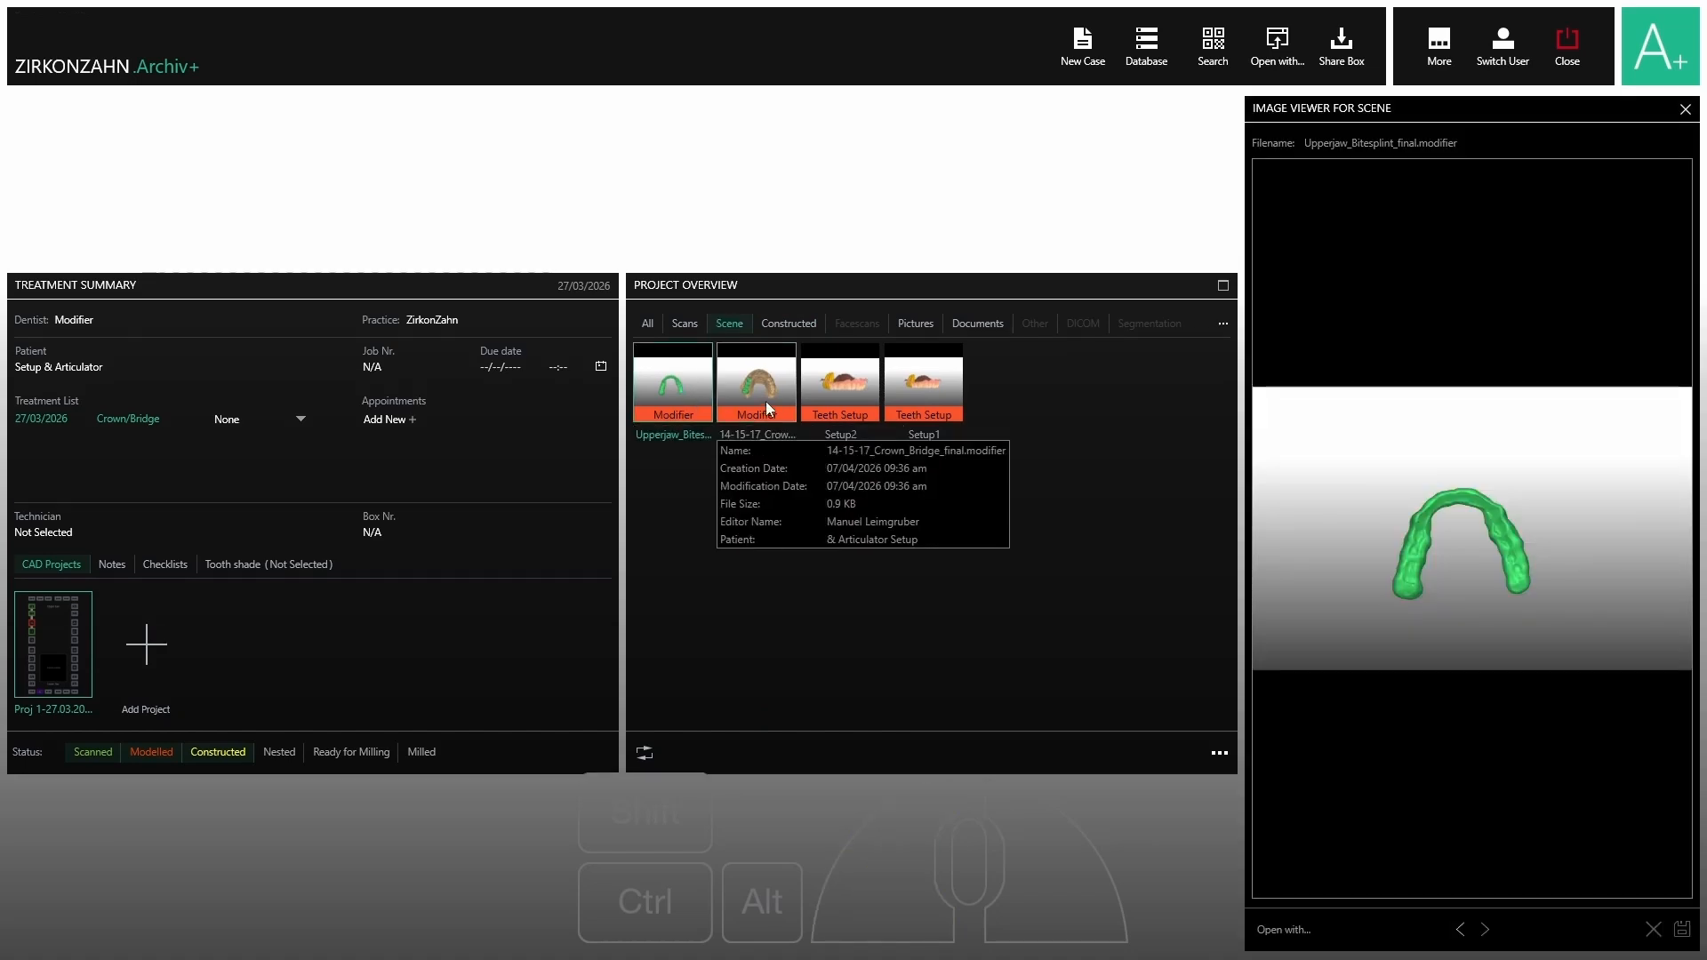
click(766, 402)
click(674, 398)
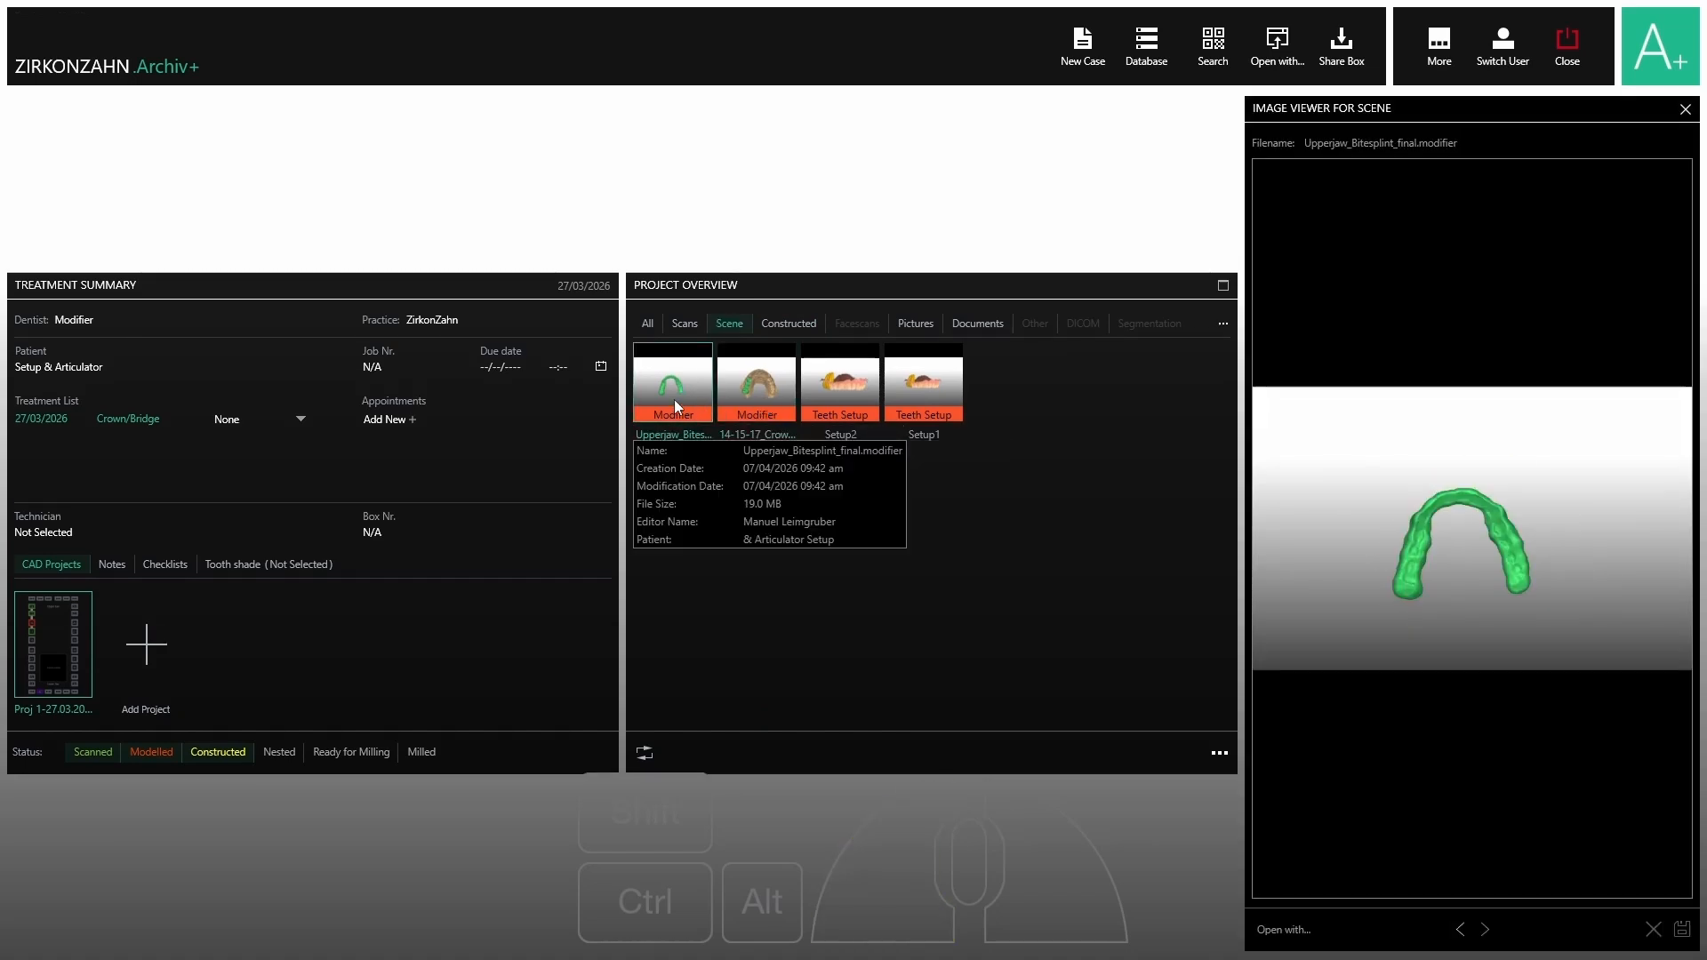
click(790, 323)
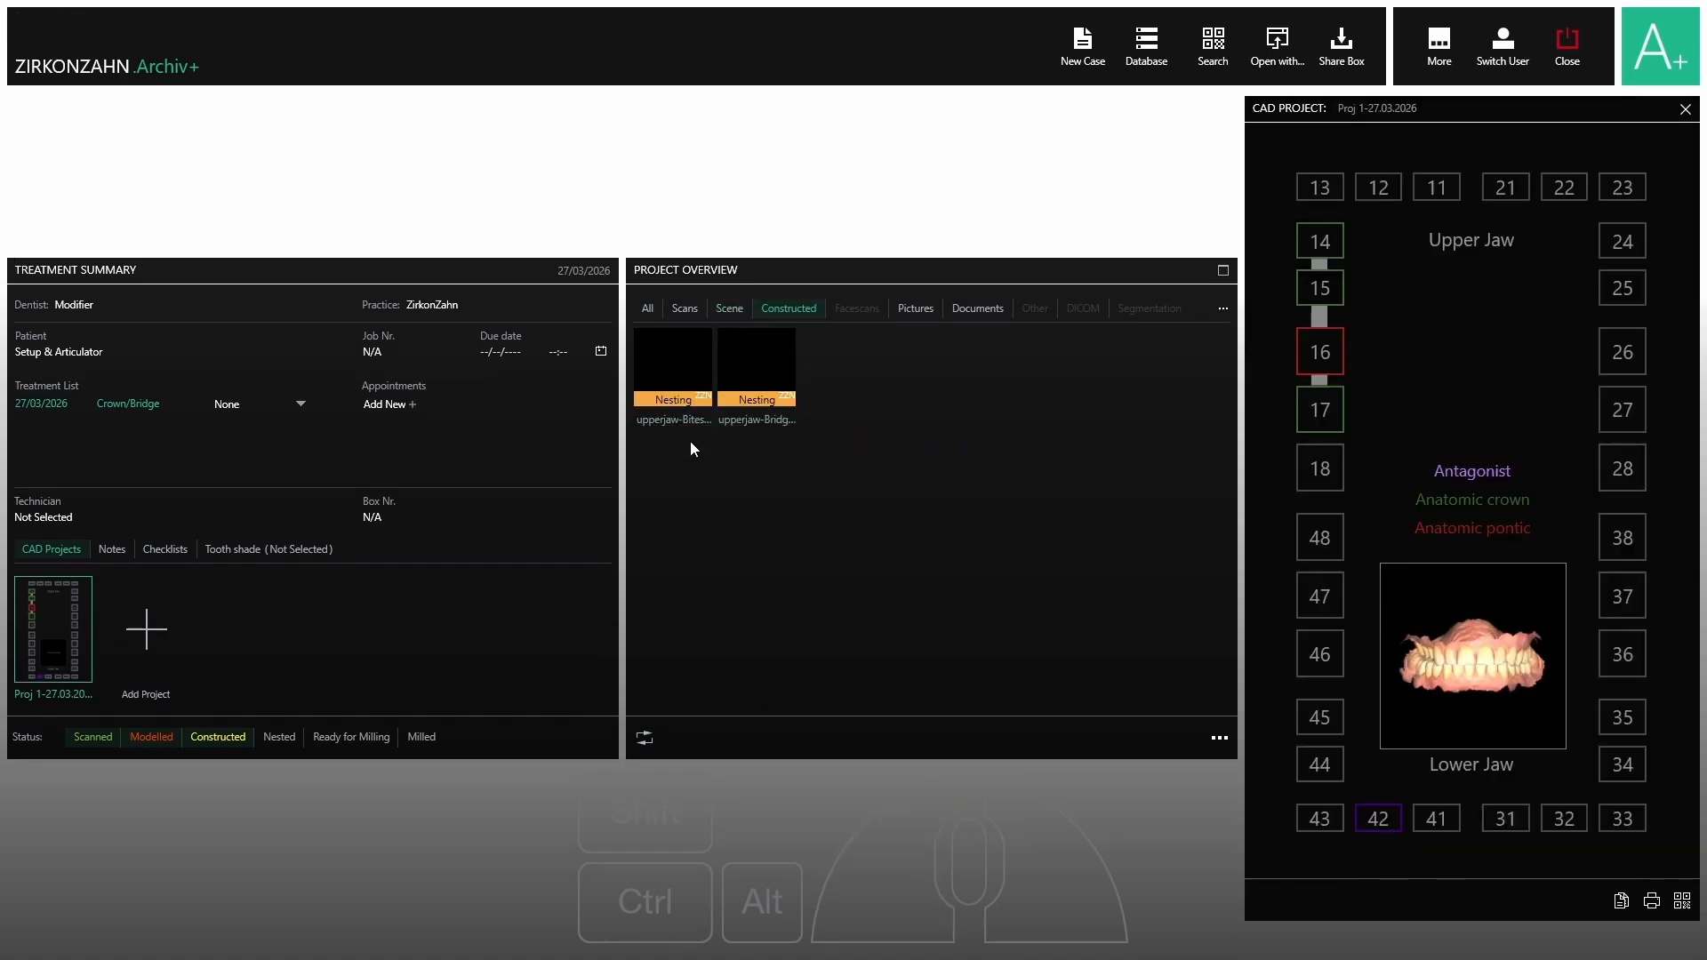
click(681, 368)
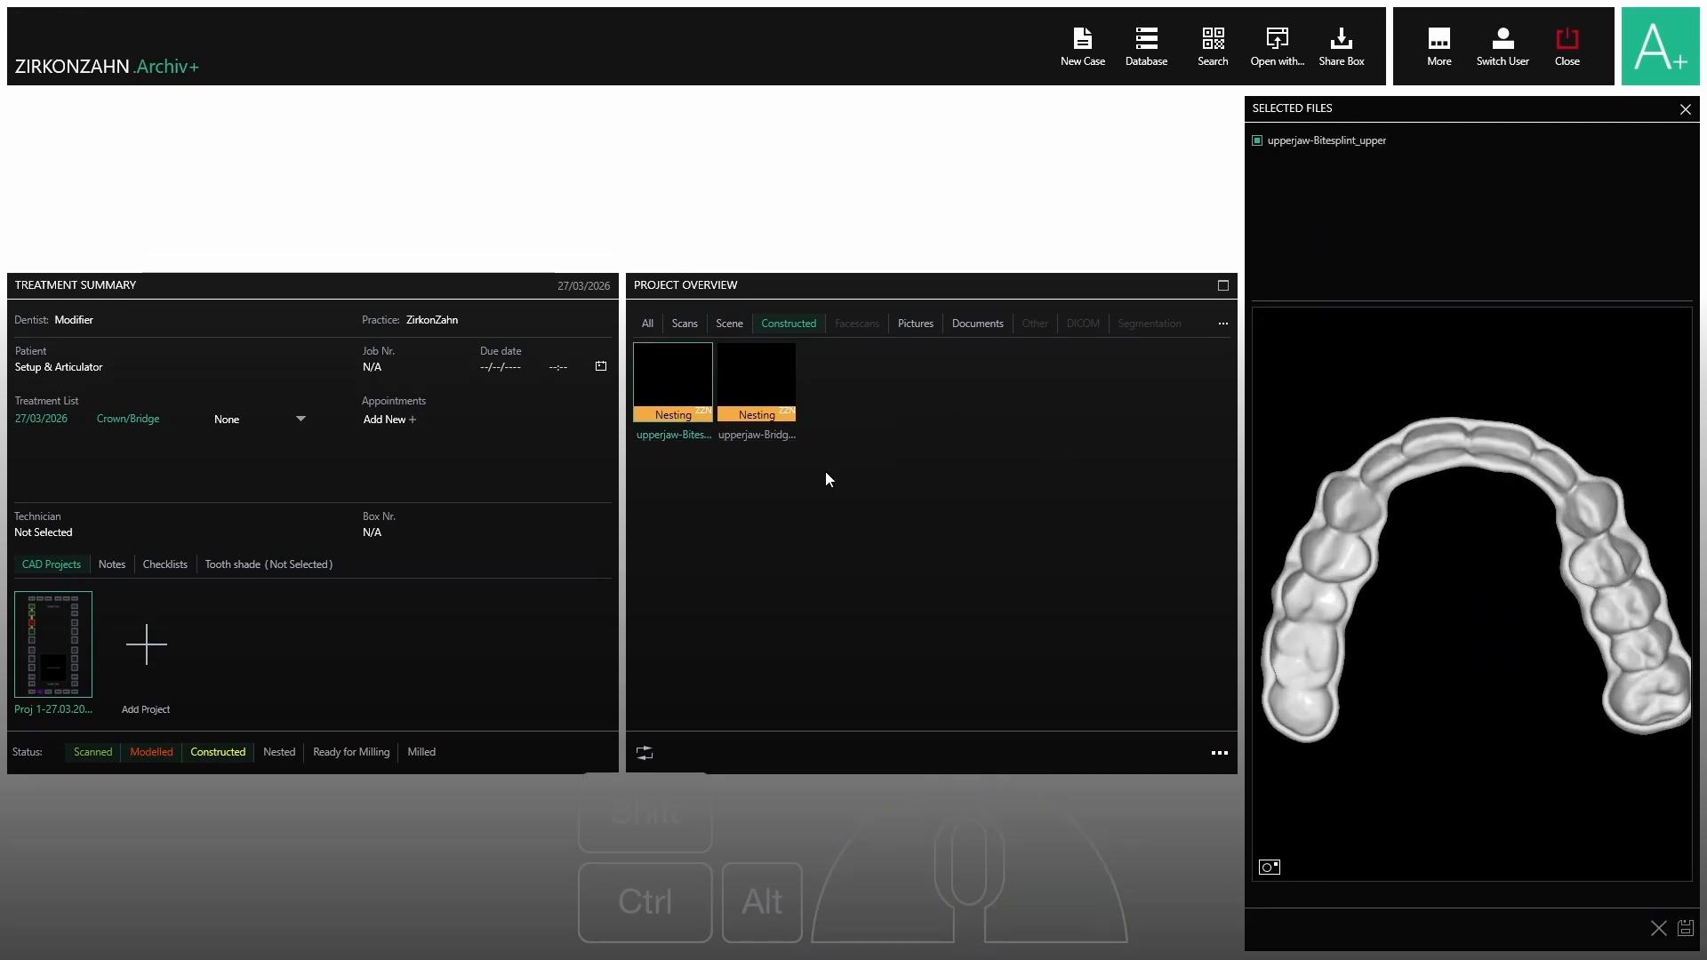
click(777, 384)
right_drag(1551, 468, 1389, 468)
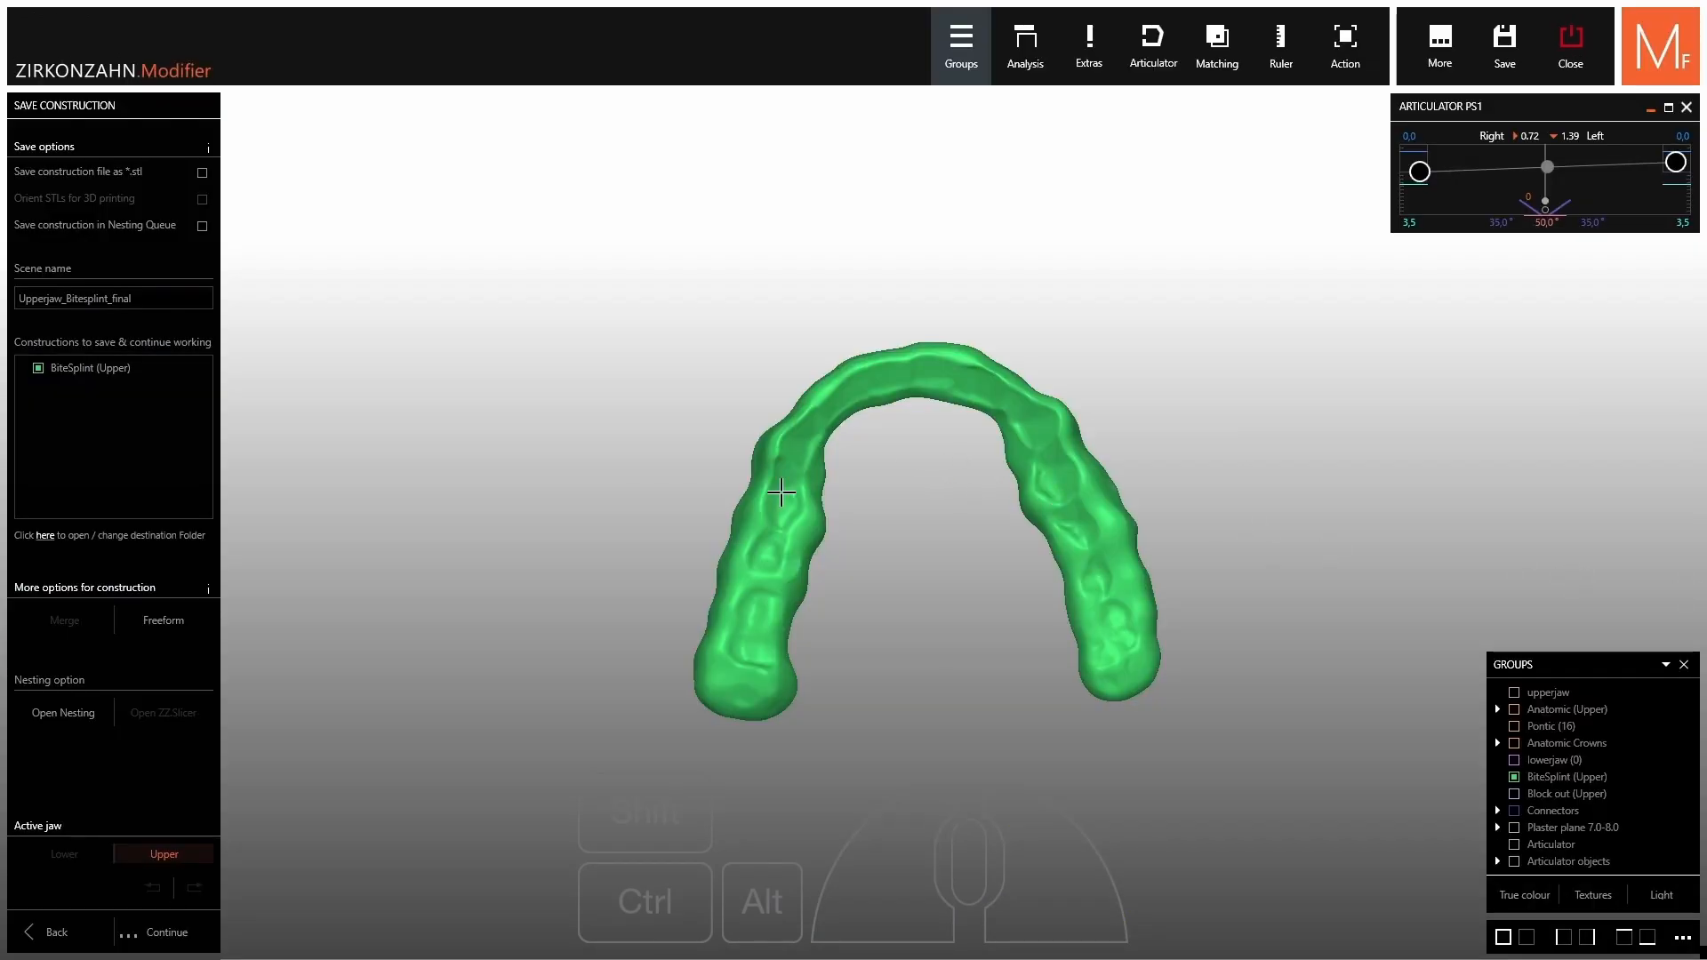
Return to Modifier, continue past the saved splint, start a Model Maker construction and choose Jaw Aligner as the model base type.
click(142, 942)
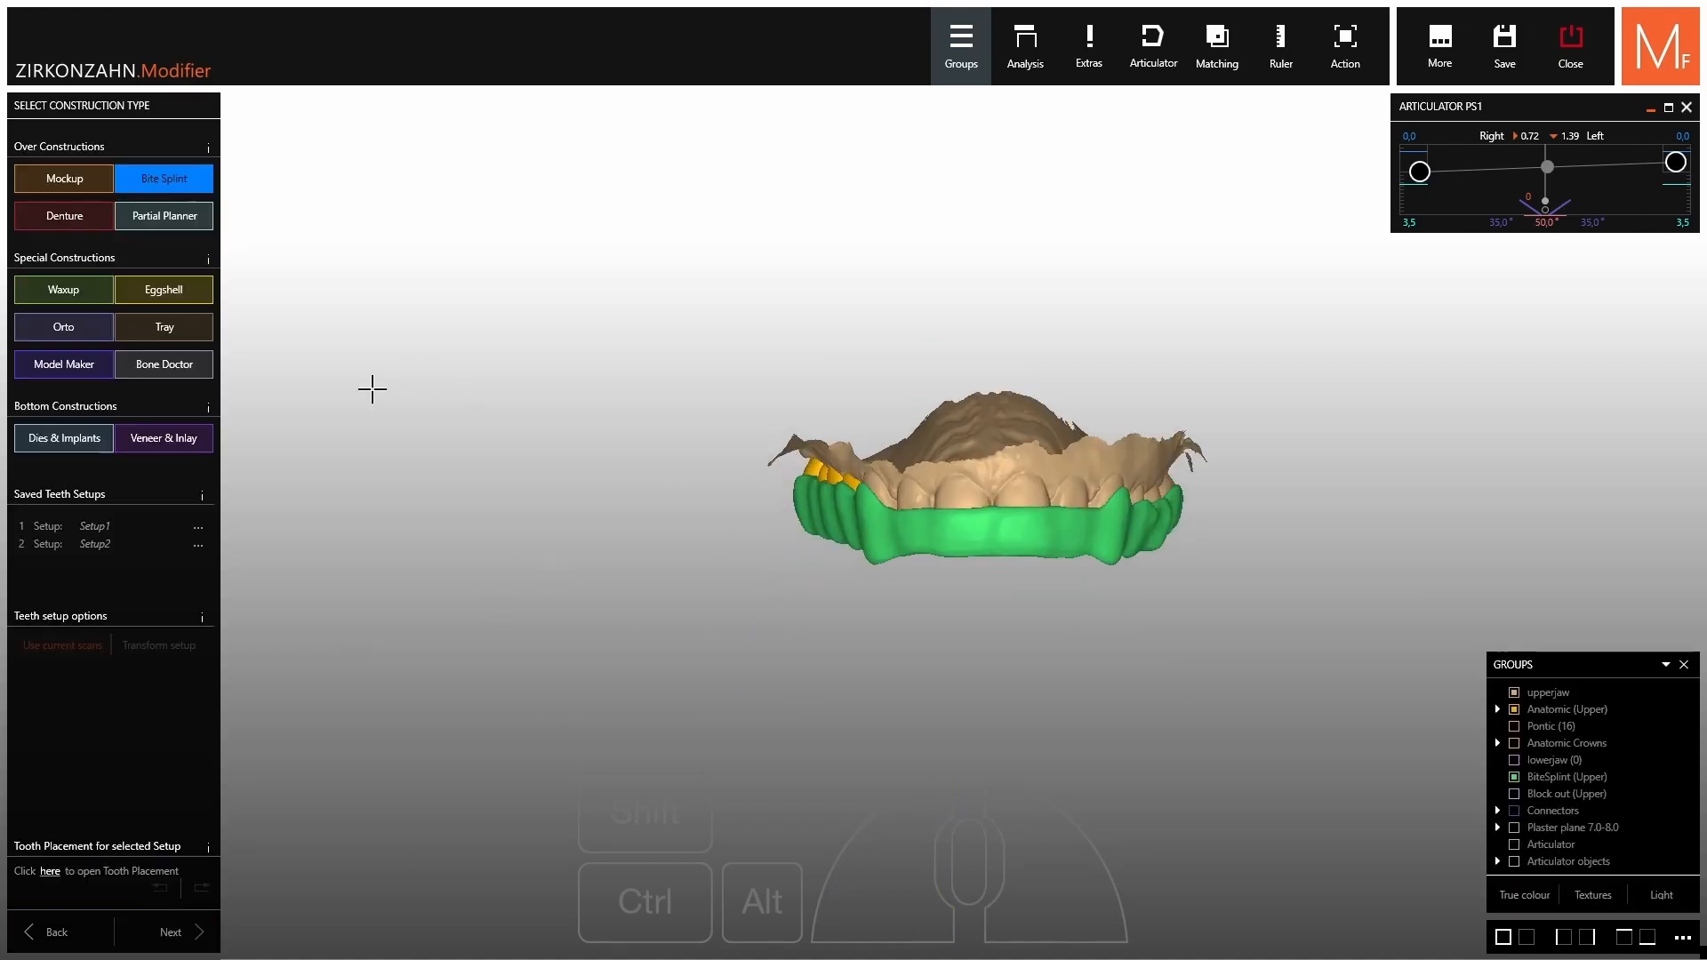
click(54, 366)
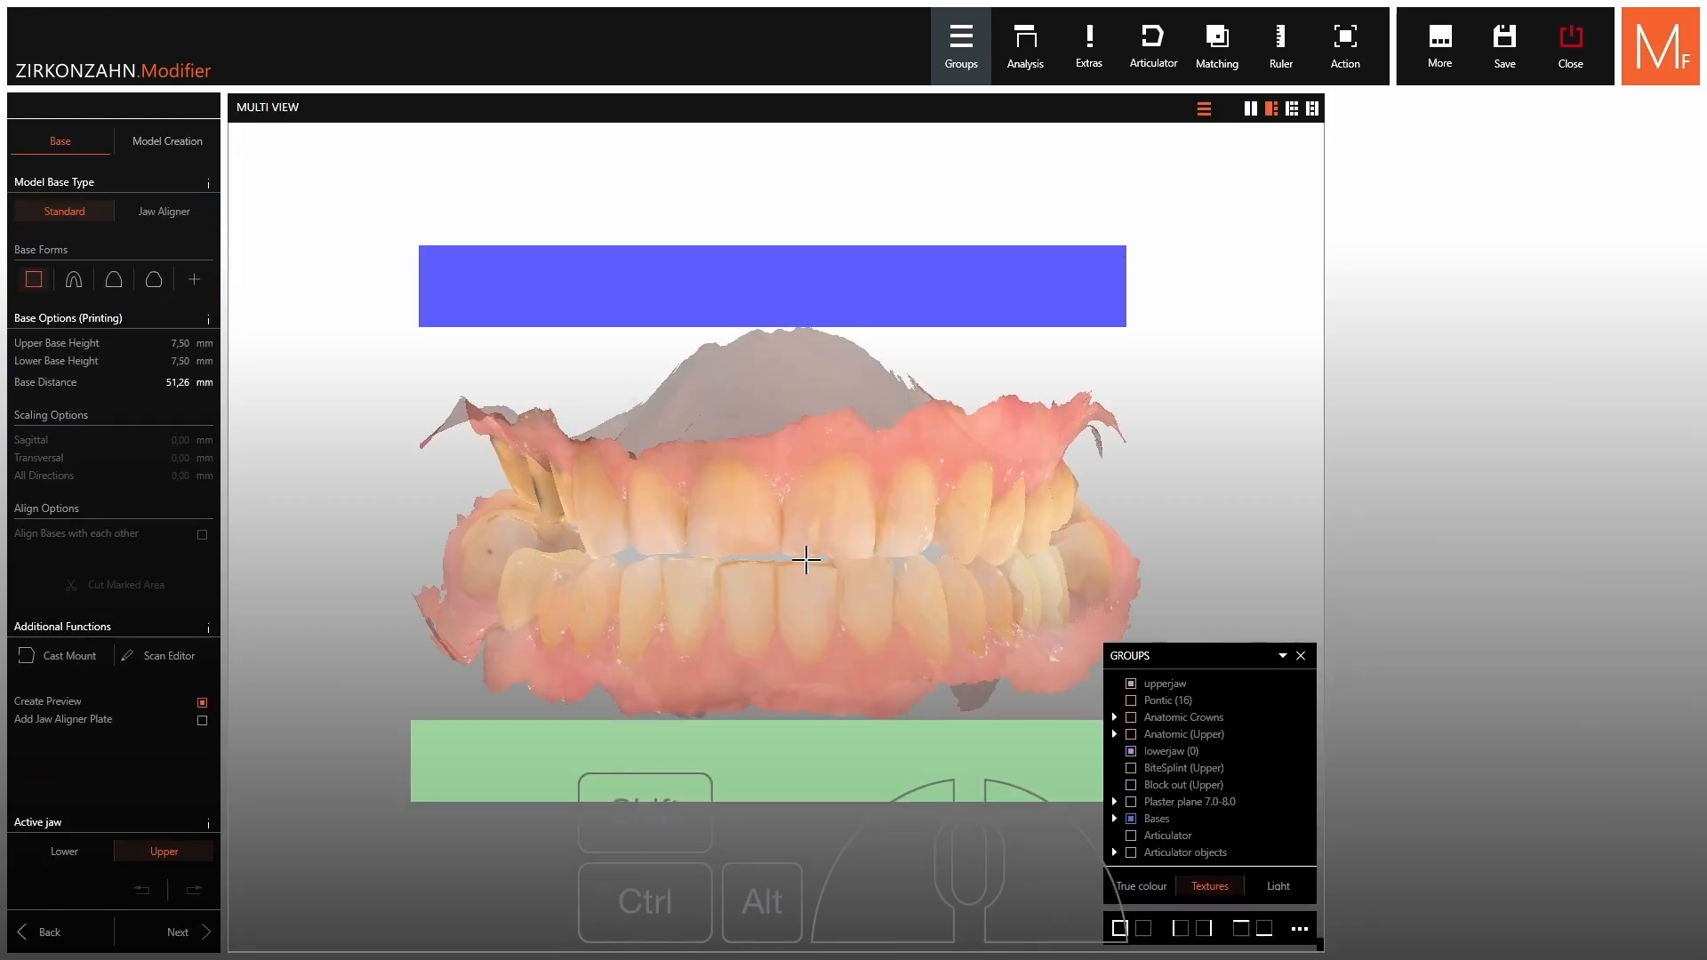
mouse_move(801, 484)
right_down()
mouse_move(951, 475)
mouse_move(1004, 511)
mouse_move(1004, 493)
mouse_move(916, 480)
mouse_move(694, 471)
mouse_move(782, 493)
mouse_move(825, 482)
right_up()
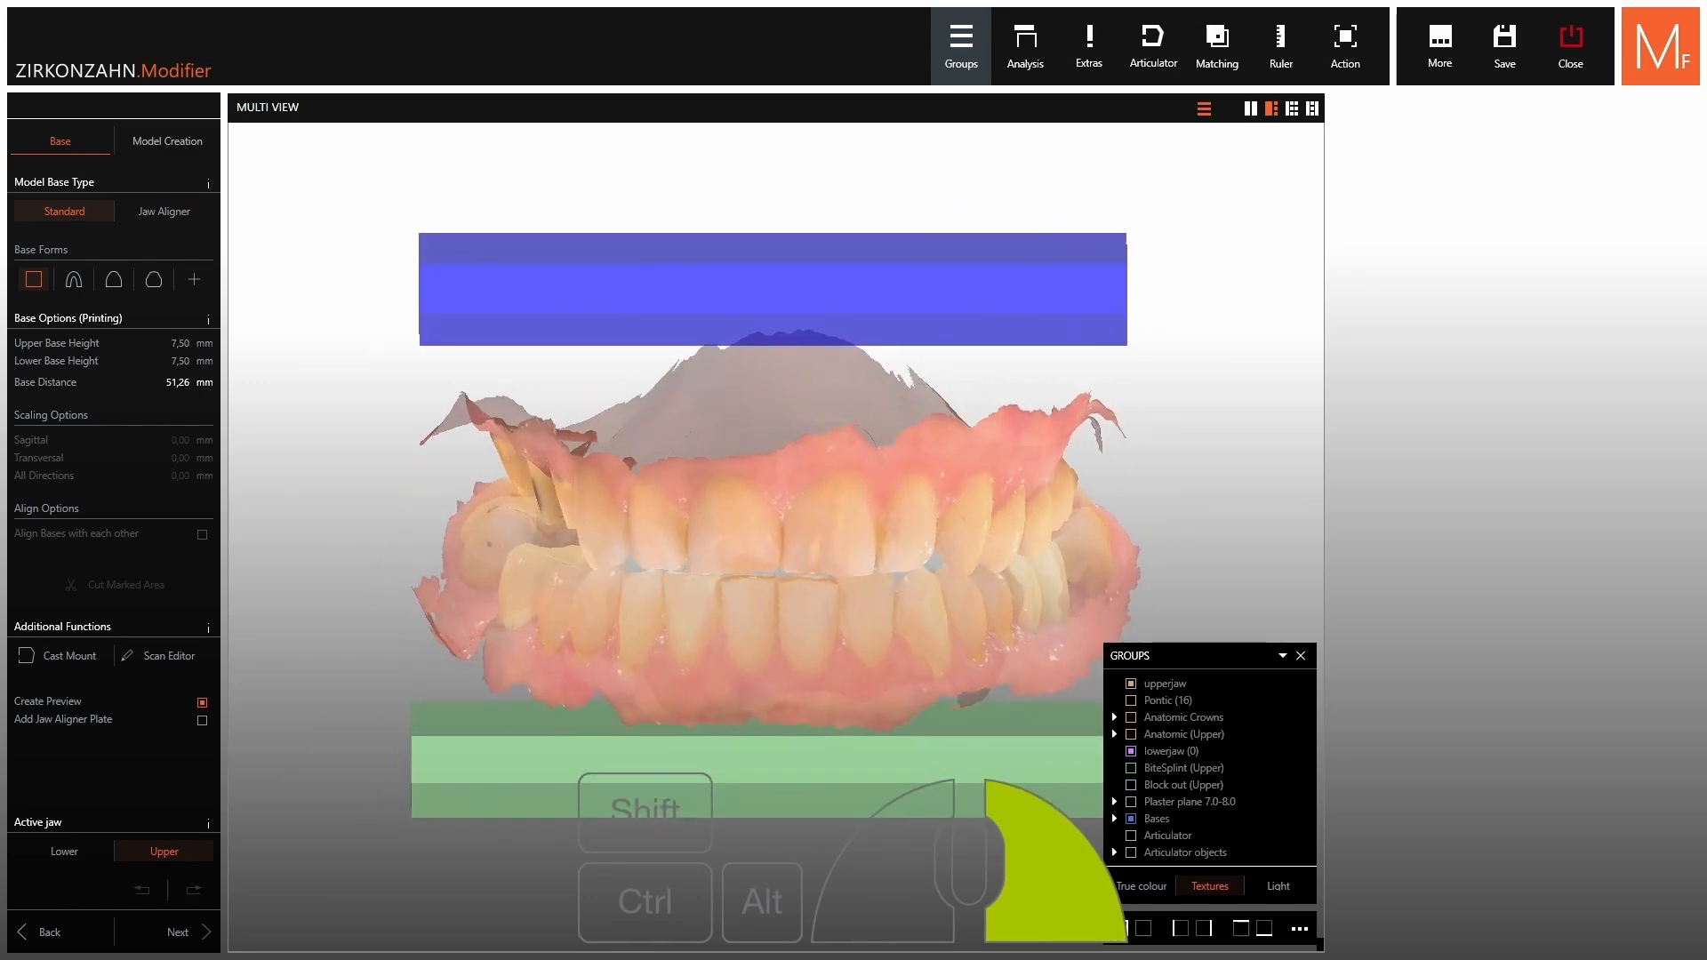
click(164, 219)
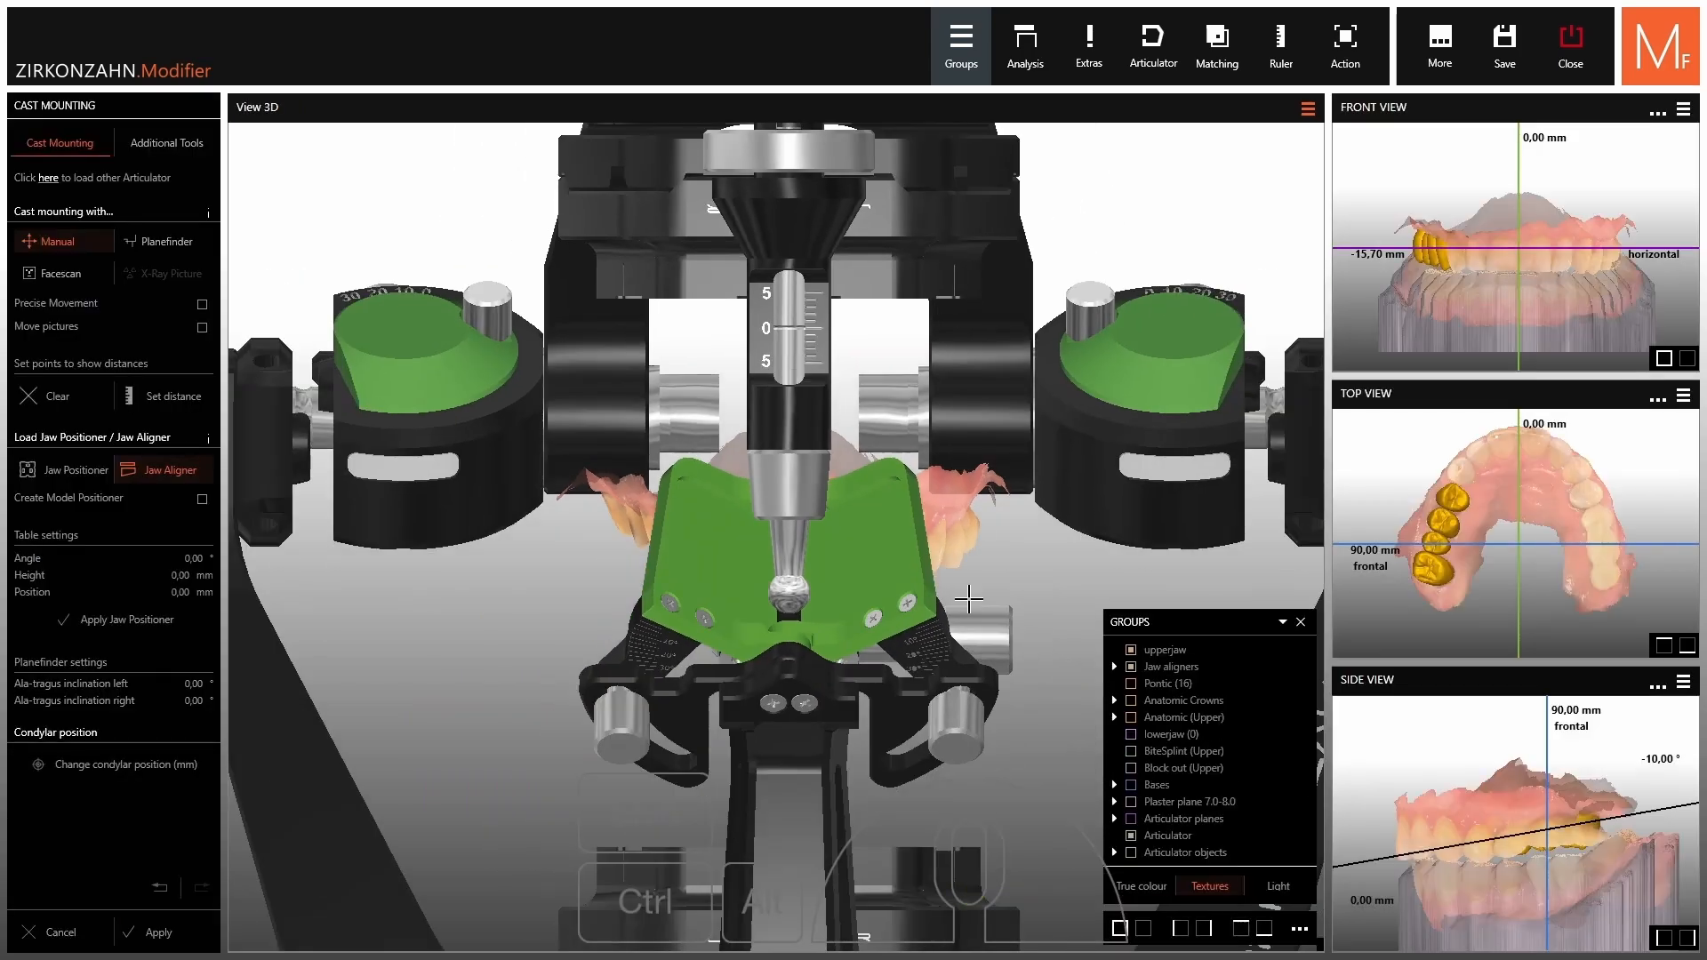
Show the lower jaw in the cast mounting view and change the upper jaw aligner to the High version.
right_drag(970, 599, 1080, 544)
scroll(1058, 589, down, 3)
click(1131, 733)
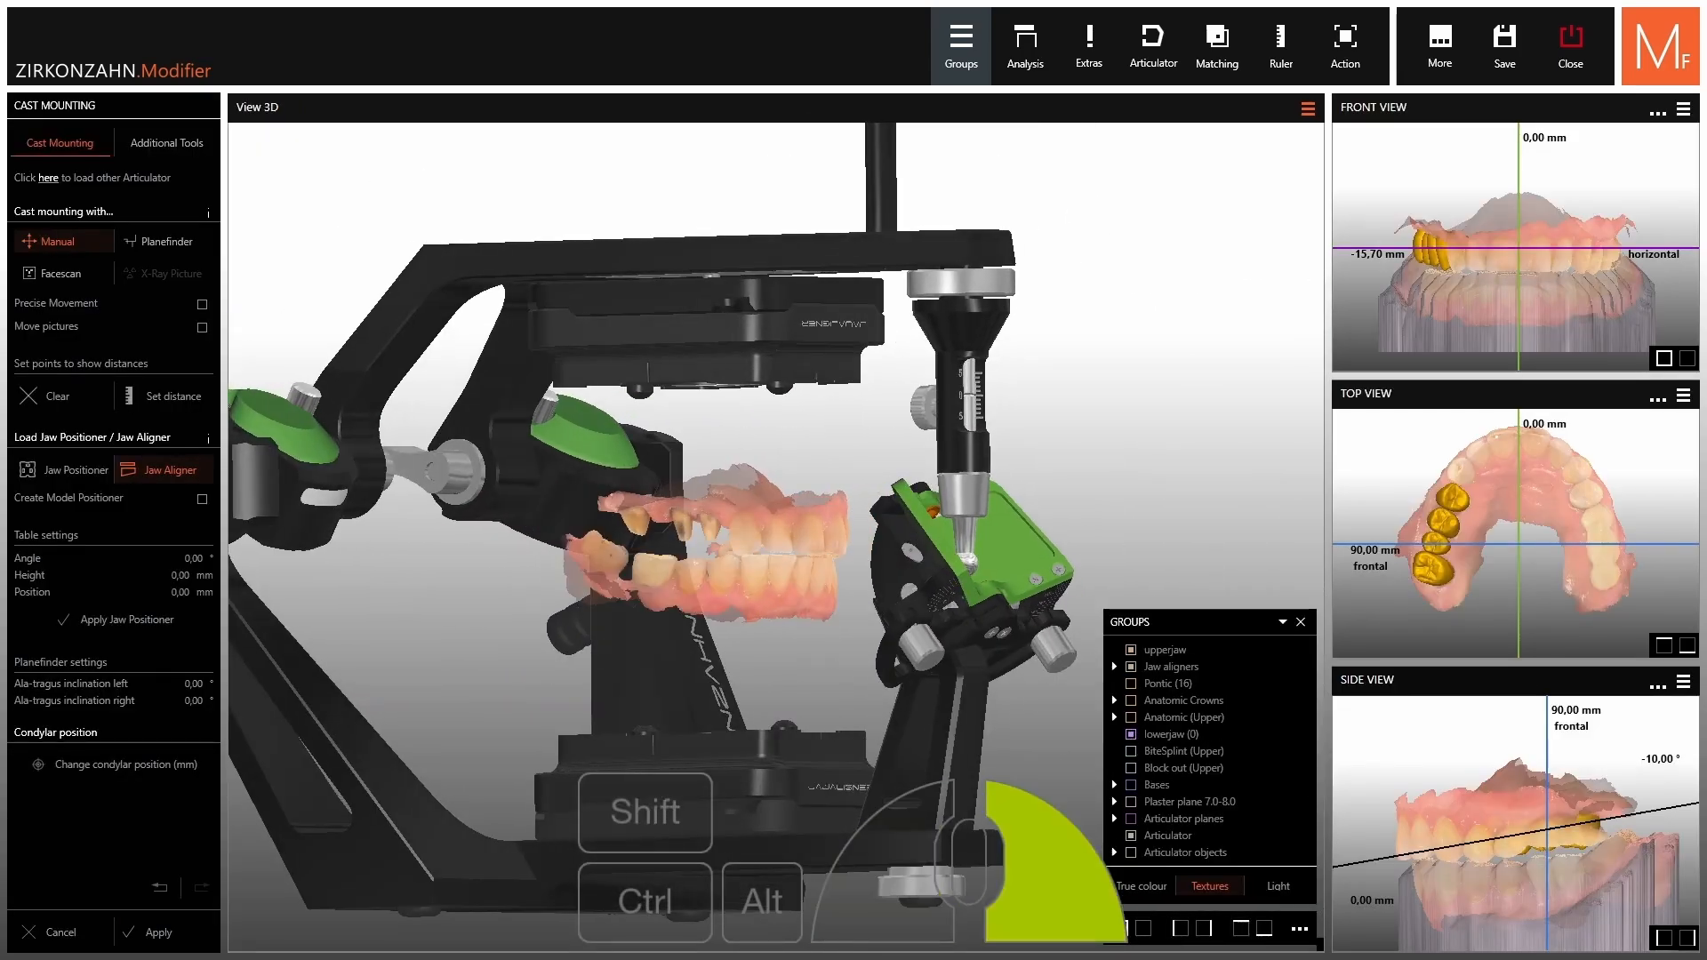
right_click(747, 362)
click(801, 419)
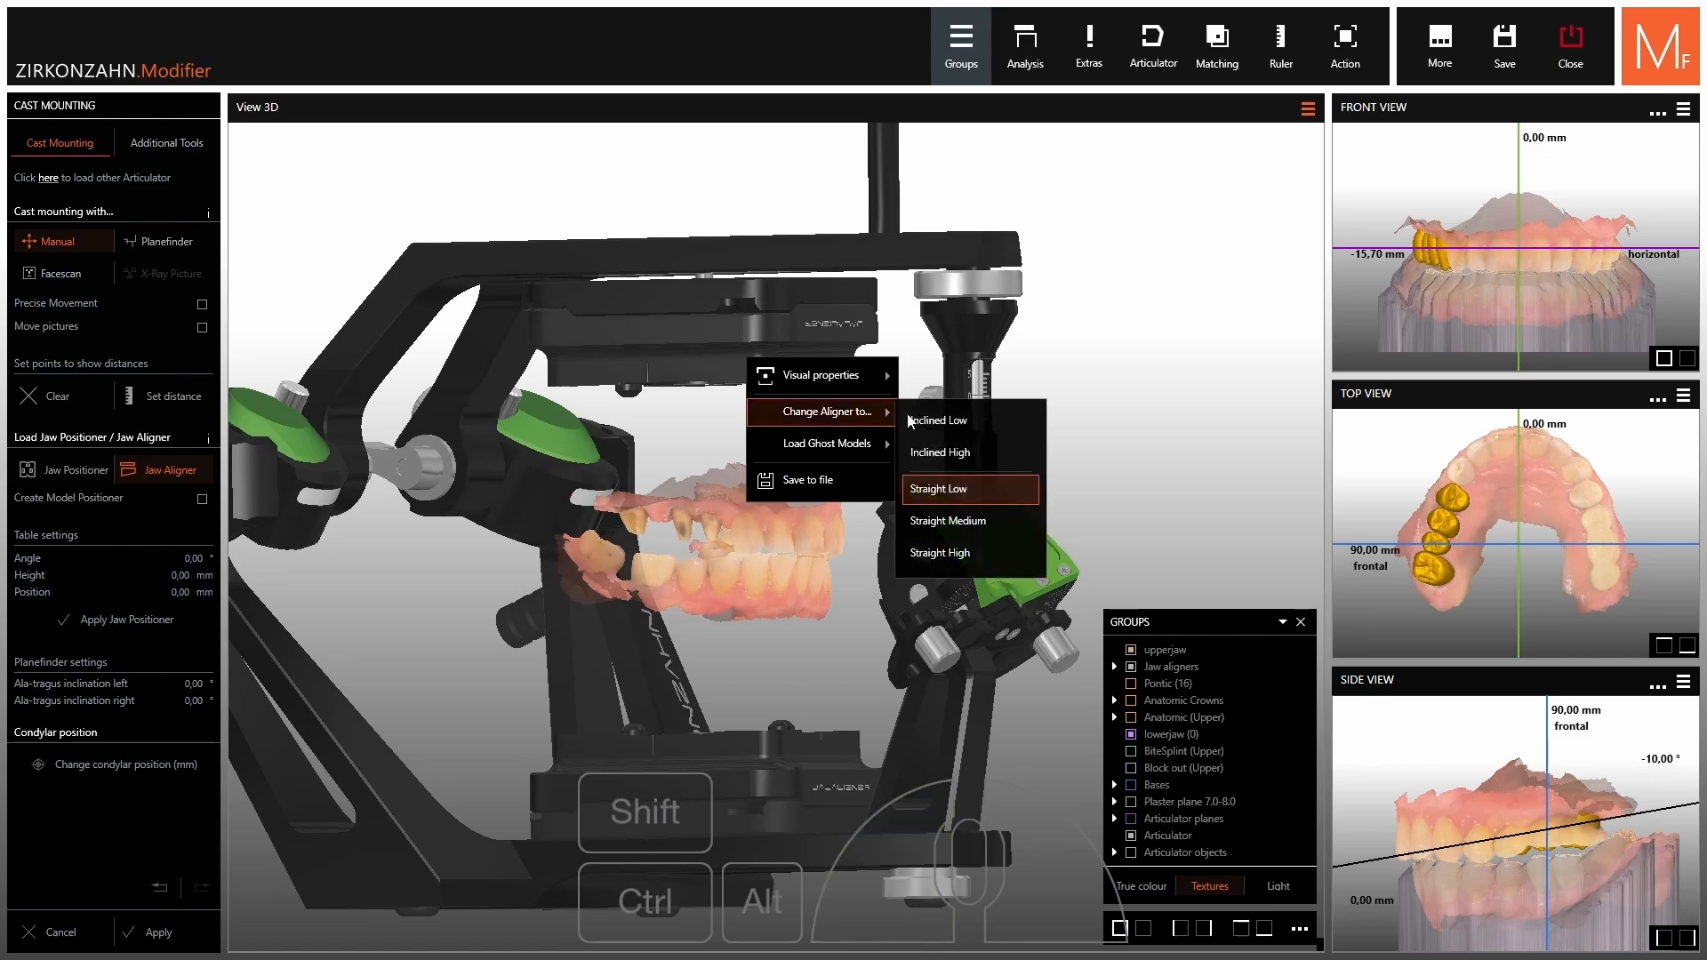
click(942, 489)
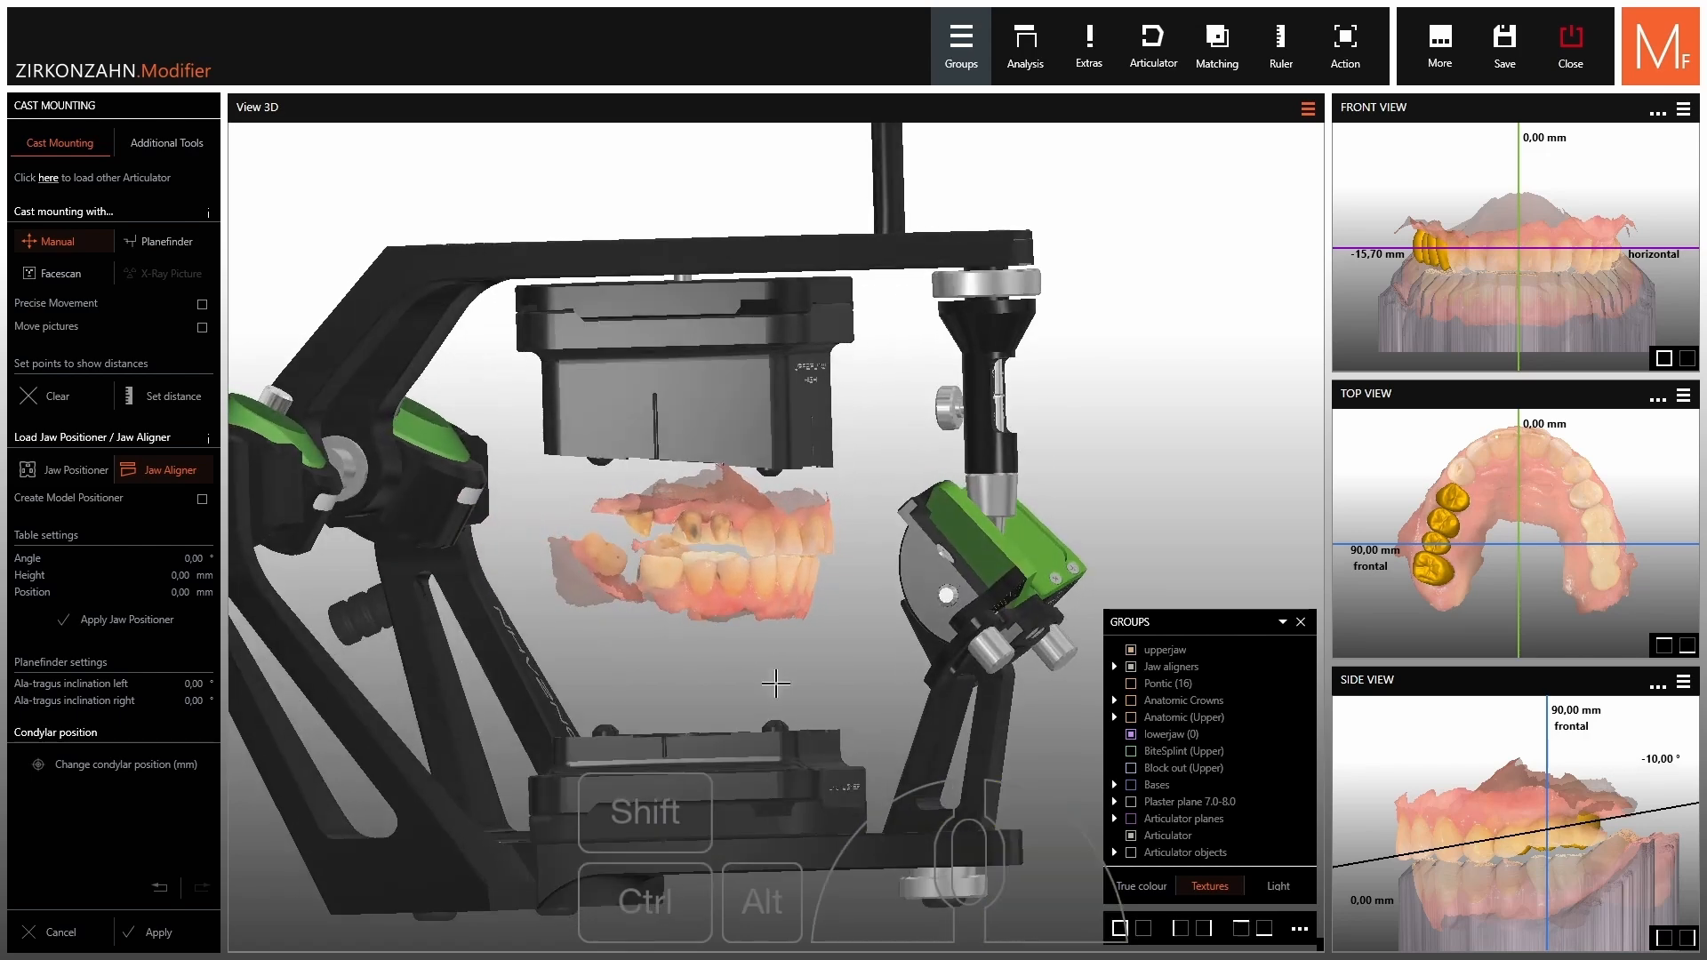
Change the lower jaw aligner to Inclined Low and apply the cast mounting.
right_click(770, 745)
click(840, 798)
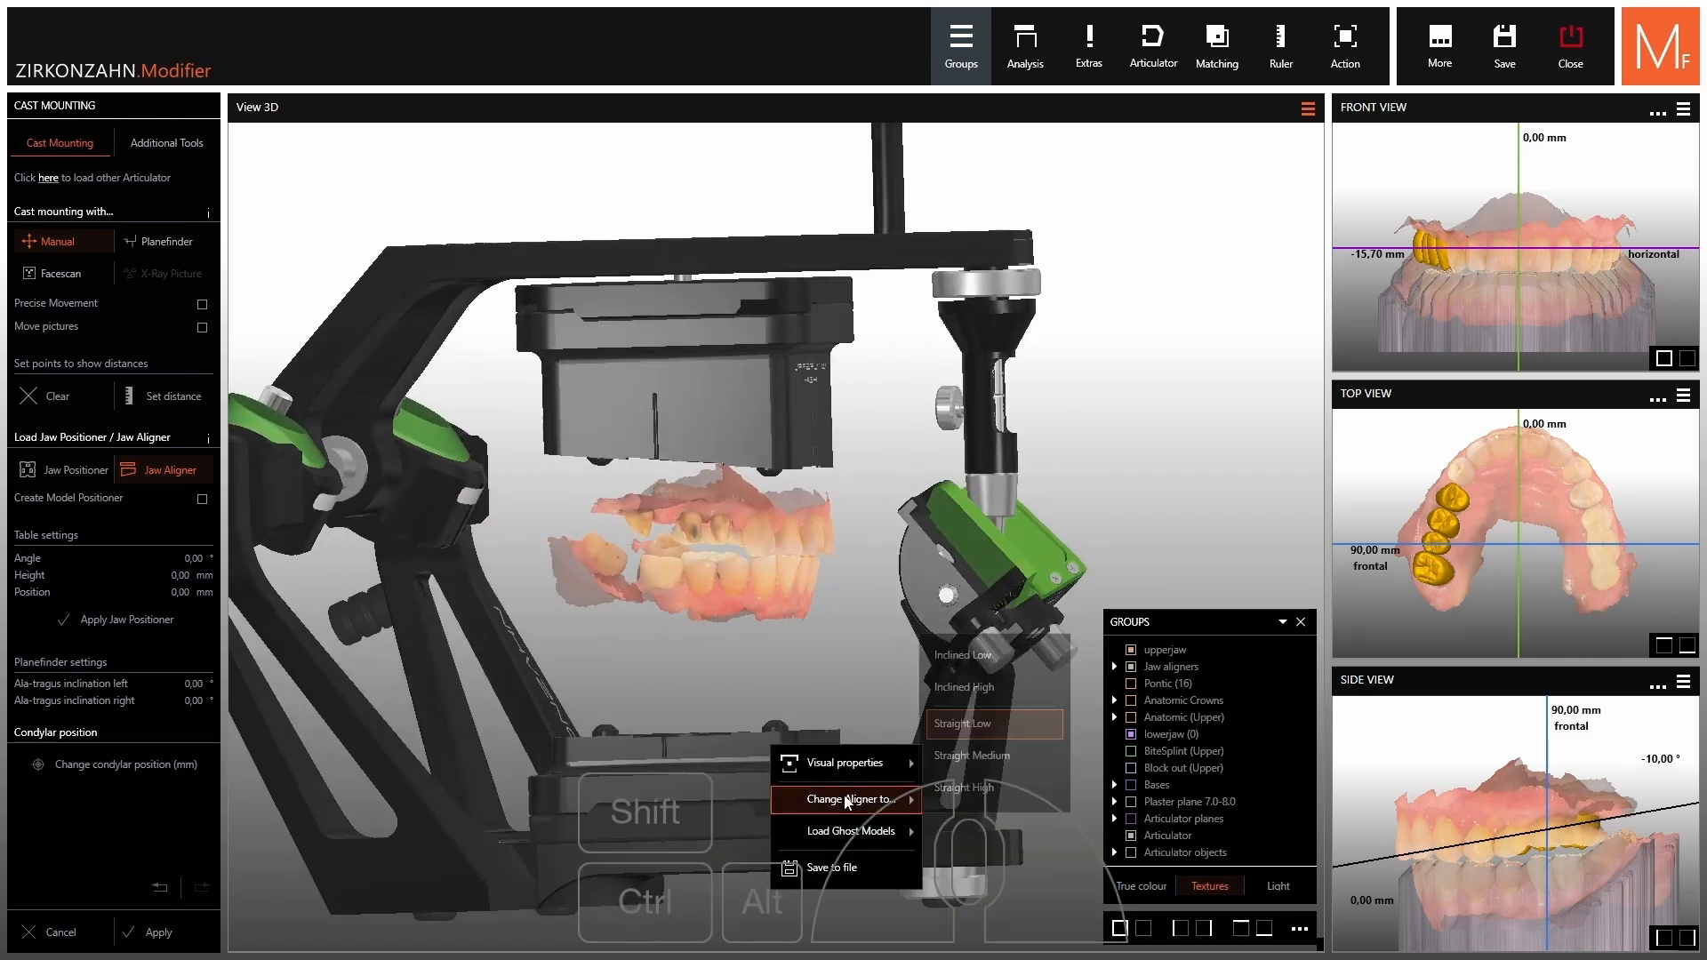
click(963, 656)
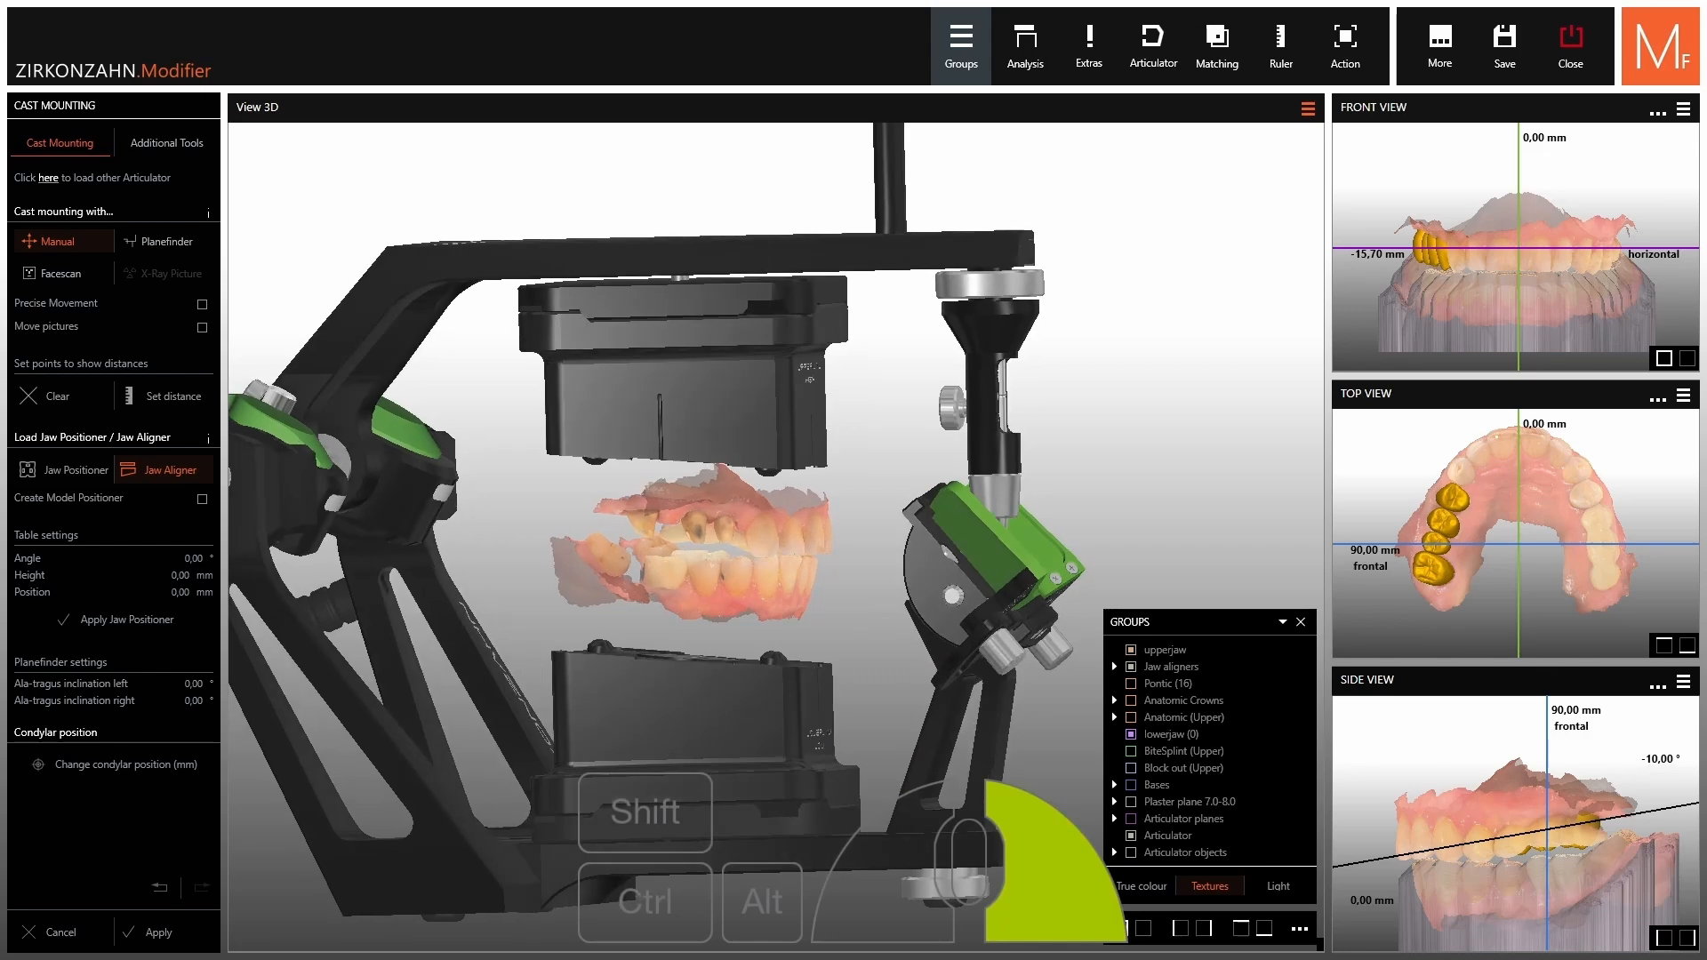
click(153, 932)
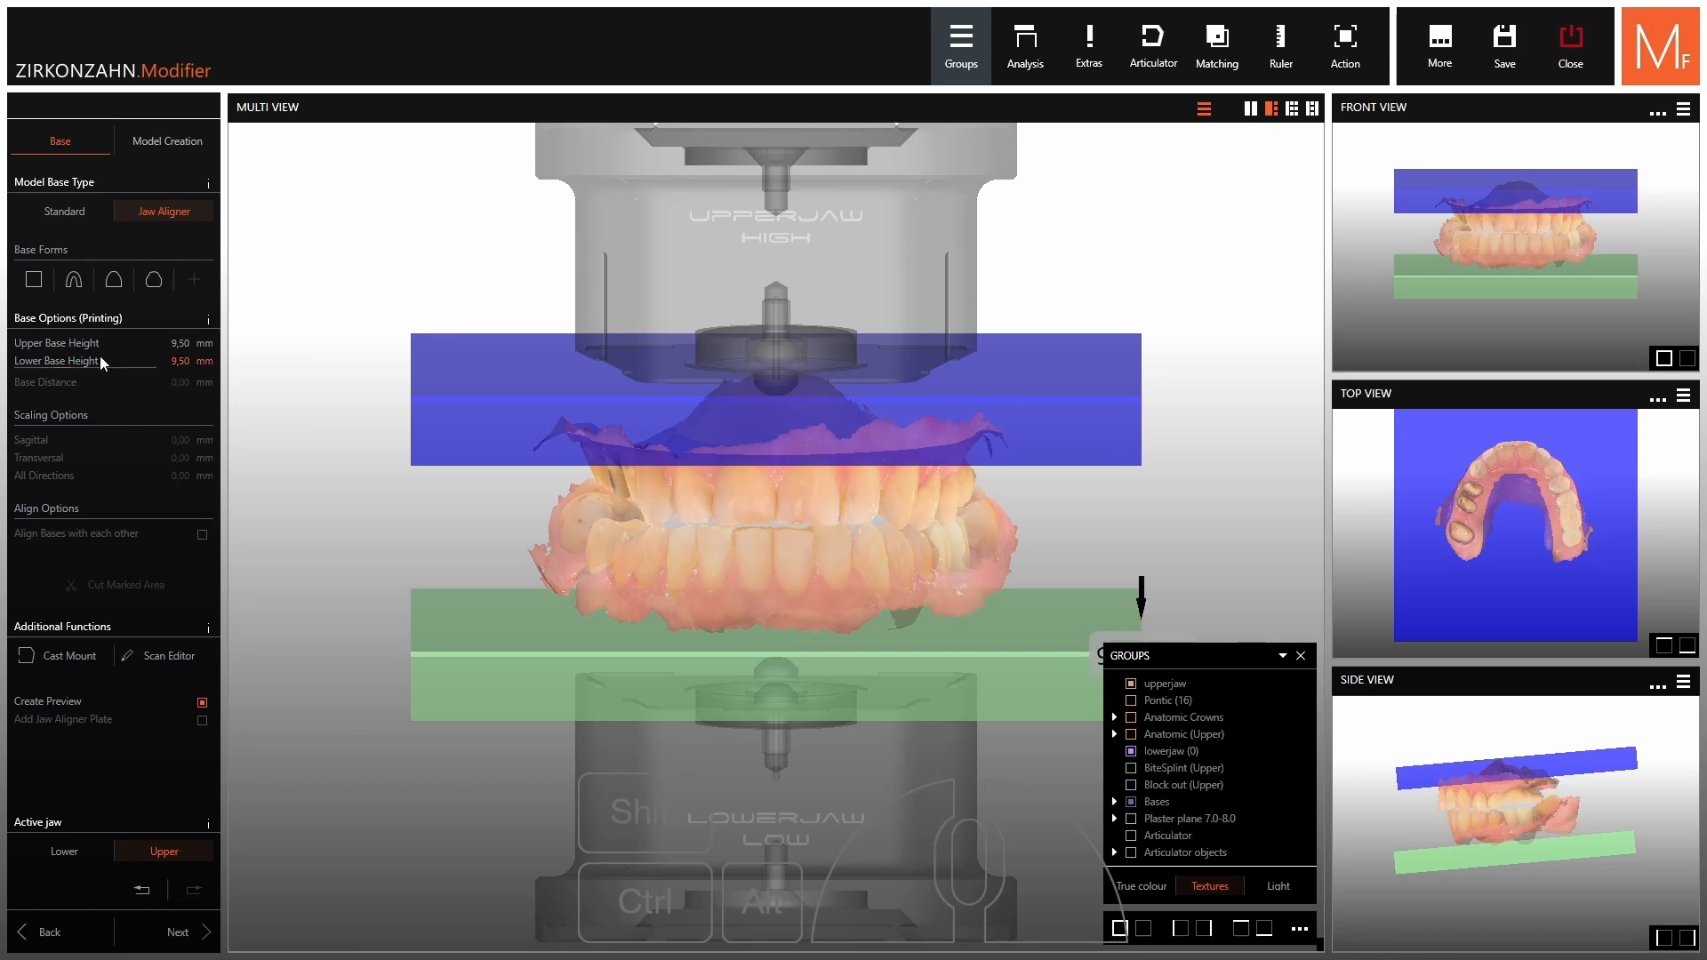
Set the upper base height to 4.88 mm and the lower base height to 6.98 mm, and proceed to model creation.
drag(61, 350, 44, 352)
right_drag(427, 418, 622, 432)
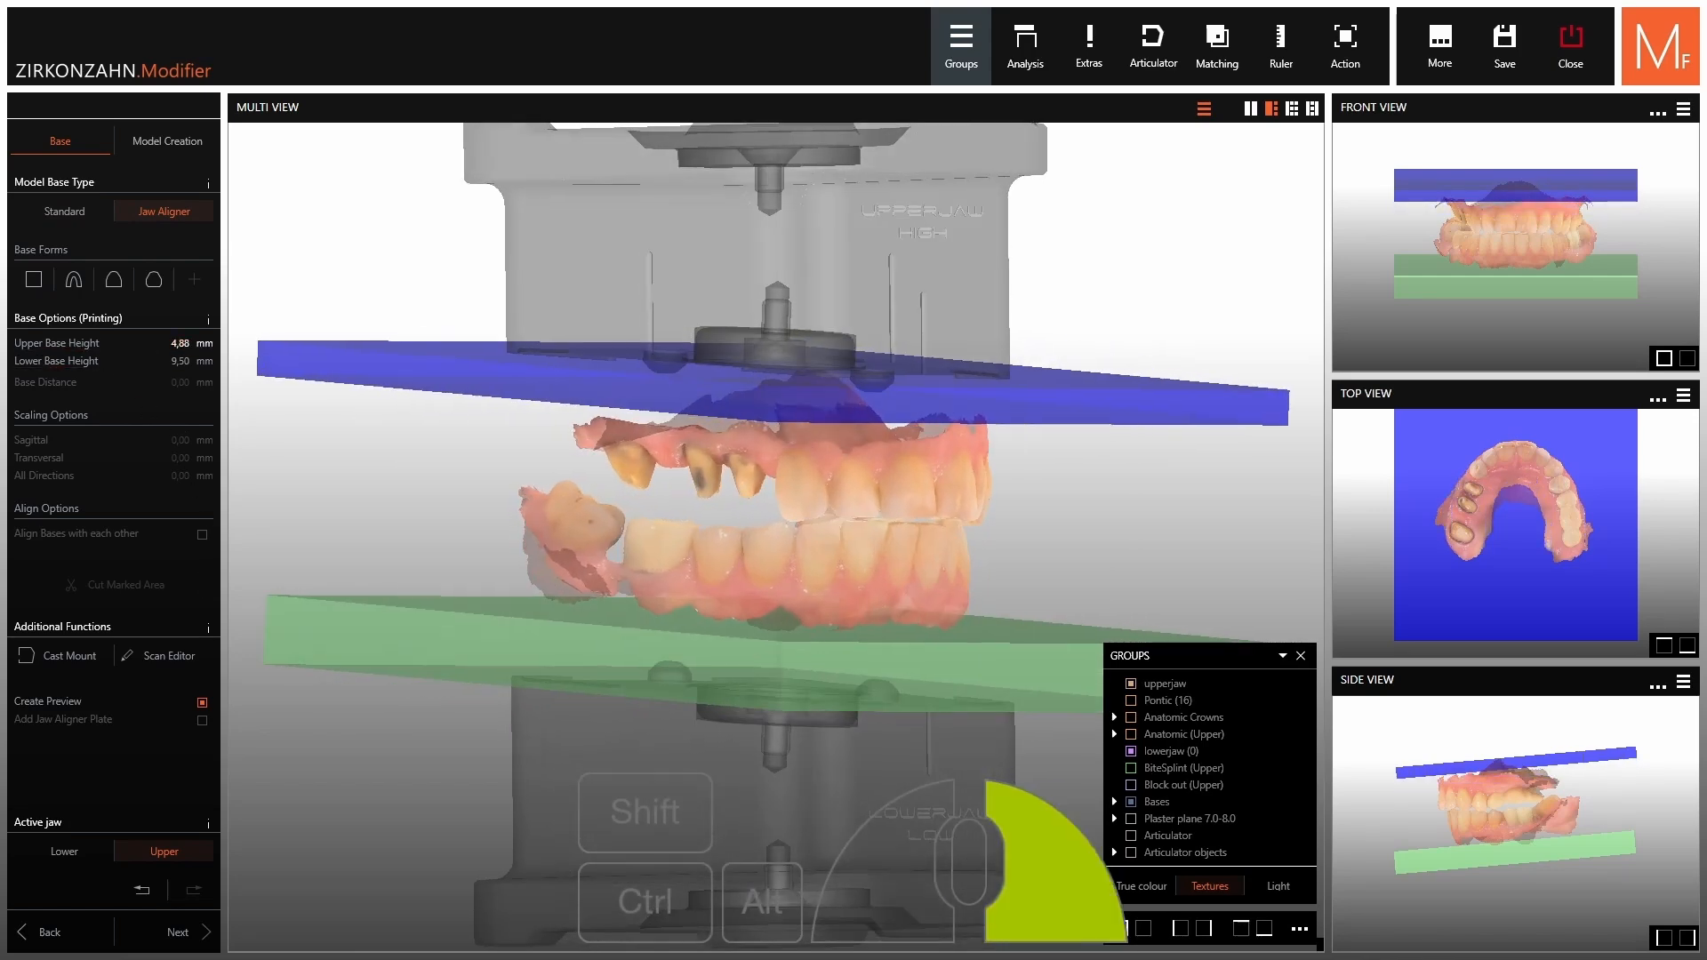
drag(60, 367, 52, 369)
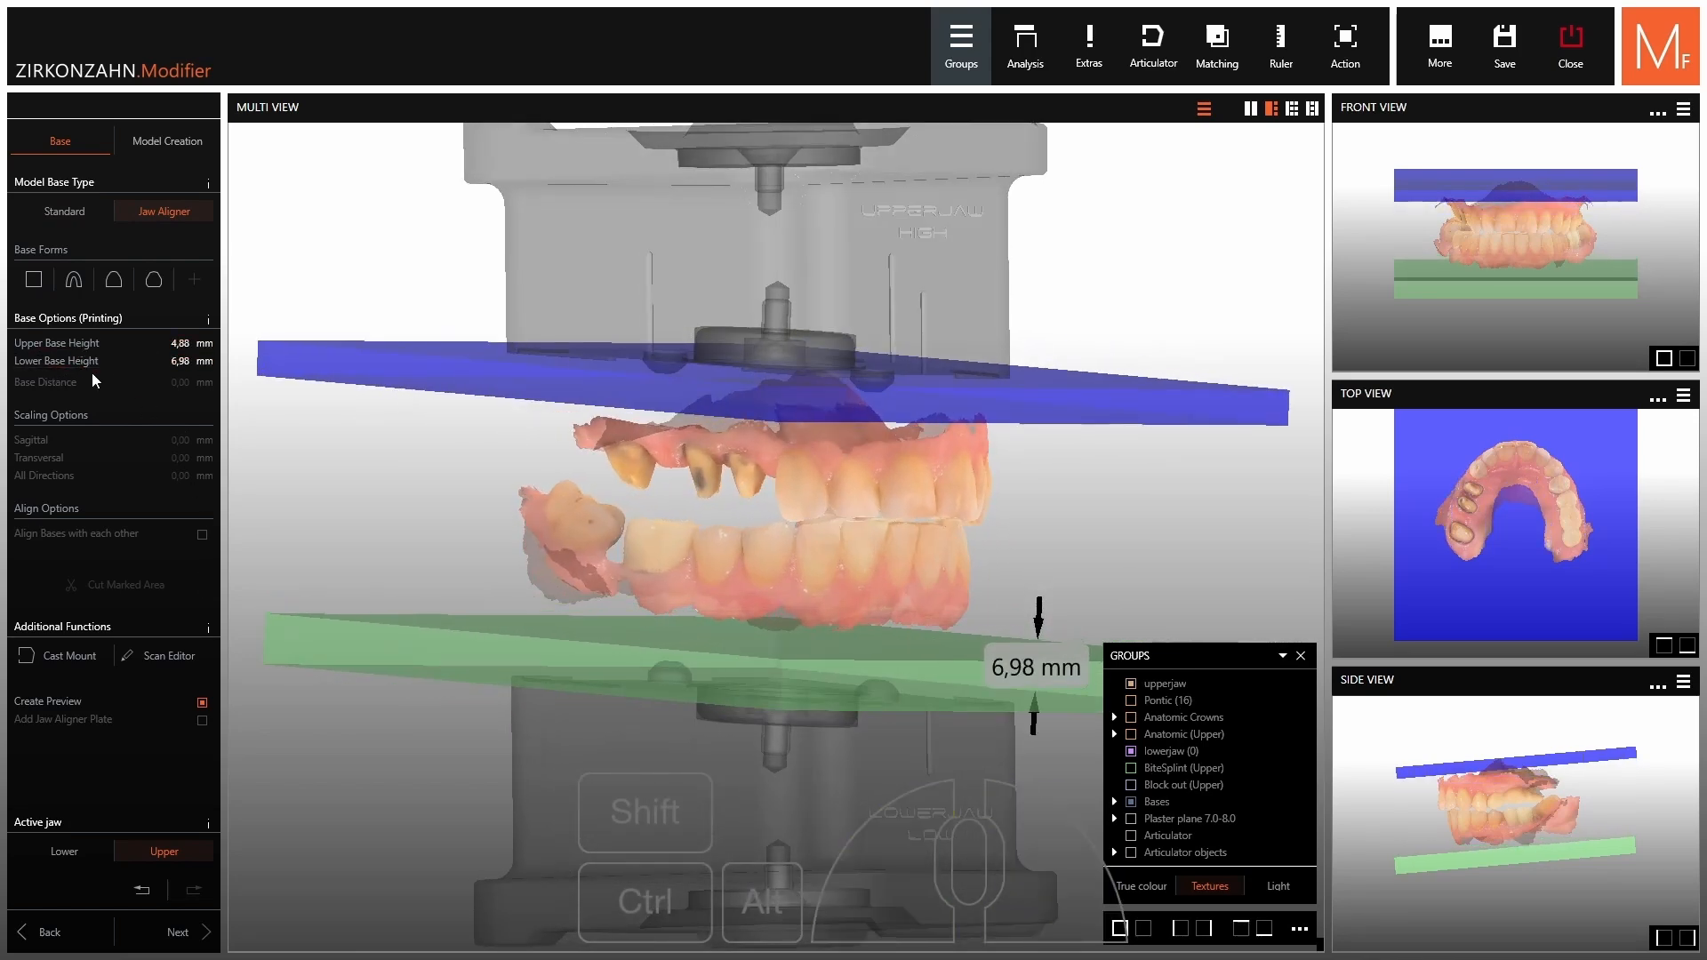
right_drag(276, 765, 335, 782)
click(182, 931)
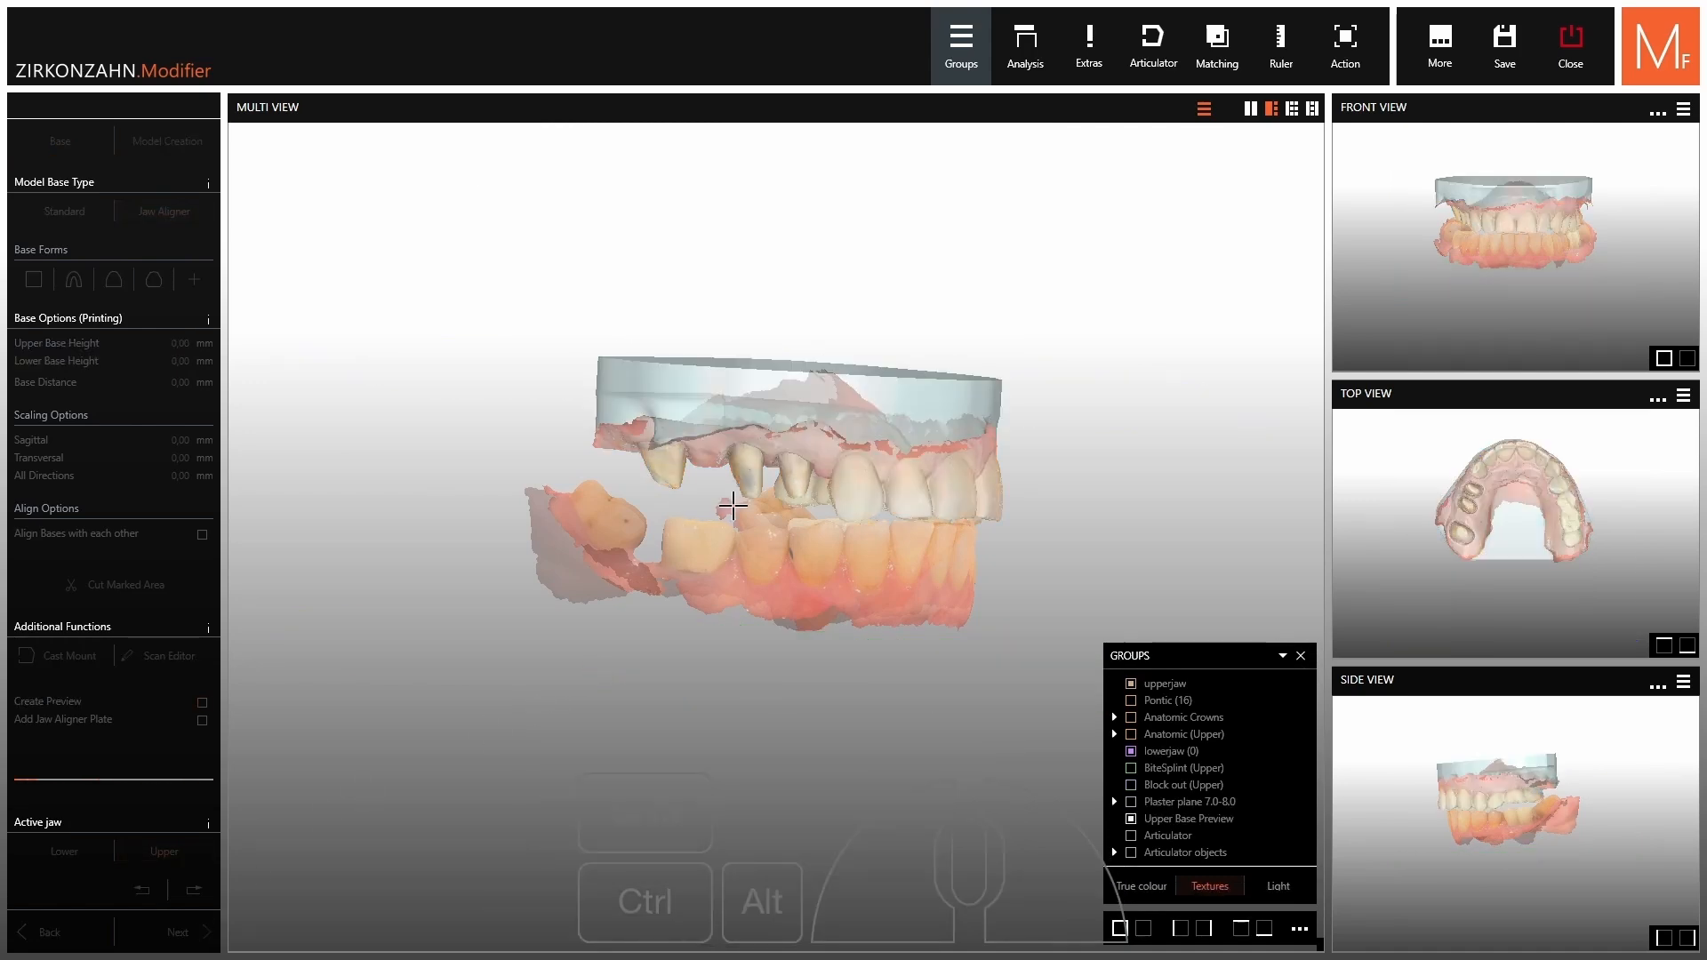
Create printing dies on the upper jaw from the margin lines of the three prepared teeth 14, 15 and 17.
scroll(804, 489, down, 3)
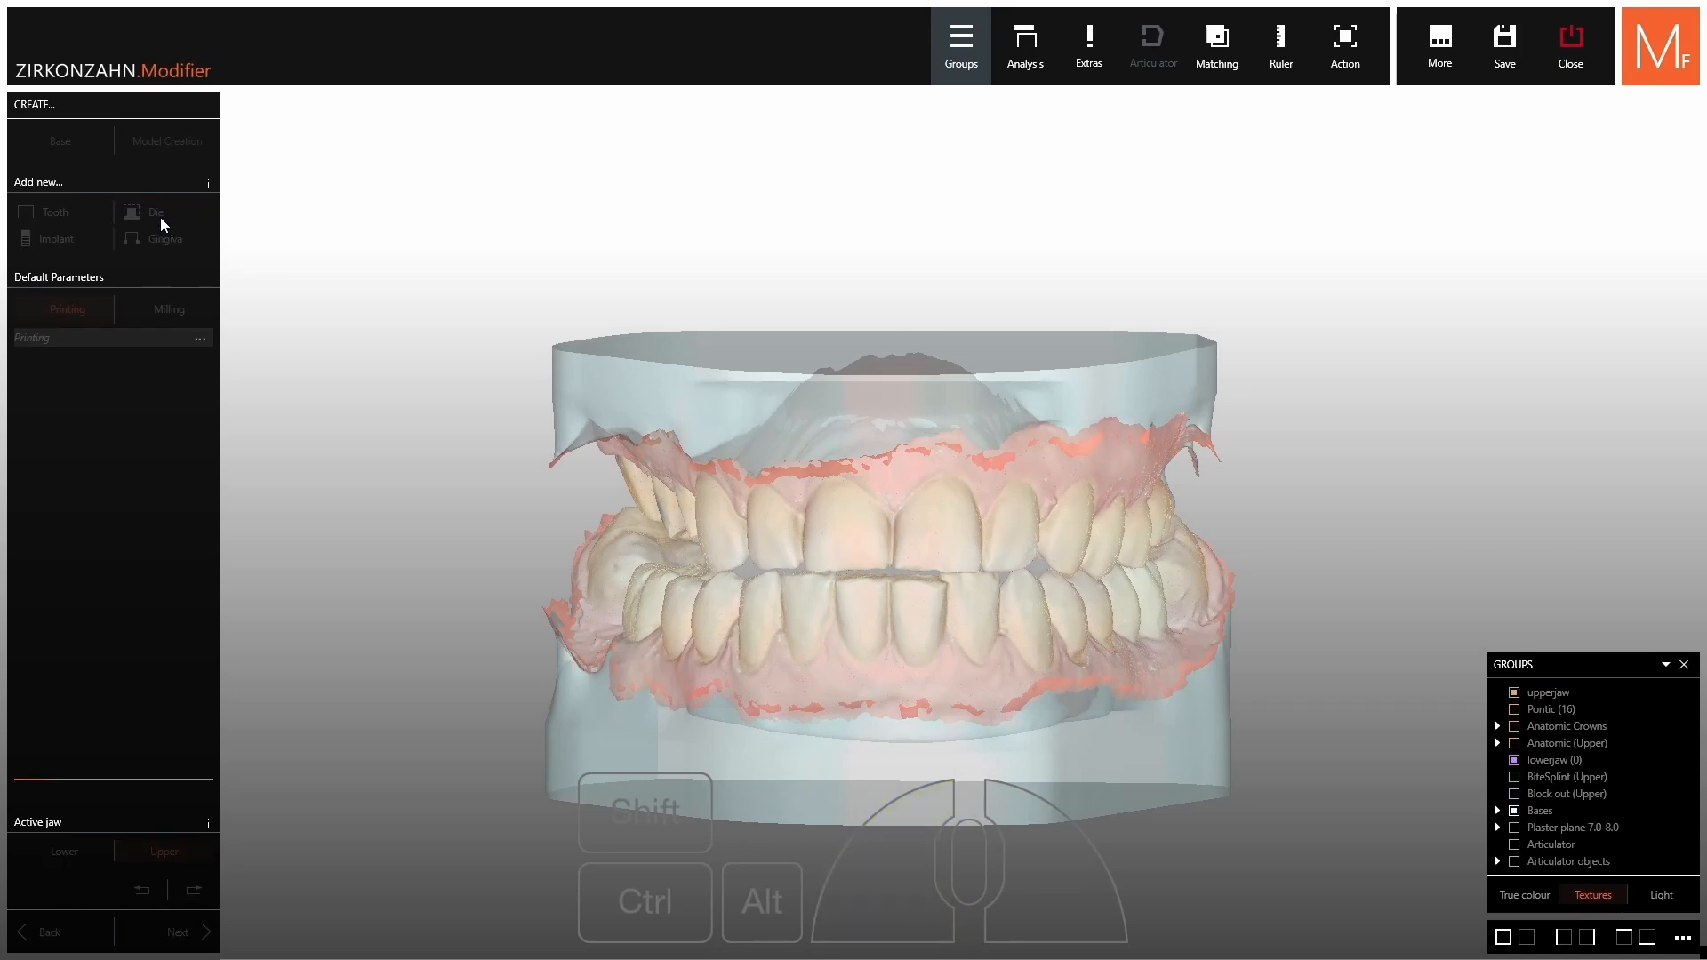
click(160, 217)
scroll(804, 468, up, 3)
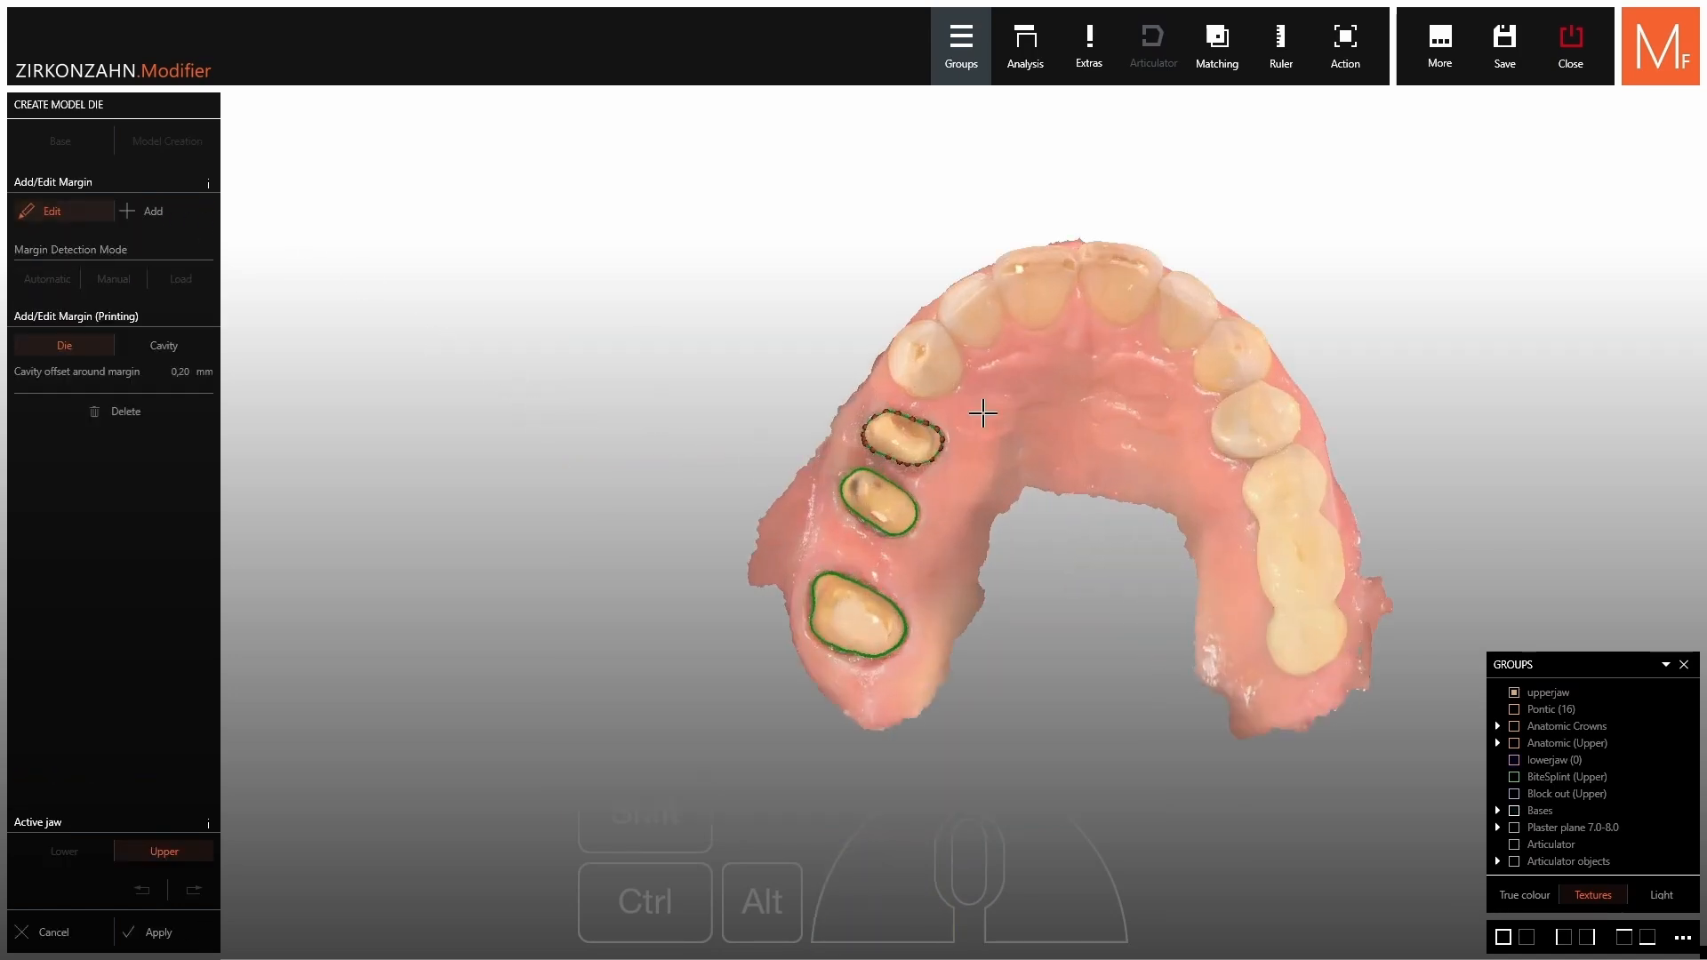
click(182, 932)
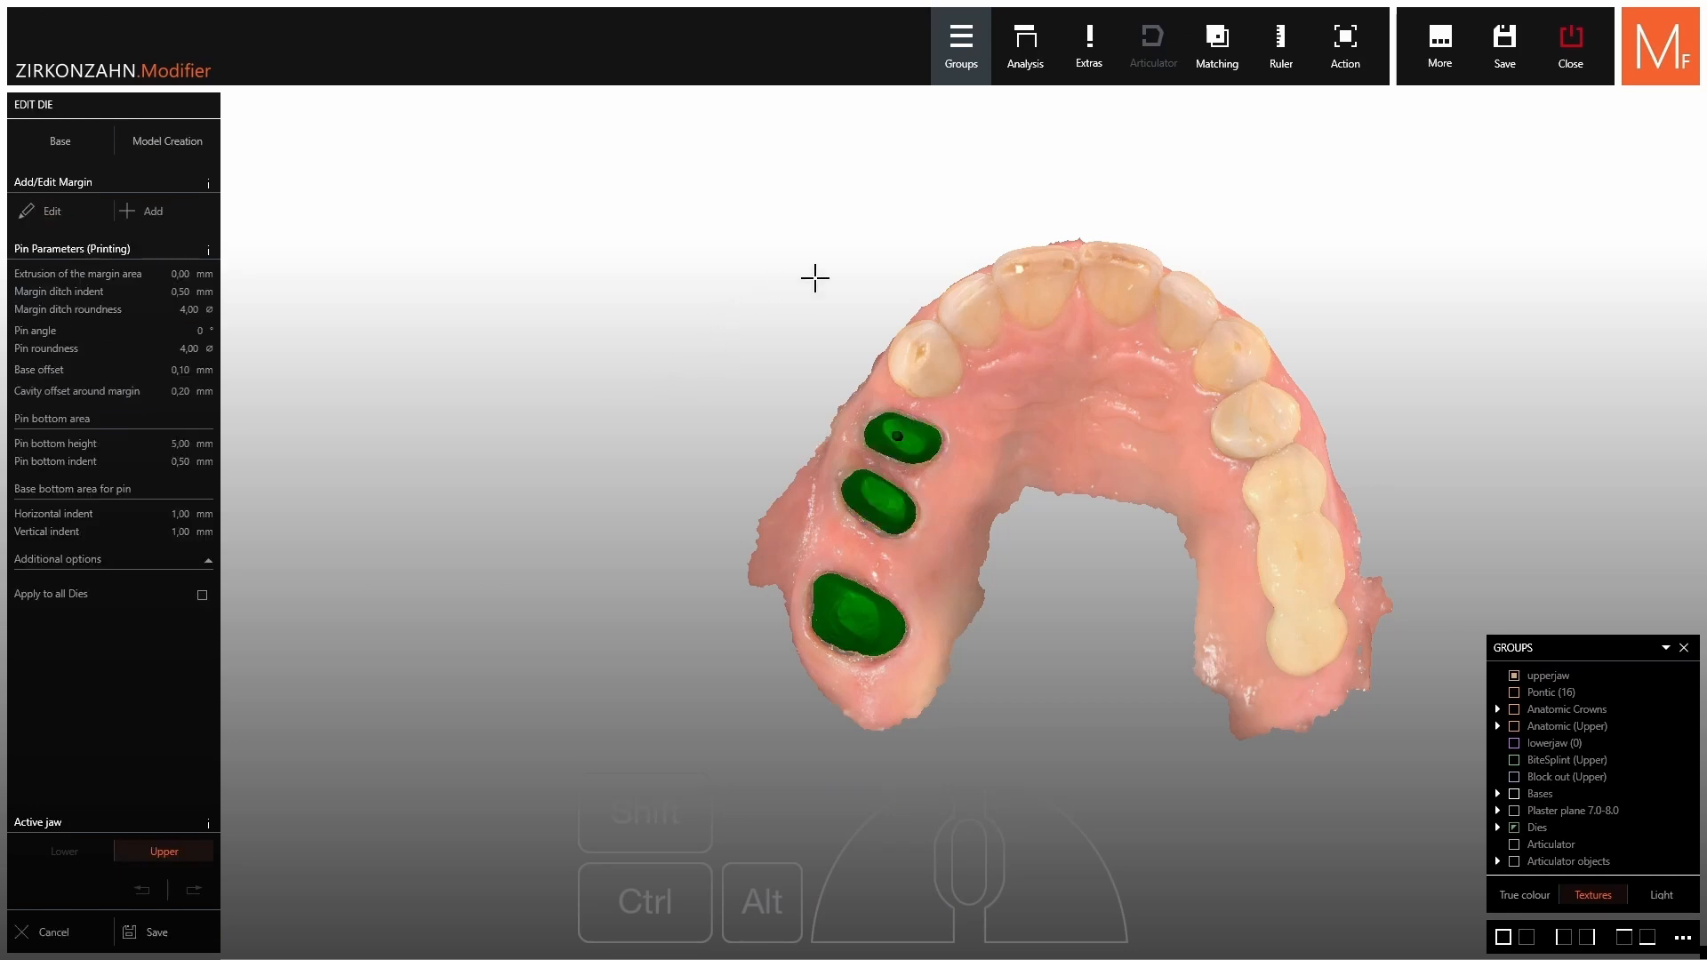
Set die 14's pin angle to 1°, margin ditch indent to 0.71 mm and margin ditch roundness to 6.68.
right_drag(814, 279, 1308, 491)
scroll(1300, 522, up, 3)
ctrl+click(1321, 522)
click(1191, 487)
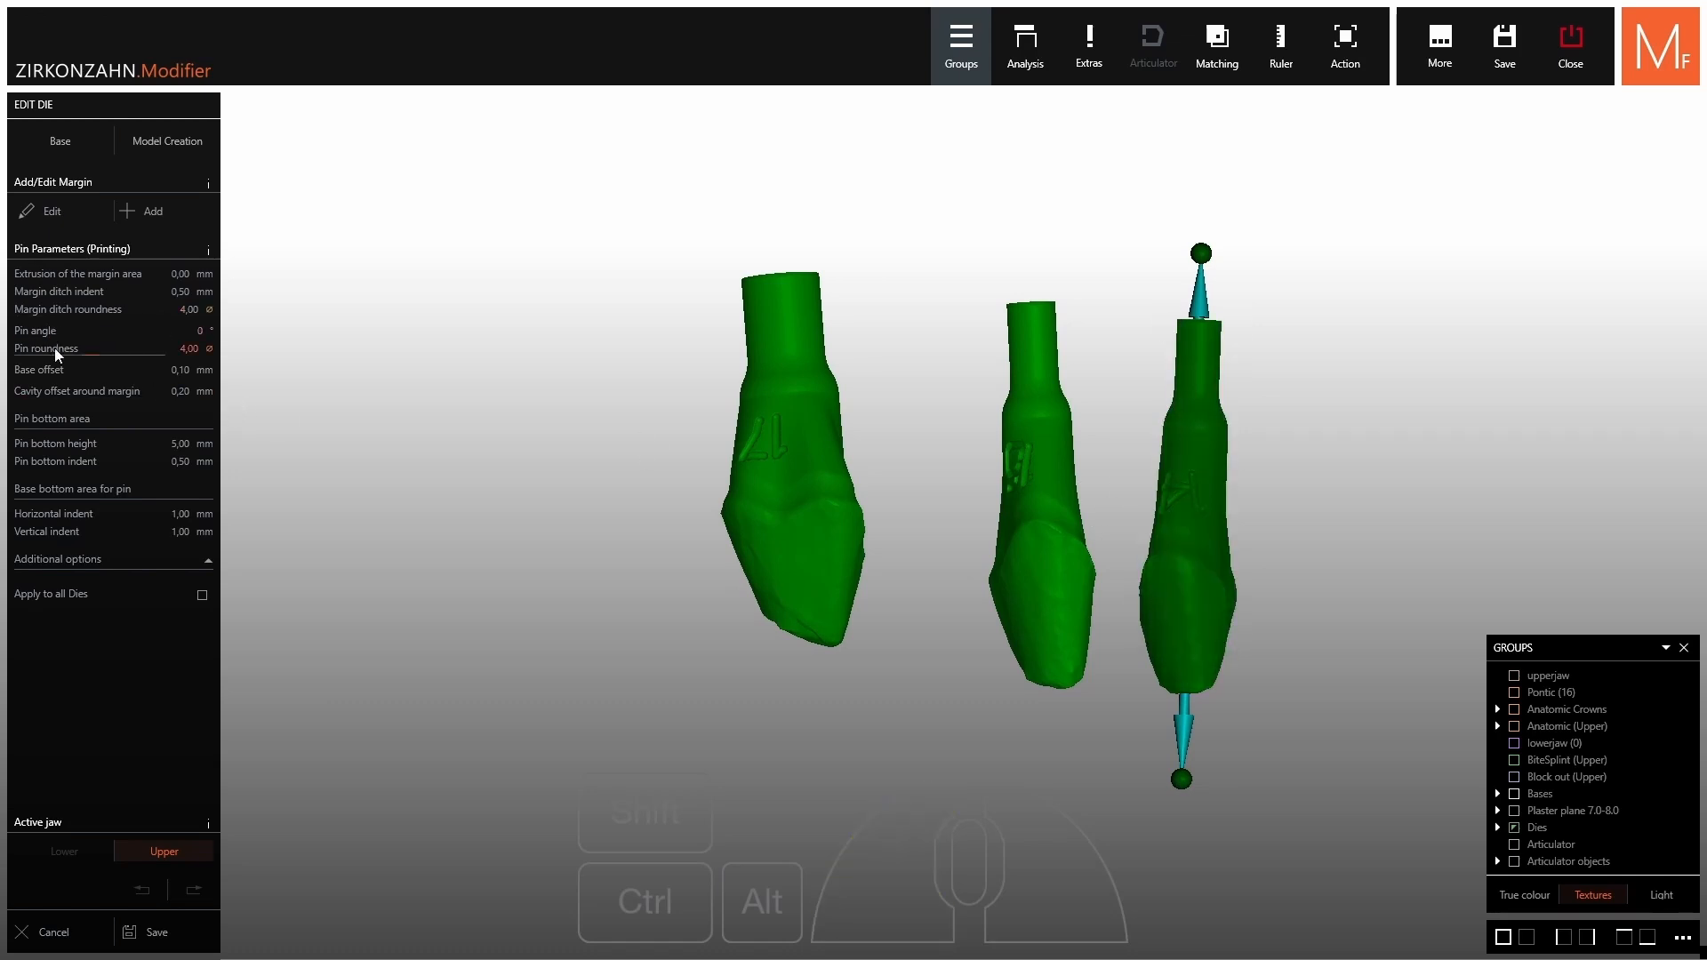
click(34, 338)
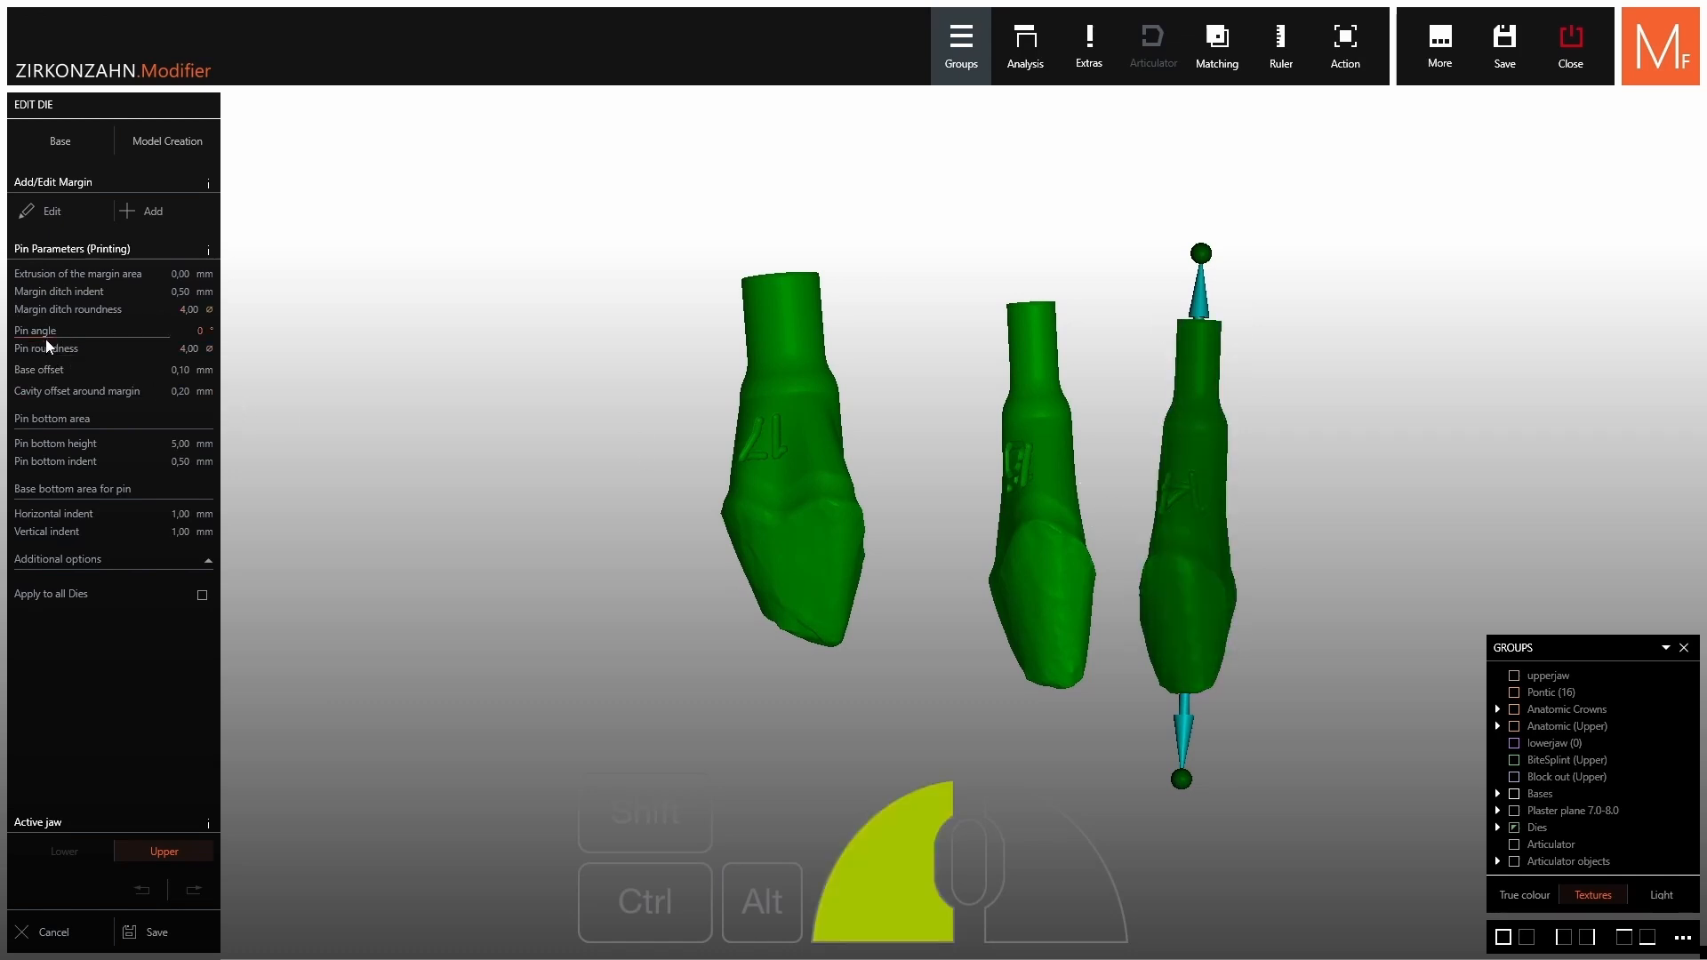
drag(61, 338, 139, 297)
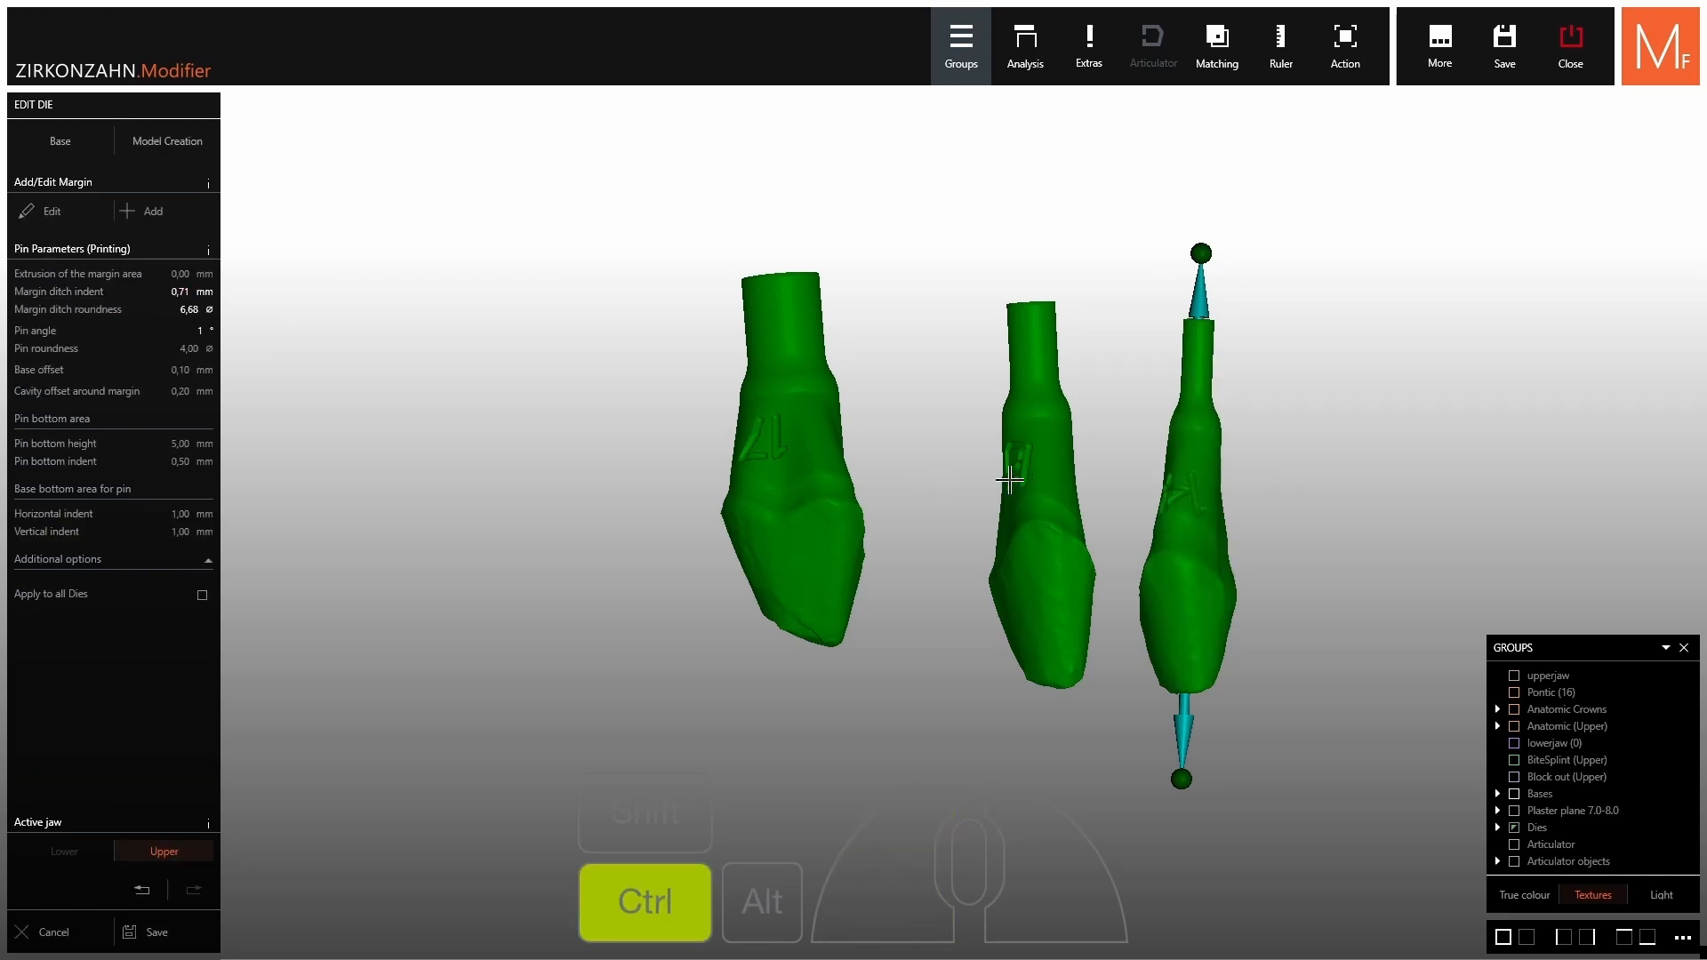
Transfer the same pin parameters to dies 15 and 17 and save the dies.
ctrl+click(1028, 457)
ctrl+click(782, 466)
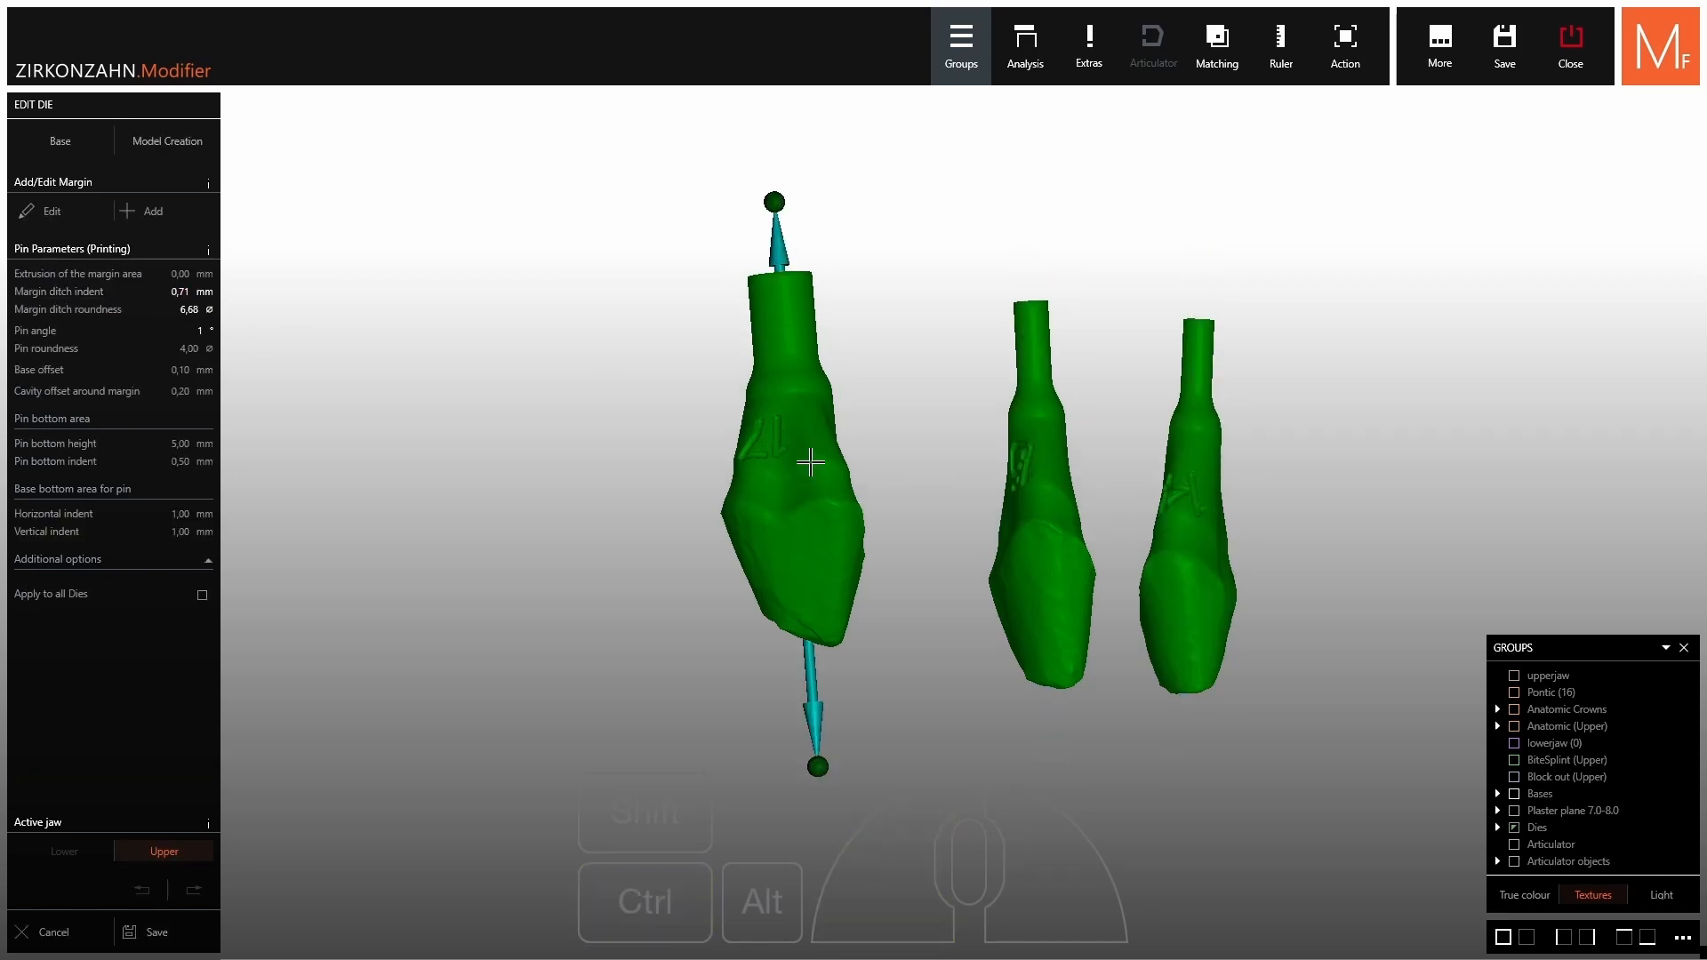
click(156, 932)
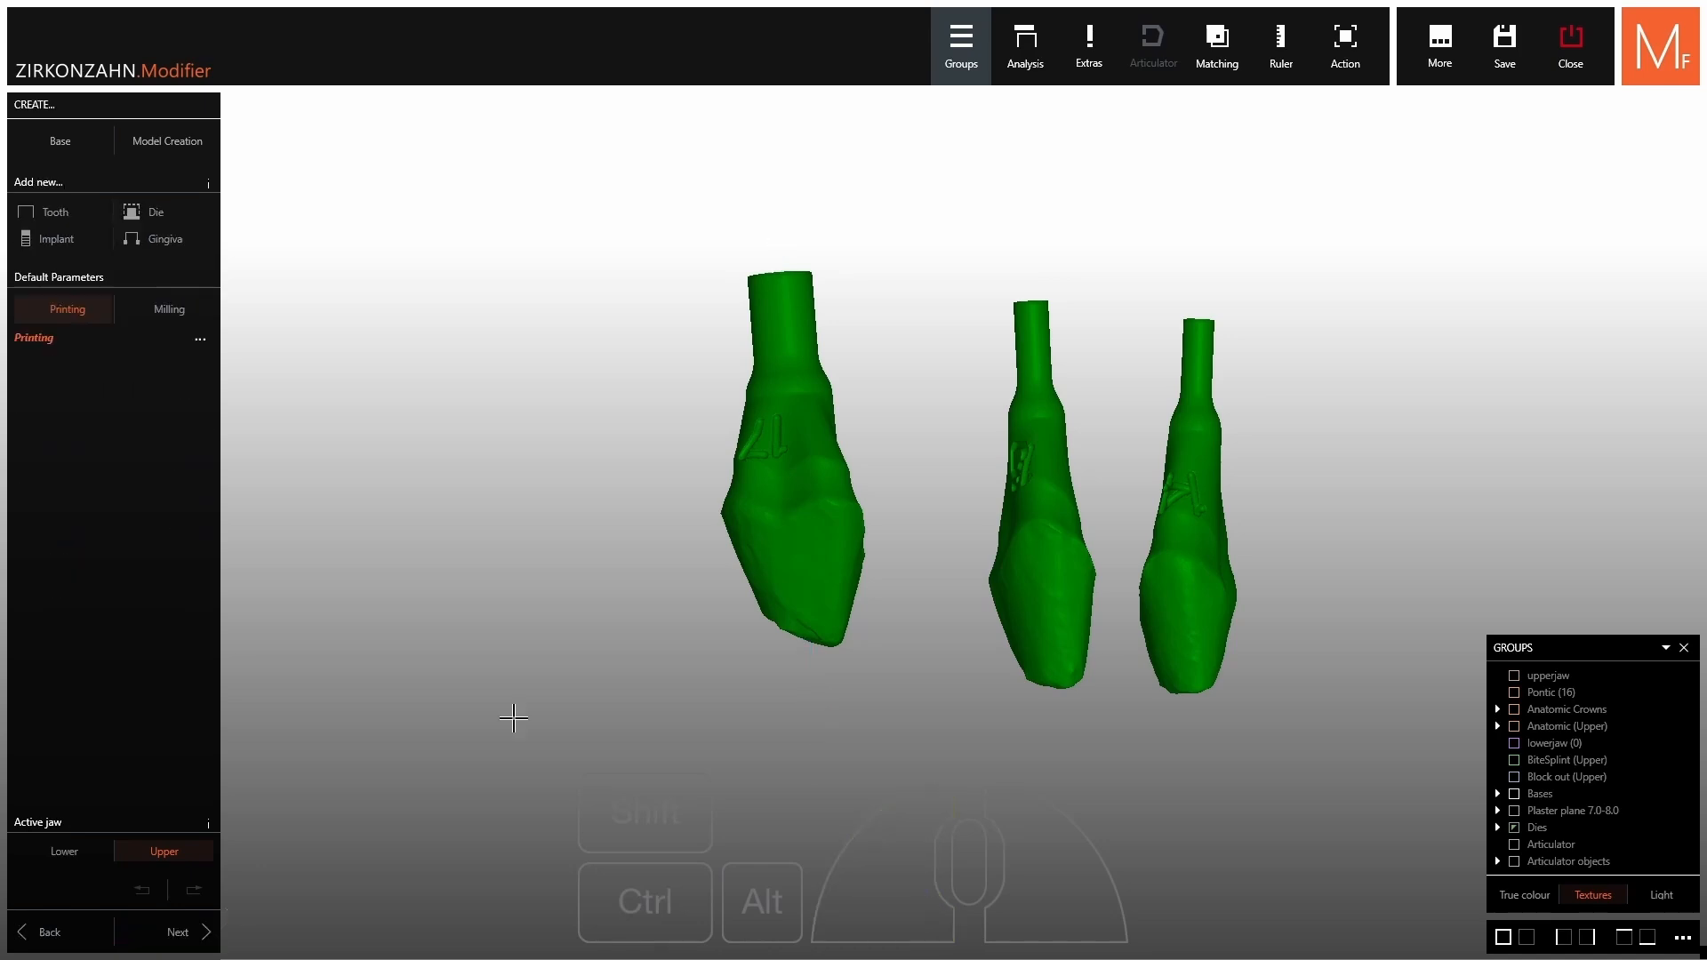
Create both jaw models as hollow models with honeycomb structure and drainage holes 2.11 mm in diameter.
scroll(784, 578, down, 2)
right_drag(784, 578, 729, 574)
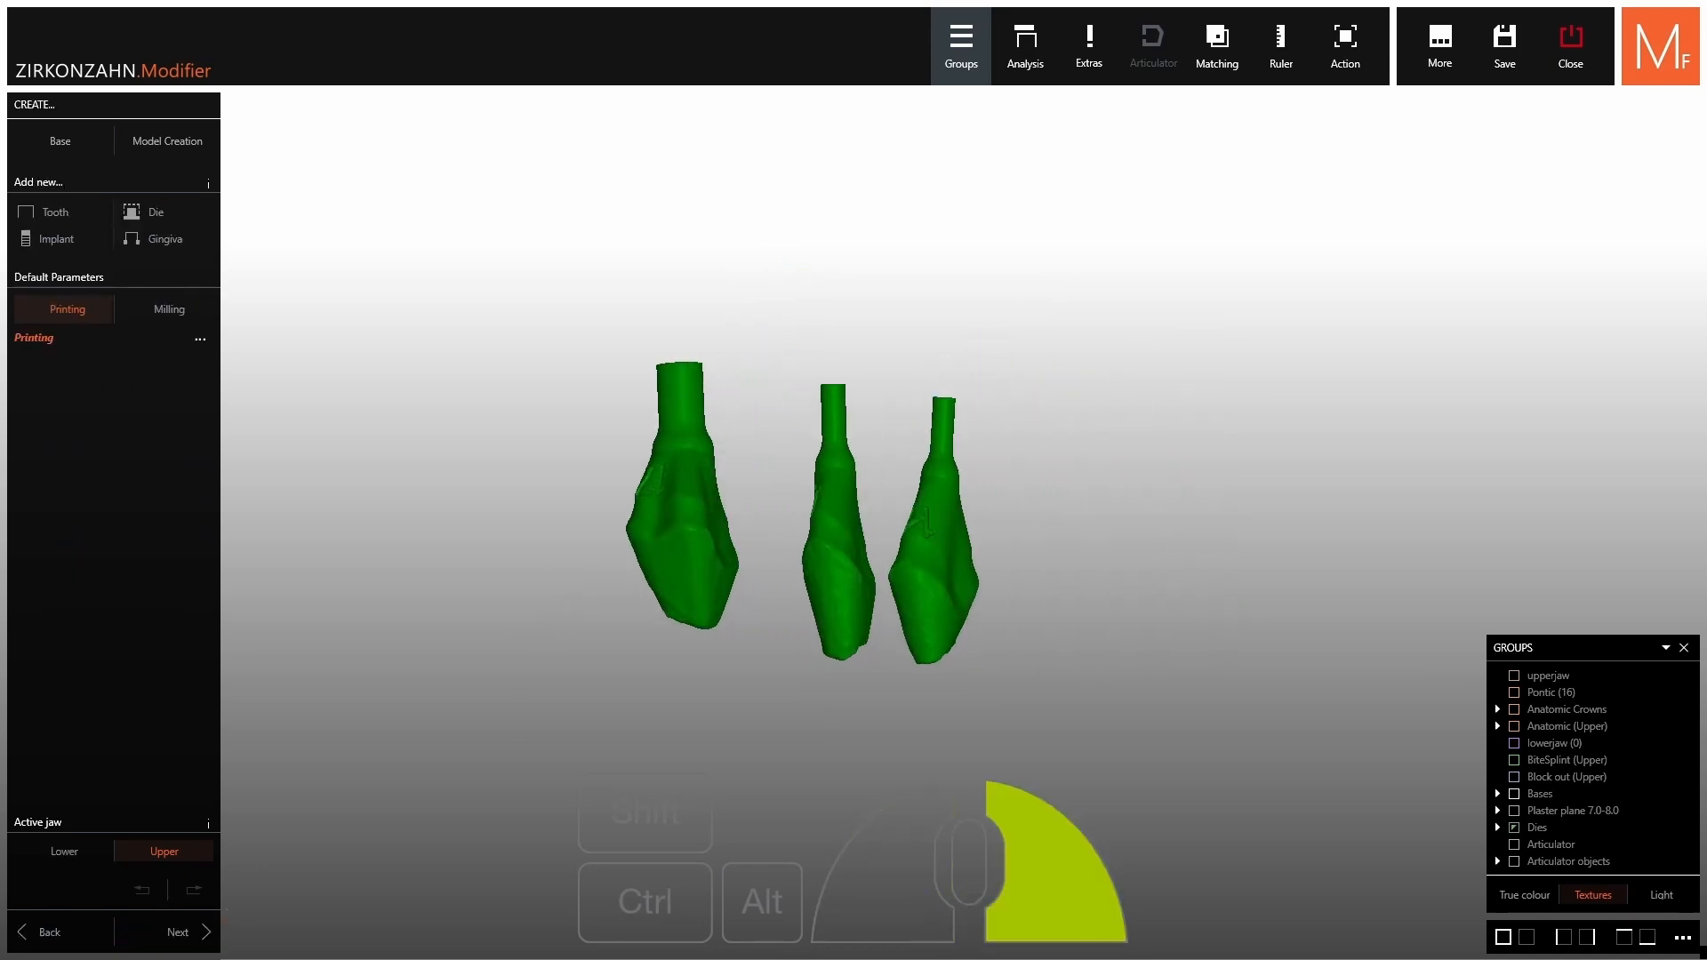
click(190, 149)
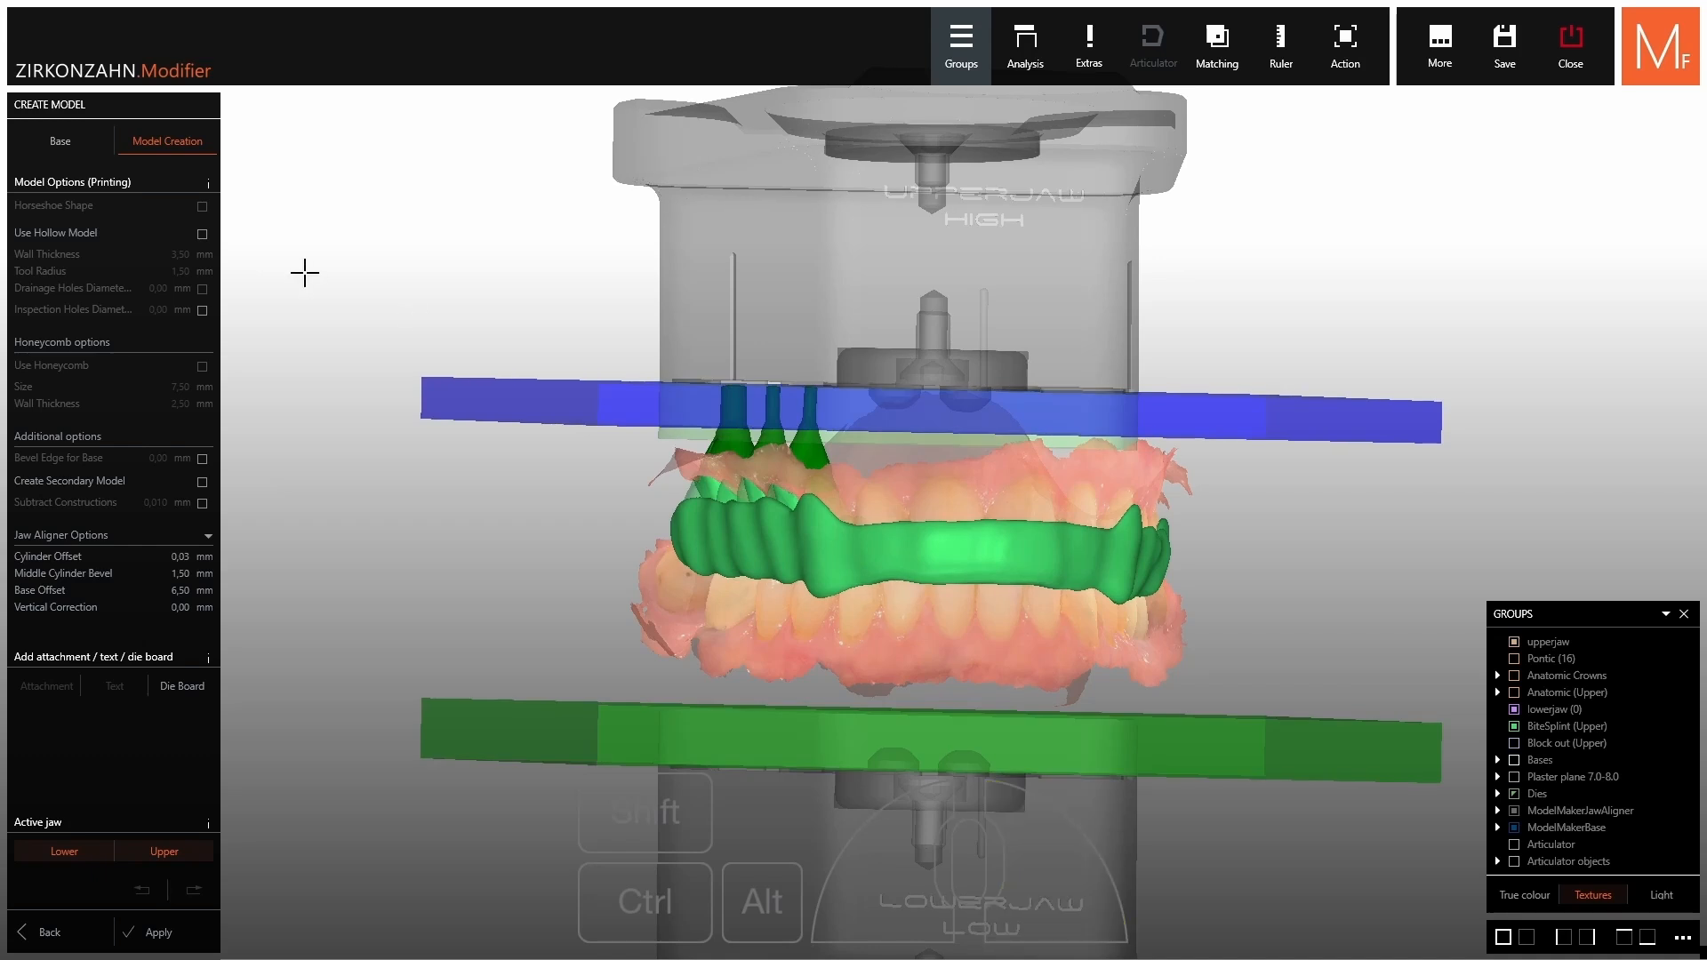
click(86, 234)
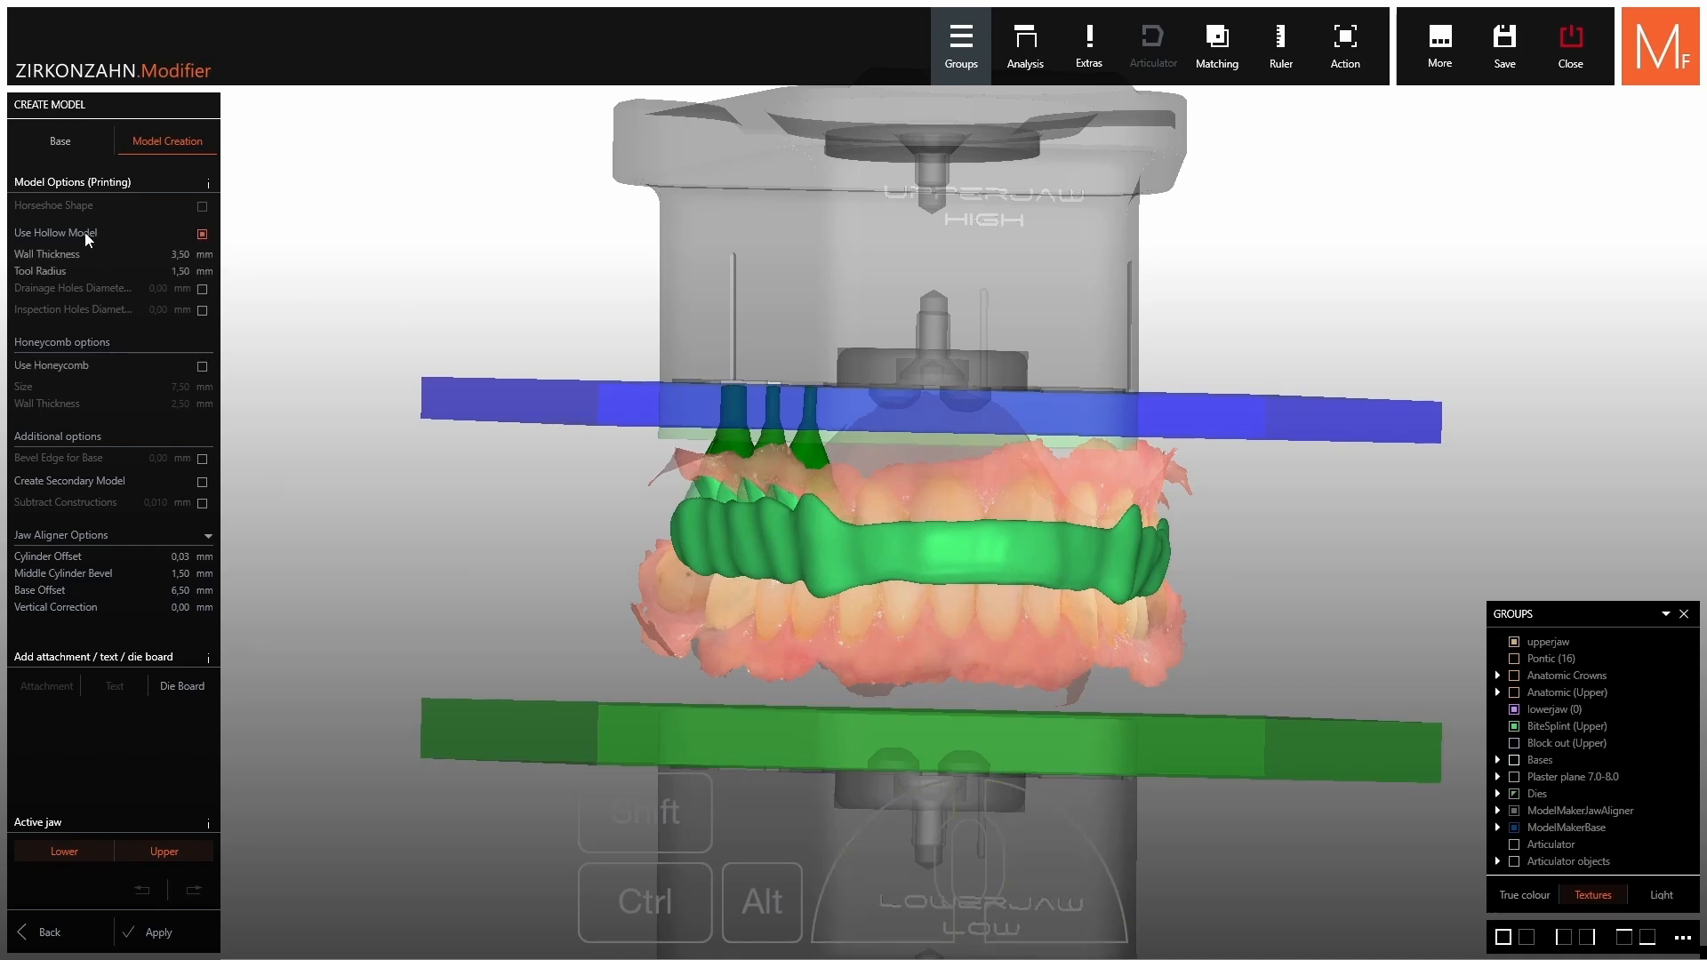
click(42, 368)
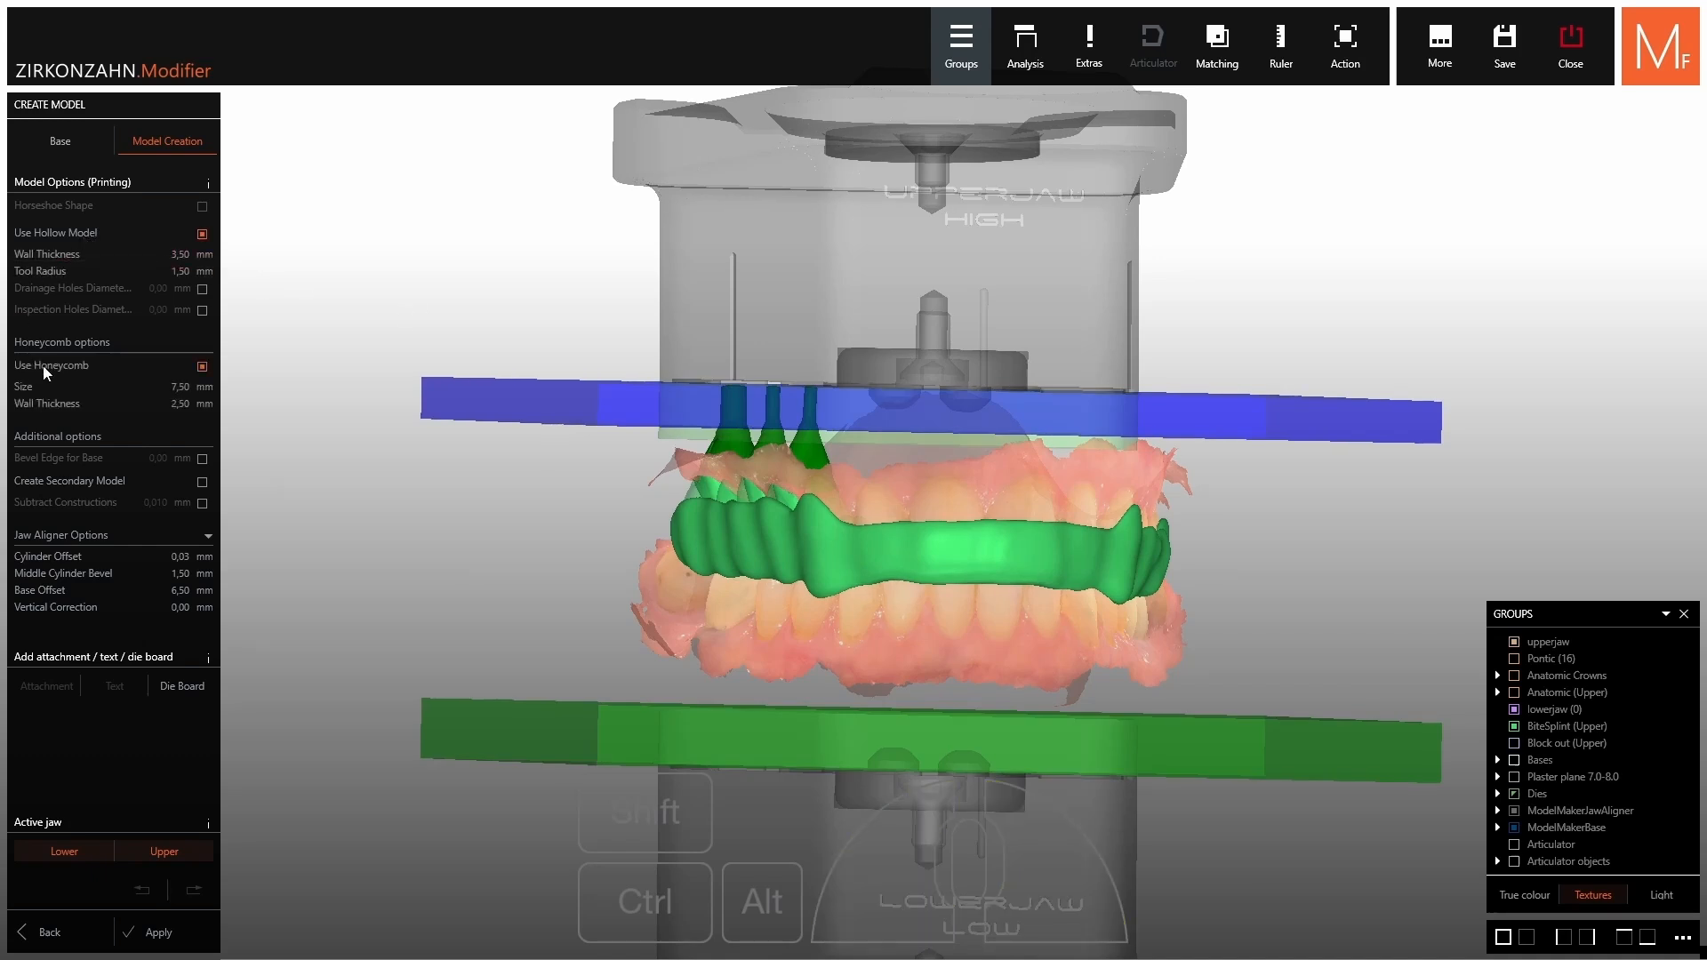
click(203, 290)
drag(42, 294, 65, 300)
click(139, 934)
Examine the created models from the side, hiding the dies individually to check their seats in the upper model.
scroll(987, 510, down, 4)
right_drag(987, 510, 980, 515)
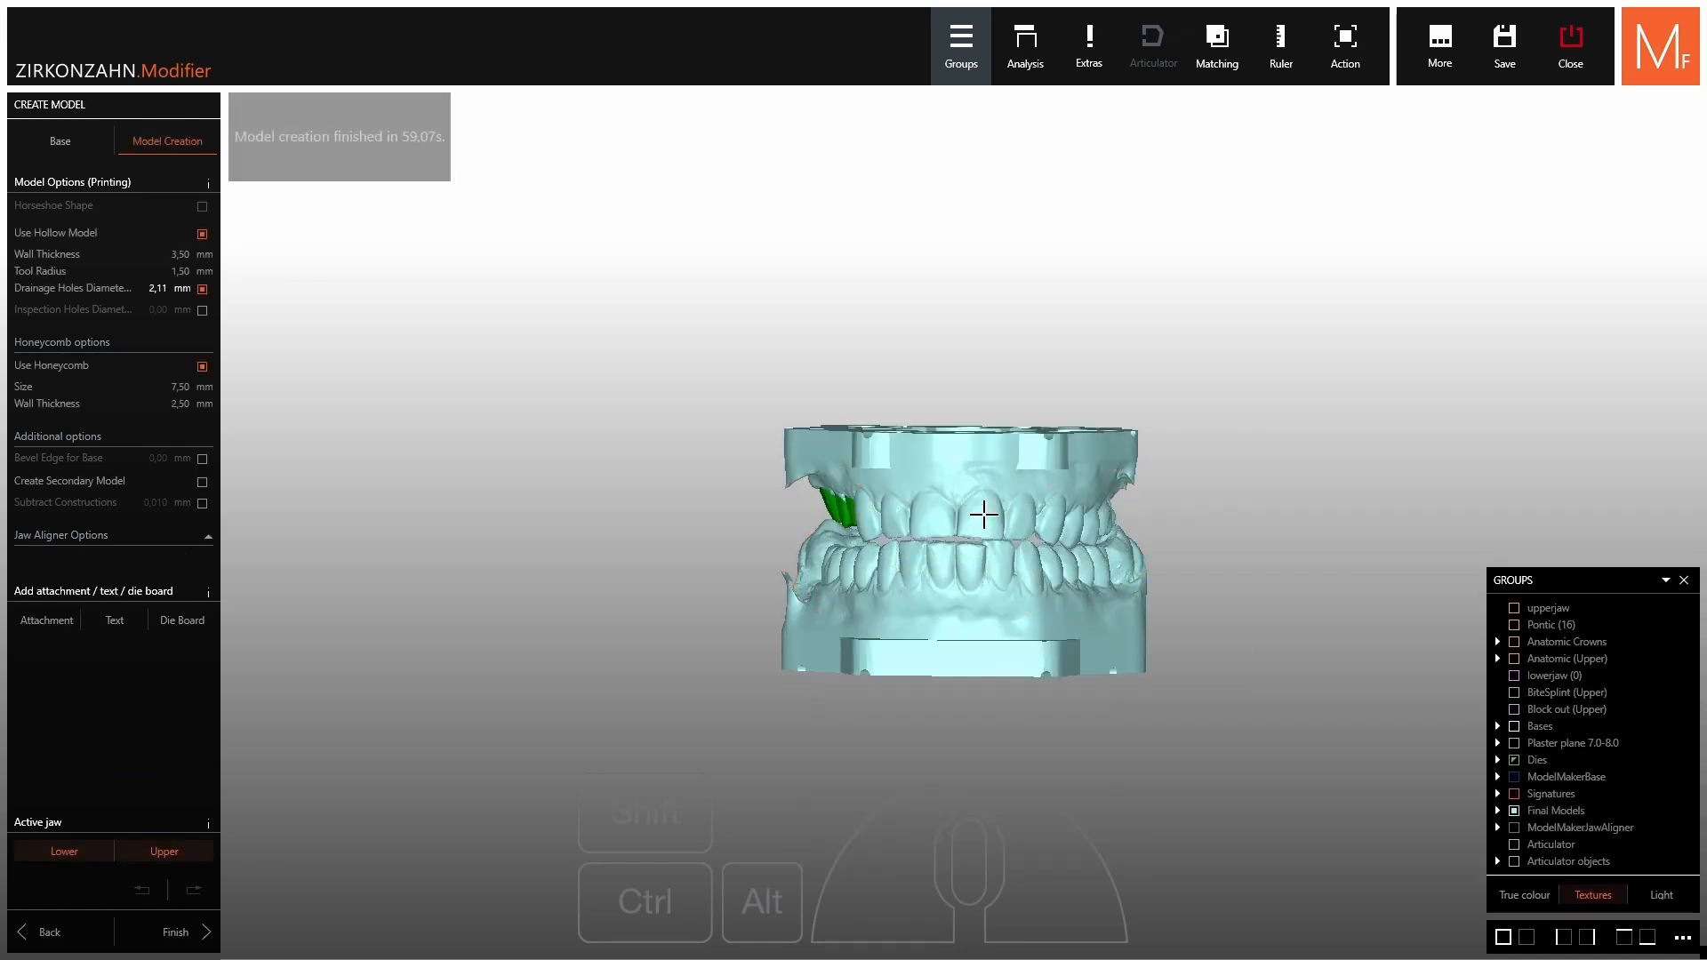
scroll(976, 492, up, 3)
right_drag(998, 521, 1156, 522)
scroll(987, 490, up, 5)
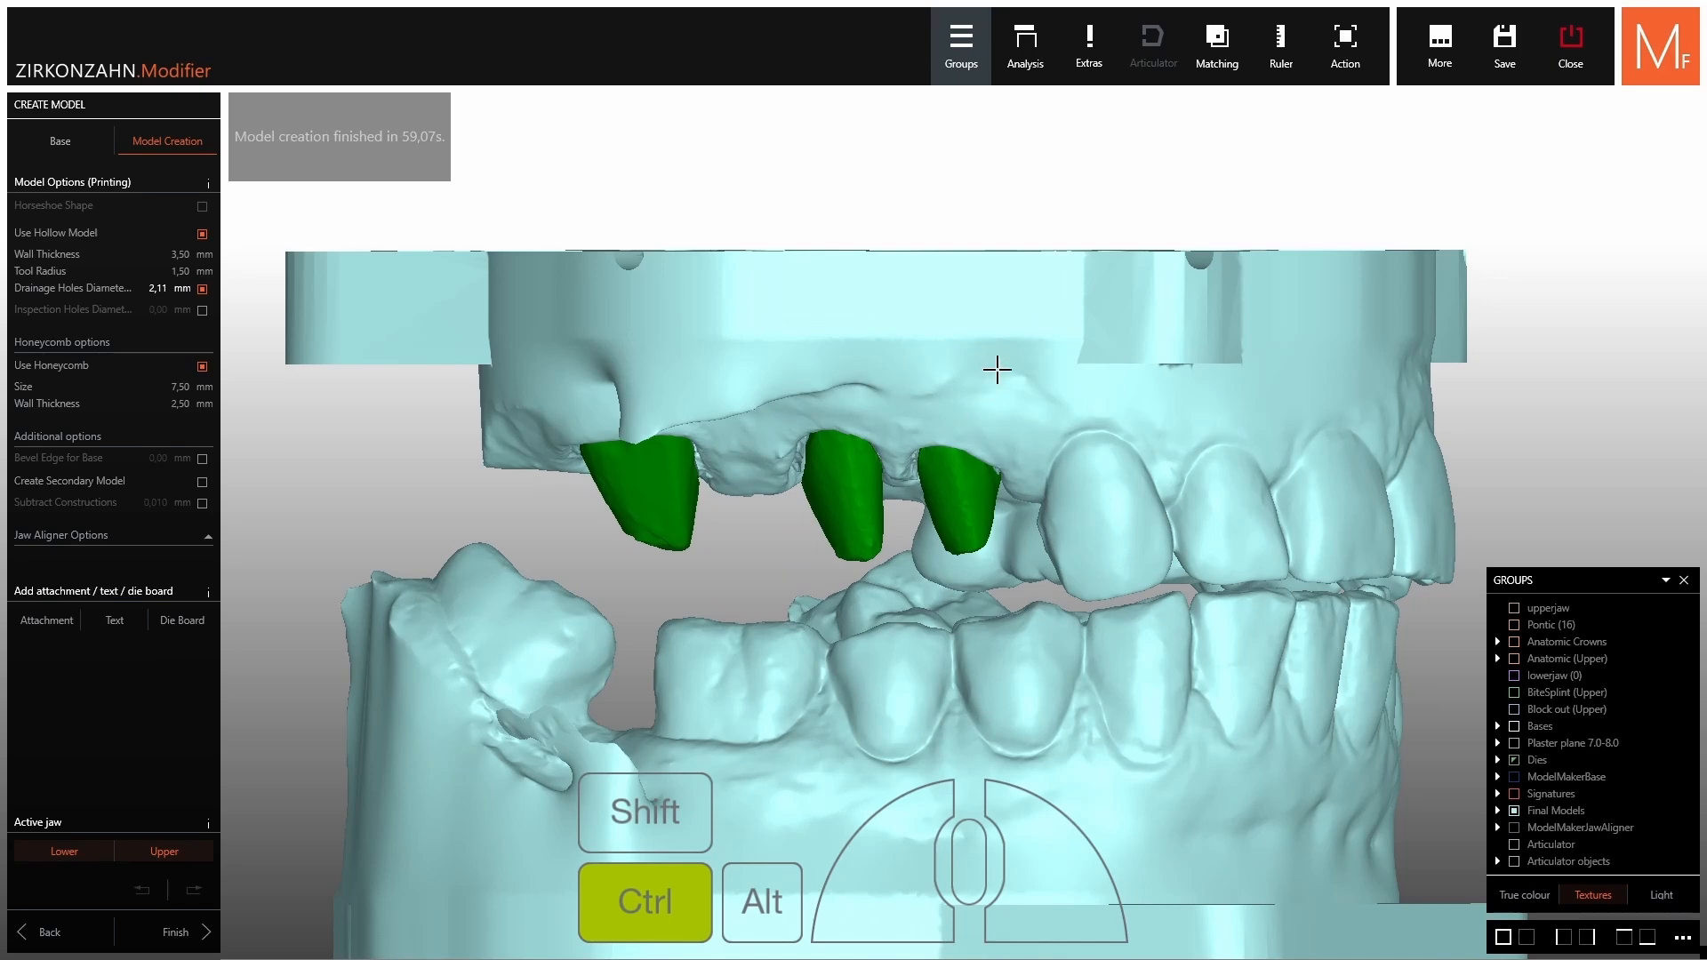
ctrl+middle_click(997, 370)
ctrl+shift+middle_click(1017, 368)
ctrl+middle_click(961, 484)
right_drag(960, 484, 980, 385)
ctrl+middle_click(857, 320)
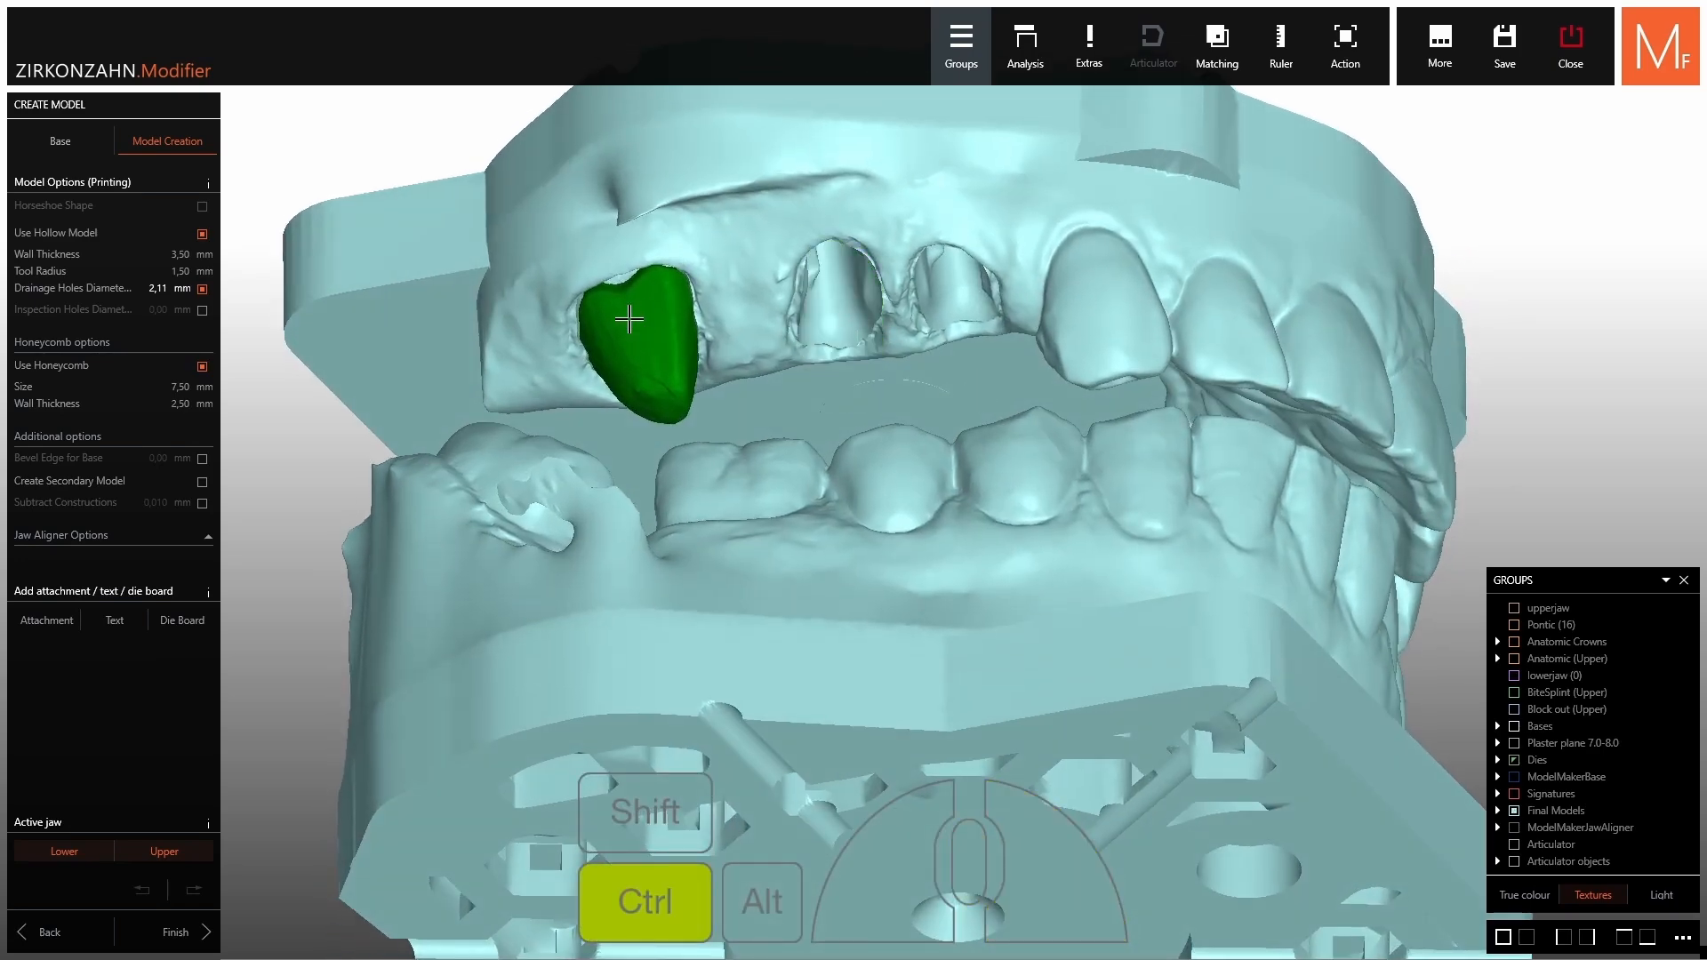
ctrl+middle_click(629, 319)
right_drag(1044, 301, 1396, 734)
Check the bite splint against the models and inspect the model bases from above and below.
click(1515, 695)
click(1515, 695)
scroll(1387, 604, down, 3)
right_drag(1154, 487, 1155, 505)
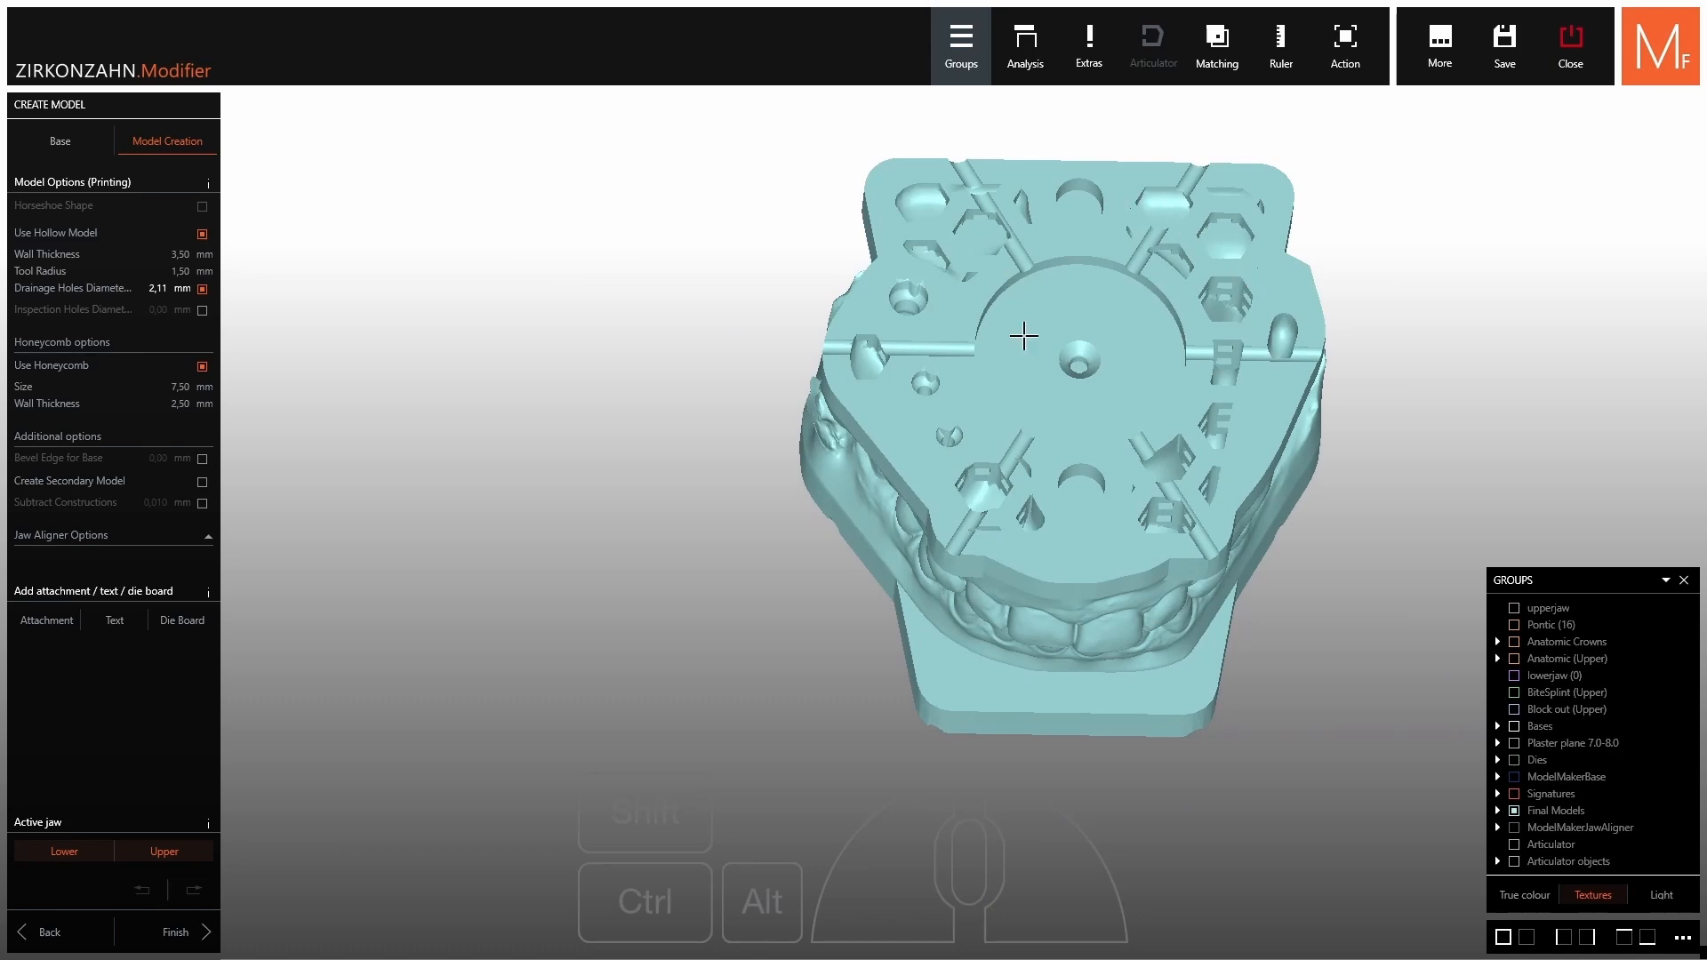
mouse_move(1031, 431)
right_down()
mouse_move(1036, 622)
mouse_move(1029, 437)
right_up()
right_drag(1033, 693, 960, 587)
ctrl+shift+middle_click(953, 584)
ctrl+shift+middle_click(959, 581)
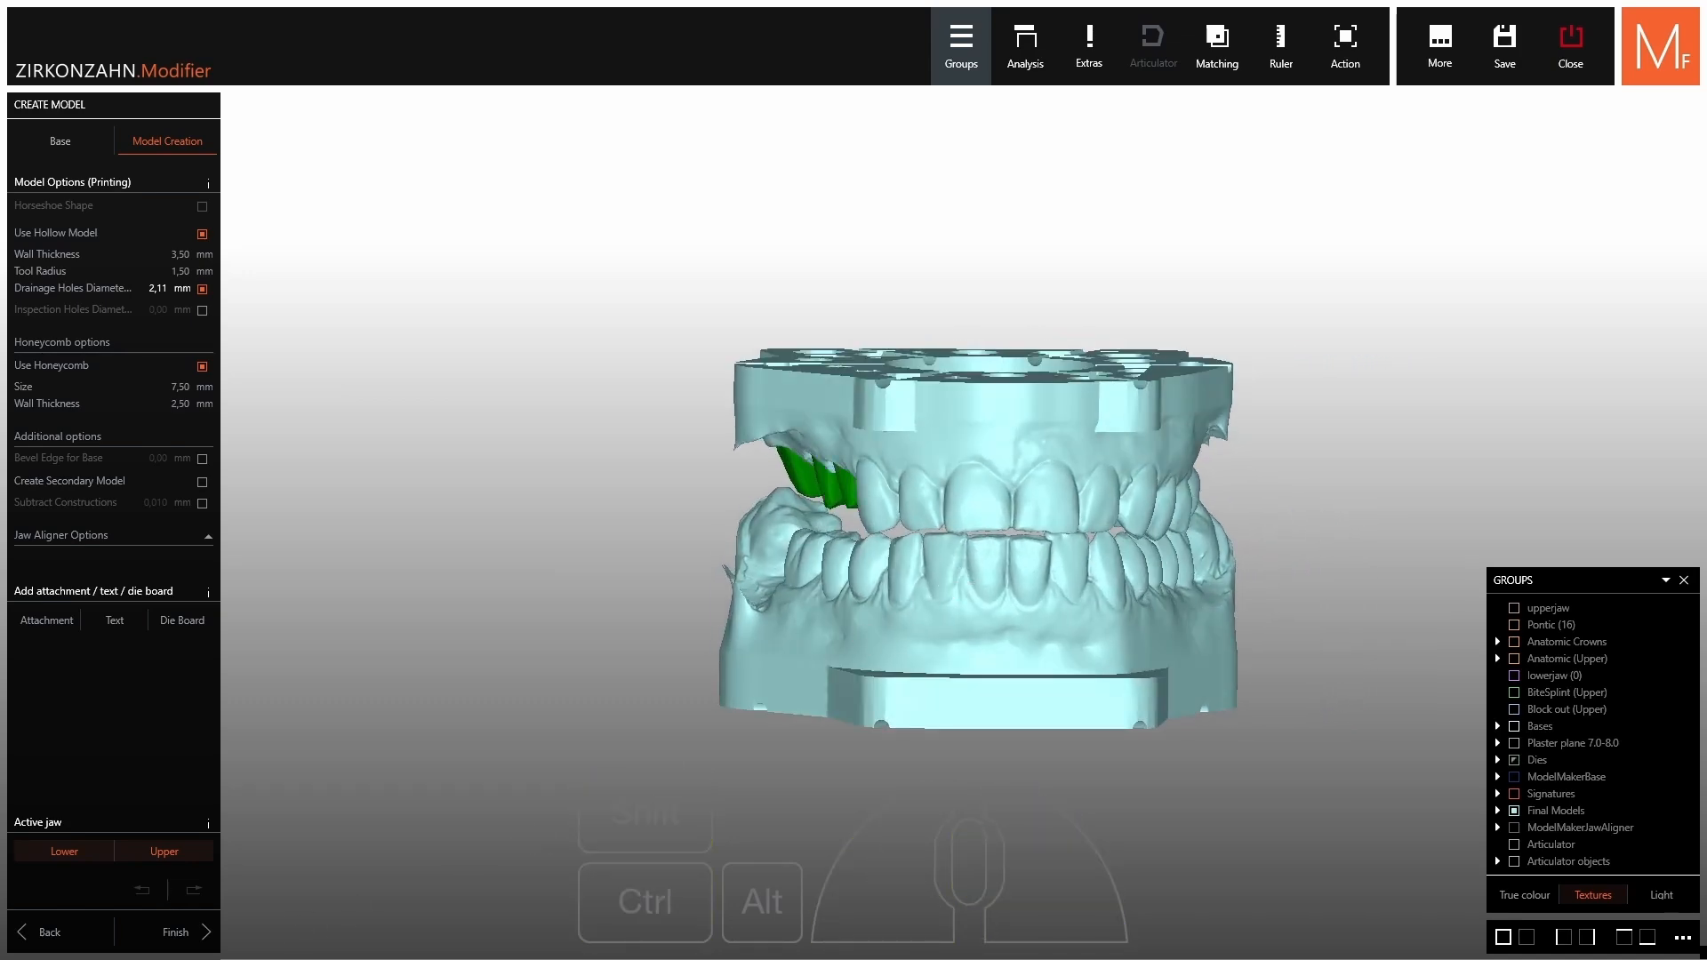
Finish model creation and save the constructions as STL files oriented for 3D printing, replacing the previous scene.
click(175, 938)
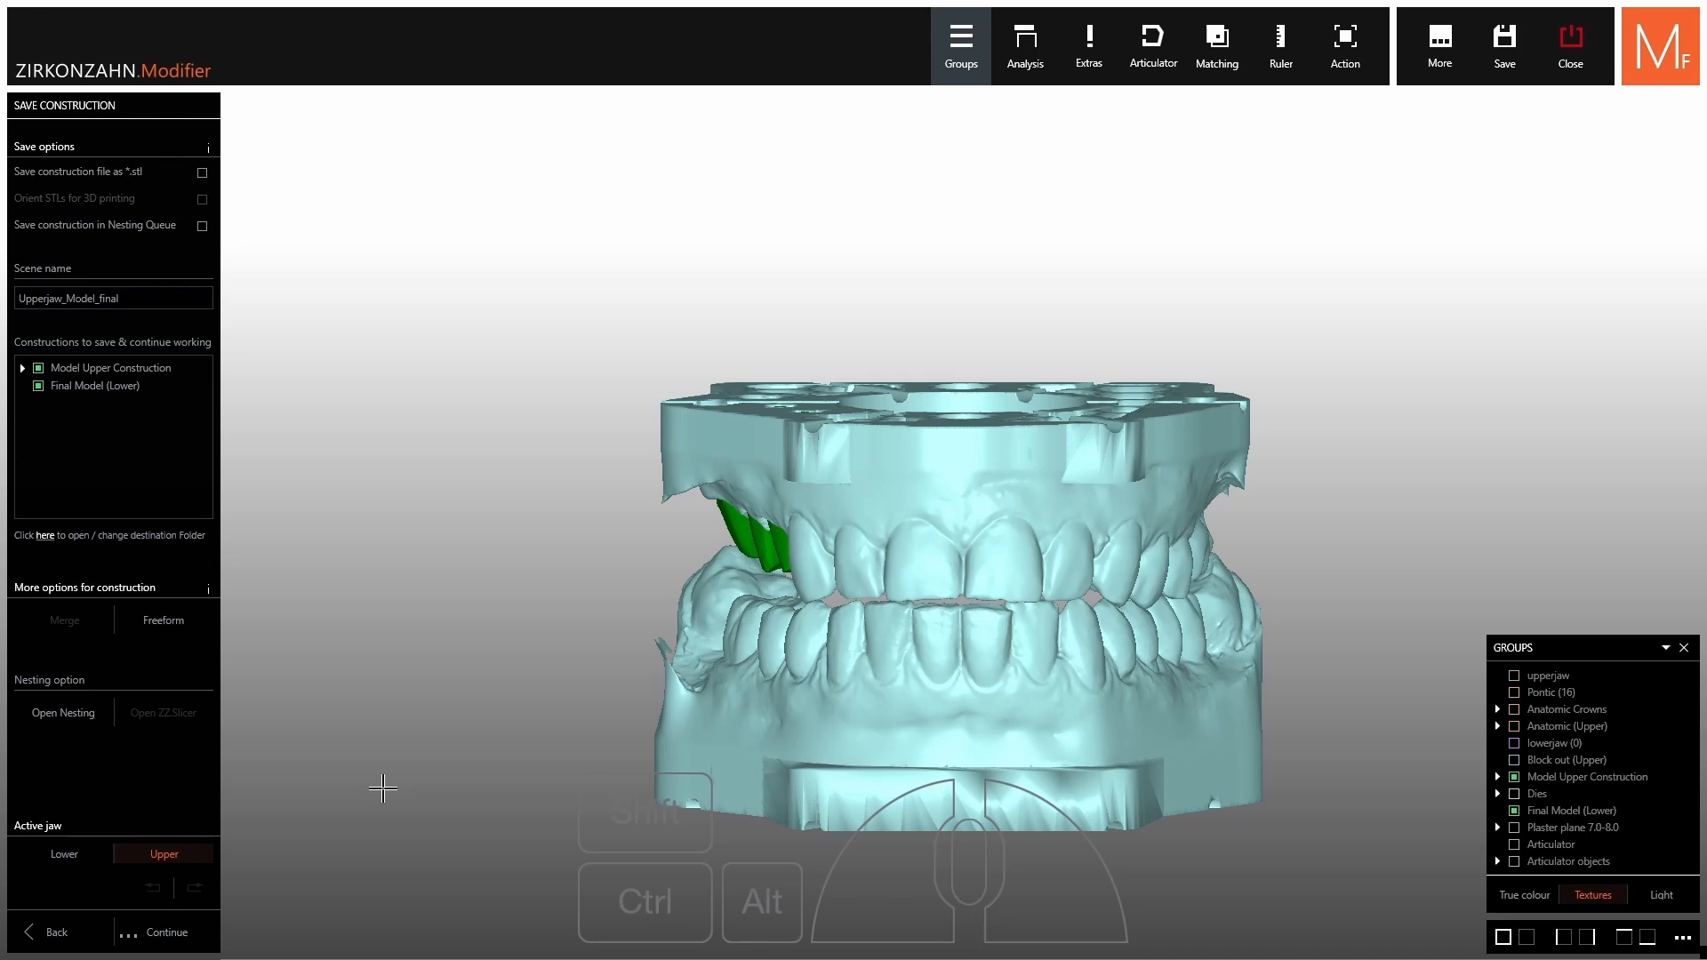
click(92, 174)
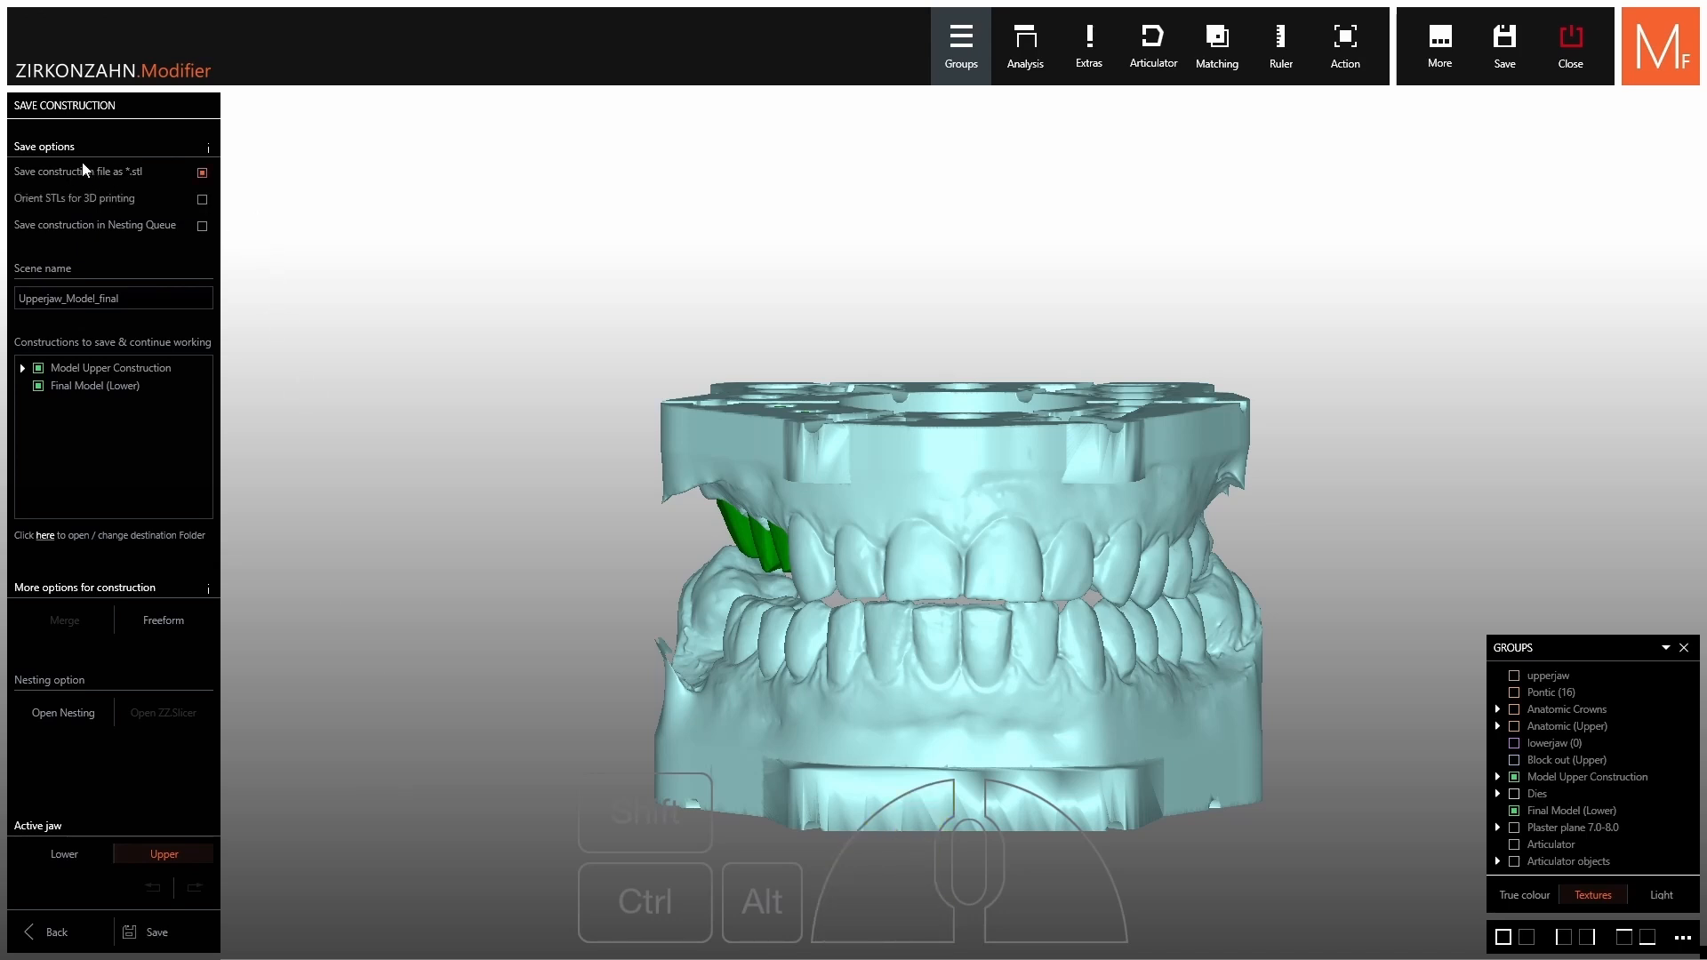
click(47, 204)
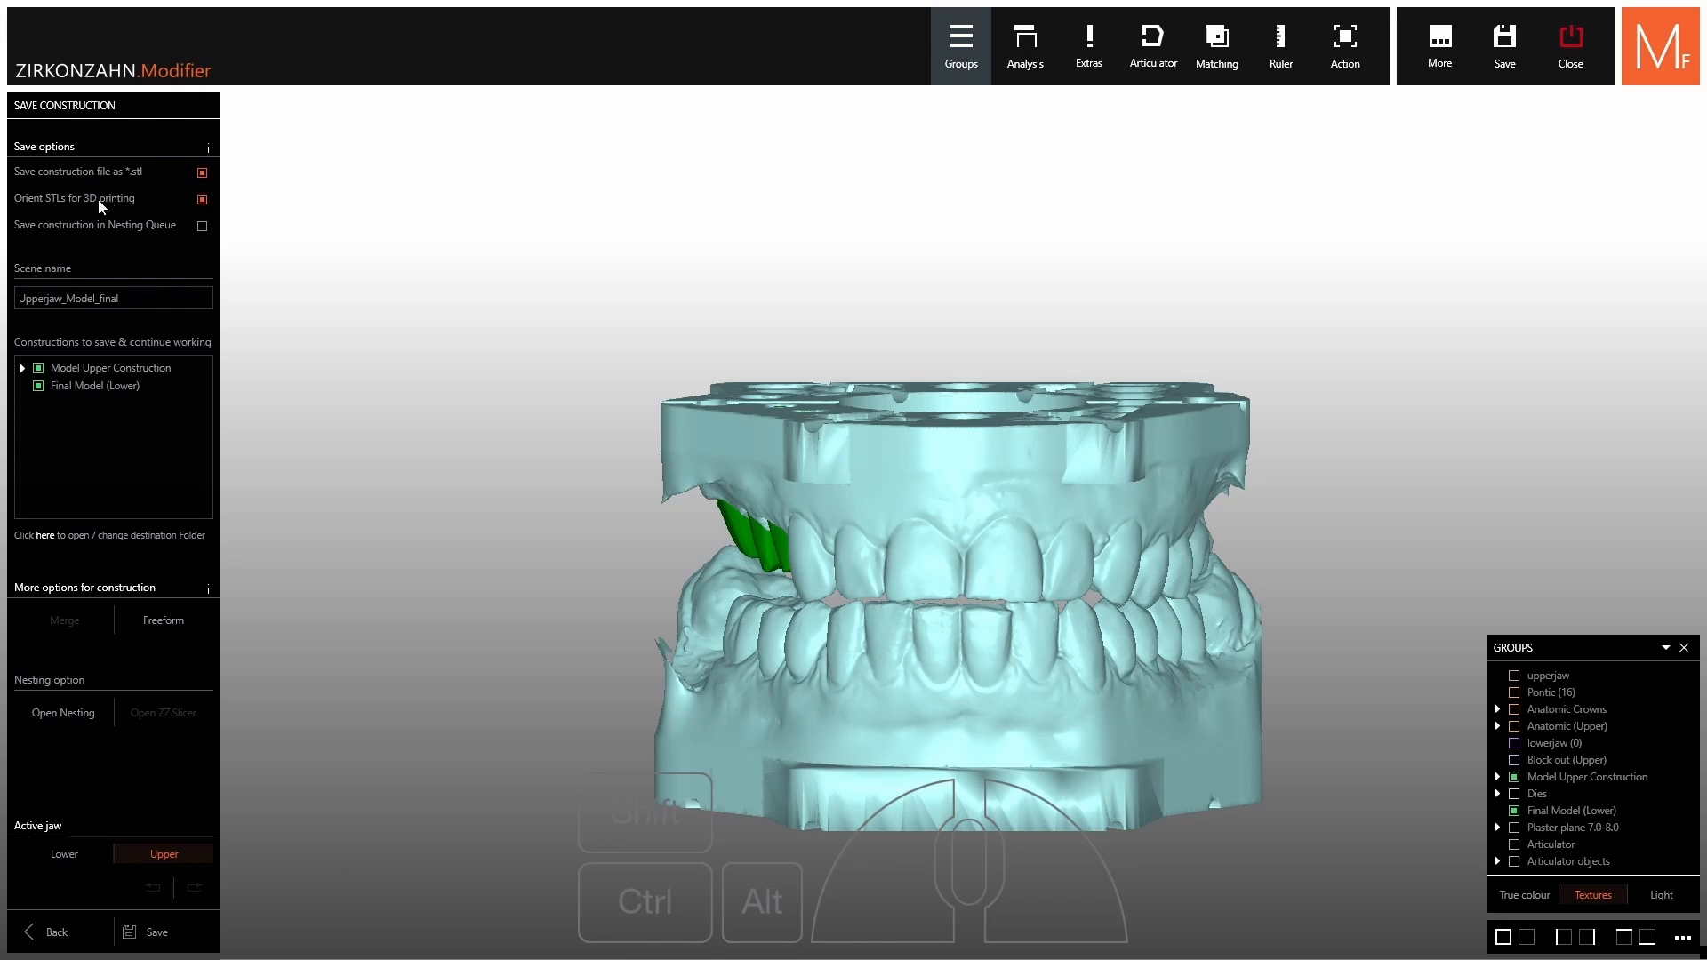
click(160, 932)
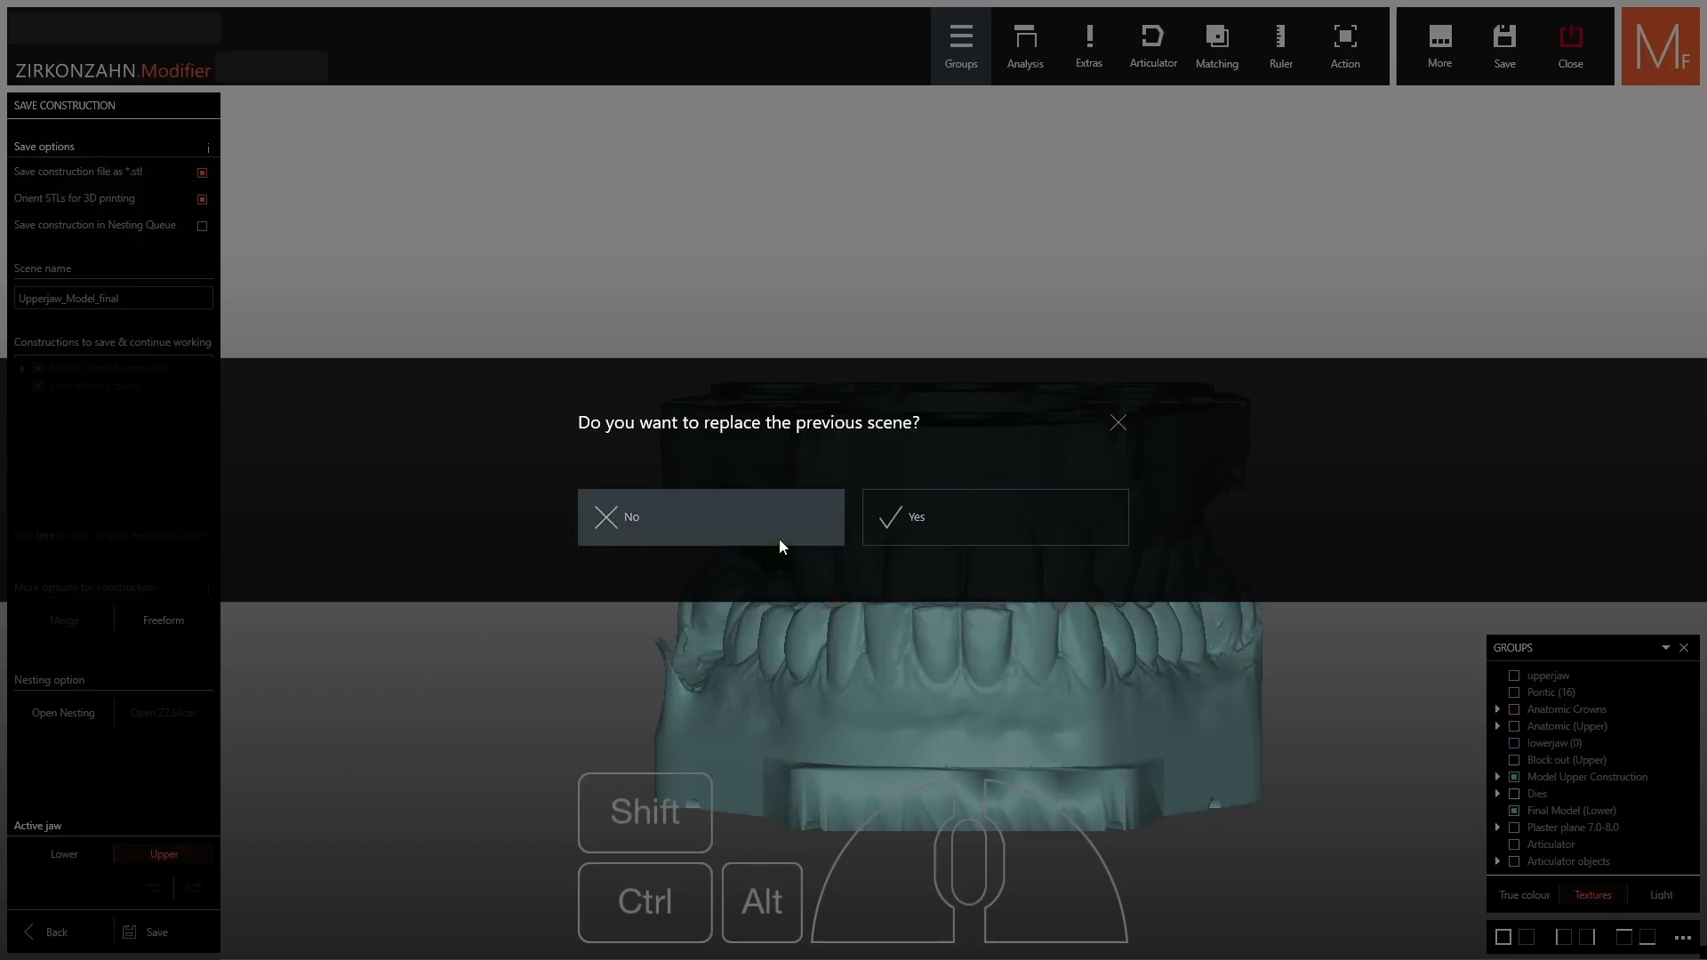
click(893, 526)
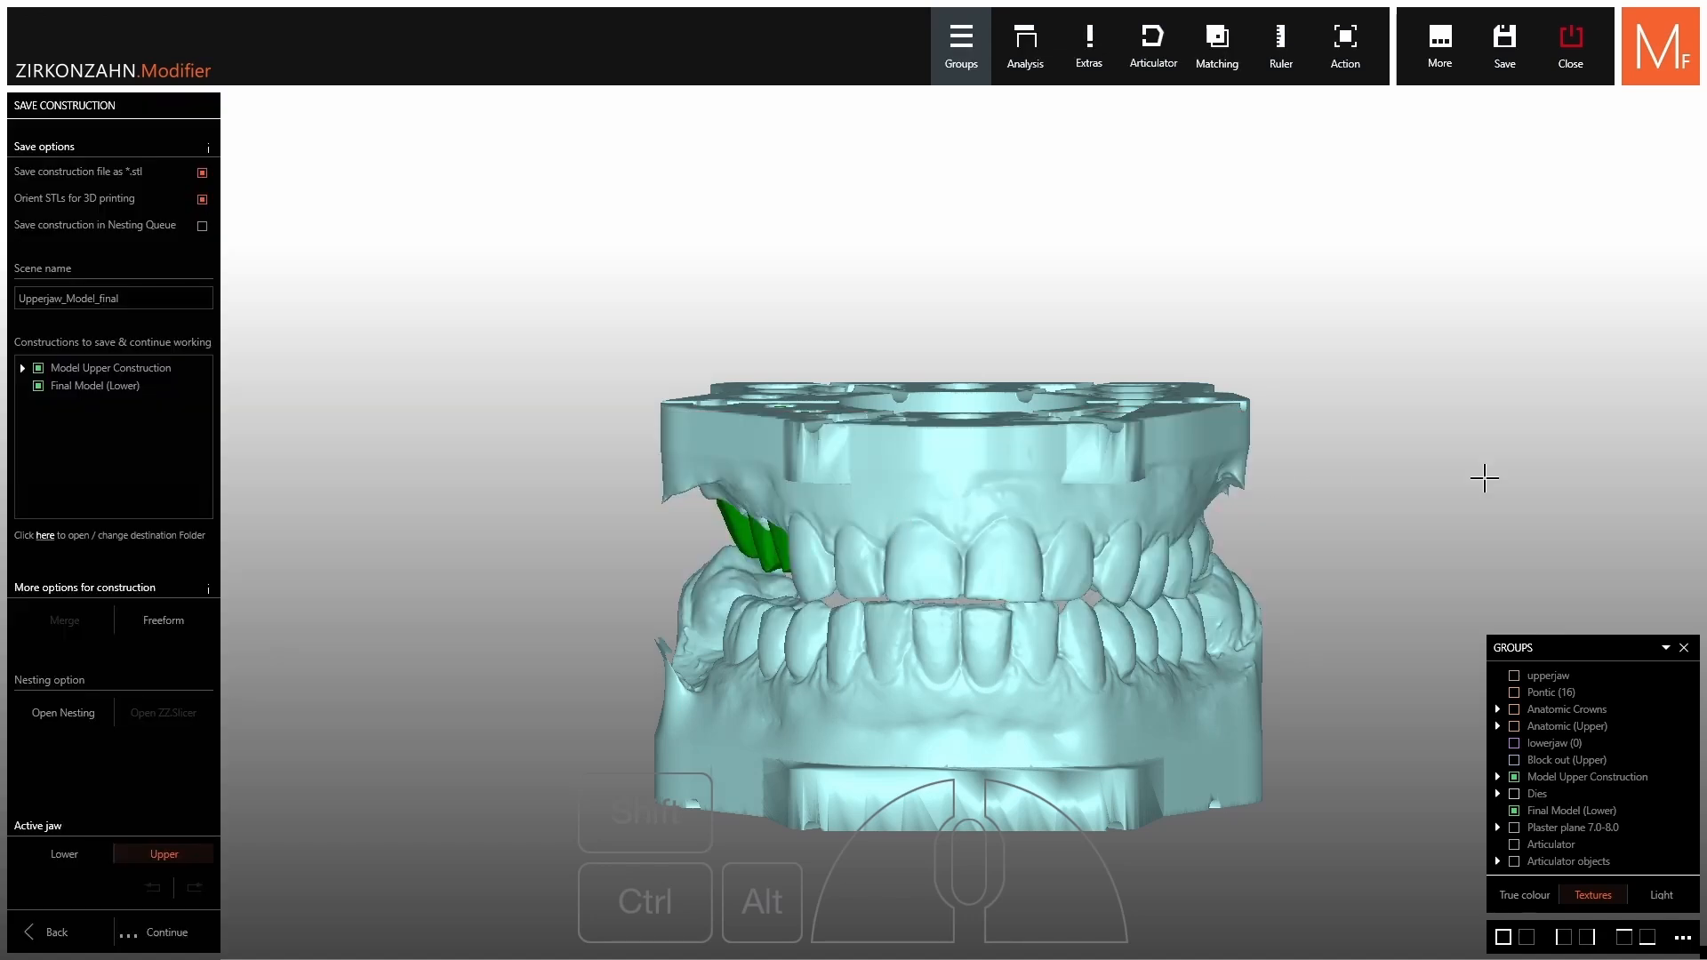
Switch to Archiv+, preview the saved Upperjaw_Model_final scene and show the project's constructed files.
click(1496, 788)
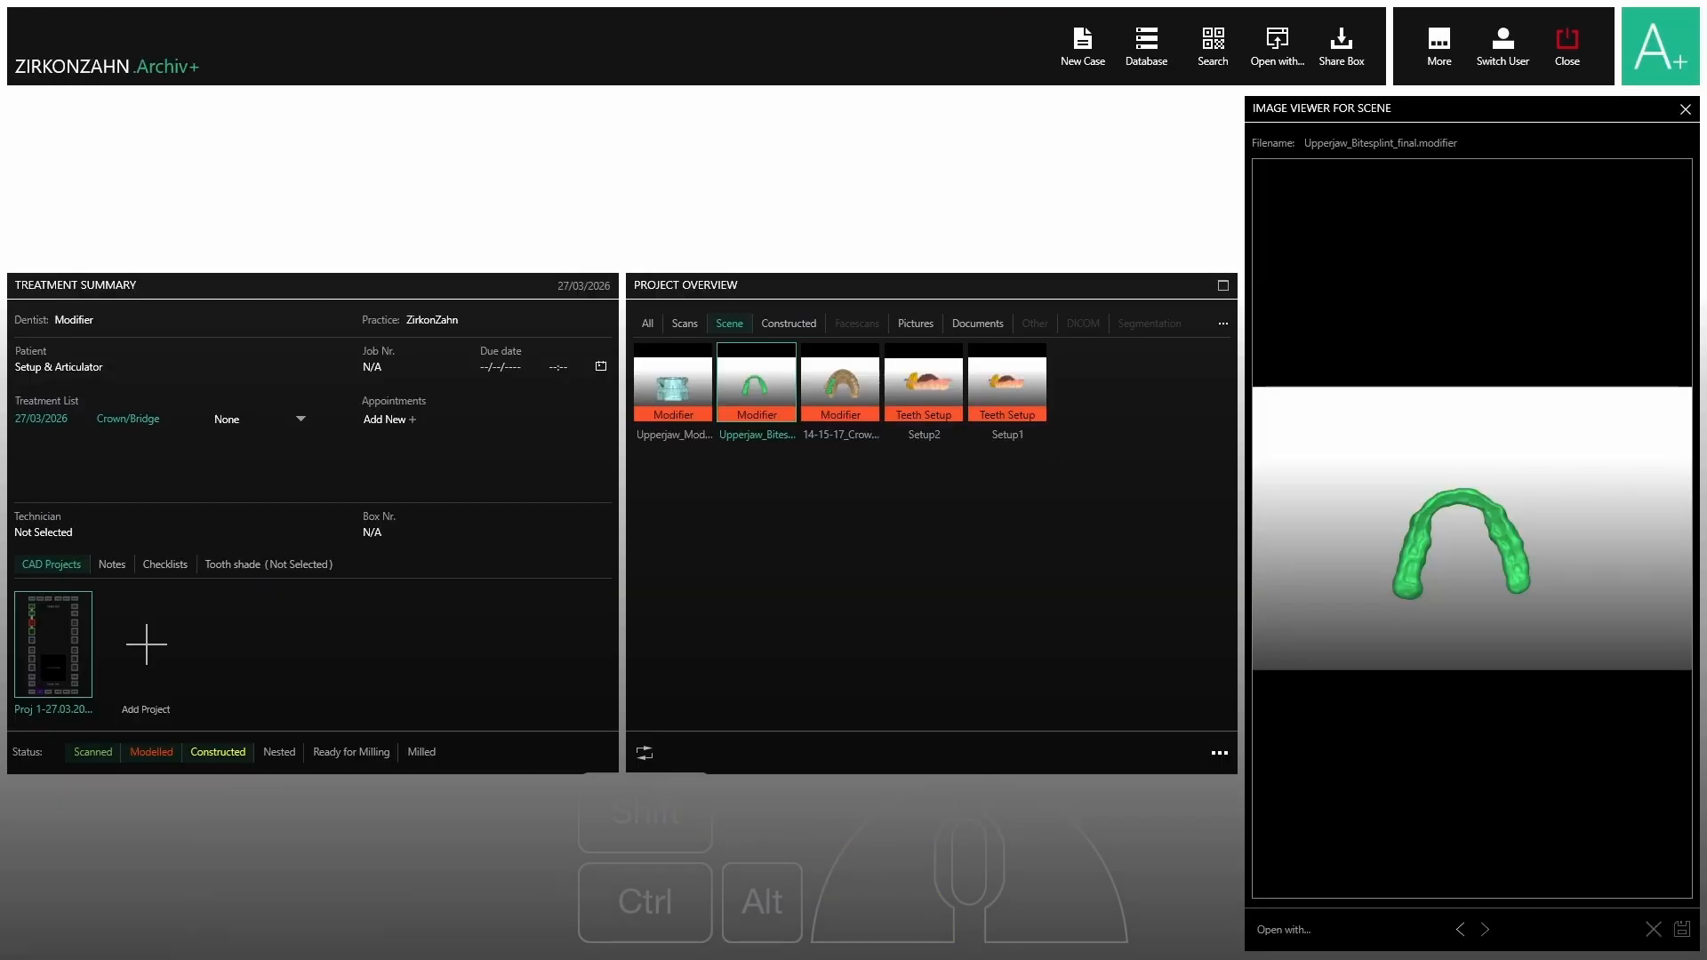
click(679, 407)
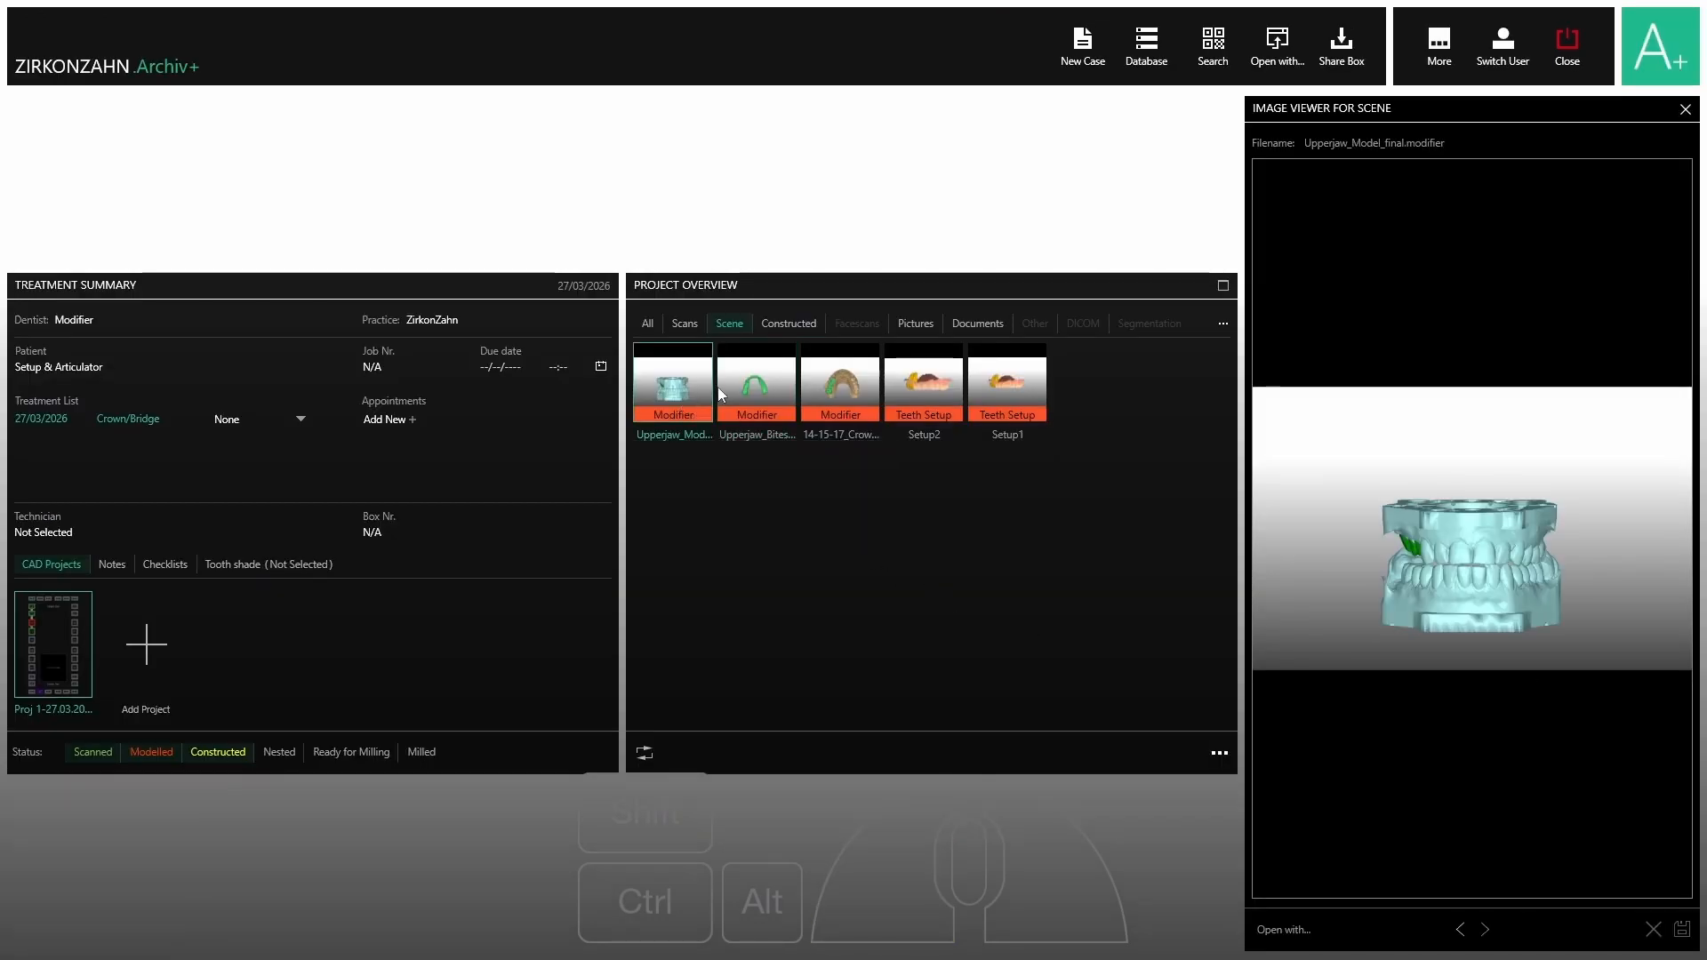
click(786, 324)
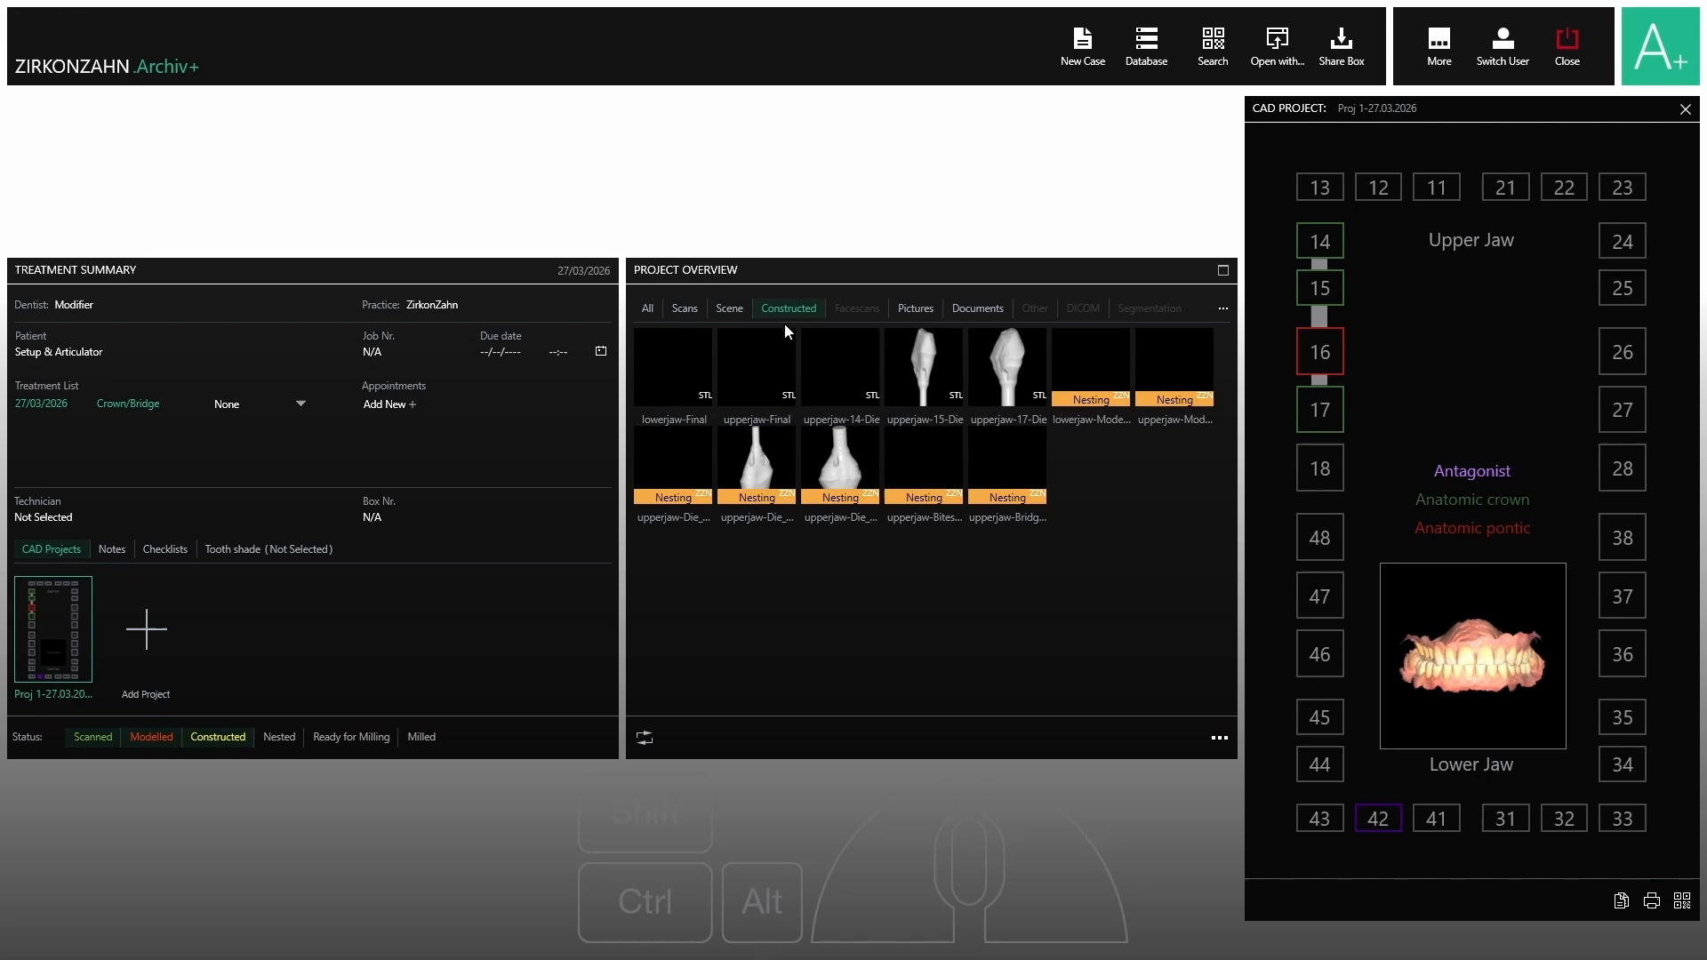
Preview the upperjaw-Final and lowerjaw-Final models together with the STL dies 14, 15 and 17 from several angles.
click(833, 366)
click(767, 368)
click(704, 382)
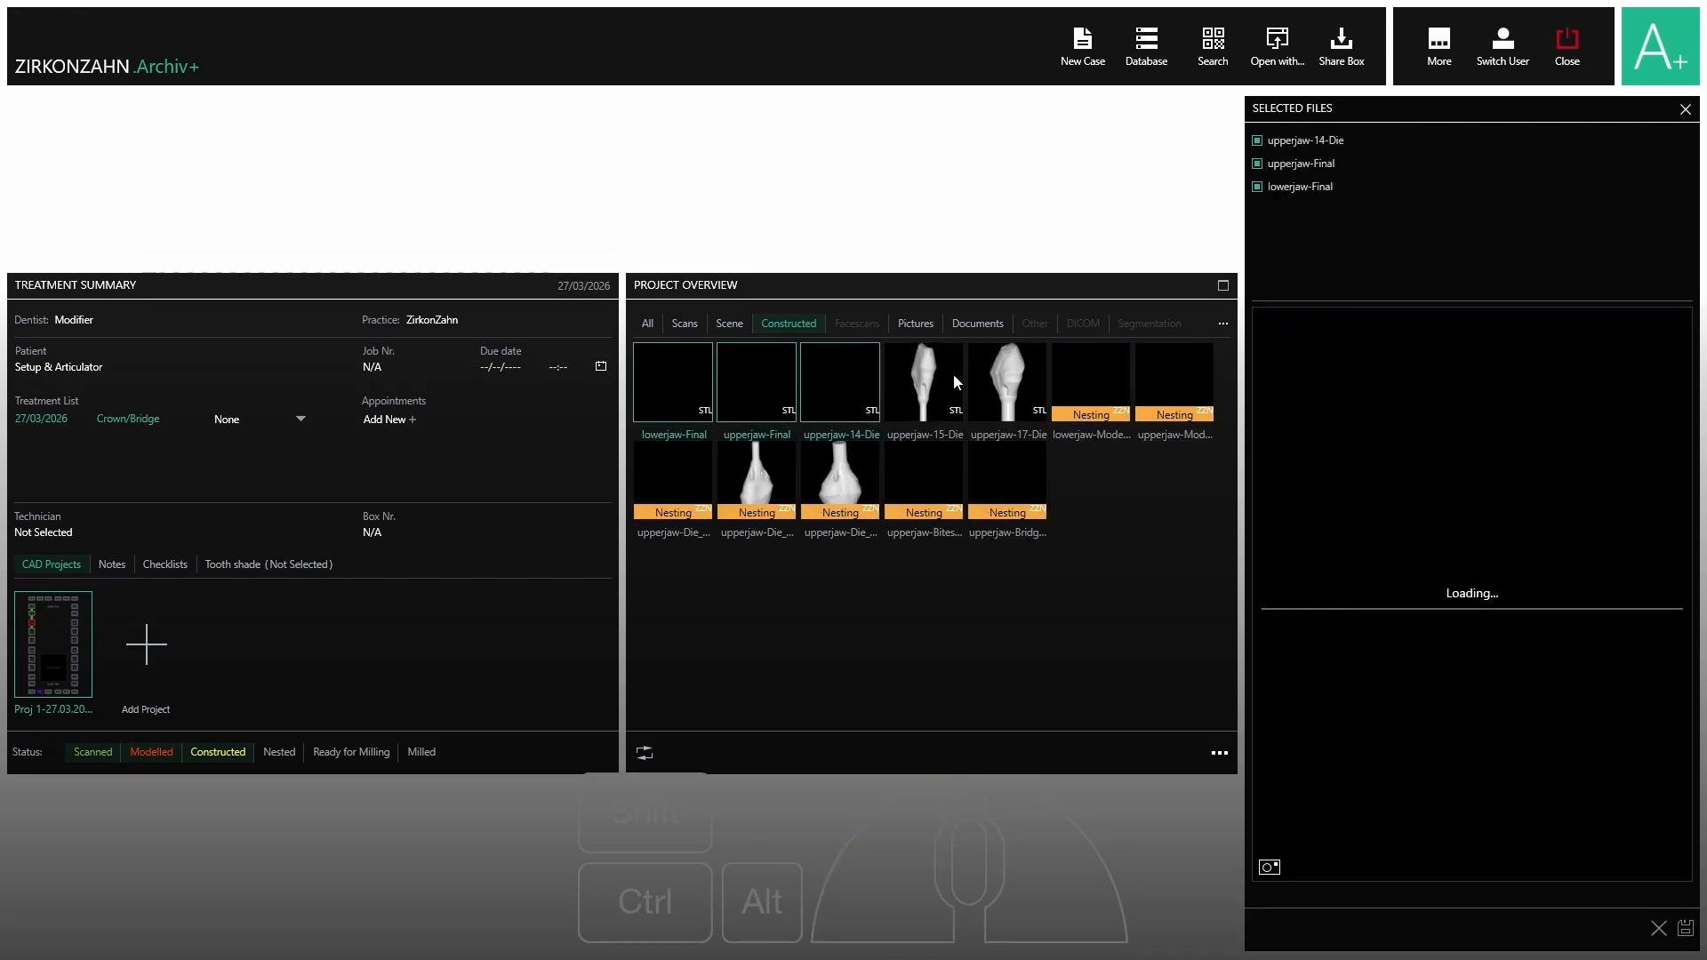
click(941, 381)
click(1023, 384)
right_drag(1409, 502, 1512, 356)
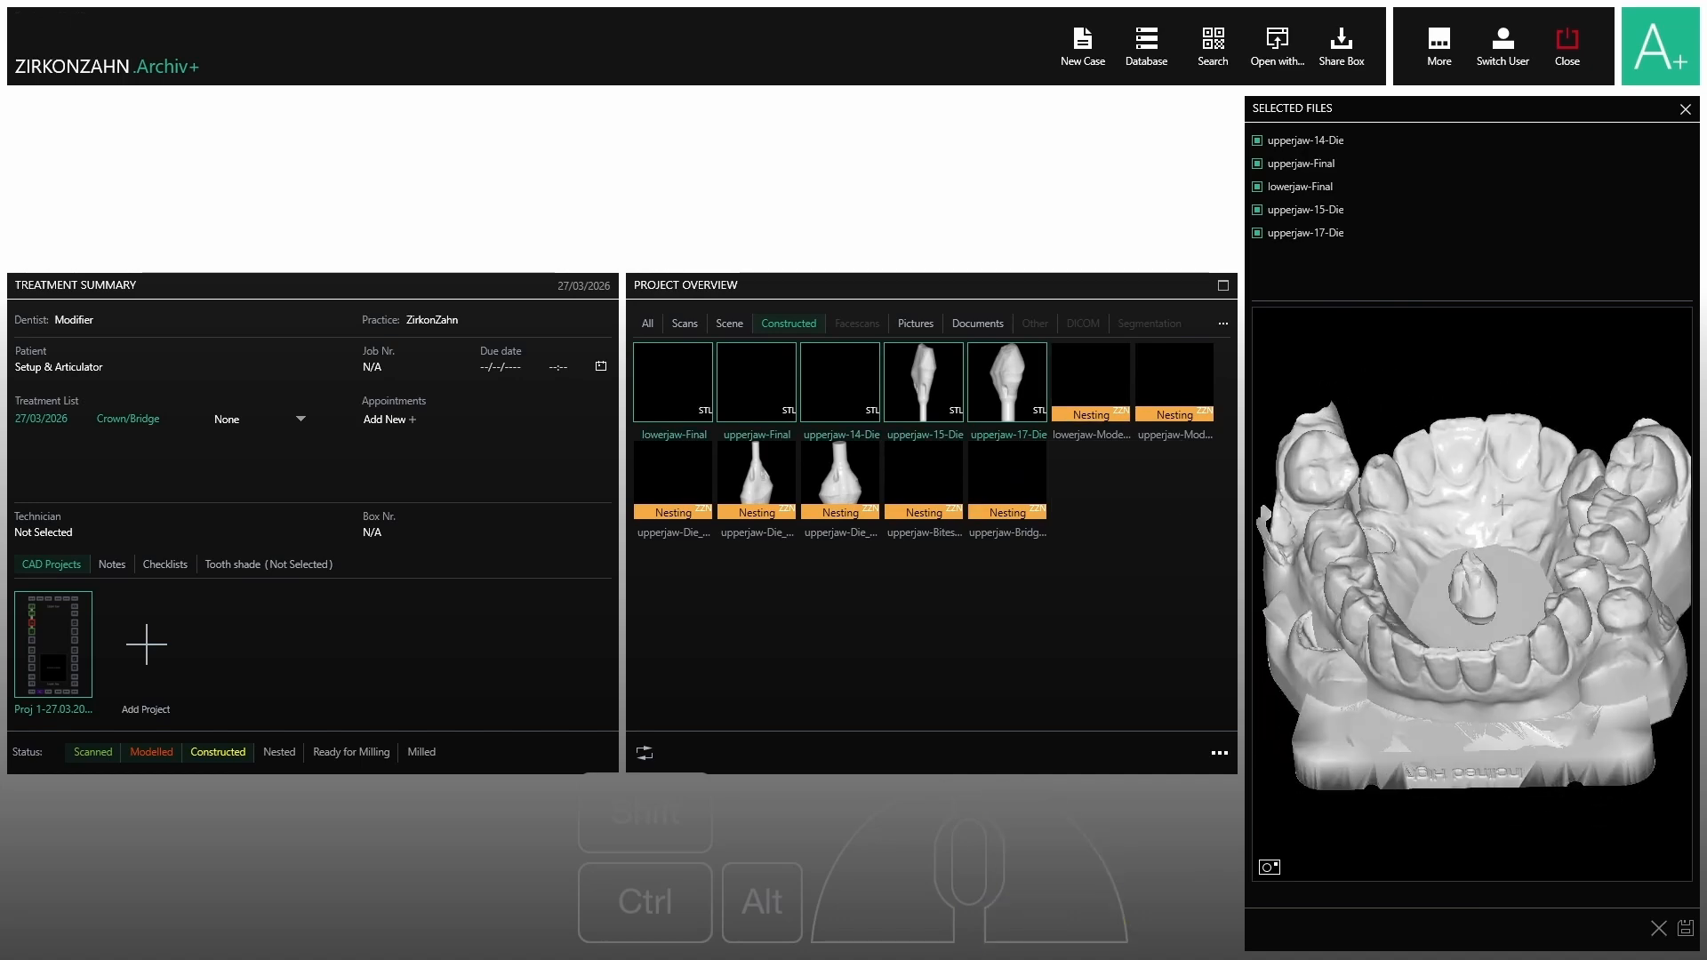
right_drag(1475, 632, 1487, 578)
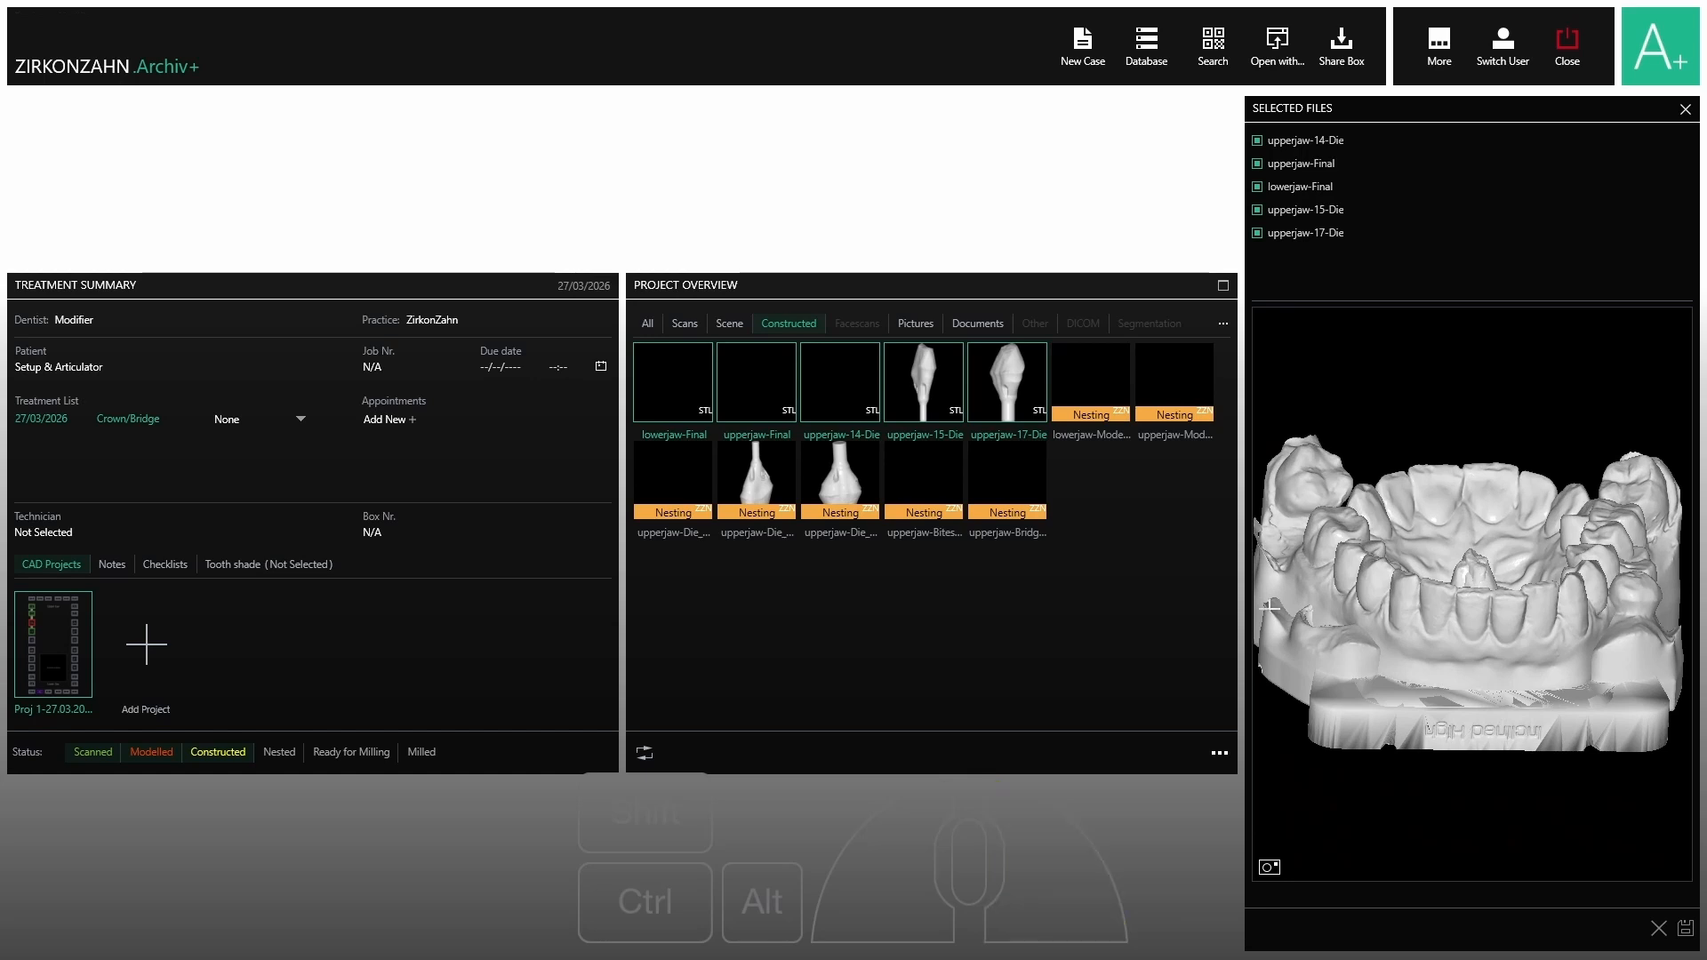
Close the file preview, list all project files and filter the overview to the saved scenes.
click(1032, 640)
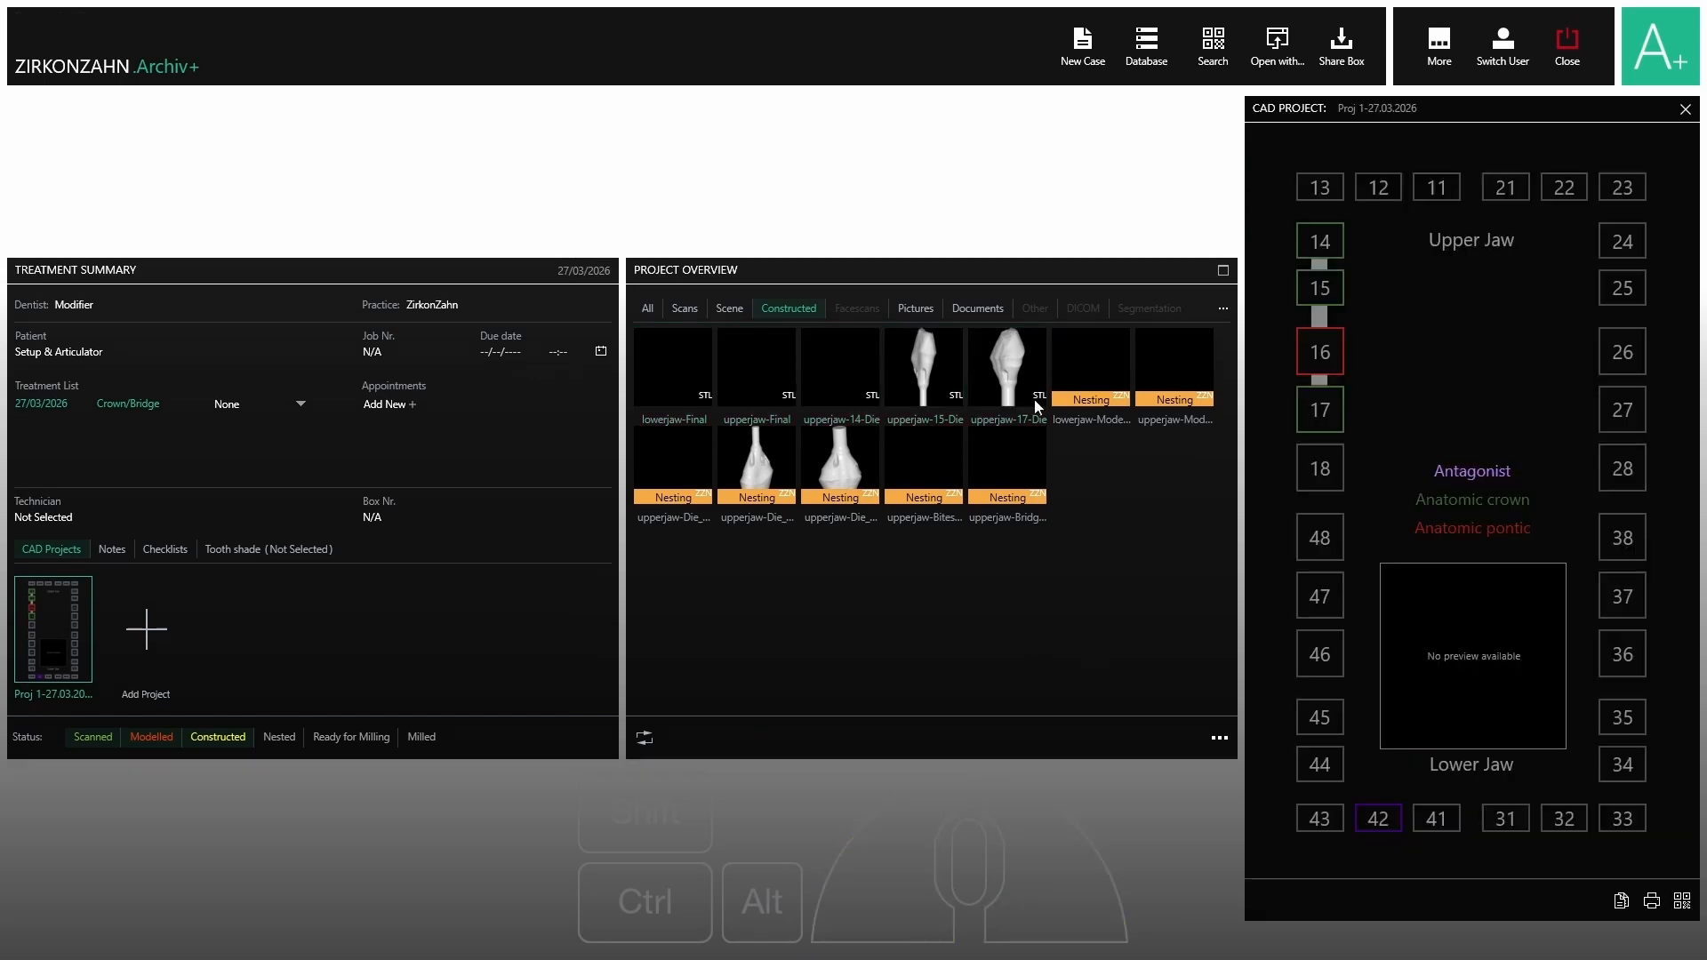
click(647, 312)
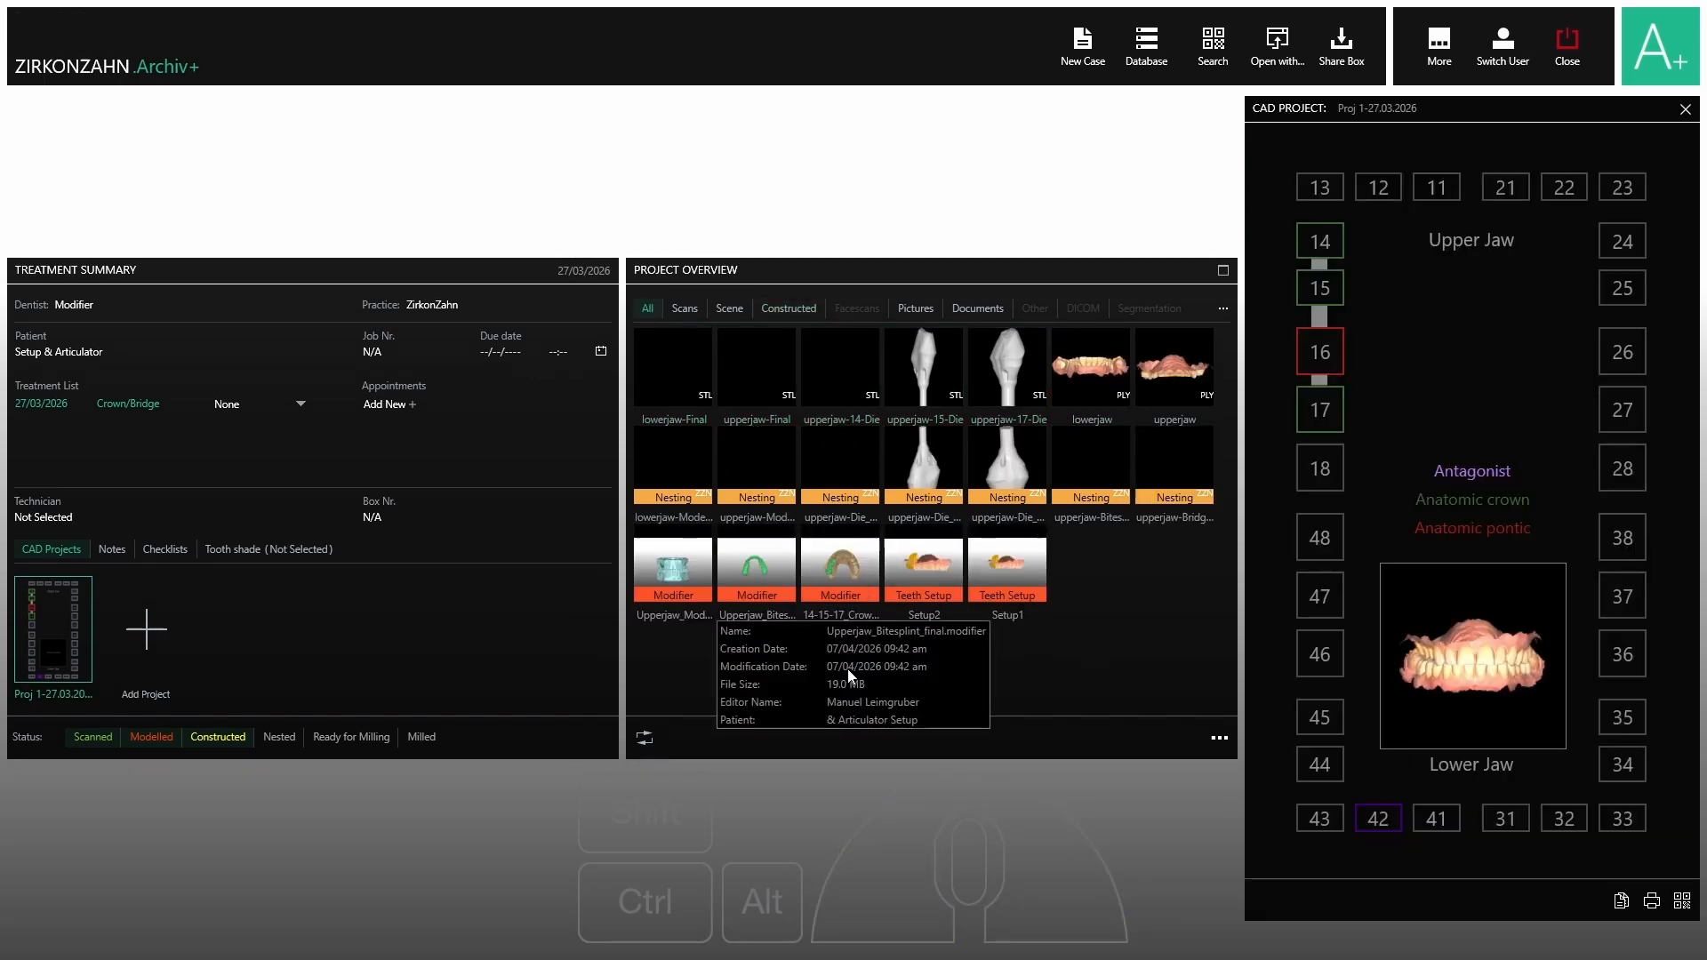
click(731, 310)
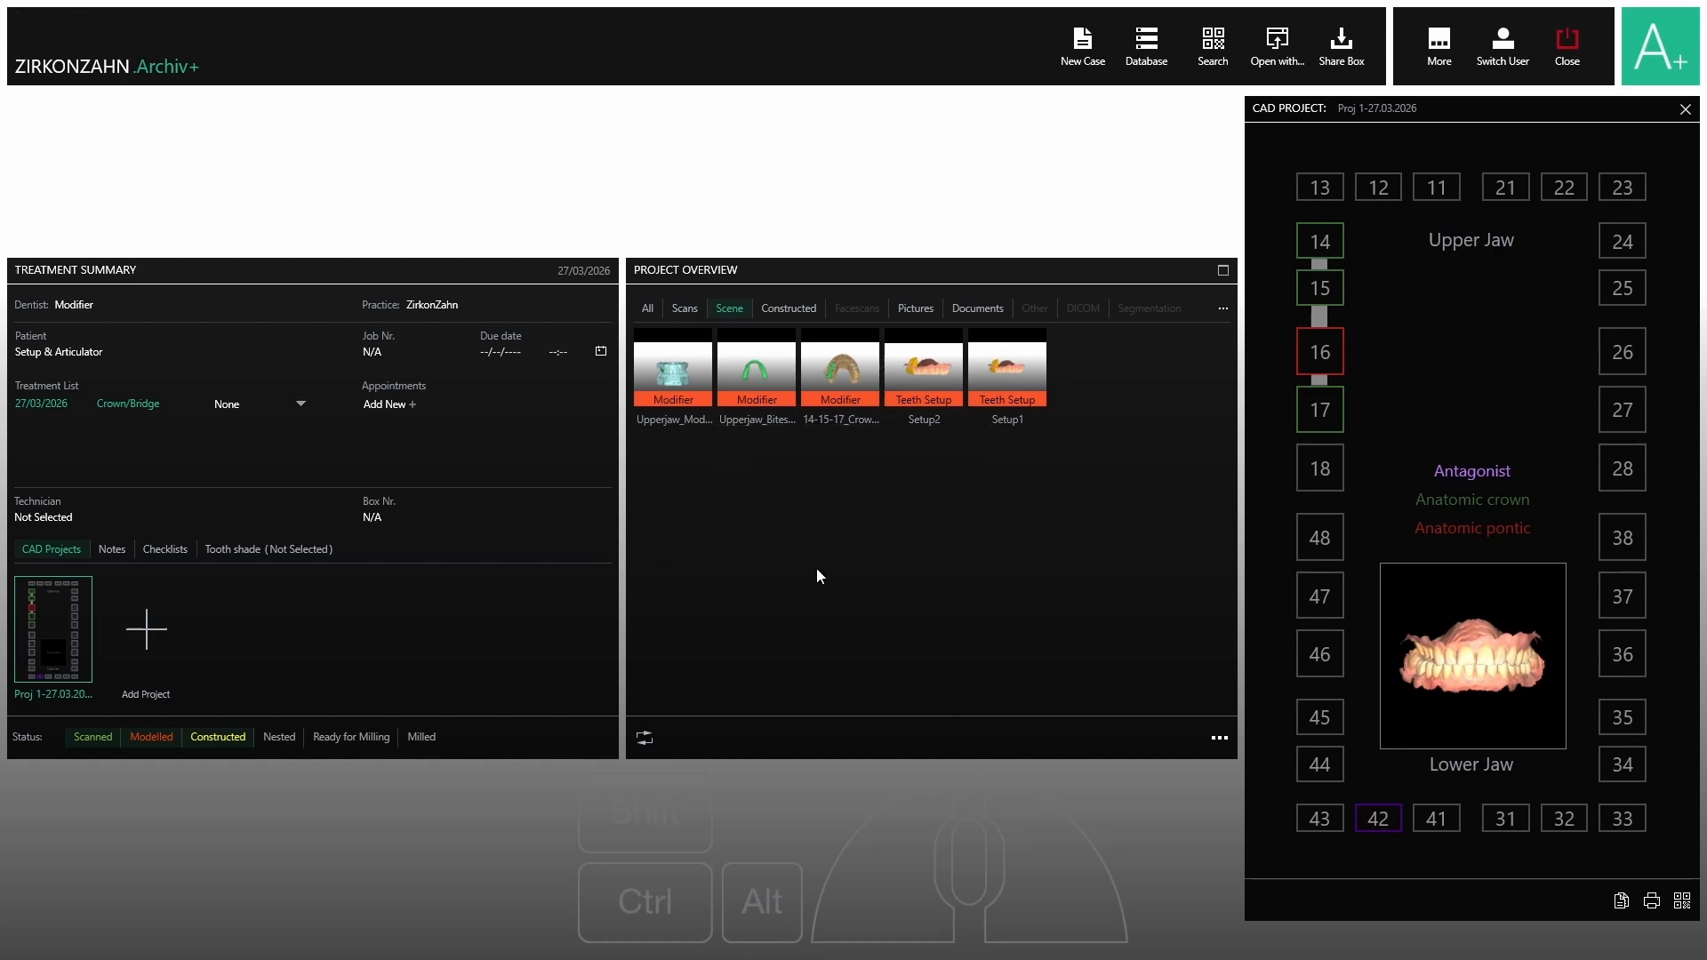